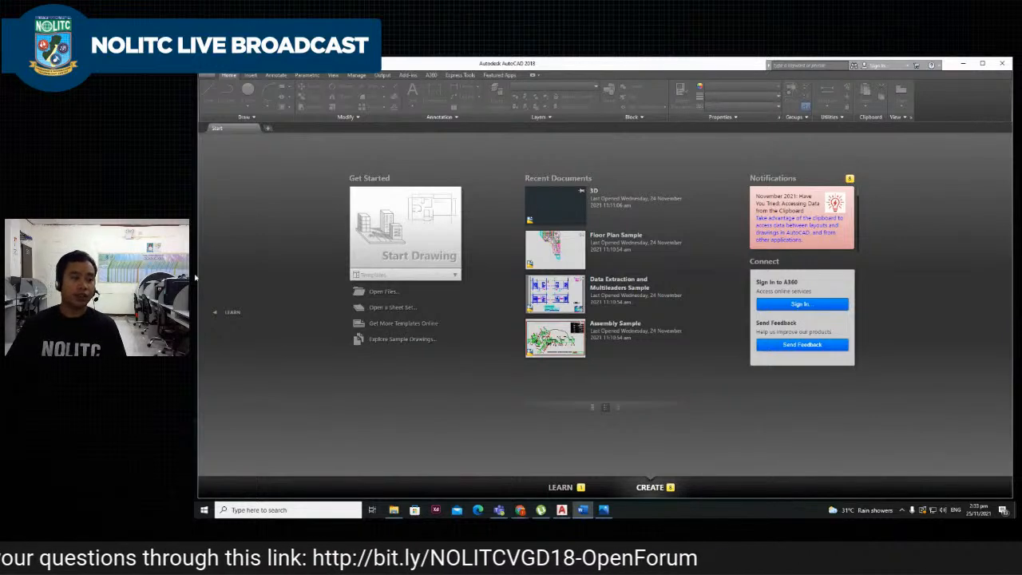
# Start a new blank drawing from the start page.
pyautogui.click(366, 292)
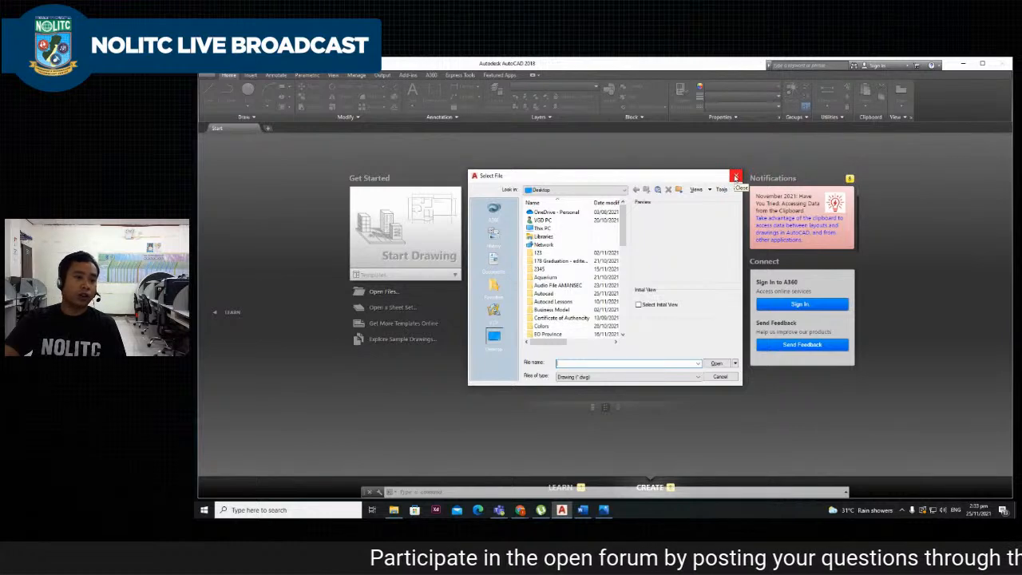
pyautogui.click(735, 176)
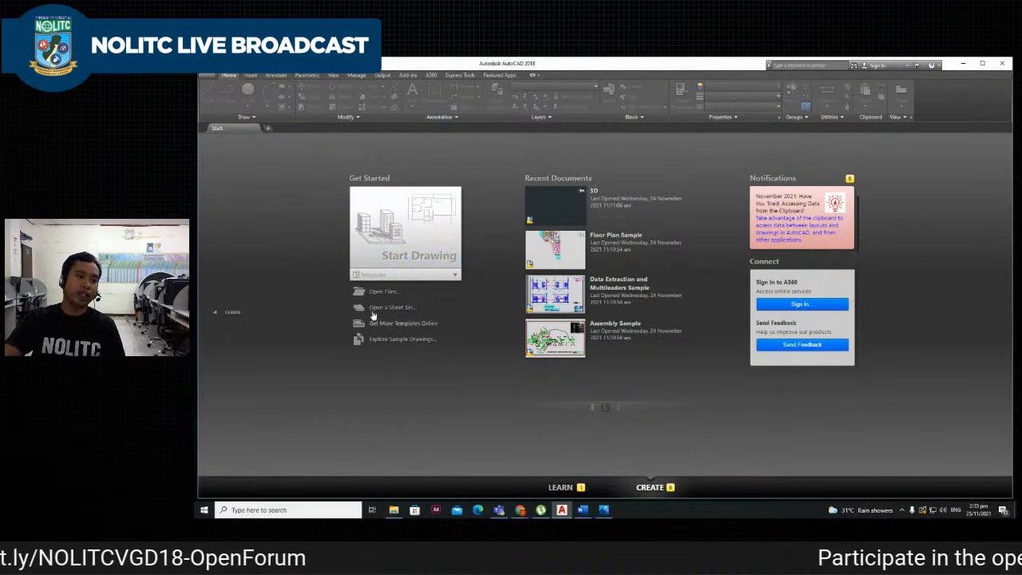
pyautogui.click(395, 233)
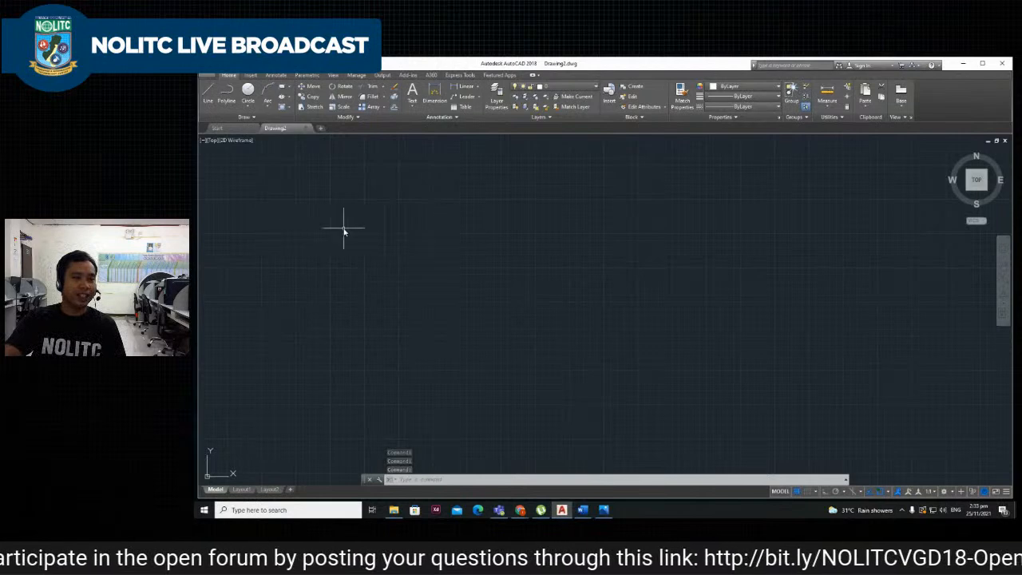
pyautogui.scroll(-4, 378, 243)
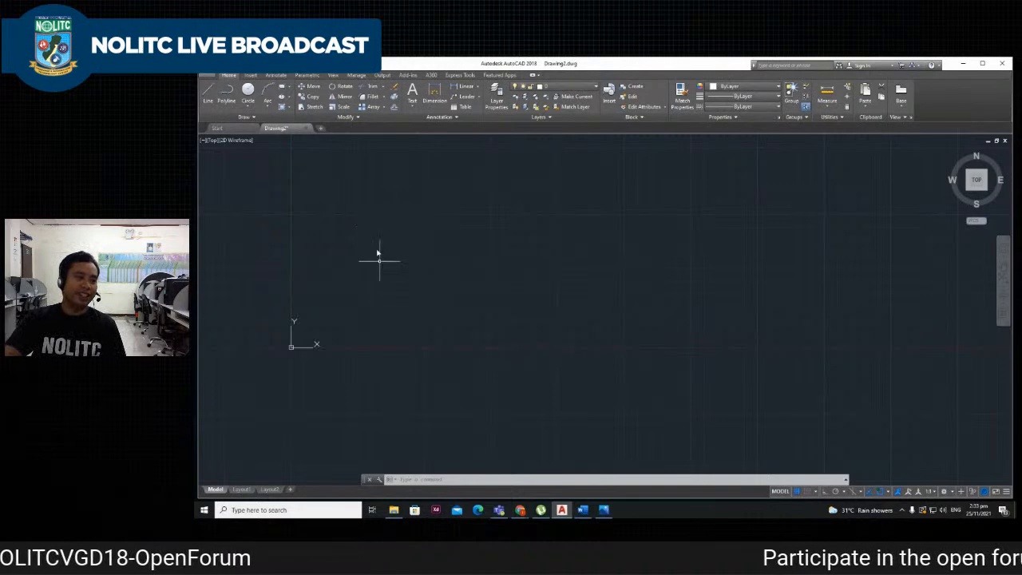
pyautogui.scroll(2, 277, 276)
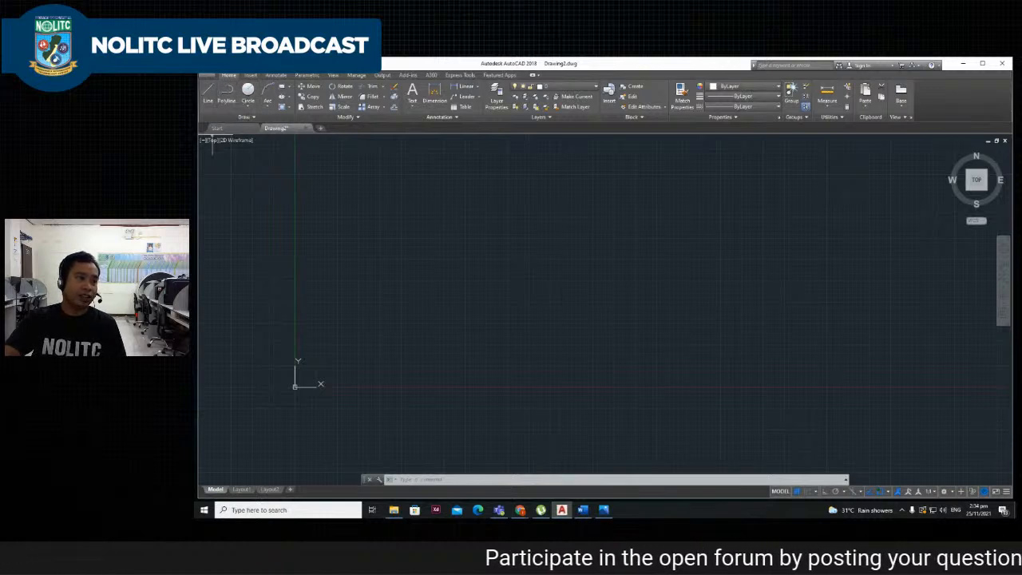
pyautogui.press('F7')
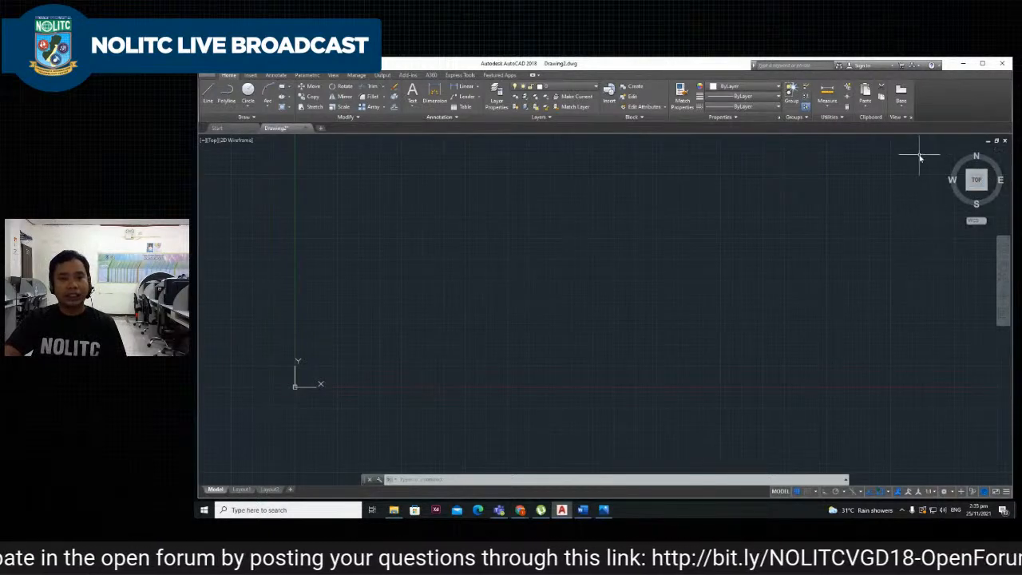
# Examine the empty workspace from the front, left, right, bottom and isometric views, finishing in SE Isometric.
pyautogui.click(977, 192)
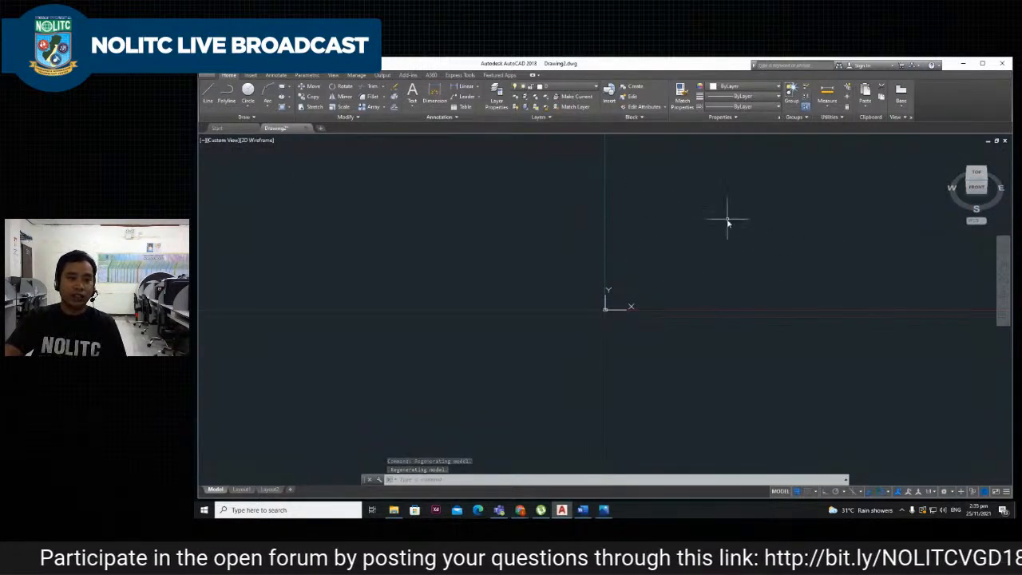
pyautogui.click(976, 188)
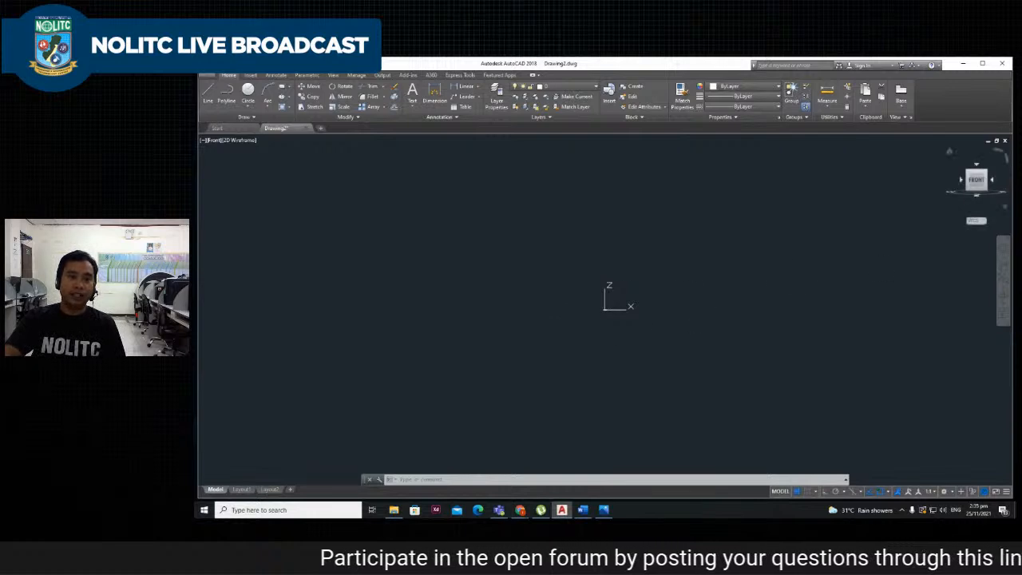
pyautogui.click(962, 181)
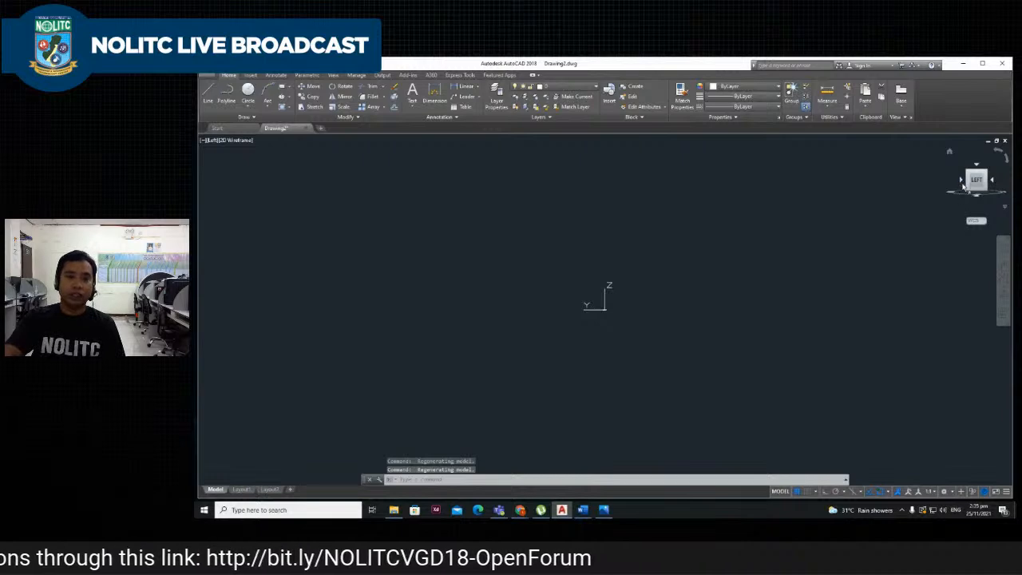
pyautogui.click(962, 180)
pyautogui.click(961, 180)
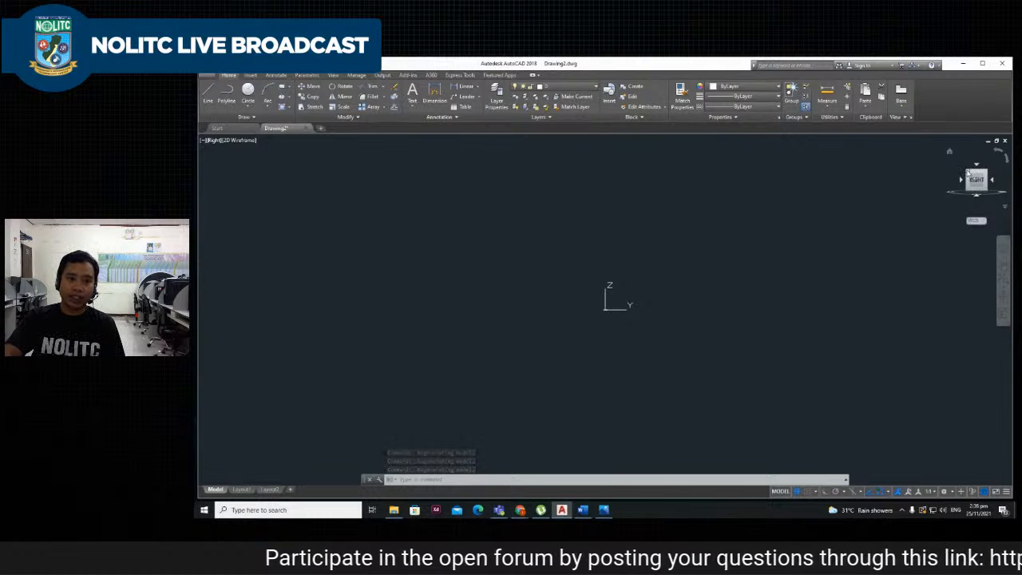
pyautogui.click(968, 174)
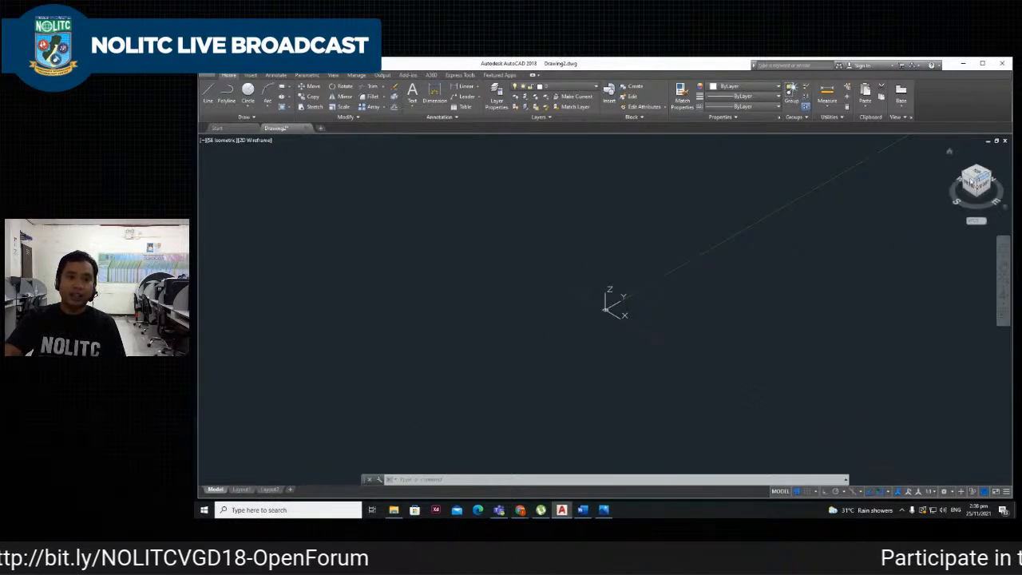
pyautogui.click(978, 197)
pyautogui.click(981, 203)
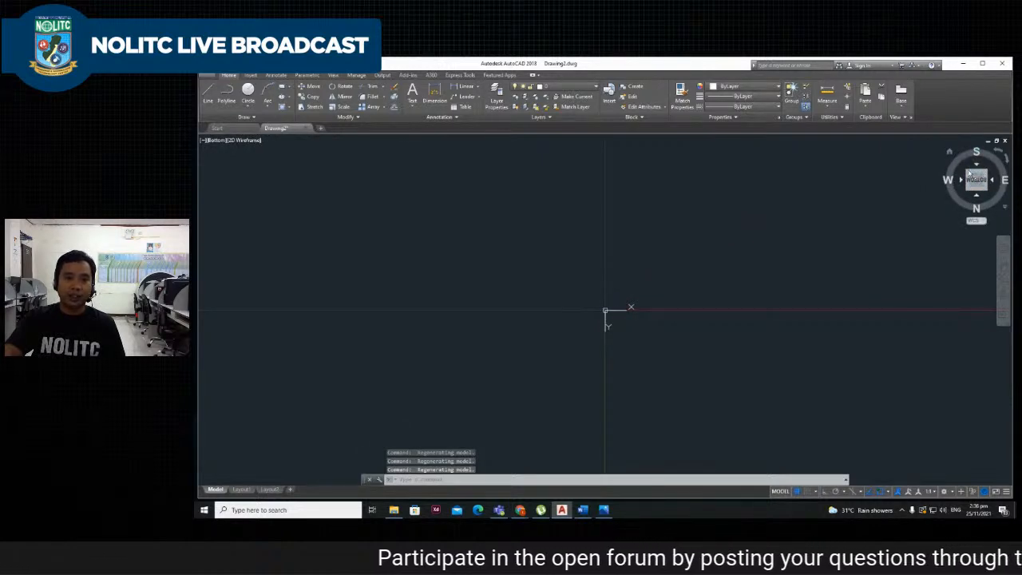
pyautogui.click(962, 182)
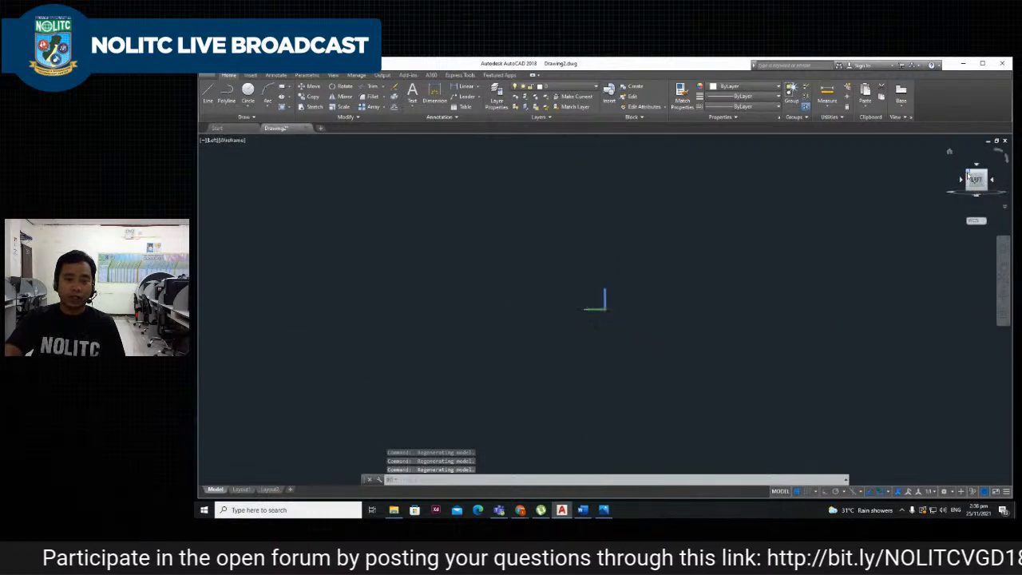
pyautogui.click(967, 173)
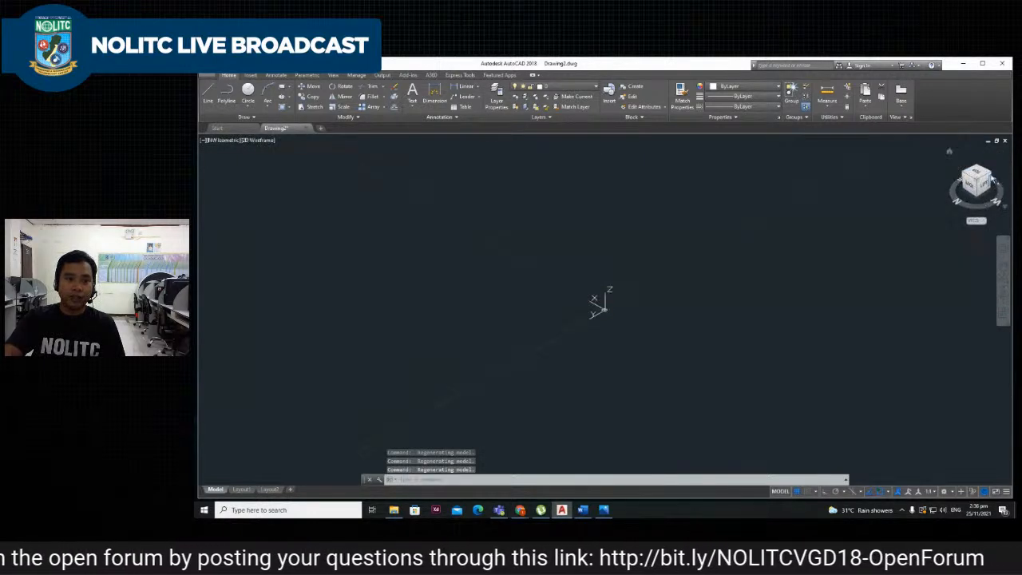
pyautogui.click(992, 183)
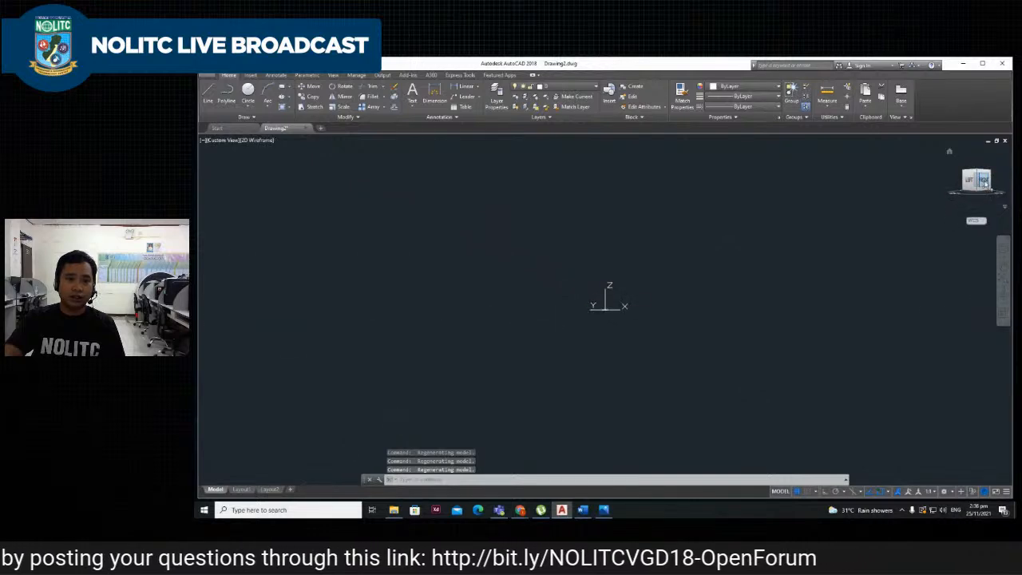
pyautogui.click(990, 183)
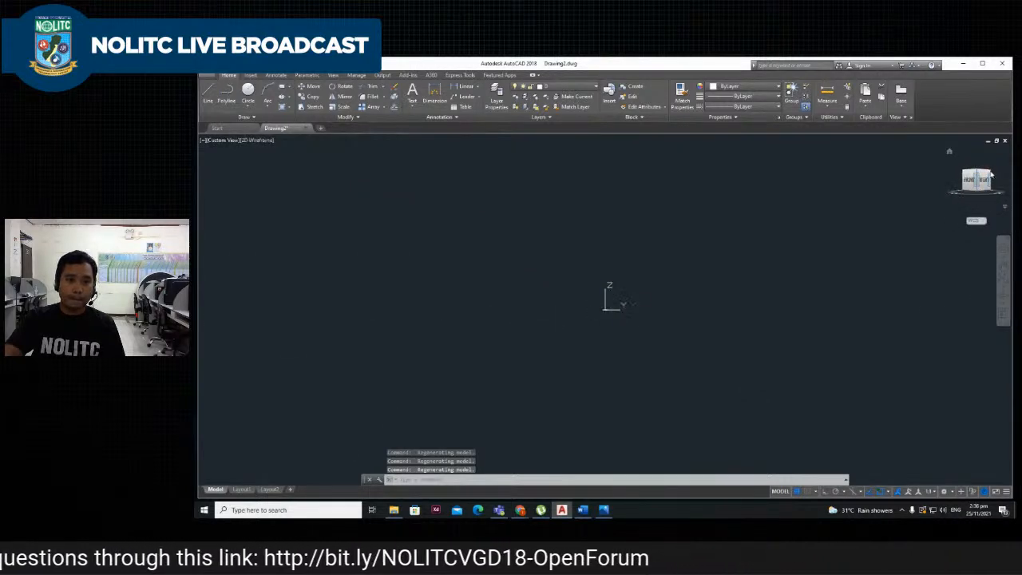
pyautogui.click(976, 172)
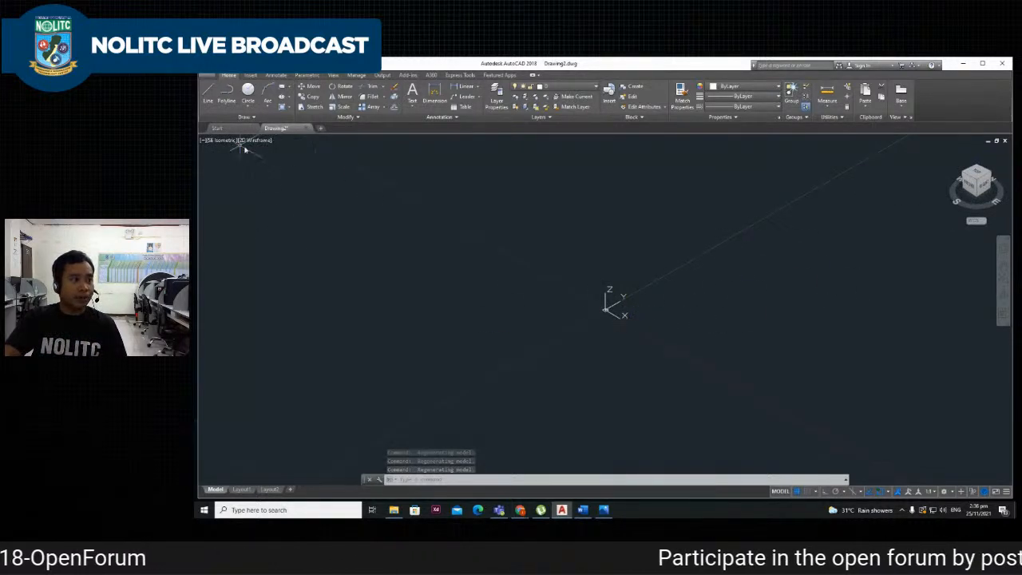
# Draw a rectangle on the ground plane with its first corner at 0,0 and the opposite corner placed freehand.
pyautogui.click(248, 105)
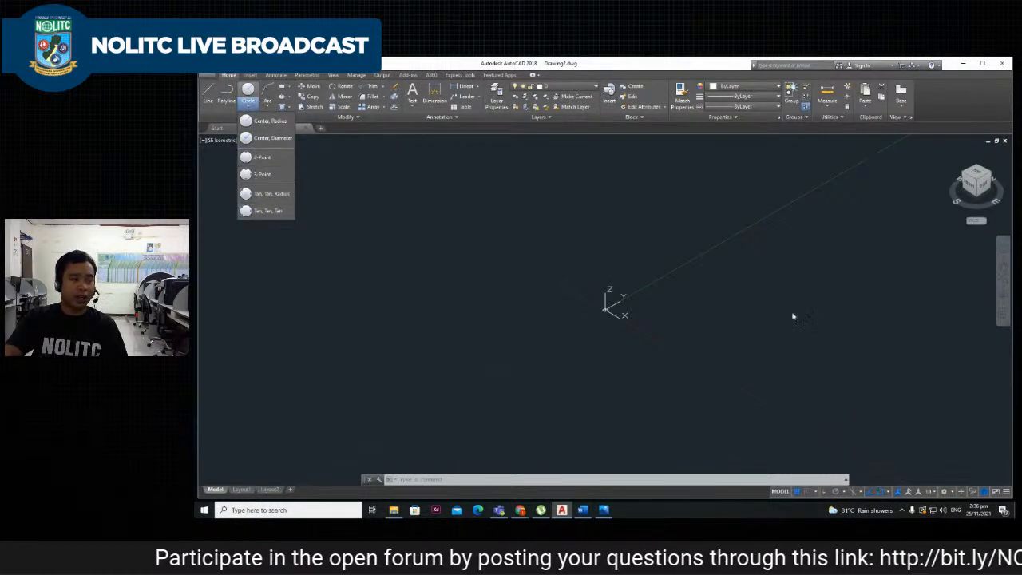
pyautogui.click(634, 232)
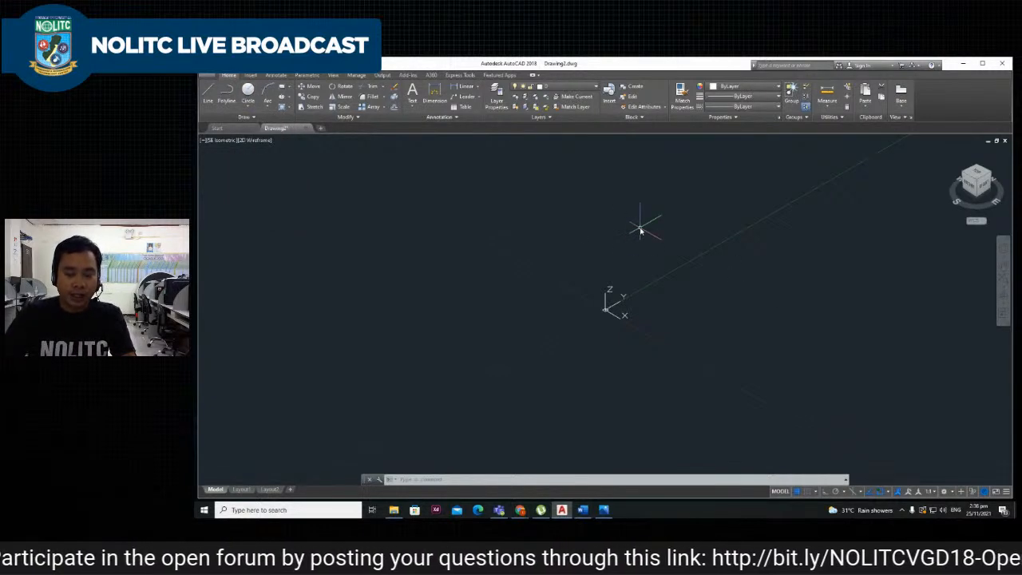
pyautogui.write('RE')
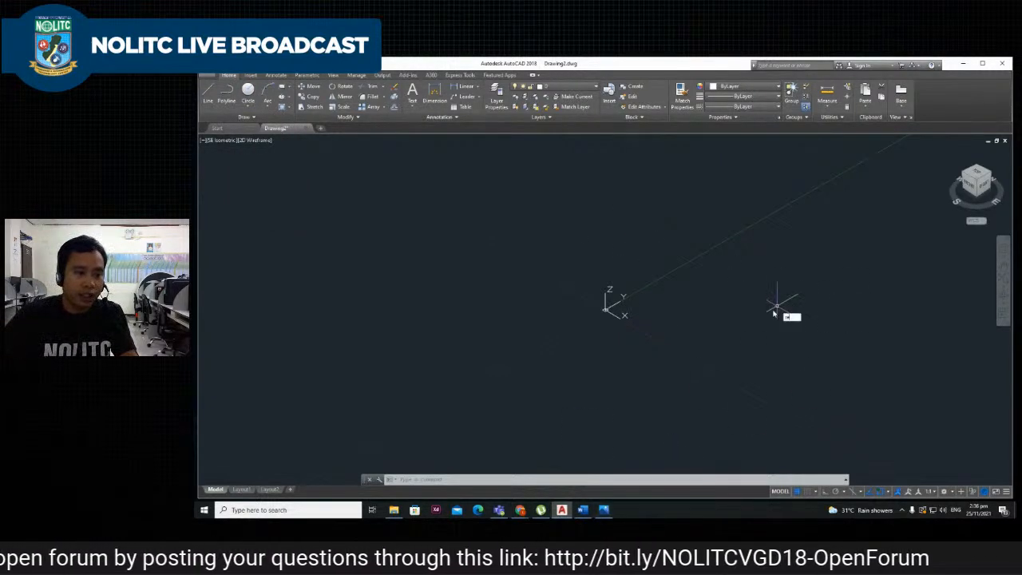
pyautogui.write('C')
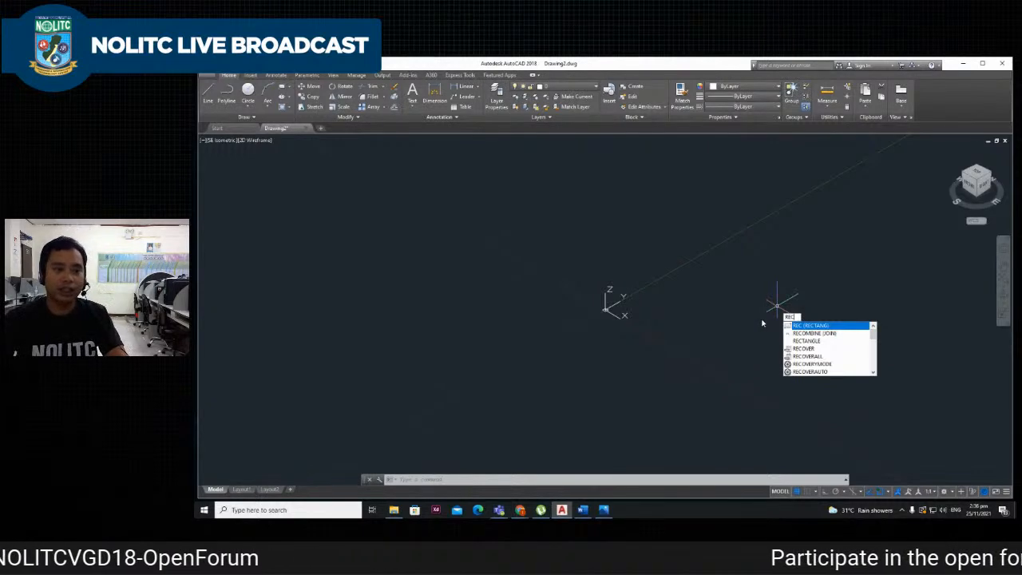
pyautogui.press('Return')
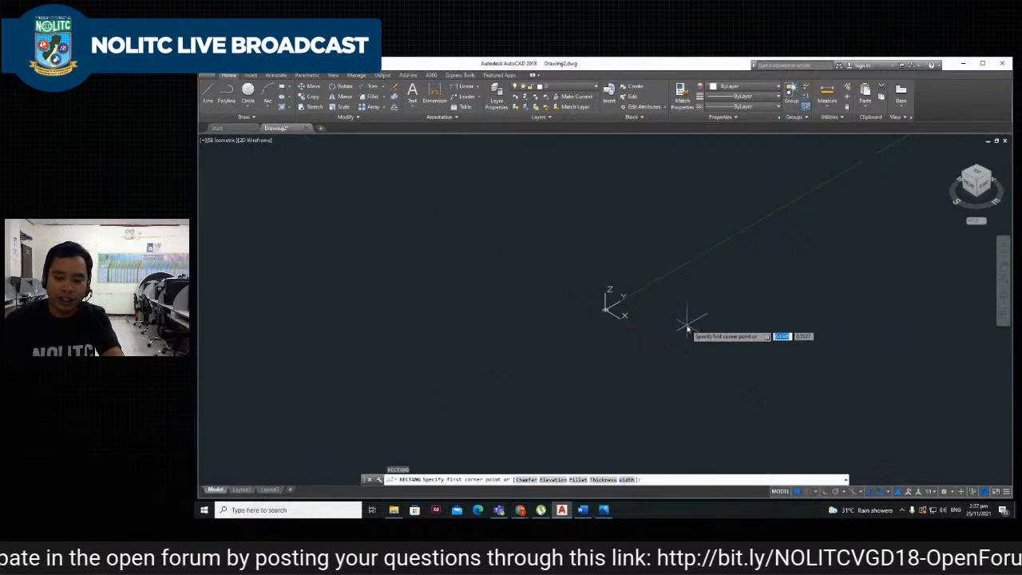
pyautogui.write('0,0')
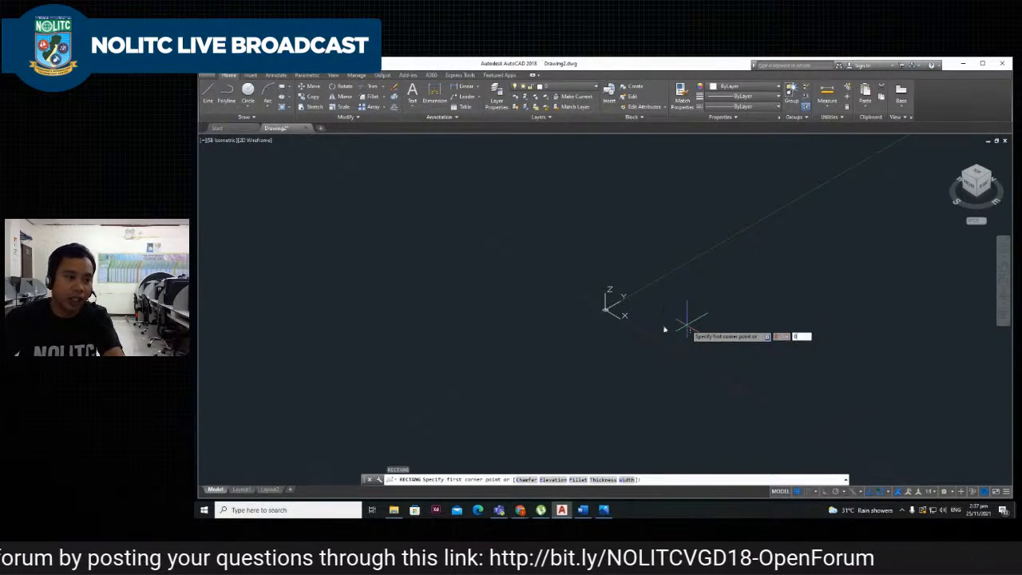
pyautogui.press('Return')
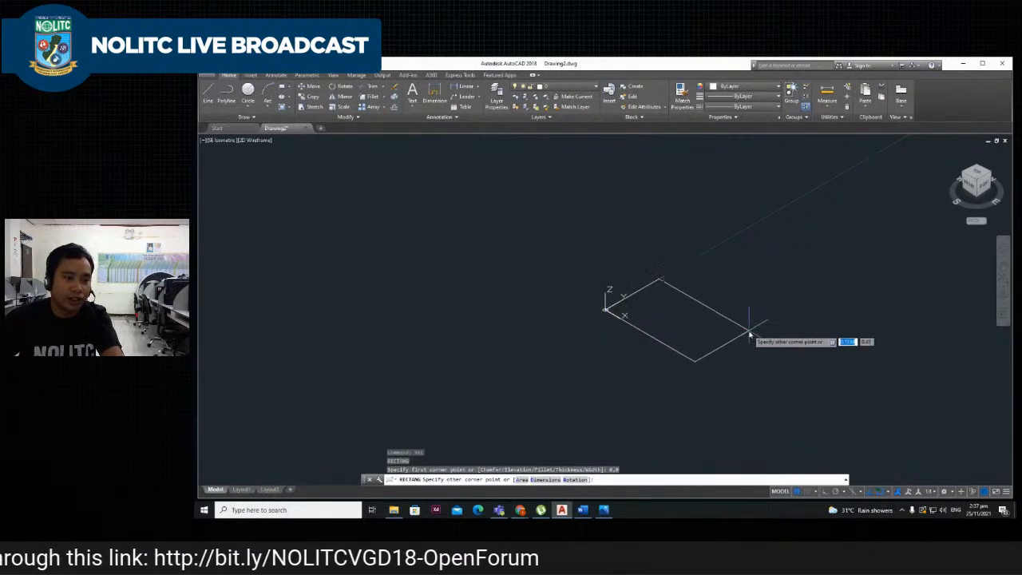
pyautogui.click(823, 279)
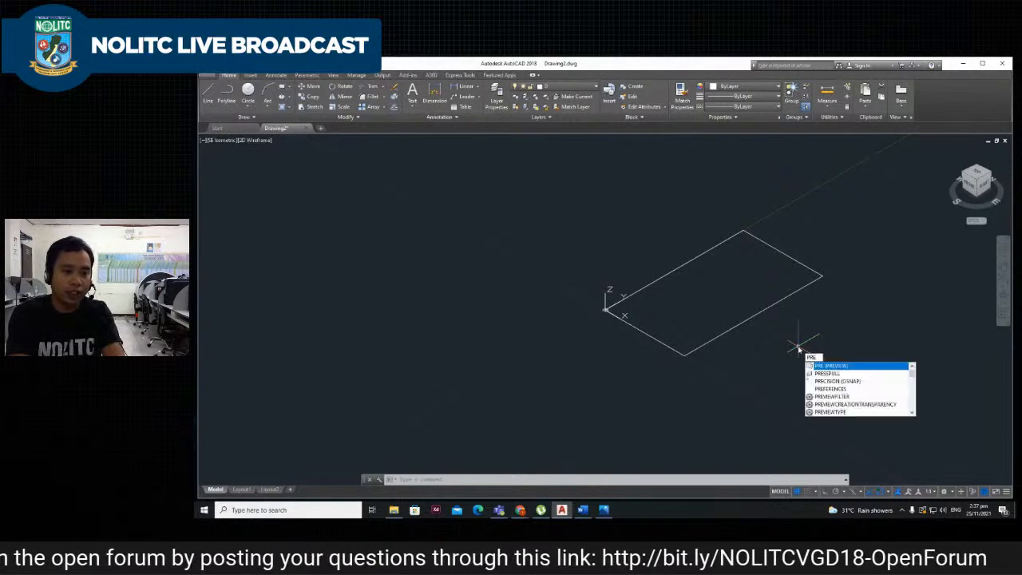
# Extrude the rectangle upward into a box with Presspull, setting the height freehand.
pyautogui.write('s')
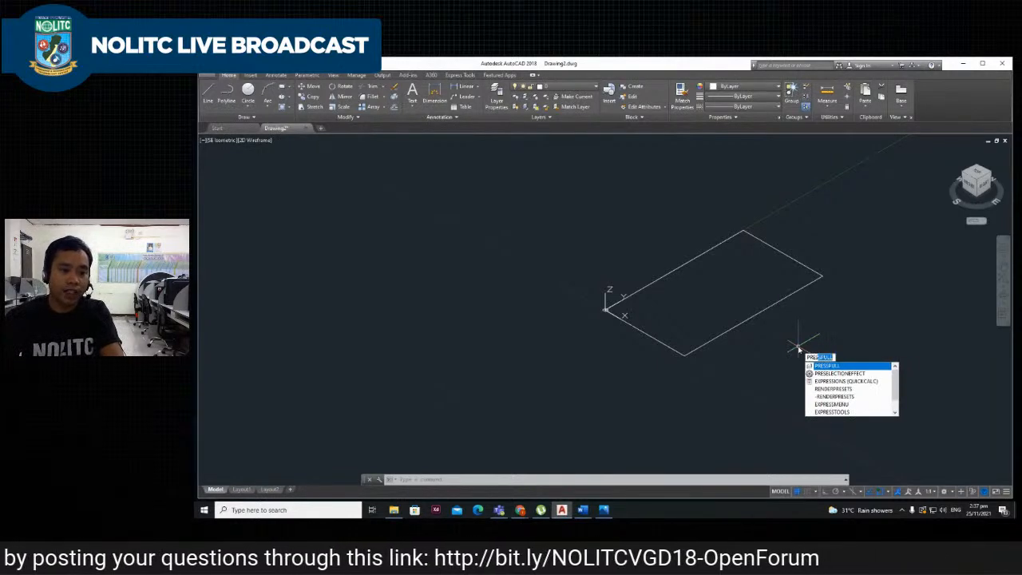
pyautogui.press('Return')
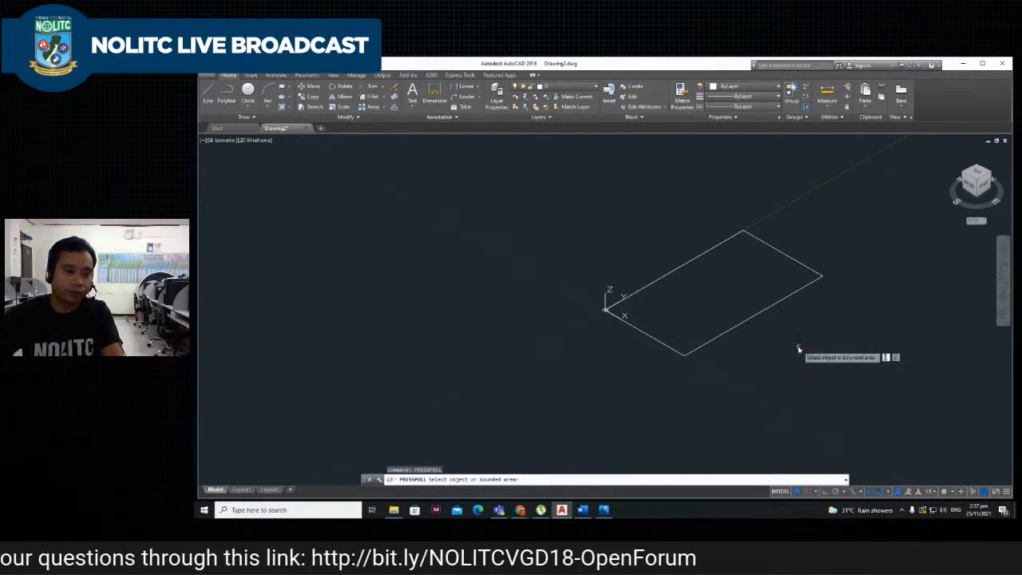
pyautogui.click(763, 312)
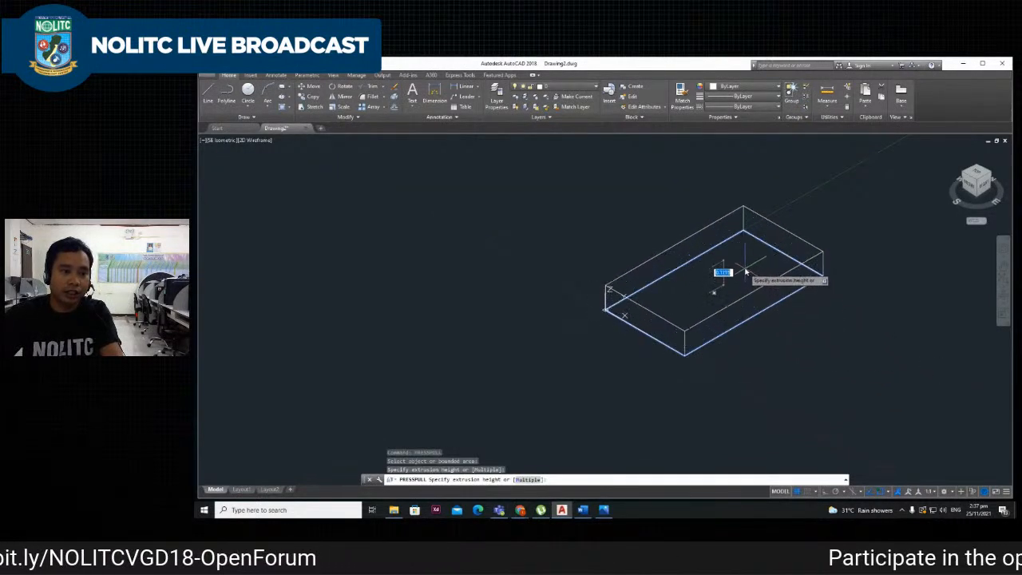
pyautogui.click(745, 211)
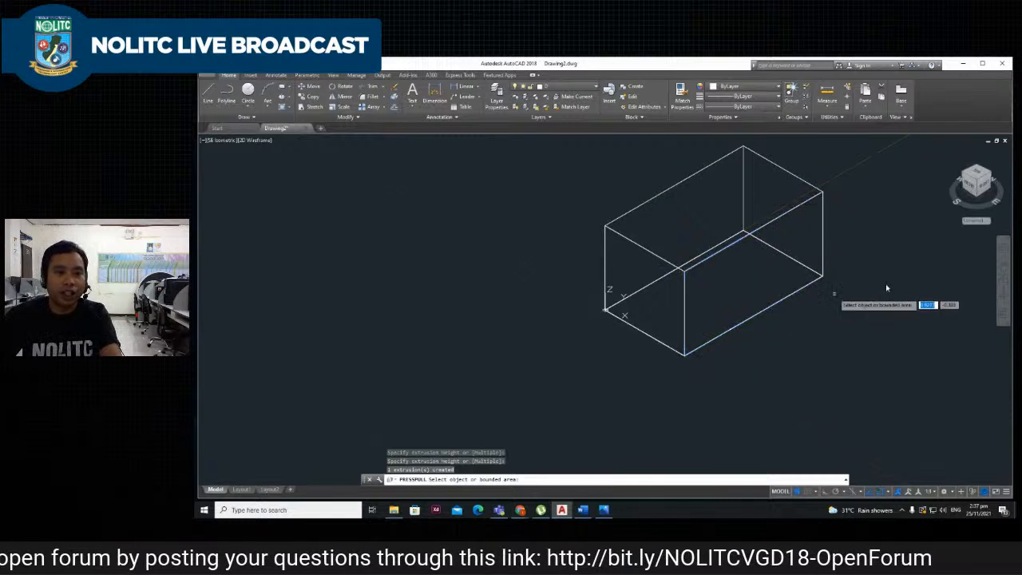
# Examine the wireframe box from the top, front, right and back sides and their shared edges.
pyautogui.click(975, 174)
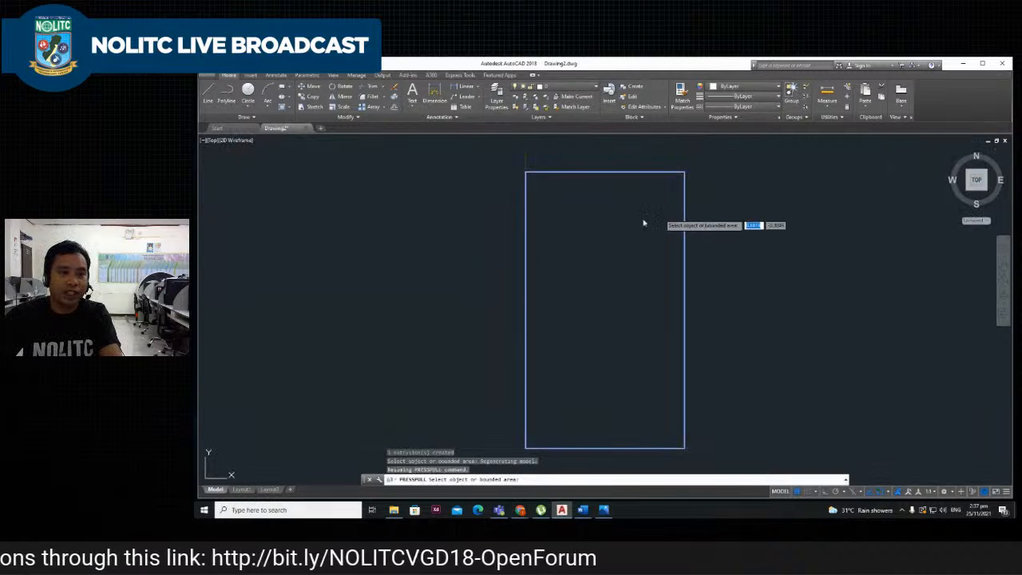
pyautogui.click(976, 193)
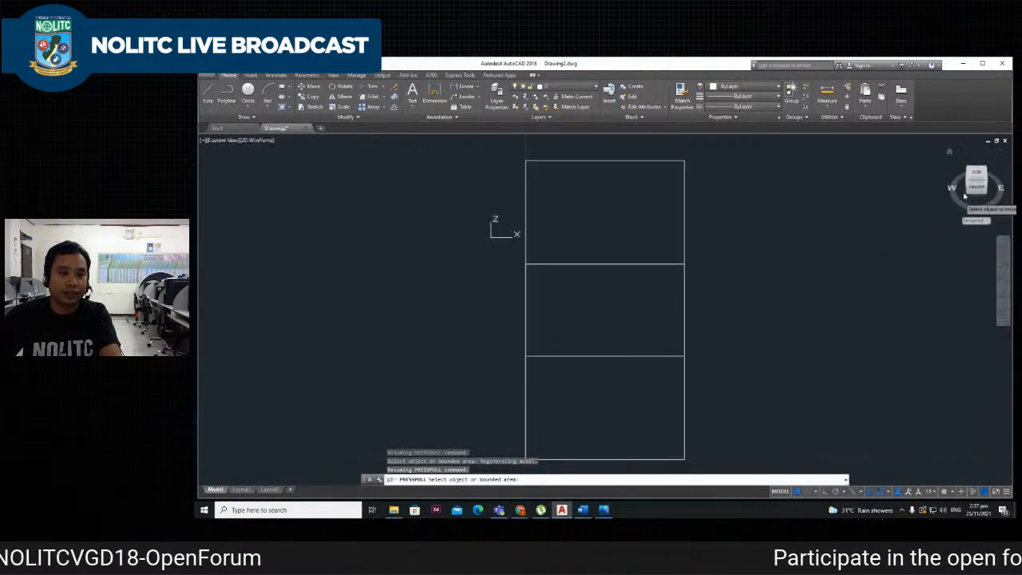
pyautogui.click(979, 185)
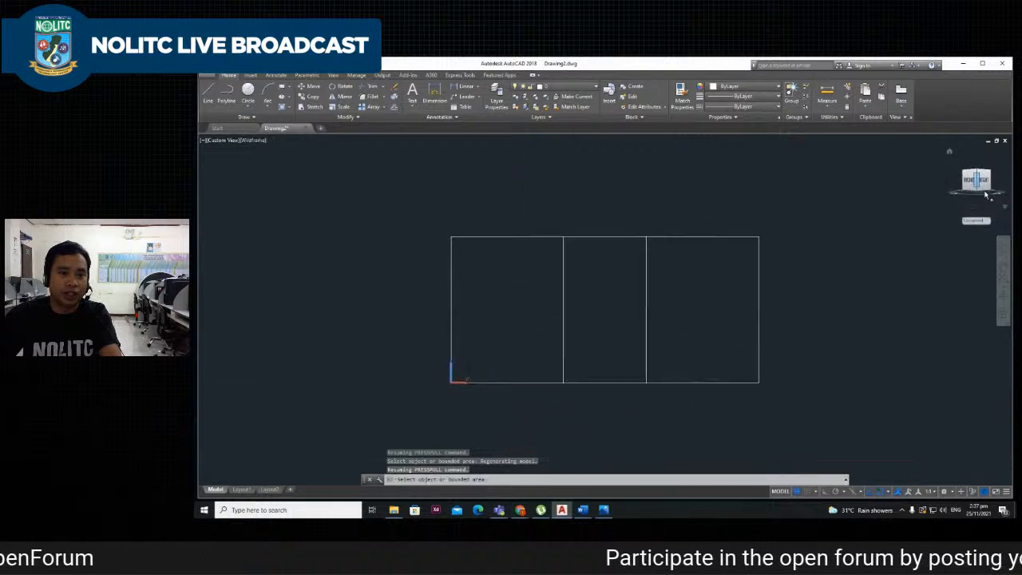
pyautogui.click(976, 172)
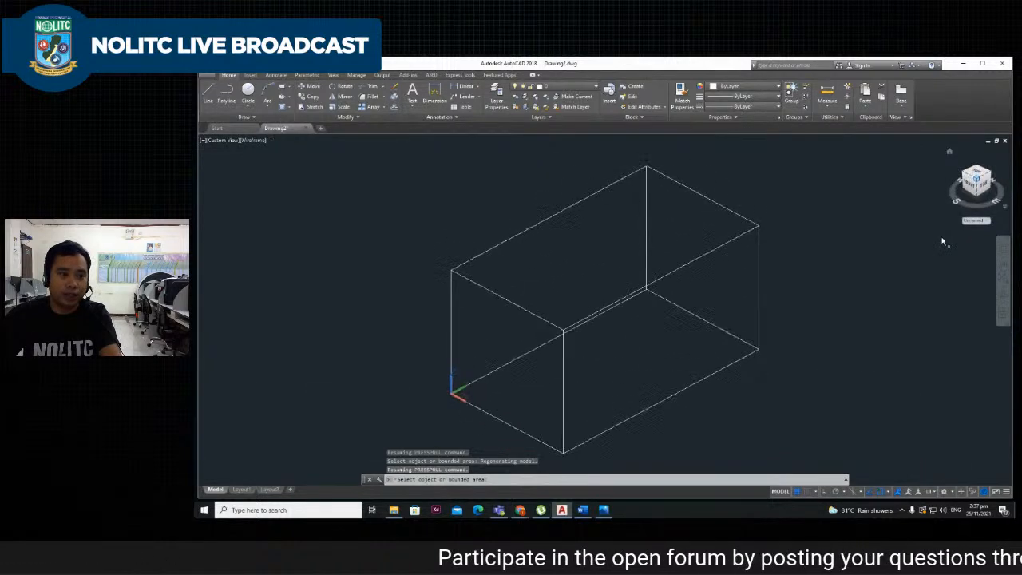
pyautogui.click(987, 190)
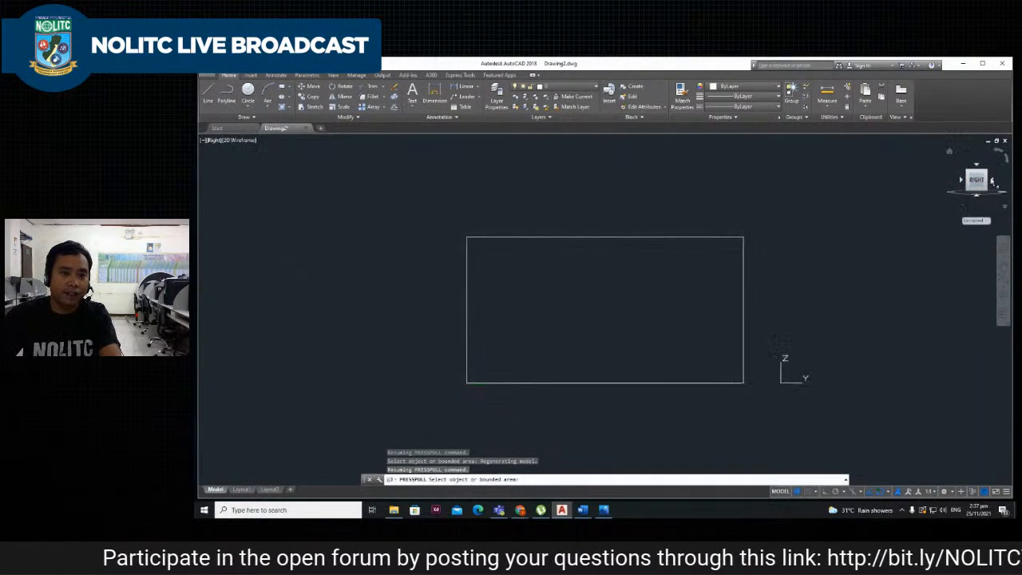
pyautogui.moveTo(988, 180); pyautogui.dragTo(979, 185)
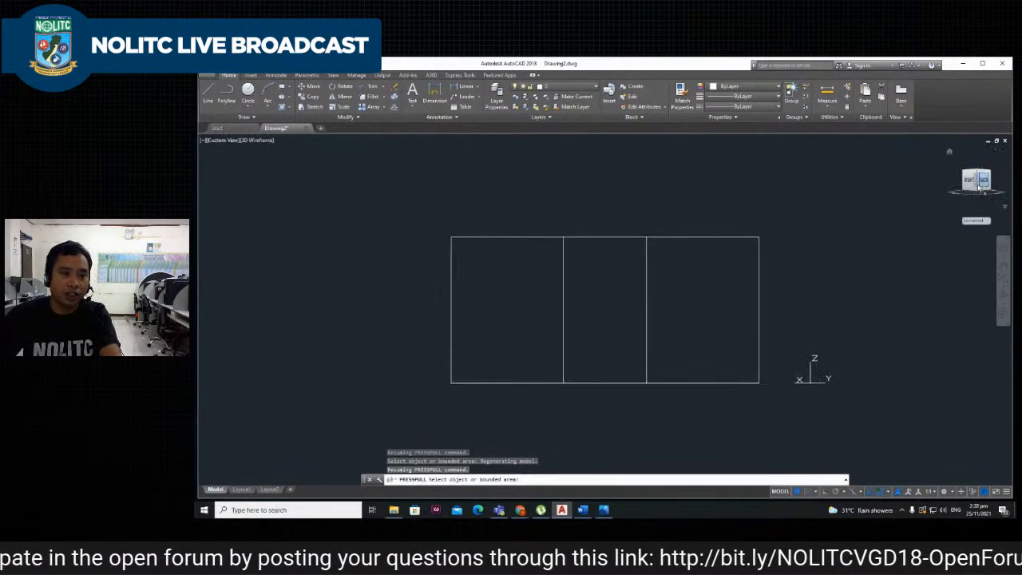
pyautogui.click(982, 180)
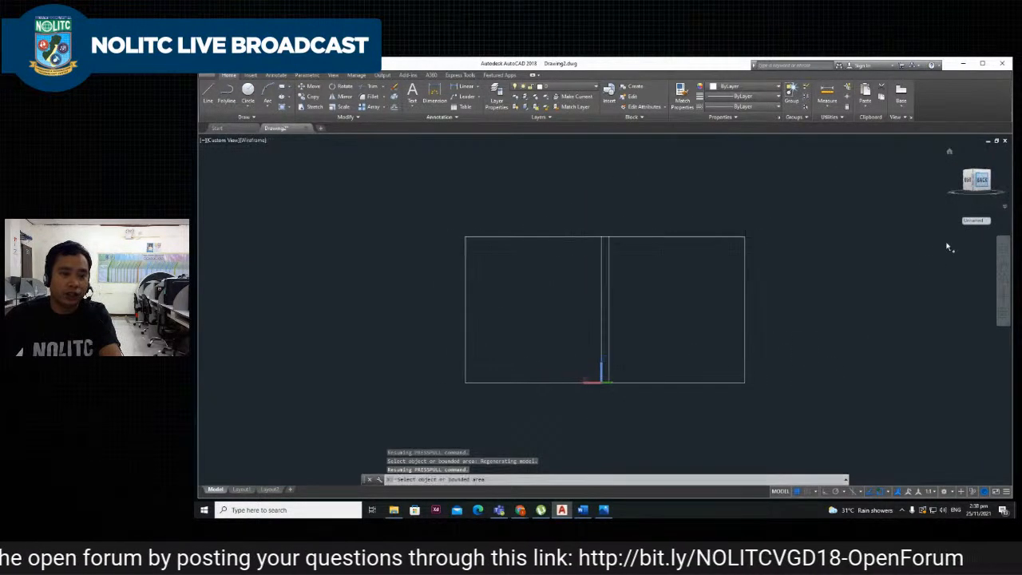
# Compare the box in the NE, SW and SE Isometric views, finish in SE Isometric and end Presspull.
pyautogui.click(968, 174)
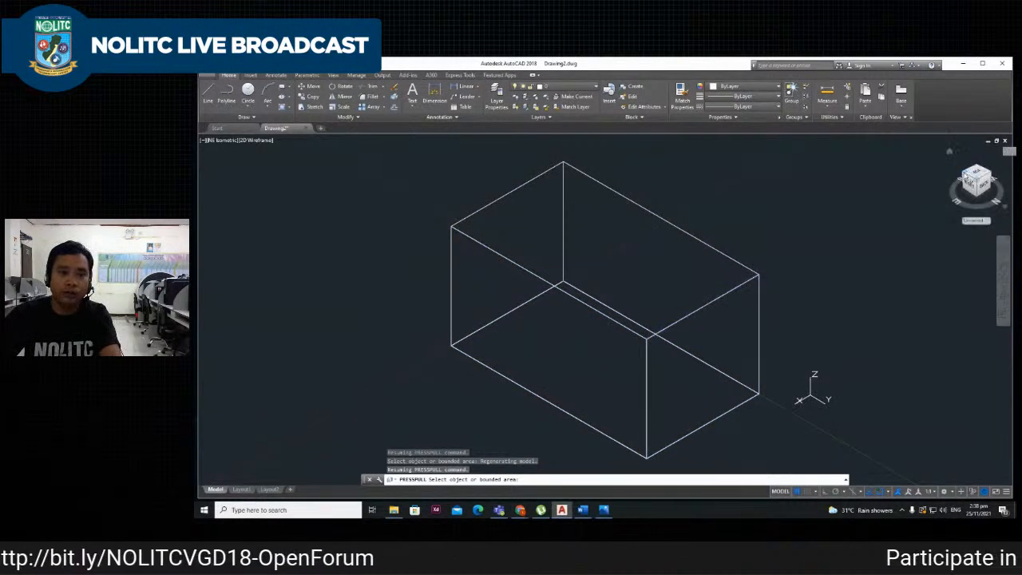
pyautogui.click(962, 178)
pyautogui.click(968, 179)
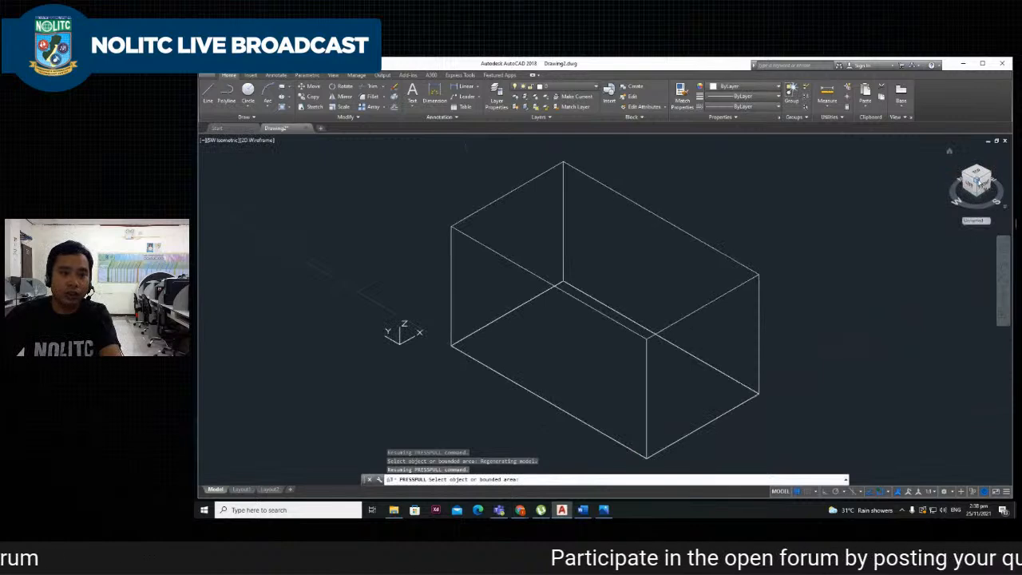
pyautogui.click(990, 178)
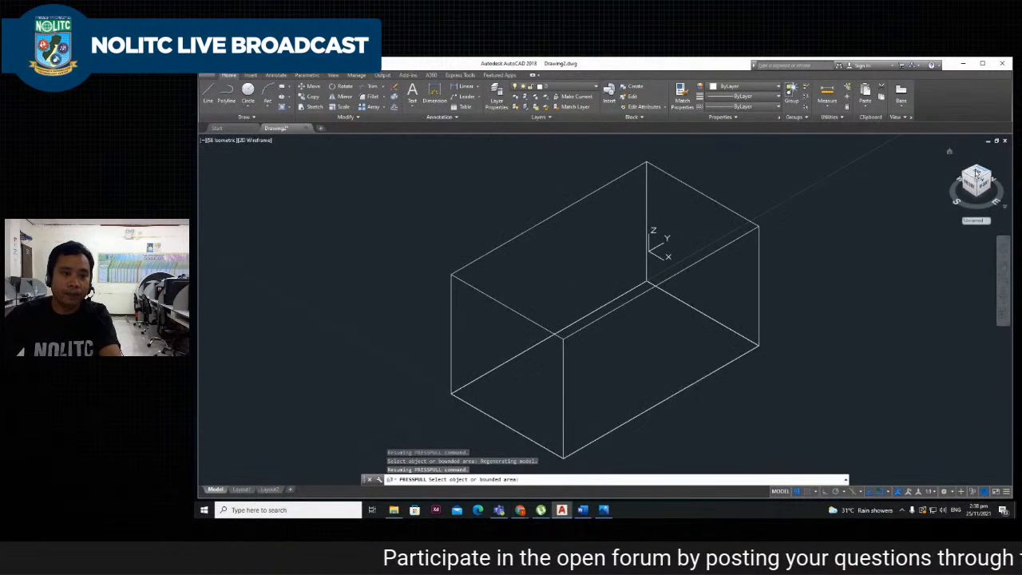
pyautogui.click(967, 182)
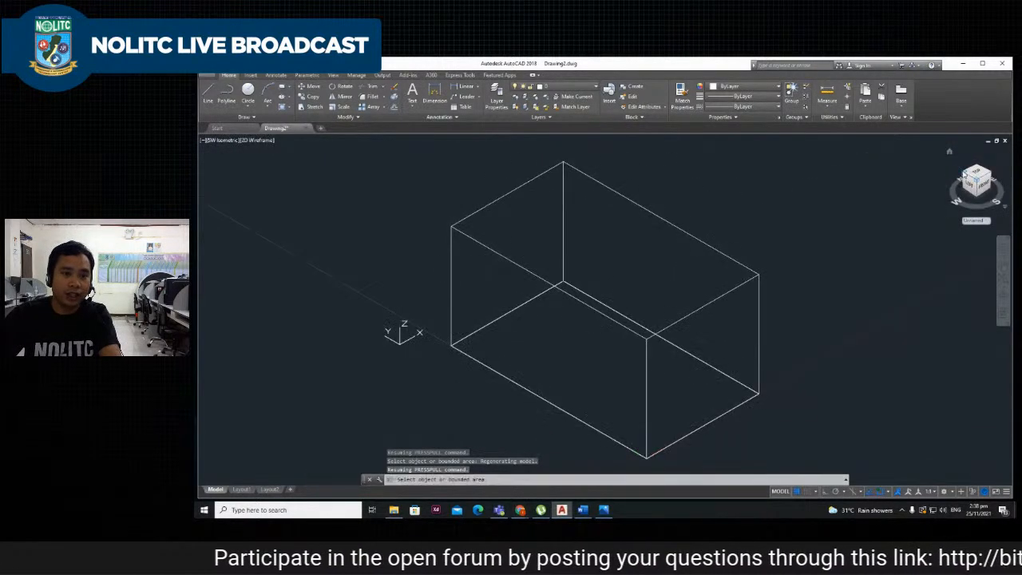
pyautogui.click(965, 179)
pyautogui.click(968, 180)
pyautogui.scroll(2, 700, 351)
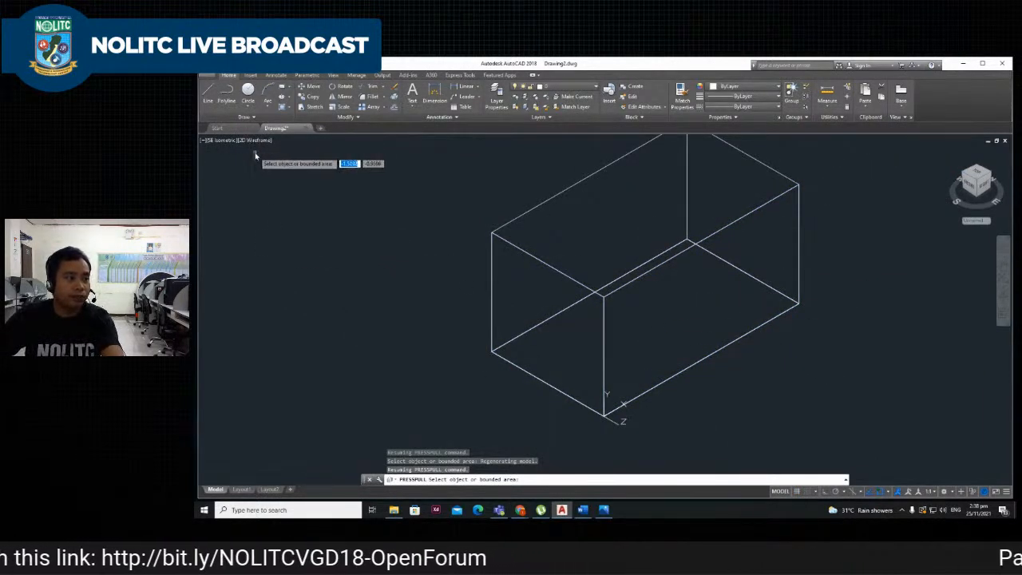
pyautogui.press('Return')
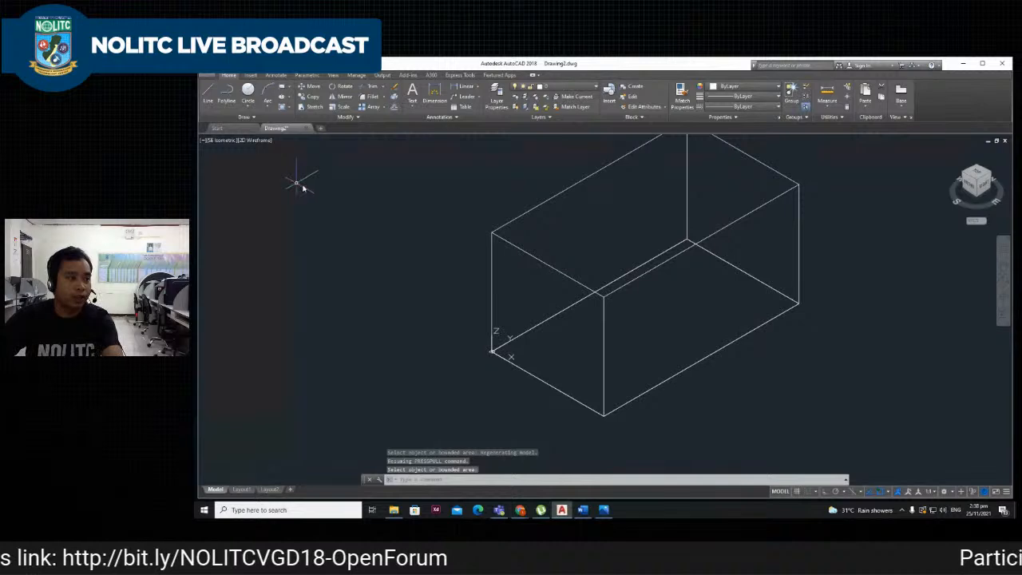
# Shade the box by changing the visual style to Conceptual.
pyautogui.click(254, 140)
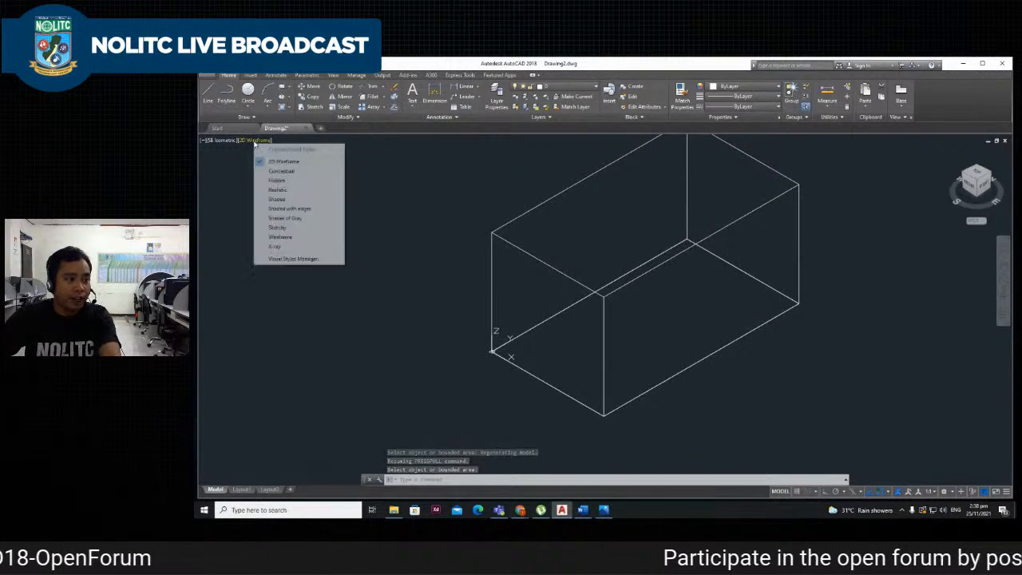
pyautogui.click(288, 174)
pyautogui.scroll(-5, 650, 326)
pyautogui.scroll(4, 640, 327)
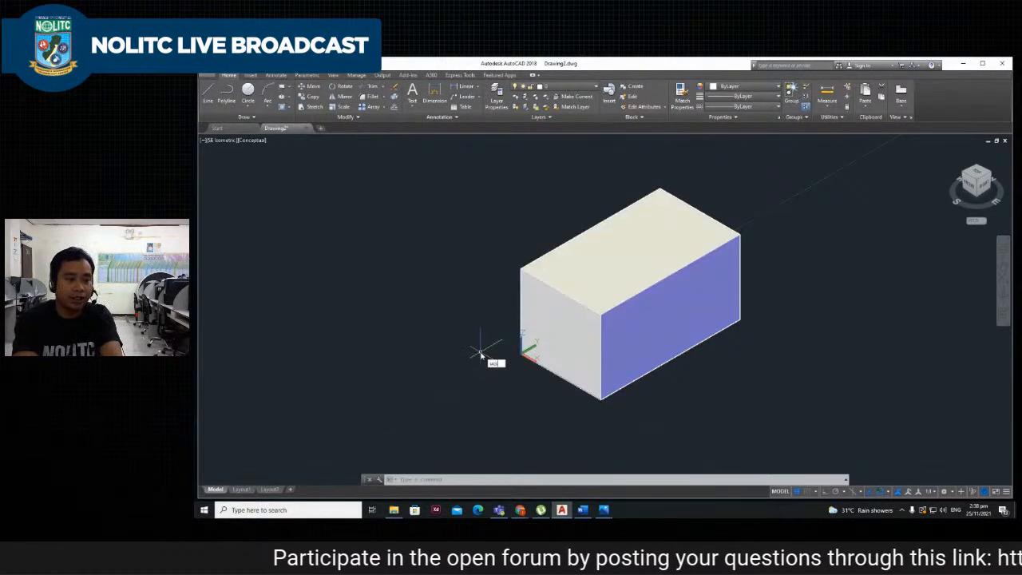
# Align the UCS to the box's long side face, with its origin at the top edge's midpoint and the X axis along that edge.
pyautogui.press('Return')
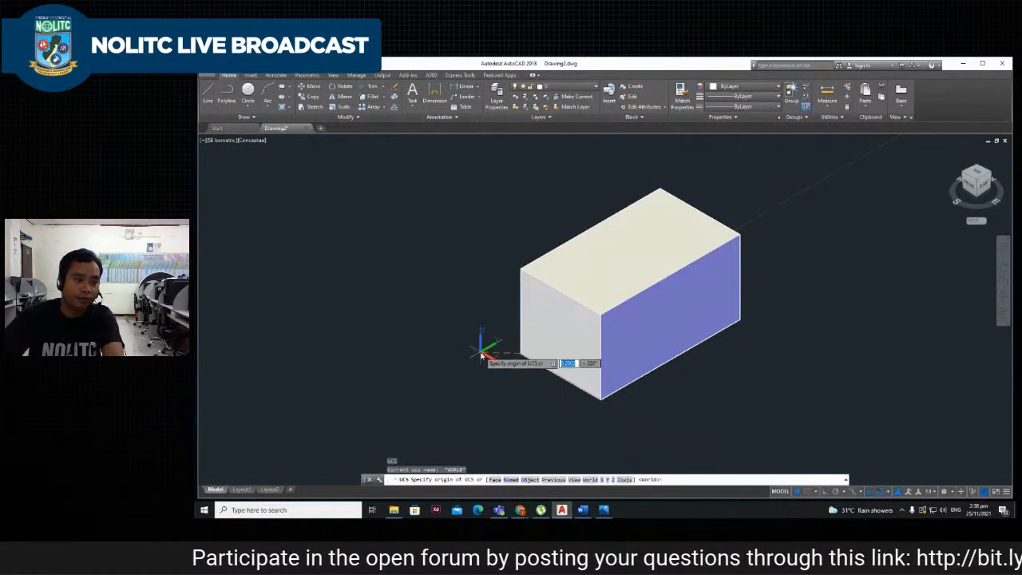
pyautogui.click(671, 275)
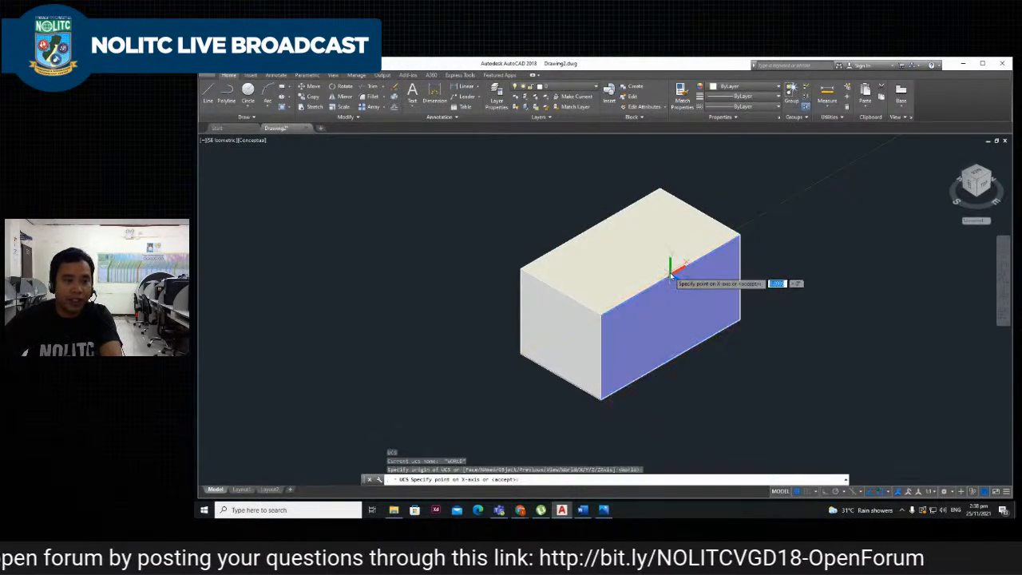
pyautogui.click(740, 237)
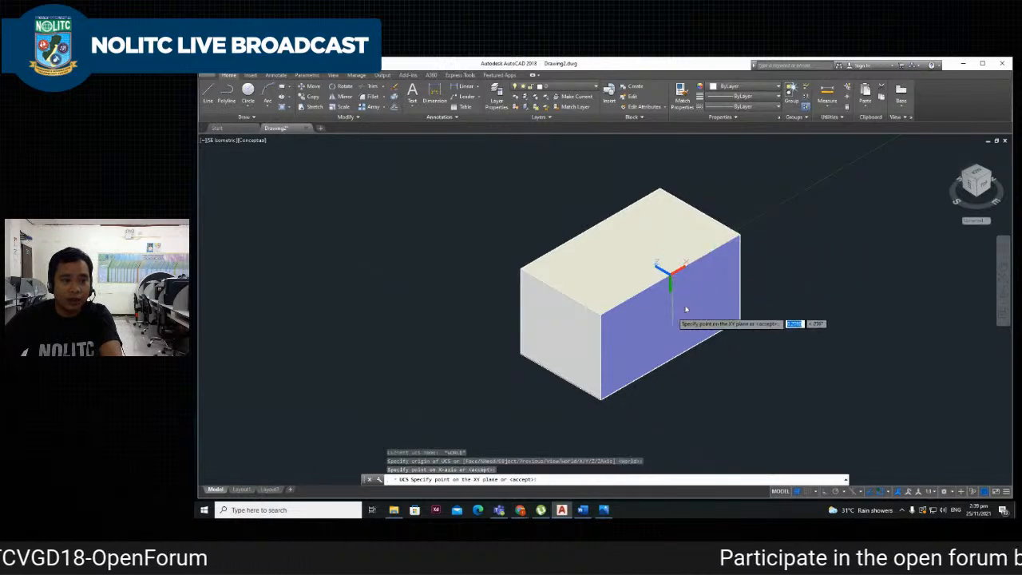
pyautogui.click(672, 363)
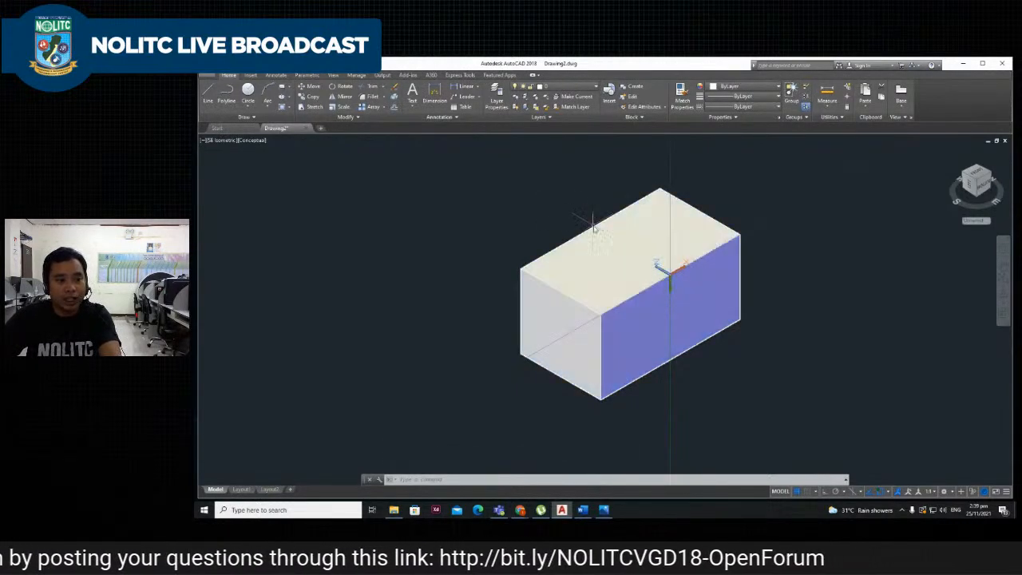
# Draw a circle on the long side face, centred at the top edge's midpoint, with its radius set freehand.
pyautogui.click(248, 104)
pyautogui.click(263, 136)
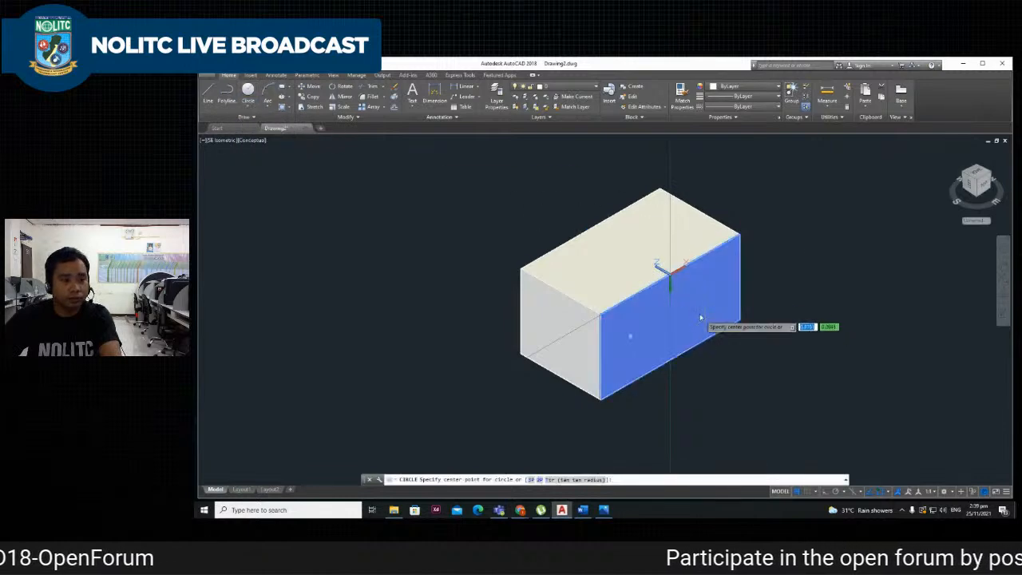
pyautogui.click(667, 278)
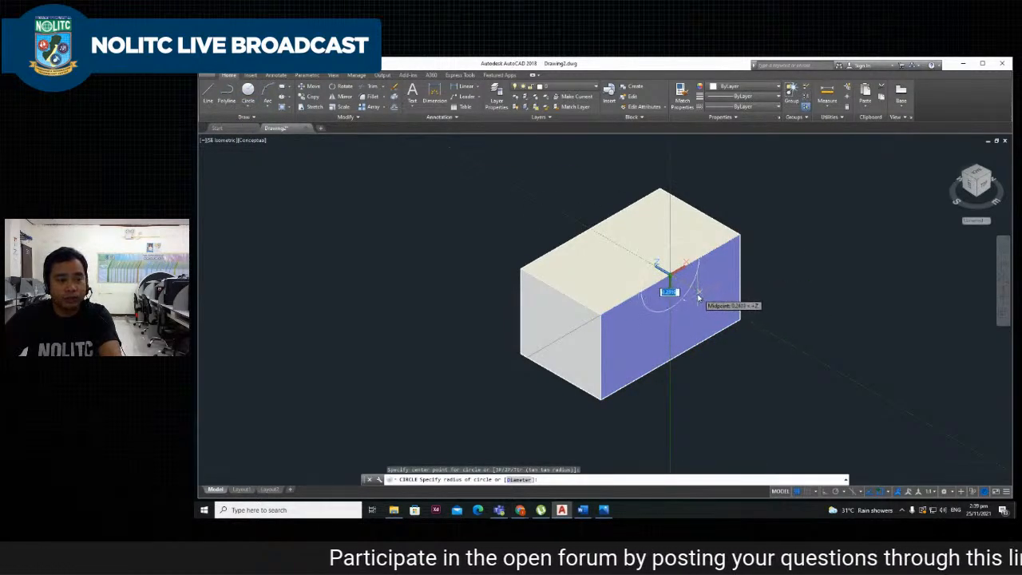
pyautogui.click(698, 298)
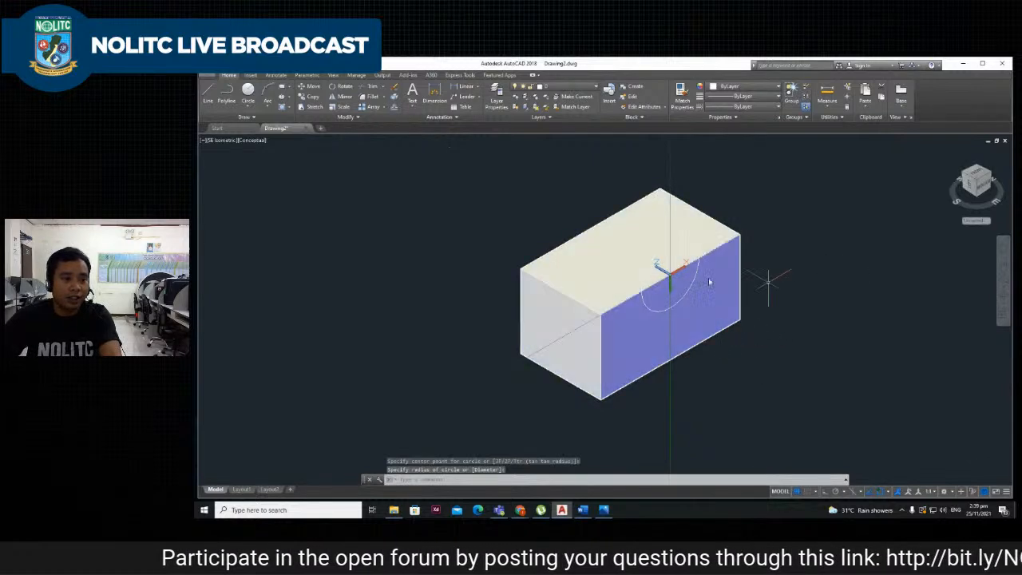
# Try to extrude the whole circle across the box with Presspull, and undo the resulting cylinder.
pyautogui.click(522, 480)
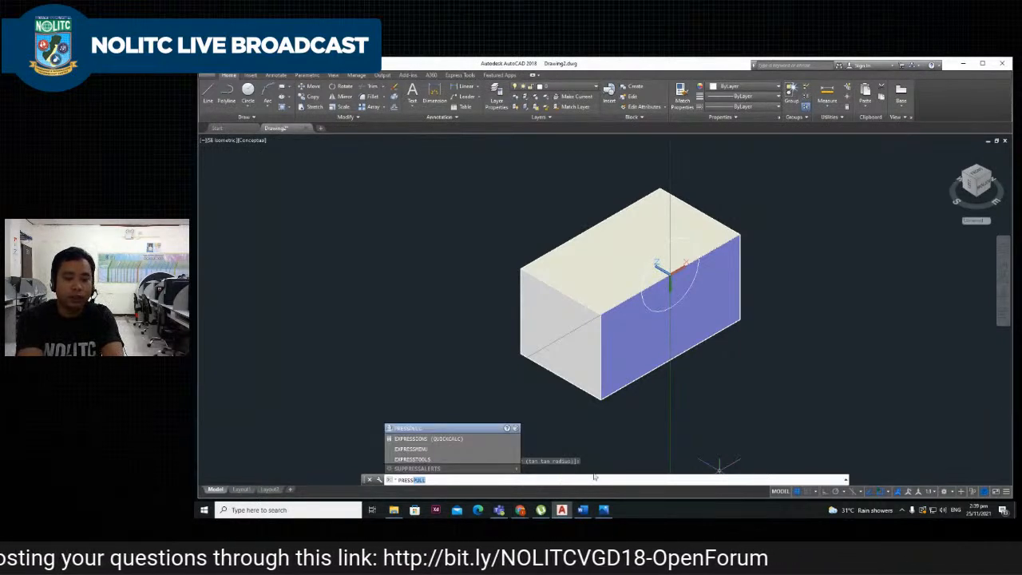
pyautogui.press('Return')
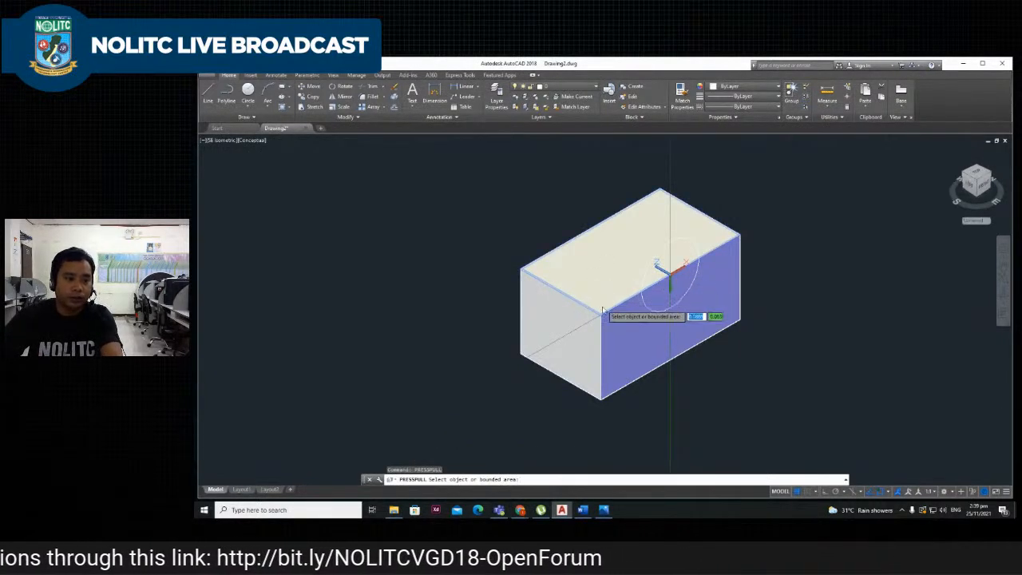
pyautogui.press('Return')
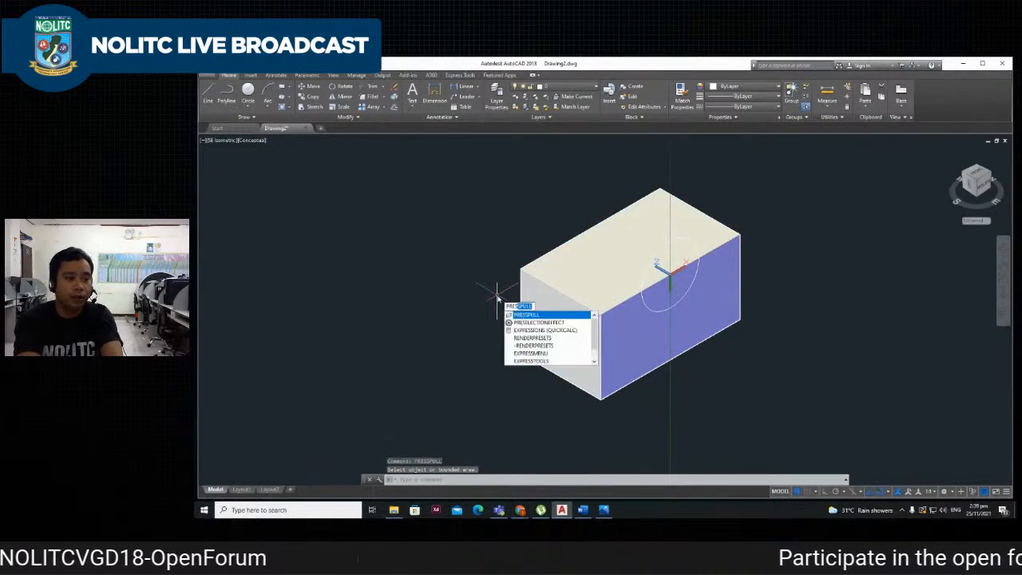
pyautogui.press('Return')
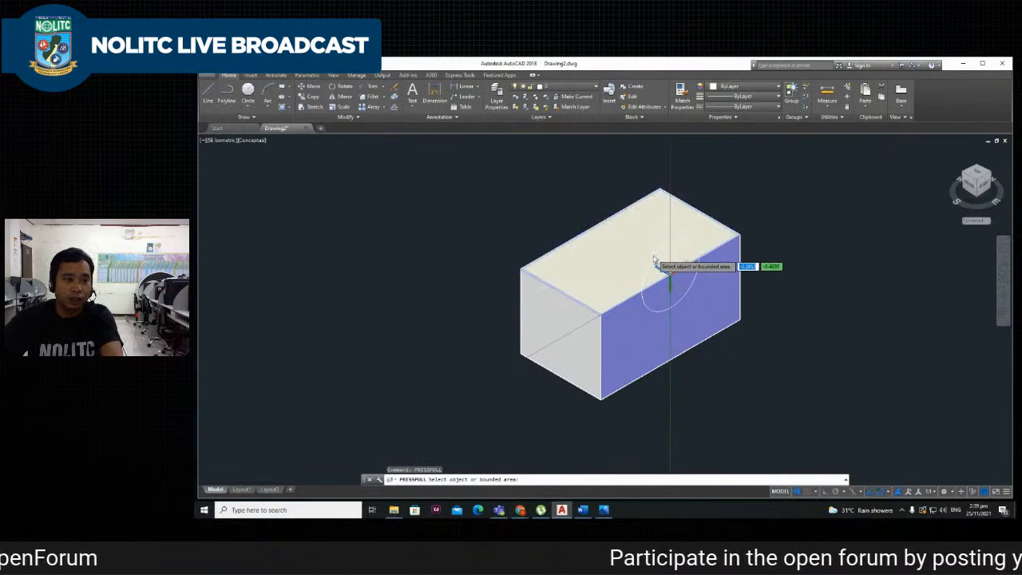
pyautogui.click(699, 274)
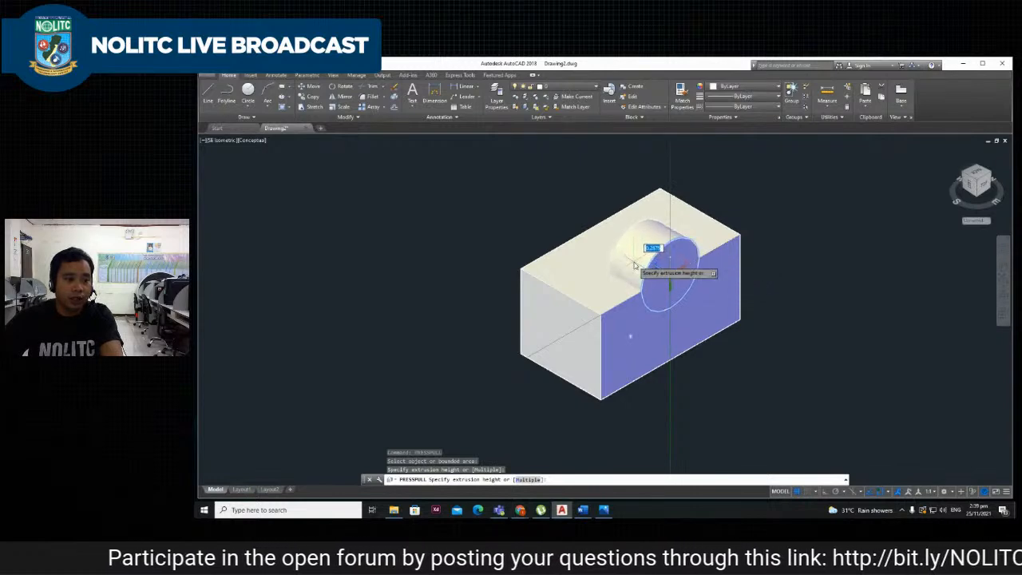
pyautogui.click(549, 224)
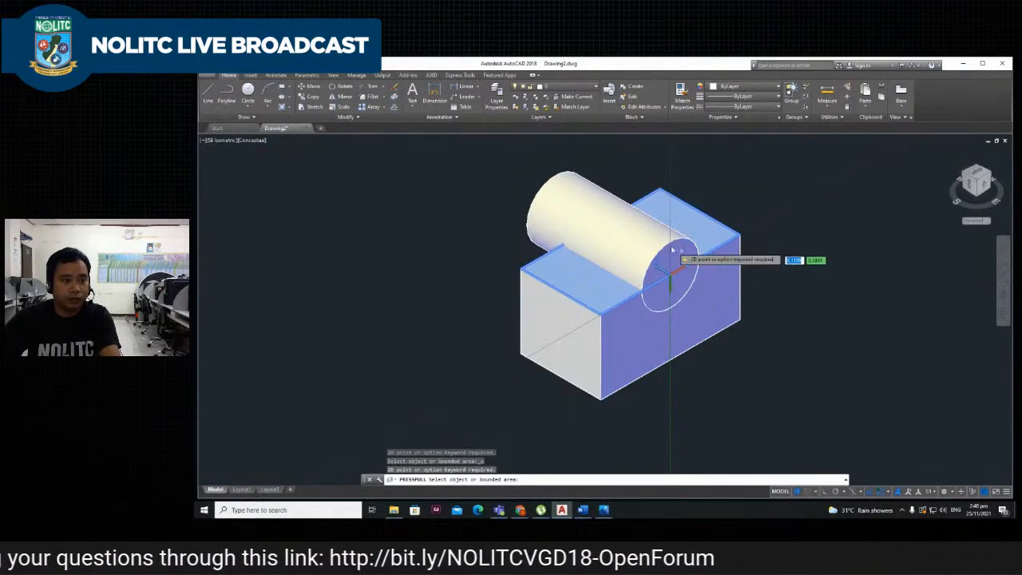
pyautogui.press('Return')
pyautogui.hotkey('ctrl', 'z')
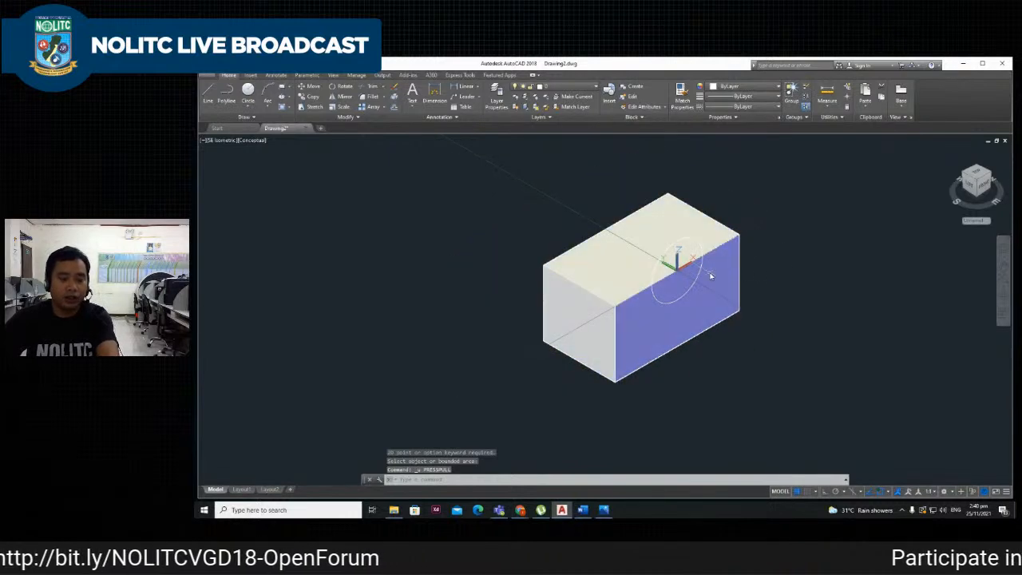
# Cut a semicircular groove through the top of the box by pushing the circle's lower half past the far side with Presspull.
pyautogui.scroll(1, 931, 300)
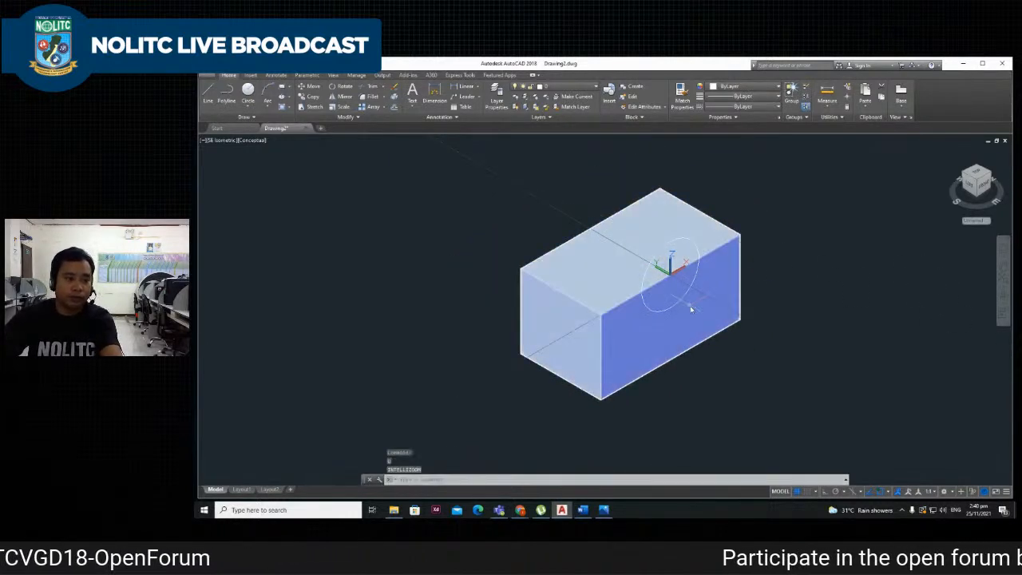
pyautogui.write('PRESS')
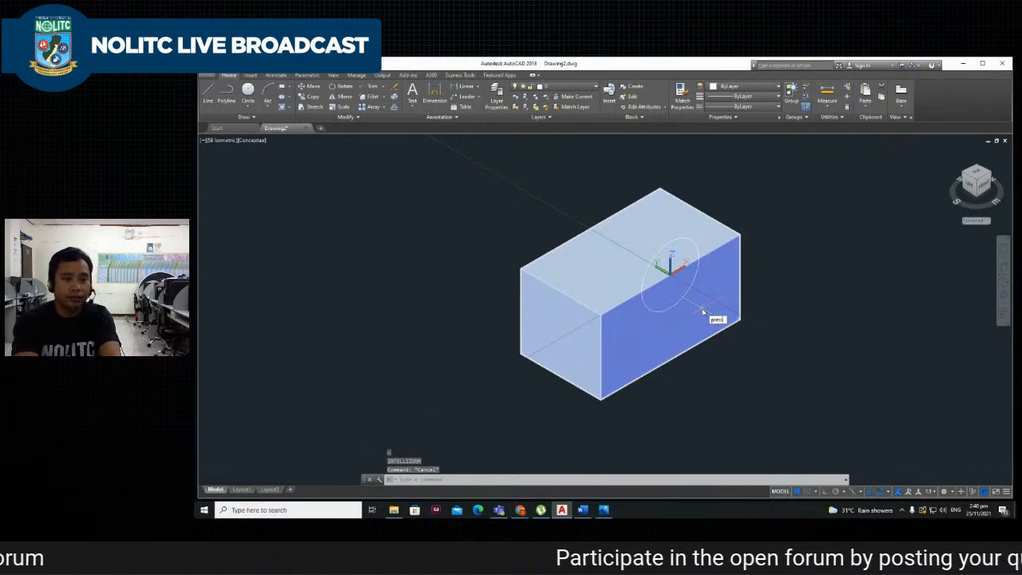
pyautogui.press('Return')
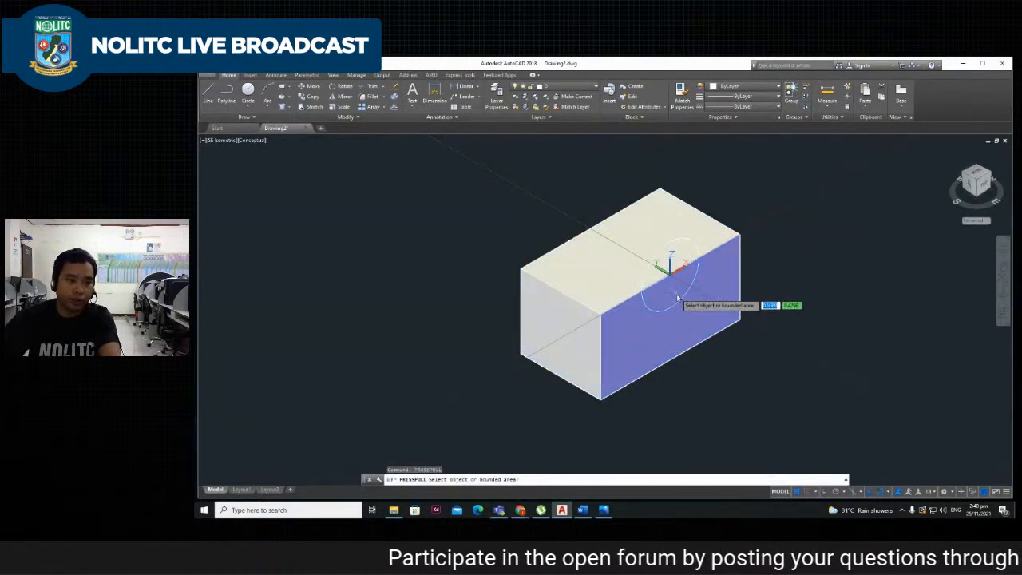
pyautogui.click(670, 293)
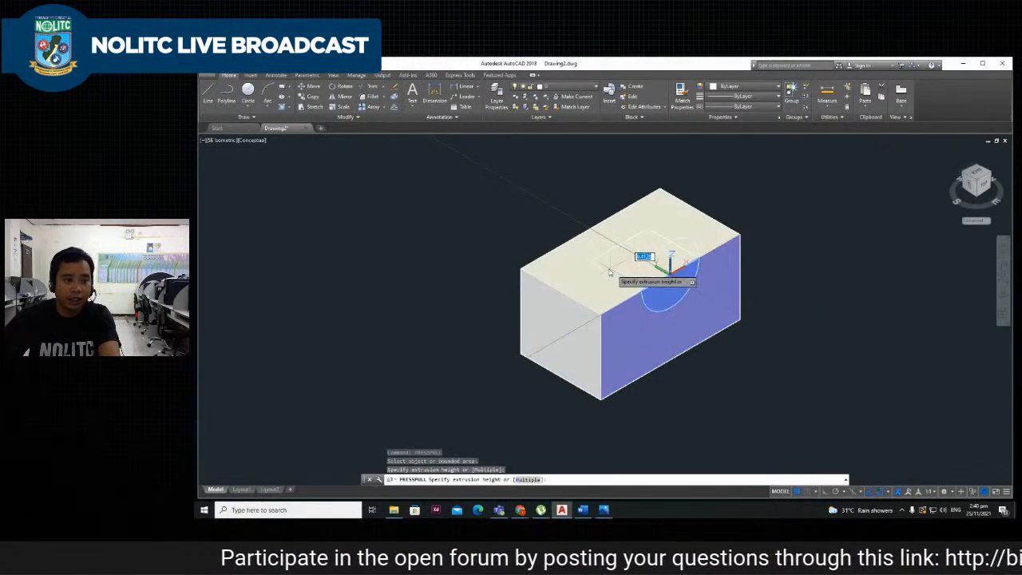
pyautogui.click(550, 235)
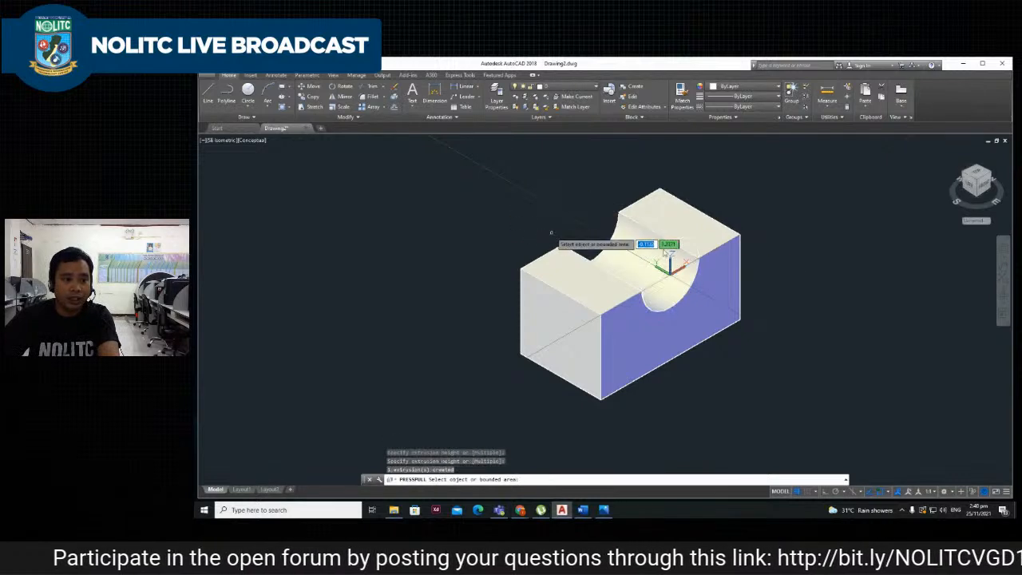
pyautogui.press('Return')
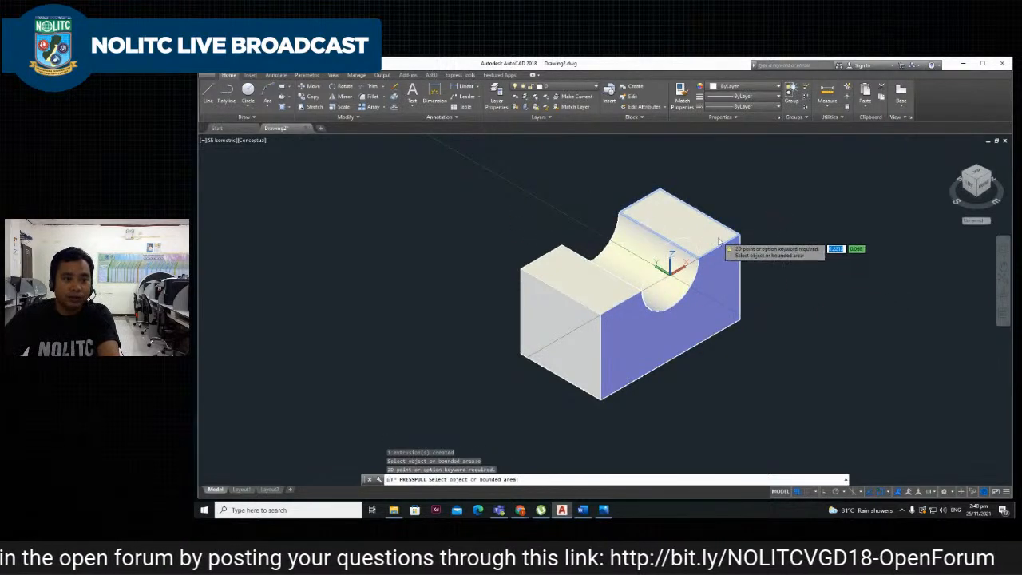
# Finish Presspull and delete the leftover circle on the box's long side face.
pyautogui.press('Return')
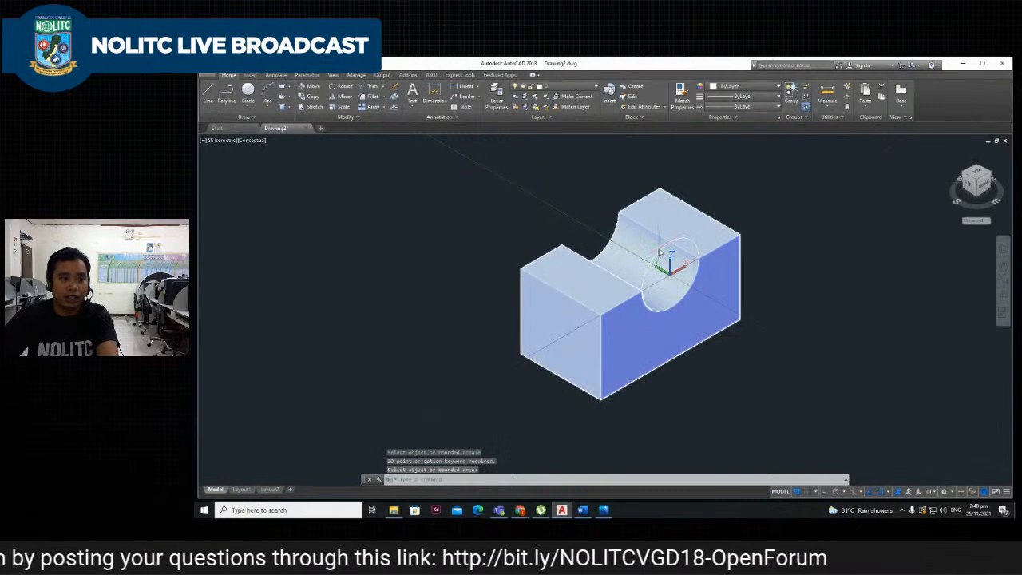
pyautogui.click(662, 263)
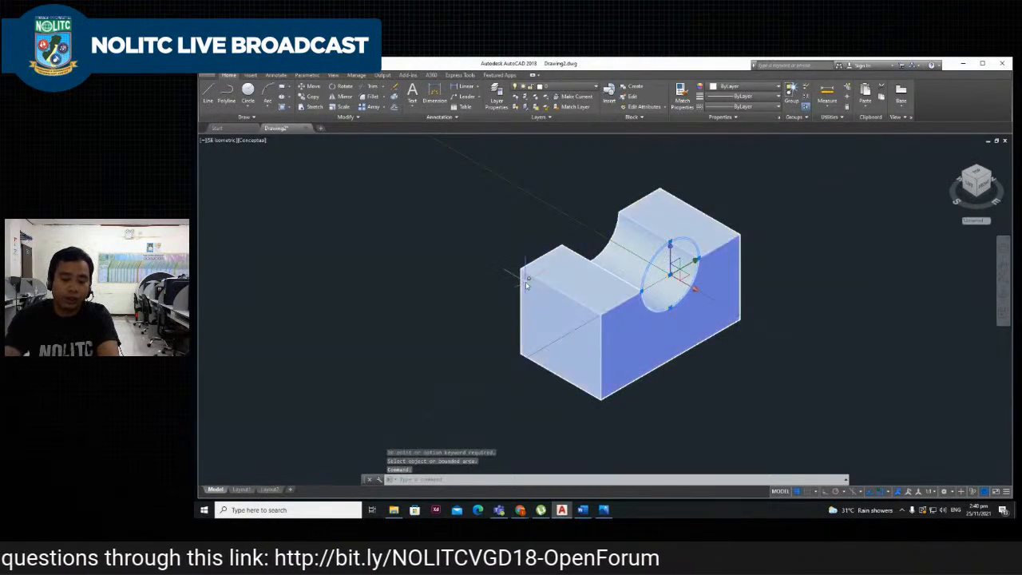
pyautogui.press('Delete')
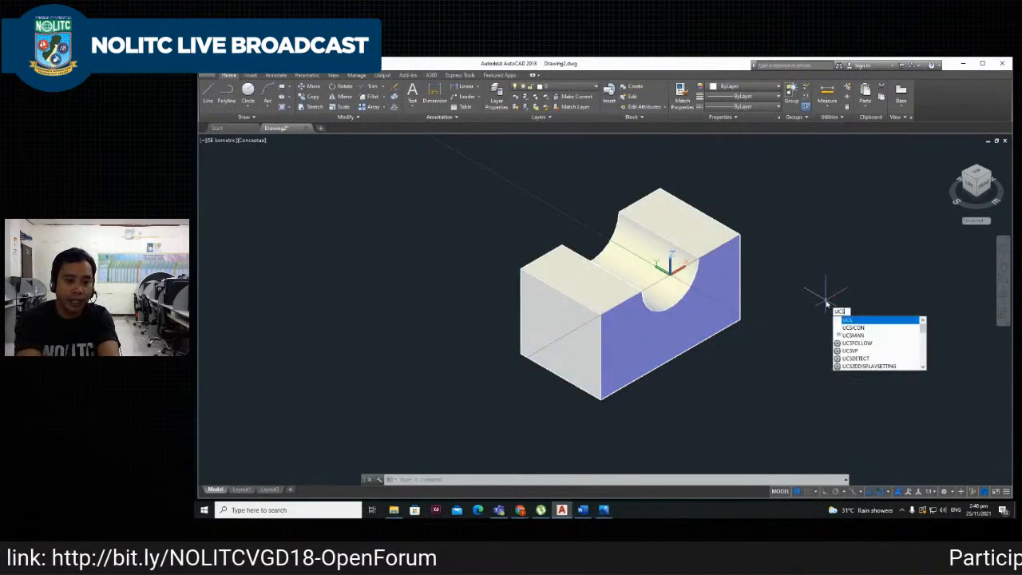
# Align the UCS to the box's short end face, with its origin at the top edge's midpoint, X along that edge and Y pointing down.
pyautogui.press('Return')
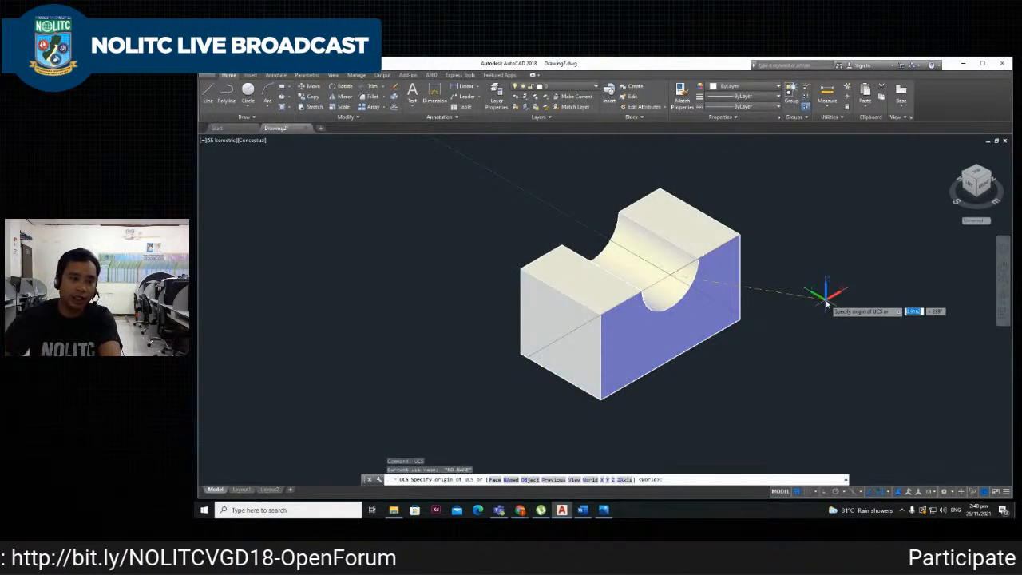
pyautogui.click(561, 295)
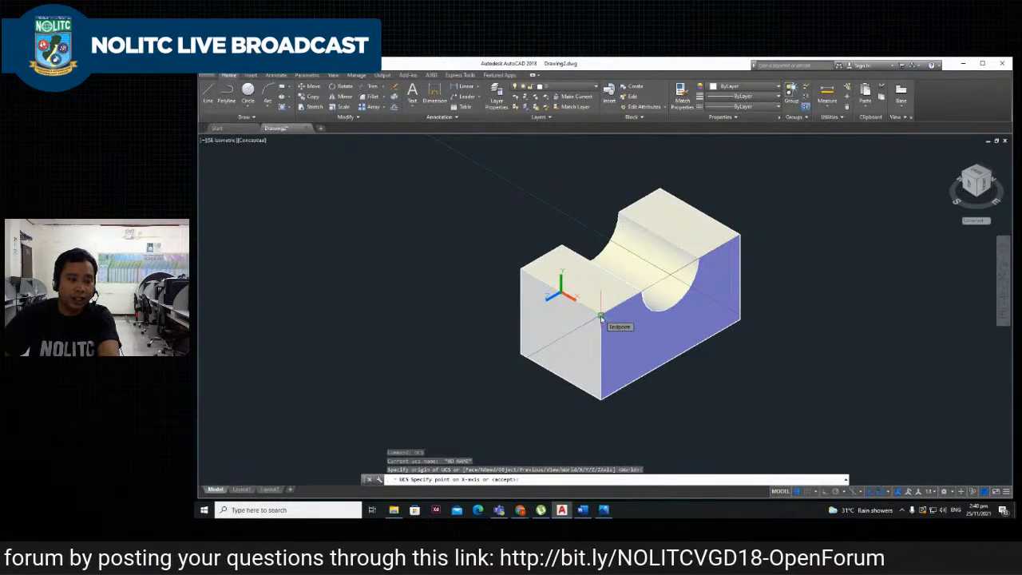
pyautogui.click(601, 318)
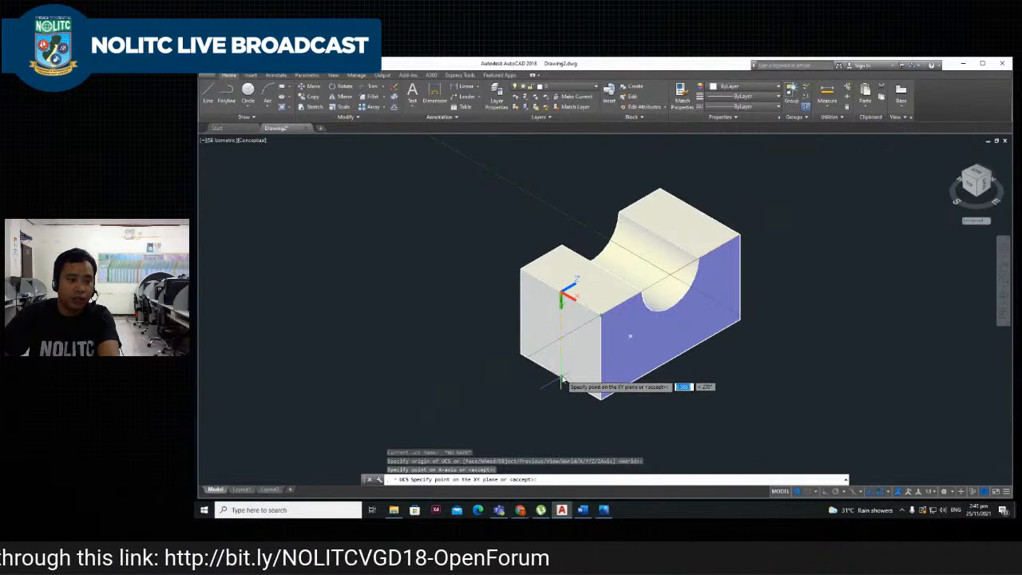
pyautogui.click(559, 379)
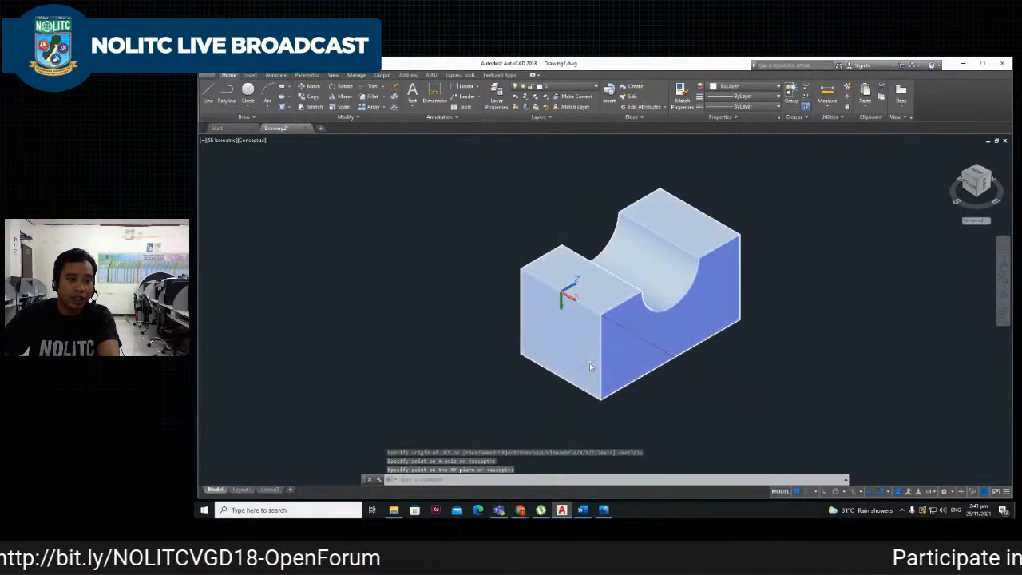
# Try a freehand circle on the short end face, centred at the top edge's midpoint, and undo it.
pyautogui.scroll(-4, 558, 286)
pyautogui.scroll(5, 539, 279)
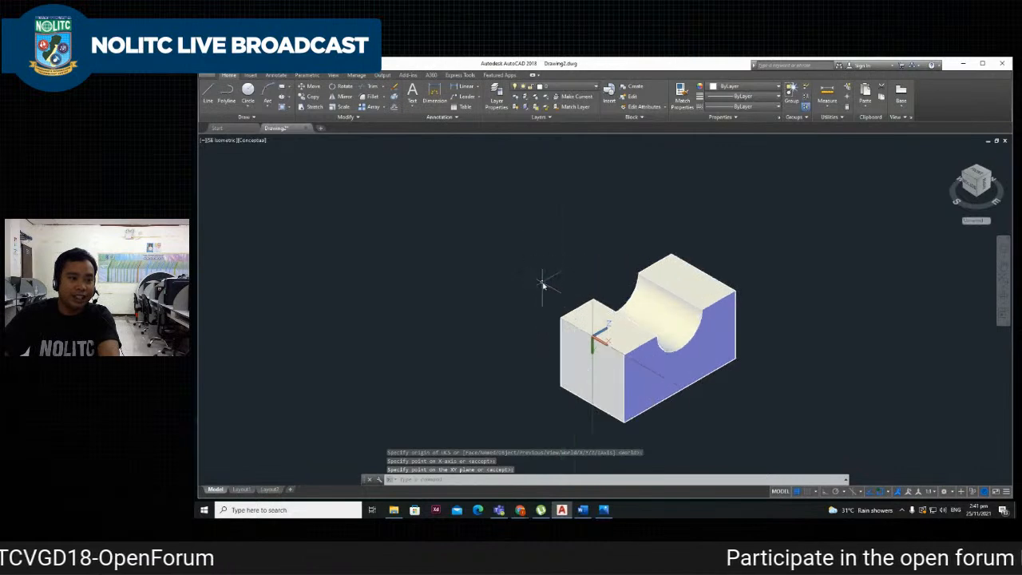
pyautogui.scroll(-5, 606, 230)
pyautogui.scroll(3, 611, 359)
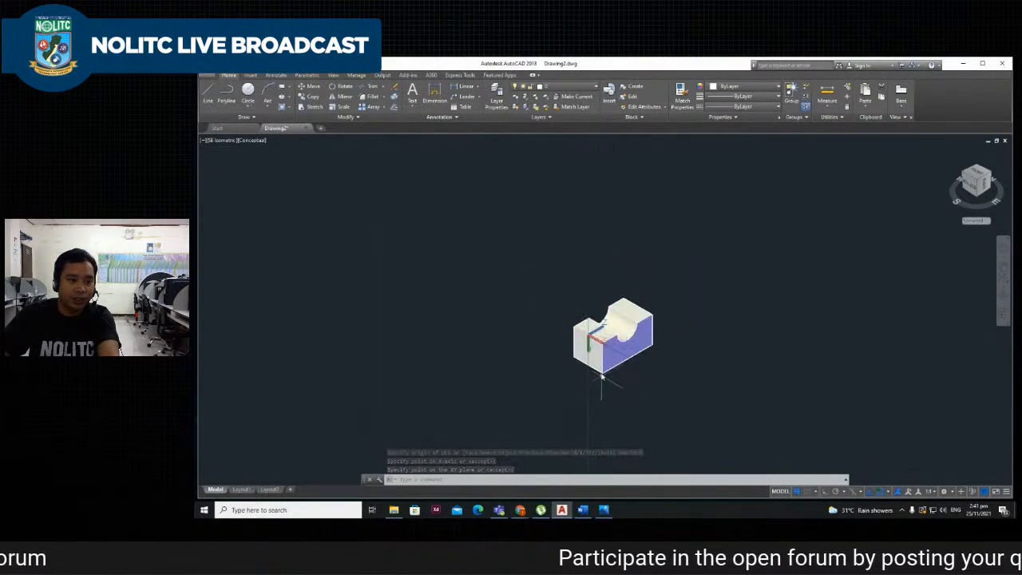
pyautogui.scroll(3, 589, 370)
pyautogui.scroll(-2, 607, 329)
pyautogui.scroll(2, 607, 321)
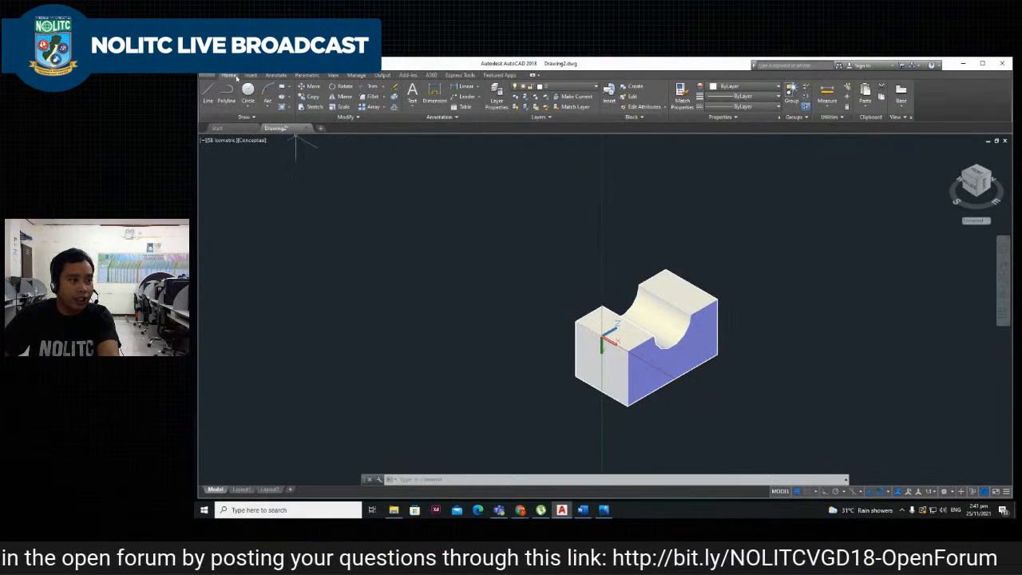
pyautogui.click(247, 90)
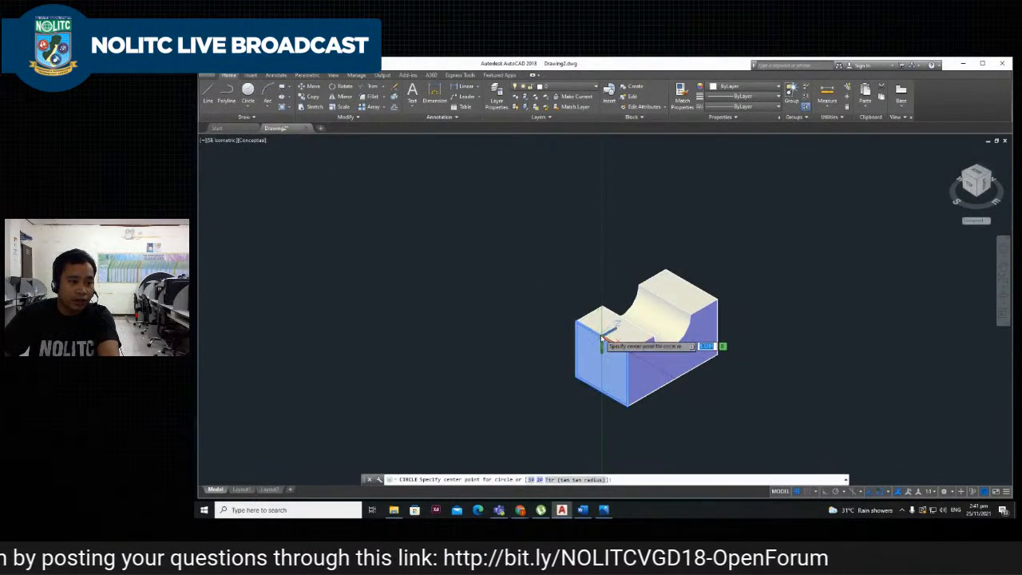
pyautogui.click(610, 342)
pyautogui.click(627, 352)
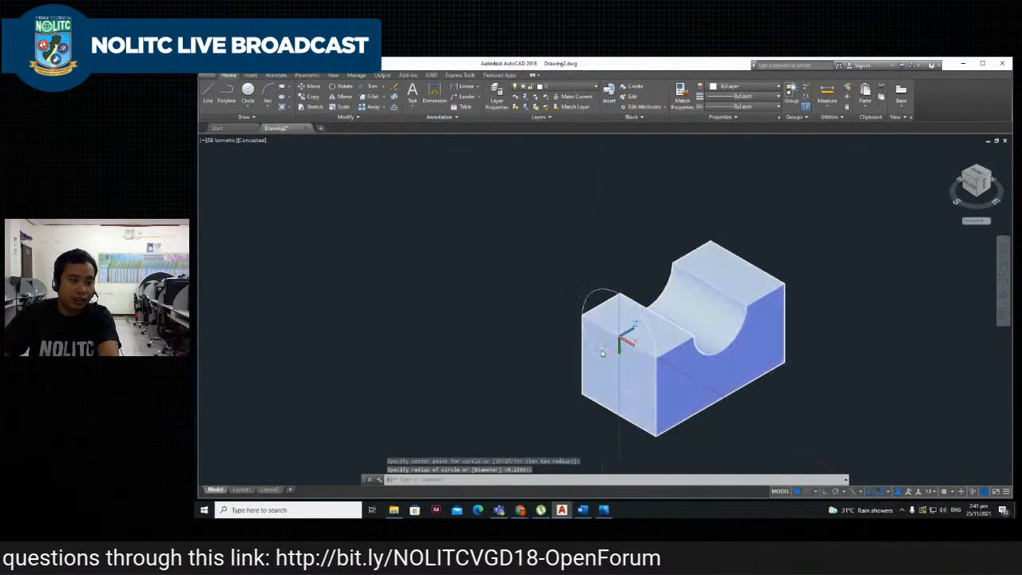
pyautogui.hotkey('ctrl', 'z')
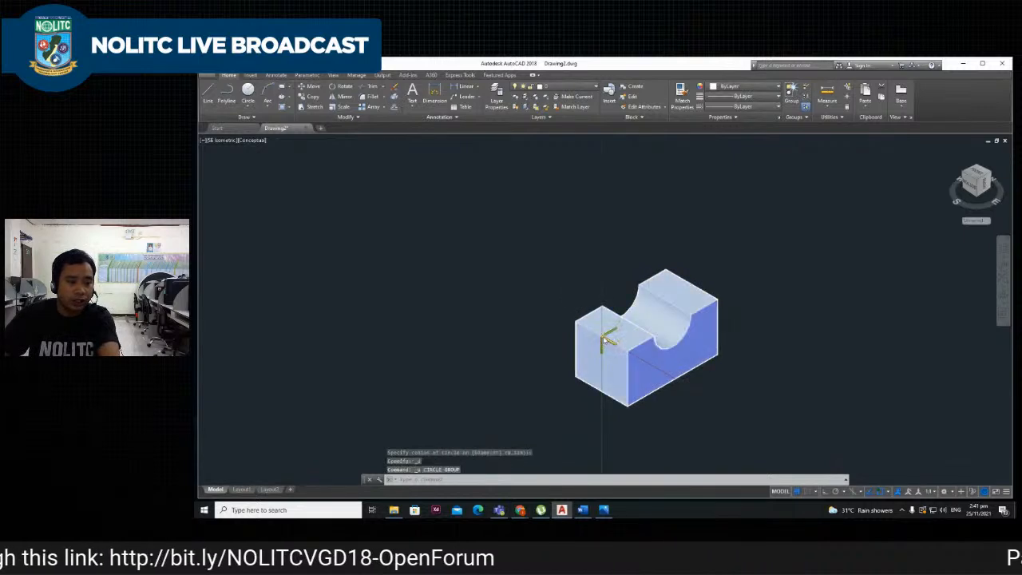
pyautogui.scroll(4, 605, 342)
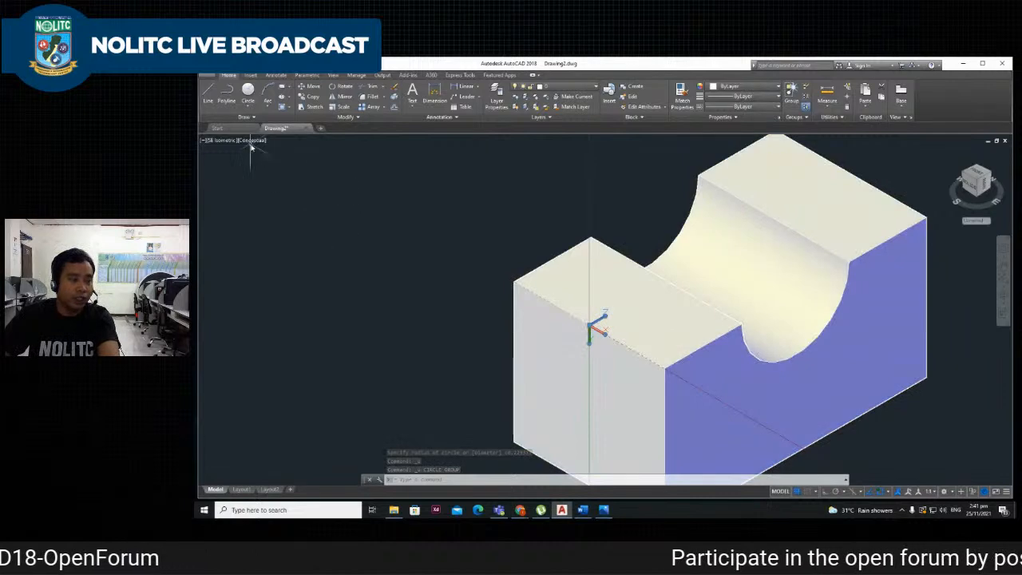
pyautogui.click(249, 90)
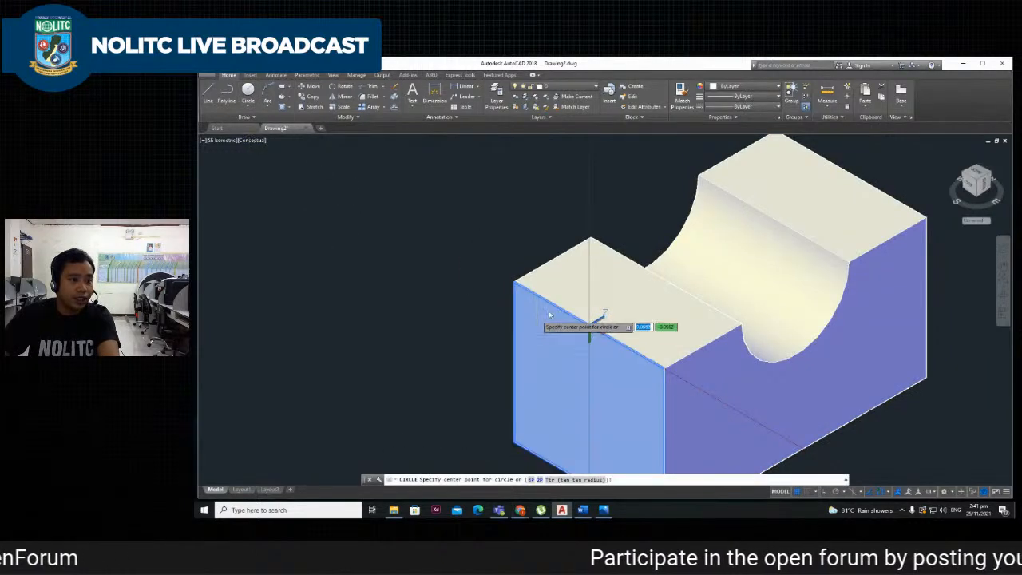
pyautogui.click(588, 329)
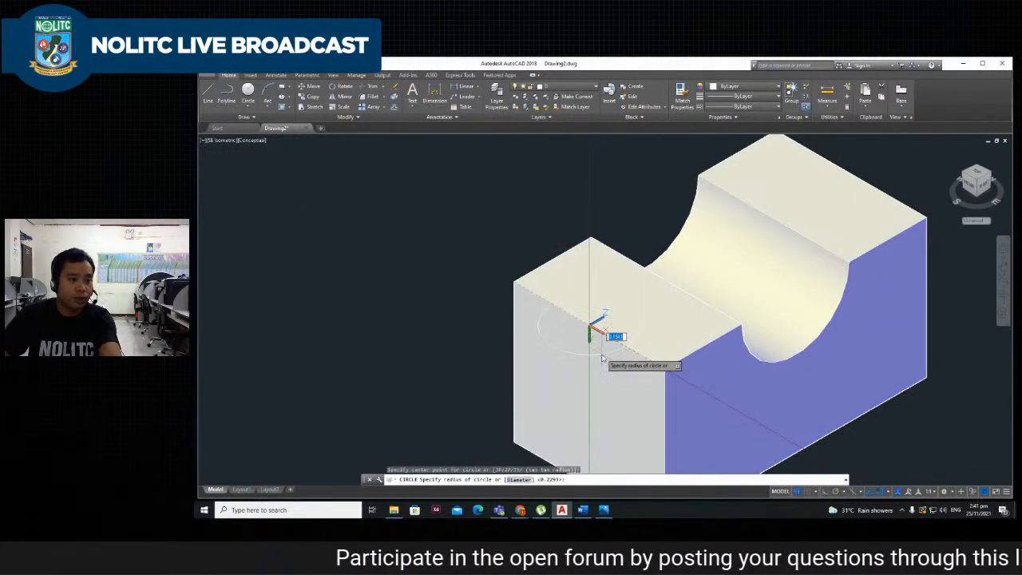
pyautogui.press('Escape')
pyautogui.scroll(-5, 590, 349)
pyautogui.scroll(3, 599, 351)
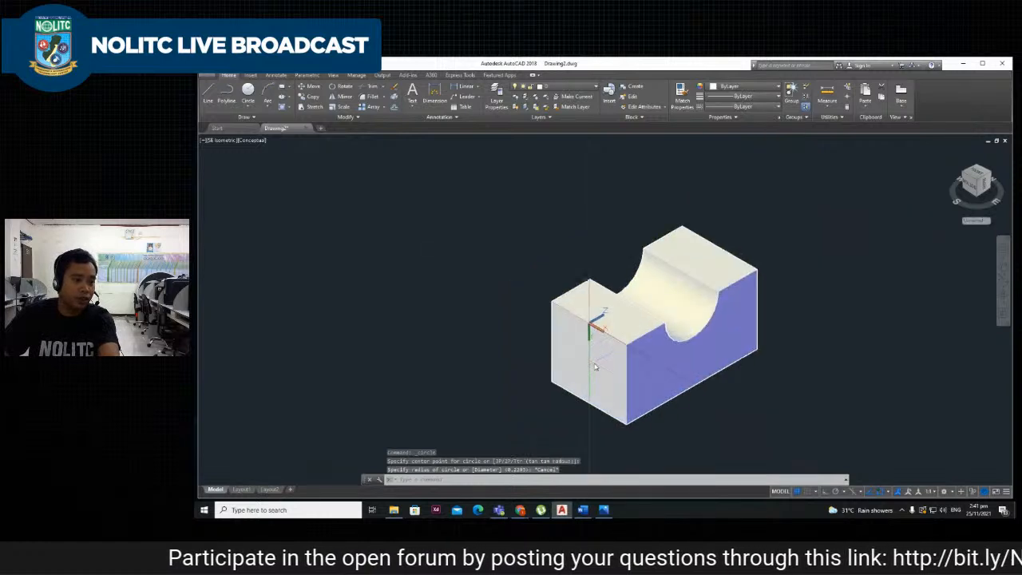
pyautogui.press('Escape')
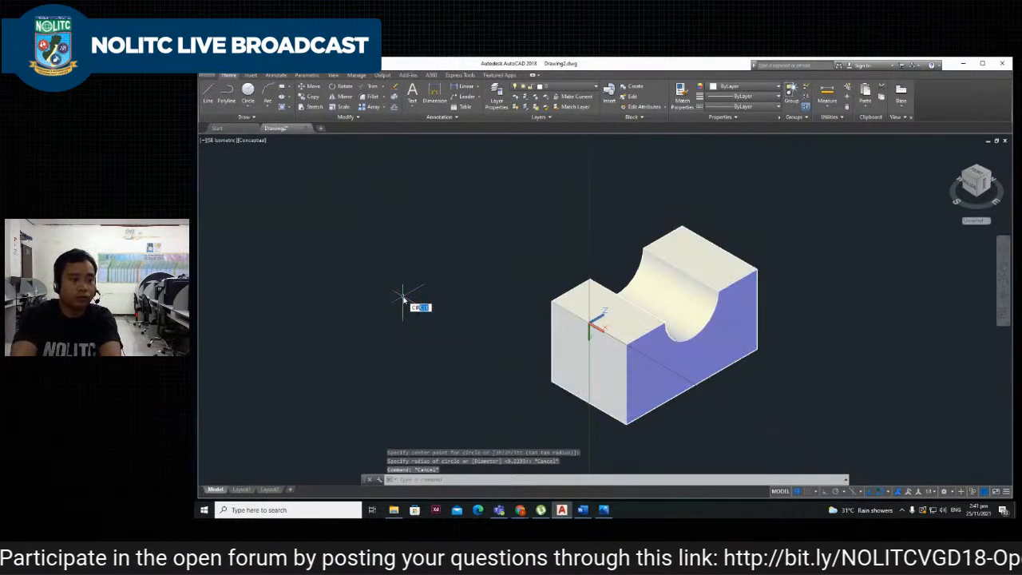
pyautogui.press('Return')
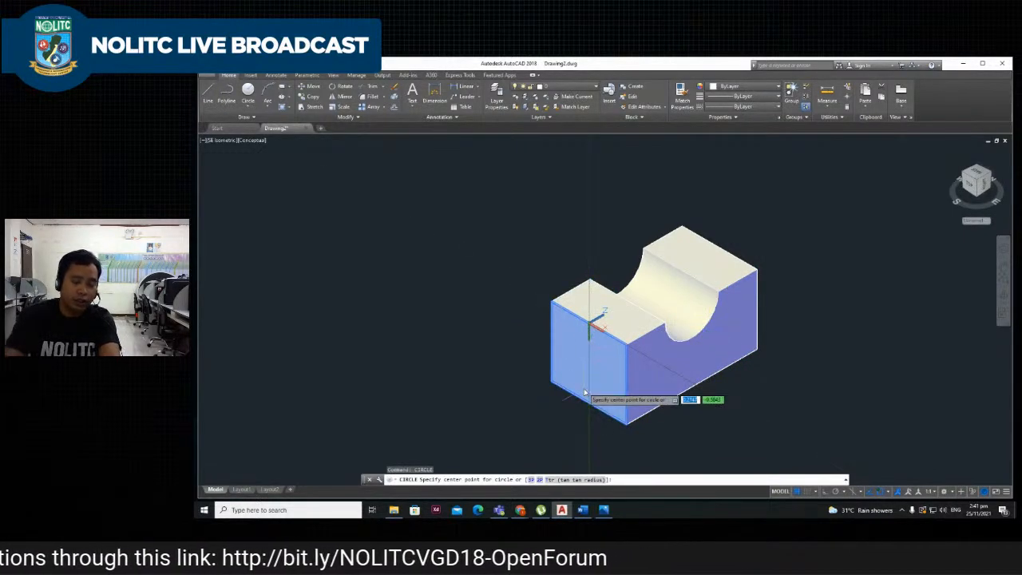
pyautogui.write('0,0')
pyautogui.press('Return')
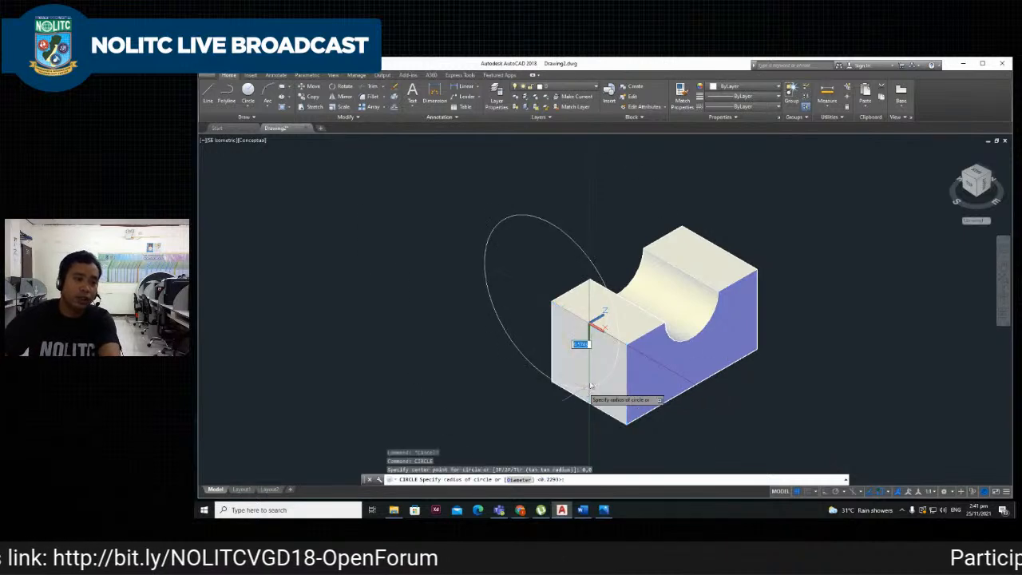
pyautogui.press('Escape')
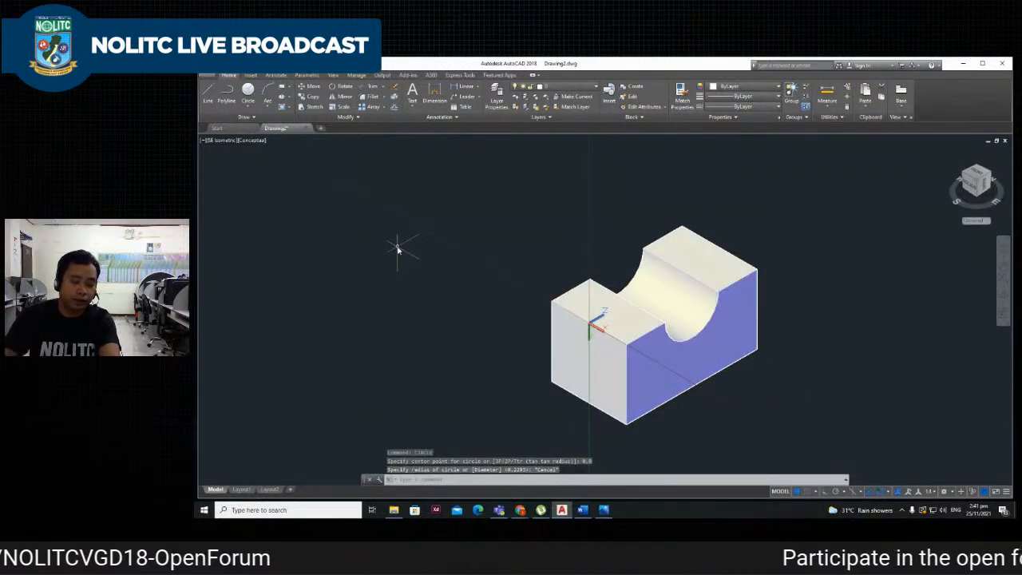
# Draw a circle on the short end face, centred at the top edge's midpoint, with its radius set freehand just within the edge's ends.
pyautogui.press('Return')
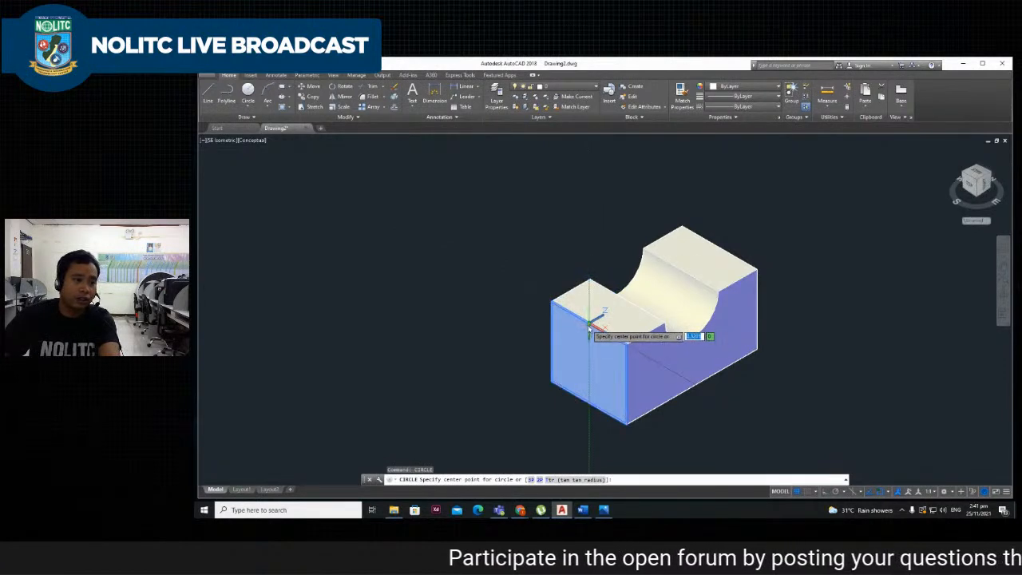
pyautogui.click(590, 327)
pyautogui.click(619, 343)
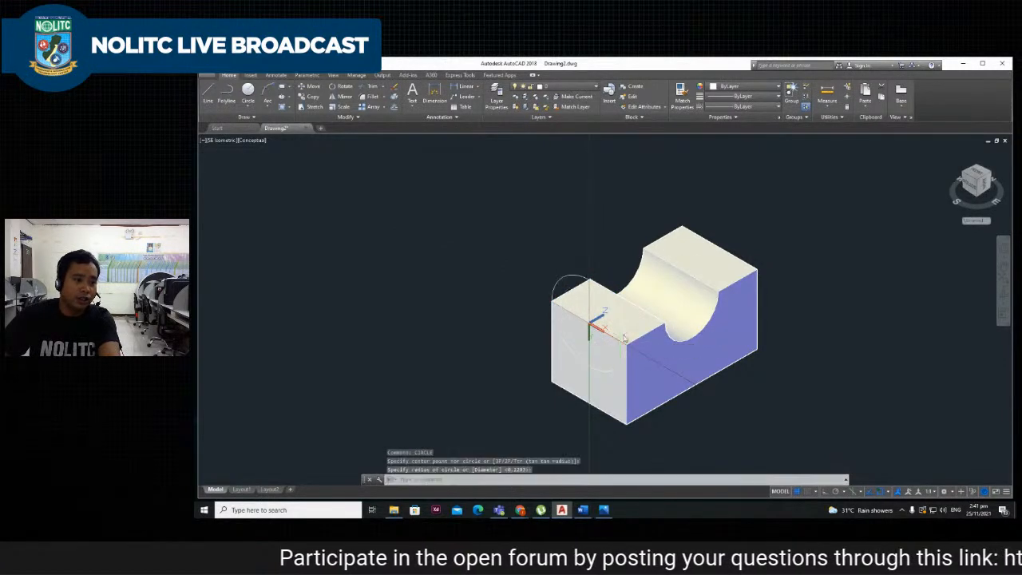
pyautogui.scroll(2, 622, 310)
pyautogui.scroll(-3, 617, 315)
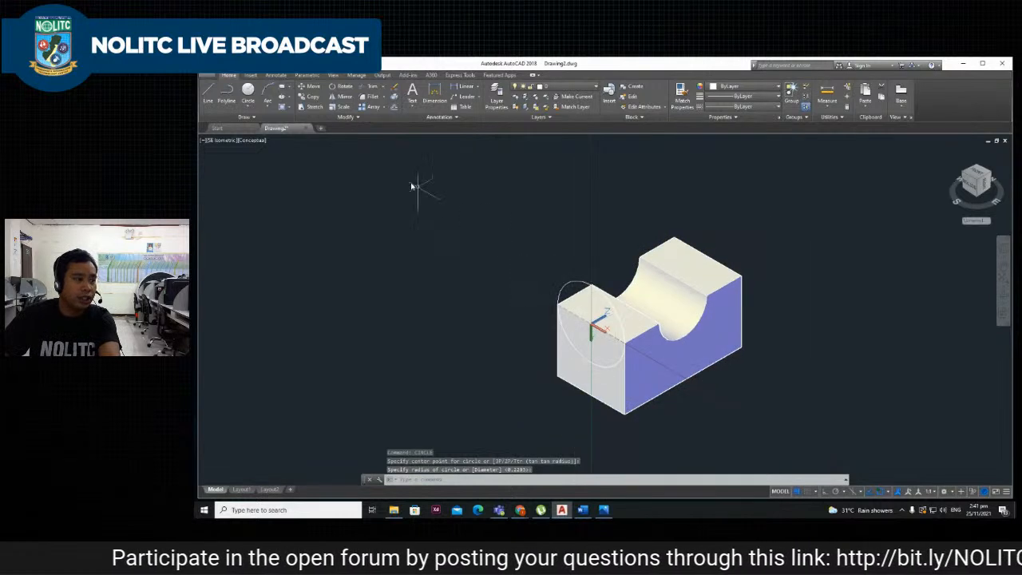
pyautogui.press('Escape')
# Cut a semicircular groove along the box's full length by pushing the circle's lower half through with Presspull, and delete the leftover circle.
pyautogui.write('pre')
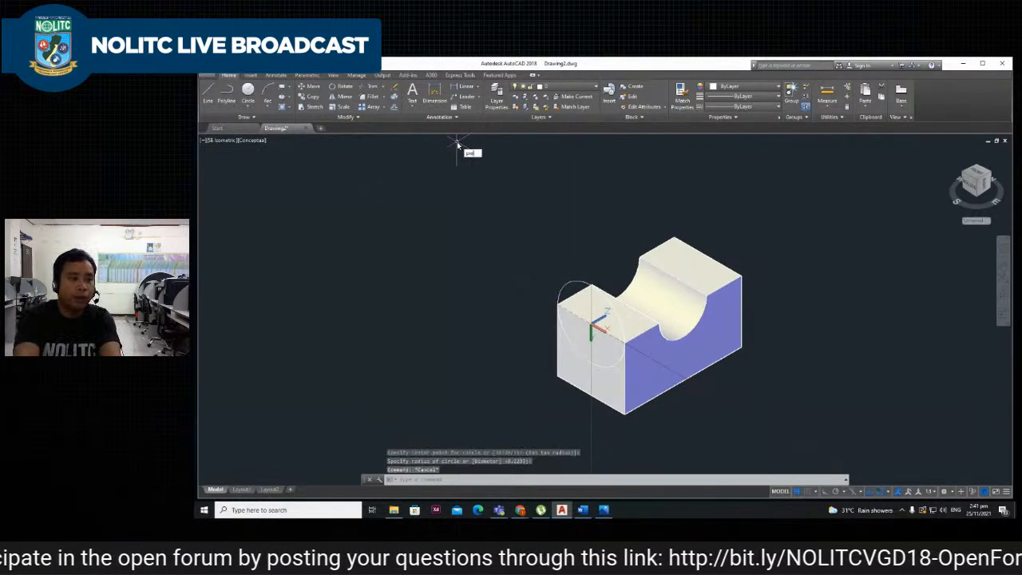
pyautogui.write('sspull')
pyautogui.press('Return')
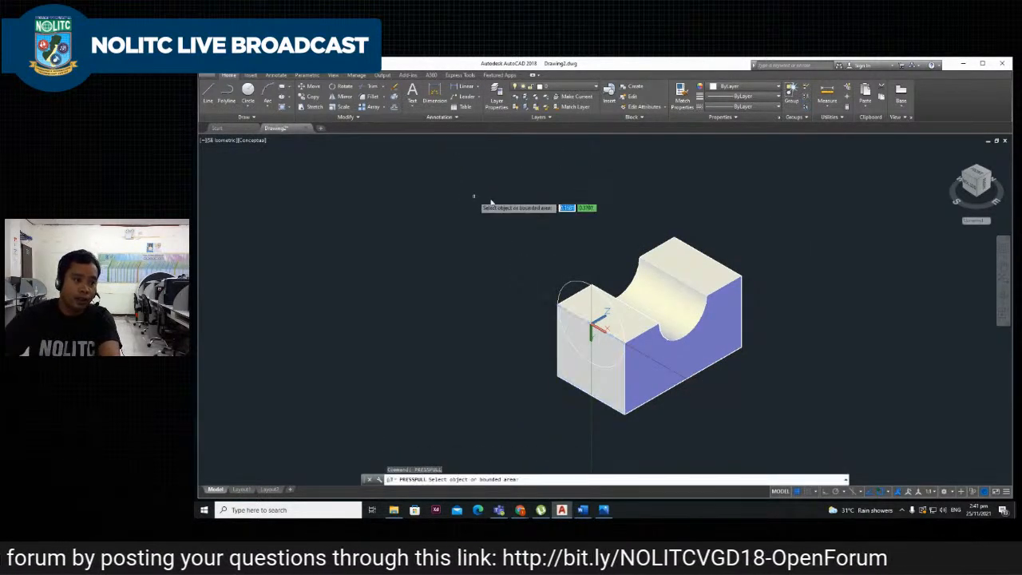
pyautogui.click(593, 348)
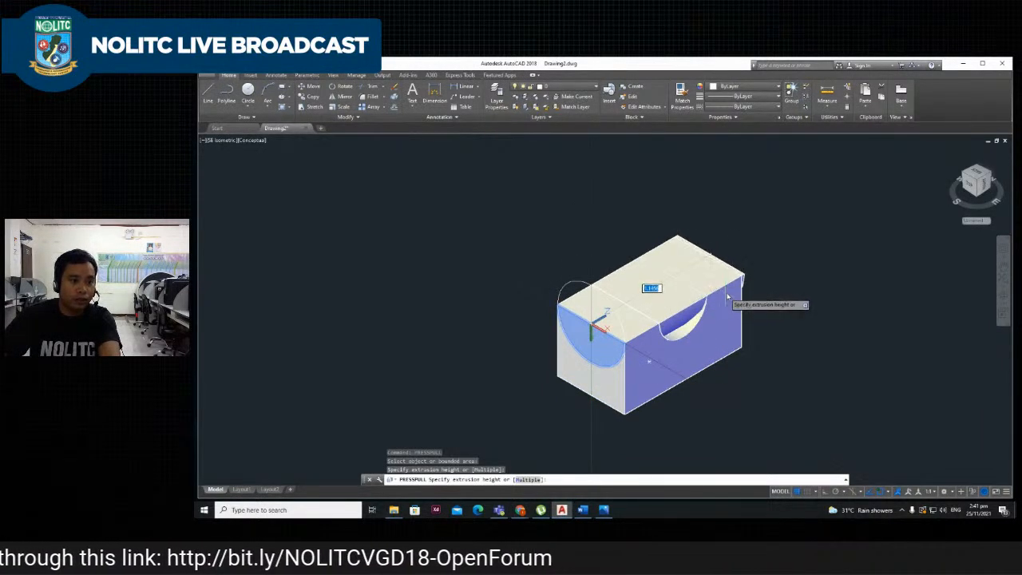
pyautogui.click(772, 283)
pyautogui.scroll(-2, 605, 342)
pyautogui.scroll(3, 618, 319)
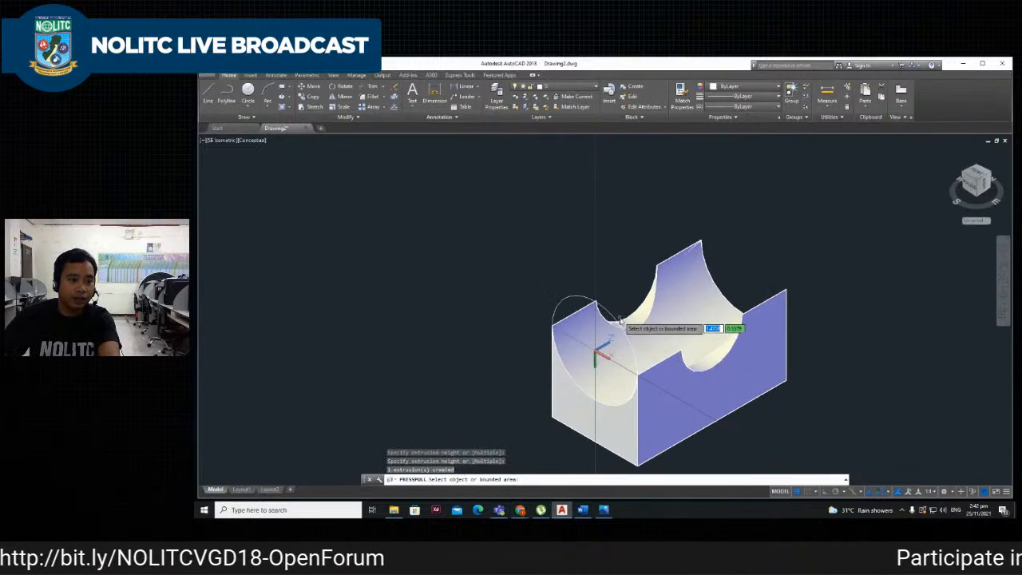
pyautogui.press('Return')
pyautogui.click(609, 311)
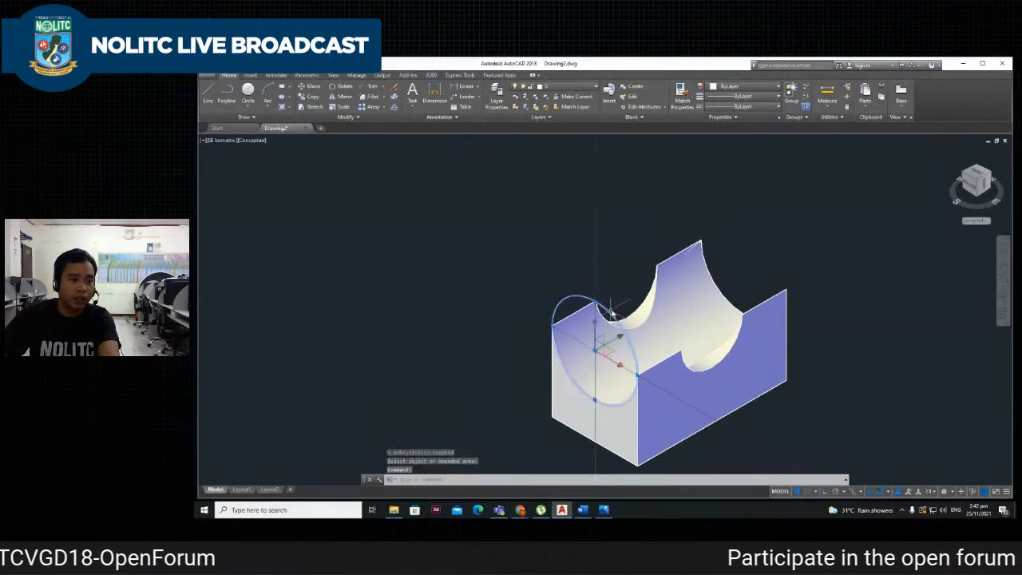
pyautogui.press('Delete')
# Examine the two crossing semicircular grooves in the box from near and far.
pyautogui.scroll(-3, 599, 308)
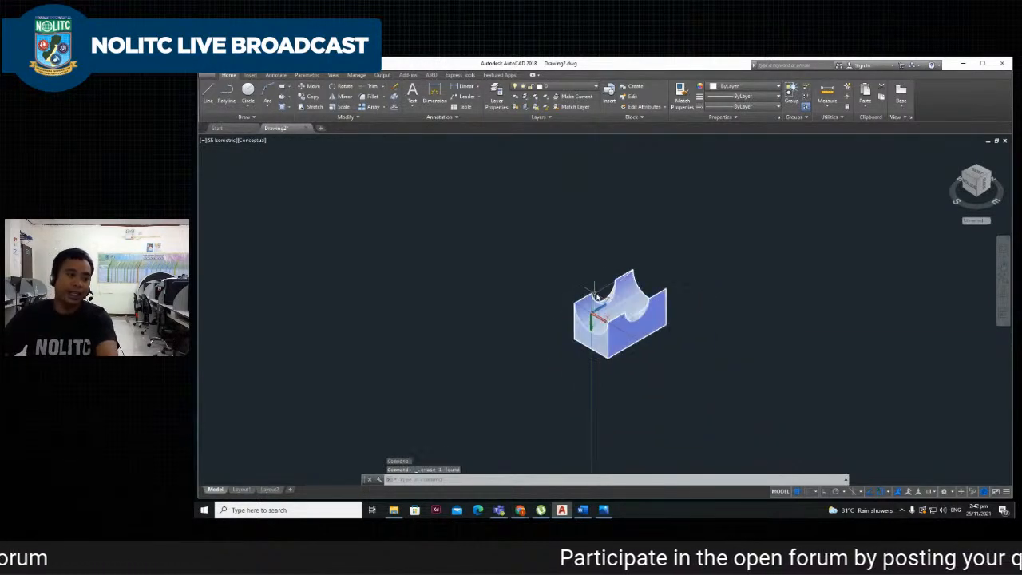
pyautogui.scroll(4, 591, 328)
pyautogui.scroll(-4, 568, 341)
pyautogui.scroll(2, 486, 315)
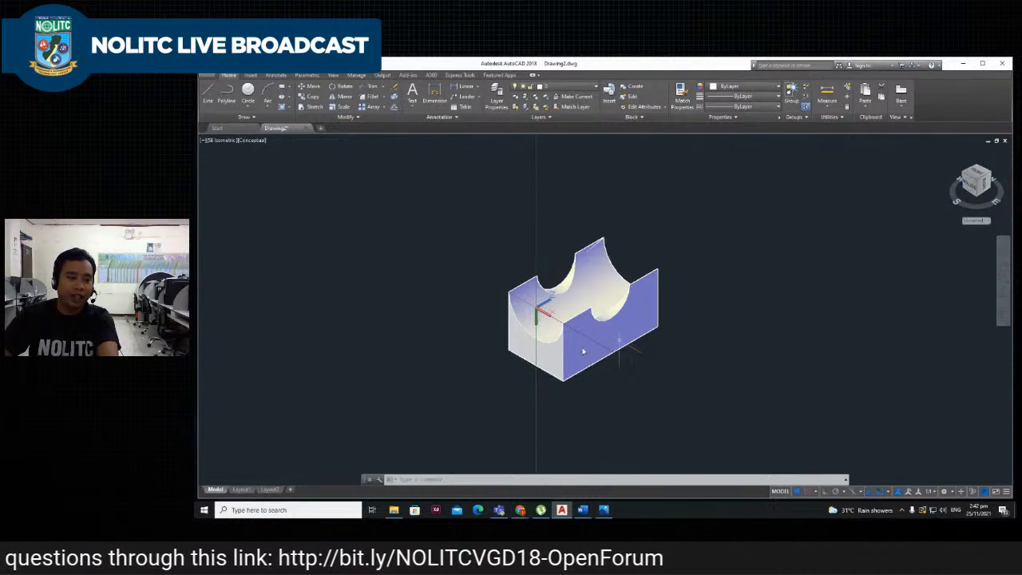
pyautogui.scroll(4, 435, 367)
pyautogui.scroll(-3, 511, 364)
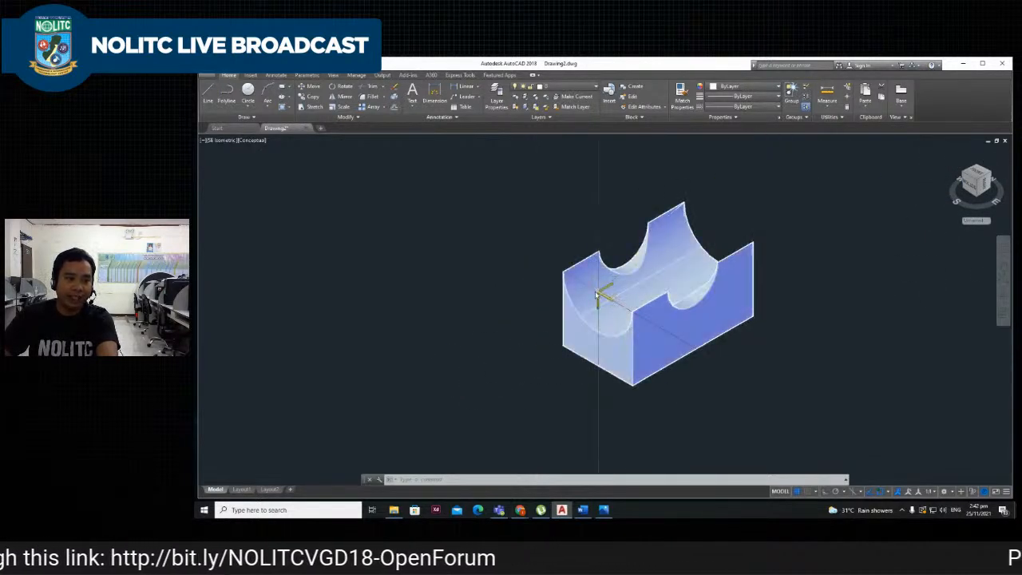
pyautogui.scroll(3, 616, 313)
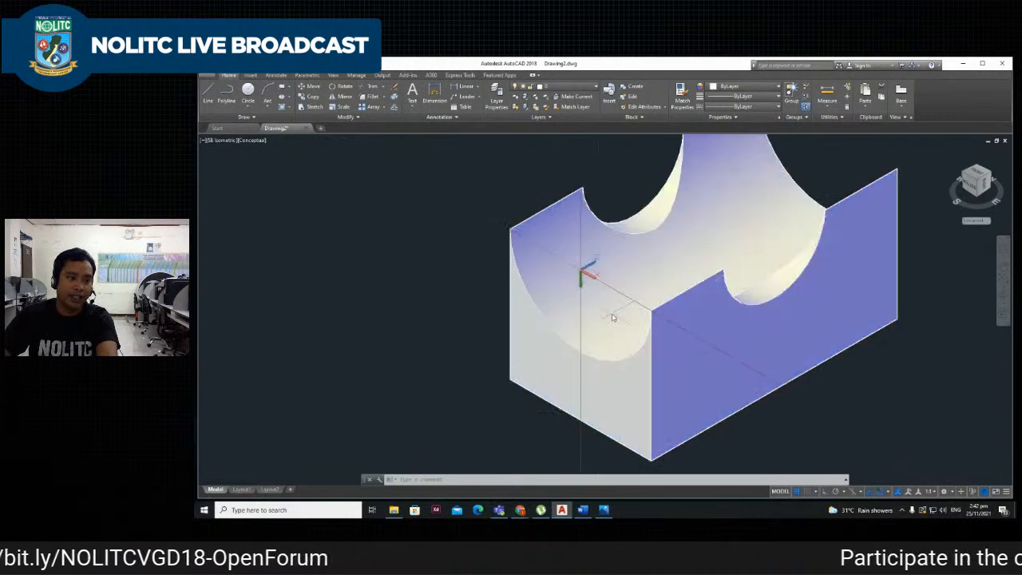
pyautogui.scroll(-4, 611, 313)
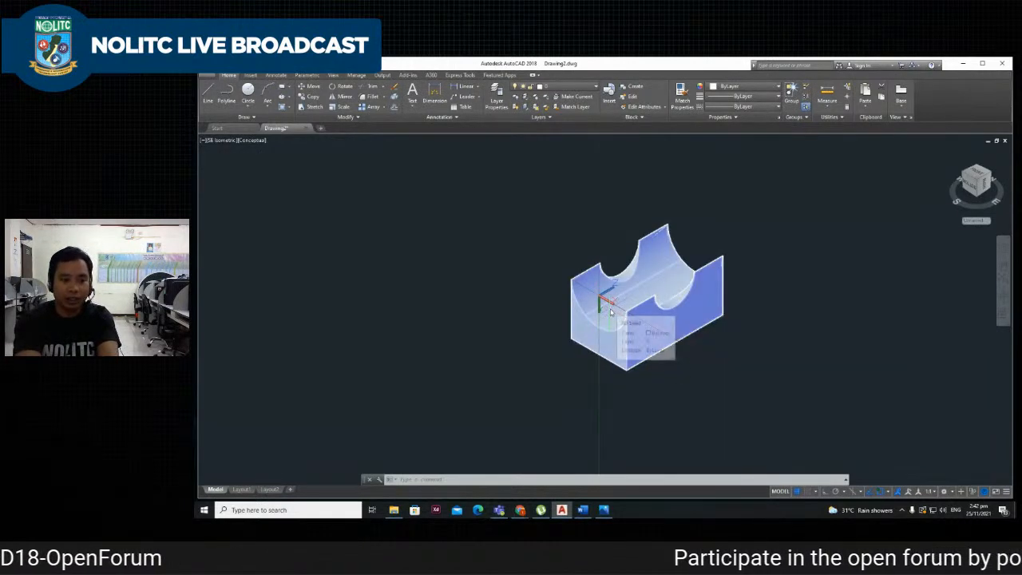
pyautogui.scroll(2, 651, 292)
pyautogui.scroll(2, 620, 279)
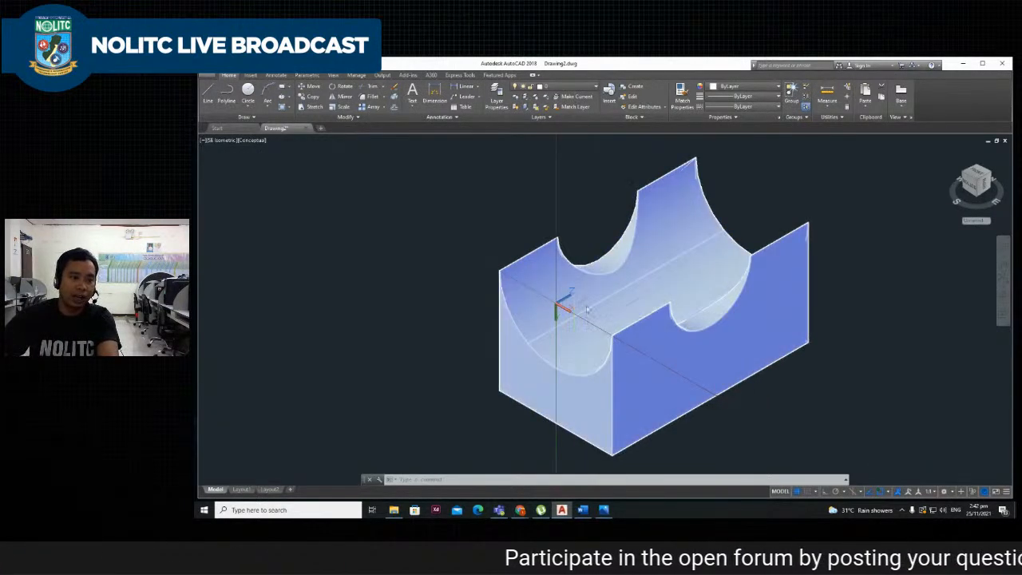
# Align the UCS to the box's long side face: origin at the lower near corner, X along the bottom edge, Y up the vertical edge.
pyautogui.write('u')
pyautogui.press('Return')
pyautogui.write('ucs')
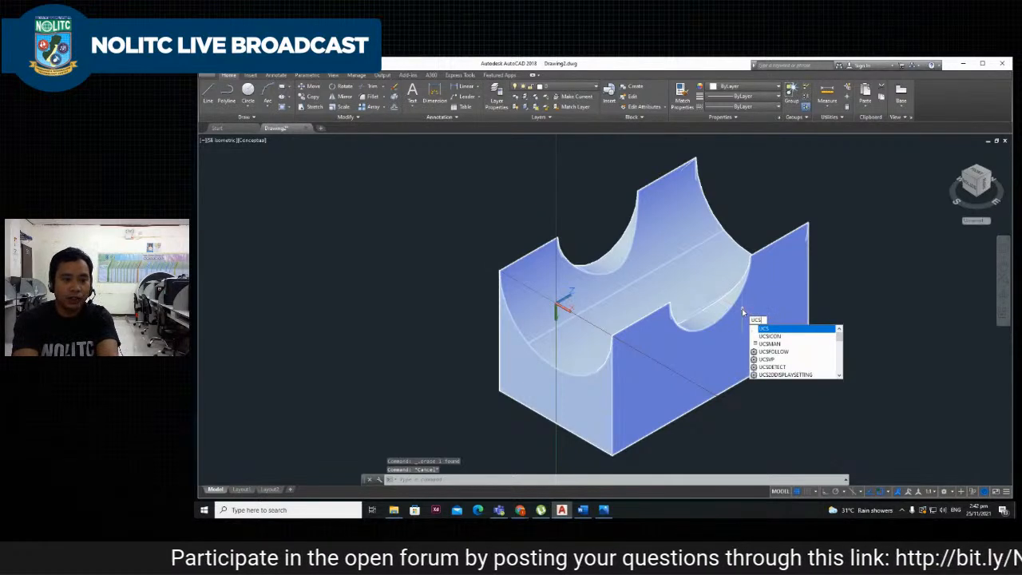
pyautogui.press('Return')
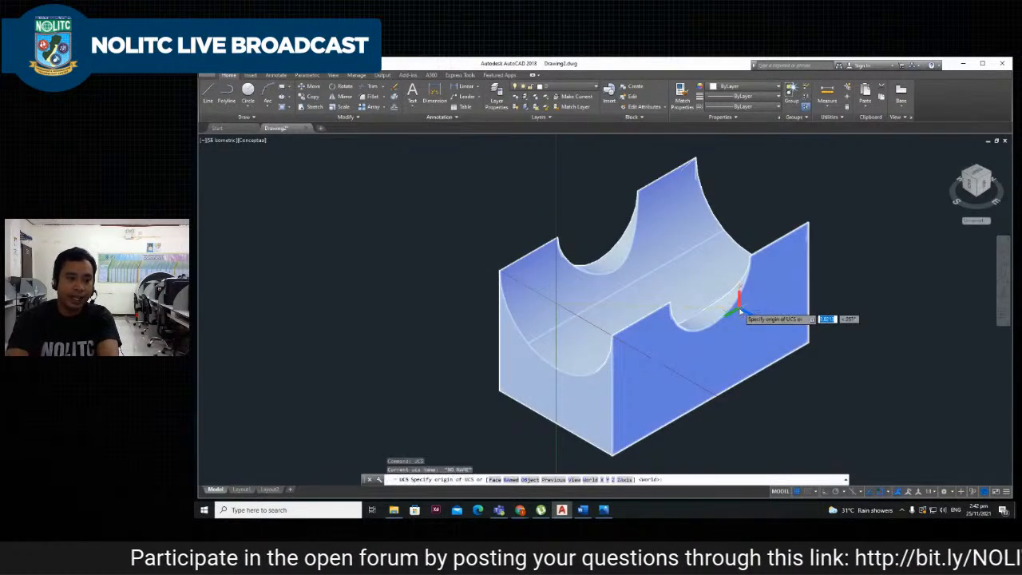
pyautogui.click(612, 455)
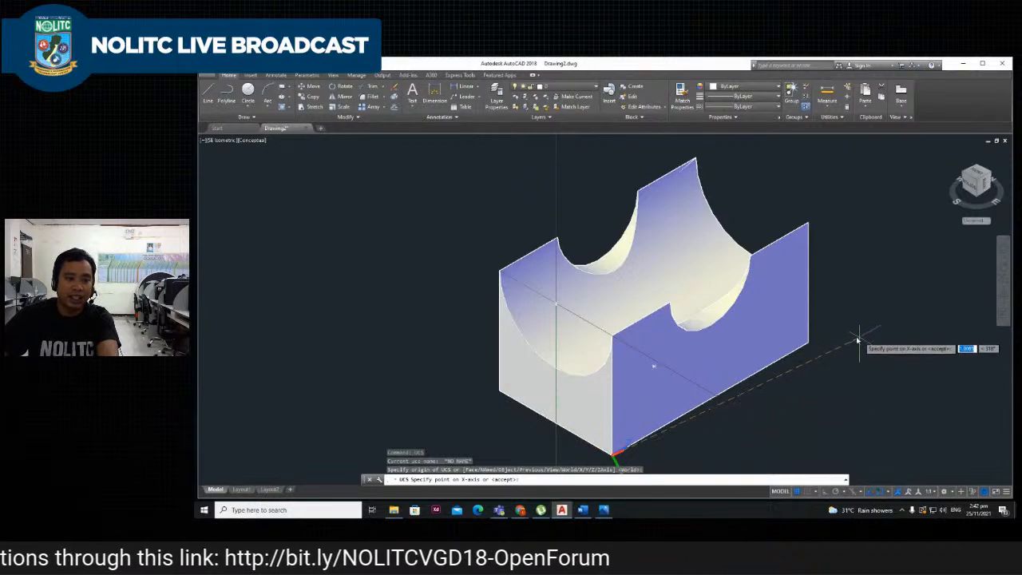
pyautogui.click(807, 348)
pyautogui.scroll(-2, 635, 380)
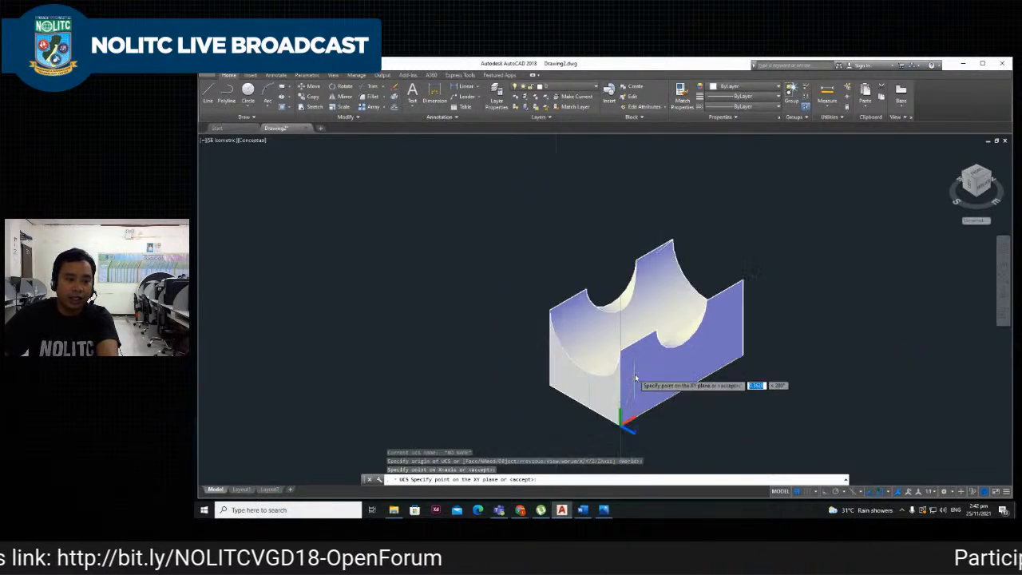
pyautogui.scroll(2, 627, 393)
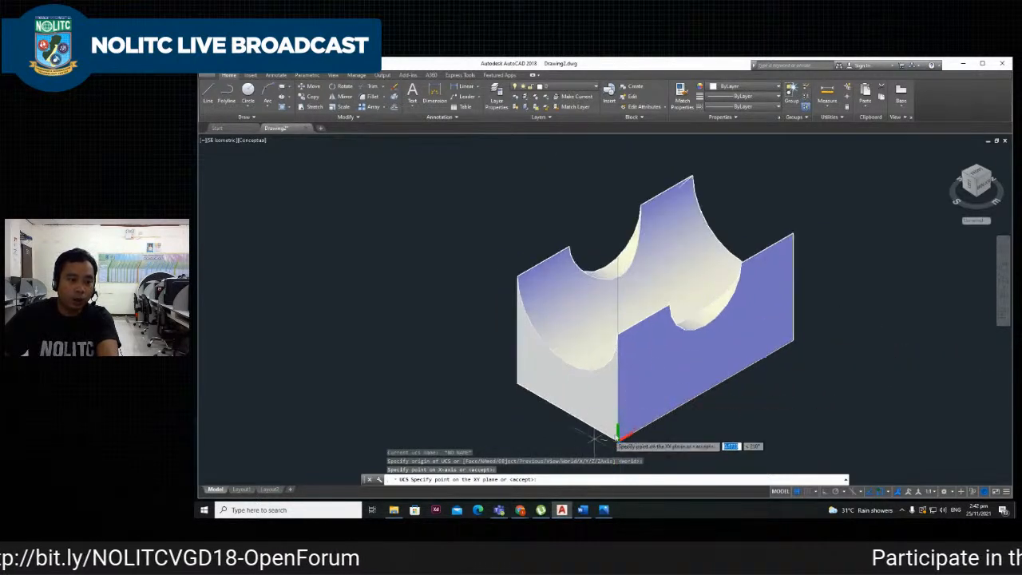
pyautogui.click(617, 336)
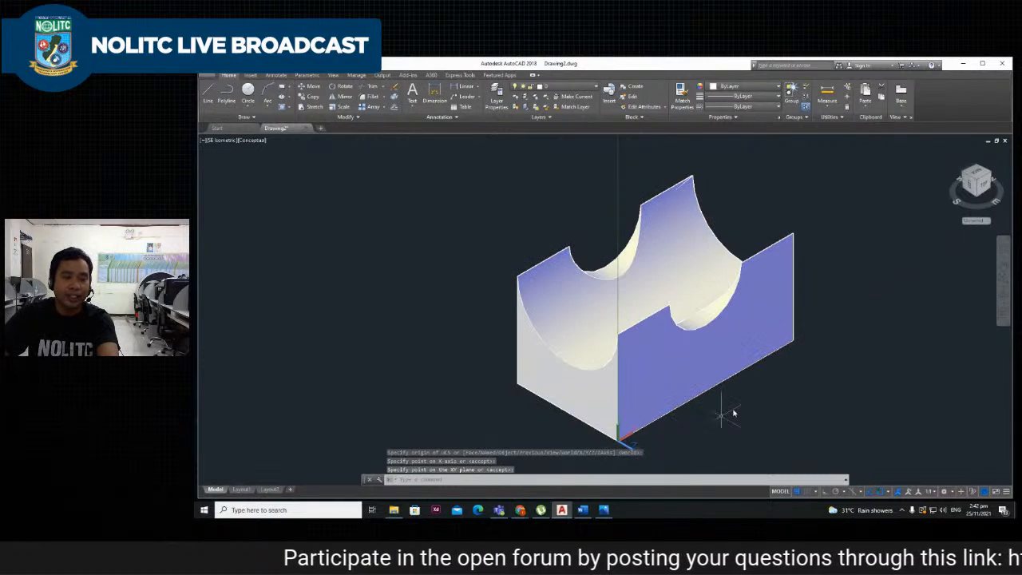
# Switch to the Photos window showing 3D Plate 1.jpg and place it fully on screen over the AutoCAD drawing.
pyautogui.scroll(-5, 695, 432)
pyautogui.scroll(4, 707, 372)
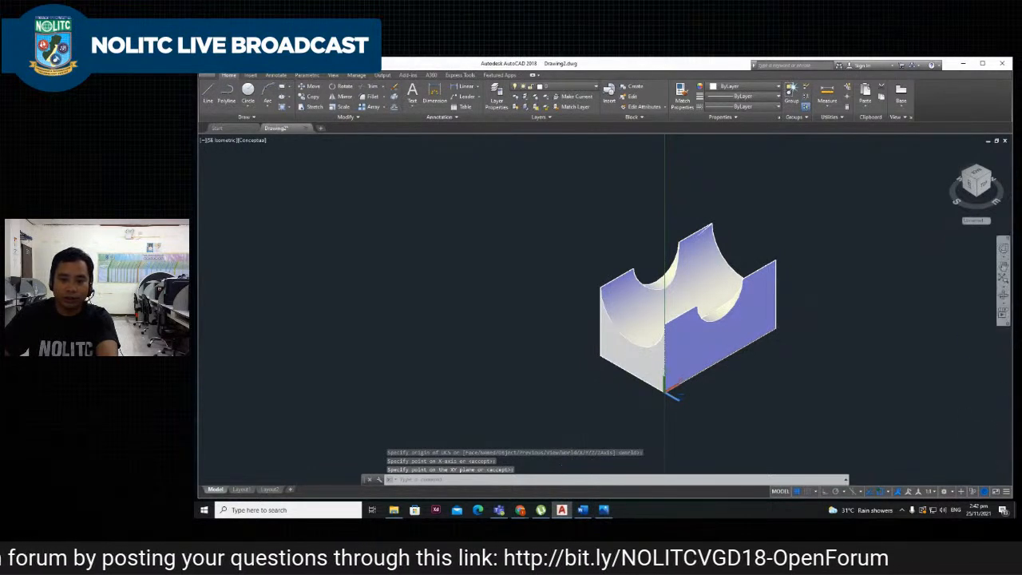
pyautogui.hotkey('alt', 'Tab')
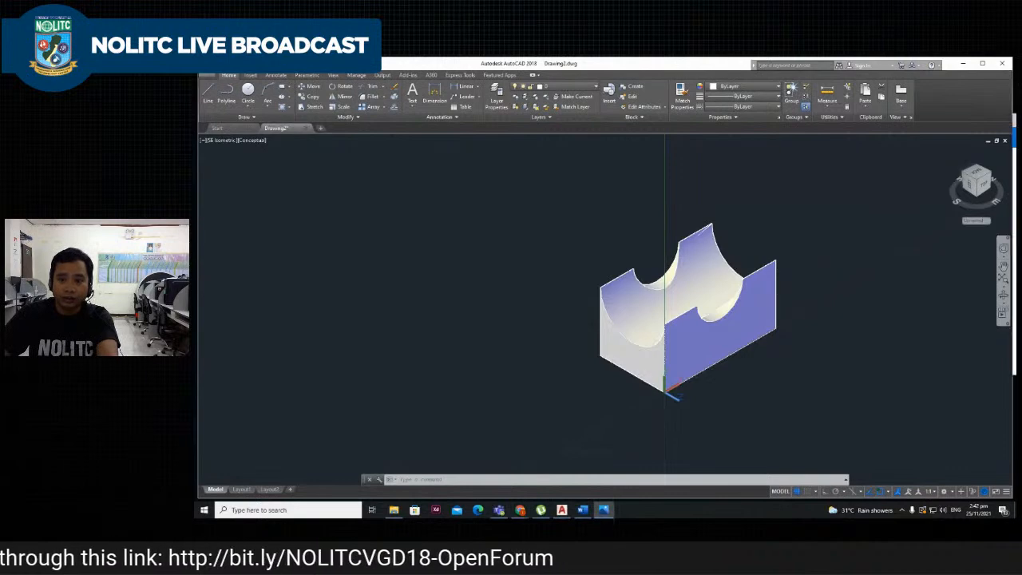
pyautogui.moveTo(1013, 109); pyautogui.dragTo(884, 132)
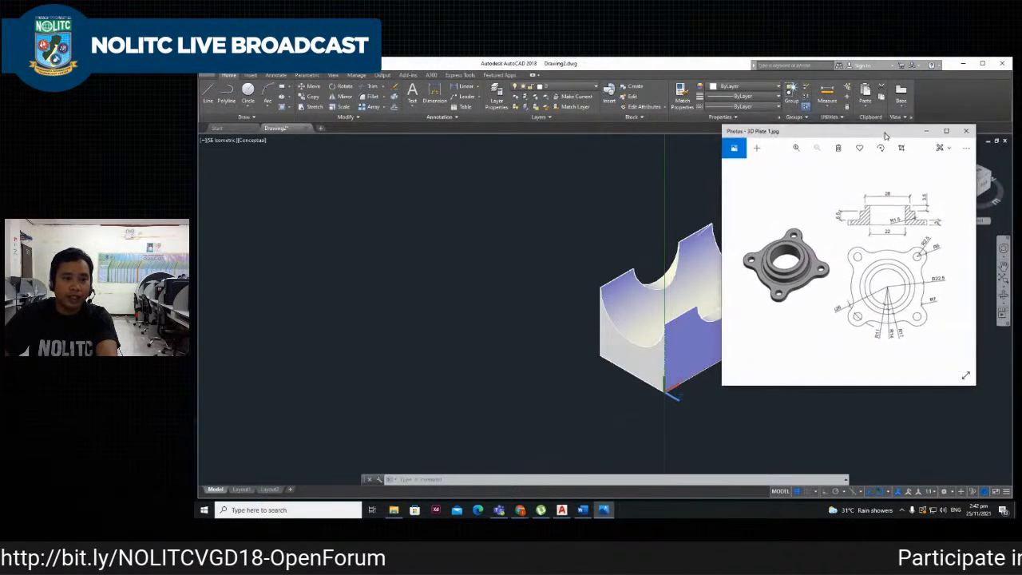
# Restore the AutoCAD window from full screen, narrow it and move it so the reference image shows beside it.
pyautogui.click(982, 63)
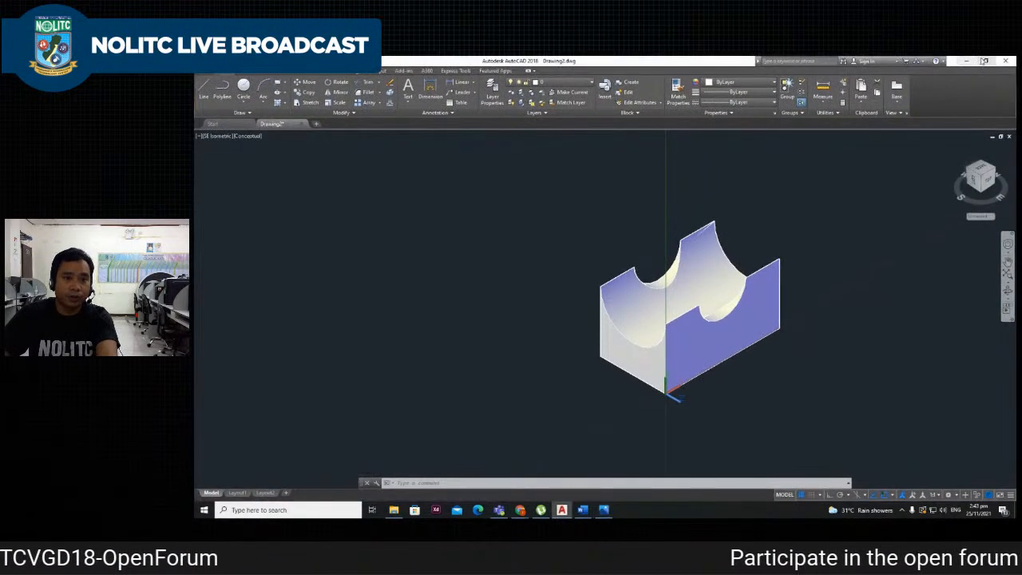
pyautogui.click(967, 61)
pyautogui.click(561, 510)
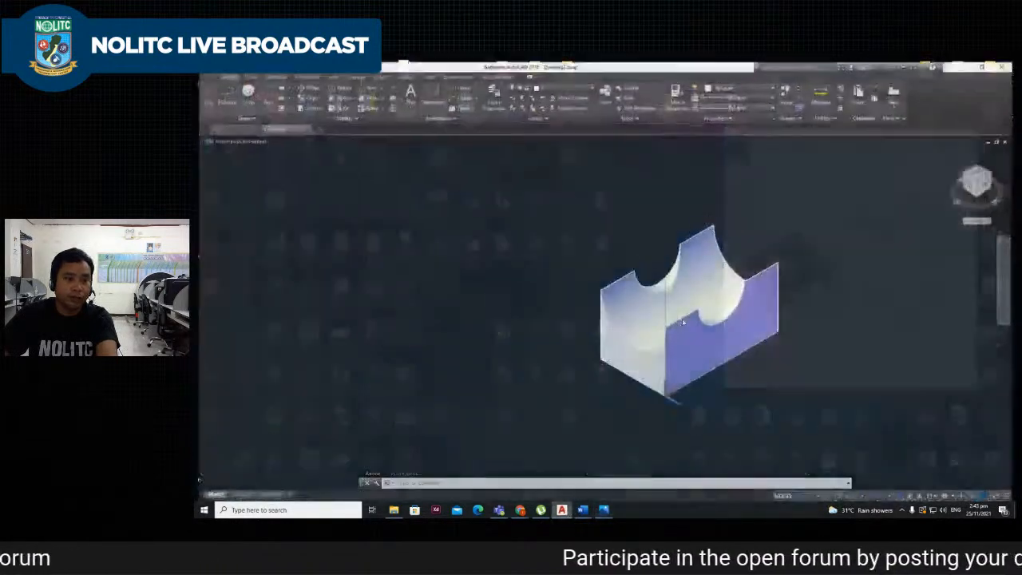
pyautogui.click(982, 63)
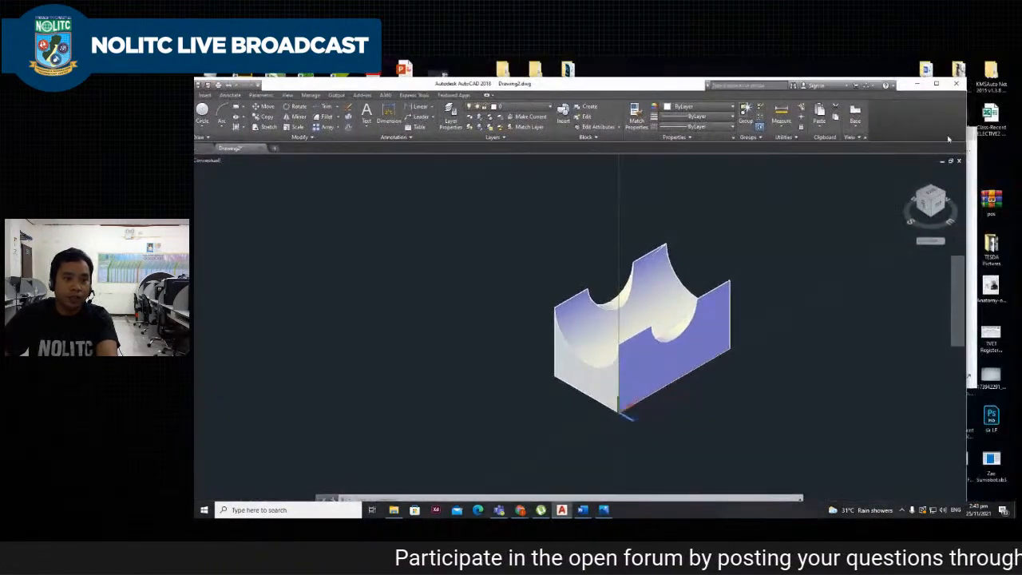
pyautogui.moveTo(968, 117)
pyautogui.mouseDown()
pyautogui.moveTo(739, 117)
pyautogui.moveTo(799, 117)
pyautogui.mouseUp()
pyautogui.moveTo(480, 84); pyautogui.dragTo(544, 66)
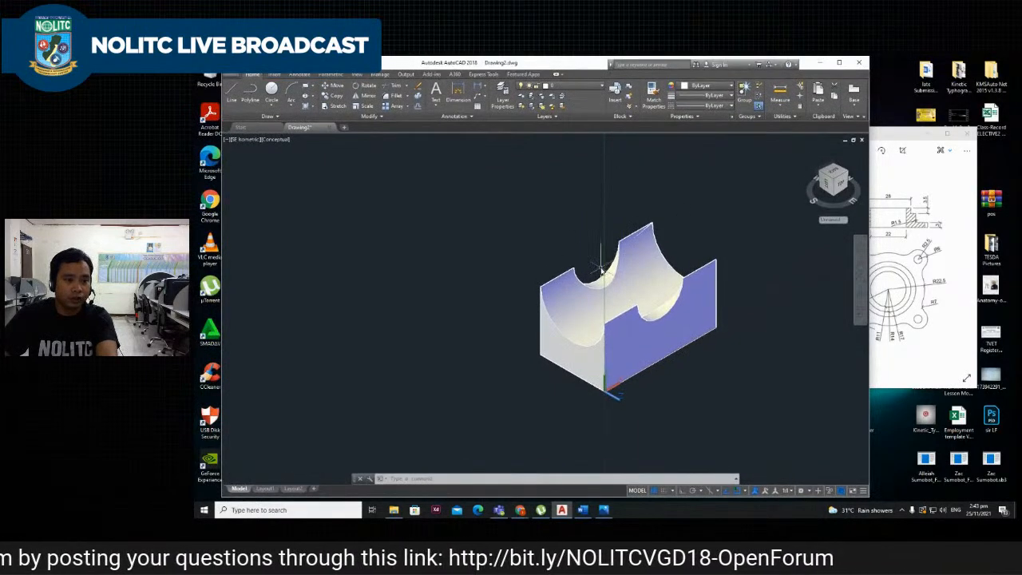
pyautogui.scroll(-3, 607, 279)
pyautogui.scroll(2, 602, 283)
pyautogui.scroll(-4, 533, 260)
pyautogui.scroll(3, 438, 251)
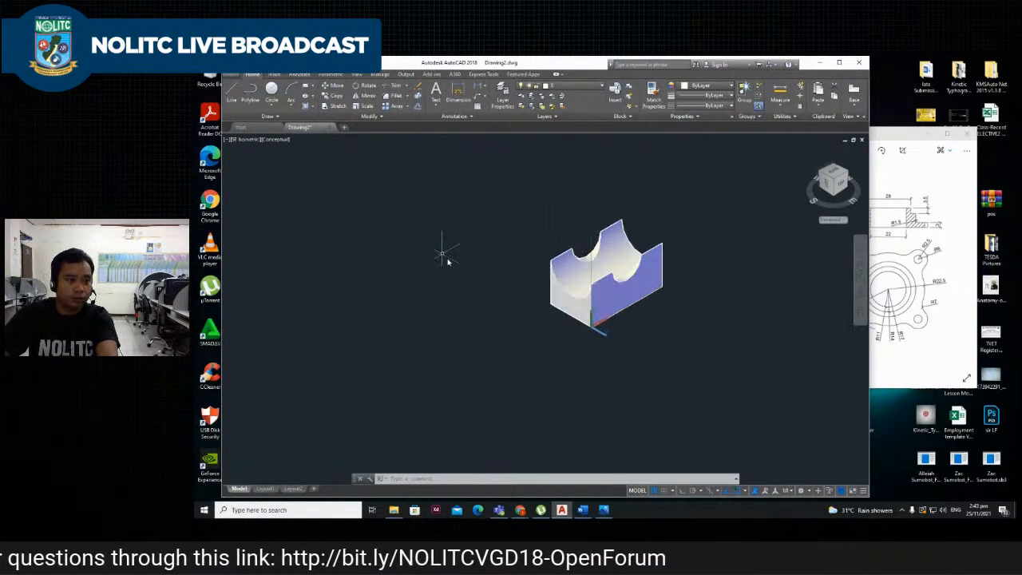
pyautogui.scroll(-2, 612, 255)
pyautogui.scroll(3, 626, 255)
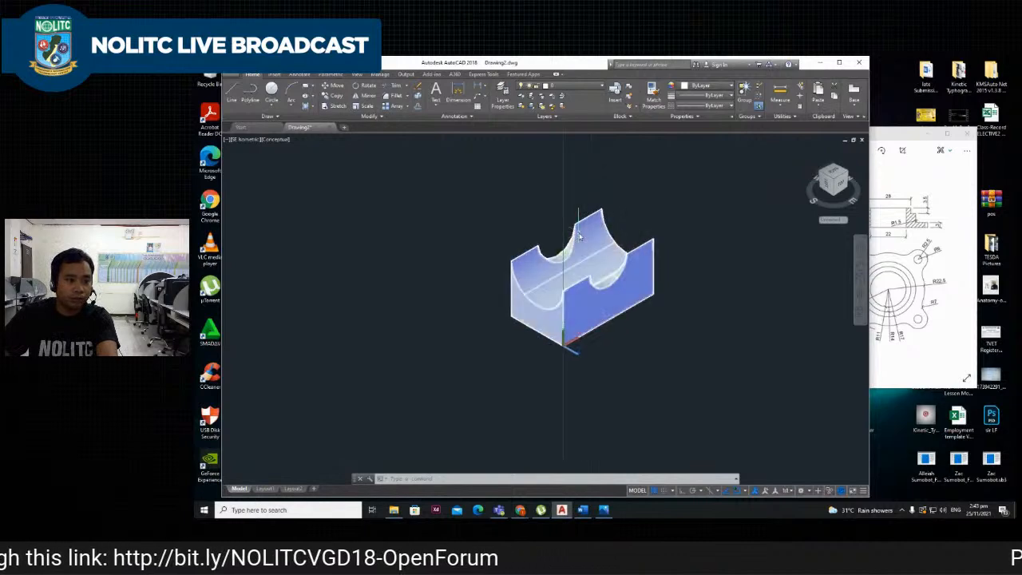
# Bring the 3D Plate 1.jpg window forward, make it slightly narrower and move it clear of the box model.
pyautogui.click(900, 135)
pyautogui.moveTo(721, 224)
pyautogui.mouseDown()
pyautogui.moveTo(759, 225)
pyautogui.moveTo(713, 225)
pyautogui.mouseUp()
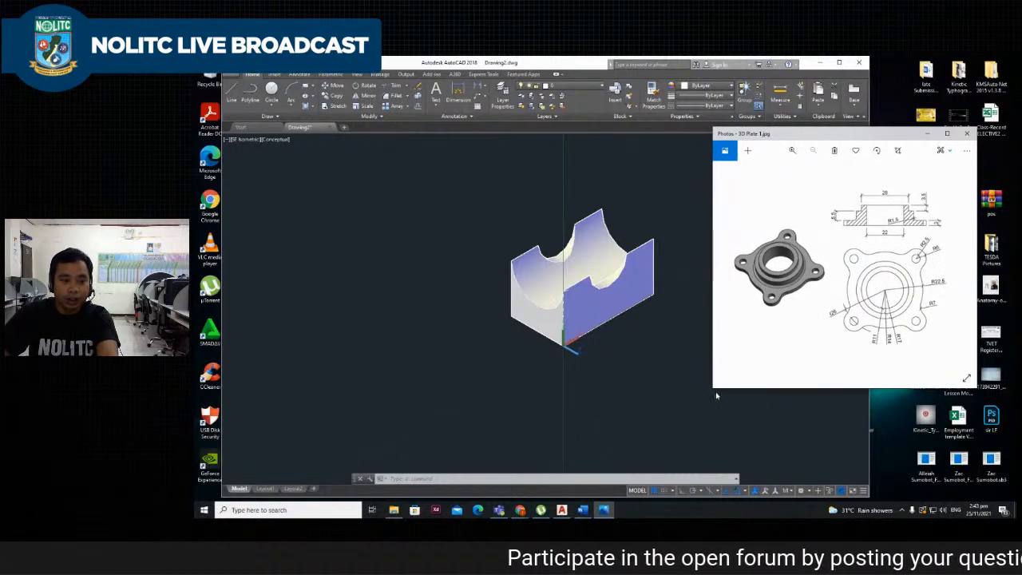
pyautogui.moveTo(713, 389)
pyautogui.mouseDown()
pyautogui.moveTo(760, 395)
pyautogui.moveTo(732, 393)
pyautogui.mouseUp()
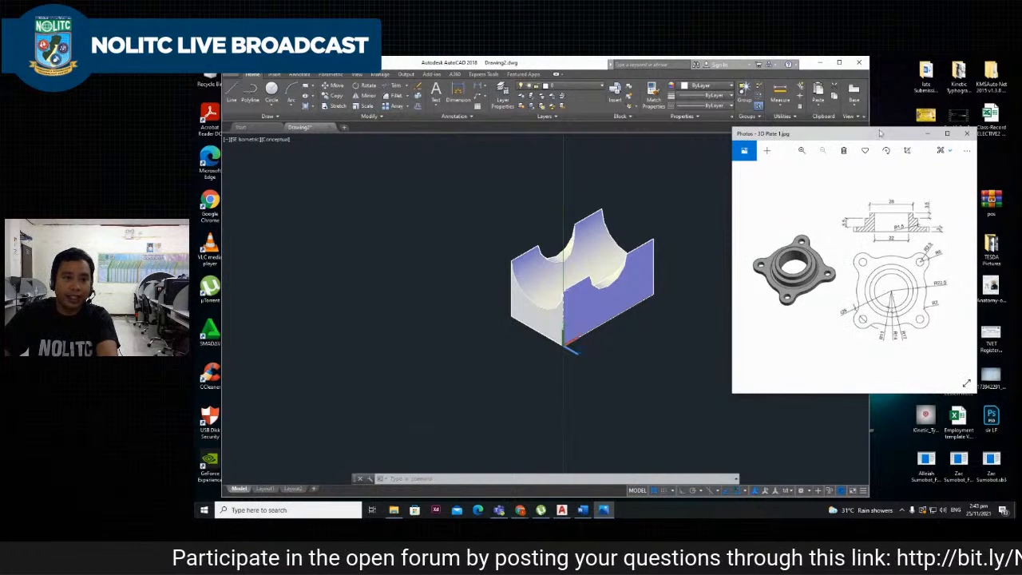
pyautogui.moveTo(883, 135); pyautogui.dragTo(925, 118)
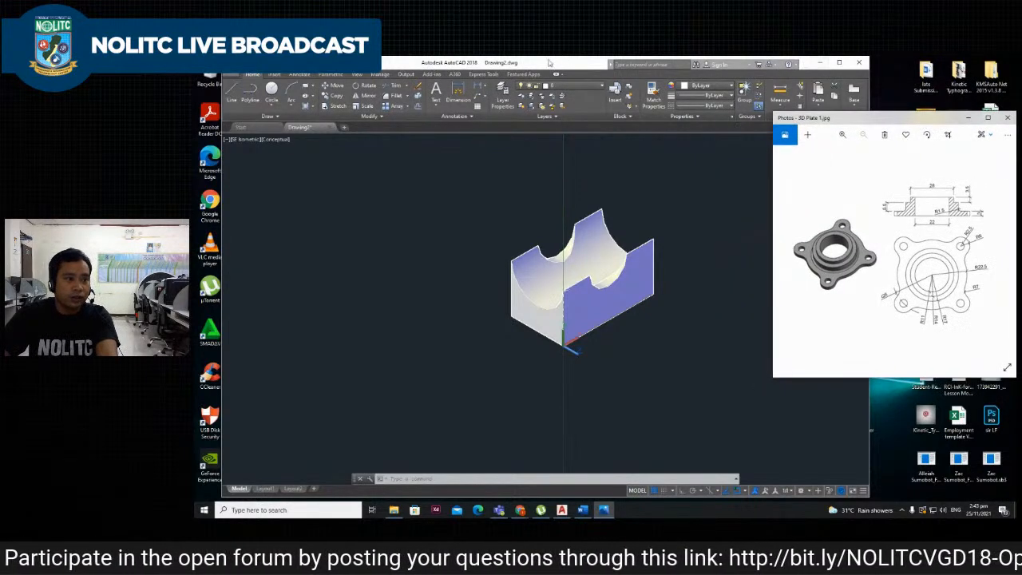
# Shift and widen the AutoCAD window so it fills the space beside the plate image, with the image in front.
pyautogui.click(545, 64)
pyautogui.moveTo(567, 66); pyautogui.dragTo(519, 66)
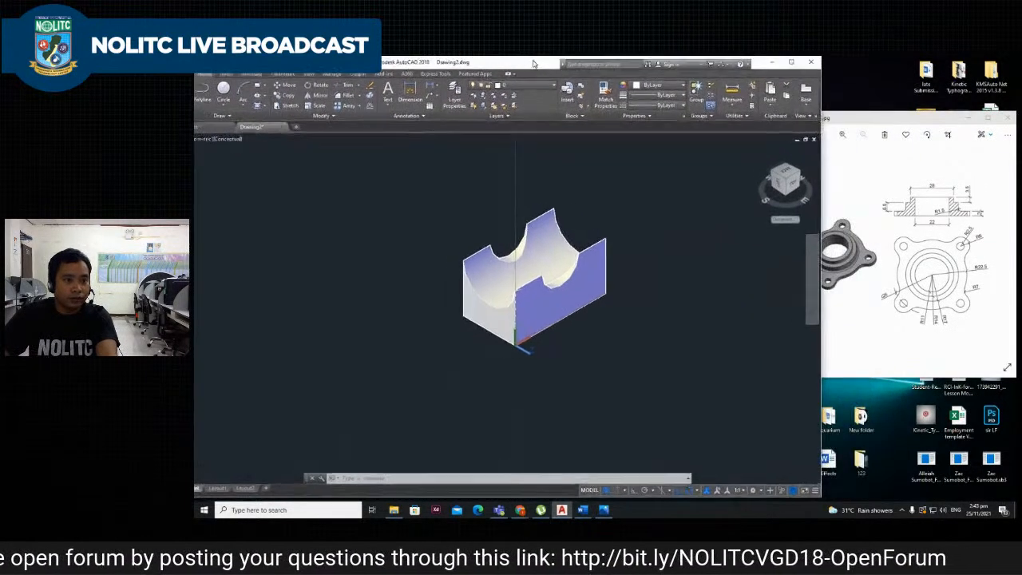
pyautogui.moveTo(823, 214); pyautogui.dragTo(861, 214)
pyautogui.moveTo(868, 257); pyautogui.dragTo(880, 257)
pyautogui.click(930, 174)
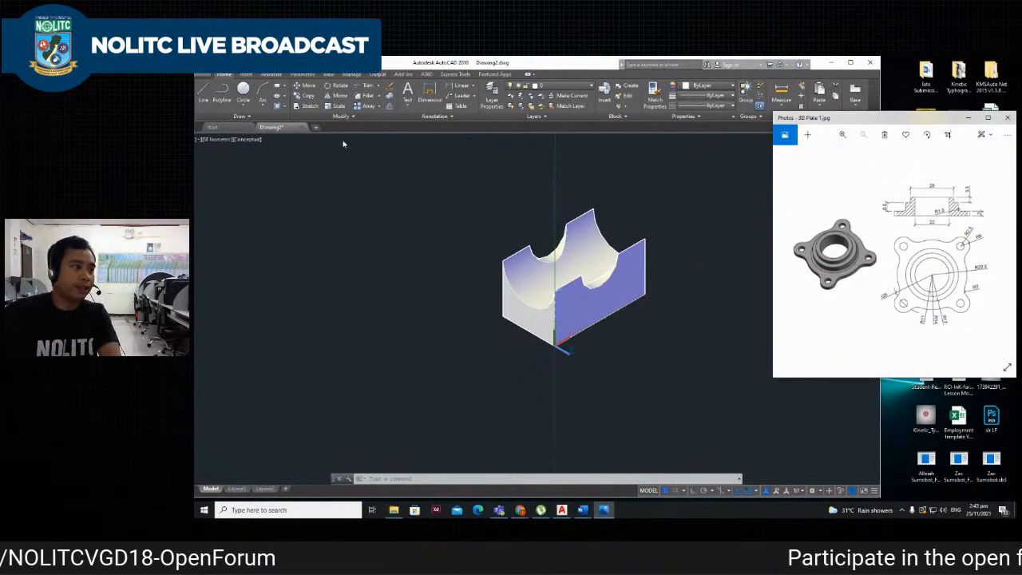
# Close the grooved-box drawing without saving it and start a new blank drawing.
pyautogui.click(302, 130)
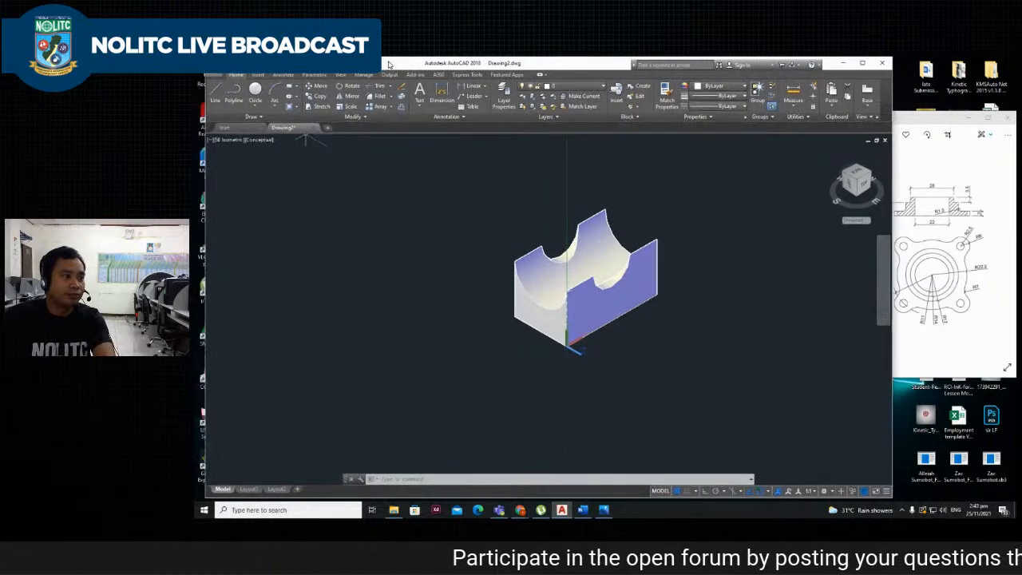
pyautogui.click(303, 129)
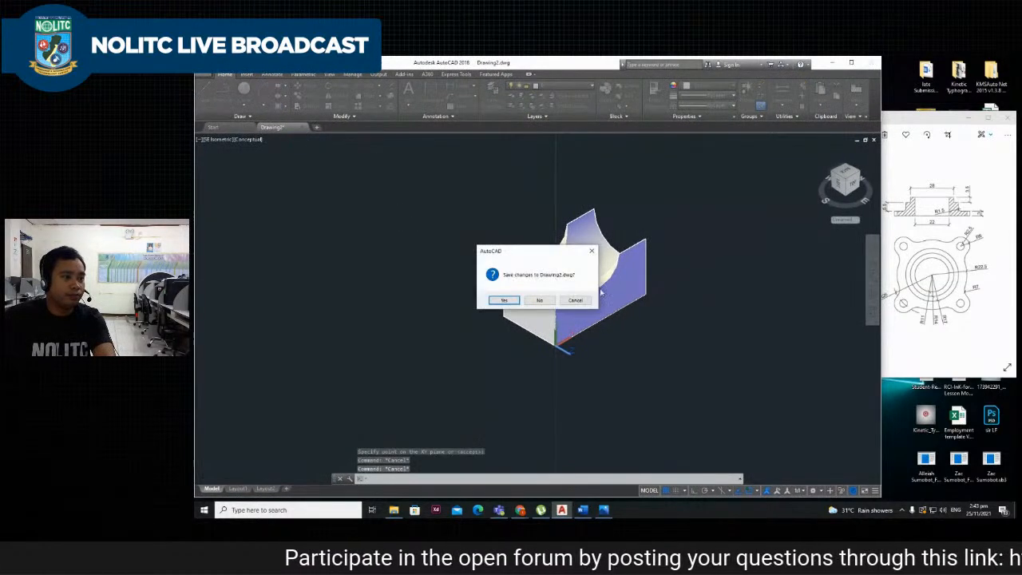
pyautogui.click(539, 300)
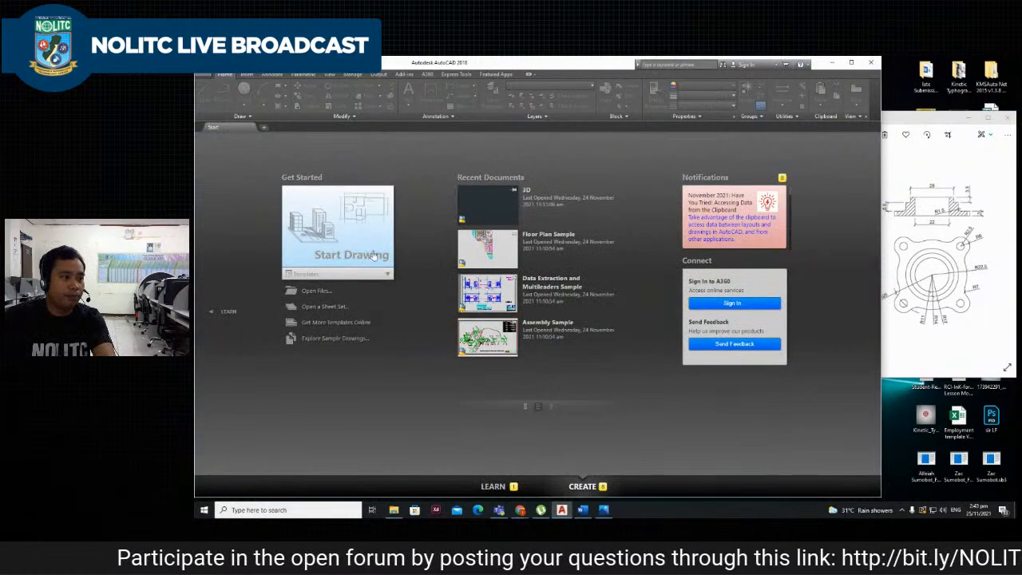
pyautogui.click(386, 260)
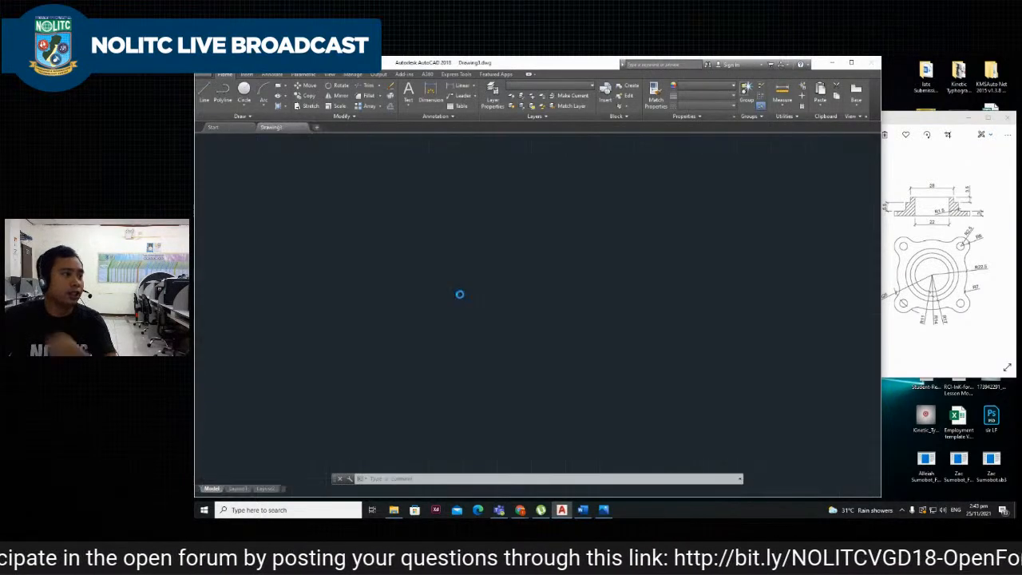
pyautogui.scroll(-10, 522, 216)
pyautogui.scroll(6, 514, 256)
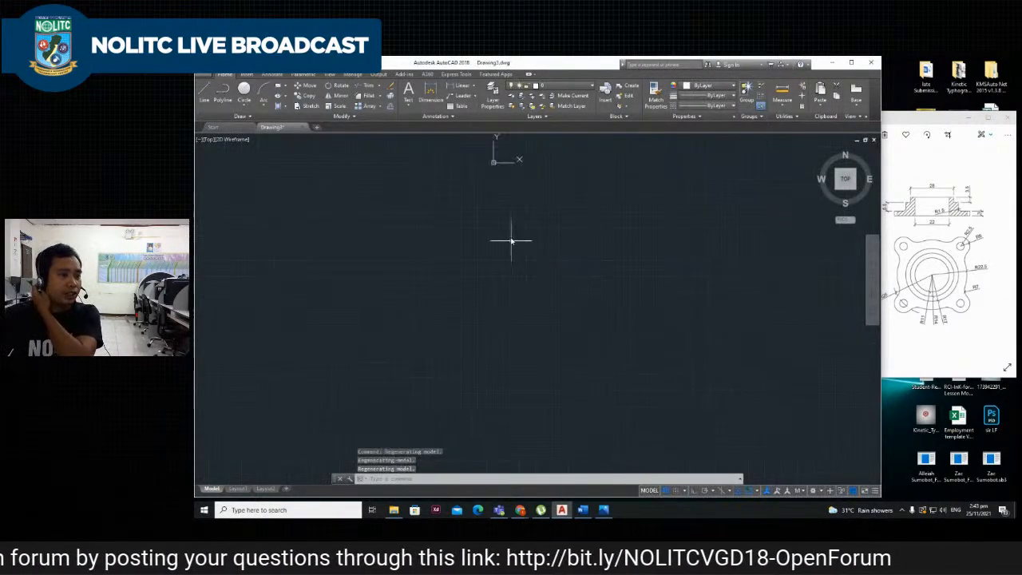
pyautogui.scroll(-5, 504, 215)
pyautogui.scroll(3, 493, 156)
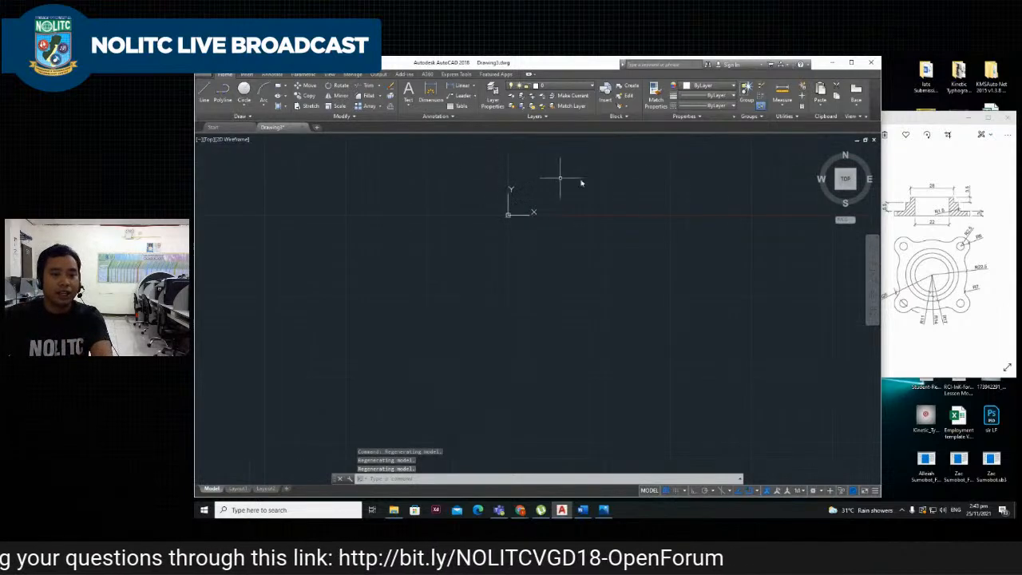
# Narrow the plate image window and switch the new drawing to the SW Isometric view.
pyautogui.click(922, 237)
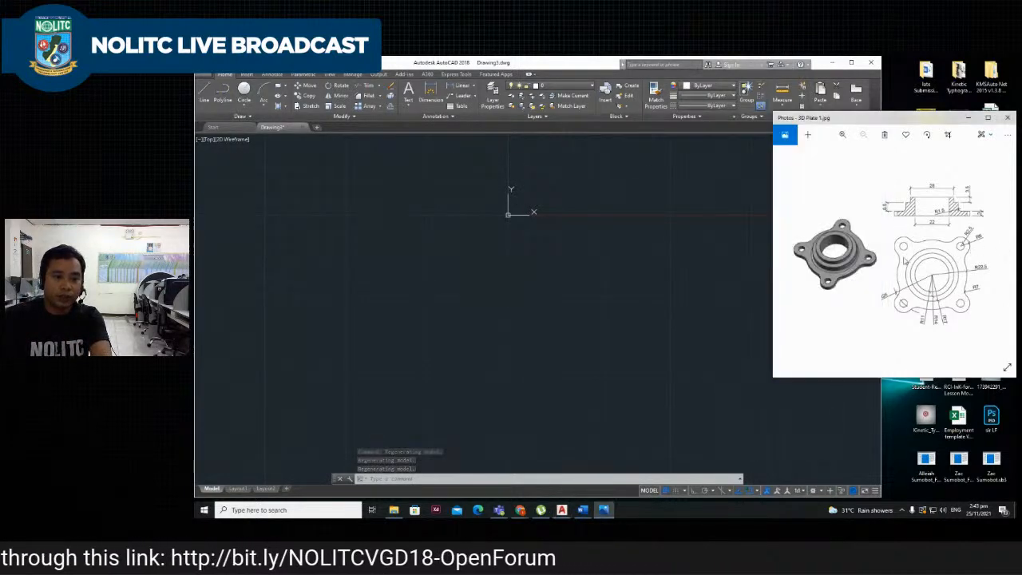
pyautogui.moveTo(773, 248); pyautogui.dragTo(803, 248)
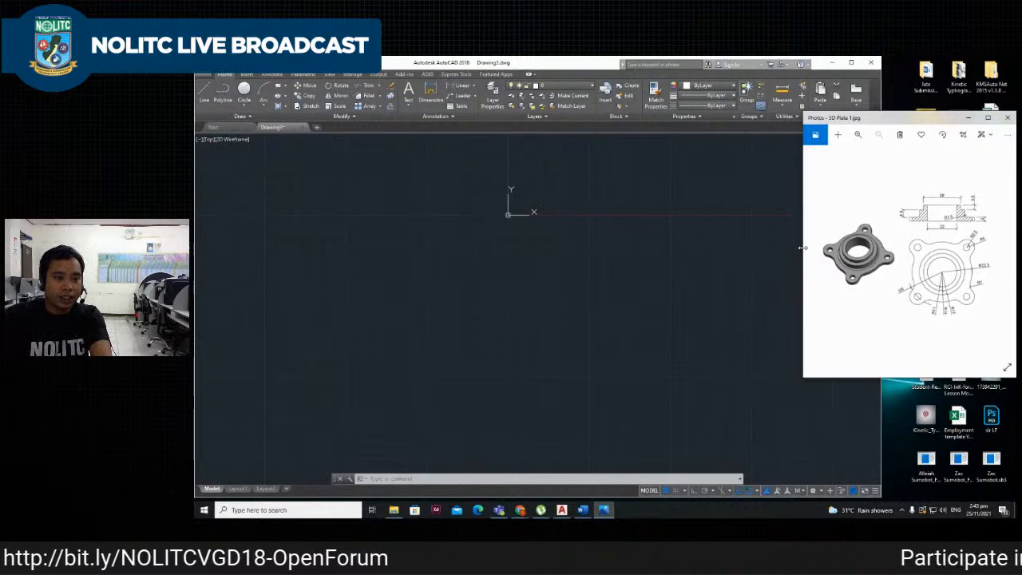
pyautogui.click(726, 224)
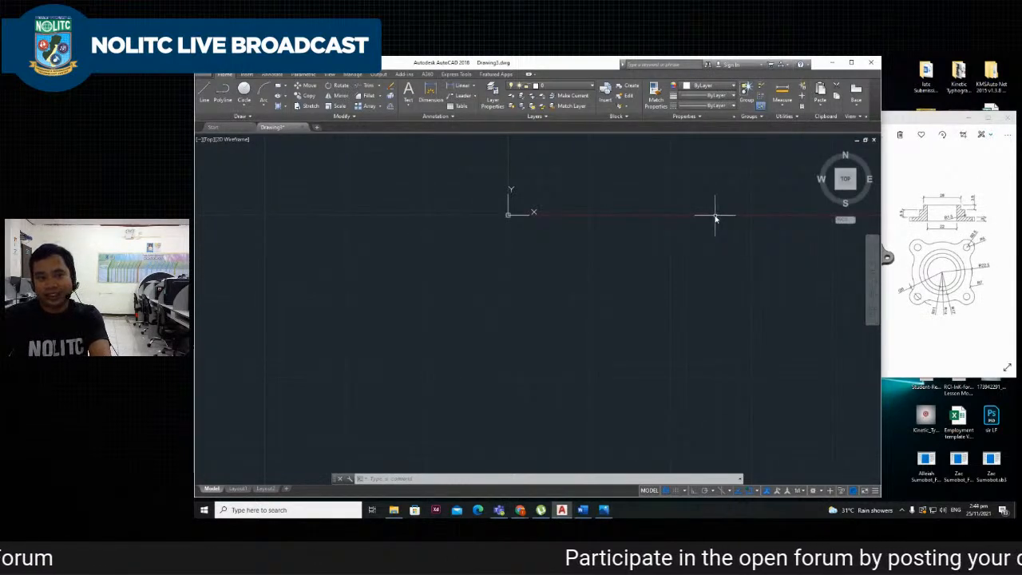
pyautogui.click(837, 190)
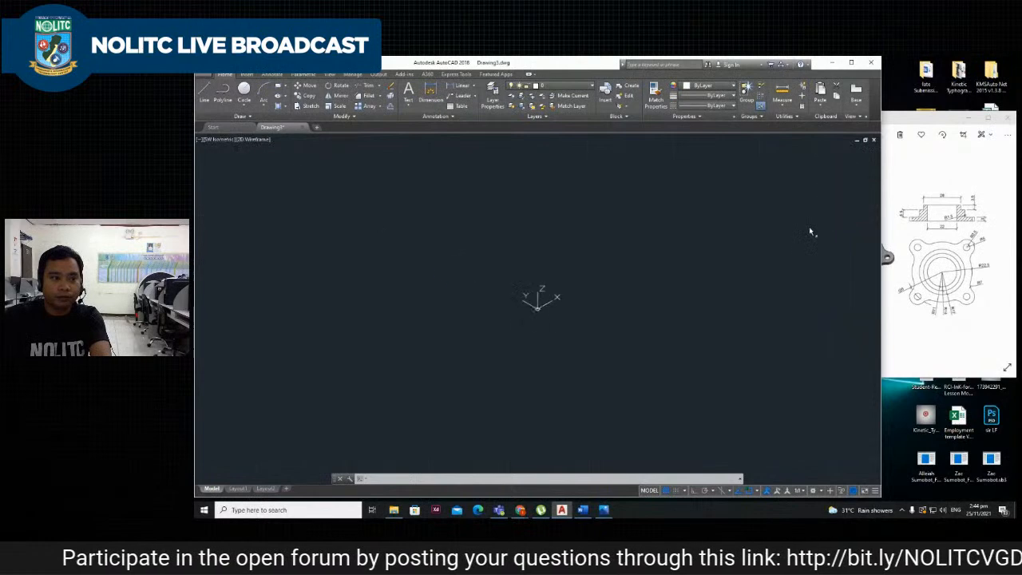
# Widen the plate image window and enlarge the picture to read the plate's radii and heights.
pyautogui.click(949, 335)
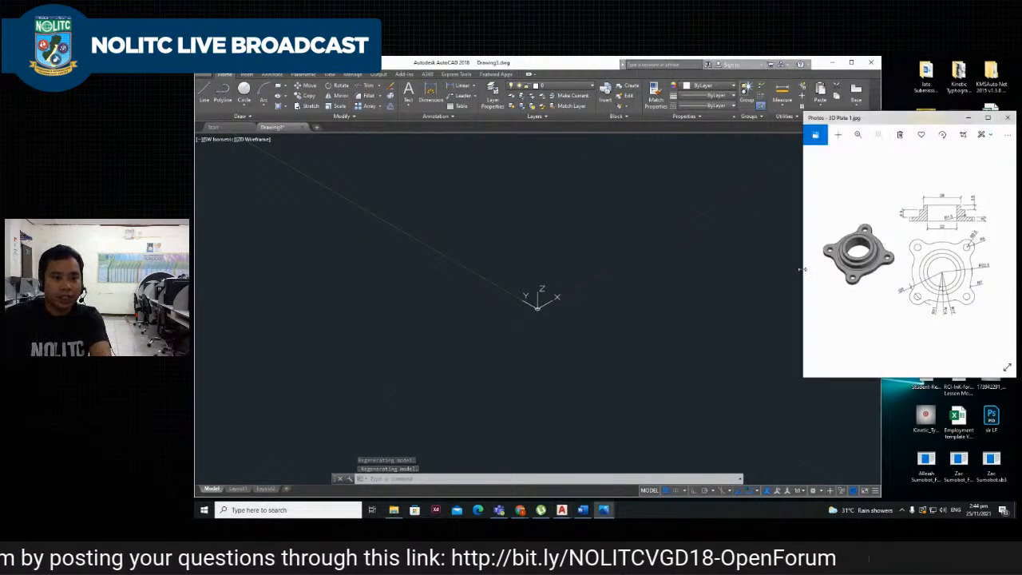
pyautogui.moveTo(801, 274); pyautogui.dragTo(721, 267)
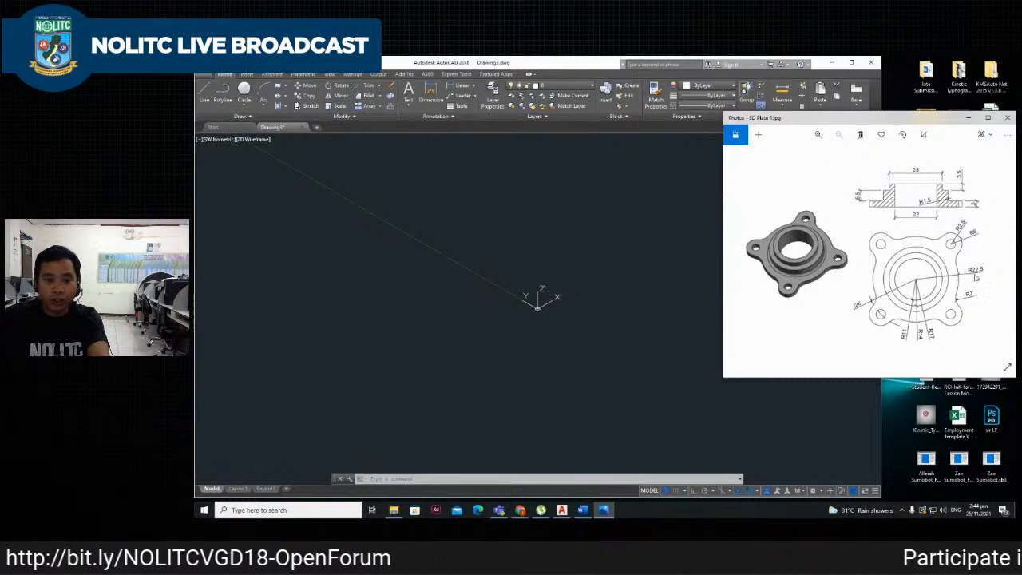
pyautogui.scroll(2, 980, 286)
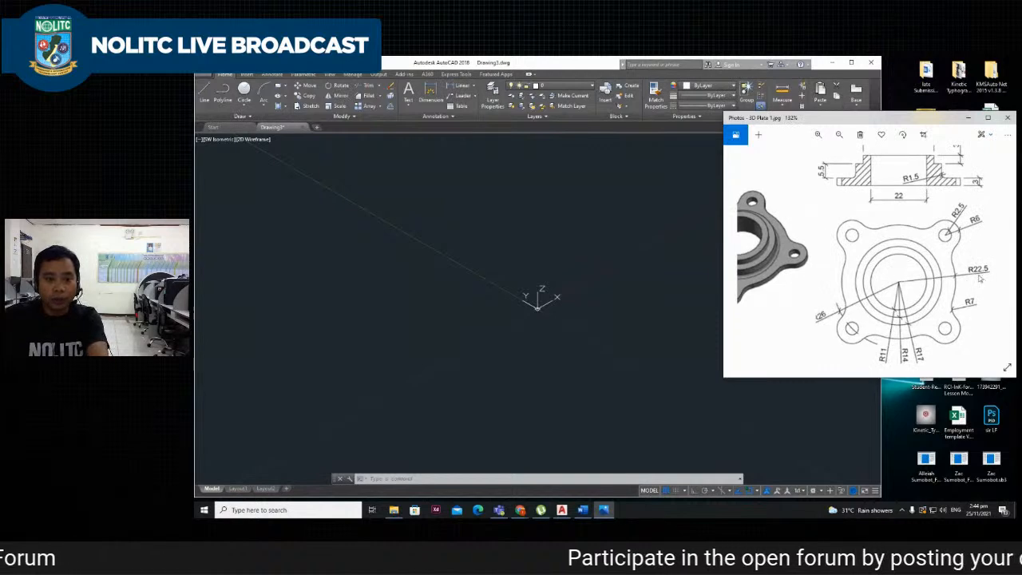
# Open the drawing units settings and set the length type to Decimal with a precision of 0.0.
pyautogui.click(531, 309)
pyautogui.write('u')
pyautogui.press('Down')
pyautogui.write('nit')
pyautogui.press('BackSpace')
pyautogui.press('BackSpace')
pyautogui.press('BackSpace')
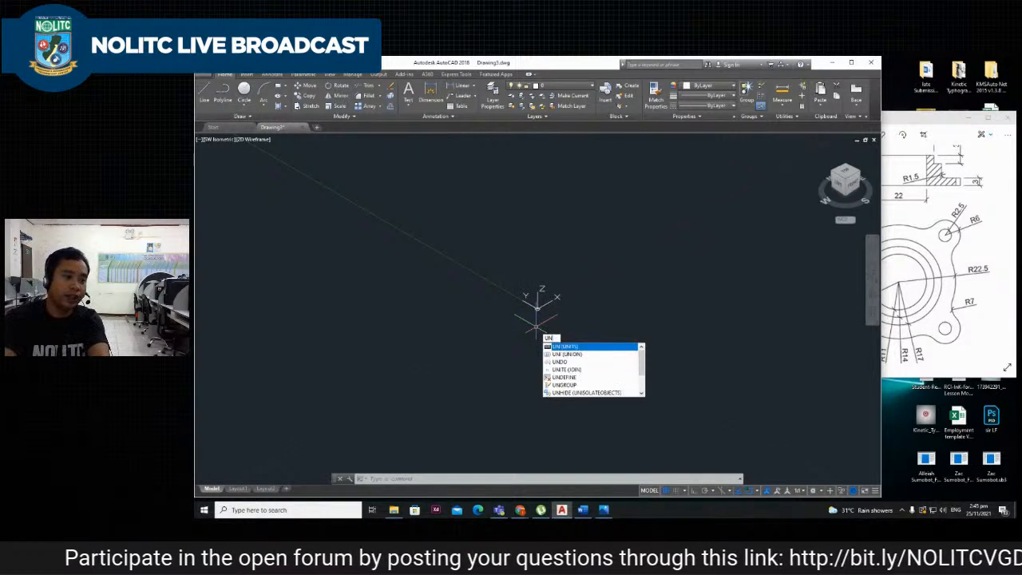
pyautogui.write('n')
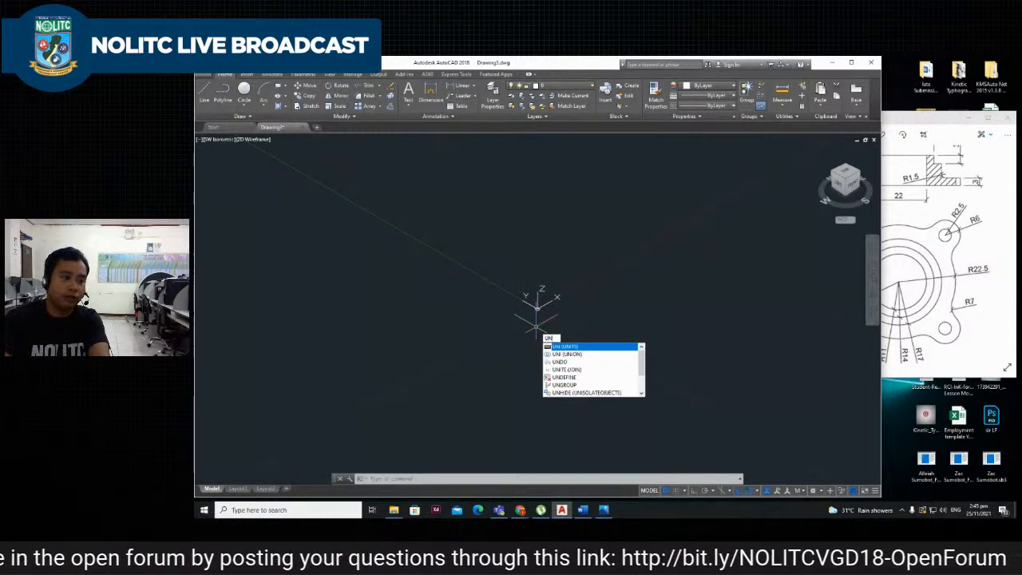
pyautogui.press('Return')
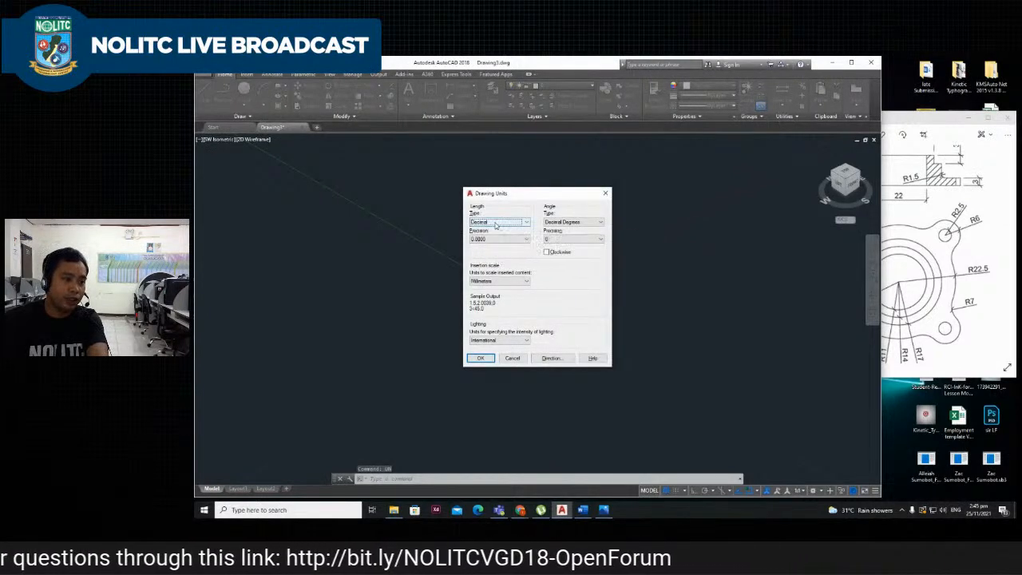
pyautogui.click(496, 223)
pyautogui.click(482, 236)
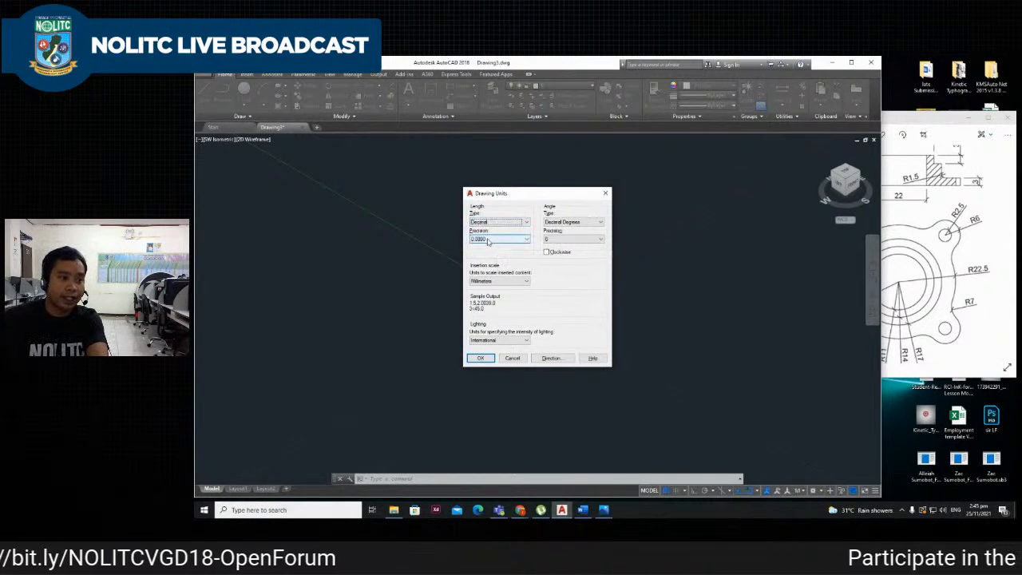
pyautogui.click(489, 239)
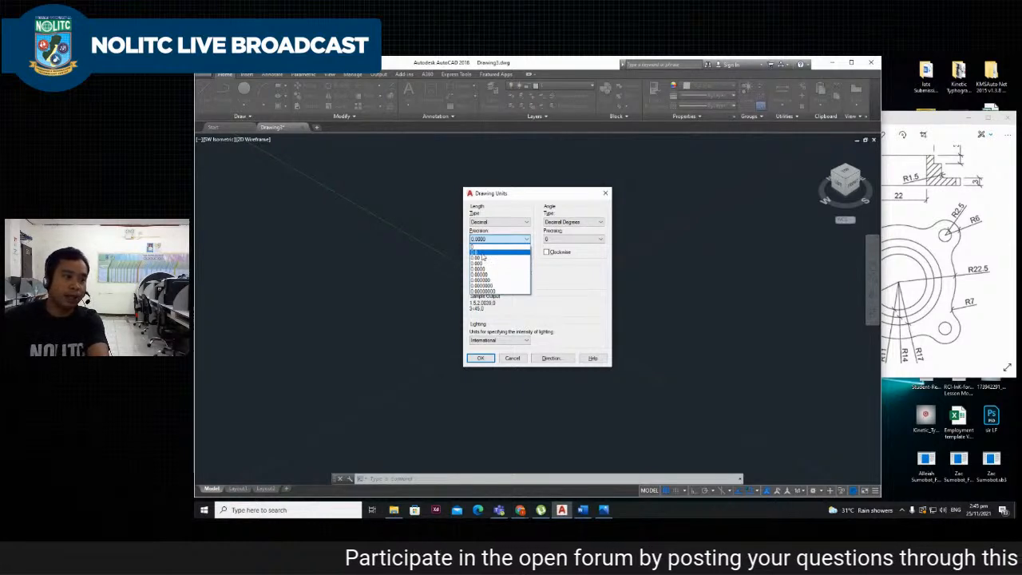
pyautogui.click(483, 253)
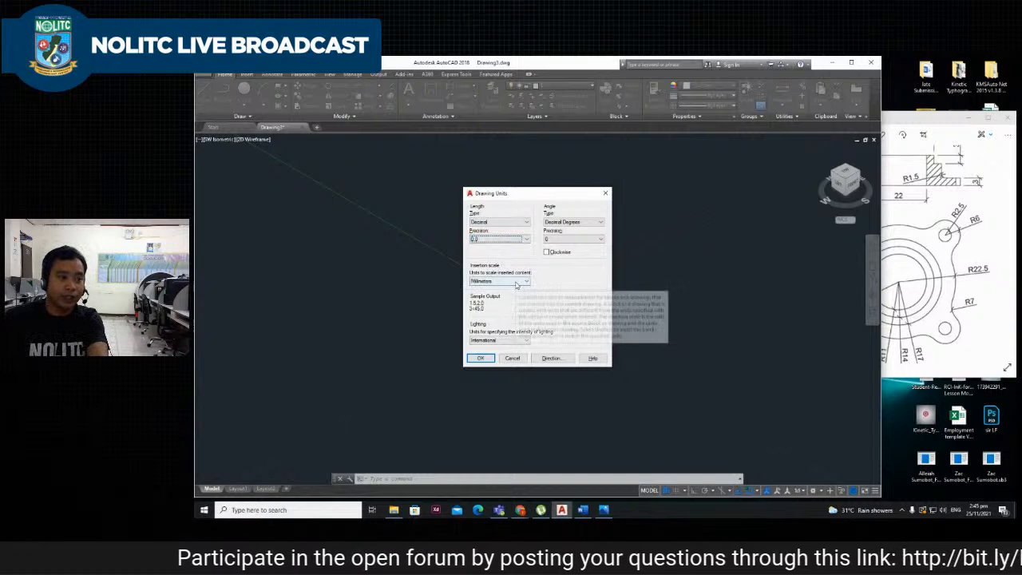
# Set the insertion scale units to Centimeters and accept the drawing units.
pyautogui.click(515, 282)
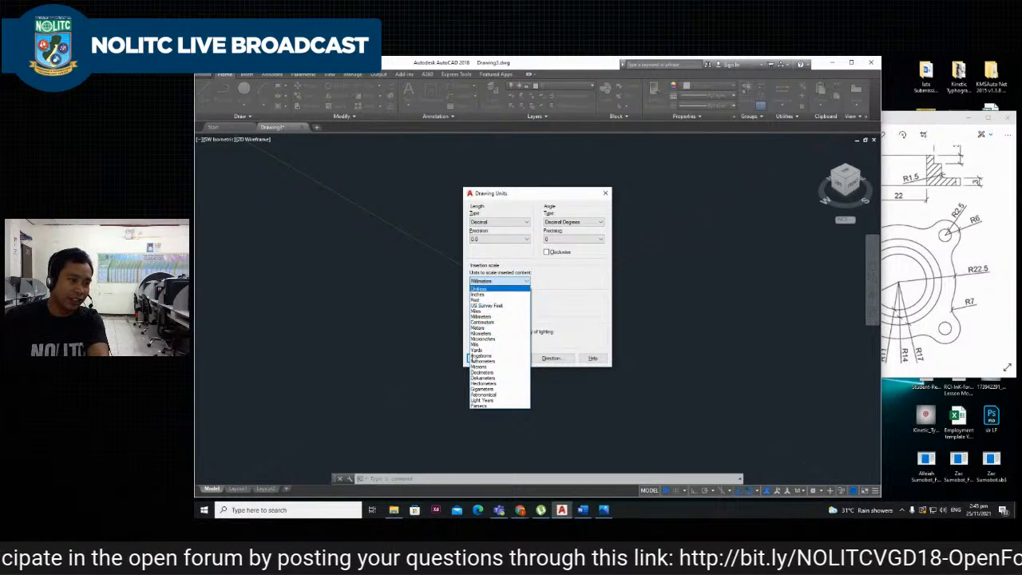
pyautogui.click(483, 325)
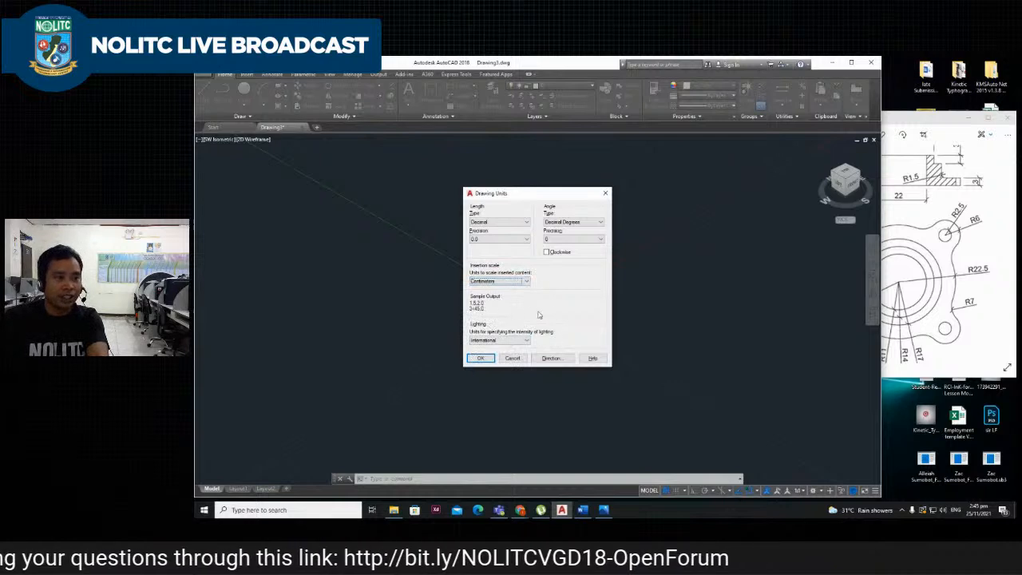
pyautogui.click(479, 358)
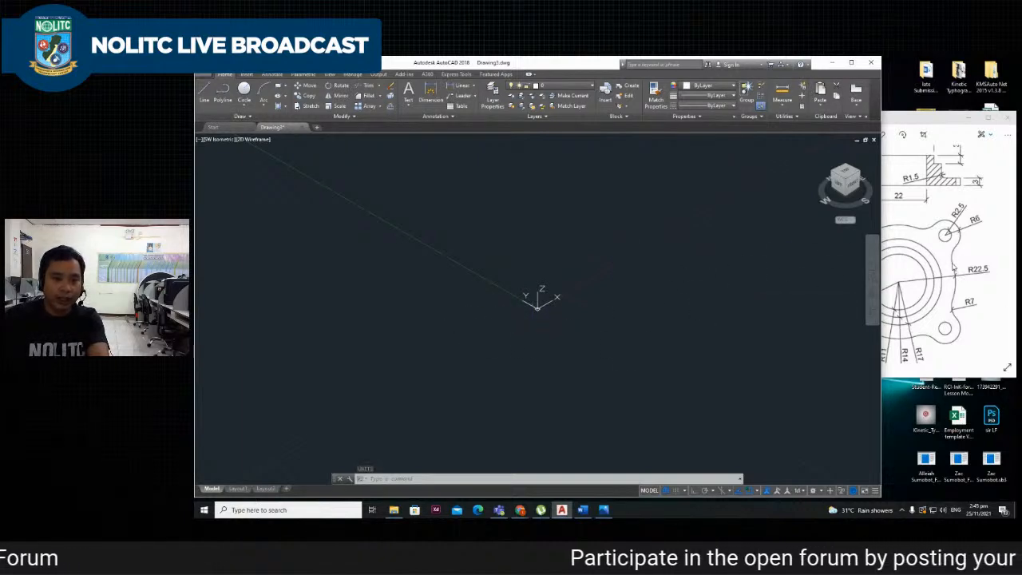
# Draw a circle of radius 22.5 centred on the origin at 0,0.
pyautogui.click(950, 225)
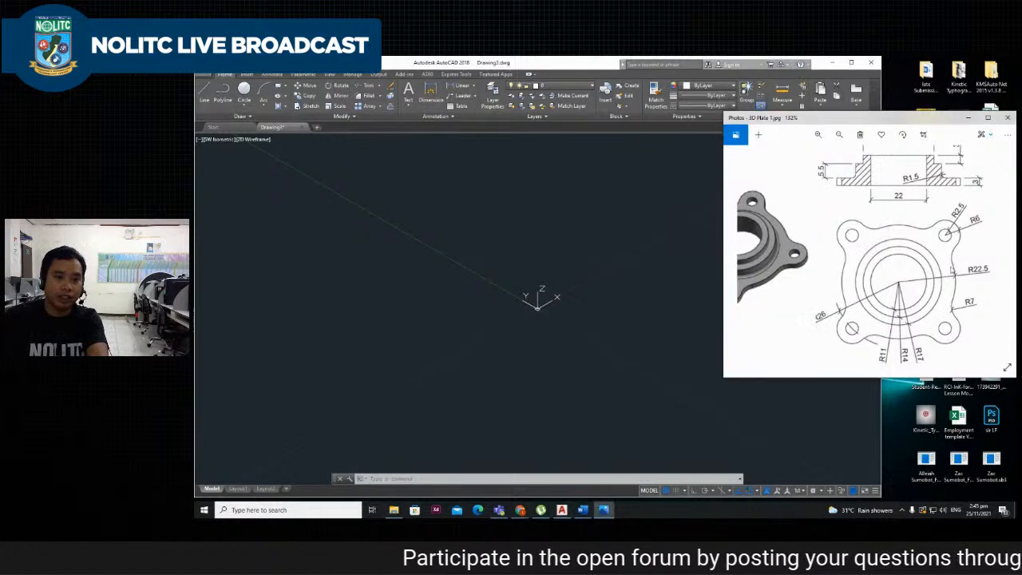
pyautogui.click(491, 365)
pyautogui.write('c')
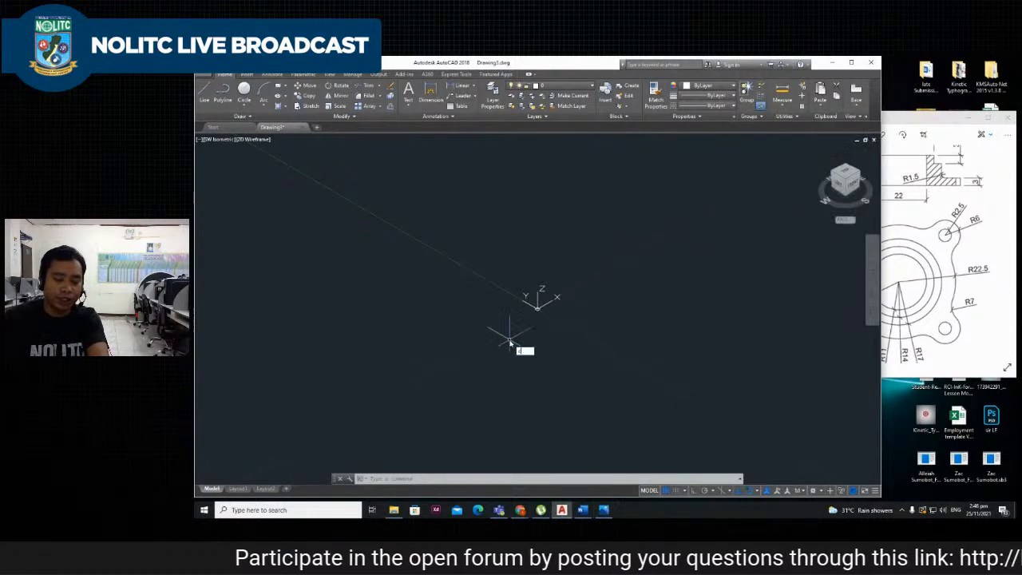
pyautogui.write('i')
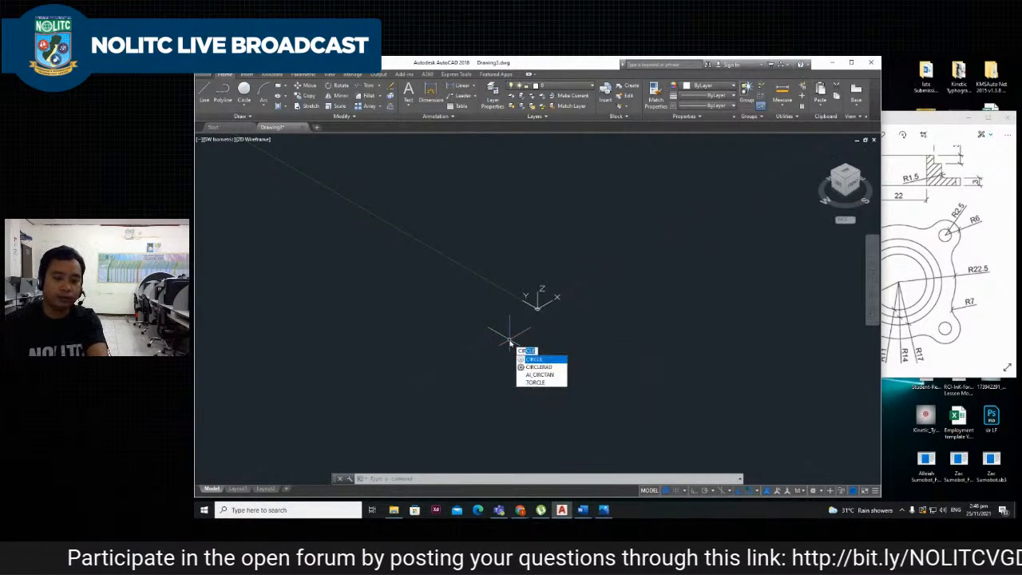
pyautogui.press('Return')
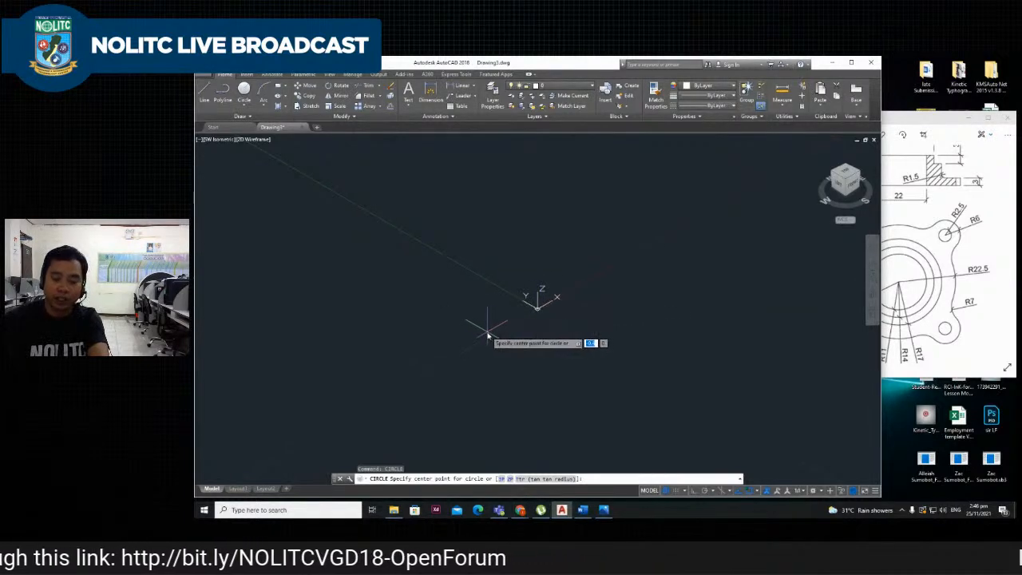
pyautogui.write('0')
pyautogui.press('Tab')
pyautogui.write('0')
pyautogui.press('Return')
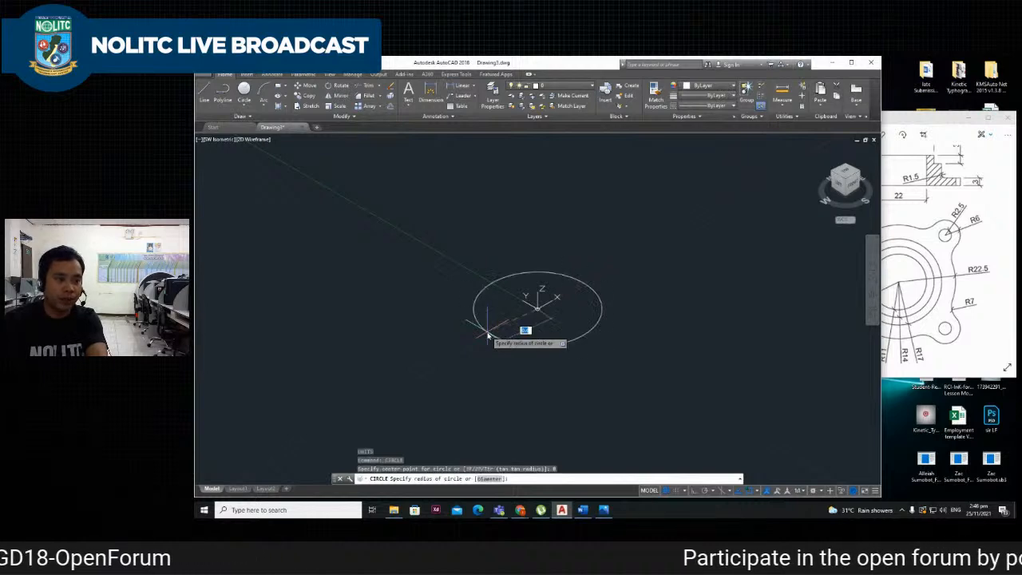
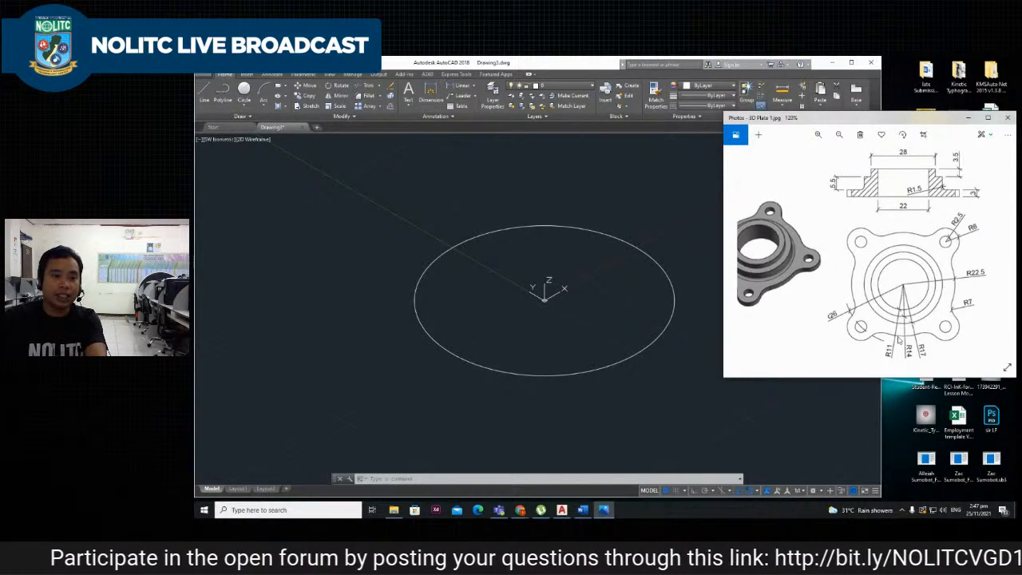
# Draw a second, concentric circle of radius 26 centred at 0,0.
pyautogui.click(559, 336)
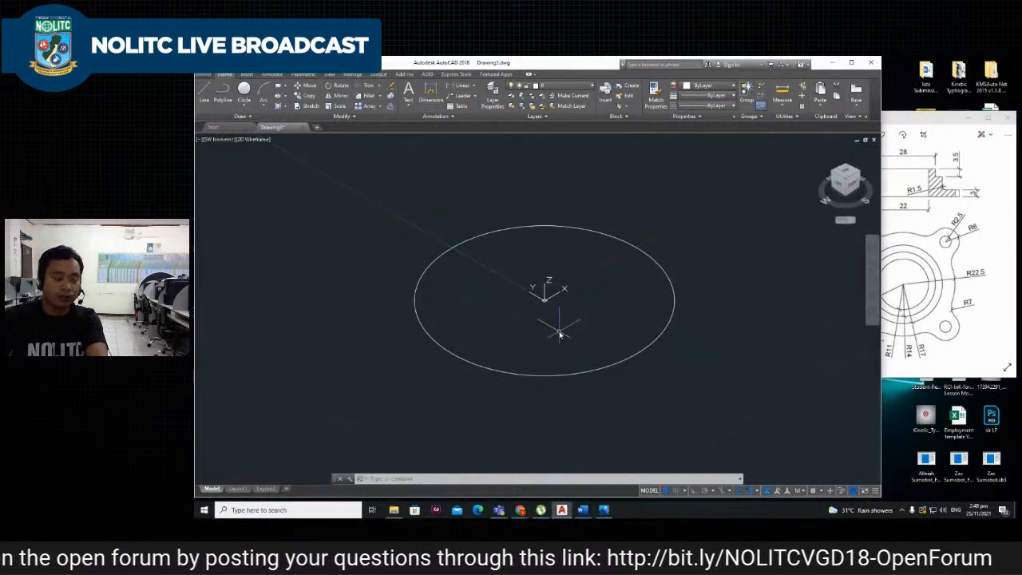
pyautogui.write('cir')
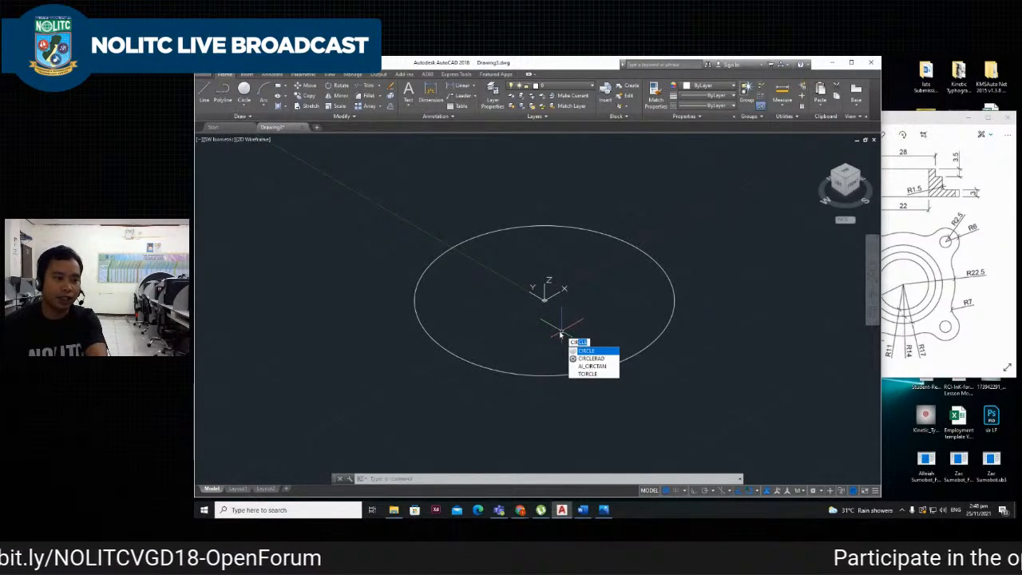
pyautogui.press('Return')
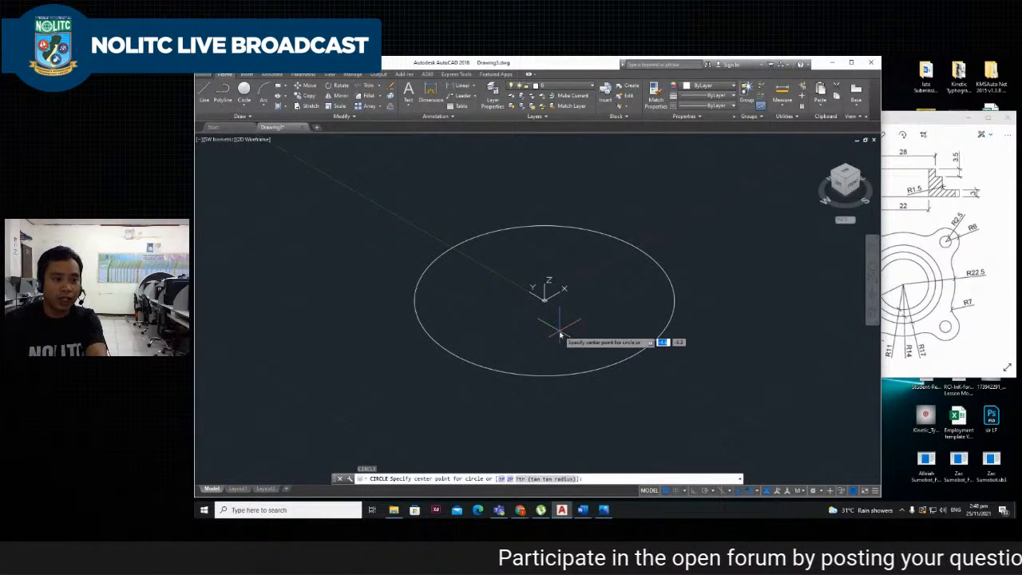
pyautogui.write('0,0')
pyautogui.press('Return')
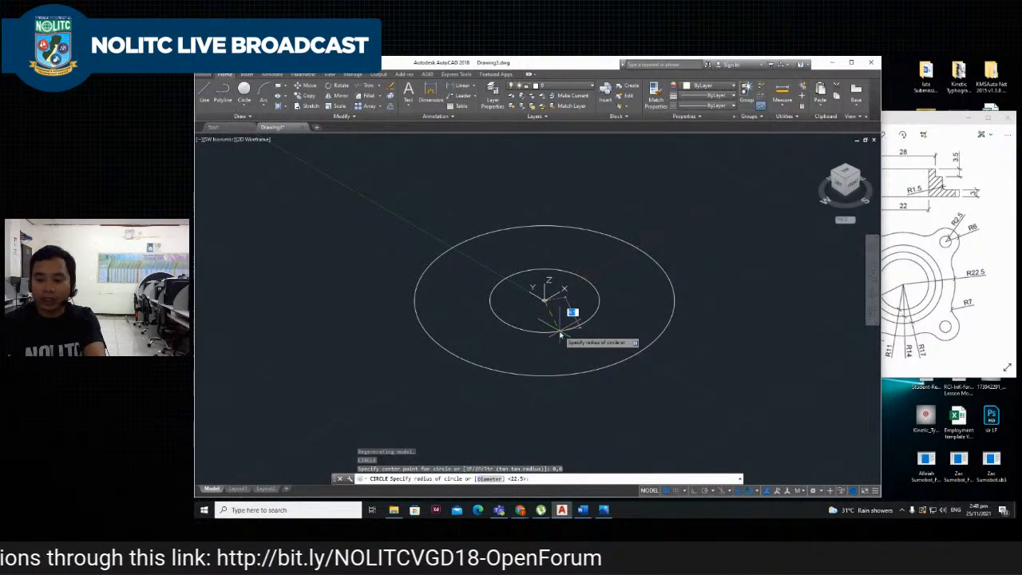
pyautogui.write('25')
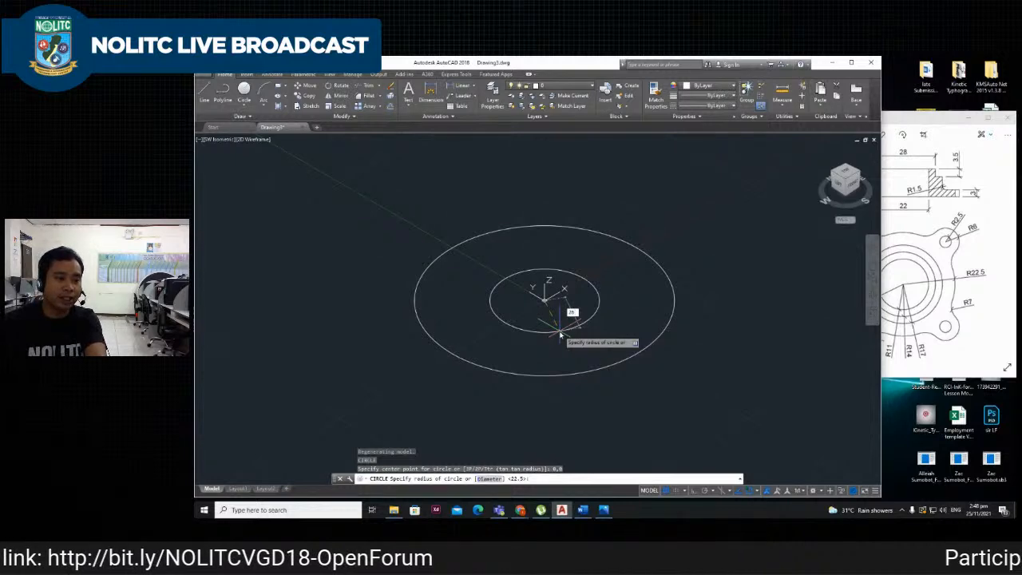
pyautogui.press('Return')
pyautogui.scroll(-2, 475, 328)
pyautogui.scroll(1, 469, 308)
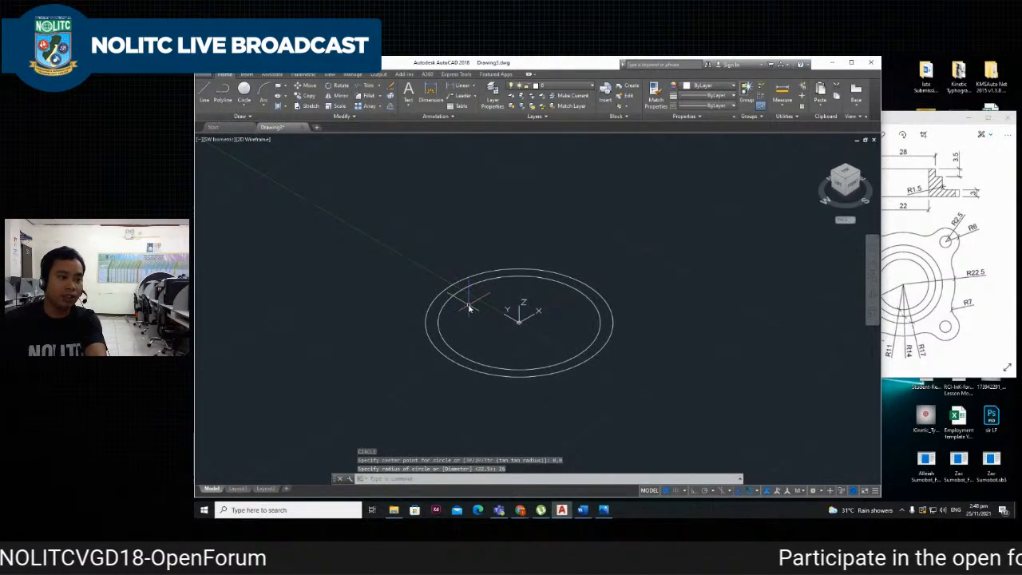
pyautogui.scroll(4, 470, 305)
pyautogui.scroll(-6, 470, 306)
pyautogui.scroll(2, 466, 305)
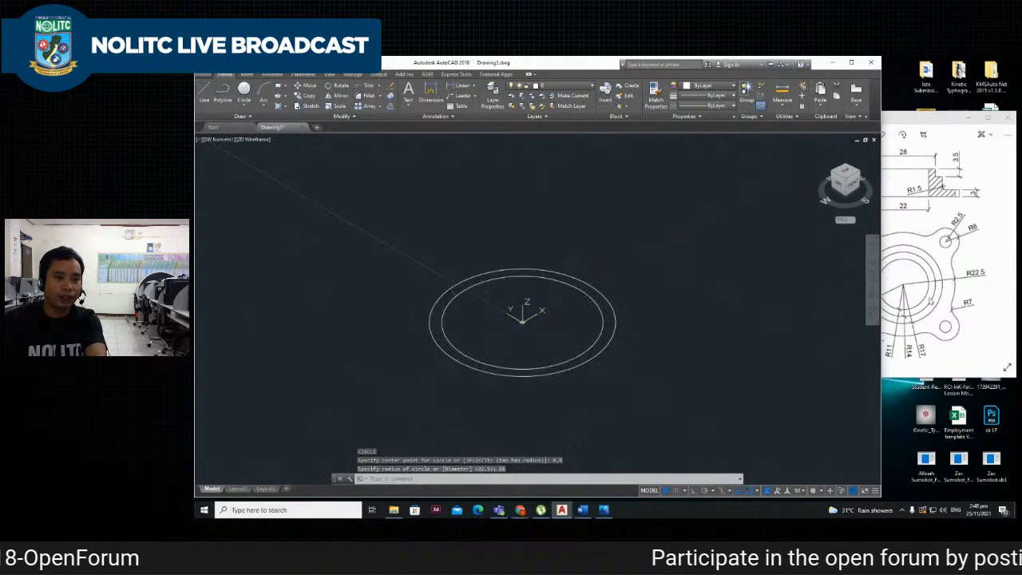
pyautogui.click(975, 261)
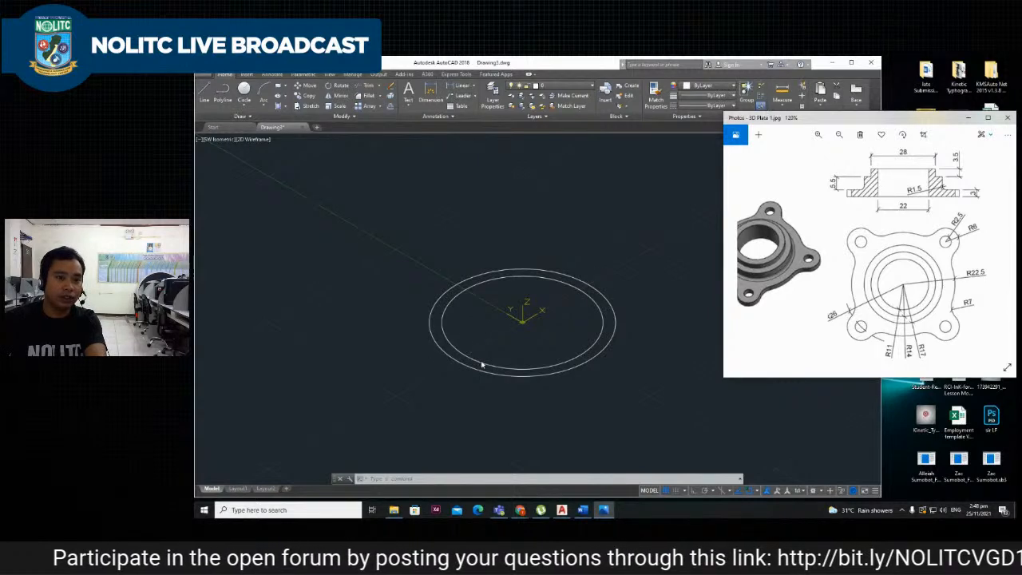
pyautogui.click(562, 321)
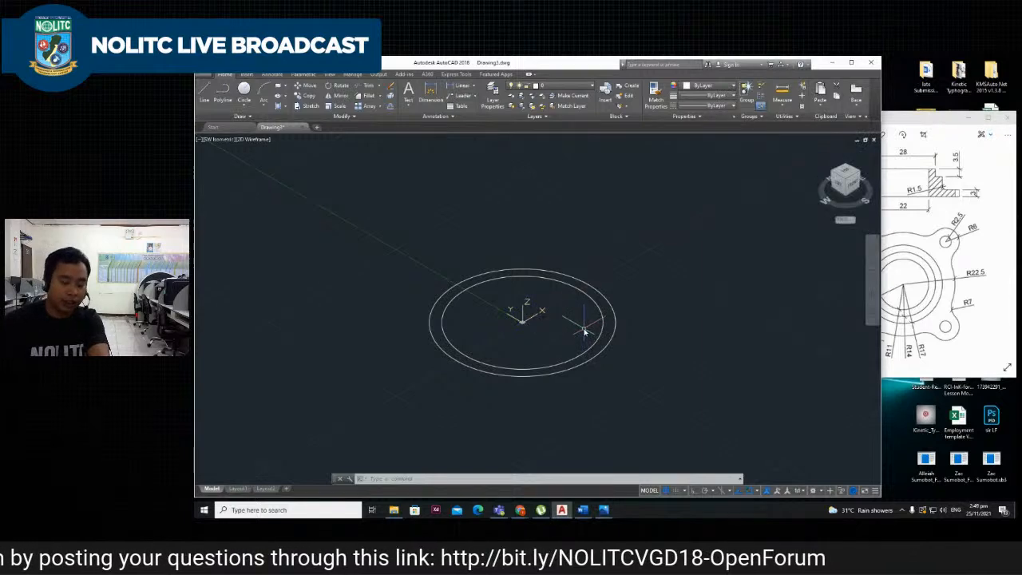
pyautogui.write('XL')
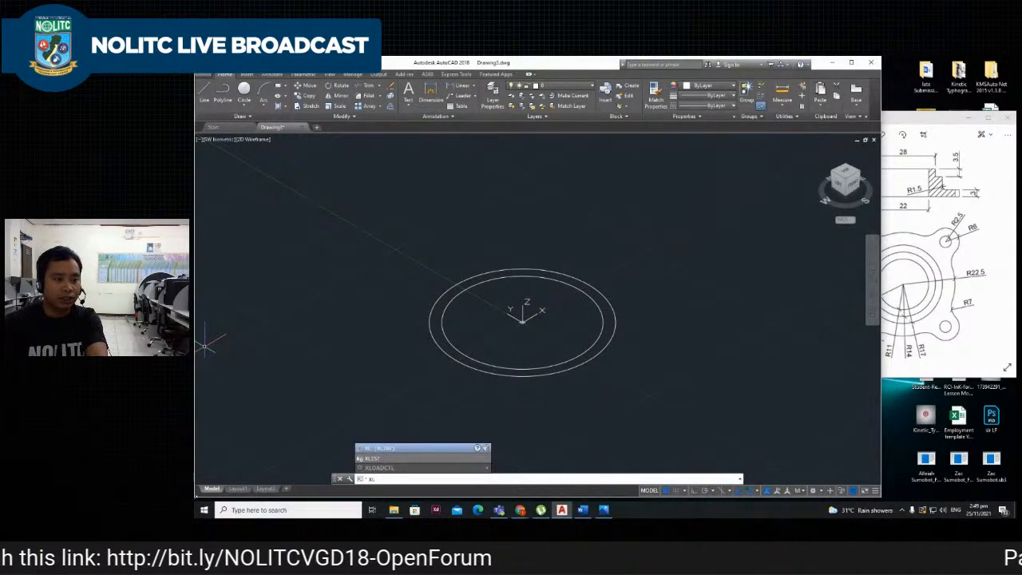
pyautogui.press('Return')
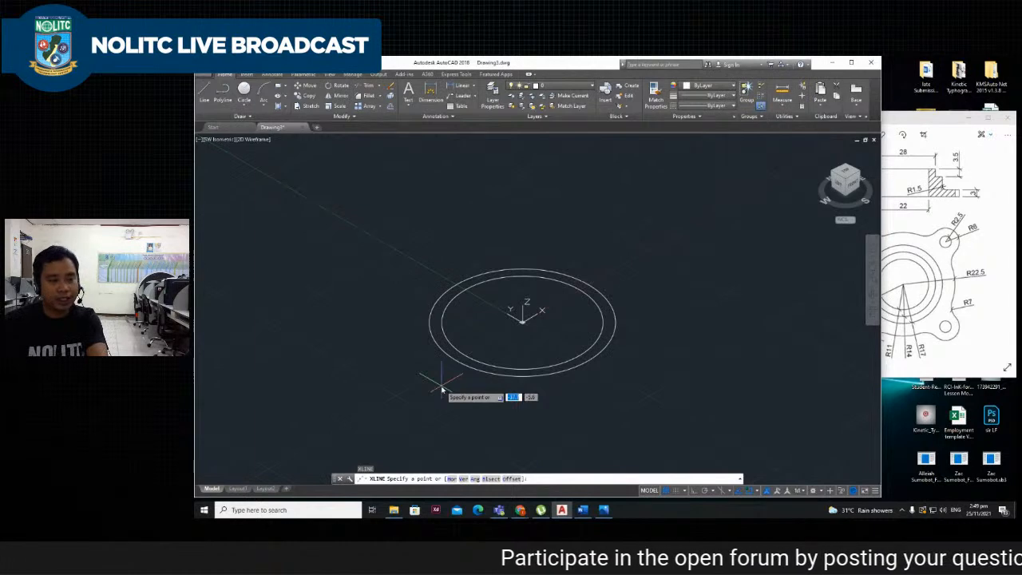
pyautogui.write('0,0')
pyautogui.press('Return')
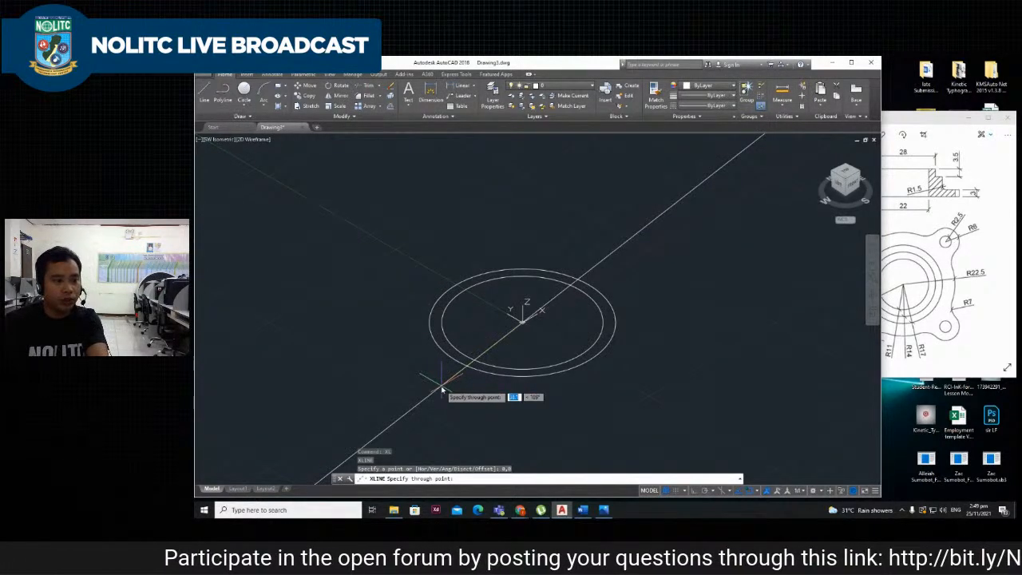
pyautogui.write('<')
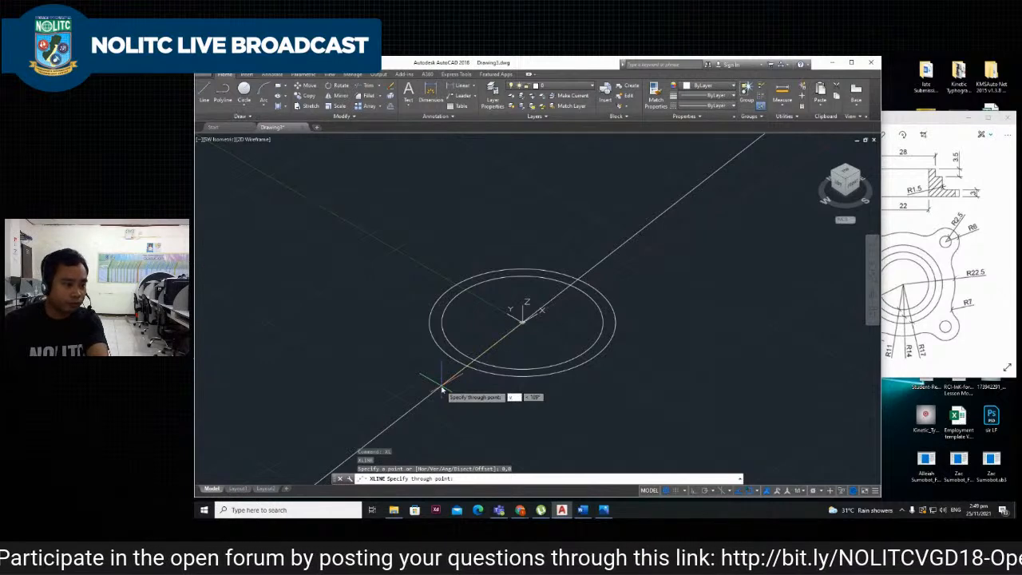
pyautogui.press('Return')
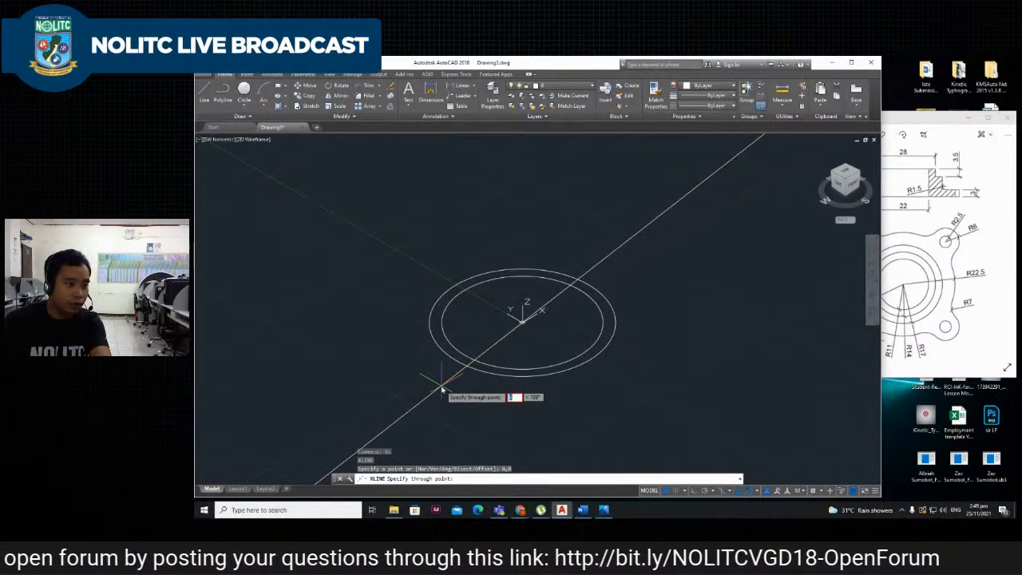
pyautogui.press('Escape')
# Place a vertical construction line (XLINE, Ver option) through the circles' centre at 0,0.
pyautogui.write('xl')
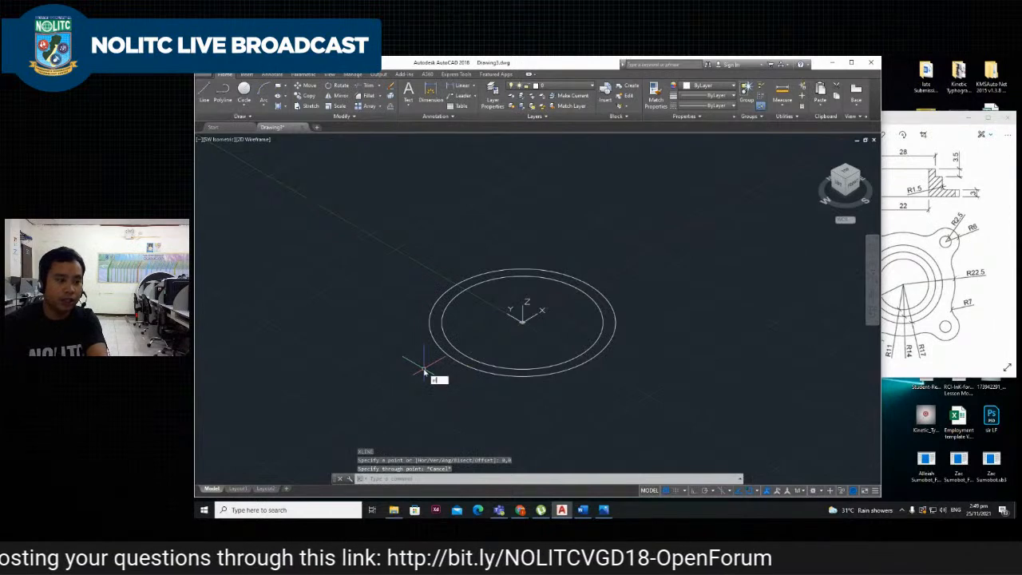
pyautogui.press('Return')
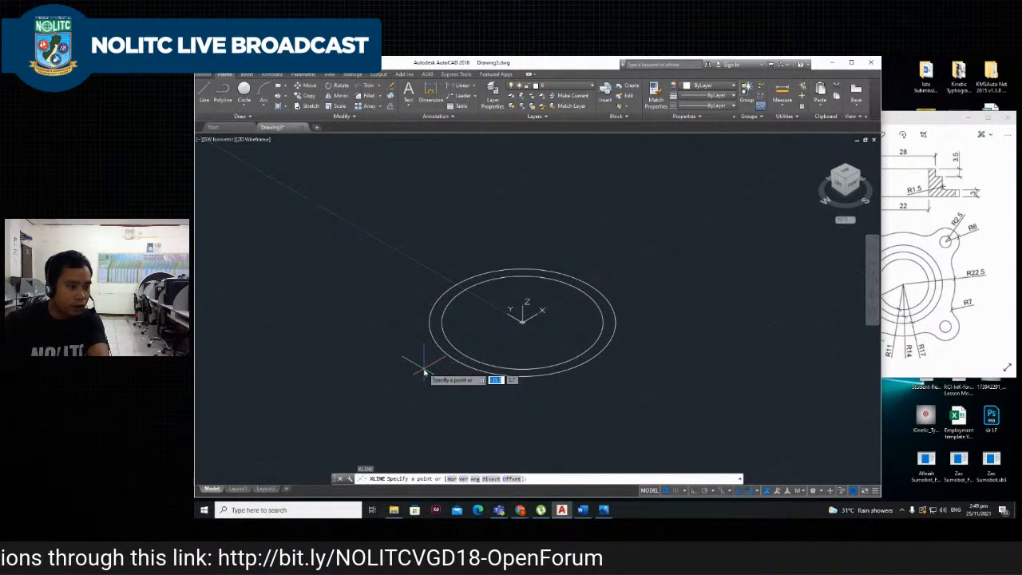
pyautogui.write('v')
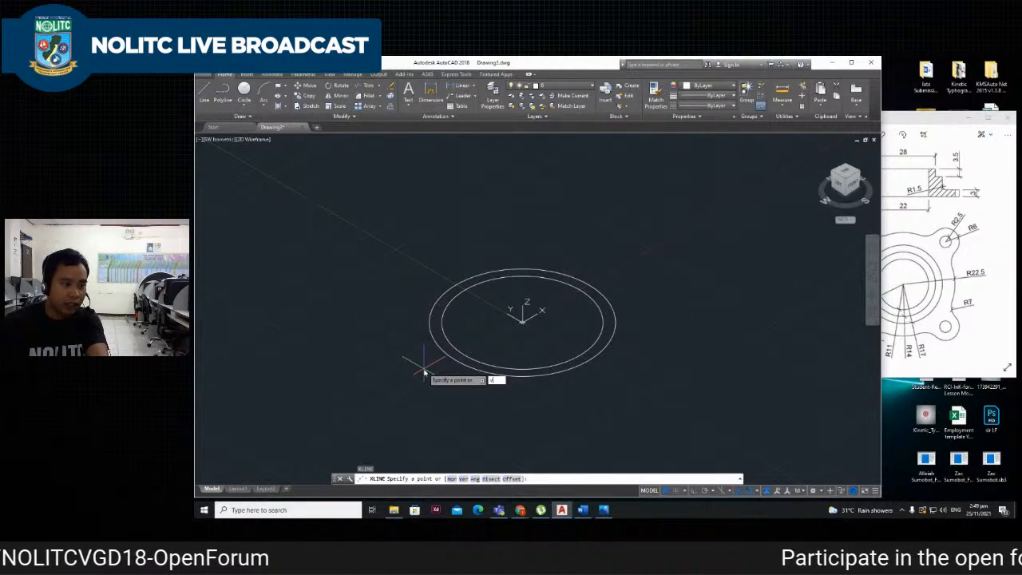
pyautogui.press('Return')
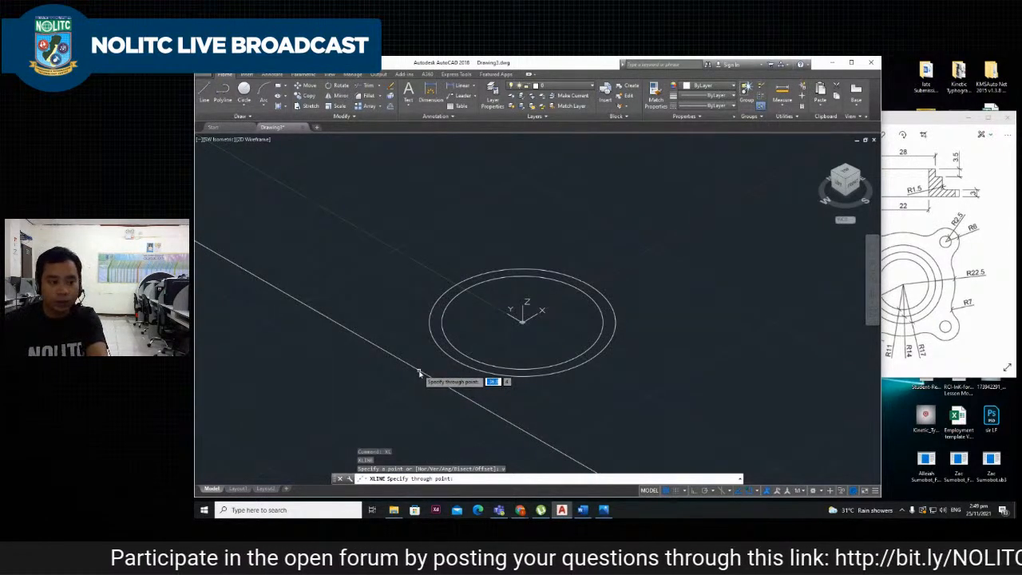
pyautogui.write('6')
pyautogui.press('Tab')
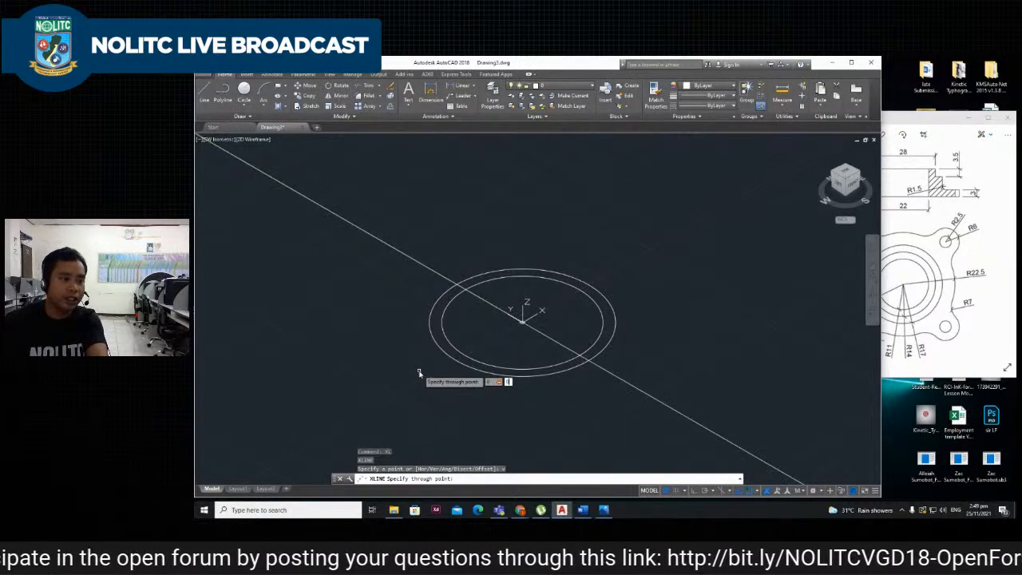
pyautogui.press('Return')
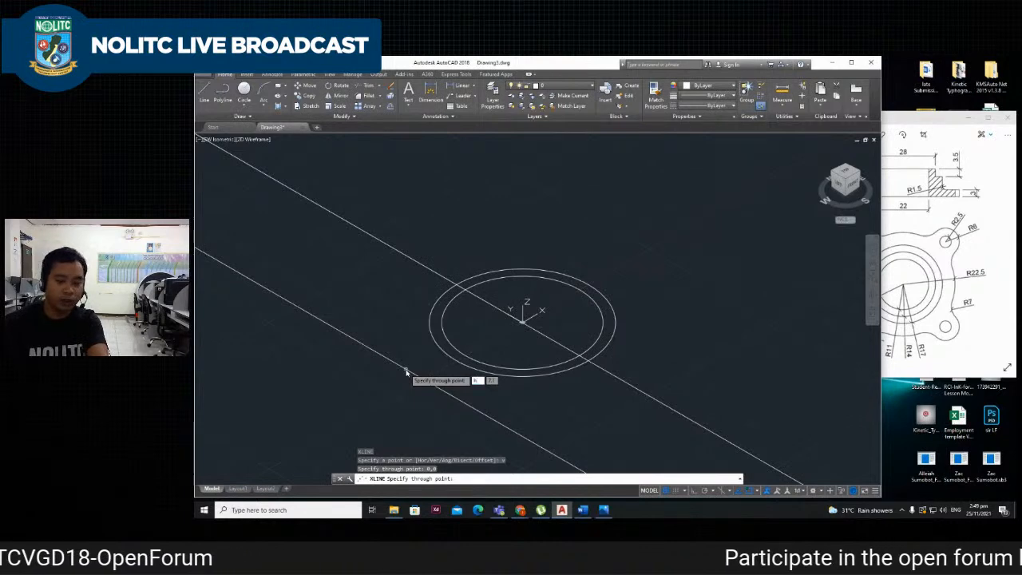
# Place a horizontal construction line (XLINE, Hor option) through the circles' centre at 0,0.
pyautogui.press('Escape')
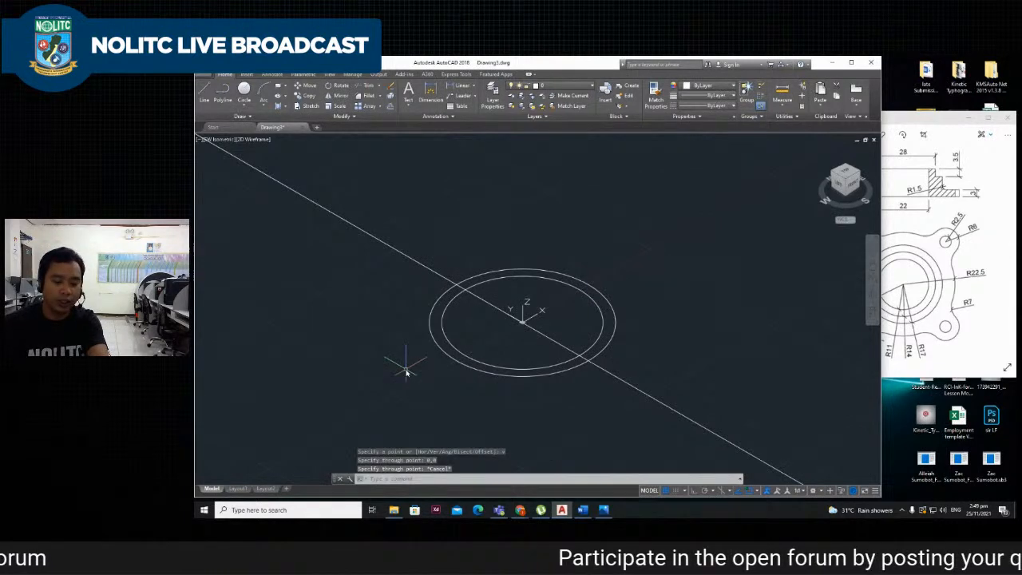
pyautogui.write('xl')
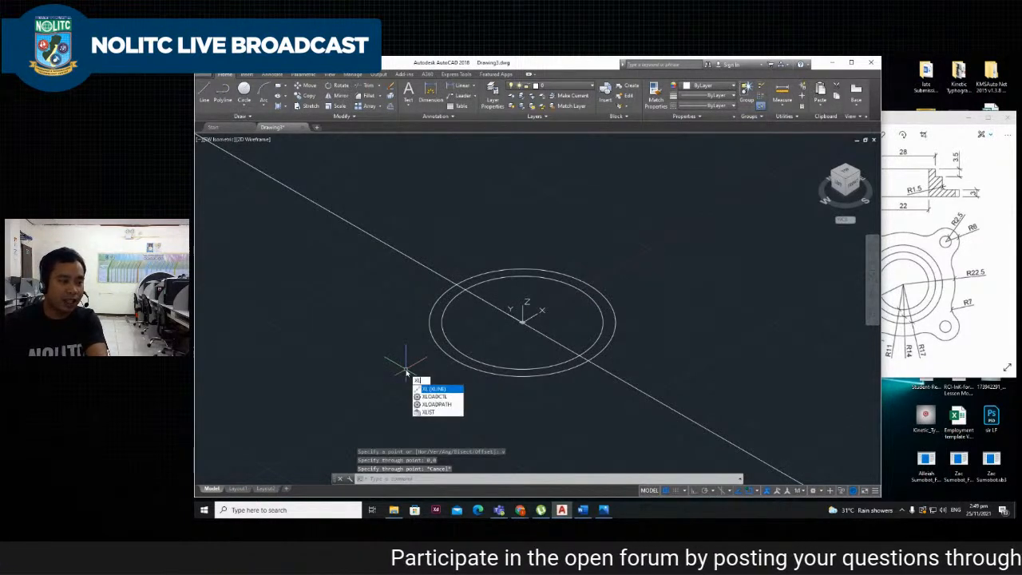
pyautogui.press('Return')
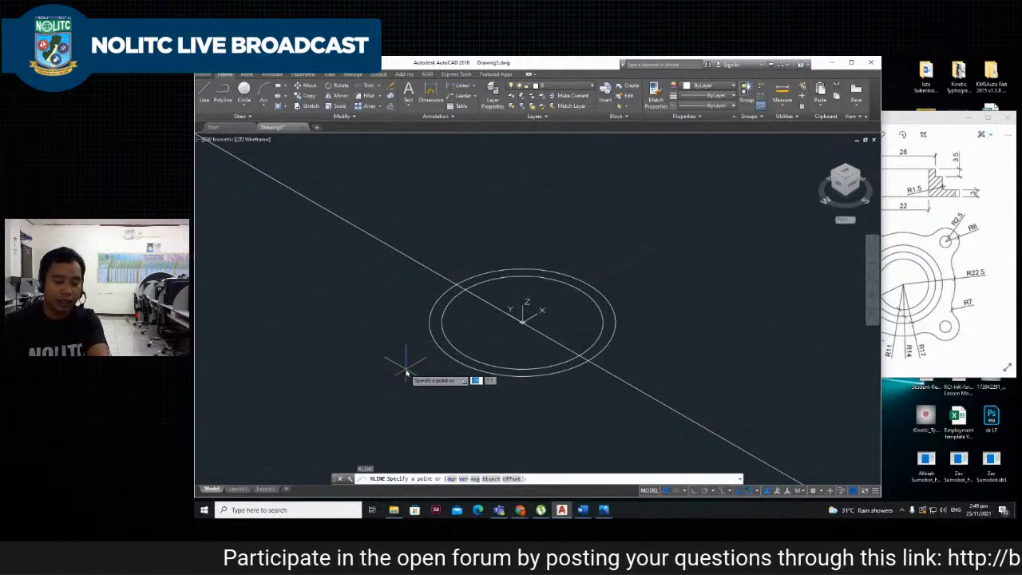
pyautogui.write('h')
pyautogui.press('Return')
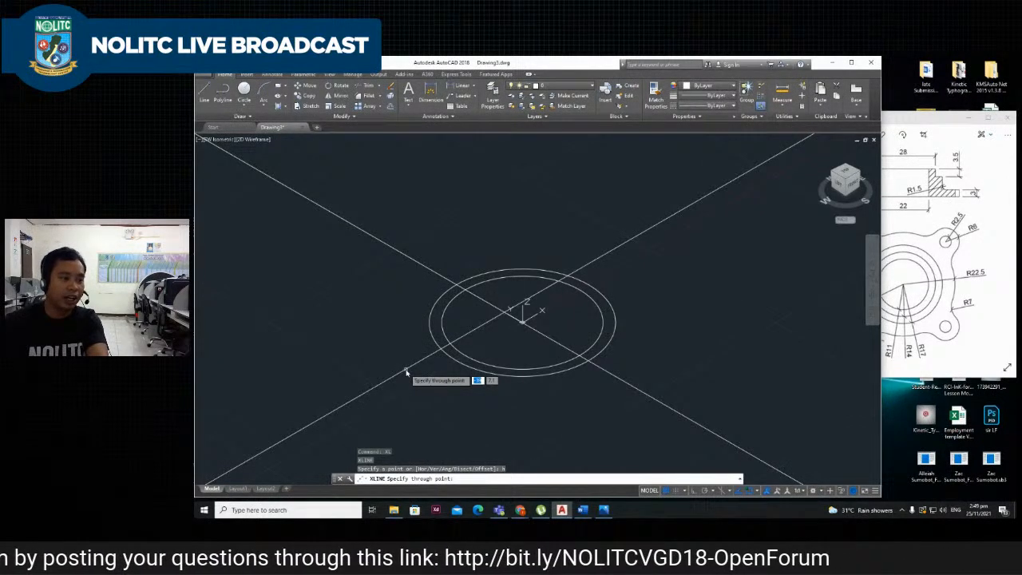
pyautogui.write('0,0')
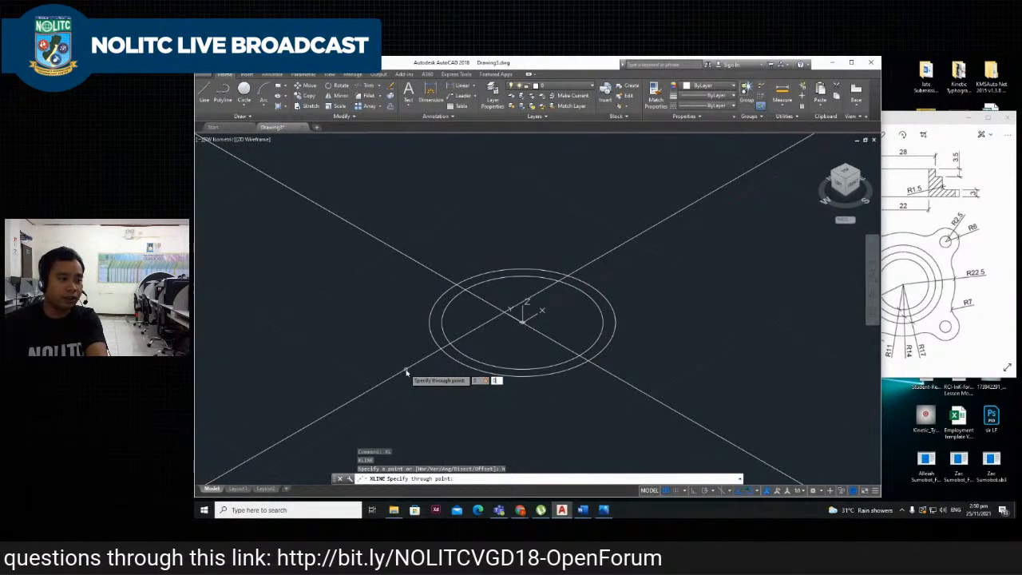
pyautogui.press('Return')
pyautogui.press('Escape')
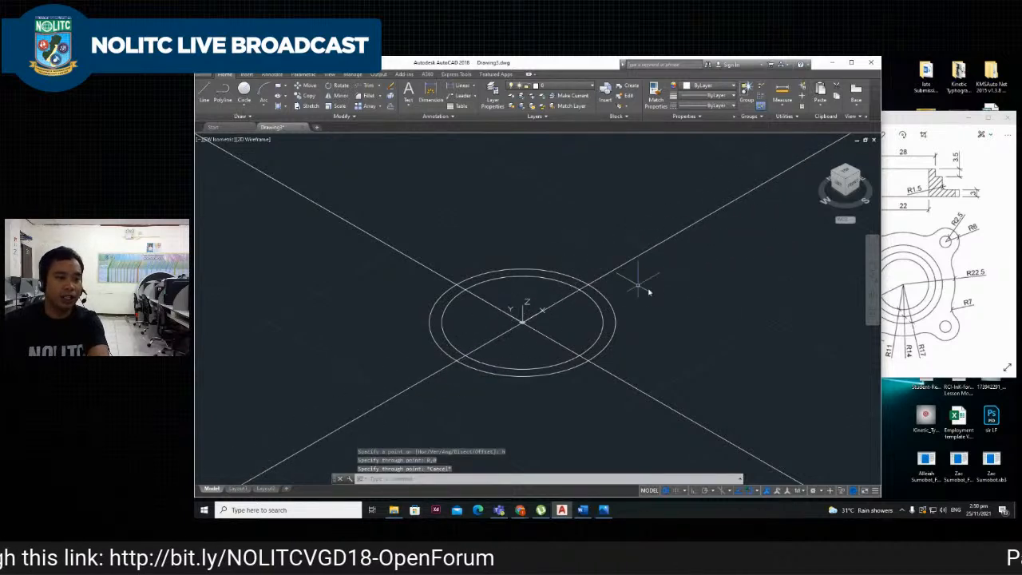
pyautogui.scroll(4, 537, 289)
pyautogui.scroll(-6, 535, 289)
pyautogui.scroll(4, 483, 239)
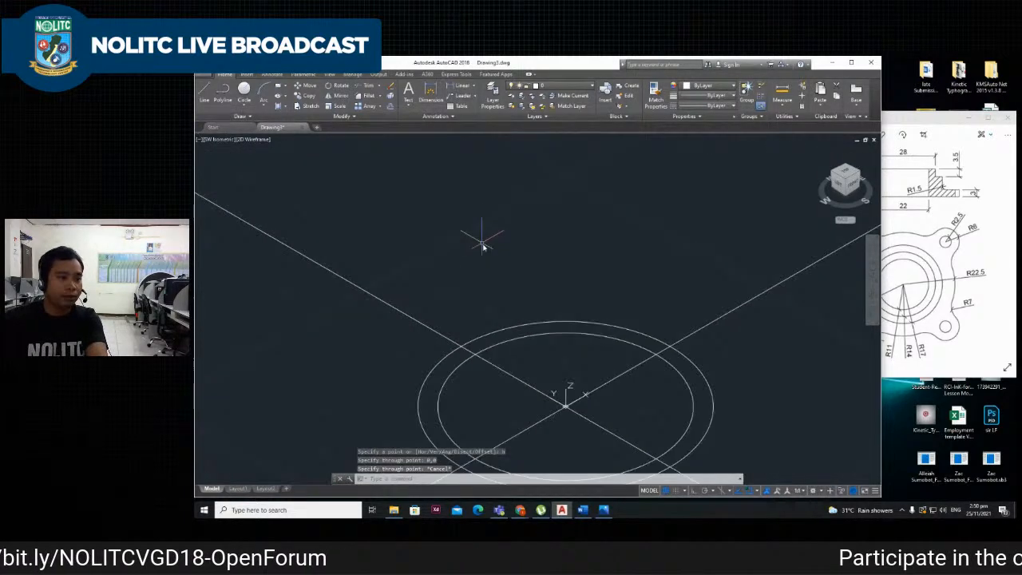
pyautogui.scroll(-2, 508, 269)
pyautogui.scroll(2, 575, 346)
pyautogui.scroll(-4, 564, 343)
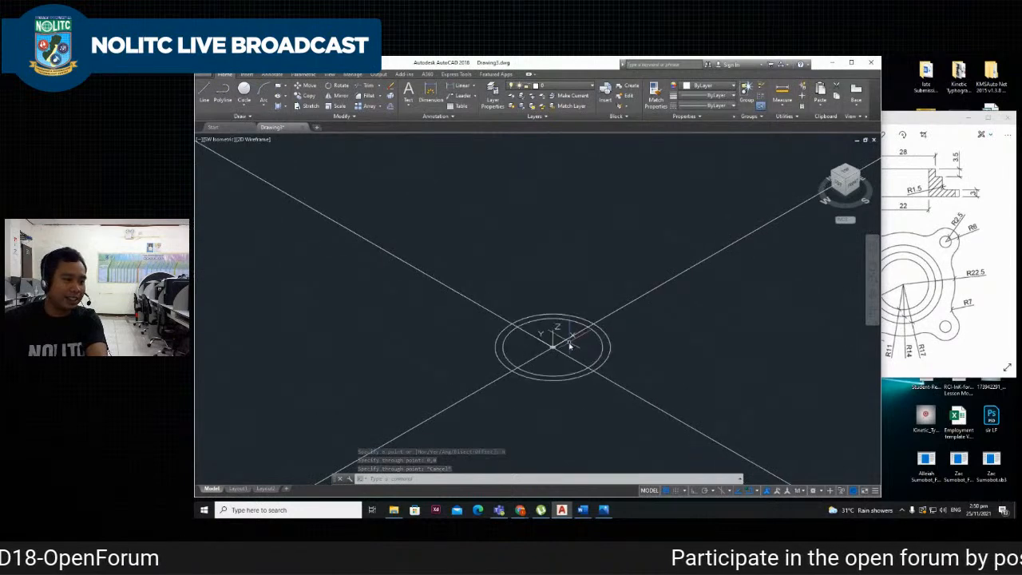
pyautogui.scroll(6, 558, 359)
pyautogui.scroll(-5, 558, 359)
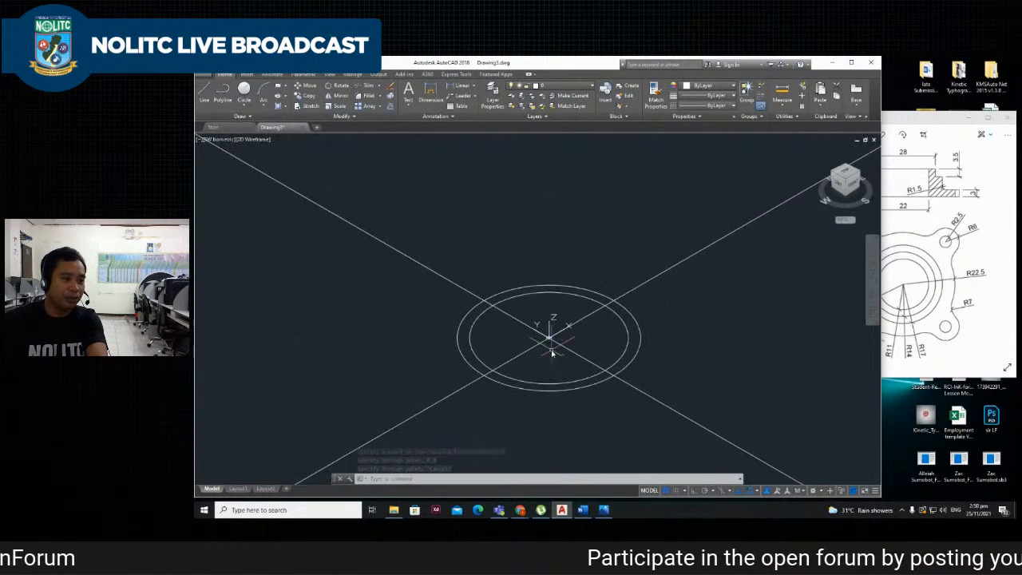
# Change the colour of both construction lines to Red in their properties, clear the selection and close the properties.
pyautogui.click(439, 277)
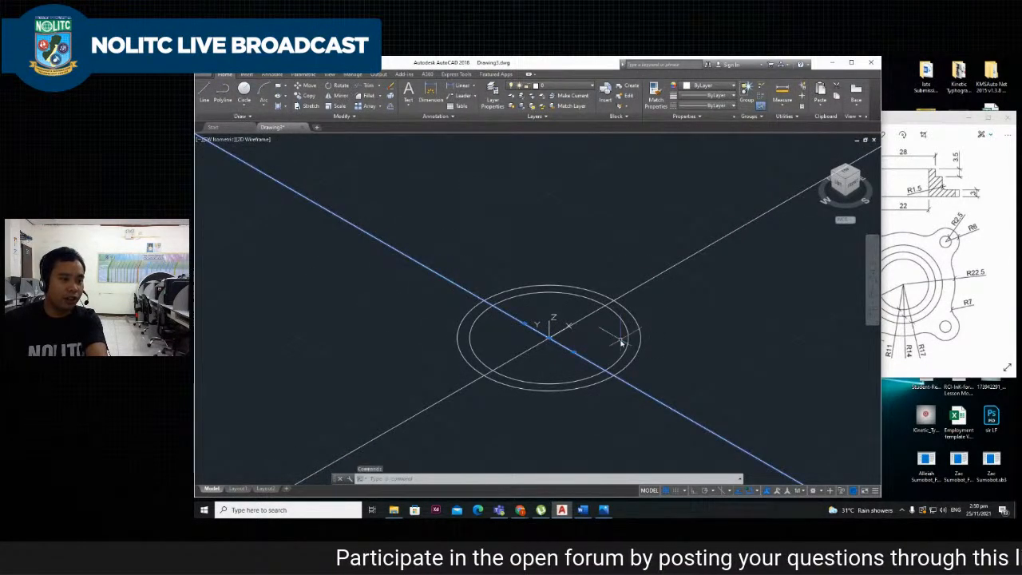
pyautogui.click(550, 242)
pyautogui.click(467, 277)
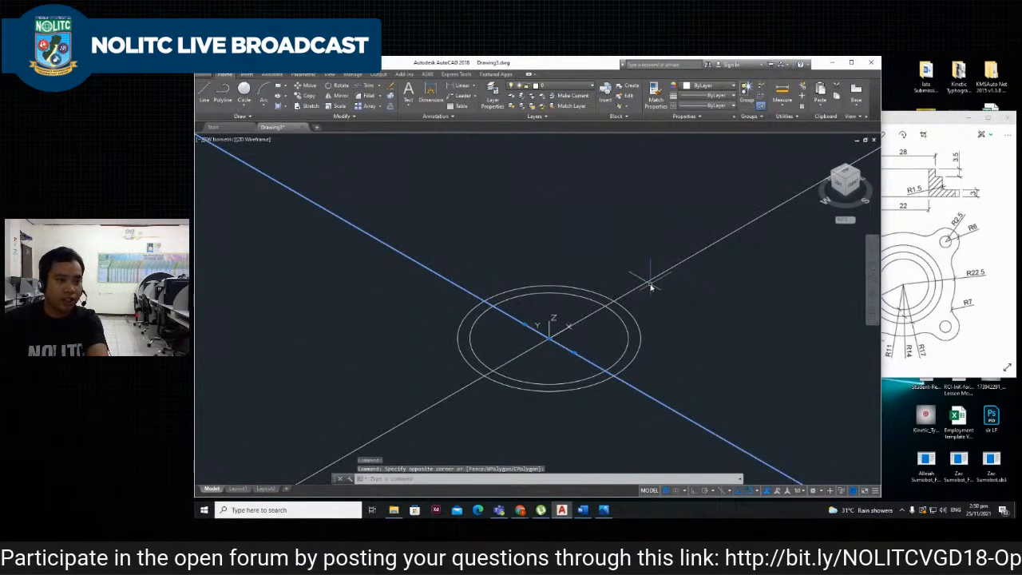
pyautogui.click(651, 281)
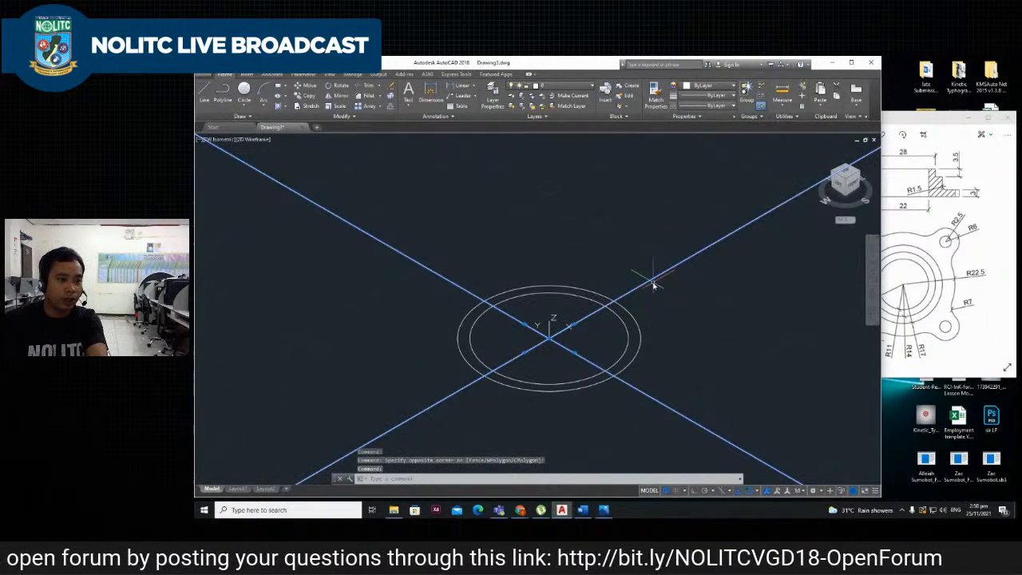
pyautogui.rightClick(652, 281)
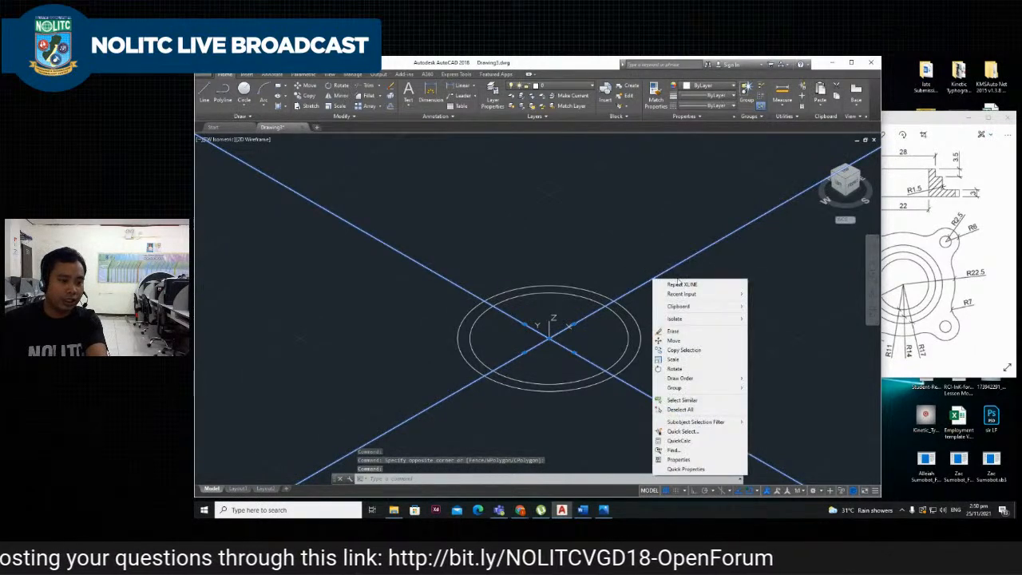
pyautogui.click(681, 460)
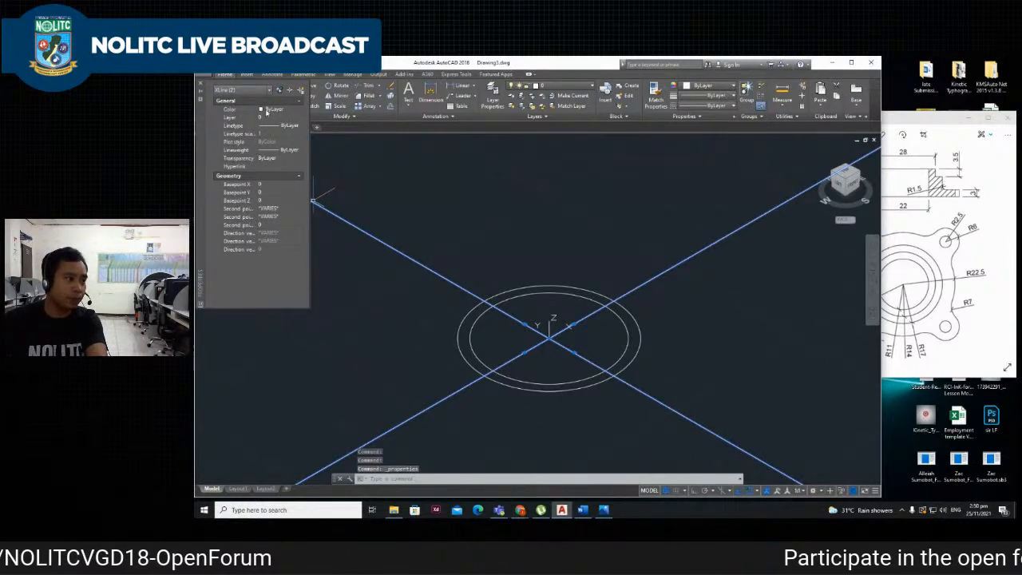
pyautogui.click(300, 109)
pyautogui.click(276, 126)
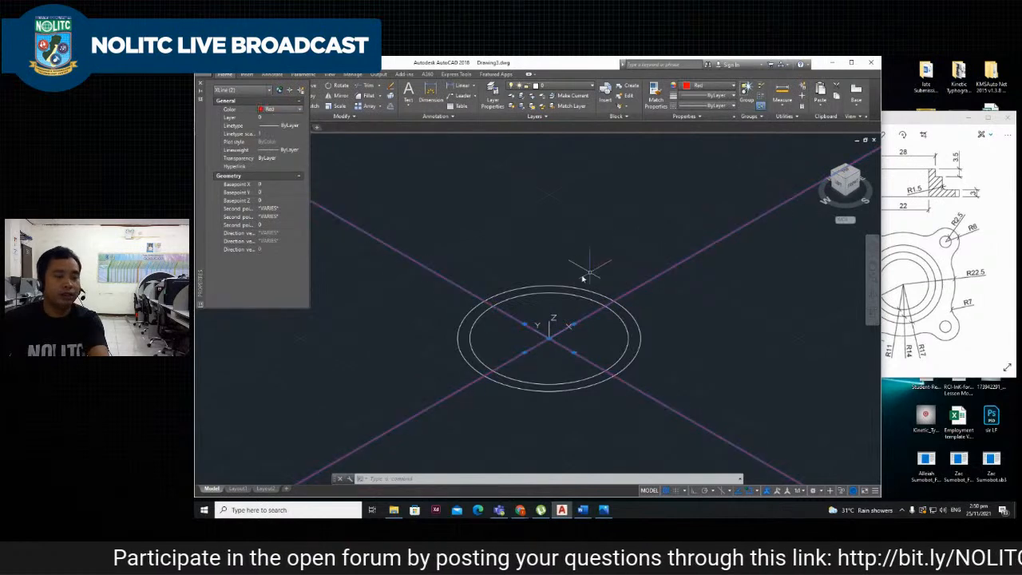
pyautogui.press('Escape')
pyautogui.scroll(2, 607, 293)
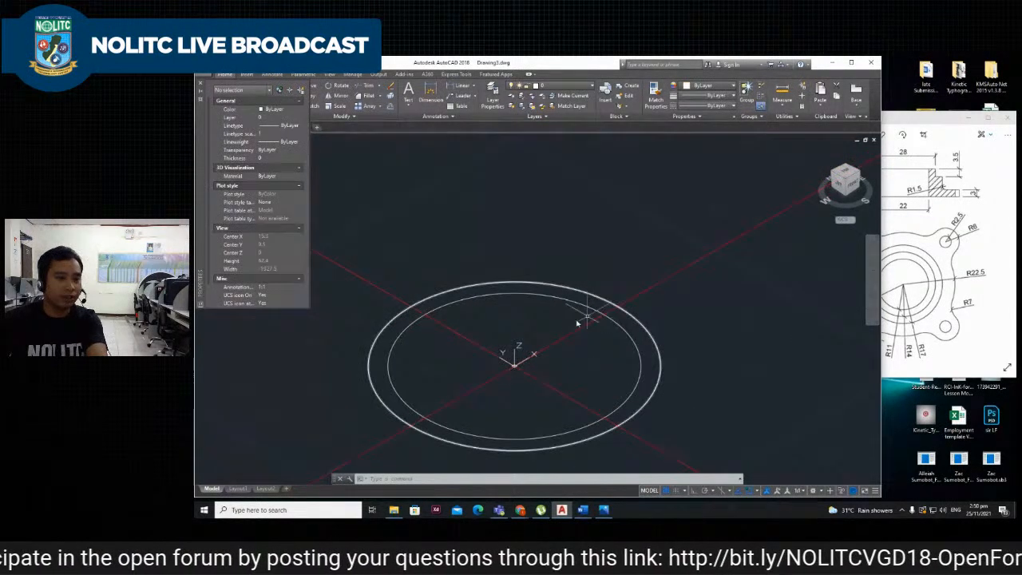
pyautogui.click(958, 271)
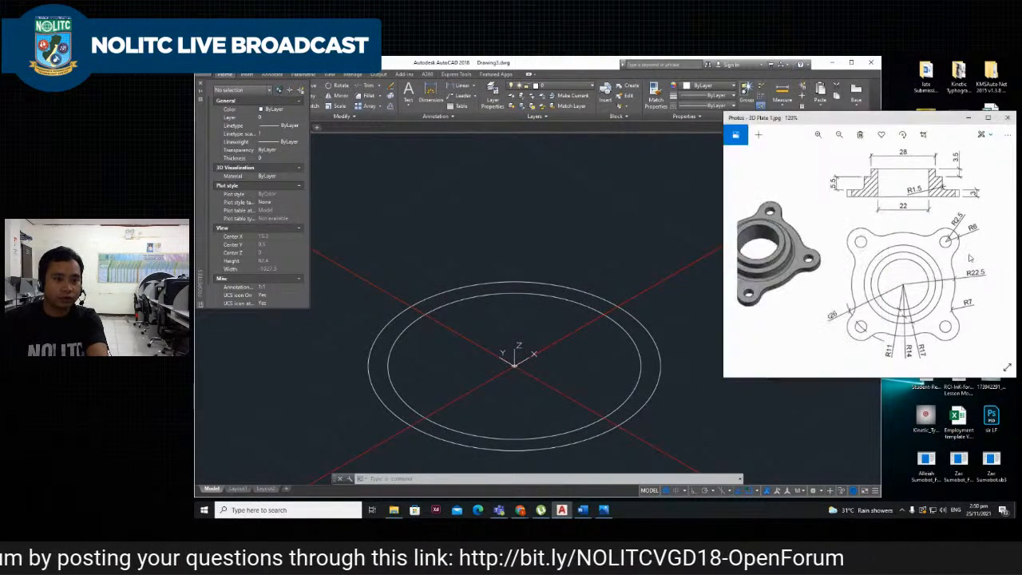
pyautogui.click(202, 86)
# Consult the 3D Plate 1.jpg reference drawing for the radii at the plate's corner lugs, and return to the AutoCAD drawing.
pyautogui.scroll(-2, 466, 285)
pyautogui.scroll(2, 425, 311)
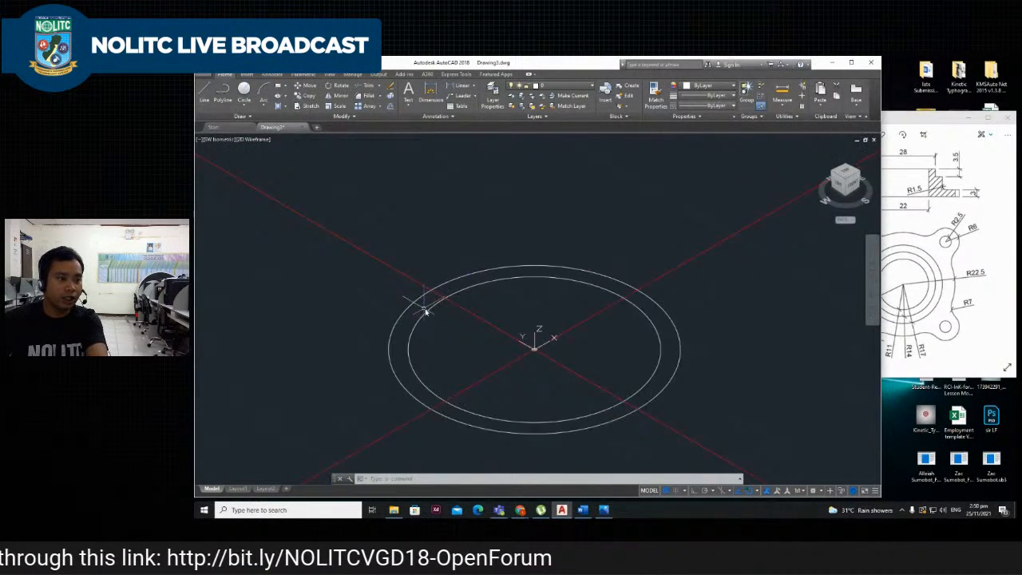
pyautogui.click(985, 251)
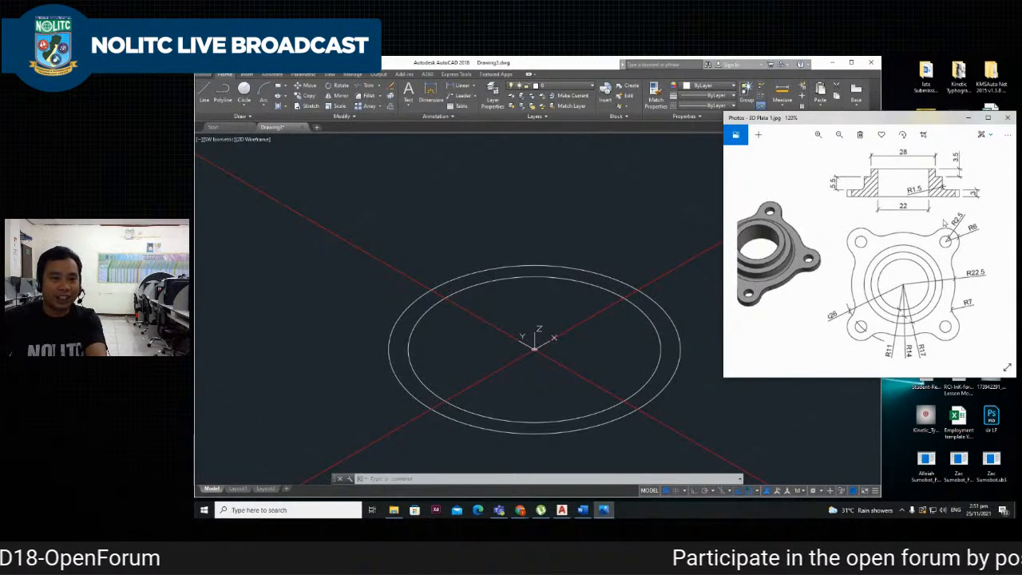
pyautogui.click(599, 254)
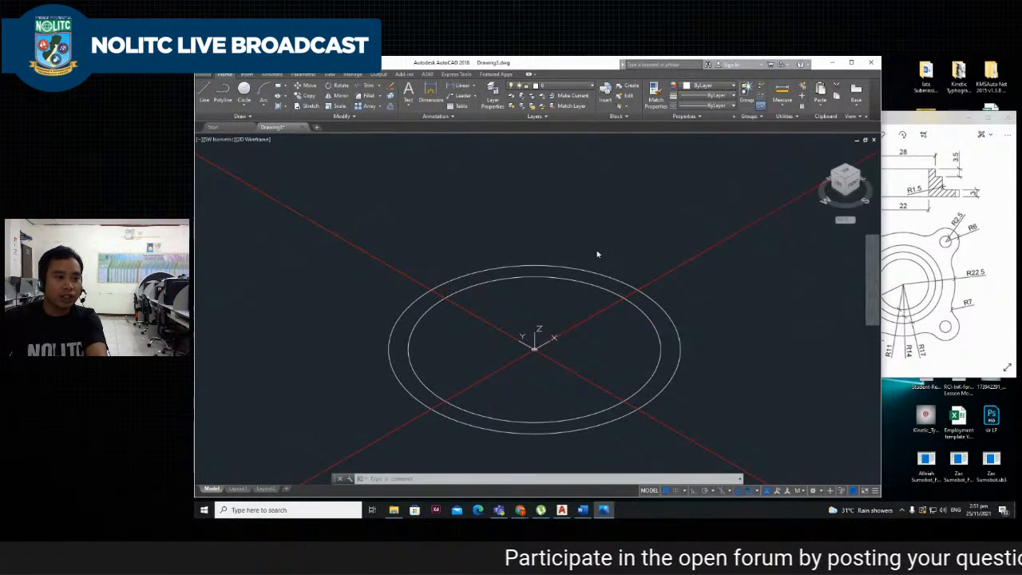
pyautogui.scroll(-2, 599, 254)
pyautogui.scroll(2, 601, 252)
pyautogui.scroll(-2, 605, 257)
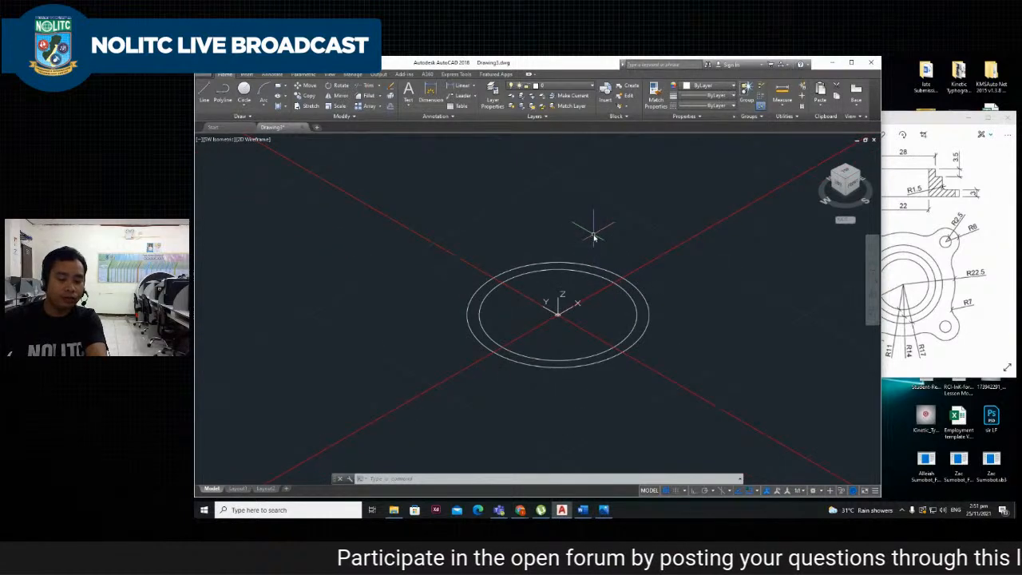
# Draw a circle of radius 6 centred where the radius 26 circle meets the horizontal construction line on the positive X side.
pyautogui.write('i')
pyautogui.press('BackSpace')
pyautogui.press('BackSpace')
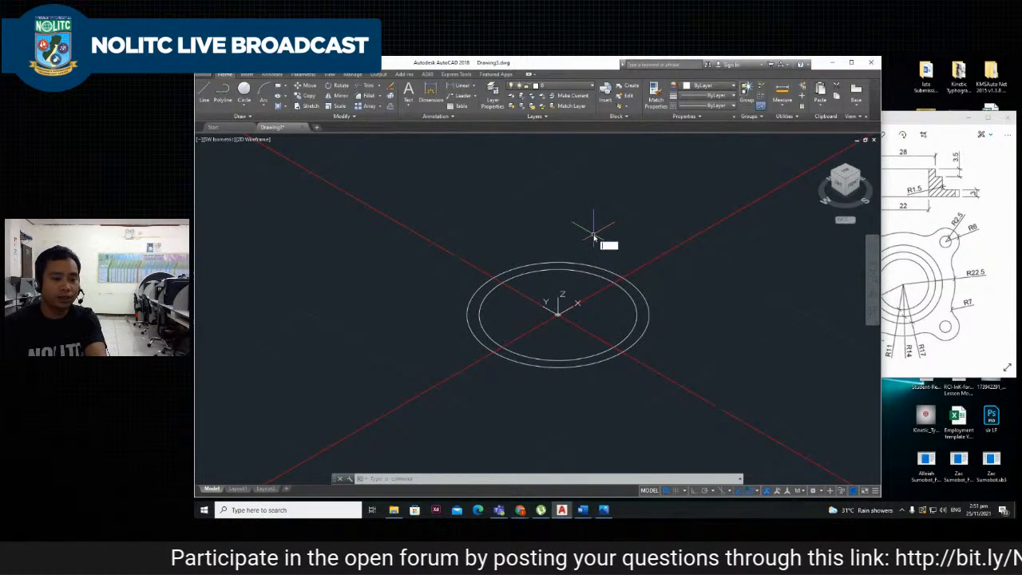
pyautogui.write('ci')
pyautogui.press('Return')
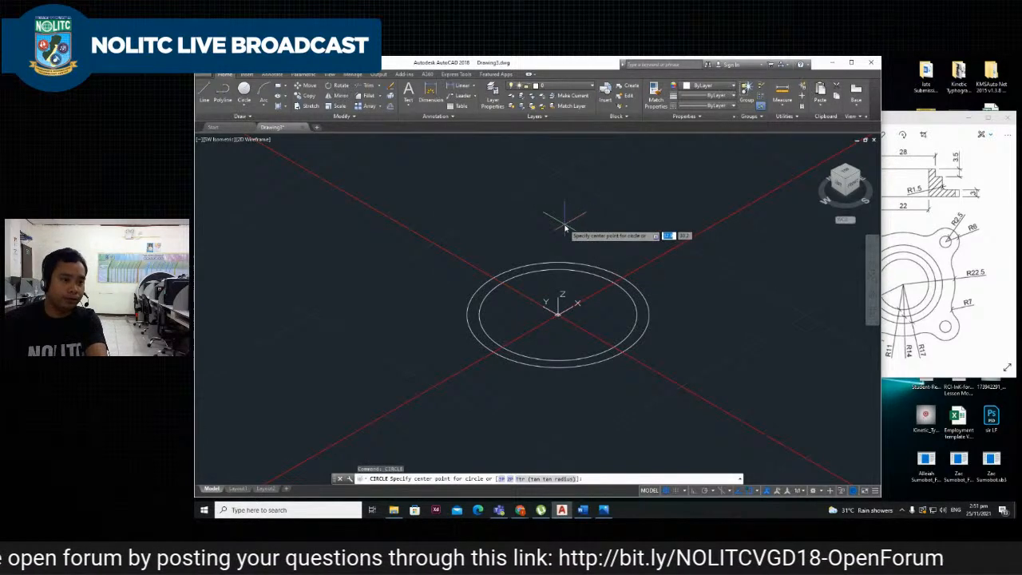
pyautogui.scroll(2, 631, 277)
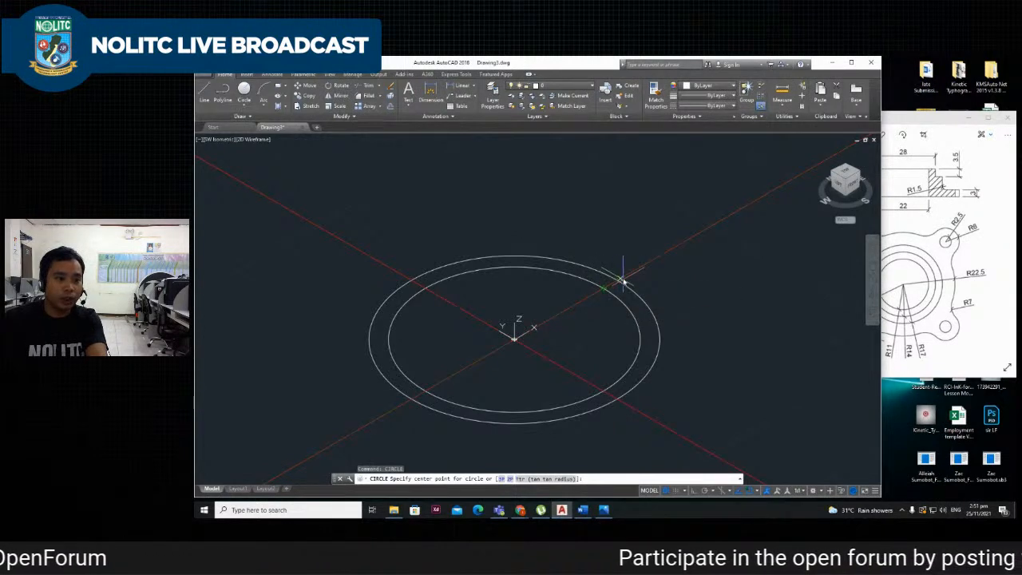
pyautogui.click(934, 227)
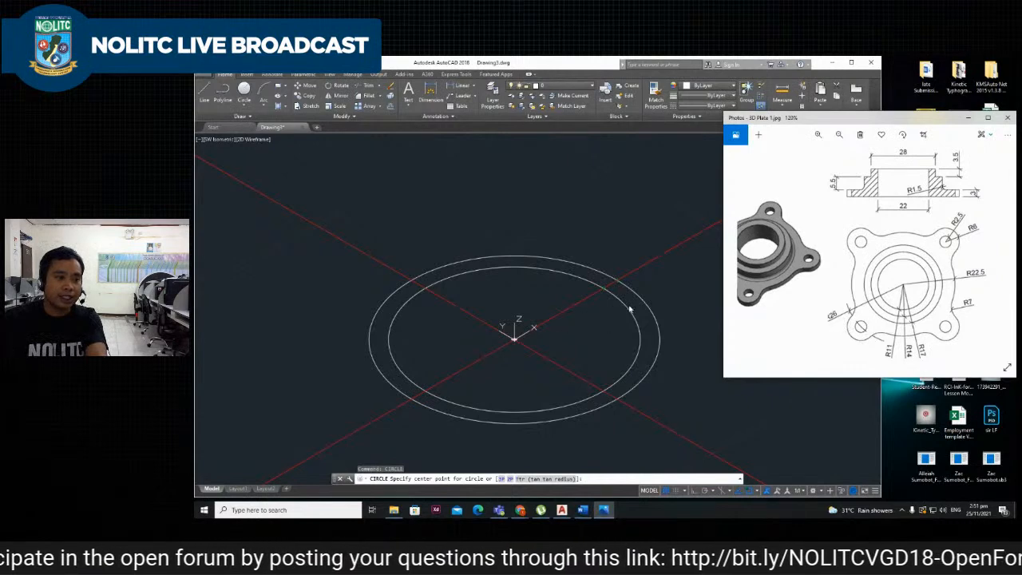
pyautogui.click(659, 288)
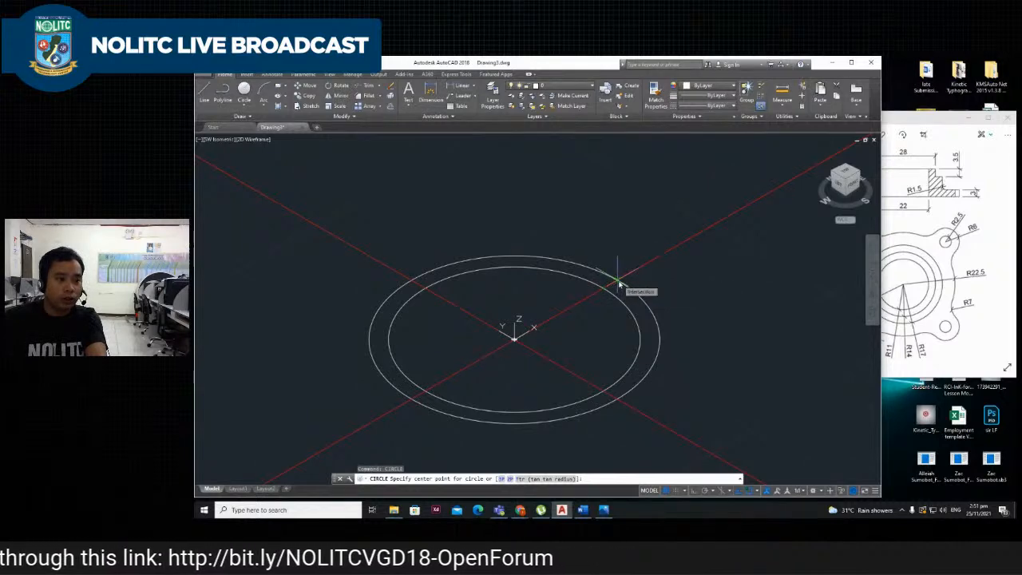
pyautogui.click(619, 282)
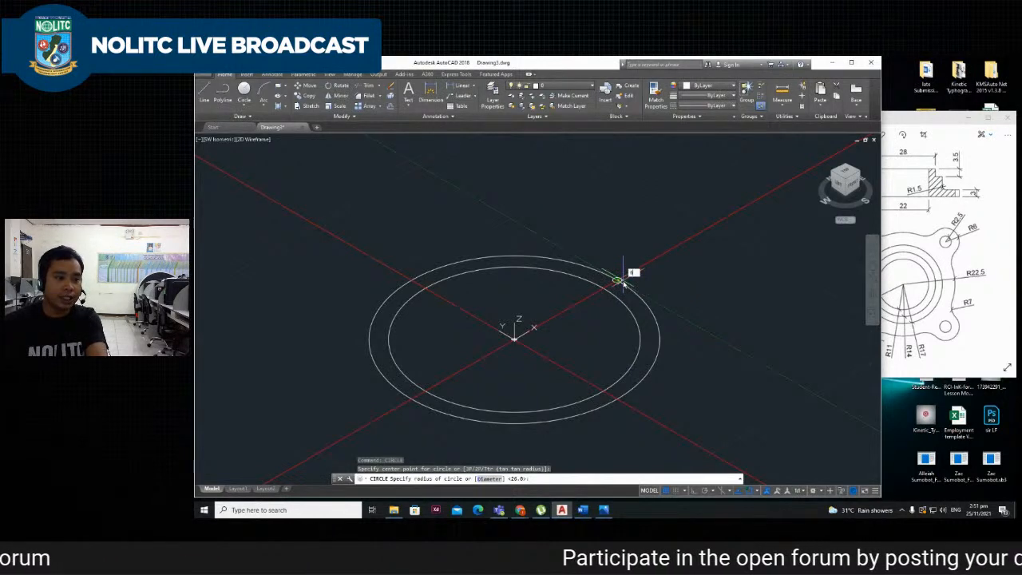
pyautogui.write('4')
pyautogui.press('Return')
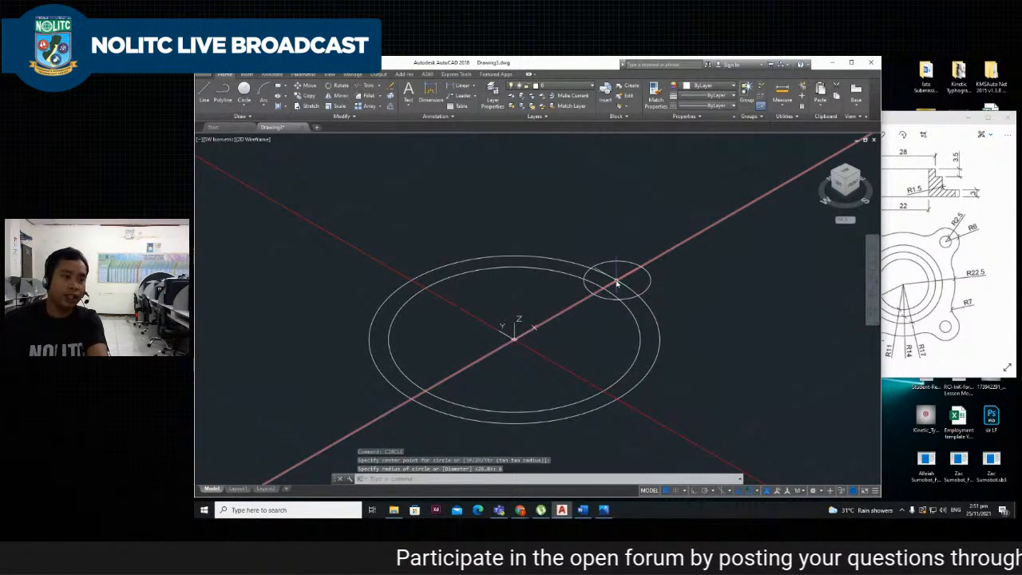
# Open the list of object snap modes to check which ones are enabled.
pyautogui.scroll(2, 654, 315)
pyautogui.scroll(-4, 655, 318)
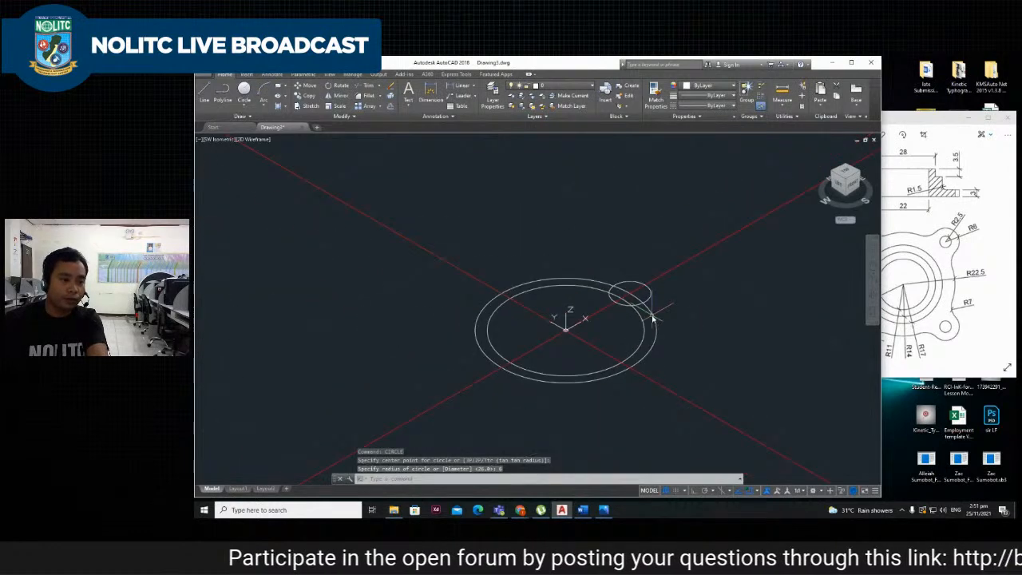
pyautogui.scroll(4, 655, 283)
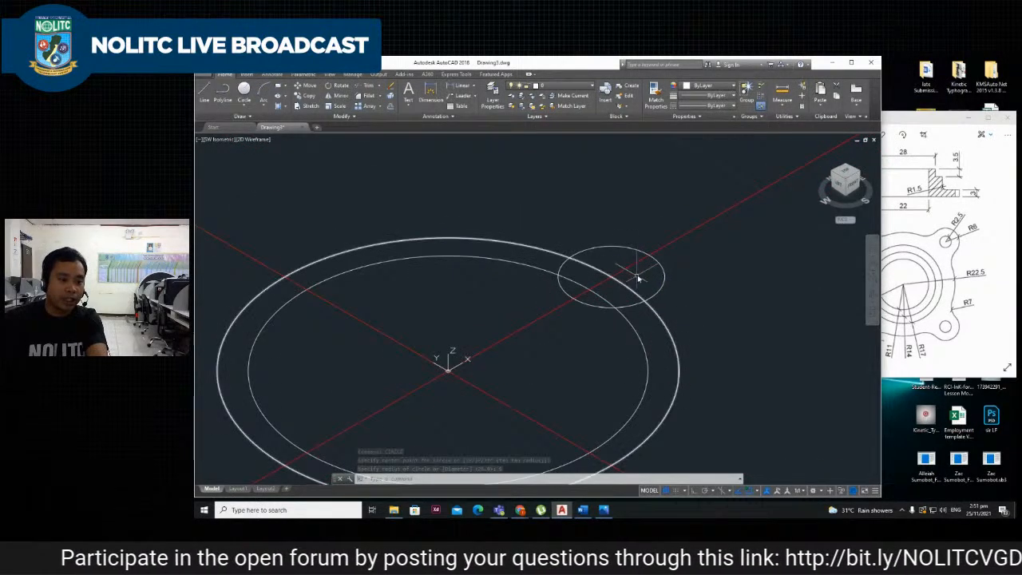
pyautogui.click(757, 493)
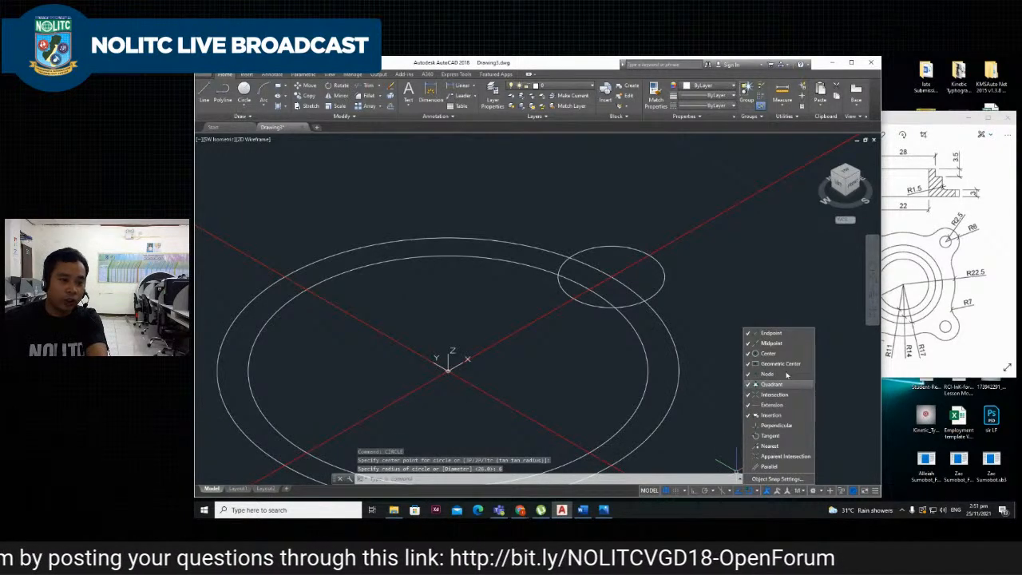
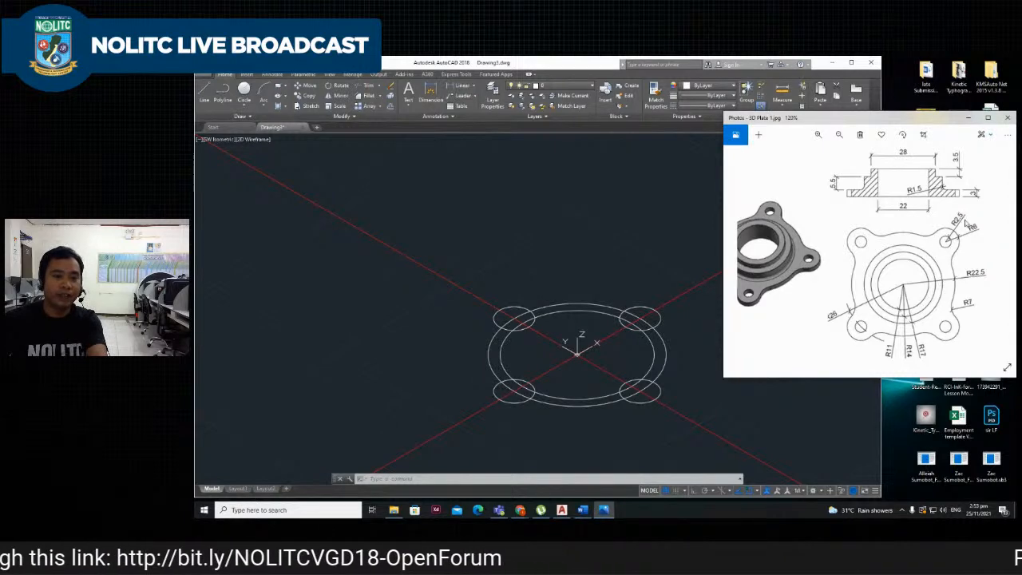
# Draw a circle of radius 2.6 at the centre of the radius 6 lug circle on the positive X side.
pyautogui.click(685, 330)
pyautogui.scroll(2, 682, 320)
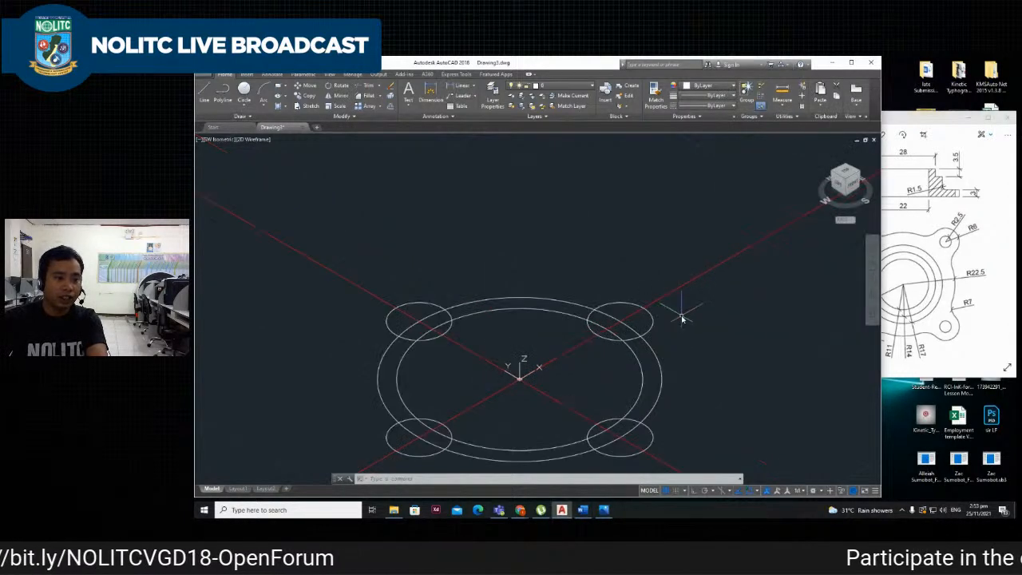
pyautogui.press('Escape')
pyautogui.press('Escape')
pyautogui.write('c')
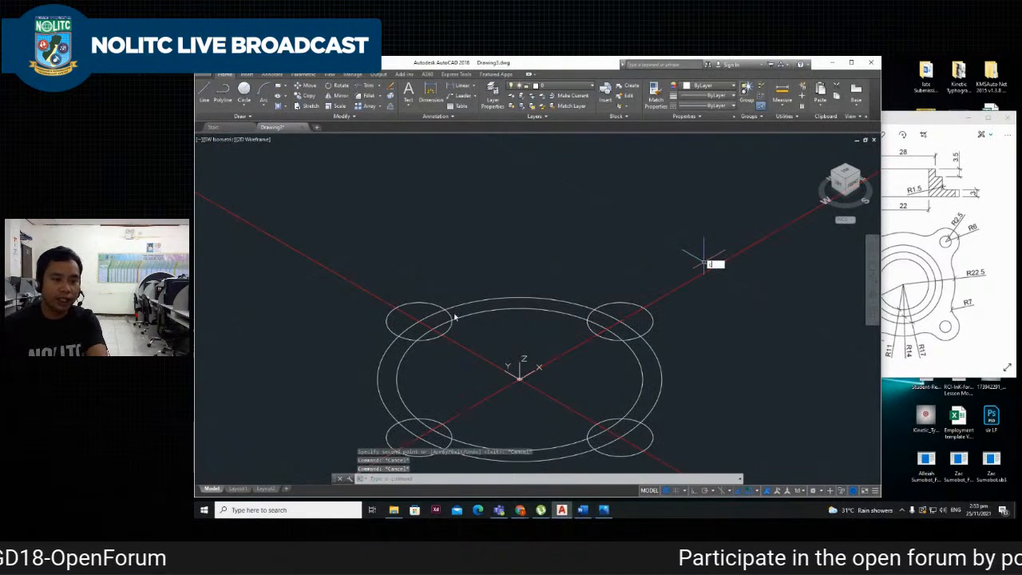
pyautogui.write('ir')
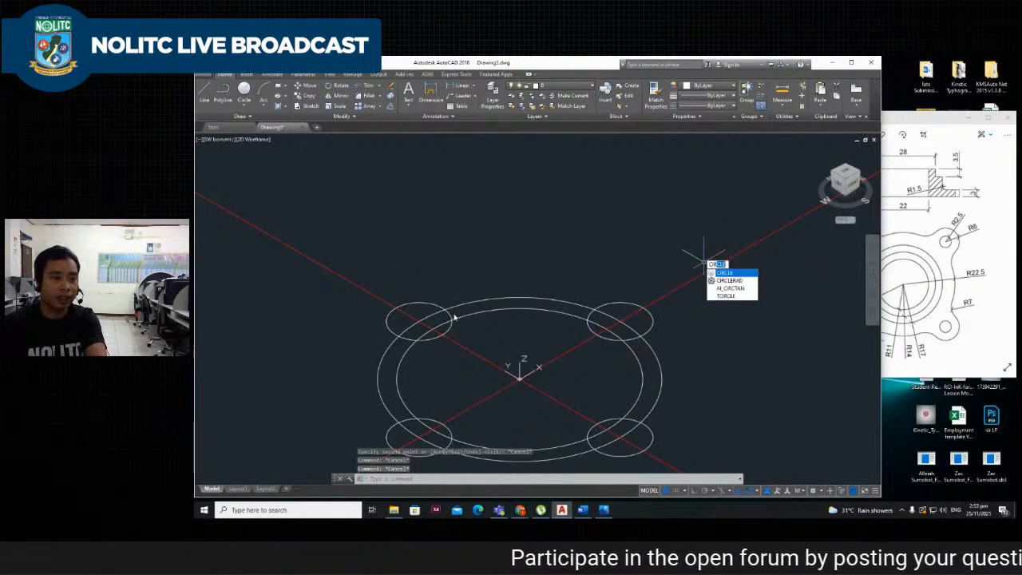
pyautogui.press('Return')
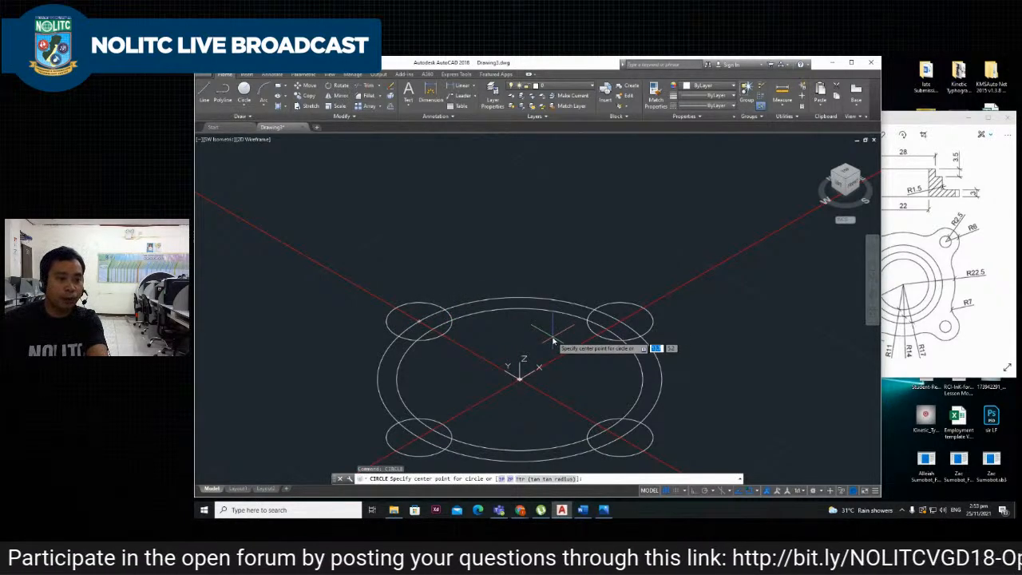
pyautogui.click(622, 325)
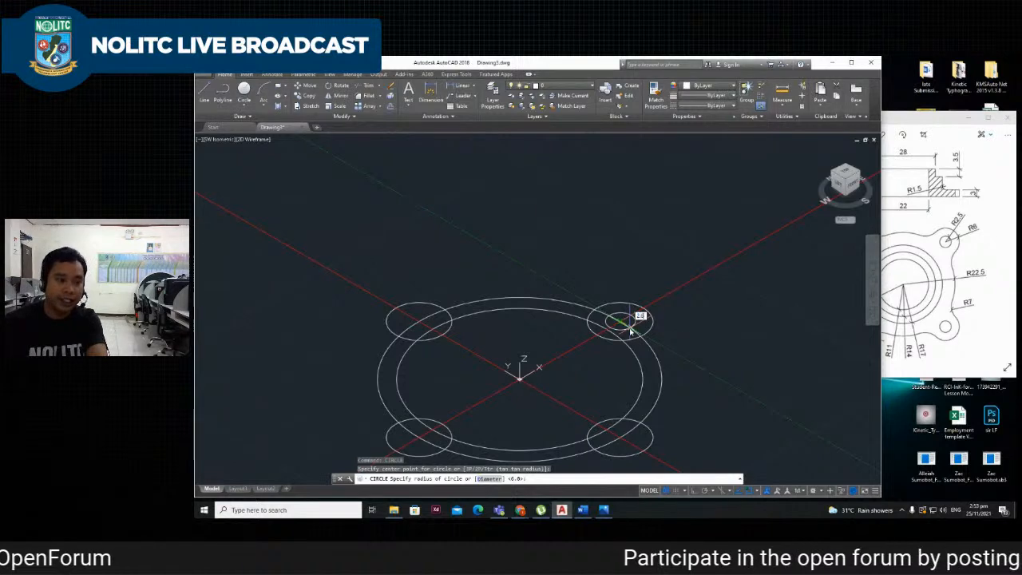
pyautogui.press('Return')
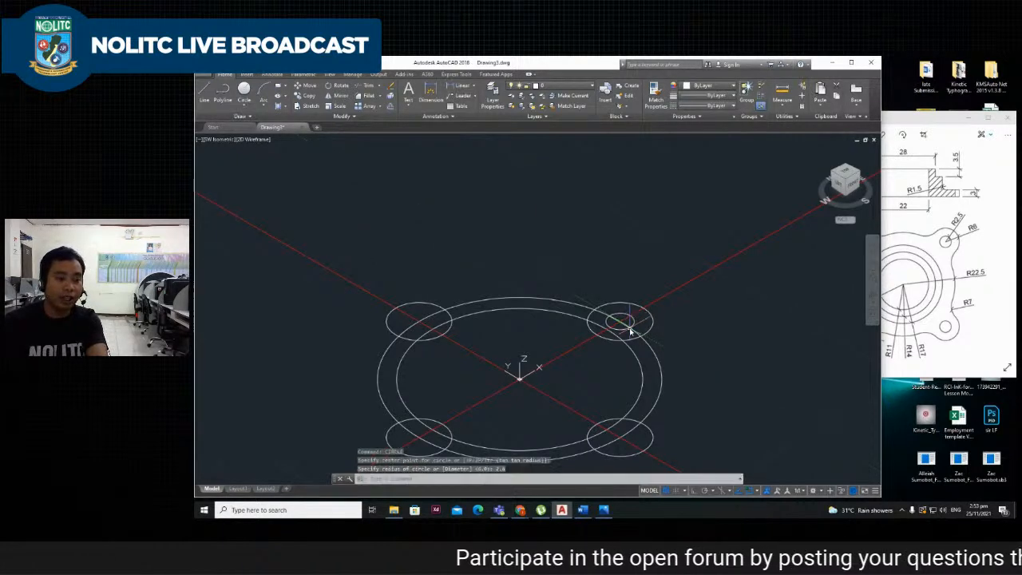
# Add a radius dimension to the small inner circle of the positive X lug, placed outside the lug.
pyautogui.scroll(2, 677, 338)
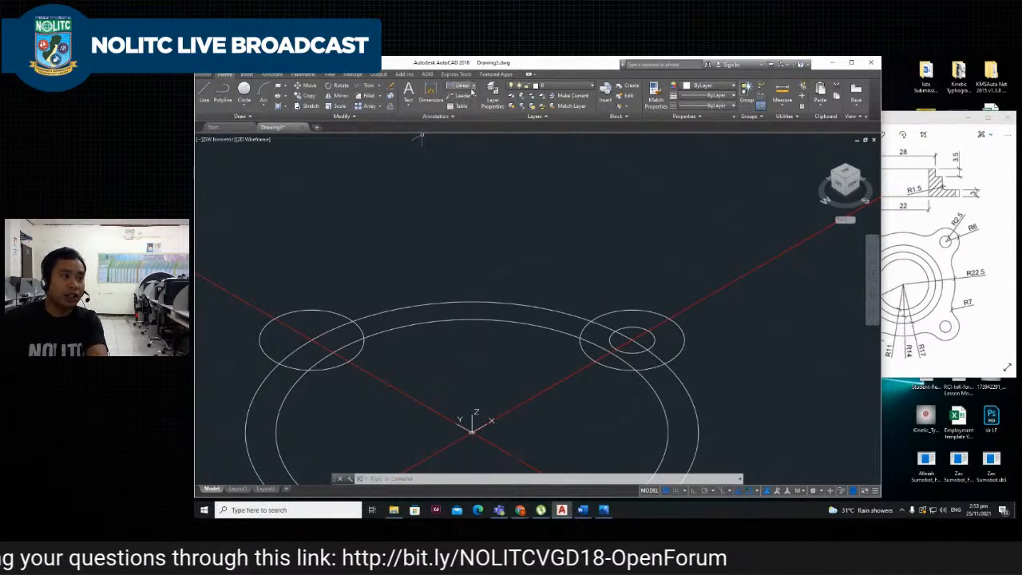
pyautogui.click(474, 88)
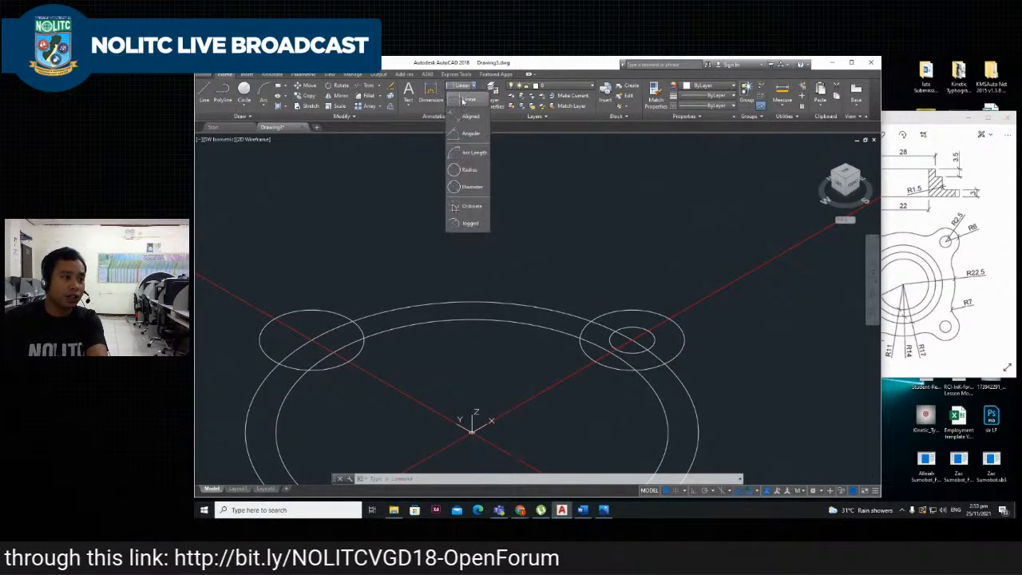
pyautogui.click(467, 173)
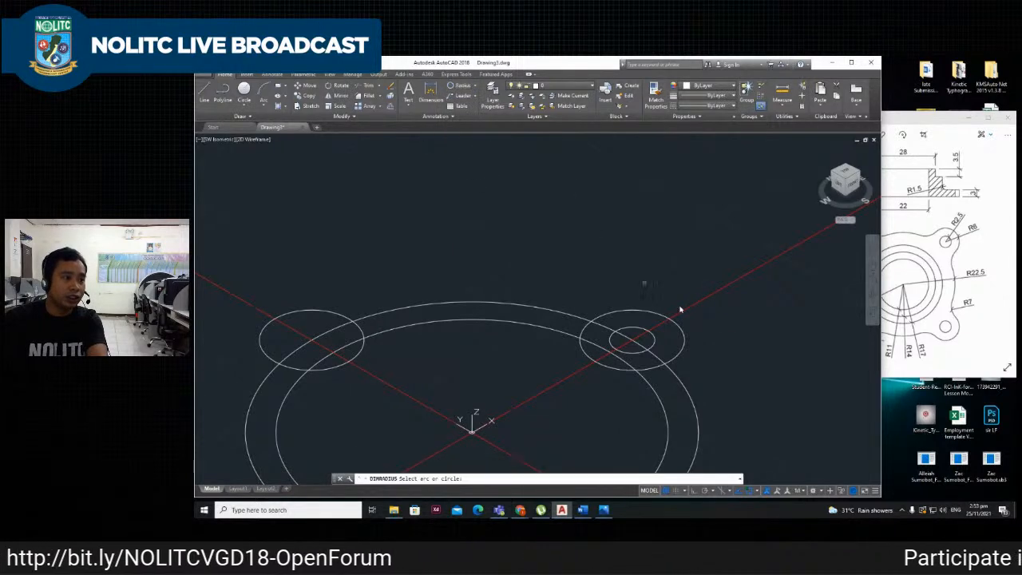
pyautogui.click(656, 344)
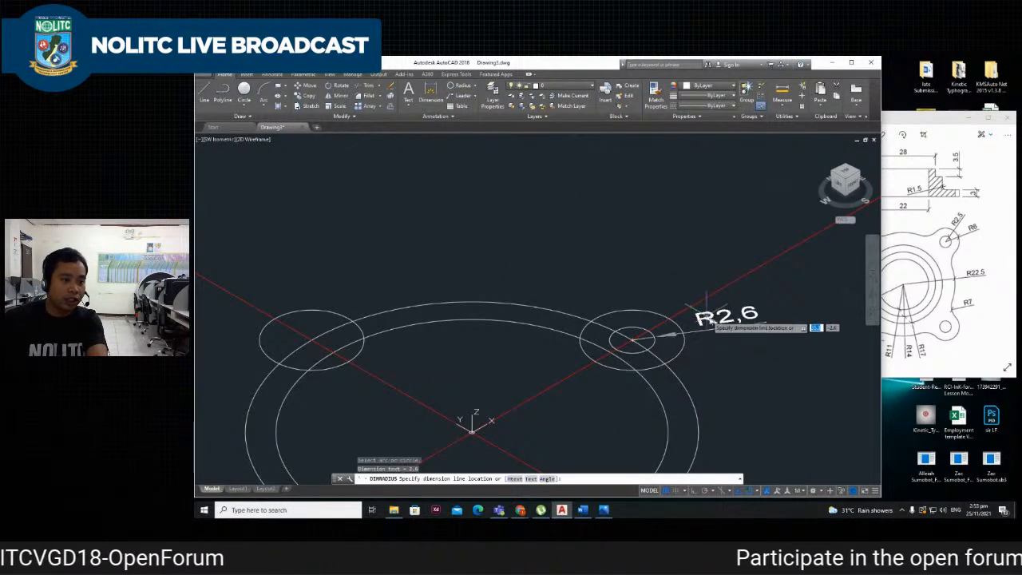
pyautogui.click(767, 331)
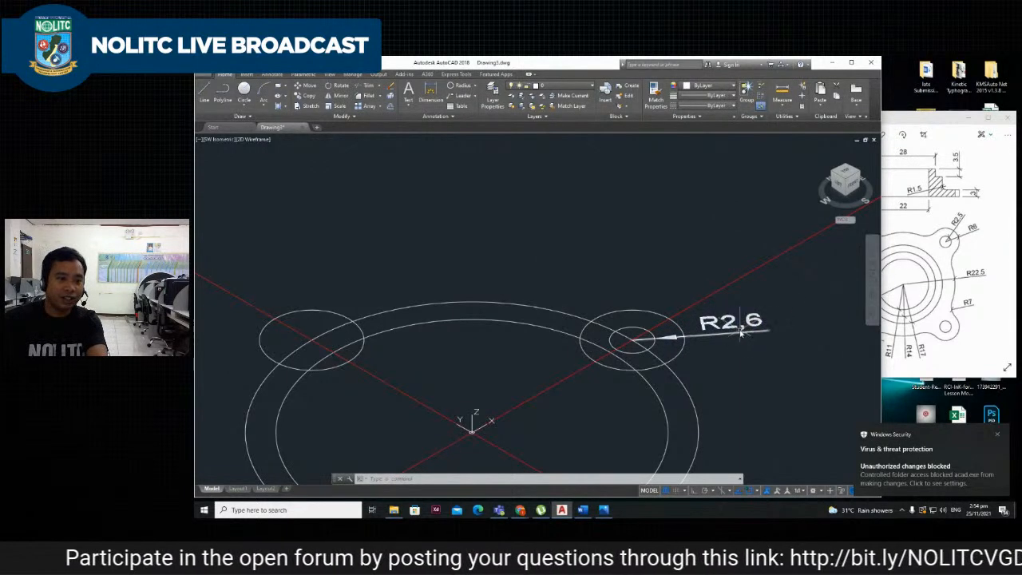
pyautogui.scroll(-1, 573, 311)
pyautogui.scroll(1, 559, 342)
pyautogui.scroll(-2, 564, 344)
pyautogui.scroll(1, 519, 388)
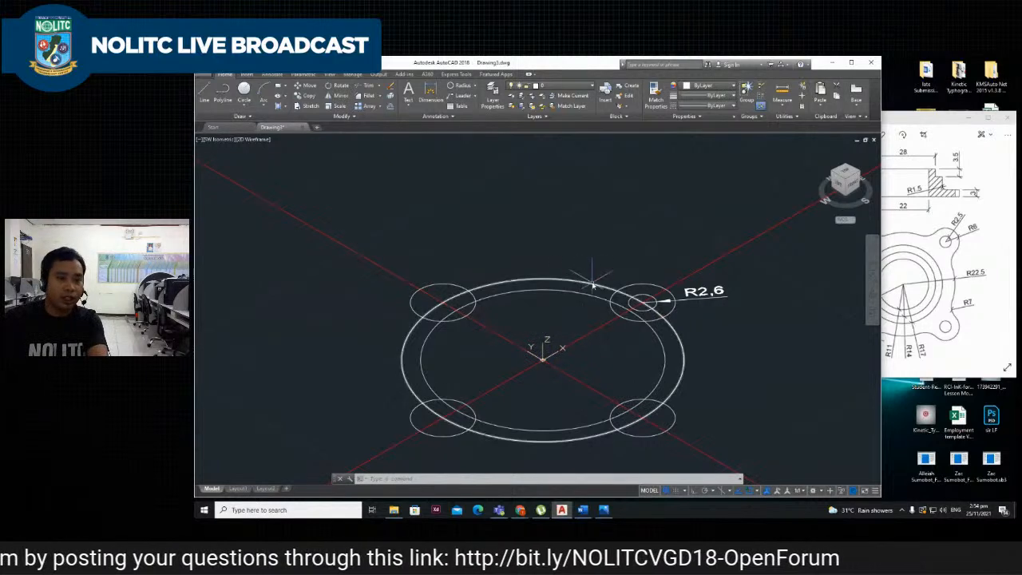
# Set the length precision of the drawing units to 0 and accept the settings.
pyautogui.write('UNI')
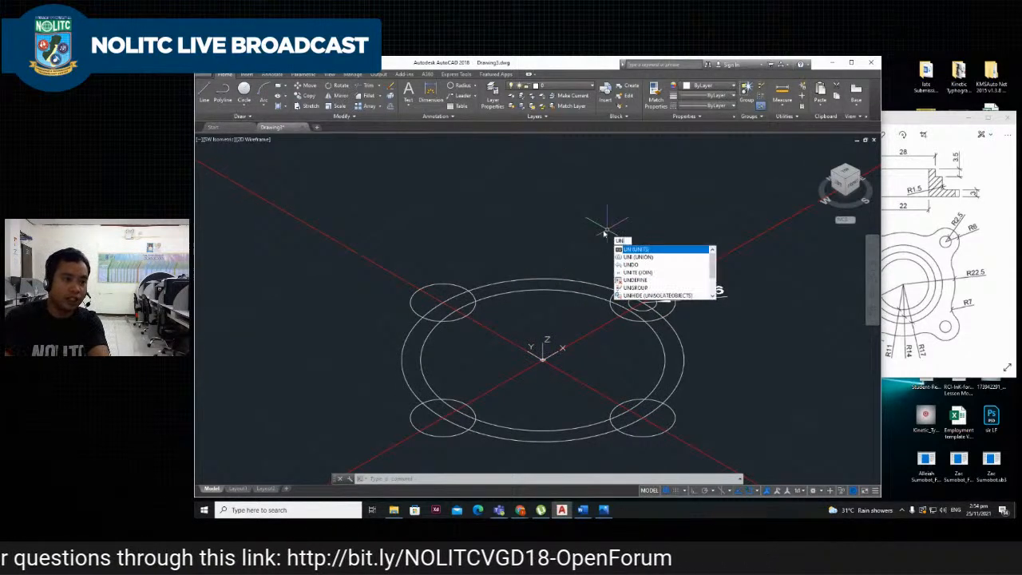
pyautogui.press('Return')
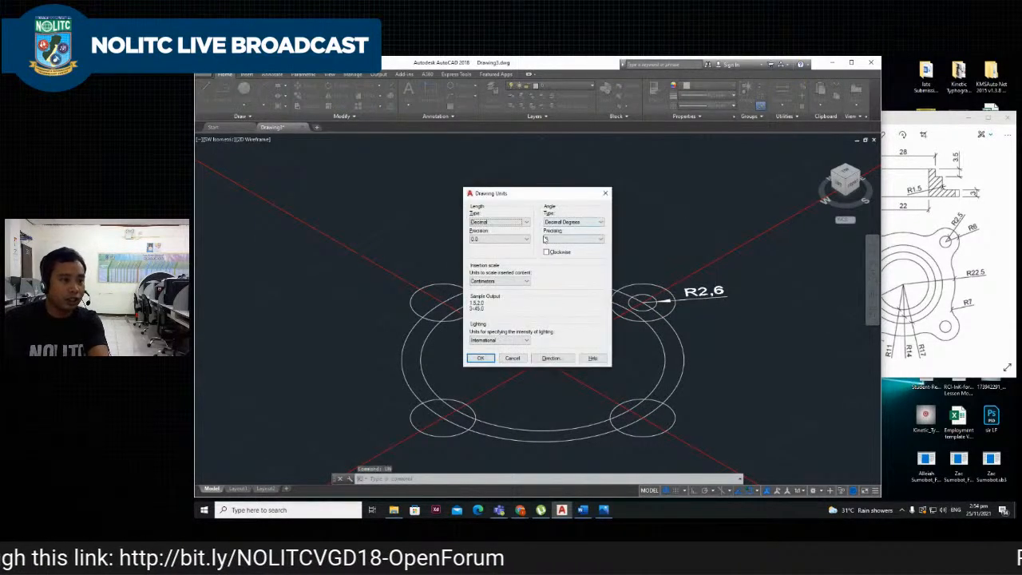
pyautogui.click(484, 243)
pyautogui.click(499, 247)
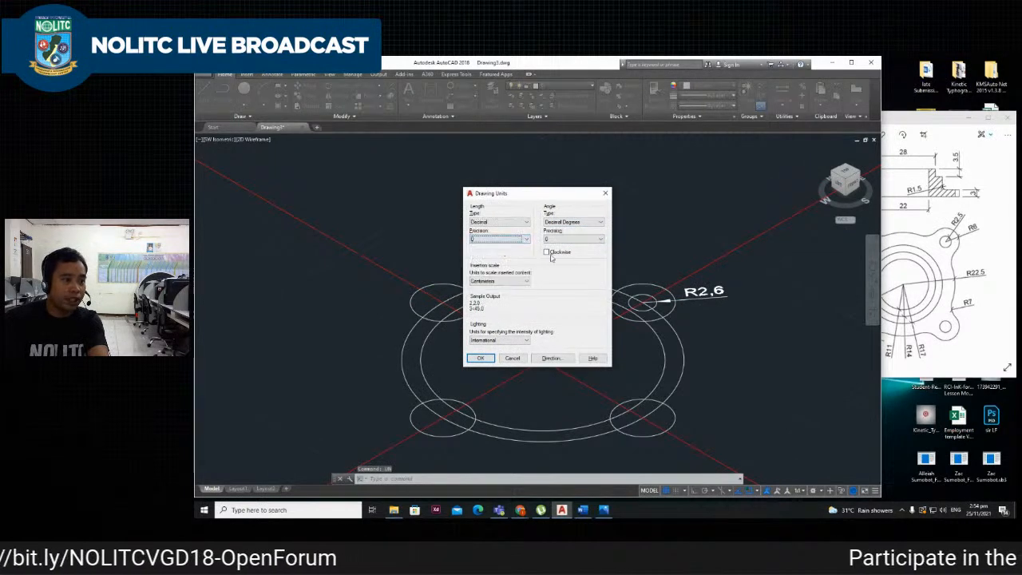
pyautogui.click(480, 358)
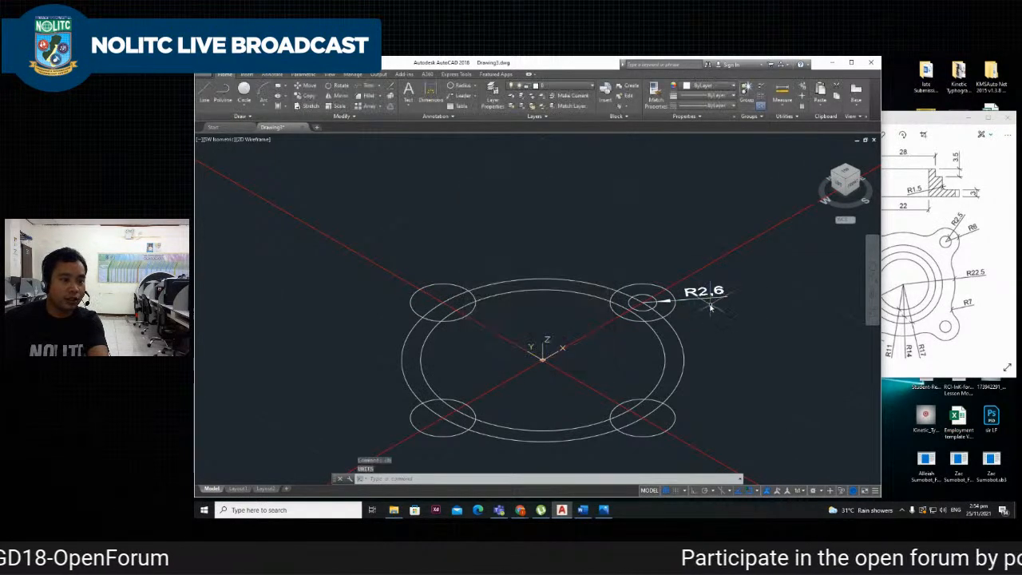
# Delete the small inner circle of the lug on the positive X side.
pyautogui.scroll(3, 715, 289)
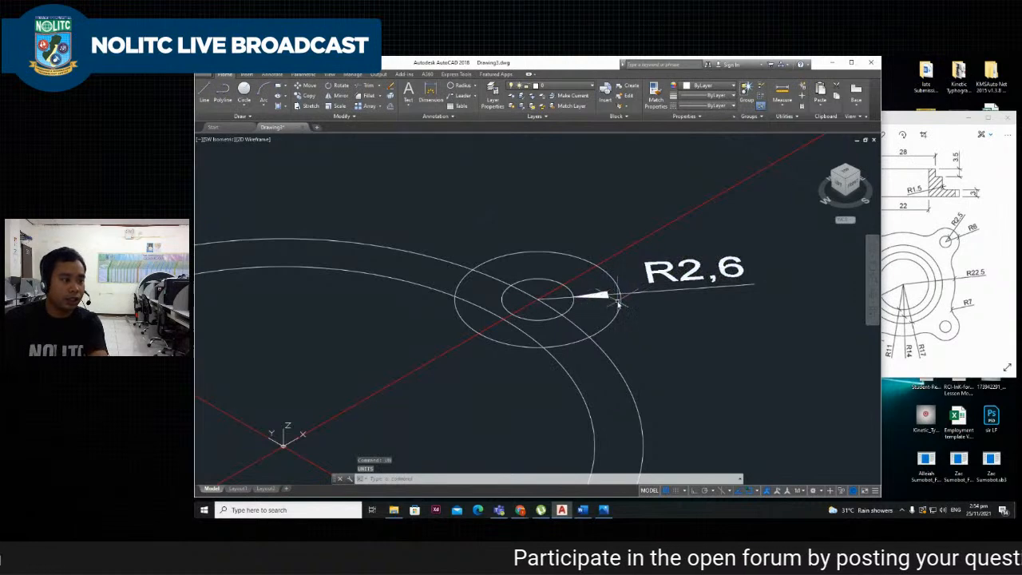
pyautogui.click(569, 311)
pyautogui.press('Delete')
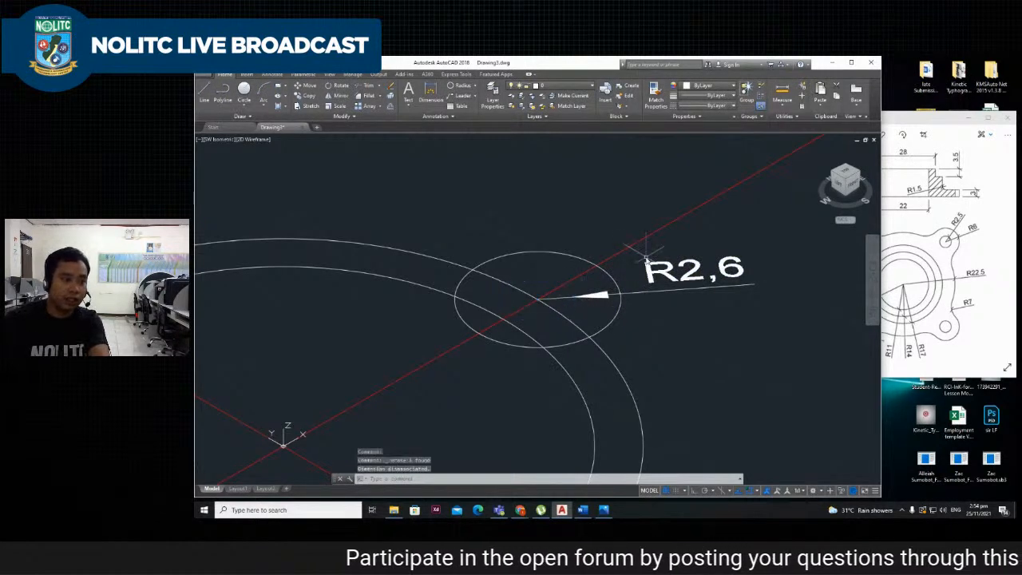
# Draw a circle of radius 2.5 centred inside the radius 6 lug circle on the positive X side.
pyautogui.write('c')
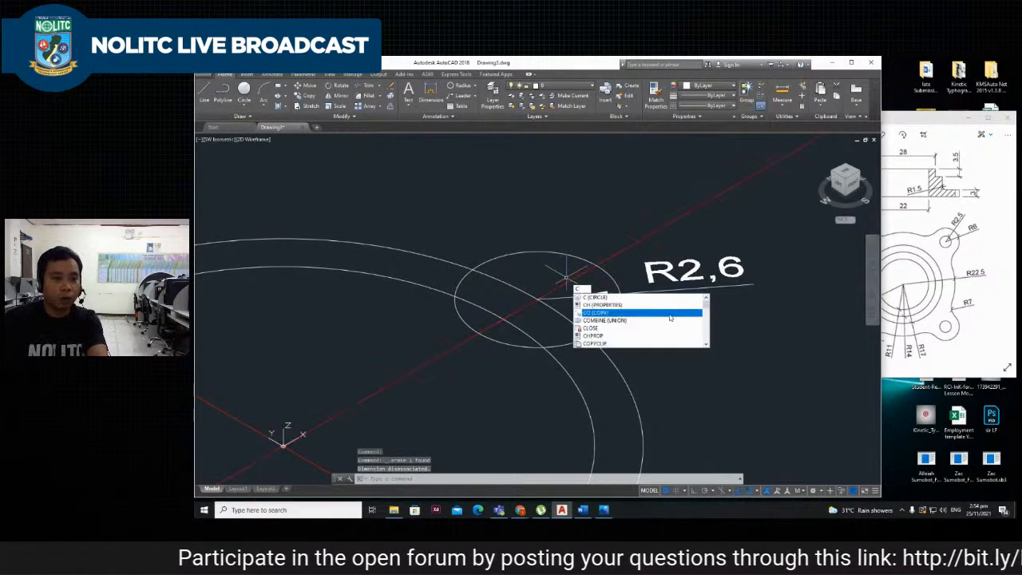
pyautogui.press('Return')
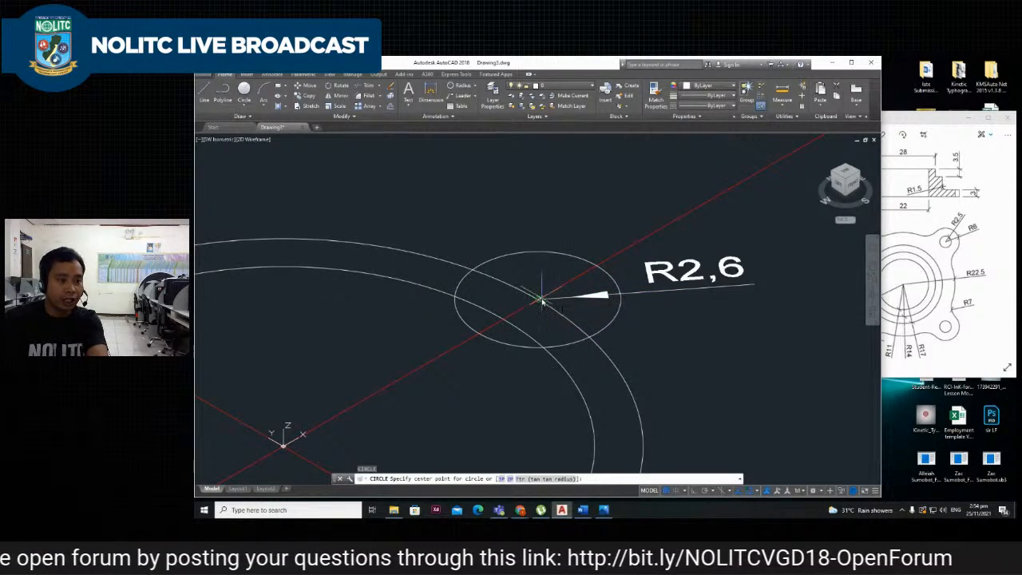
pyautogui.click(538, 301)
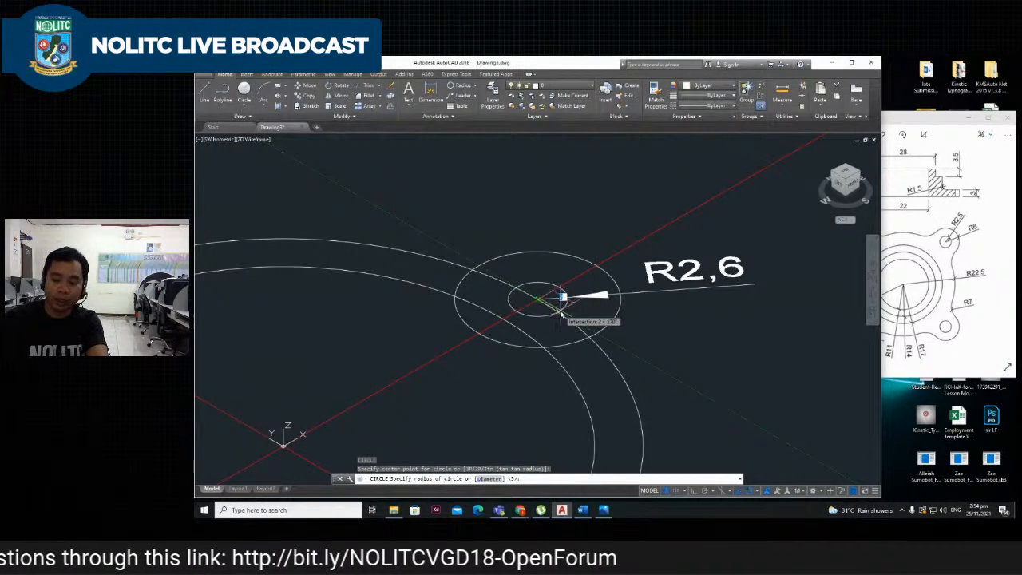
pyautogui.write('2.5')
pyautogui.press('Return')
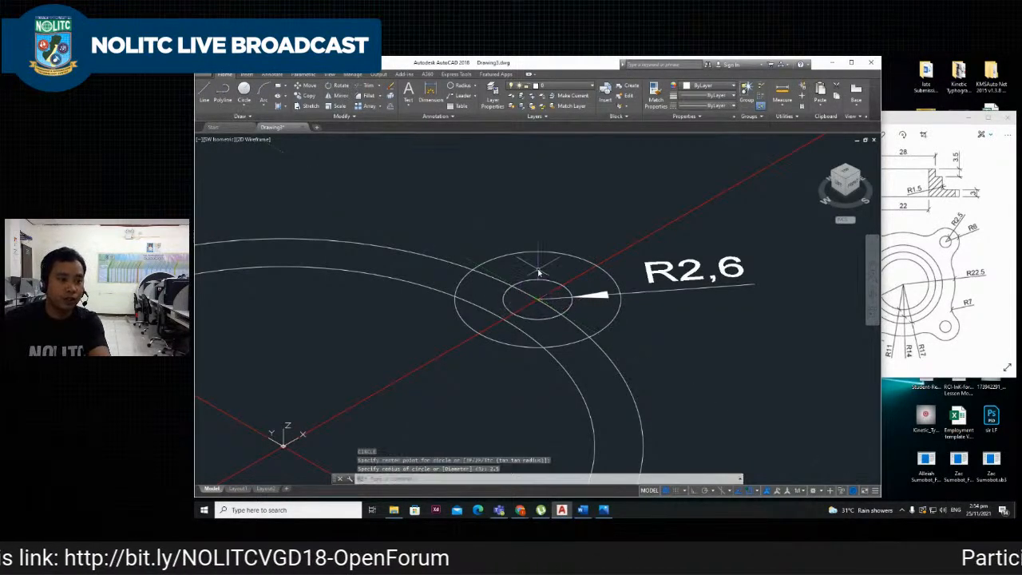
# Delete the leftover R2,6 radius dimension beside the positive X lug.
pyautogui.write('e')
pyautogui.press('Escape')
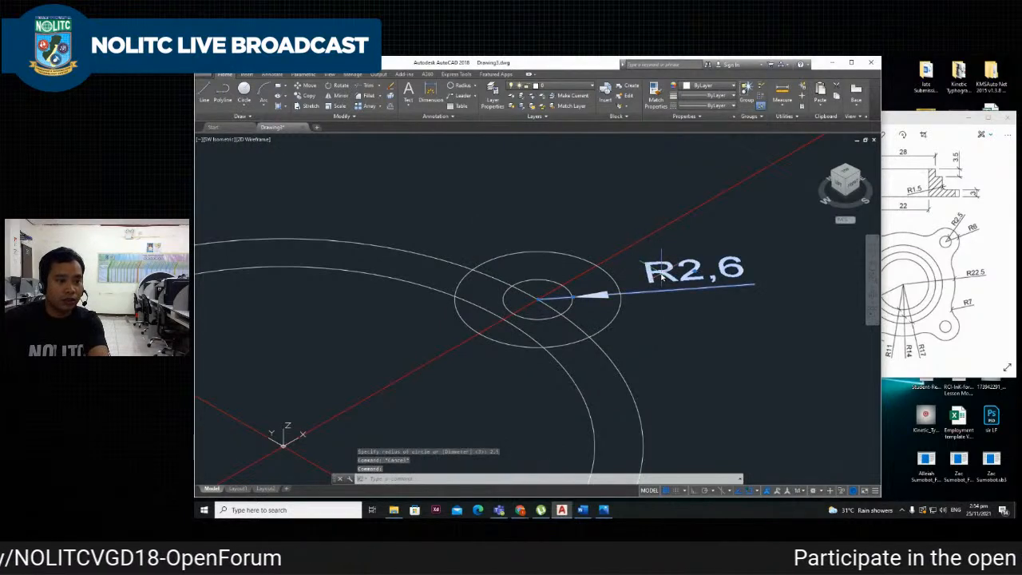
pyautogui.click(670, 273)
pyautogui.press('Delete')
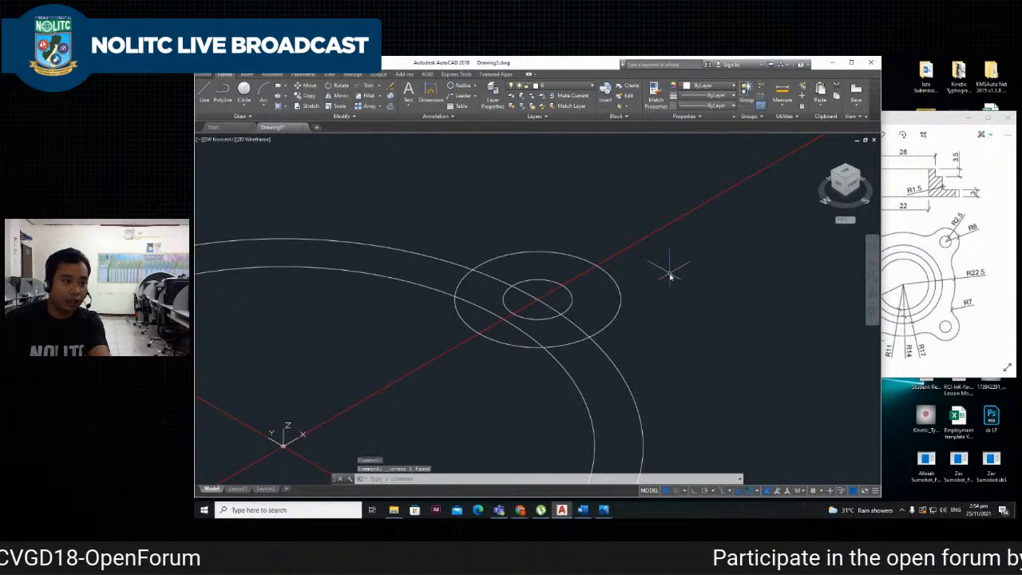
# Dimension the radius of the inner hole circle at the positive X lug, placing the text outside the lug.
pyautogui.click(459, 85)
pyautogui.click(571, 301)
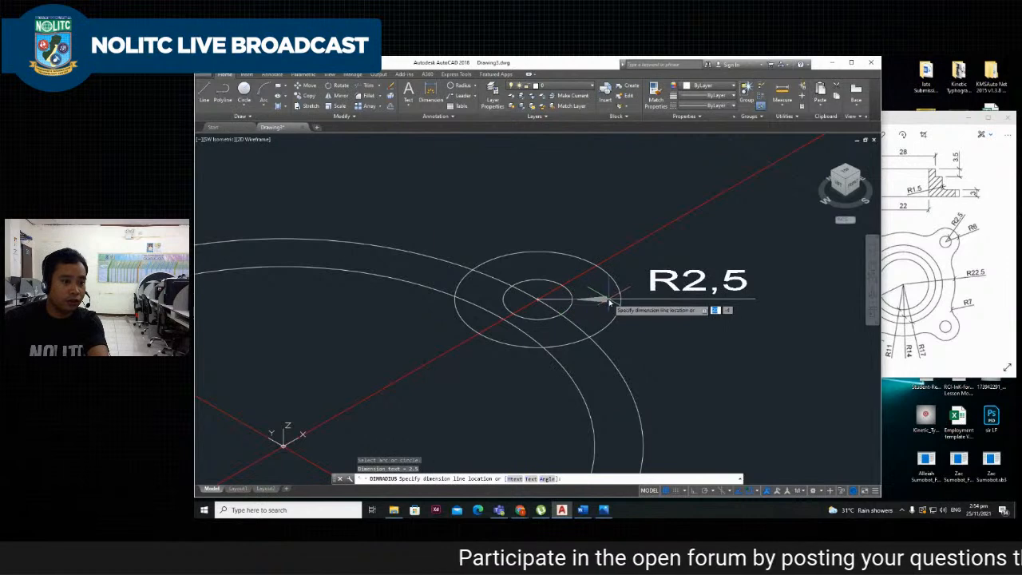
pyautogui.click(732, 304)
pyautogui.scroll(-2, 645, 319)
pyautogui.scroll(2, 634, 331)
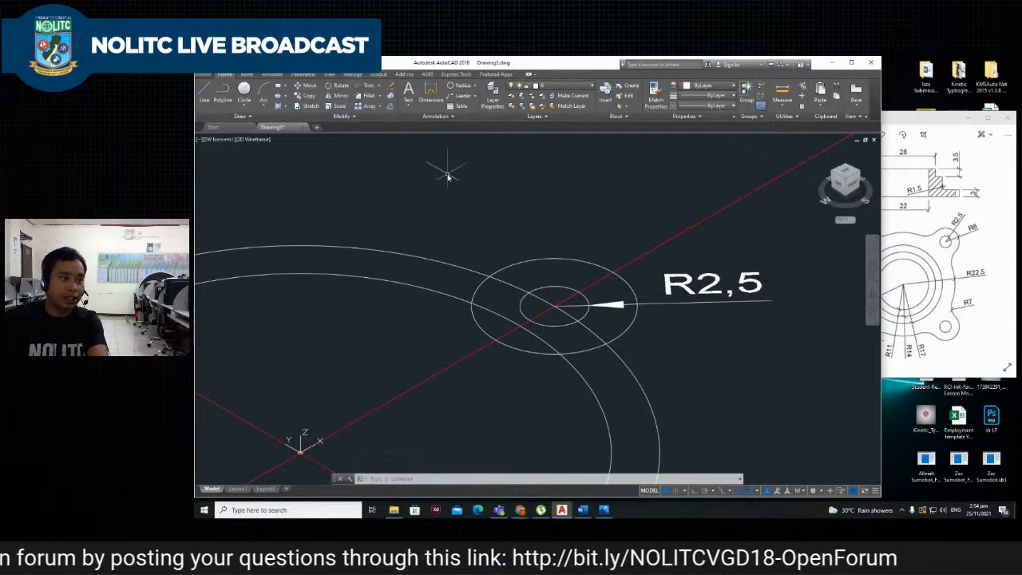
# Dimension the radius of the outer lug circle on the positive X side, placing it just below the hole's radius dimension.
pyautogui.click(464, 86)
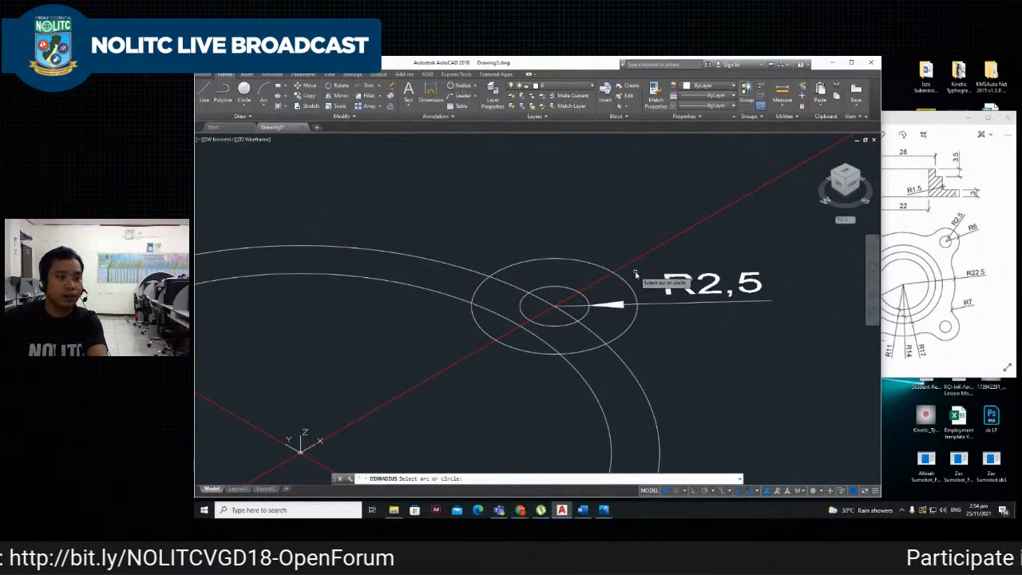
pyautogui.click(632, 329)
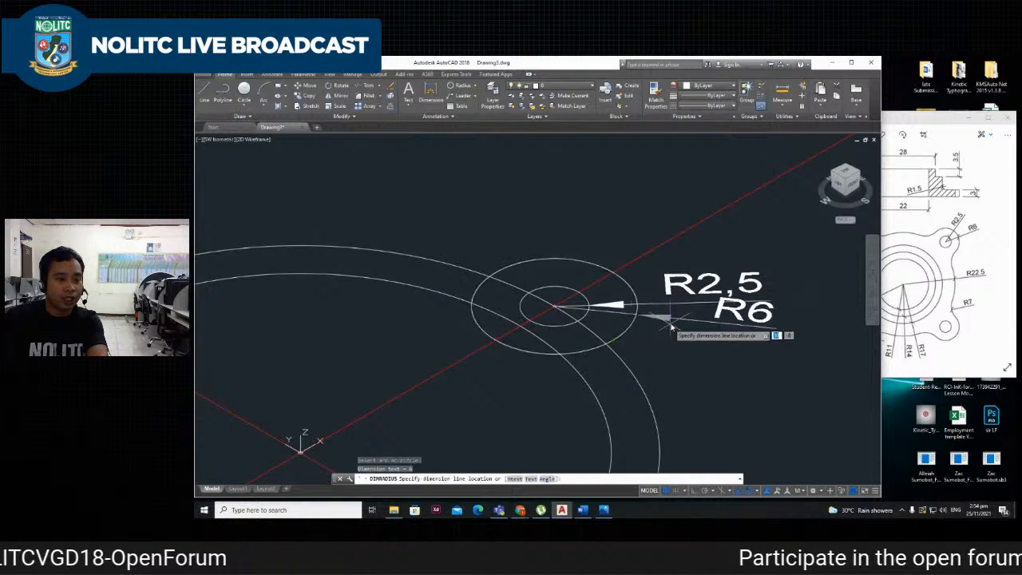
pyautogui.scroll(-3, 659, 328)
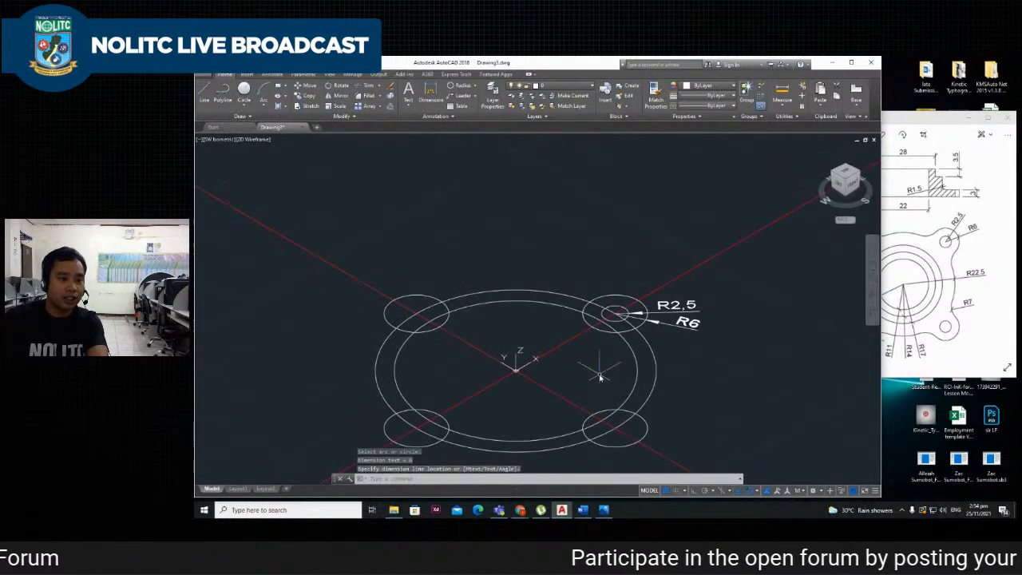
pyautogui.scroll(2, 651, 393)
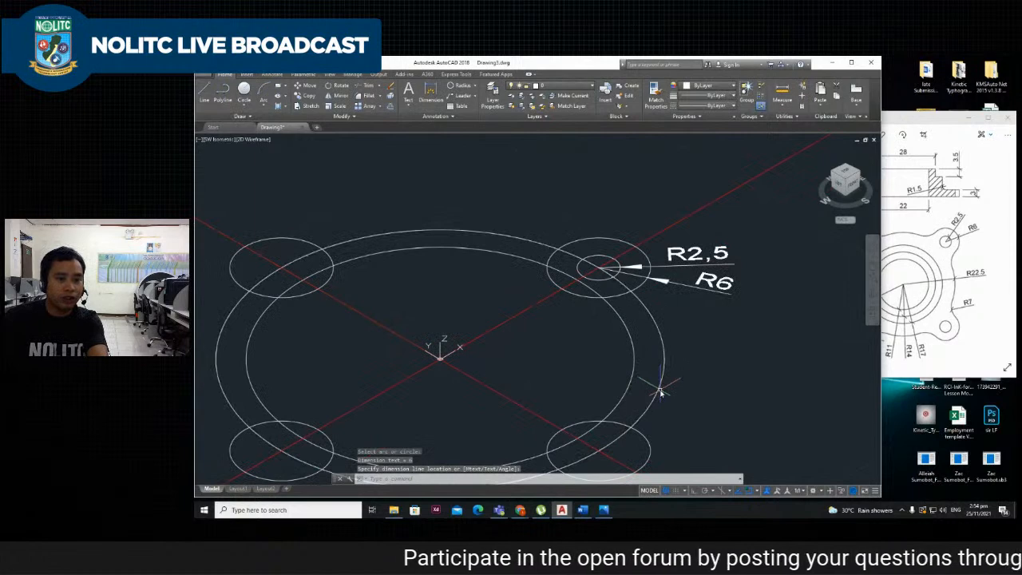
# Check the 3D Plate 1.jpg reference and dimension the radius of the larger base circle, placing the text outside it.
pyautogui.click(908, 355)
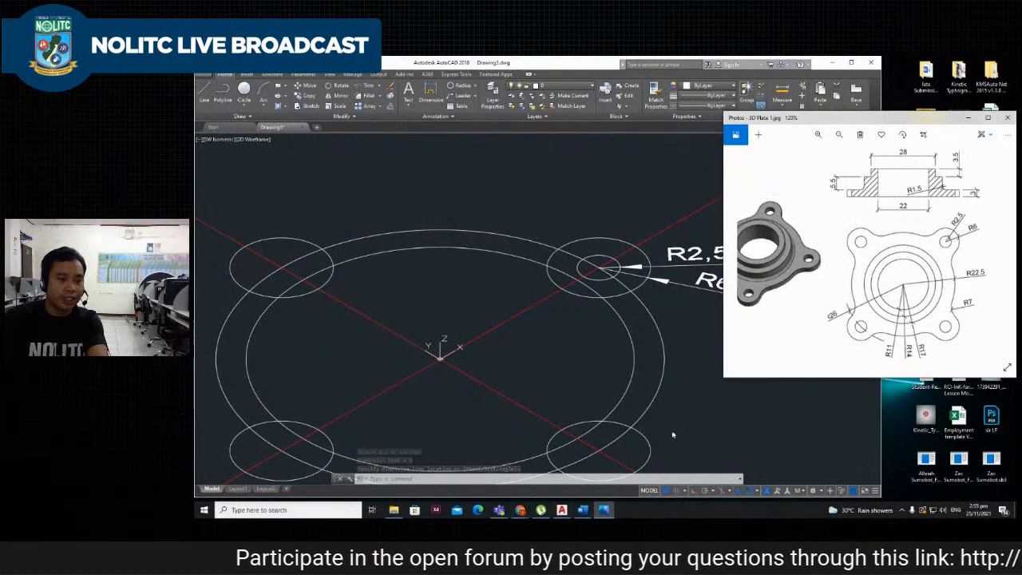
pyautogui.click(672, 436)
pyautogui.click(462, 86)
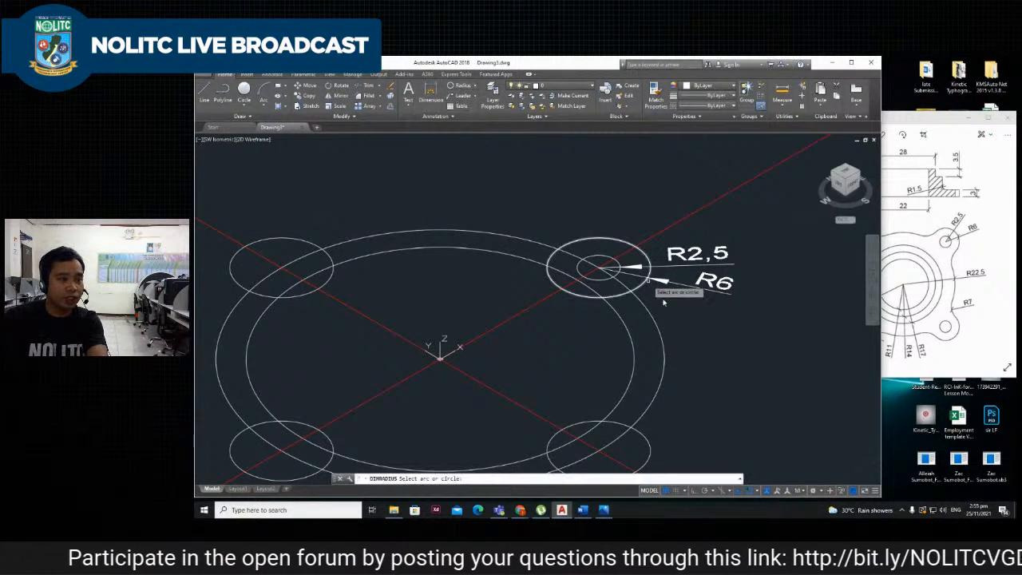
pyautogui.click(664, 367)
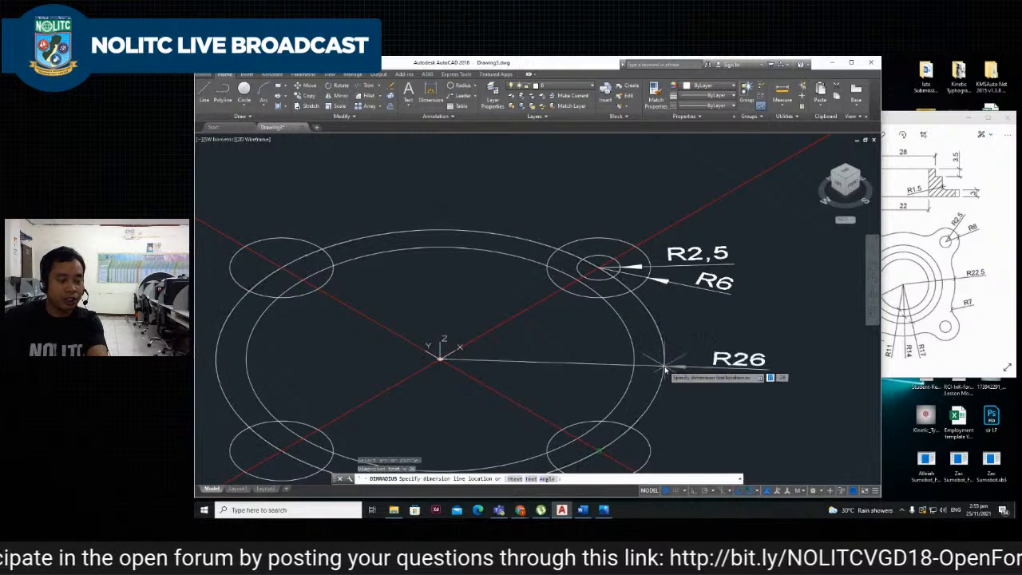
pyautogui.click(717, 365)
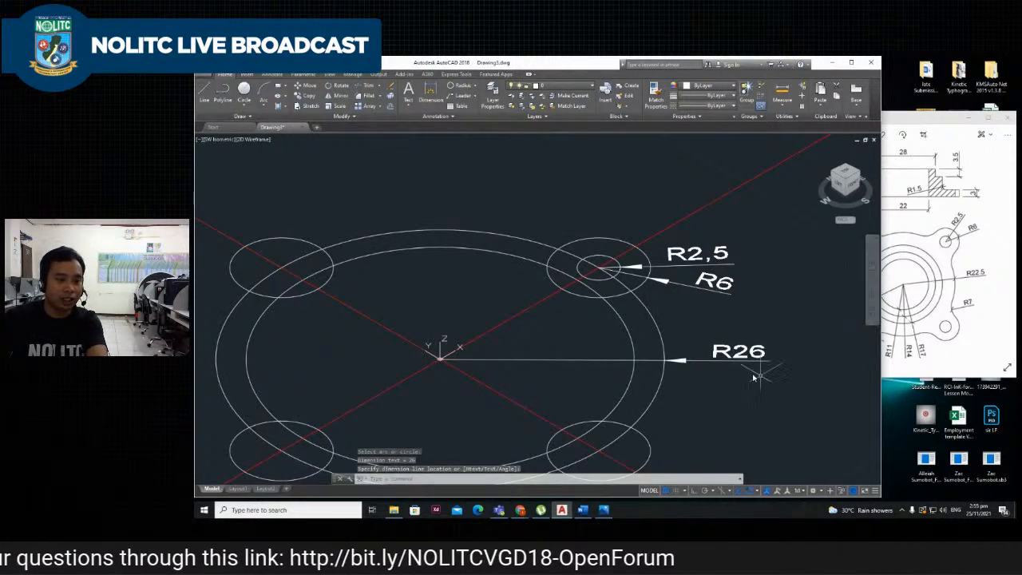
pyautogui.scroll(-3, 689, 343)
pyautogui.scroll(4, 688, 345)
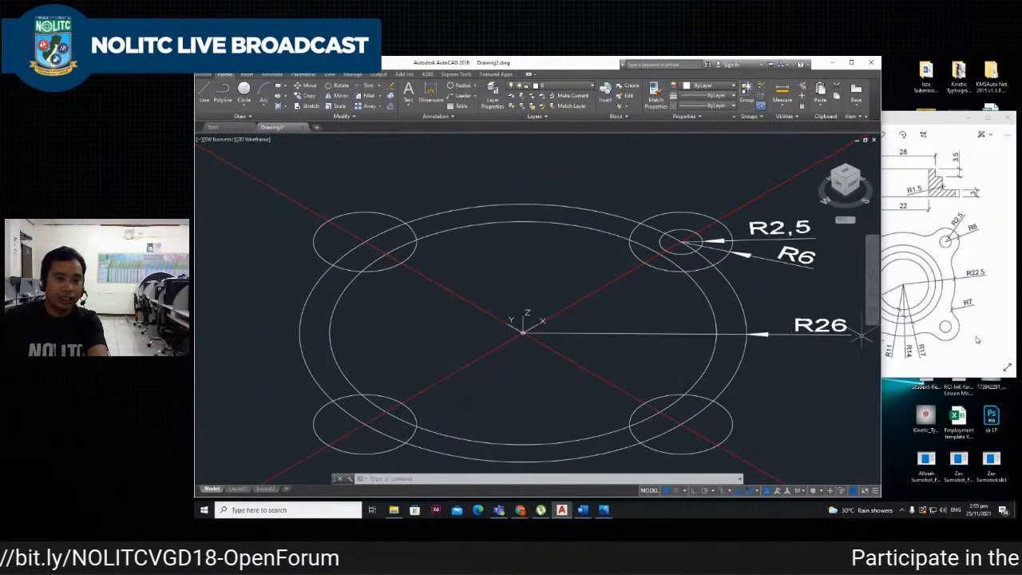
# Dimension the radius of the smaller base circle, placing the text outside the larger circle.
pyautogui.click(460, 85)
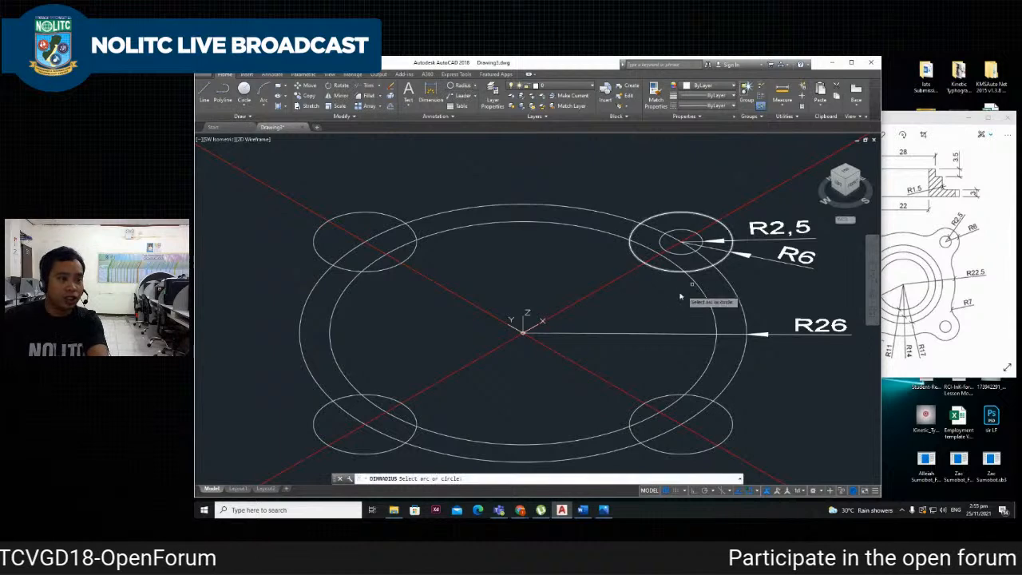
pyautogui.click(713, 359)
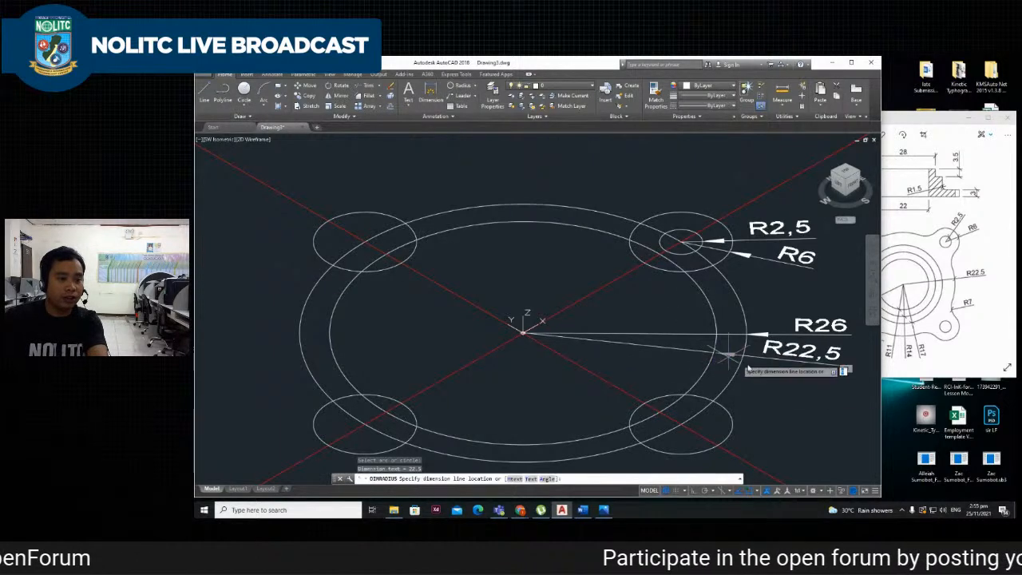
pyautogui.click(794, 409)
pyautogui.scroll(-4, 798, 383)
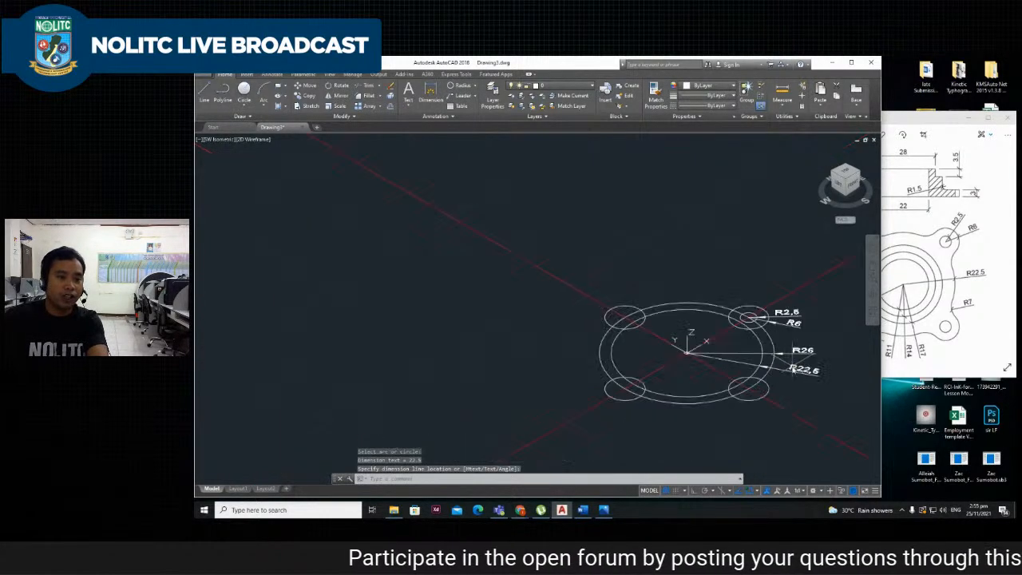
pyautogui.scroll(2, 804, 357)
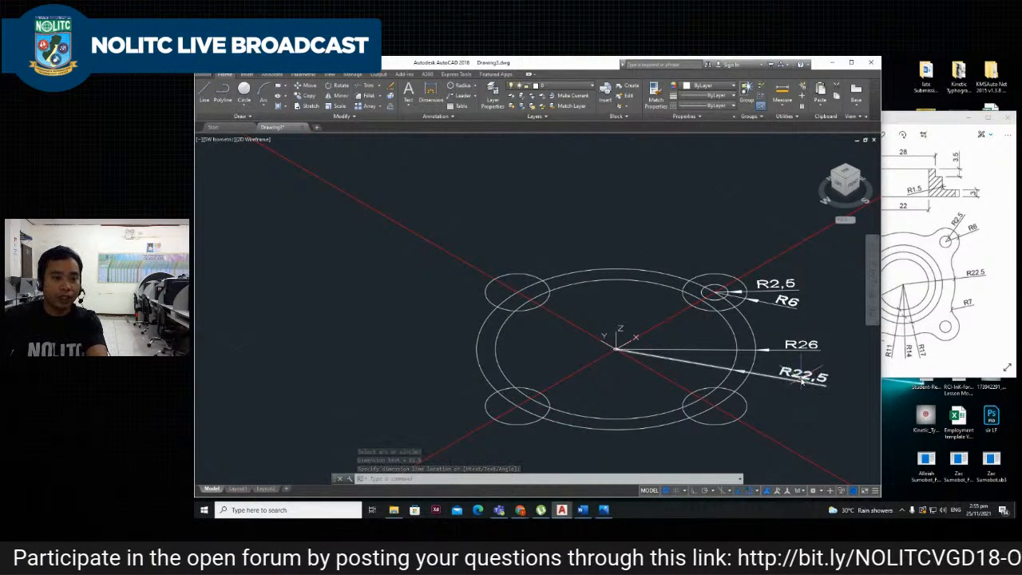
pyautogui.scroll(3, 797, 384)
pyautogui.scroll(-3, 795, 380)
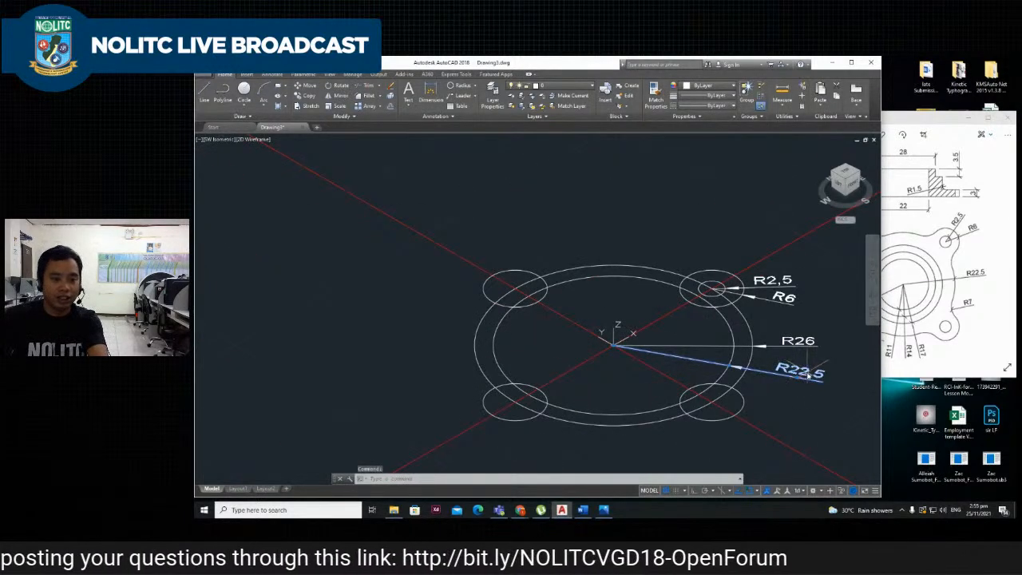
# Delete the four radius dimensions of the two base circles, the positive X lug and its hole.
pyautogui.press('Delete')
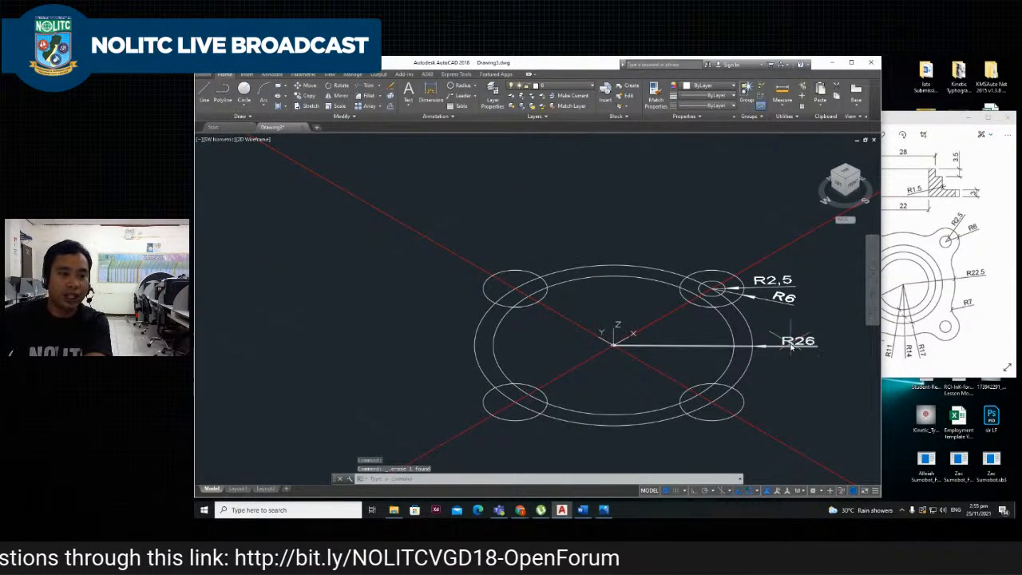
pyautogui.press('Delete')
pyautogui.click(781, 297)
pyautogui.press('Delete')
pyautogui.click(769, 285)
pyautogui.press('Delete')
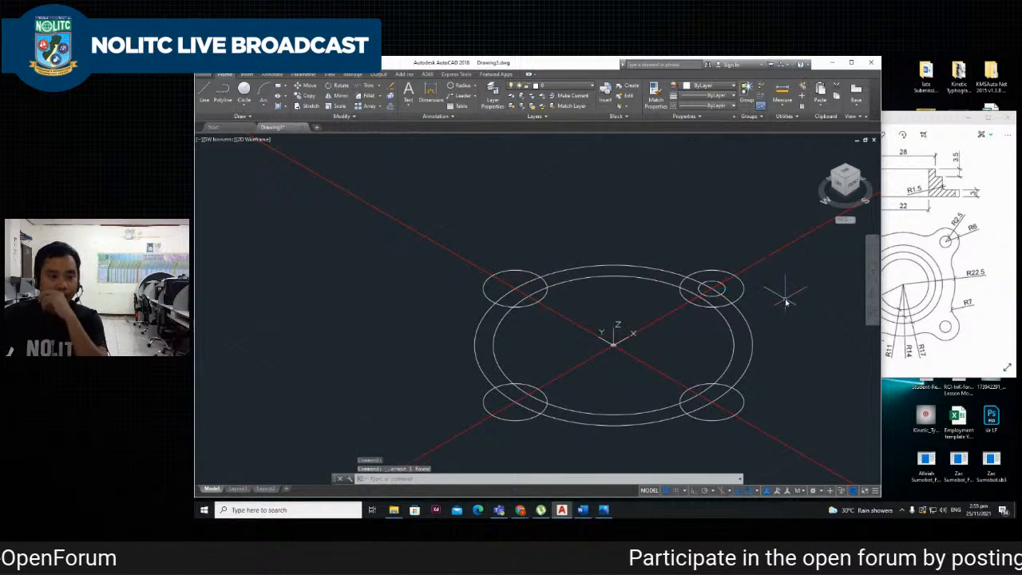
# Create a polar array of the positive X lug hole about the base circles' centre, with 4 items filling 360 degrees.
pyautogui.click(963, 260)
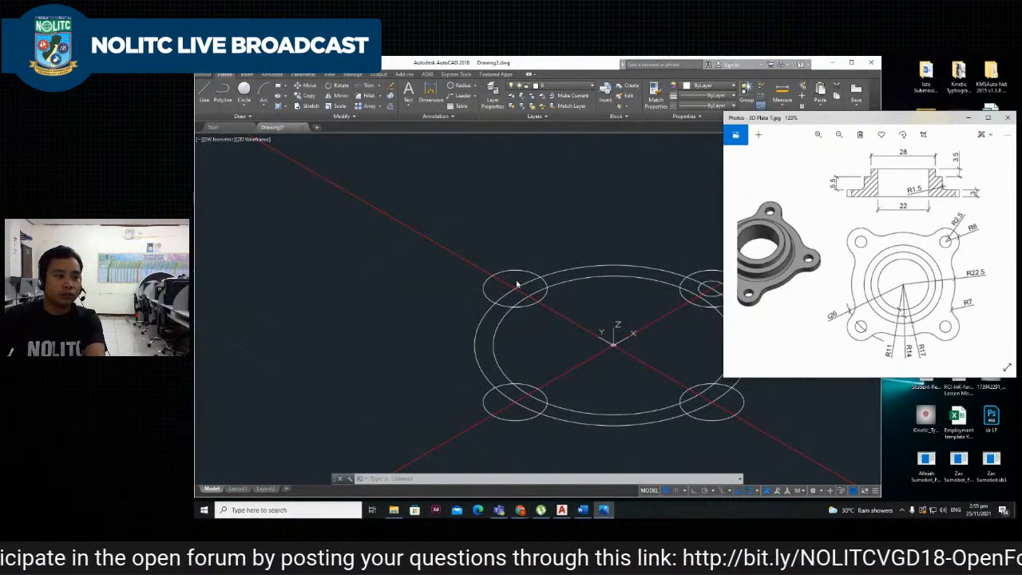
pyautogui.click(782, 393)
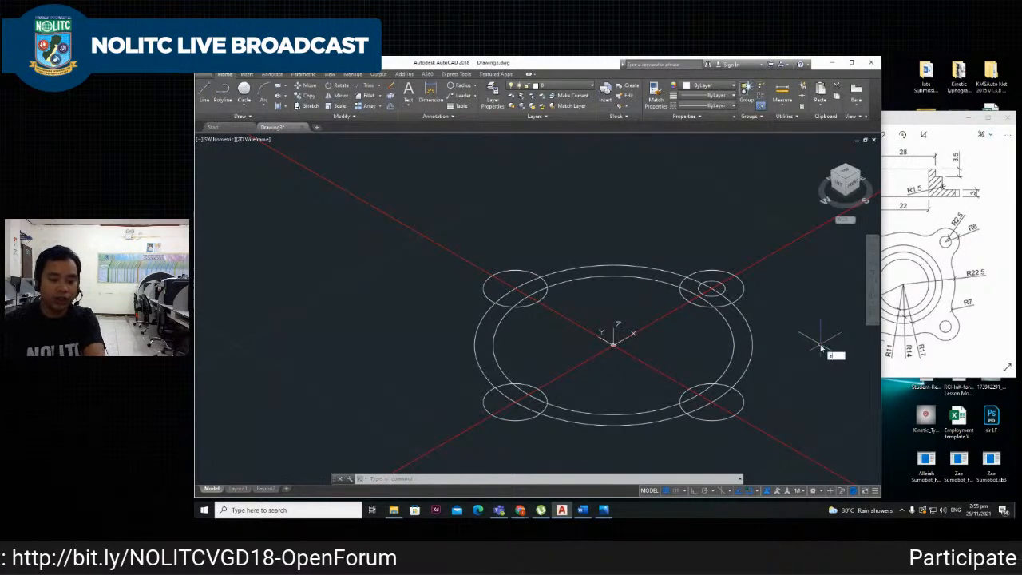
pyautogui.write('rr')
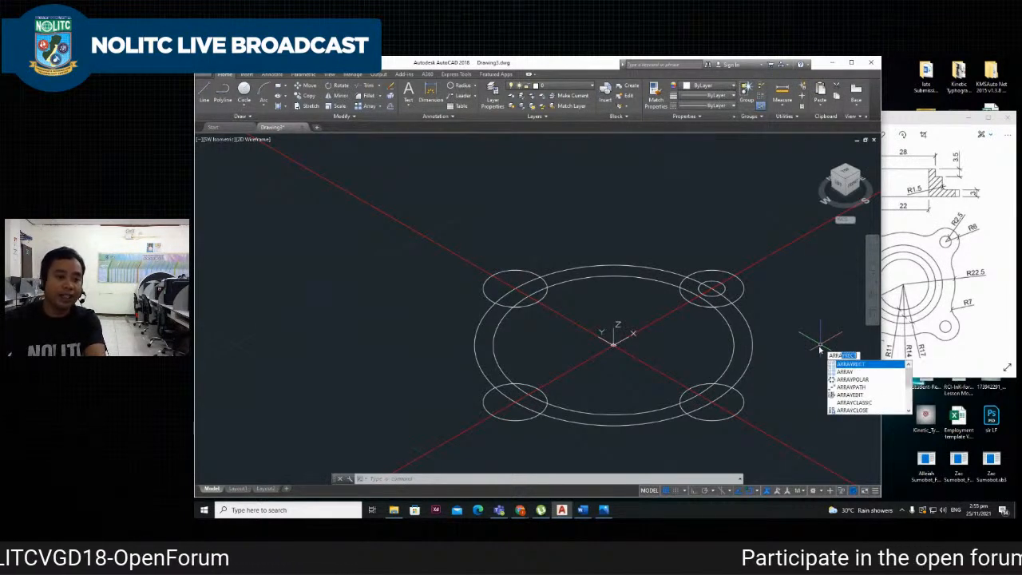
pyautogui.press('Down')
pyautogui.press('Down')
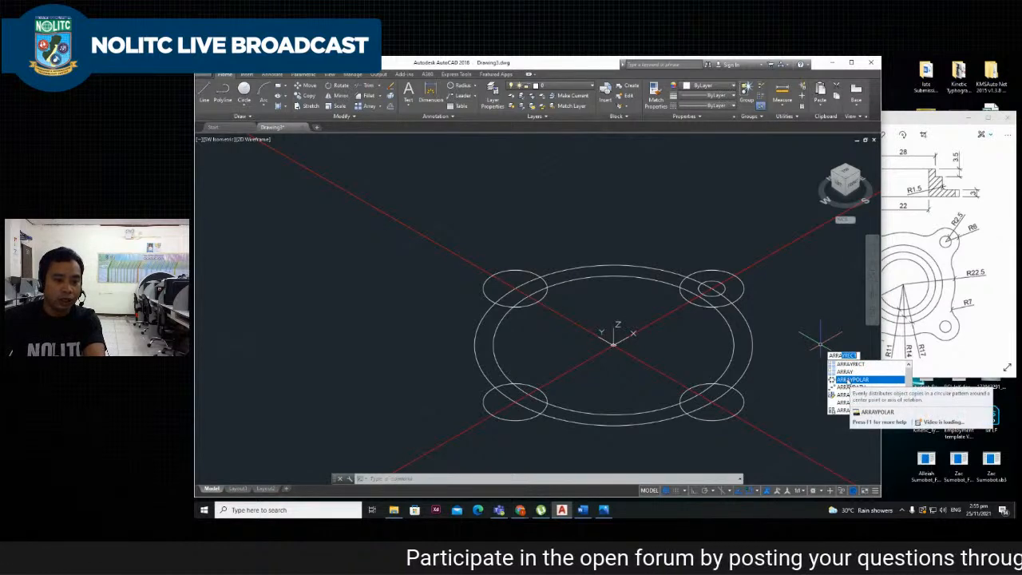
pyautogui.press('Return')
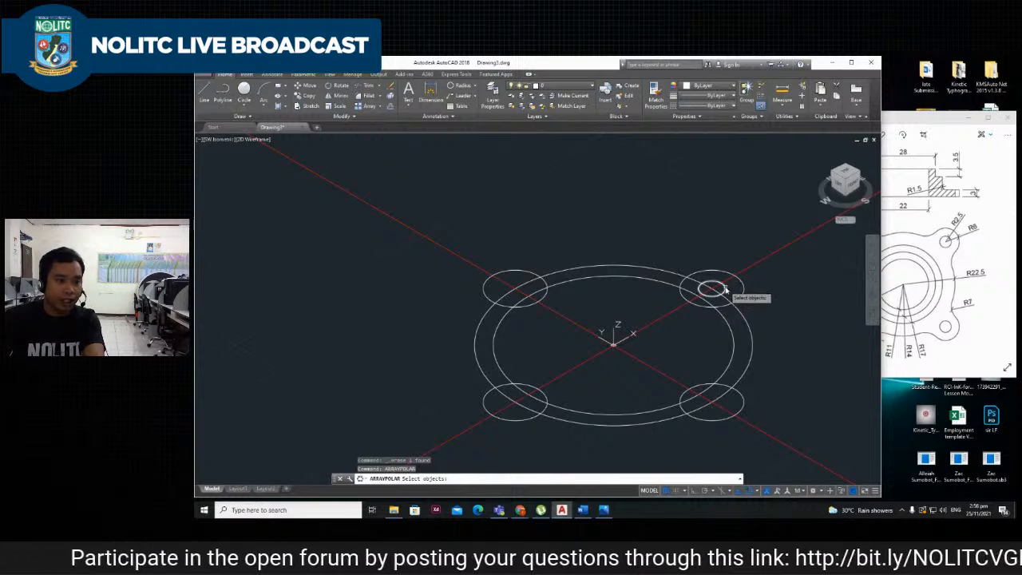
pyautogui.click(724, 290)
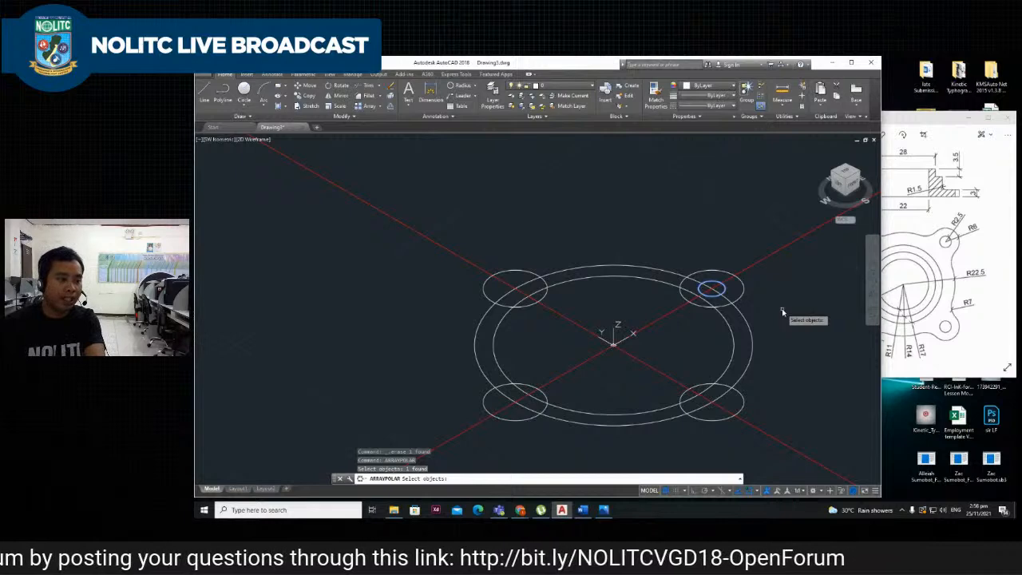
pyautogui.press('Return')
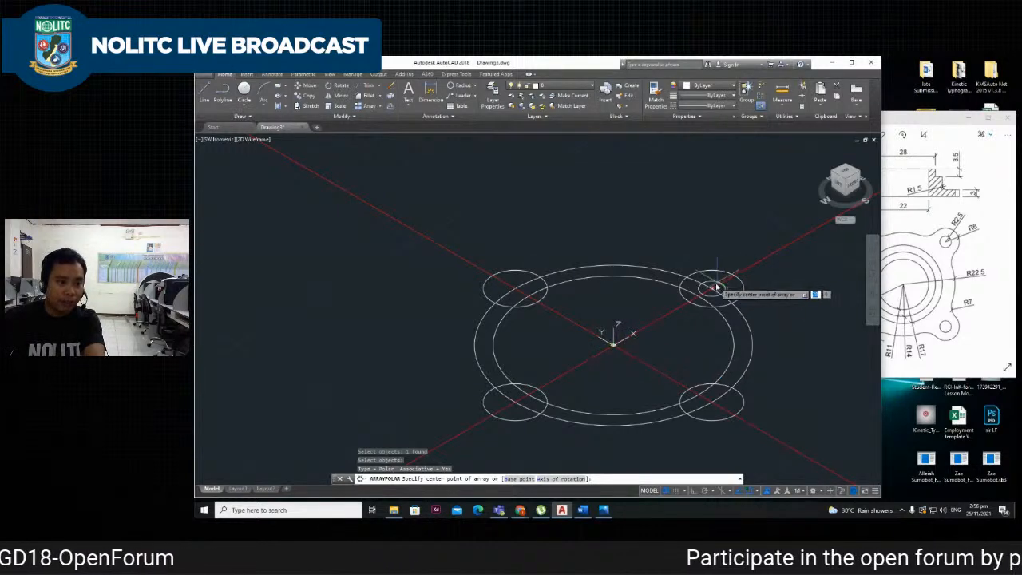
pyautogui.click(613, 346)
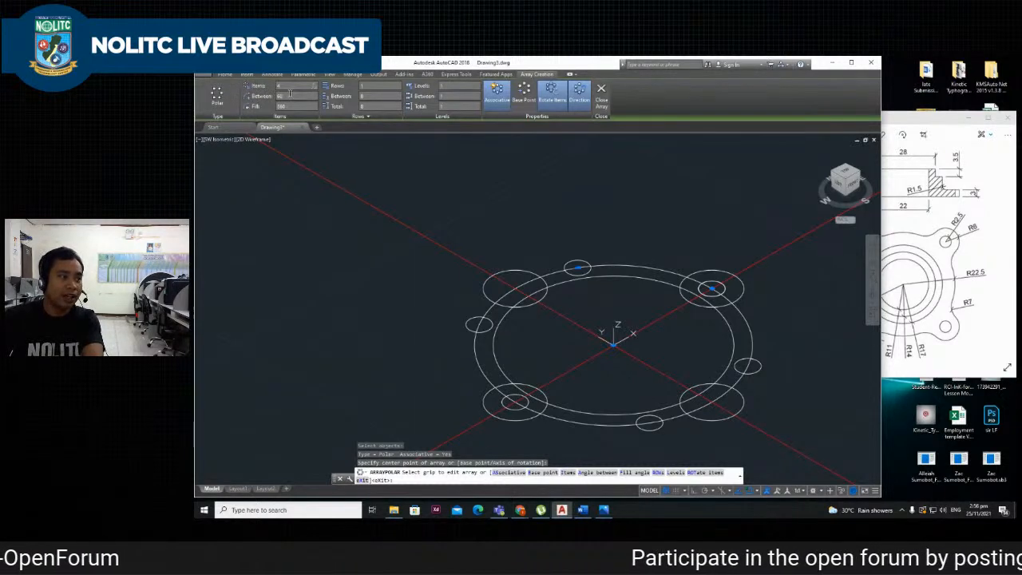
pyautogui.click(291, 97)
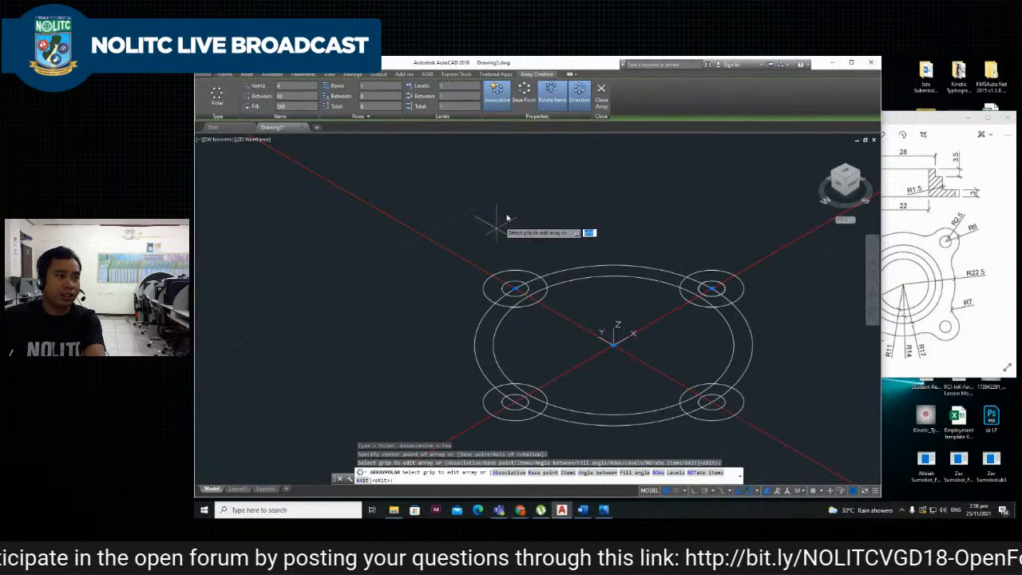
pyautogui.press('Escape')
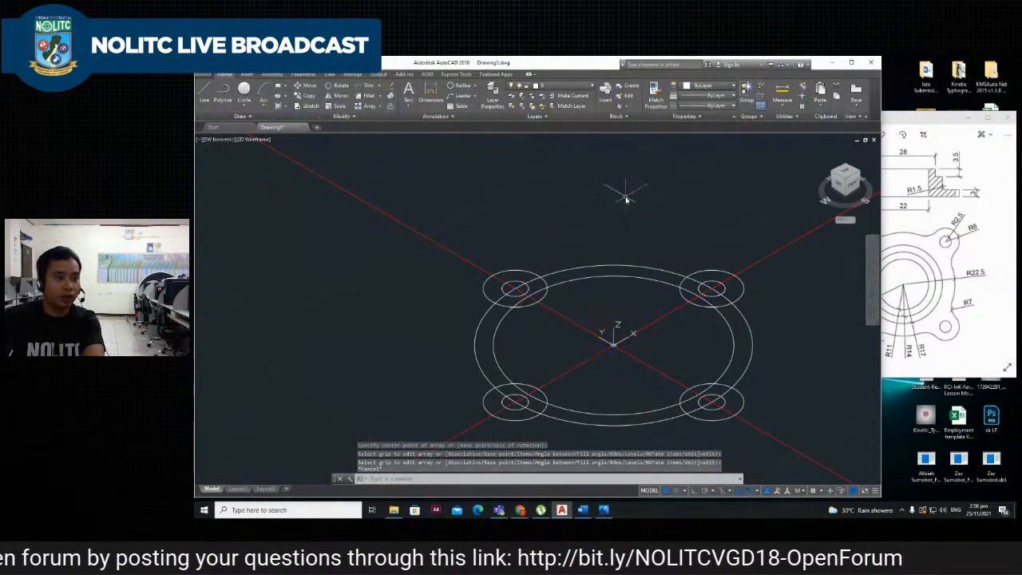
pyautogui.scroll(-4, 631, 222)
pyautogui.scroll(4, 612, 262)
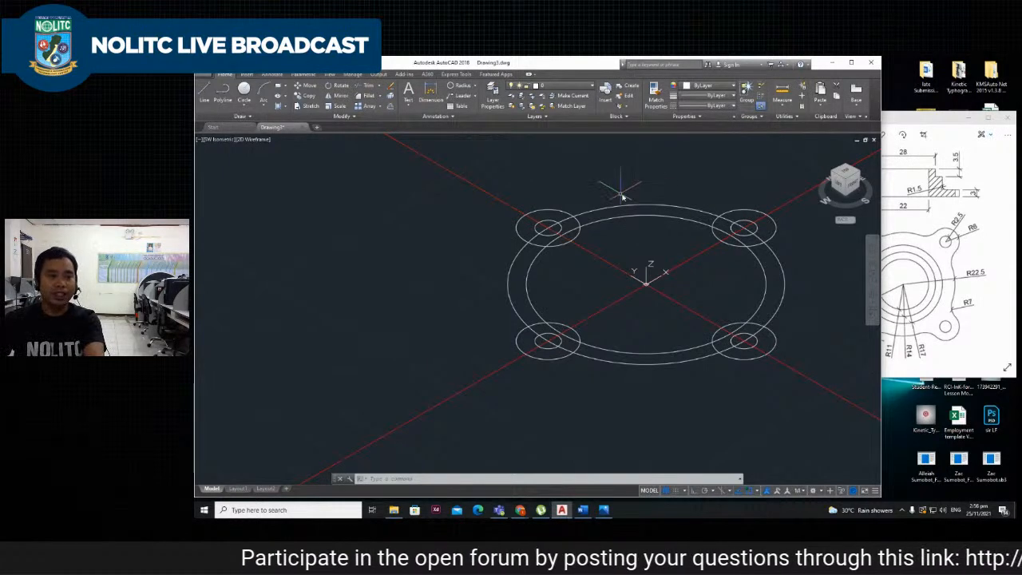
pyautogui.scroll(-2, 621, 194)
pyautogui.scroll(4, 718, 197)
pyautogui.scroll(-4, 614, 198)
pyautogui.scroll(2, 541, 167)
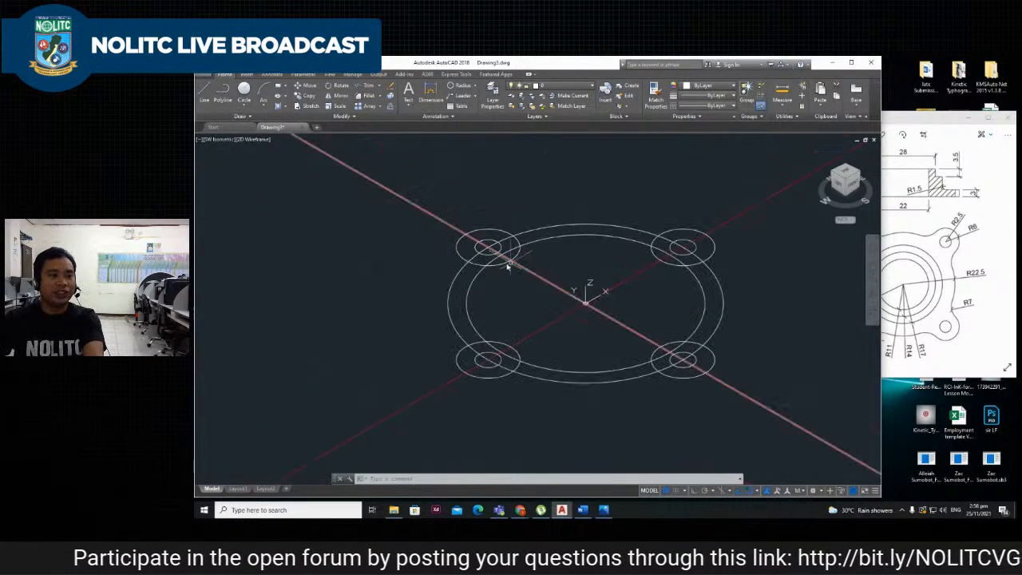
pyautogui.click(767, 287)
pyautogui.press('Escape')
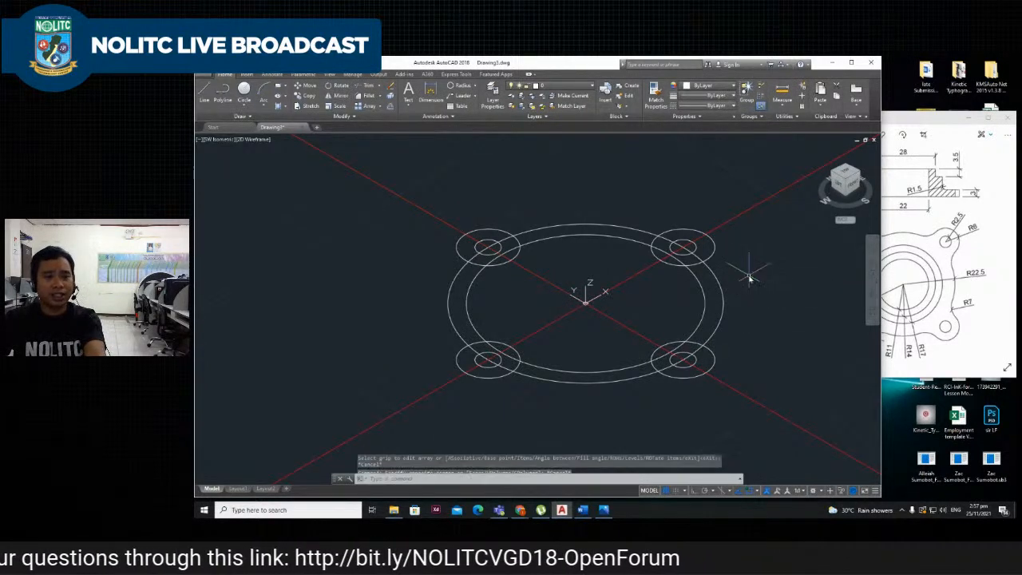
# Check the 3D Plate 1.jpg reference and try to fillet the positive X outer lug circle with the smaller base circle without setting a radius.
pyautogui.click(965, 294)
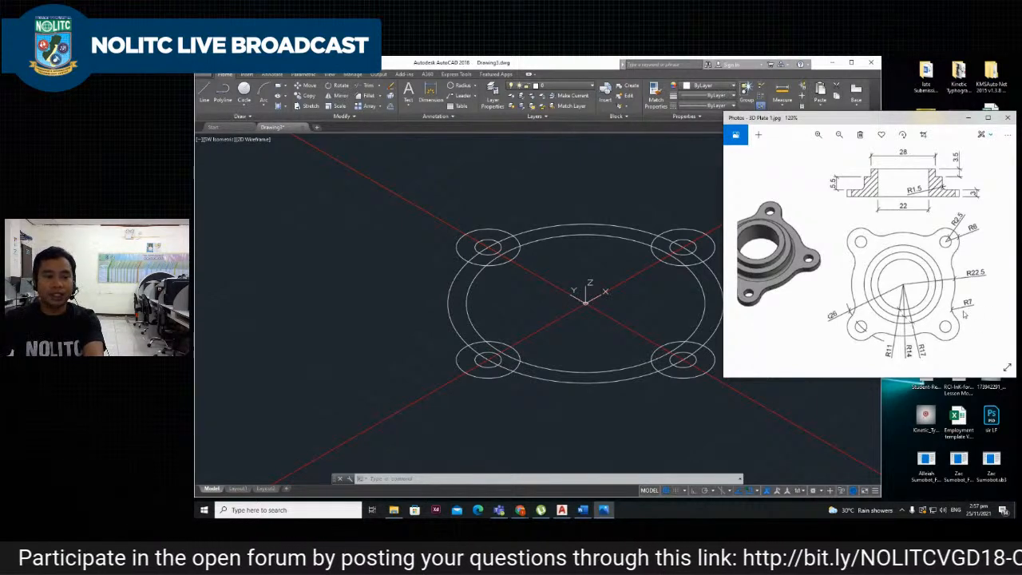
pyautogui.click(655, 306)
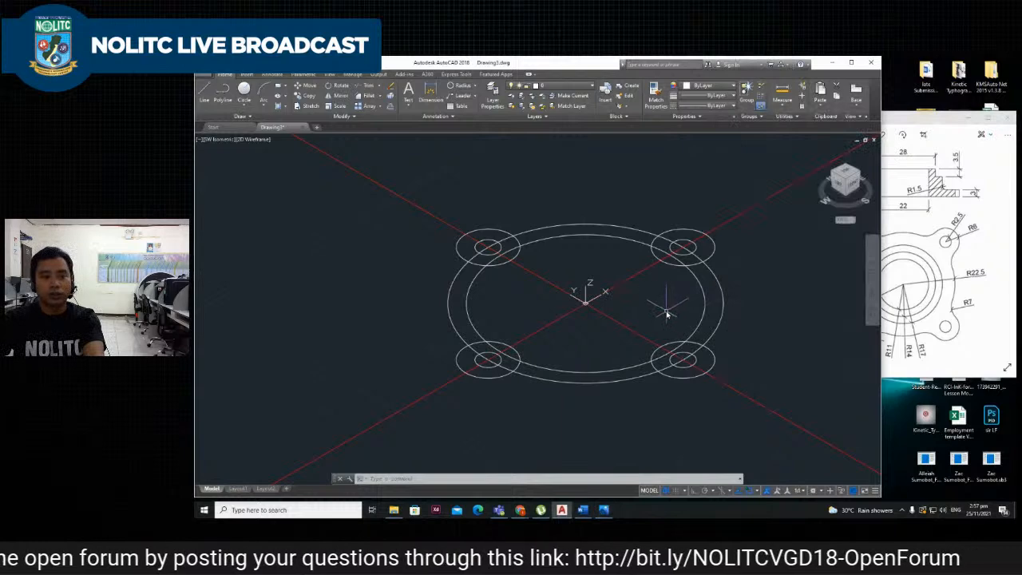
pyautogui.scroll(4, 678, 264)
pyautogui.scroll(-5, 678, 263)
pyautogui.scroll(2, 662, 269)
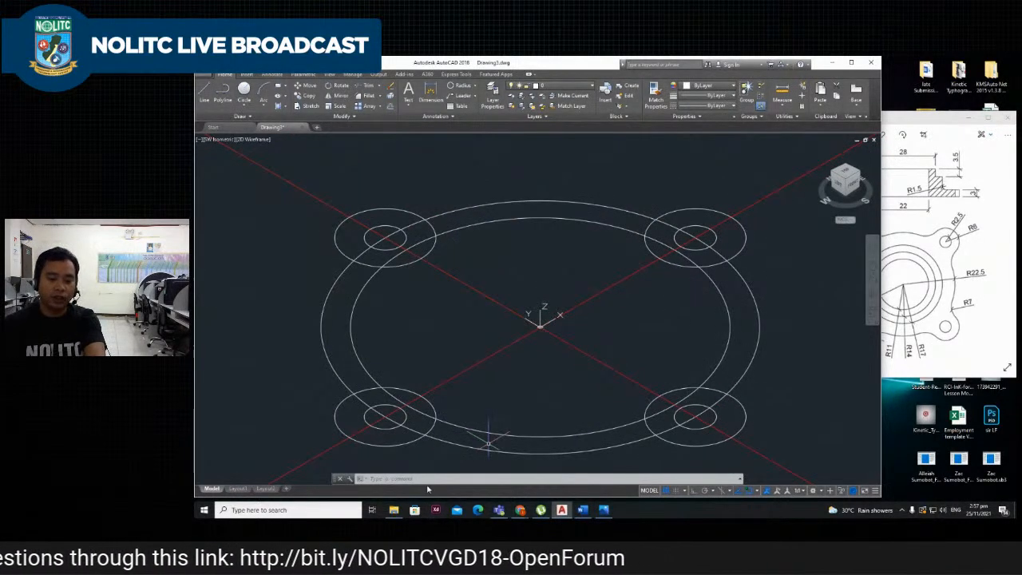
pyautogui.write('fill')
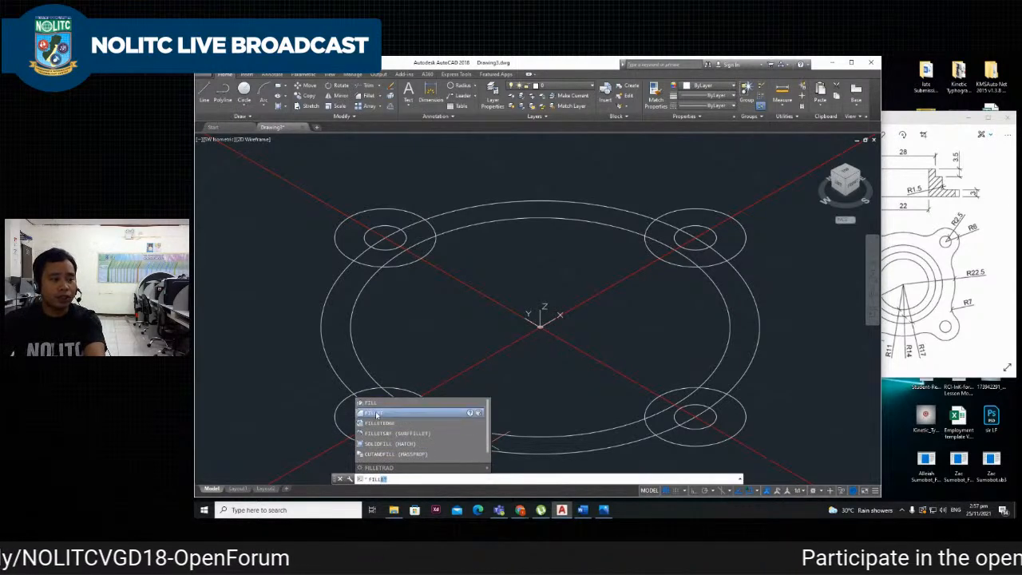
pyautogui.click(378, 414)
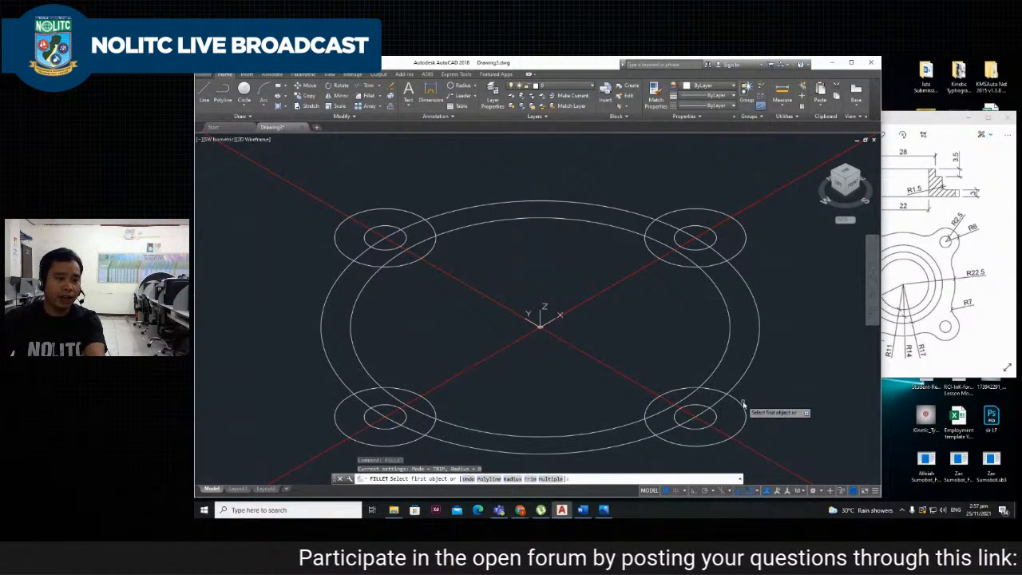
pyautogui.click(717, 268)
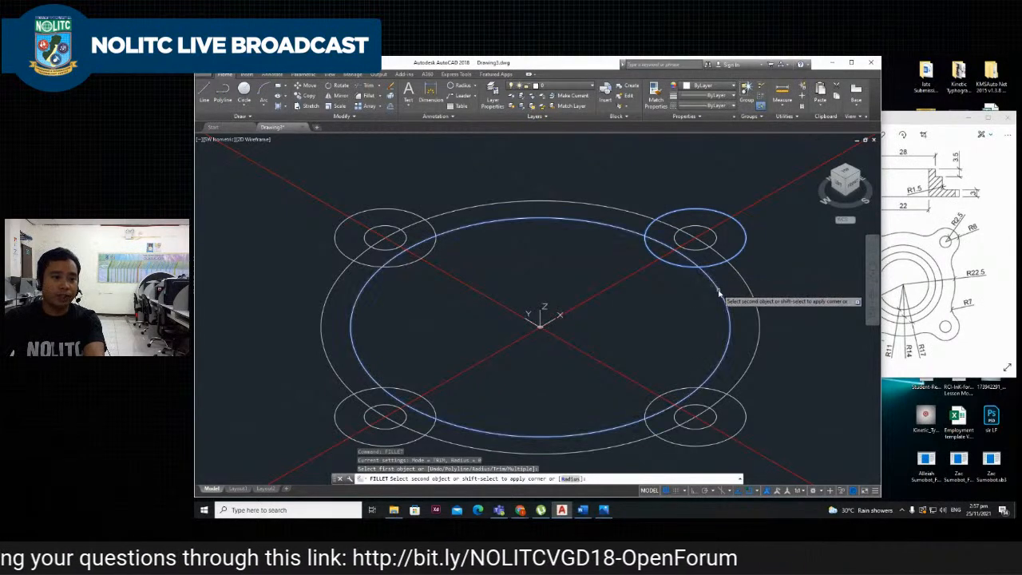
pyautogui.click(715, 285)
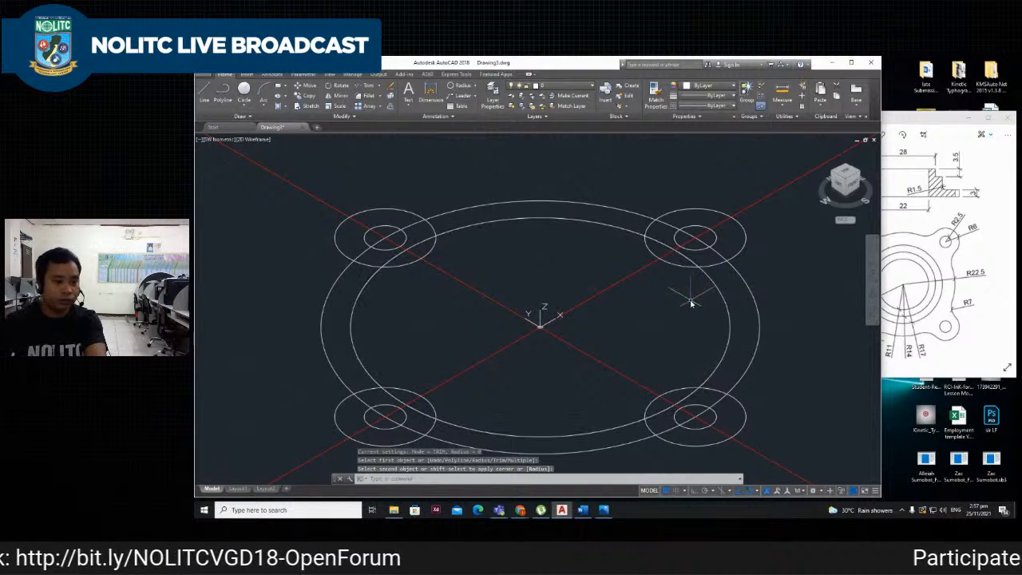
# Fillet the positive X outer lug circle and the smaller base circle with a radius of 7, on the lug's lower side.
pyautogui.write('l')
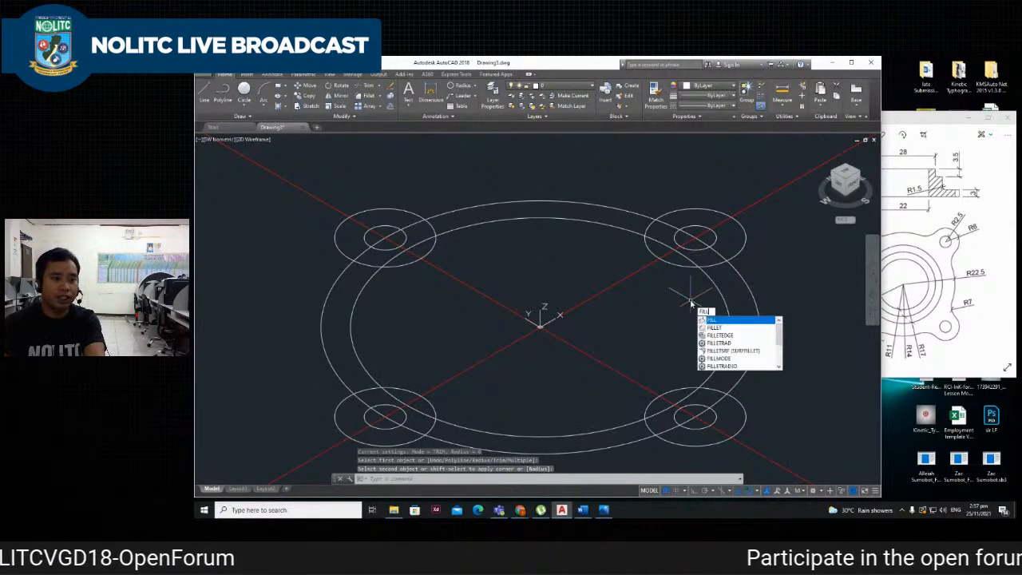
pyautogui.write('ect')
pyautogui.press('Return')
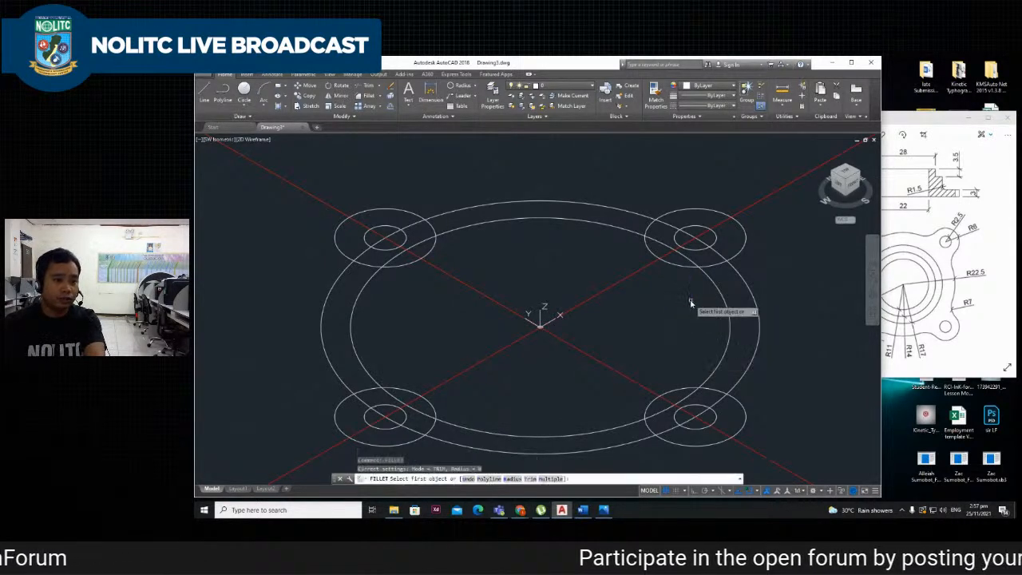
pyautogui.write('r')
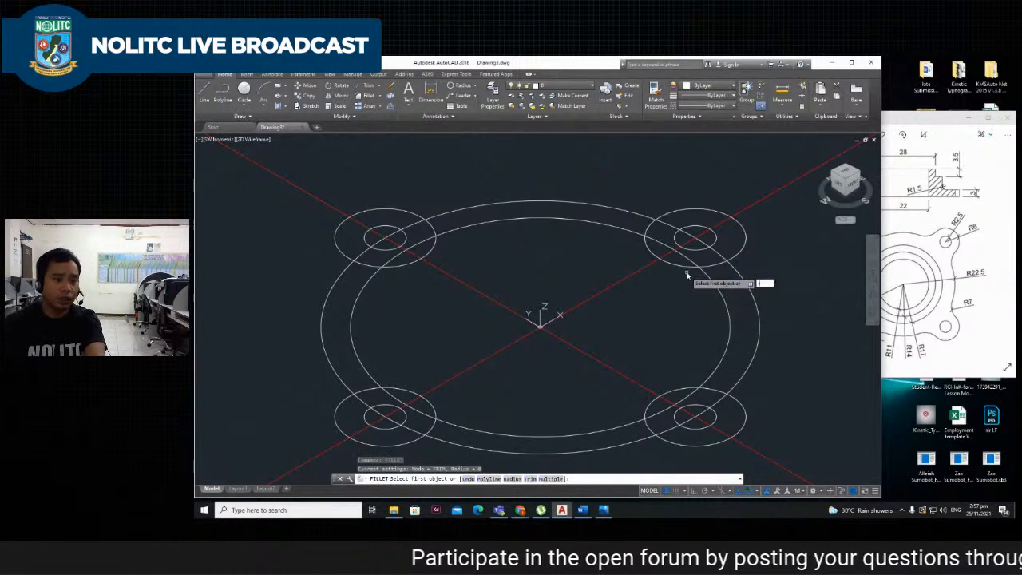
pyautogui.press('Return')
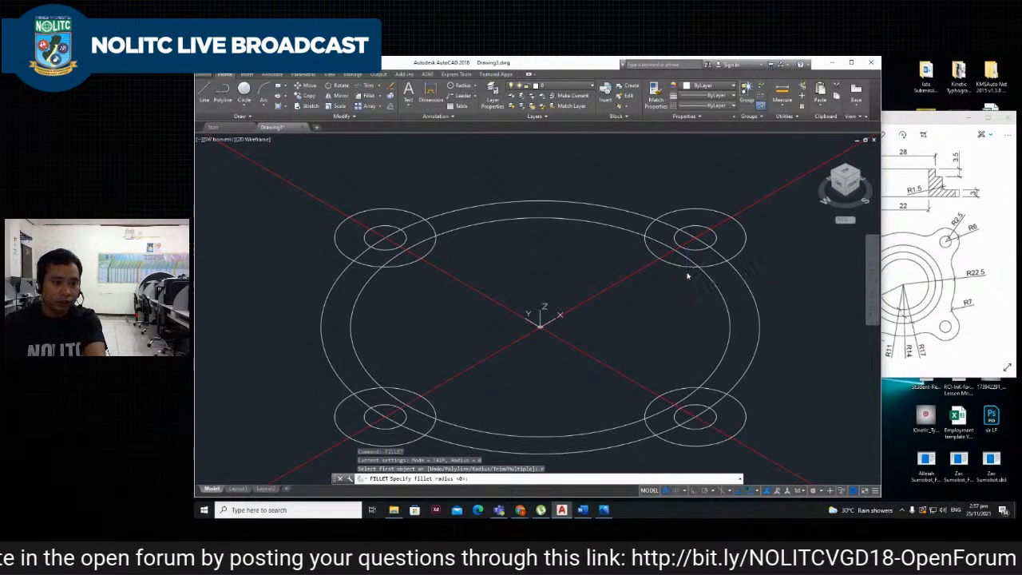
pyautogui.write('2')
pyautogui.press('Return')
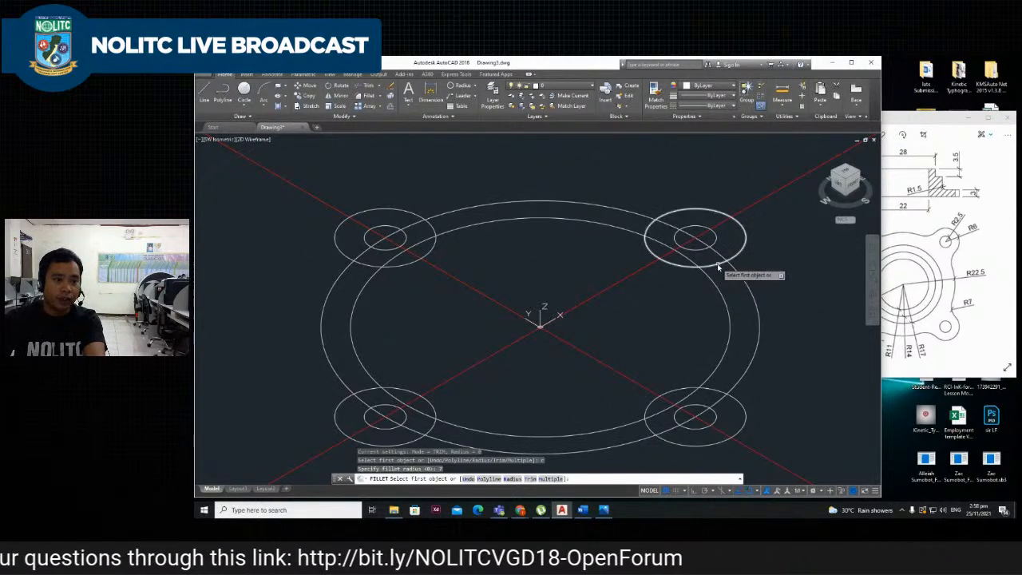
pyautogui.click(718, 267)
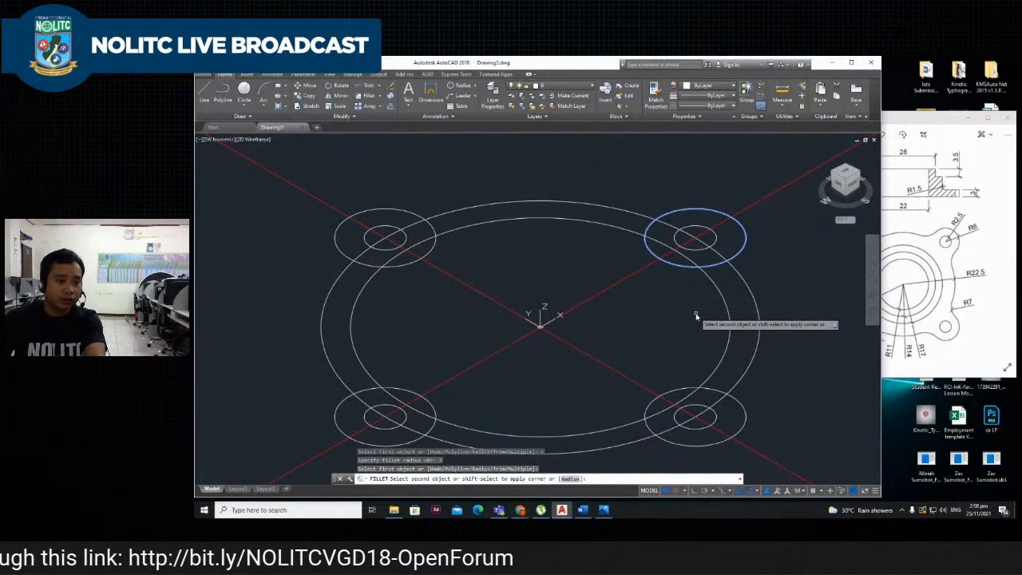
pyautogui.click(719, 294)
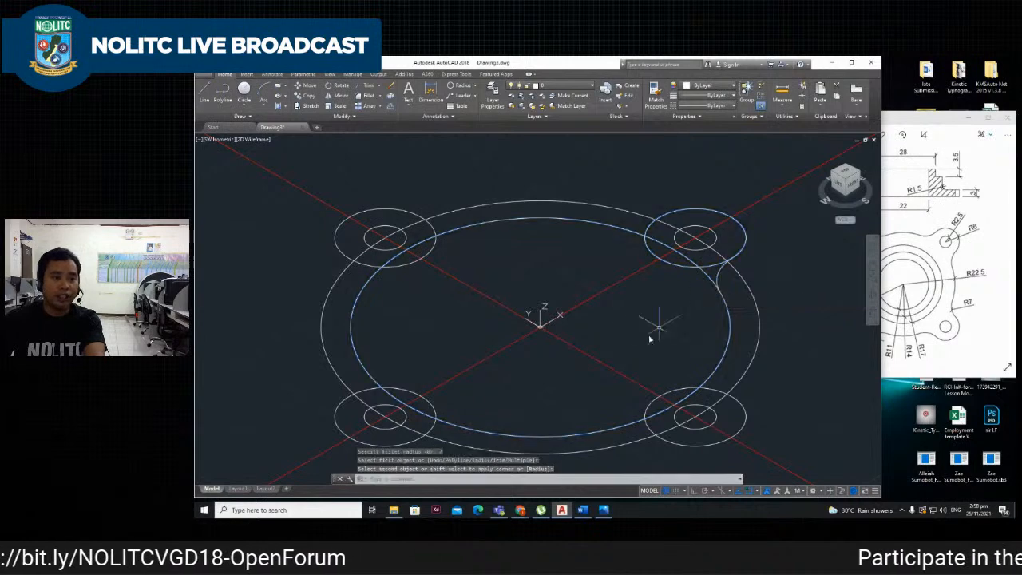
pyautogui.scroll(-4, 647, 300)
pyautogui.scroll(2, 649, 314)
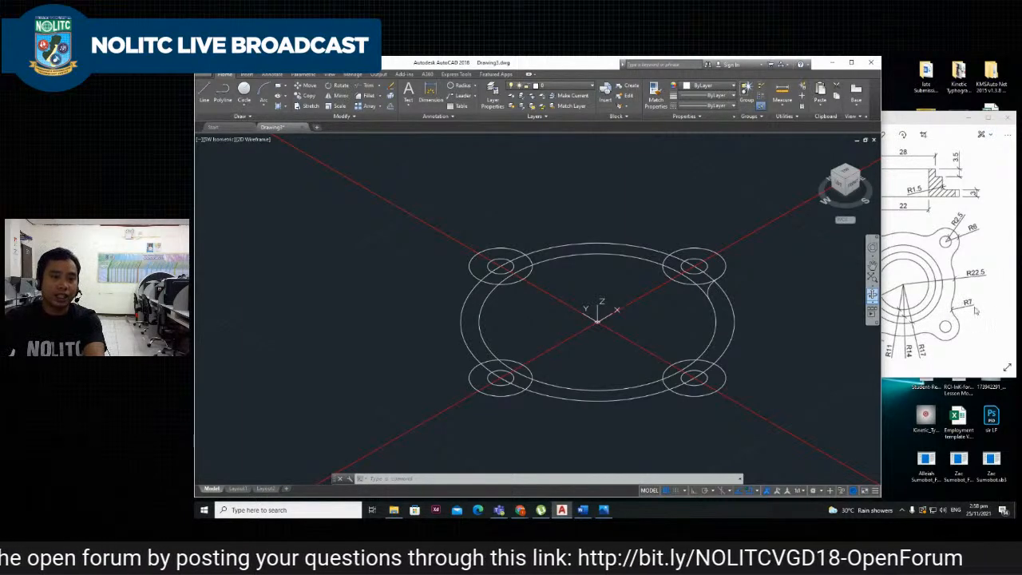
# Switch the drawing to the Top view with the whole flange outline in sight.
pyautogui.scroll(2, 713, 299)
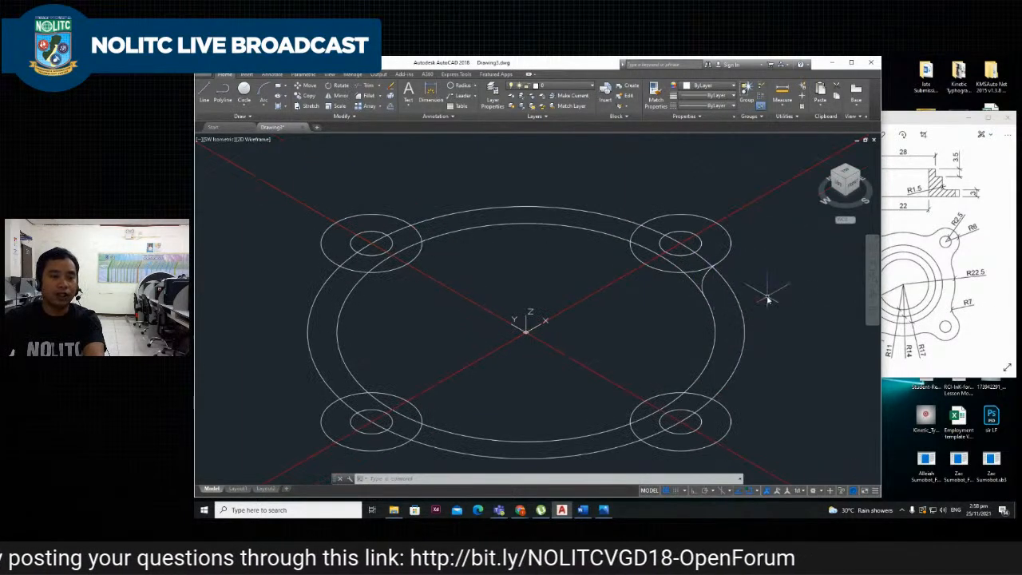
pyautogui.scroll(-2, 768, 300)
pyautogui.click(845, 172)
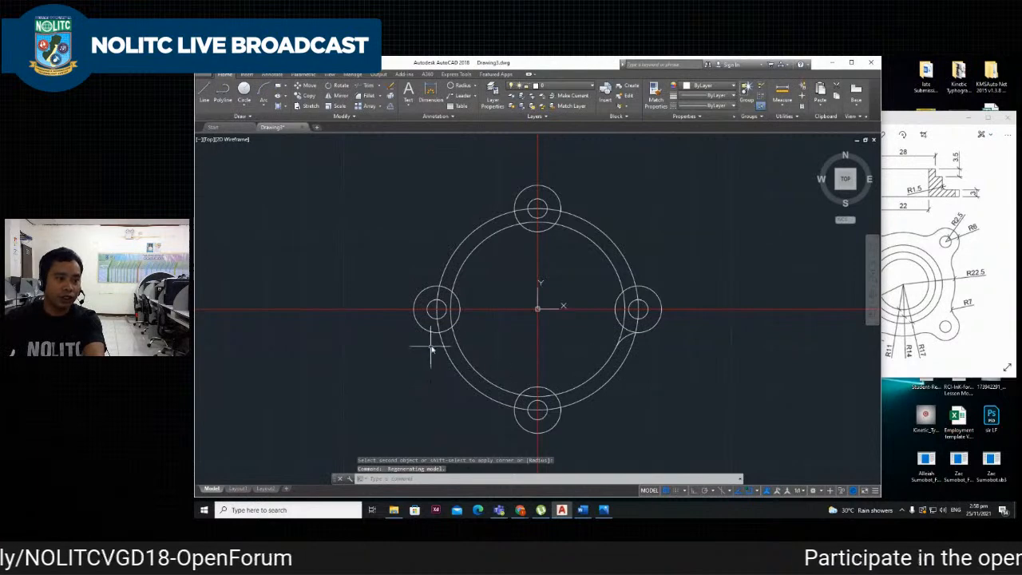
pyautogui.moveTo(509, 340); pyautogui.dragTo(526, 349, button='middle')
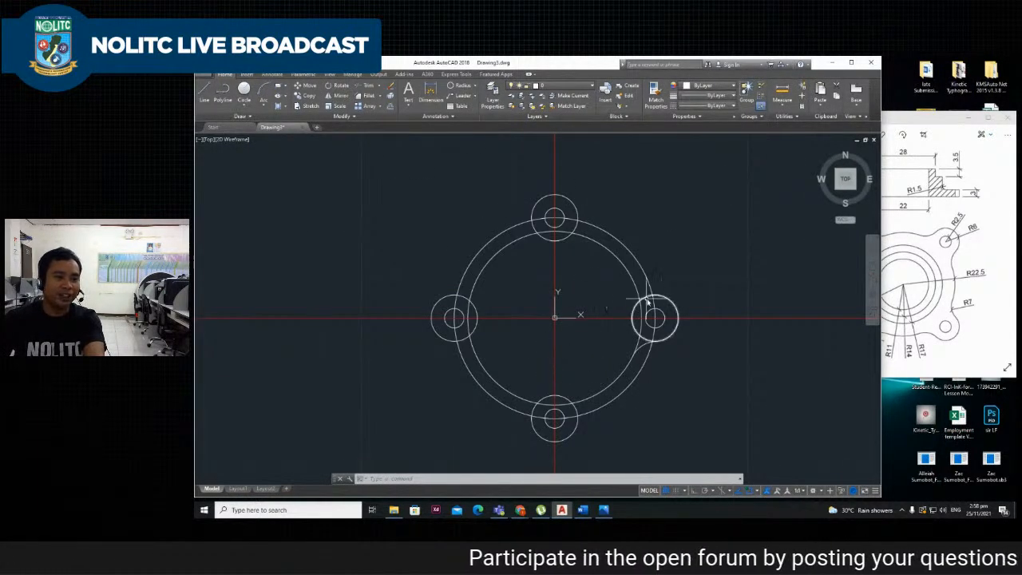
# Fillet the upper side of the positive X lug's outer circle to the smaller base circle with radius 7.
pyautogui.write('fi')
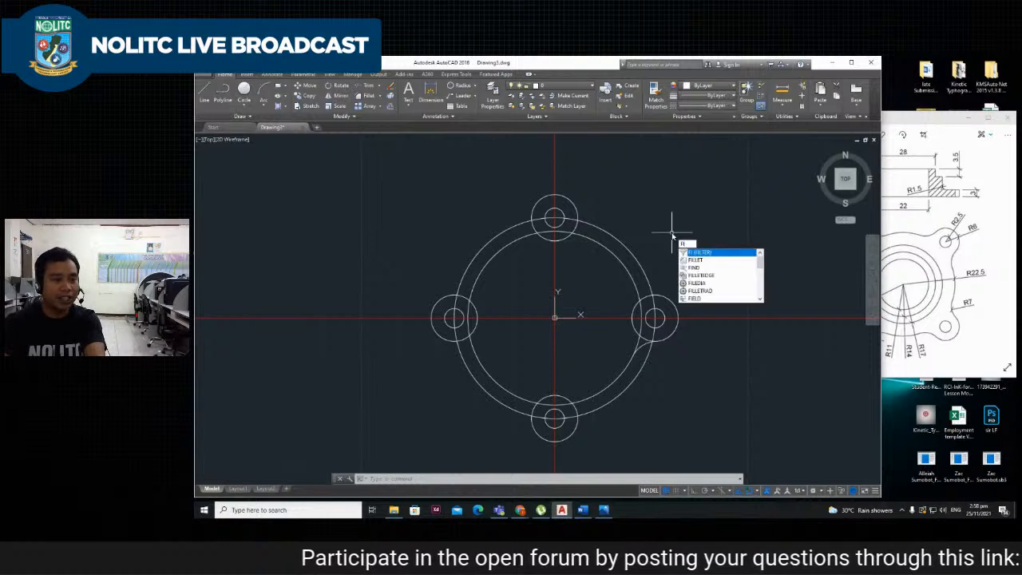
pyautogui.press('Down')
pyautogui.press('Down')
pyautogui.press('Down')
pyautogui.press('Up')
pyautogui.press('Up')
pyautogui.press('Return')
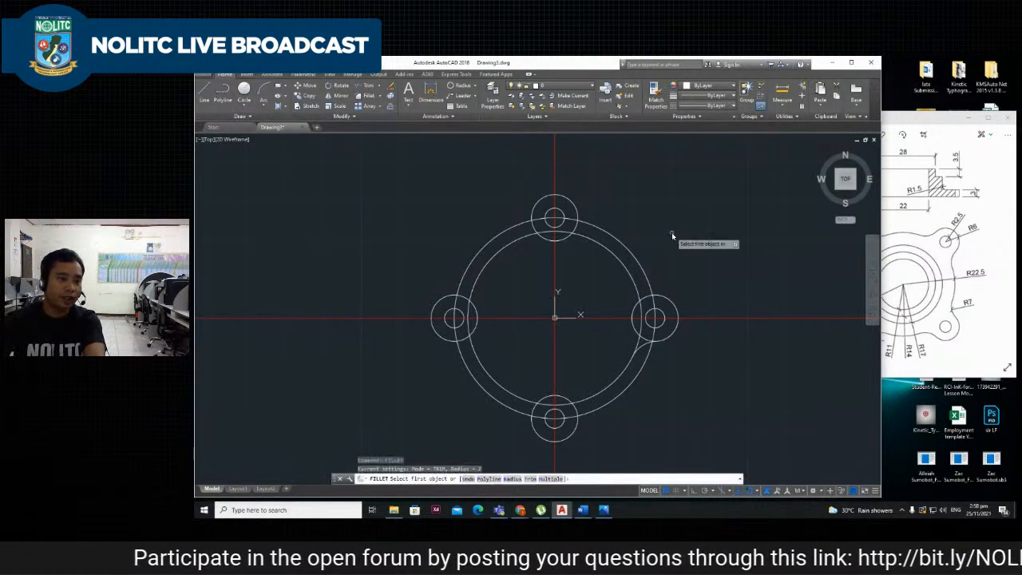
pyautogui.scroll(2, 652, 319)
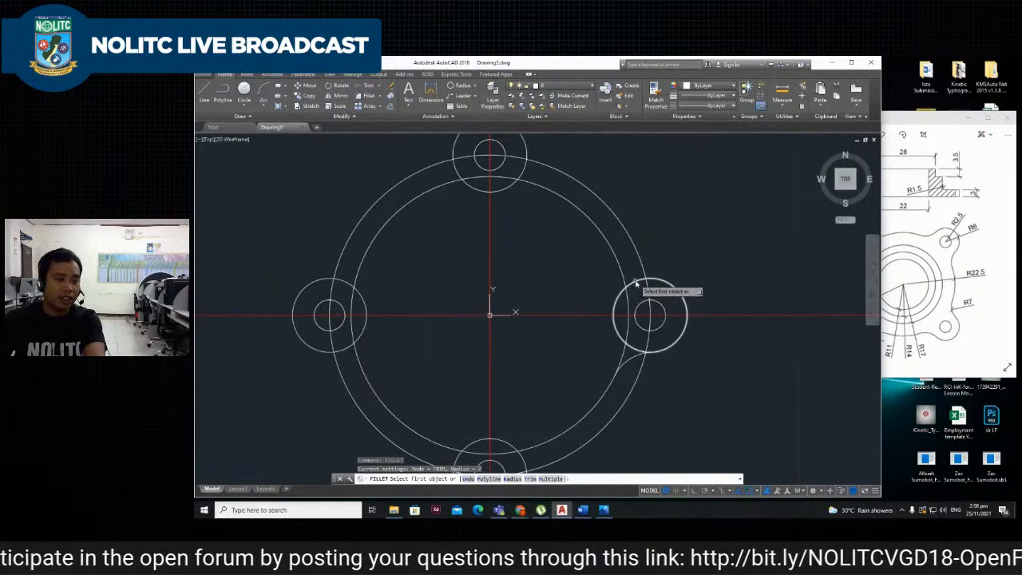
pyautogui.click(623, 299)
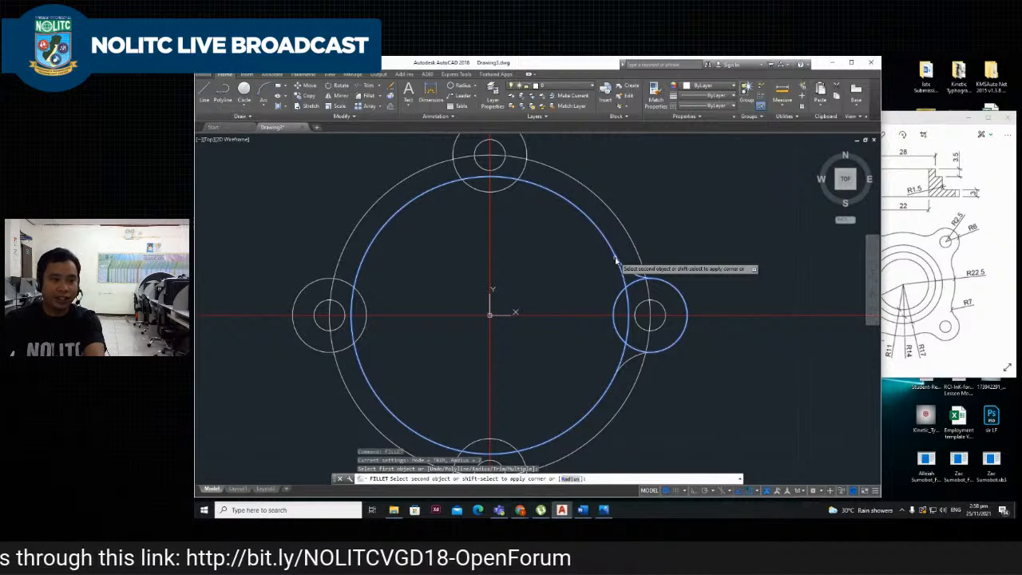
pyautogui.click(615, 260)
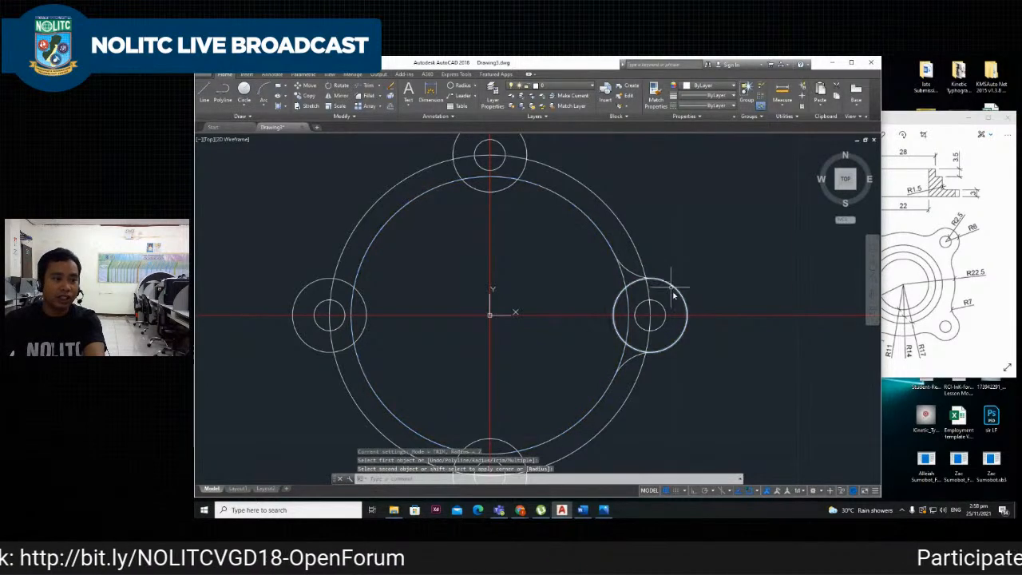
pyautogui.scroll(-2, 649, 278)
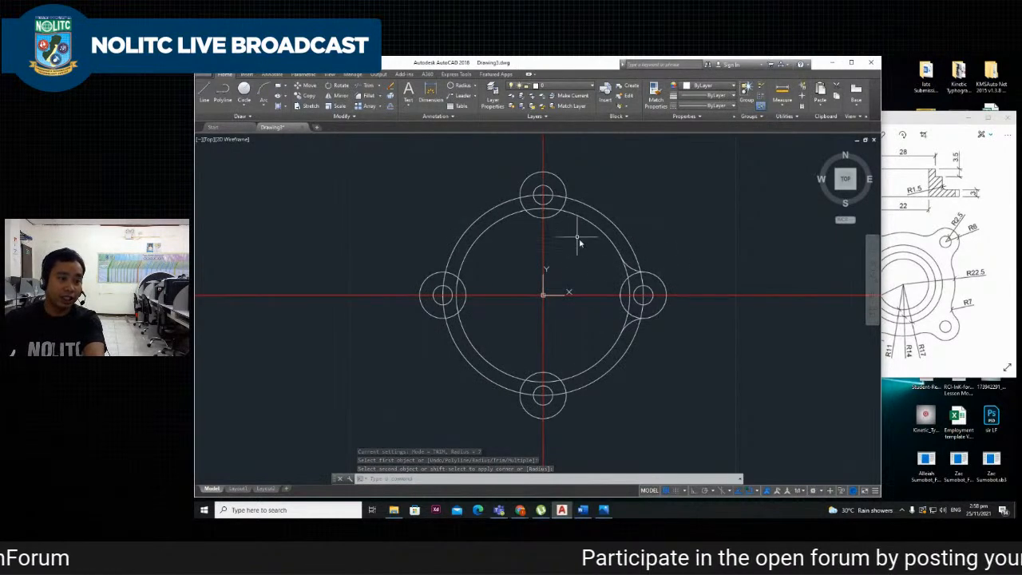
# Fillet both sides of the positive Y lug's outer circle to the smaller base circle with radius 7.
pyautogui.scroll(2, 550, 210)
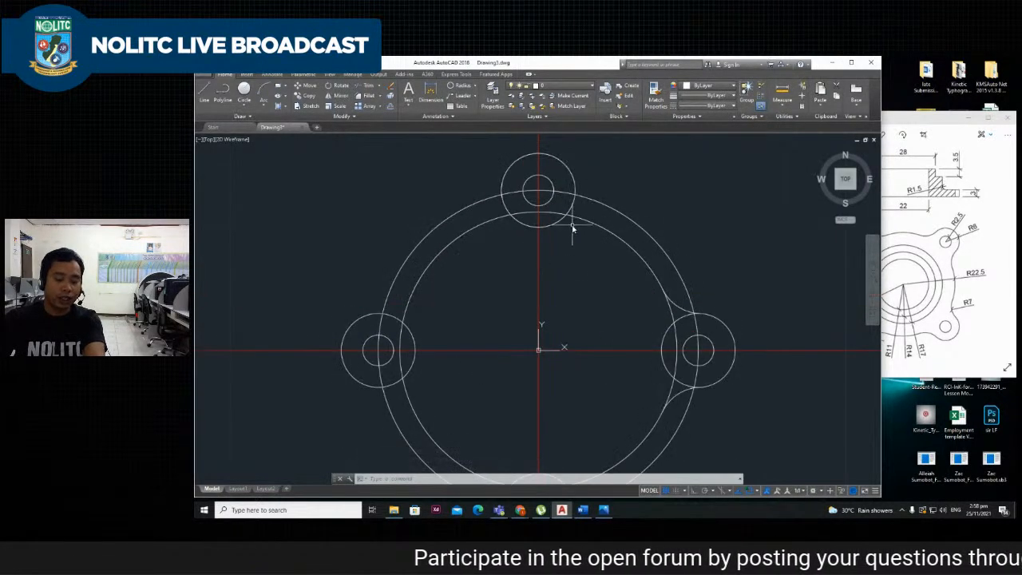
pyautogui.press('BackSpace')
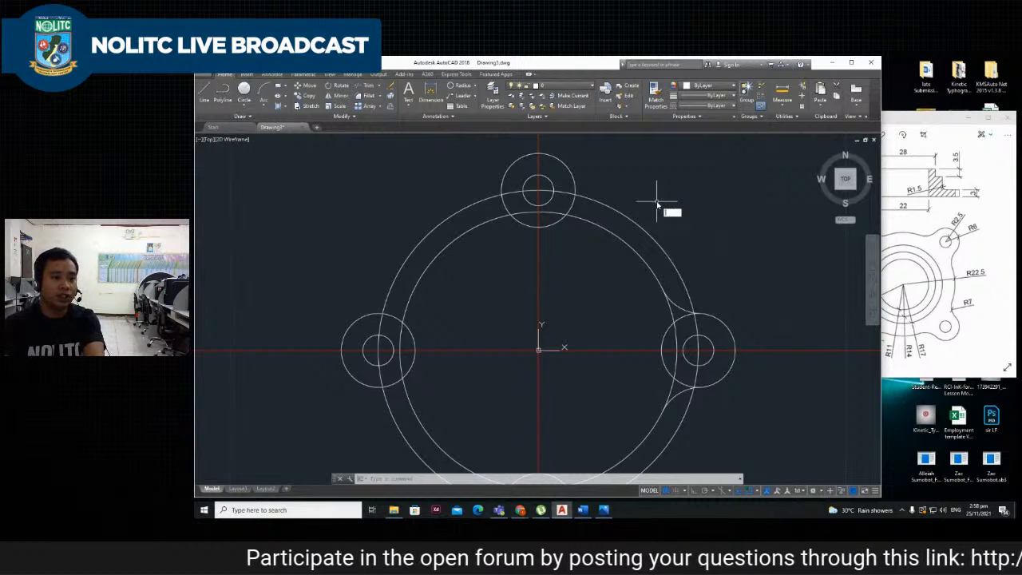
pyautogui.write('f')
pyautogui.press('Return')
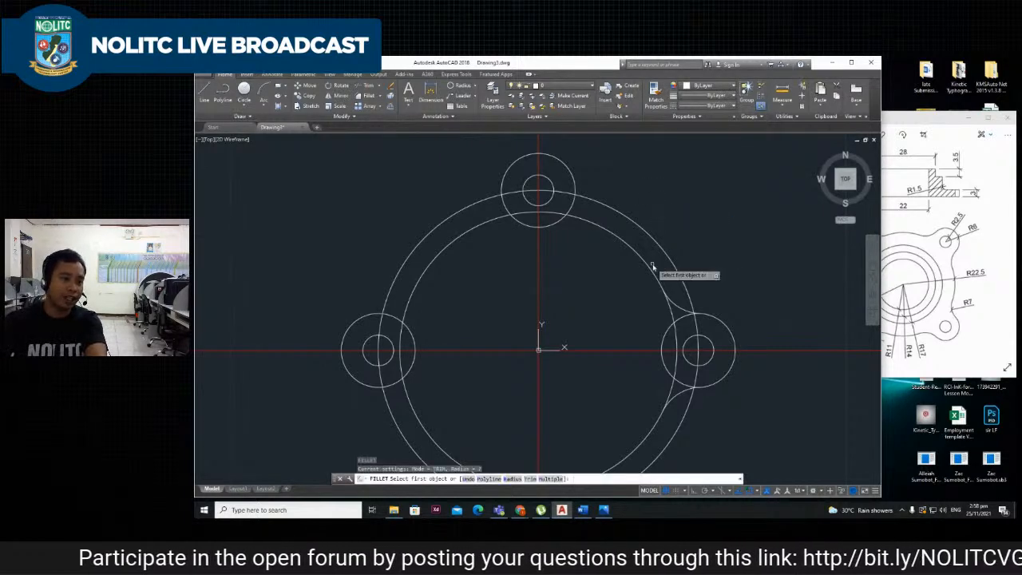
pyautogui.click(574, 208)
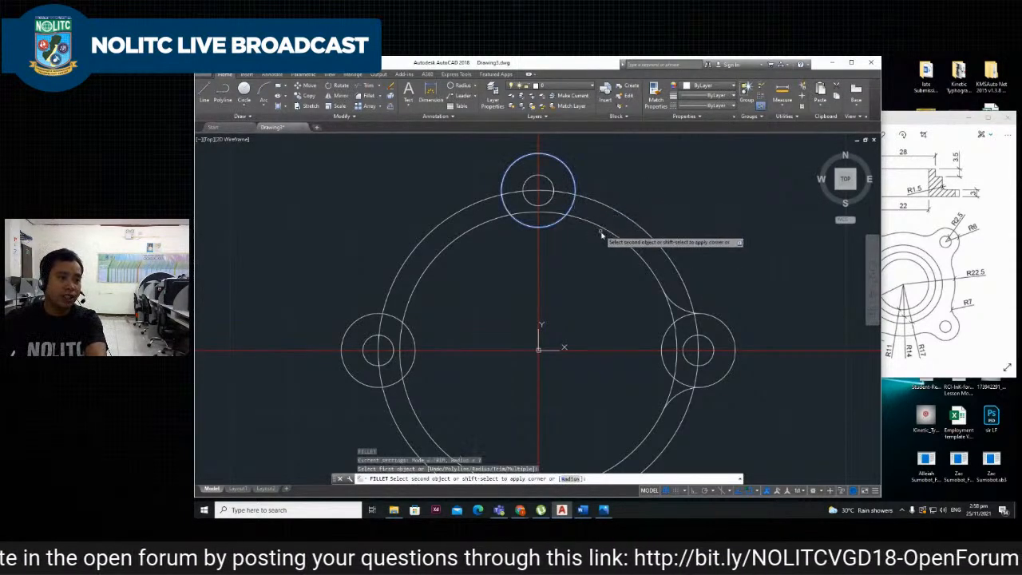
pyautogui.click(597, 229)
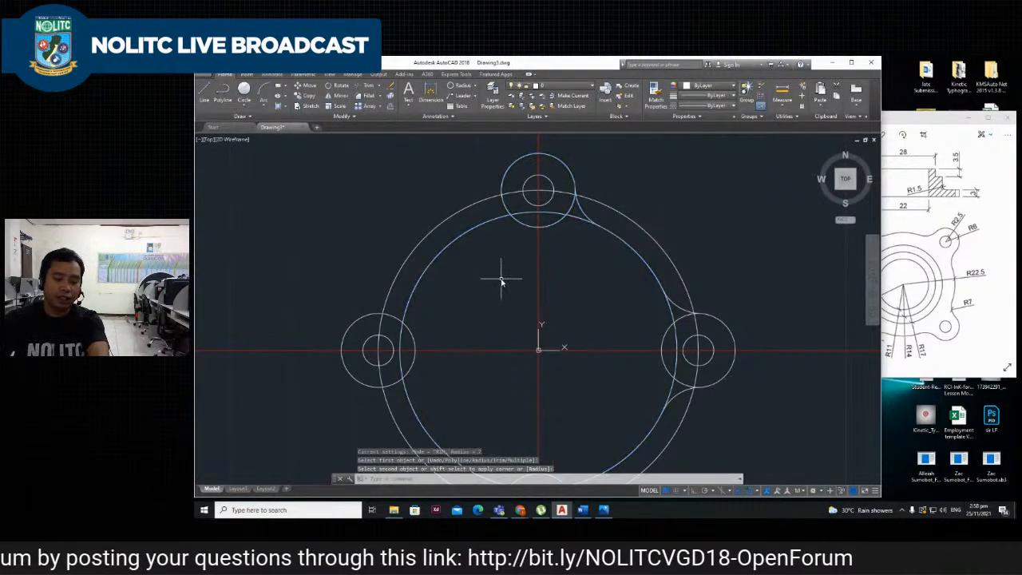
pyautogui.press('Return')
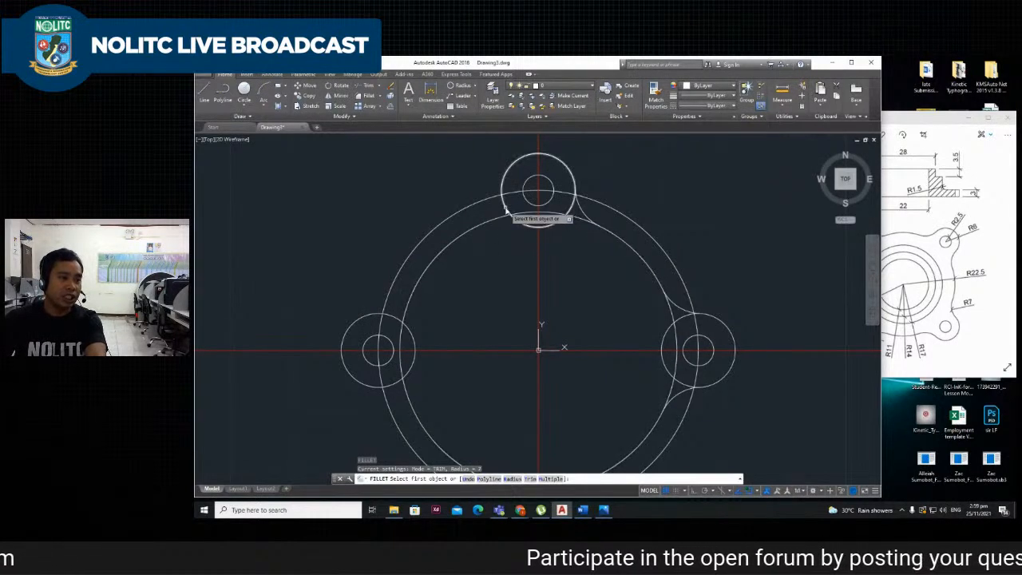
pyautogui.click(497, 222)
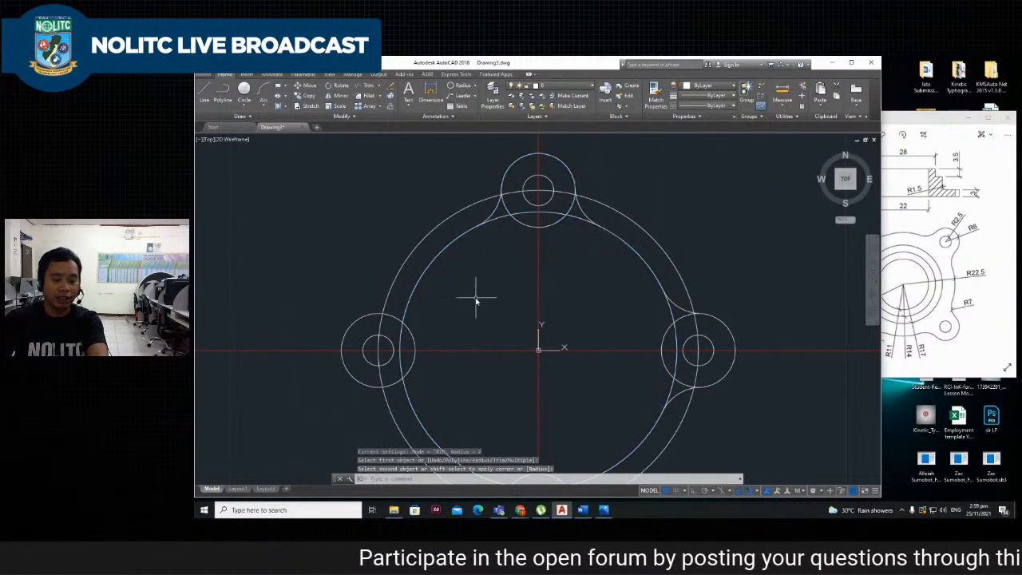
# Fillet the upper and lower sides of the negative X lug's outer circle to the smaller base circle with radius 7.
pyautogui.press('Return')
pyautogui.click(404, 319)
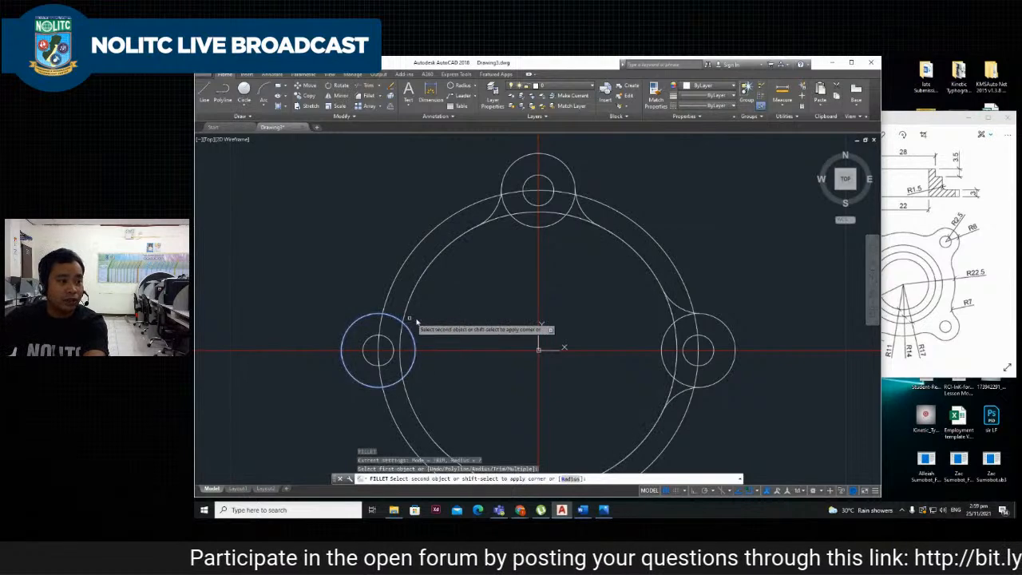
pyautogui.click(408, 302)
pyautogui.scroll(-4, 417, 343)
pyautogui.scroll(2, 431, 307)
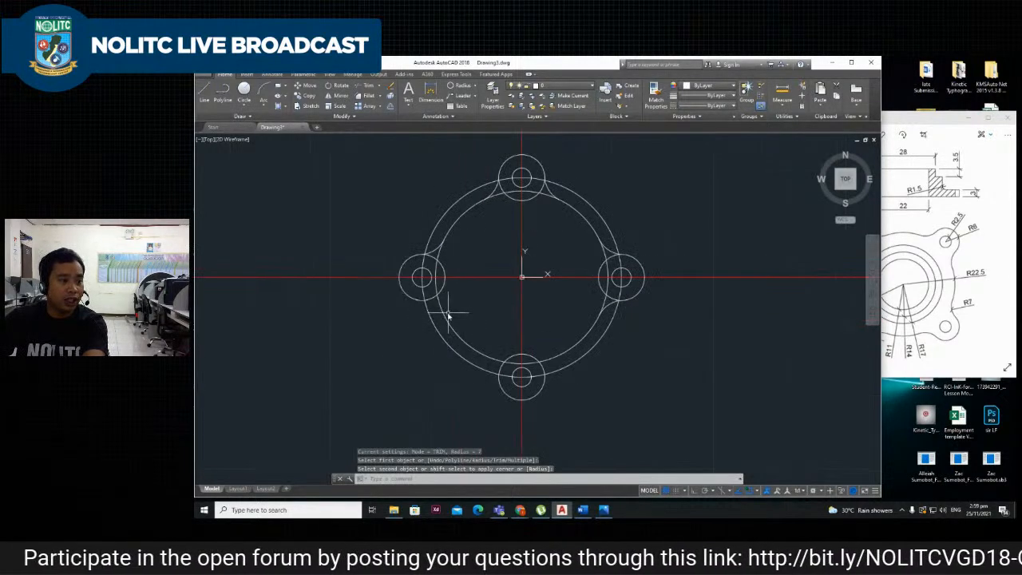
pyautogui.press('Return')
pyautogui.click(431, 299)
pyautogui.click(444, 320)
# Fillet both sides of the negative Y lug's outer circle to the smaller base circle with radius 7.
pyautogui.press('Return')
pyautogui.click(500, 369)
pyautogui.click(491, 362)
pyautogui.press('Return')
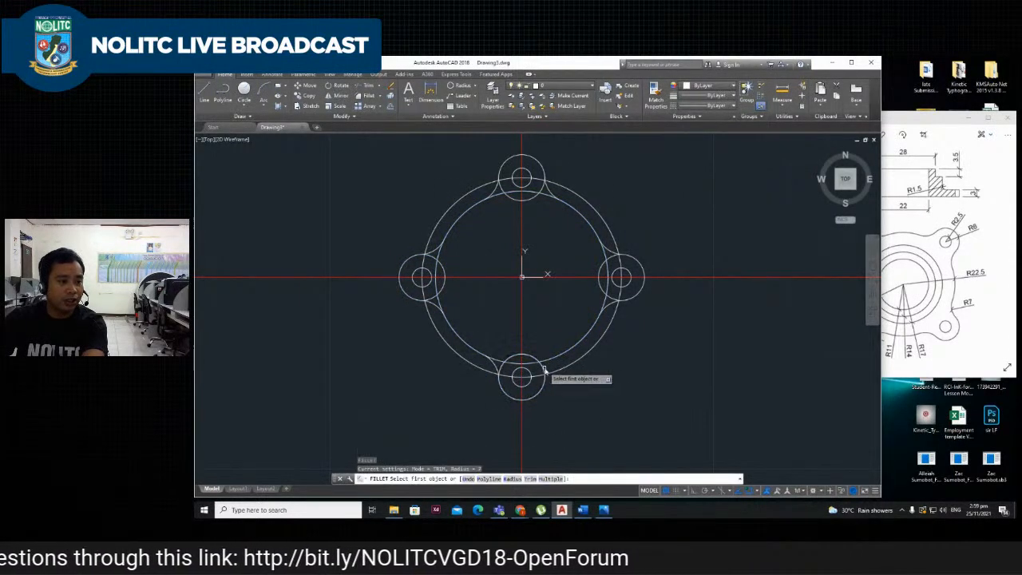
pyautogui.click(543, 368)
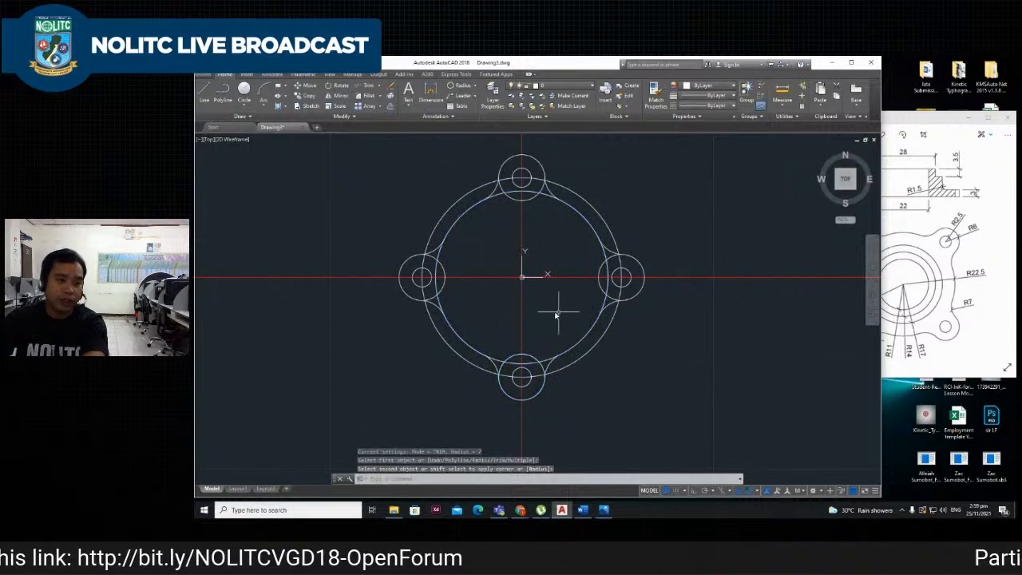
# Delete the larger base circle that passes through the centres of the four lug holes.
pyautogui.click(606, 356)
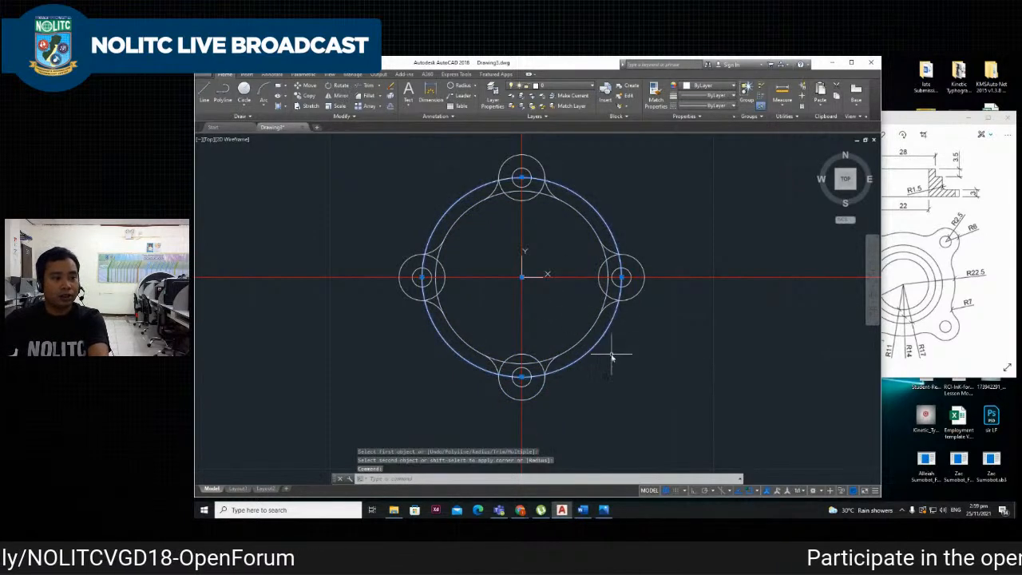
pyautogui.scroll(3, 479, 289)
pyautogui.scroll(-4, 485, 290)
pyautogui.scroll(4, 486, 290)
pyautogui.scroll(-3, 489, 279)
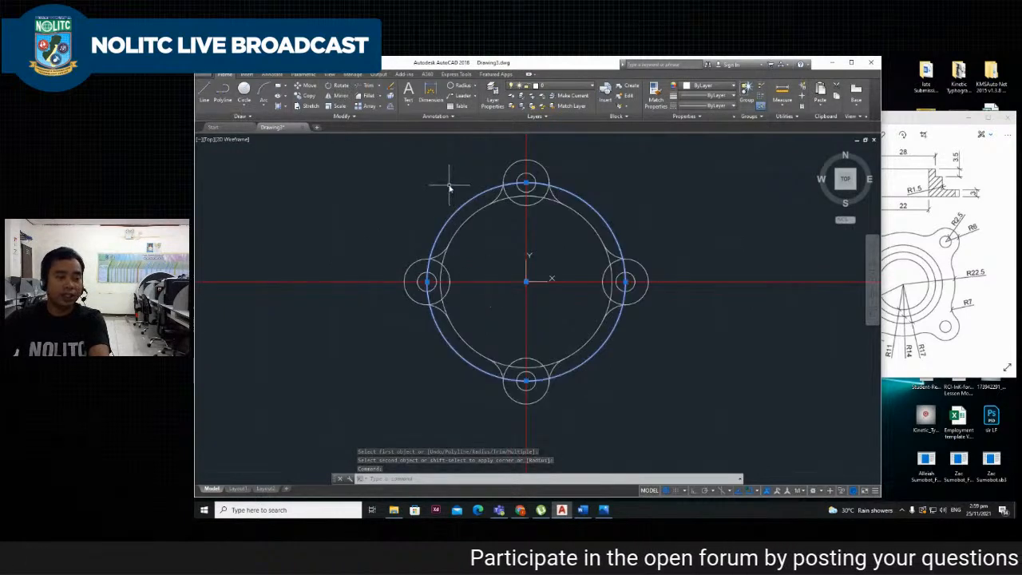
pyautogui.press('Return')
pyautogui.scroll(-2, 441, 195)
pyautogui.scroll(6, 471, 200)
pyautogui.scroll(-5, 519, 220)
pyautogui.scroll(1, 502, 225)
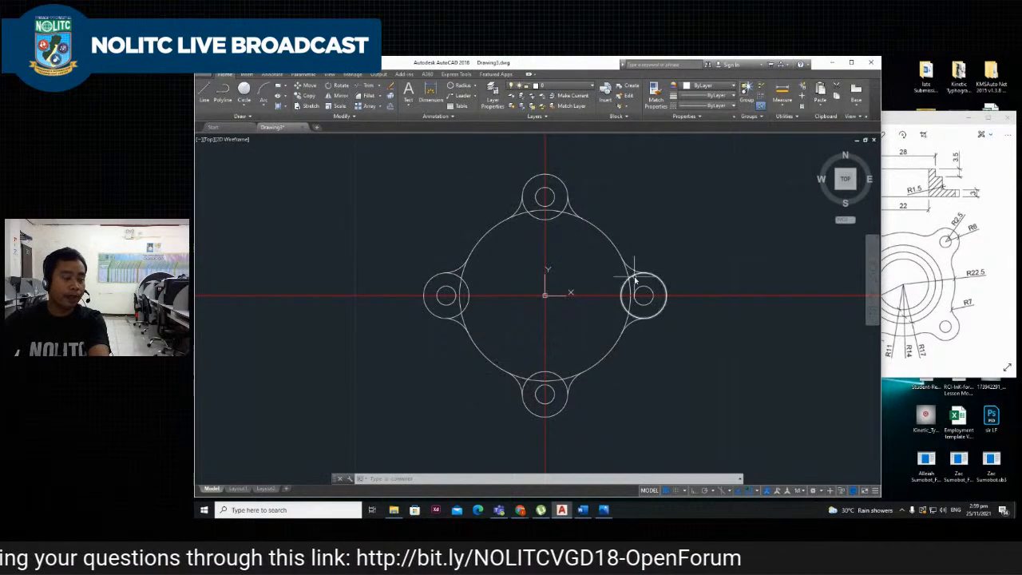
# Start Trim with the complete flange outline as cutting edges, including the base circle, the four lugs and their fillet arcs.
pyautogui.scroll(1, 520, 279)
pyautogui.scroll(-1, 524, 279)
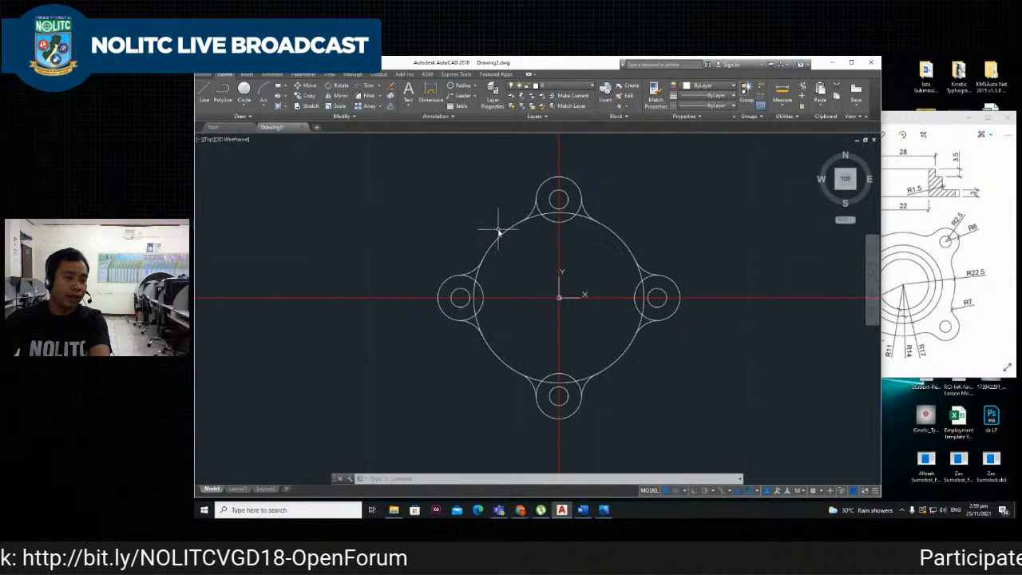
pyautogui.scroll(1, 500, 232)
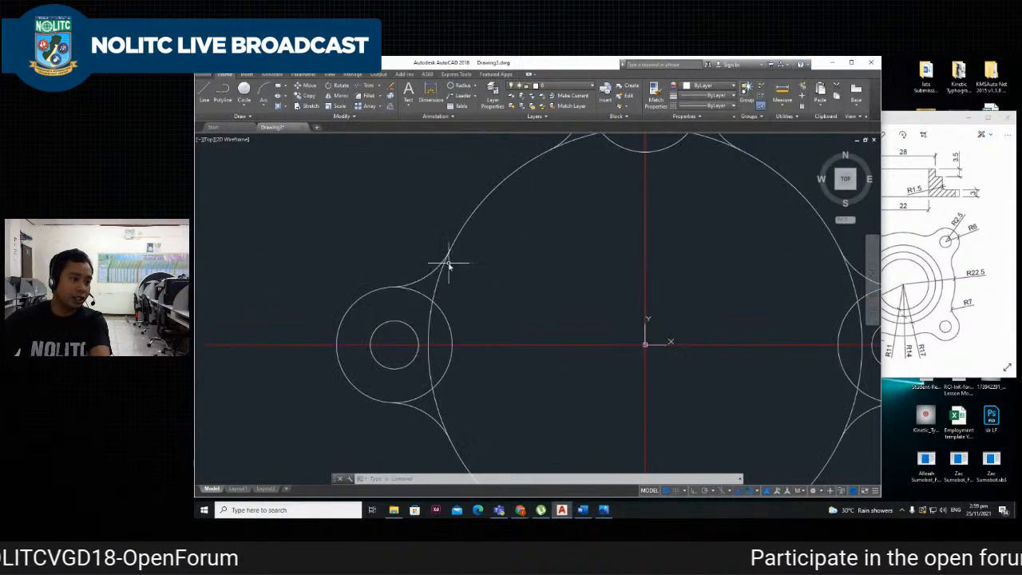
pyautogui.scroll(-1, 447, 279)
pyautogui.scroll(1, 396, 195)
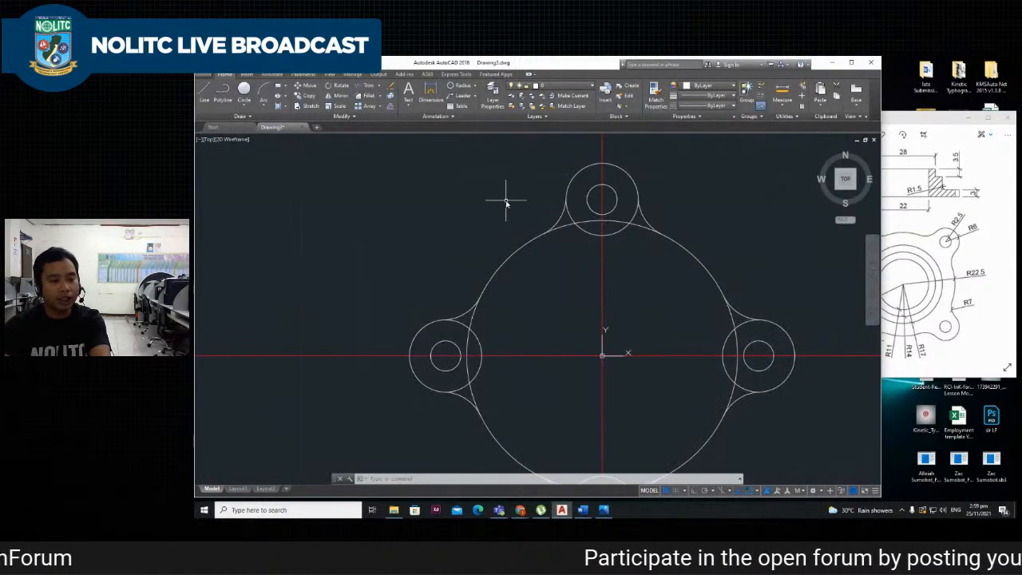
pyautogui.write('trim')
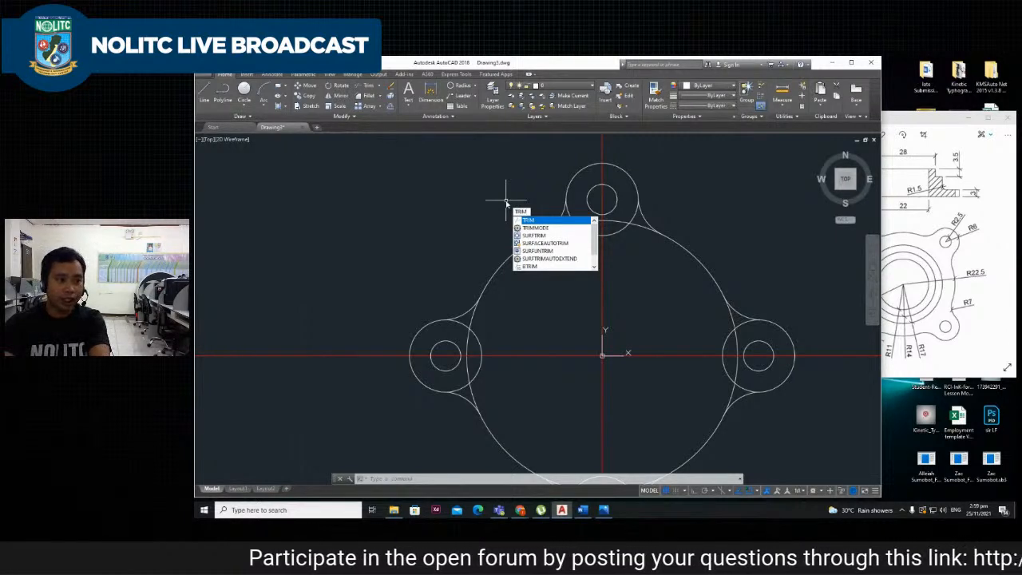
pyautogui.press('Return')
pyautogui.scroll(-2, 515, 223)
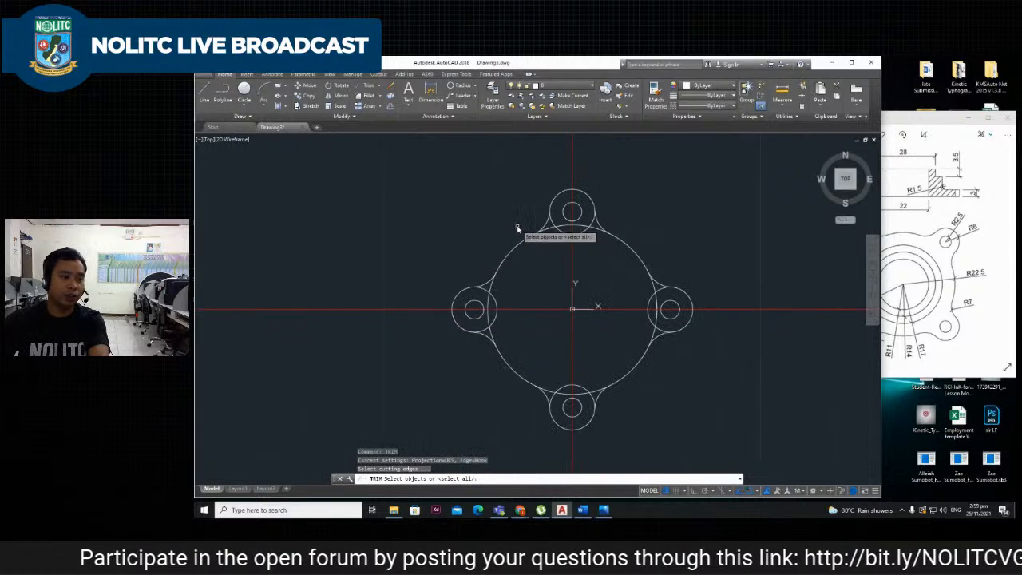
pyautogui.scroll(-2, 479, 199)
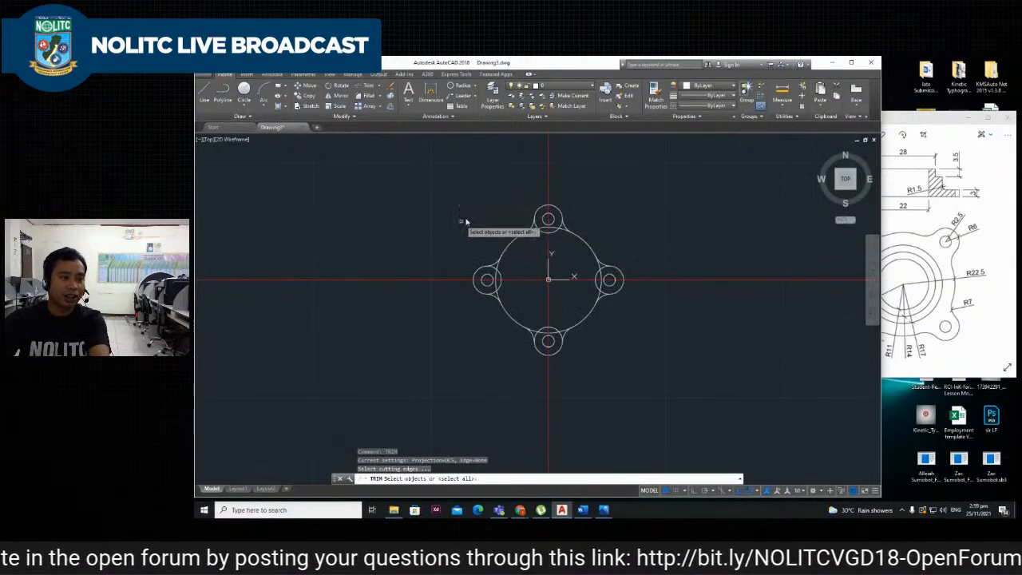
pyautogui.scroll(2, 435, 163)
pyautogui.scroll(-2, 436, 164)
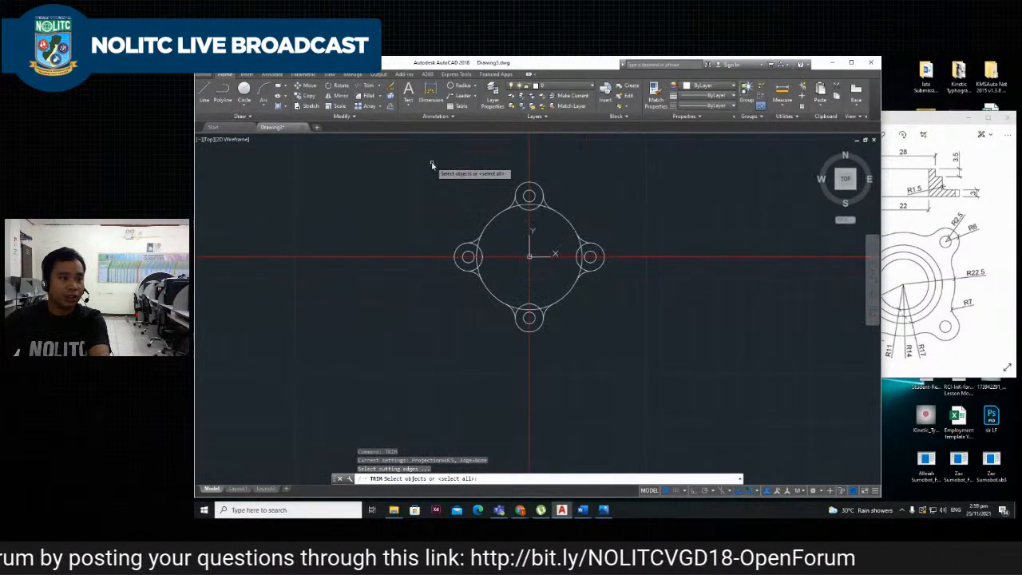
pyautogui.click(431, 164)
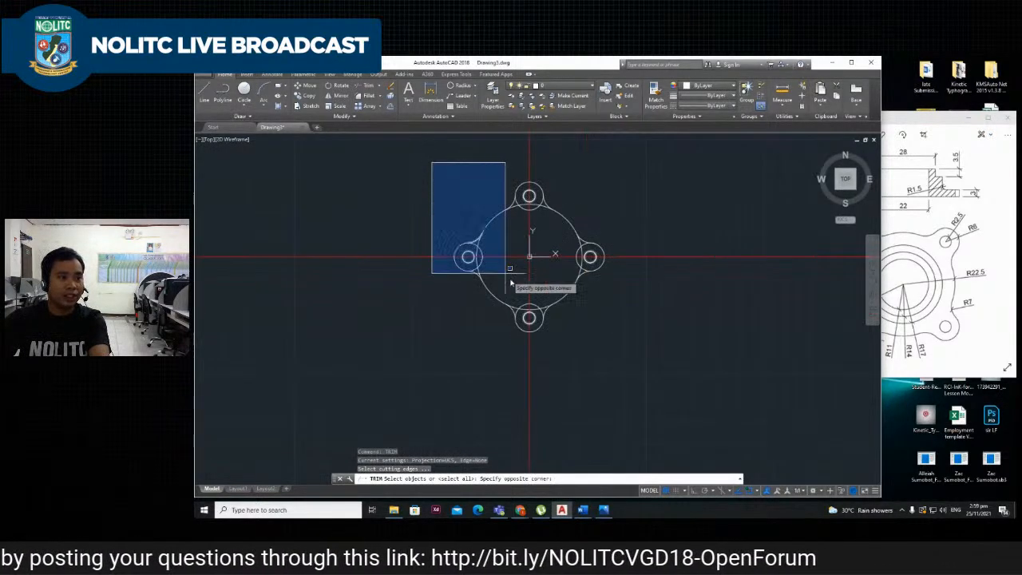
pyautogui.click(631, 349)
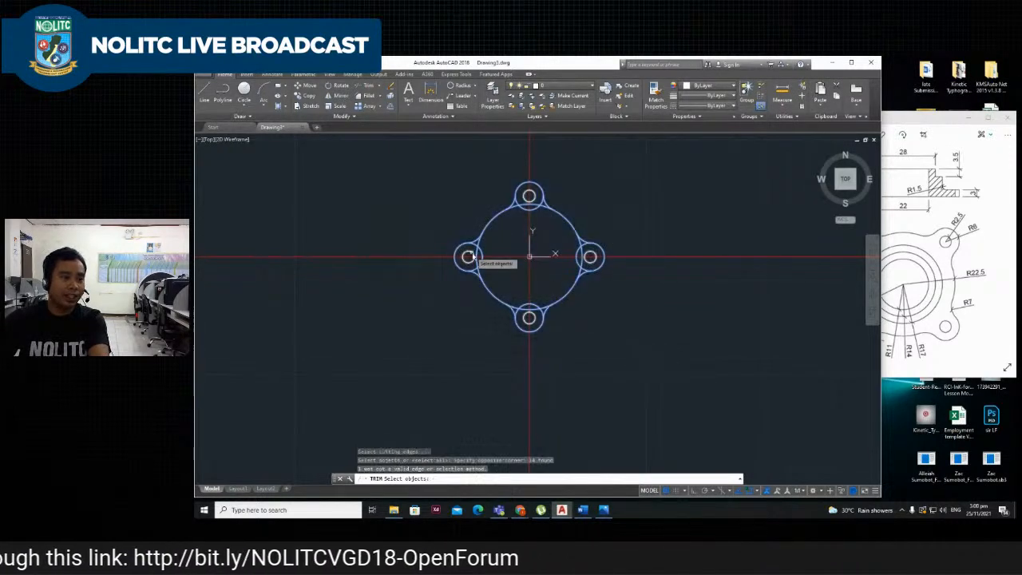
pyautogui.scroll(3, 471, 256)
pyautogui.scroll(-4, 491, 269)
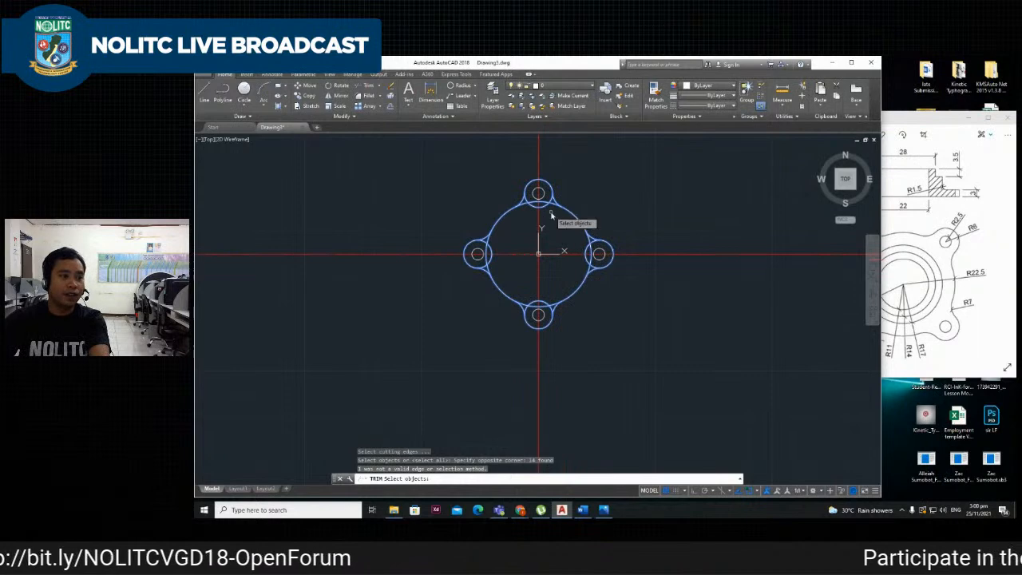
pyautogui.scroll(5, 491, 211)
pyautogui.scroll(-5, 489, 211)
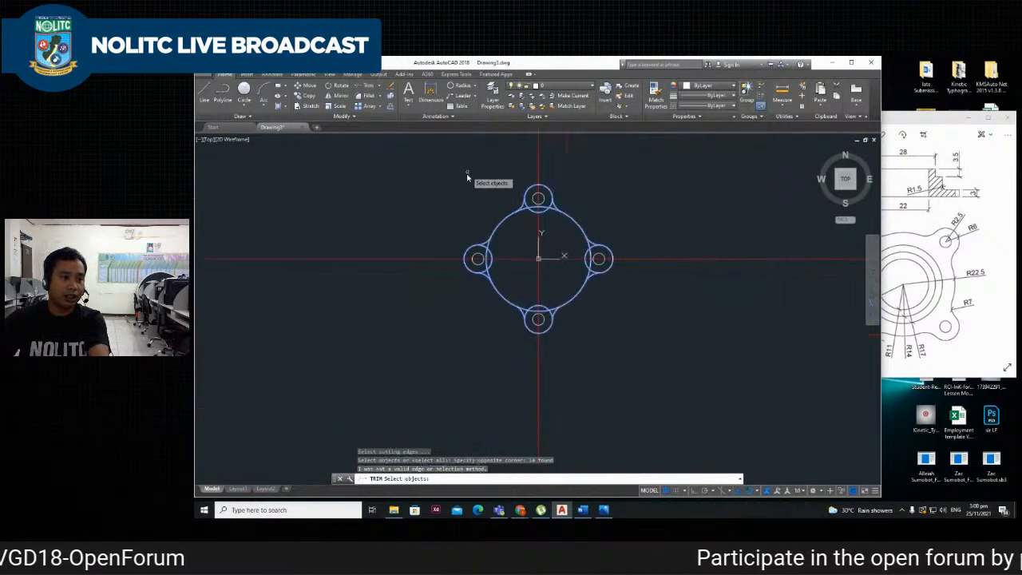
pyautogui.scroll(2, 469, 170)
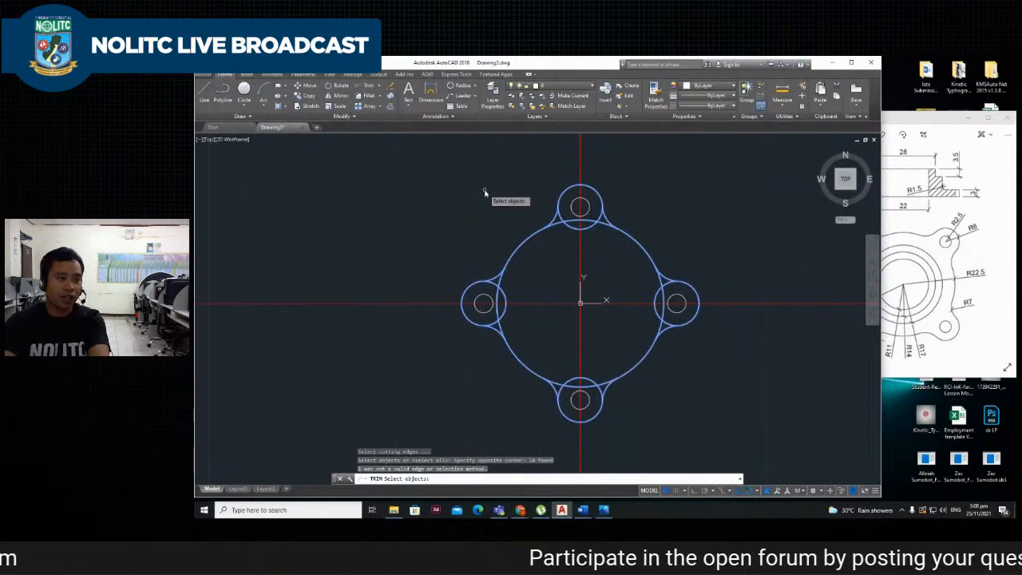
pyautogui.press('Return')
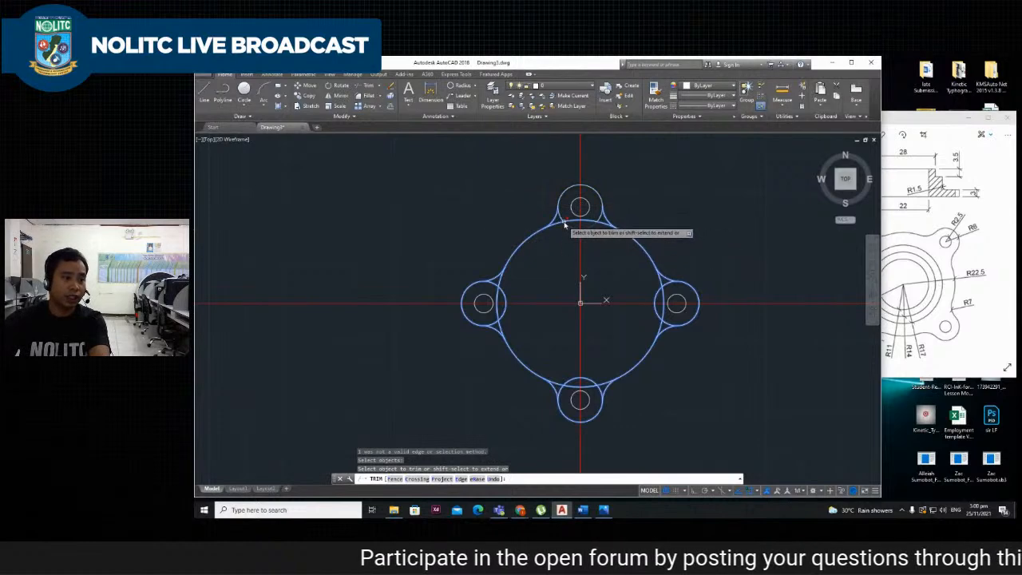
# Trim the base circle and lug circle segments inside the fillets at the positive Y lug, leaving only its outer contour.
pyautogui.scroll(4, 564, 228)
pyautogui.scroll(-2, 563, 225)
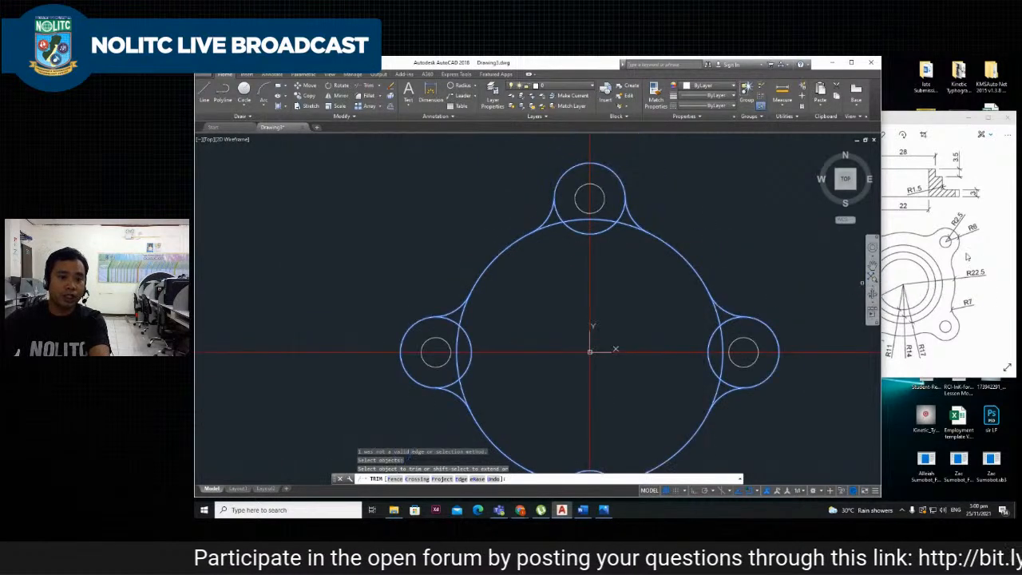
pyautogui.click(938, 254)
pyautogui.click(572, 230)
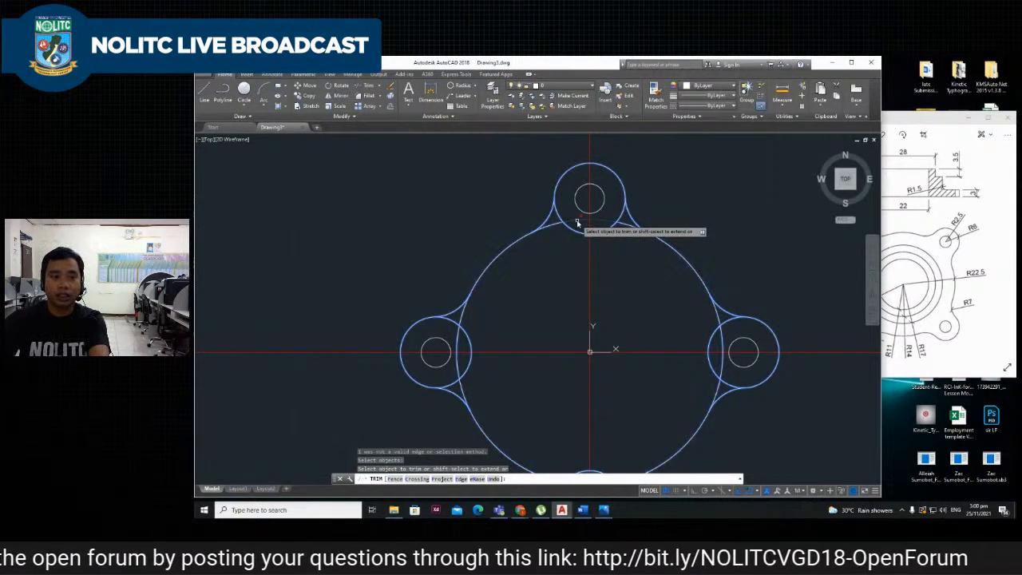
pyautogui.click(578, 221)
pyautogui.click(579, 234)
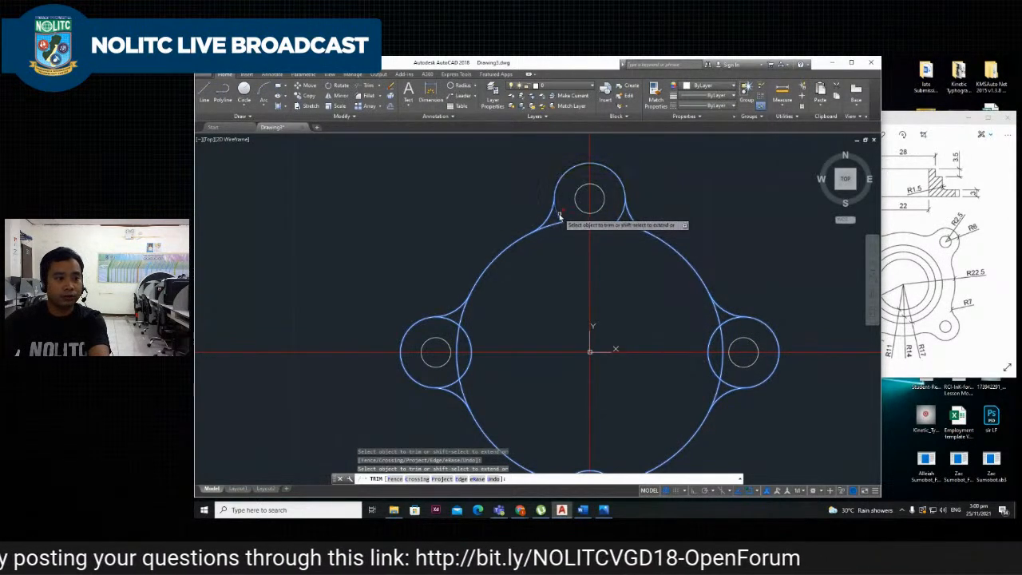
pyautogui.click(627, 226)
pyautogui.click(621, 214)
pyautogui.click(620, 210)
pyautogui.click(626, 246)
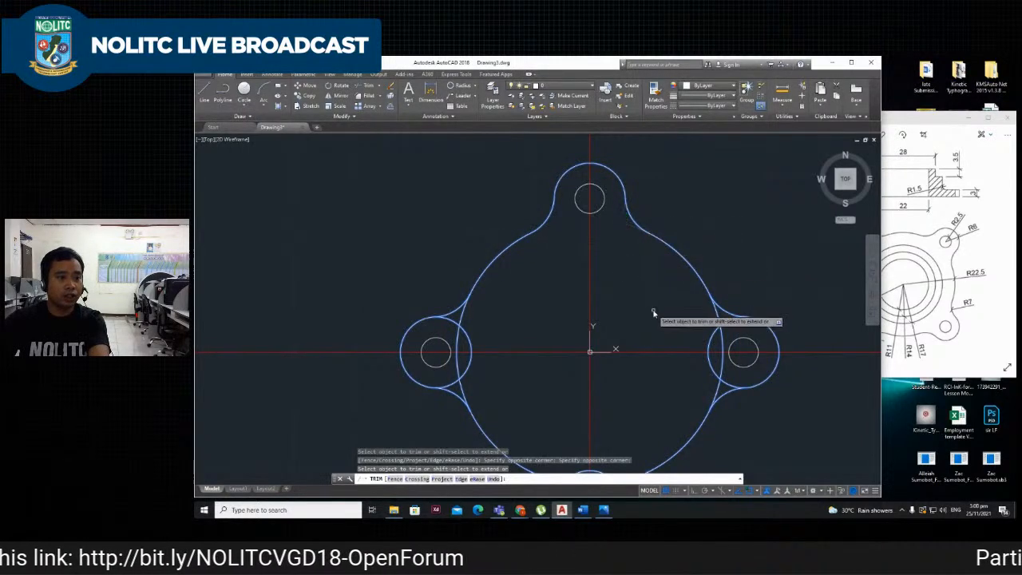
# Trim the overlapping base circle and lug circle segments between the fillets at the negative X lug.
pyautogui.scroll(-4, 607, 313)
pyautogui.scroll(4, 582, 309)
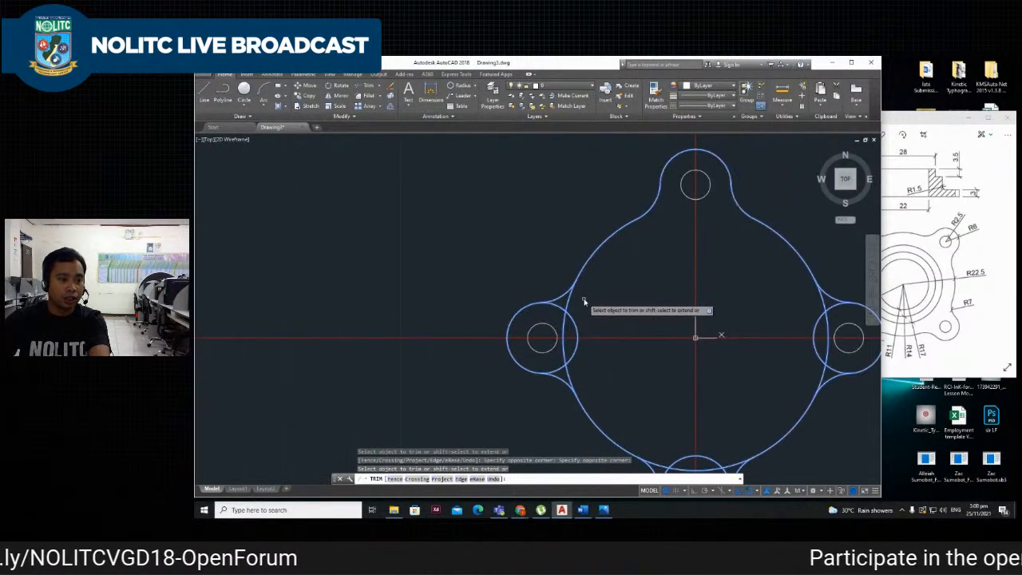
pyautogui.scroll(2, 583, 300)
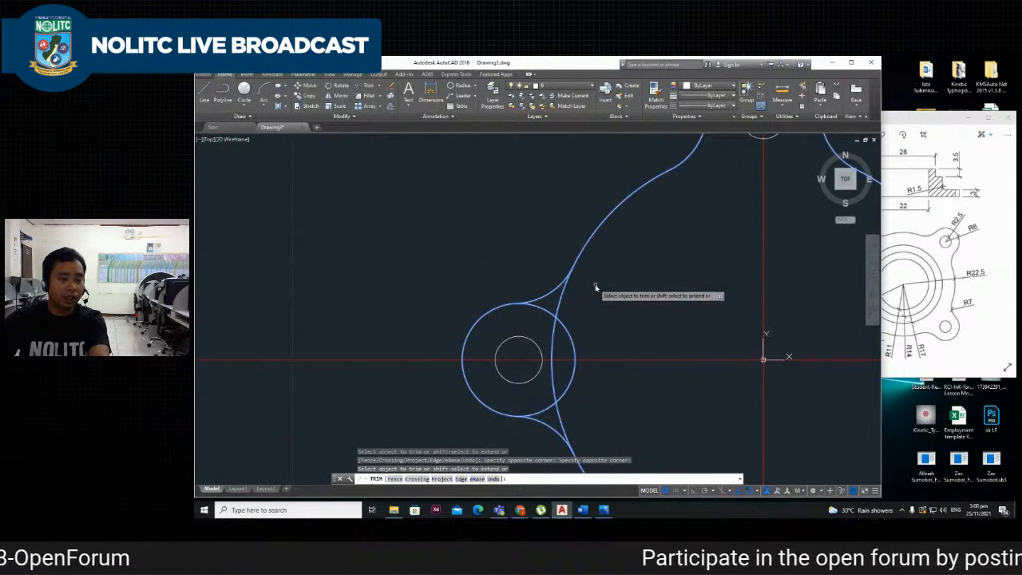
pyautogui.click(595, 284)
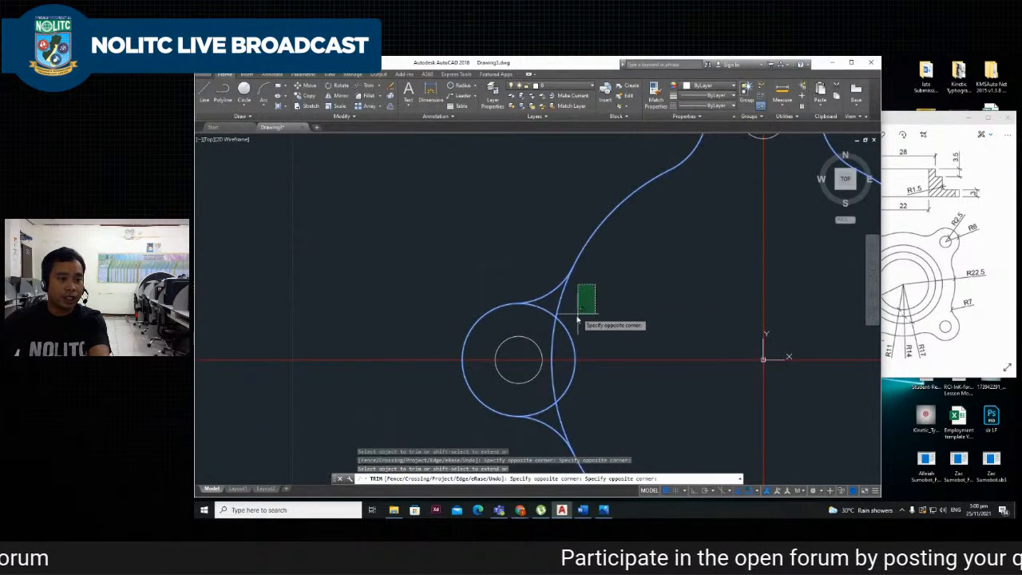
pyautogui.click(569, 372)
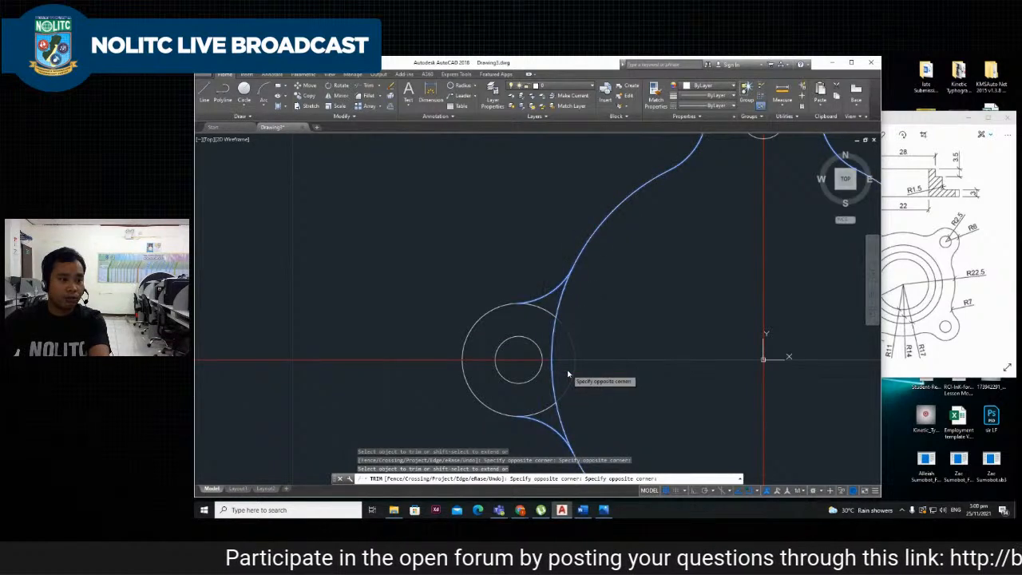
pyautogui.click(551, 415)
pyautogui.click(603, 293)
# Trim the overlapping base circle and lug circle segments between the fillets at the negative Y lug.
pyautogui.scroll(-3, 673, 375)
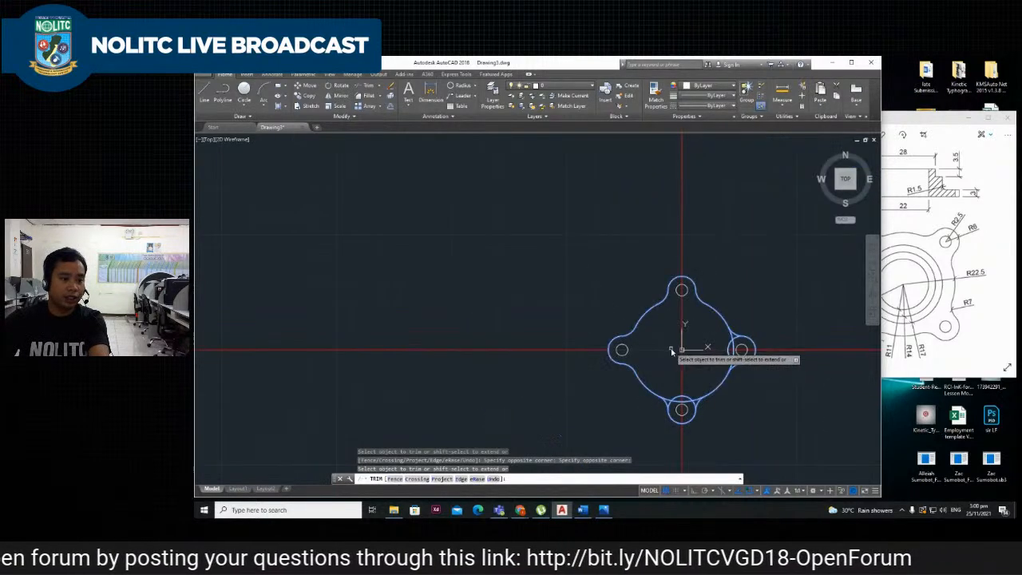
pyautogui.scroll(2, 675, 352)
pyautogui.click(649, 401)
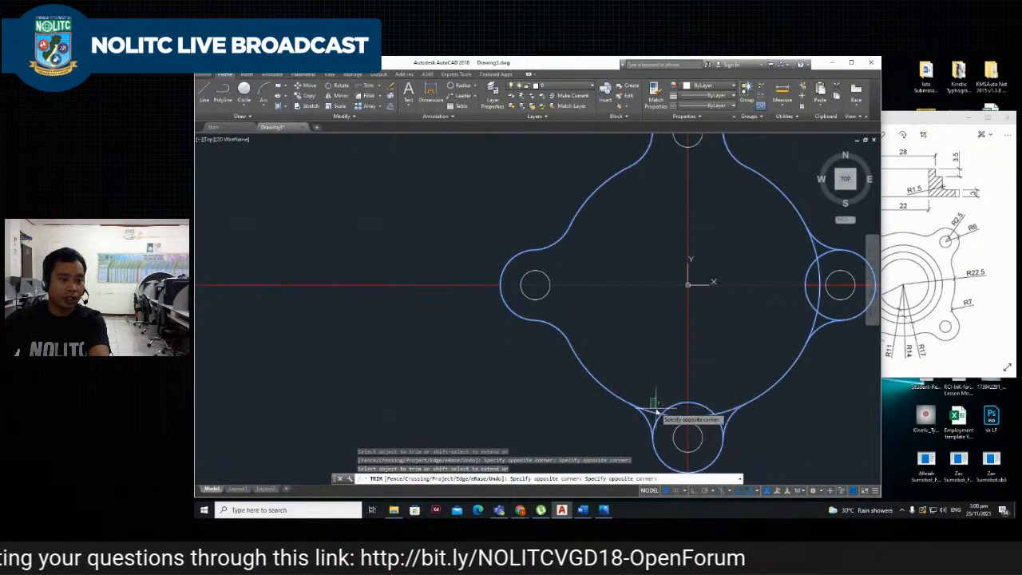
pyautogui.click(722, 418)
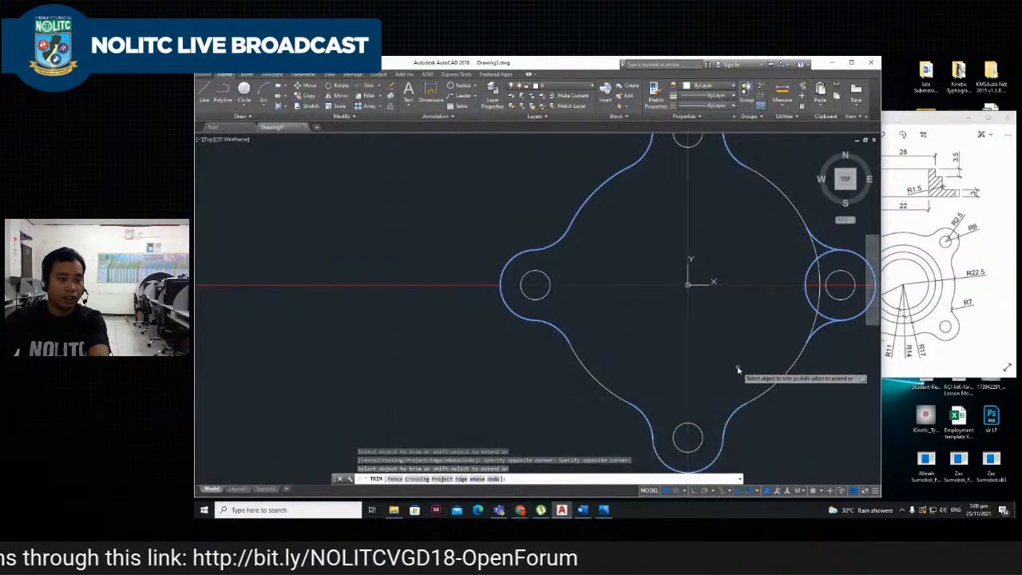
# Undo the last trim and trim away the overlapping circle arcs inside the left lobe of the plate outline.
pyautogui.scroll(-2, 732, 360)
pyautogui.hotkey('ctrl', 'z')
pyautogui.scroll(-7, 725, 310)
pyautogui.scroll(4, 716, 315)
pyautogui.scroll(3, 727, 273)
pyautogui.scroll(-3, 584, 296)
pyautogui.scroll(3, 477, 358)
pyautogui.click(456, 363)
pyautogui.click(463, 372)
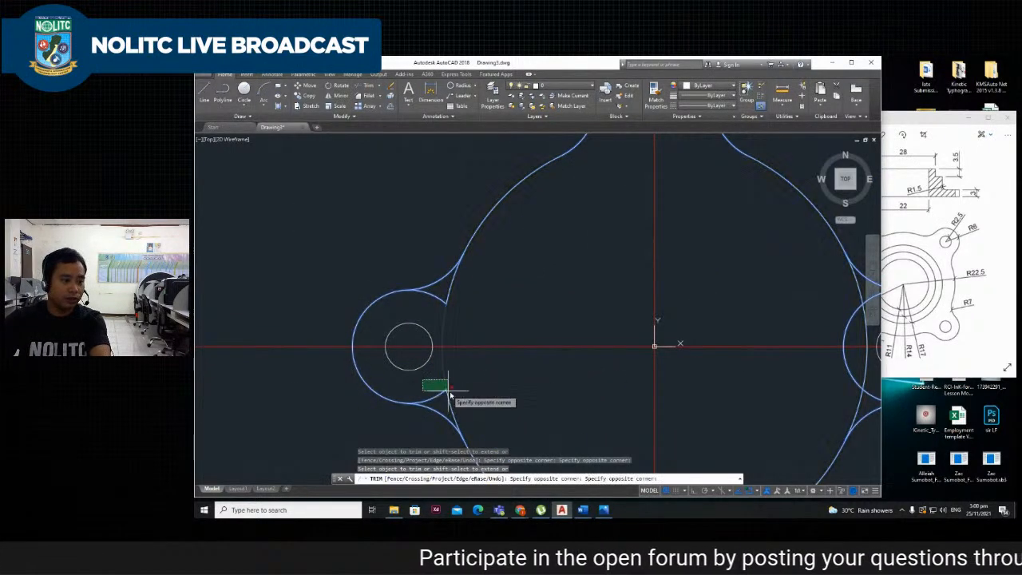
pyautogui.scroll(-2, 559, 331)
pyautogui.scroll(-2, 575, 344)
pyautogui.scroll(5, 515, 351)
pyautogui.scroll(-4, 579, 348)
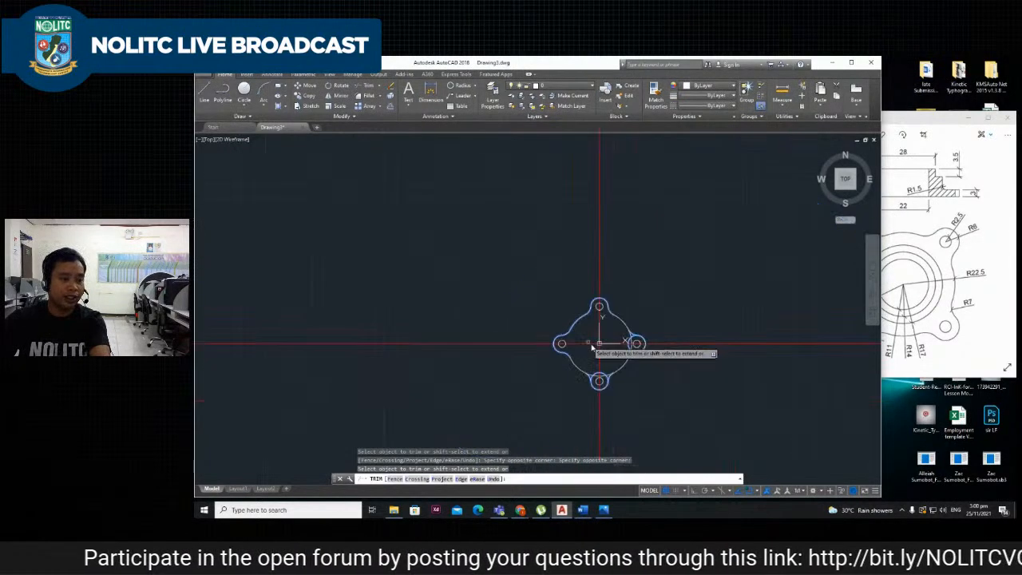
# Trim away the overlapping circle arcs inside the bottom lobe of the plate outline.
pyautogui.scroll(3, 589, 364)
pyautogui.scroll(4, 613, 386)
pyautogui.click(581, 373)
pyautogui.click(612, 409)
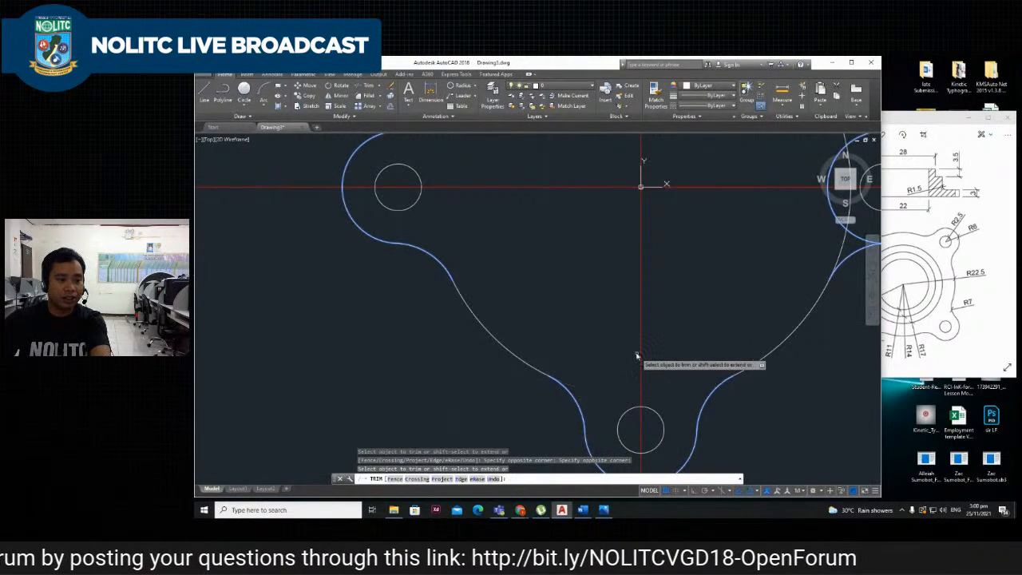
# Trim away the overlapping arcs inside the right lobe and compare the outline with the 3D Plate 1.jpg reference drawing.
pyautogui.scroll(-3, 641, 358)
pyautogui.scroll(3, 730, 319)
pyautogui.click(718, 334)
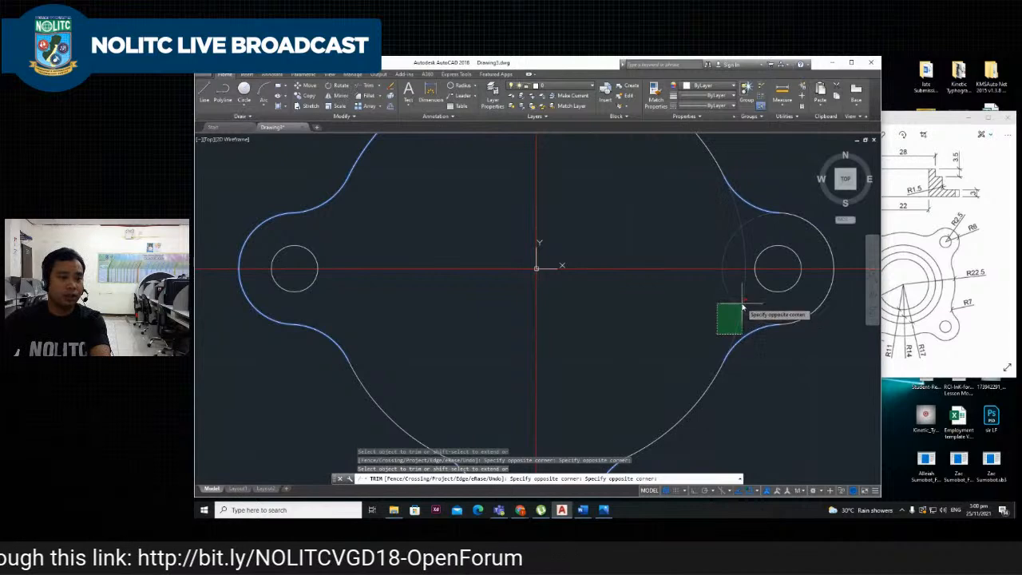
pyautogui.click(743, 307)
pyautogui.scroll(-3, 746, 315)
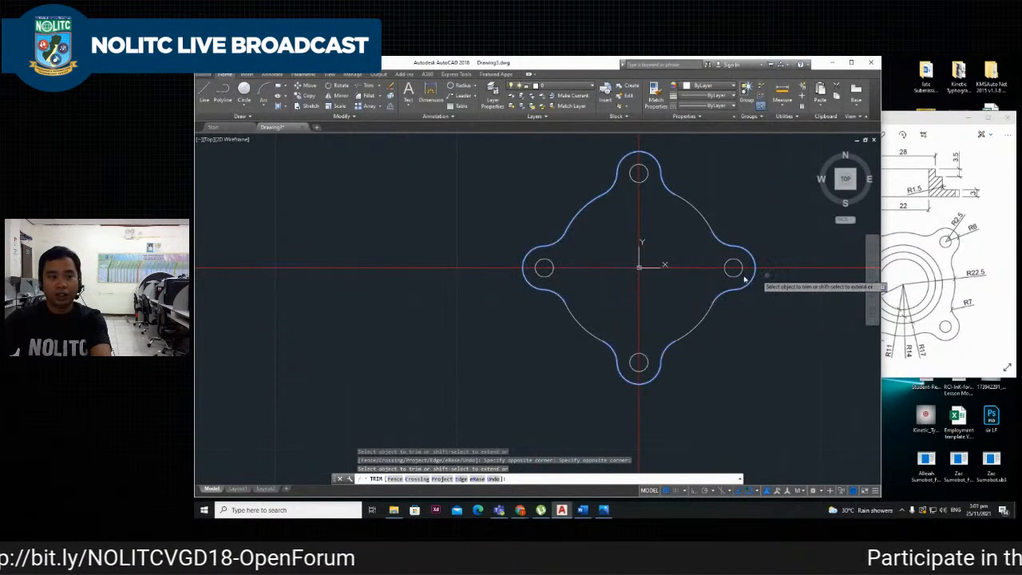
pyautogui.scroll(-2, 570, 223)
pyautogui.scroll(2, 579, 222)
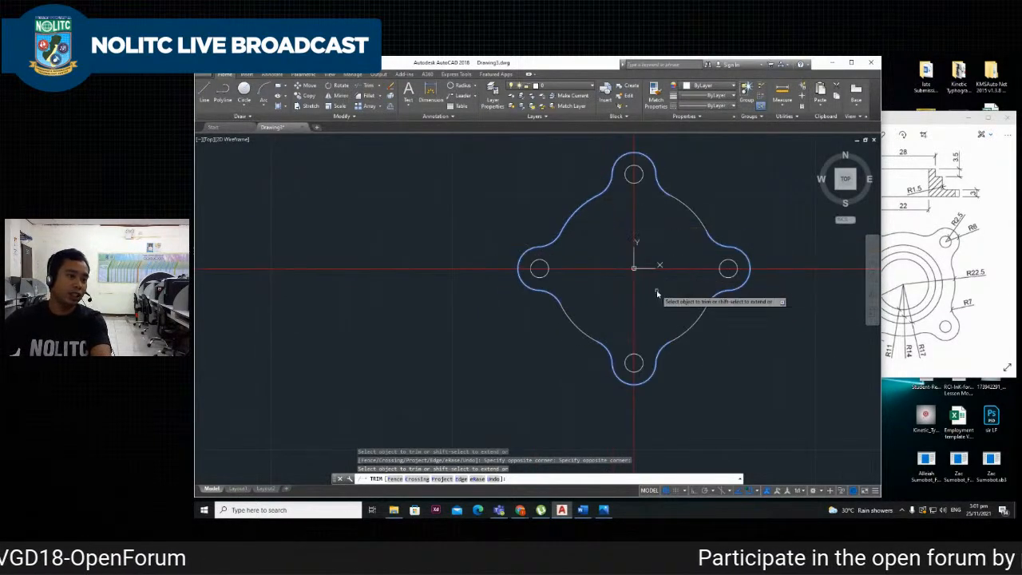
pyautogui.click(981, 260)
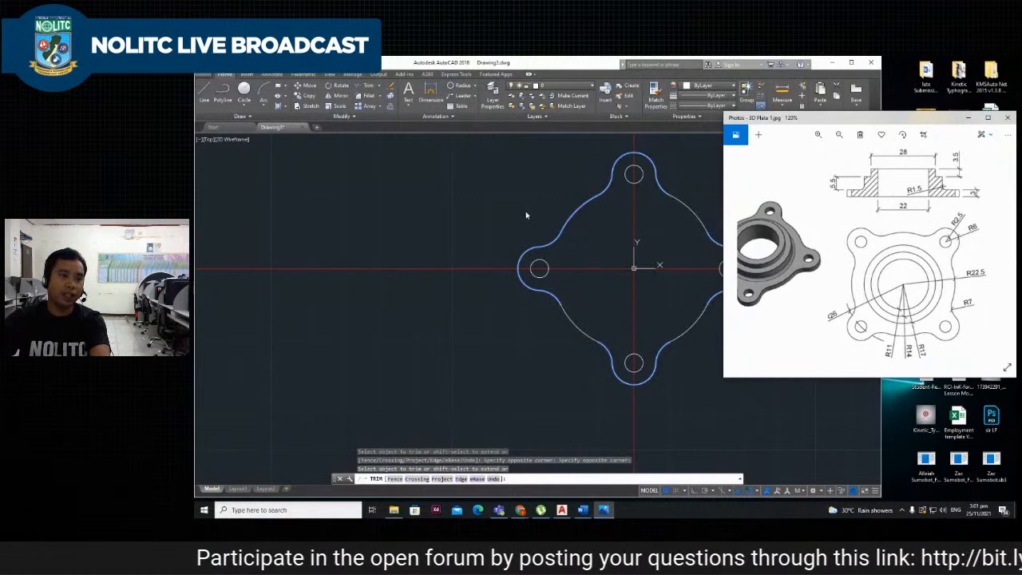
pyautogui.click(597, 240)
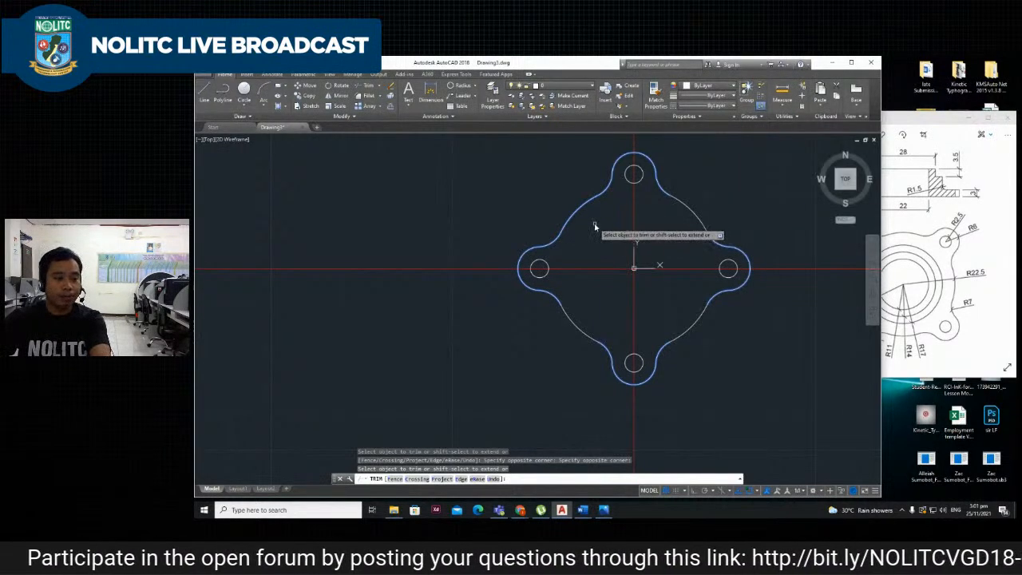
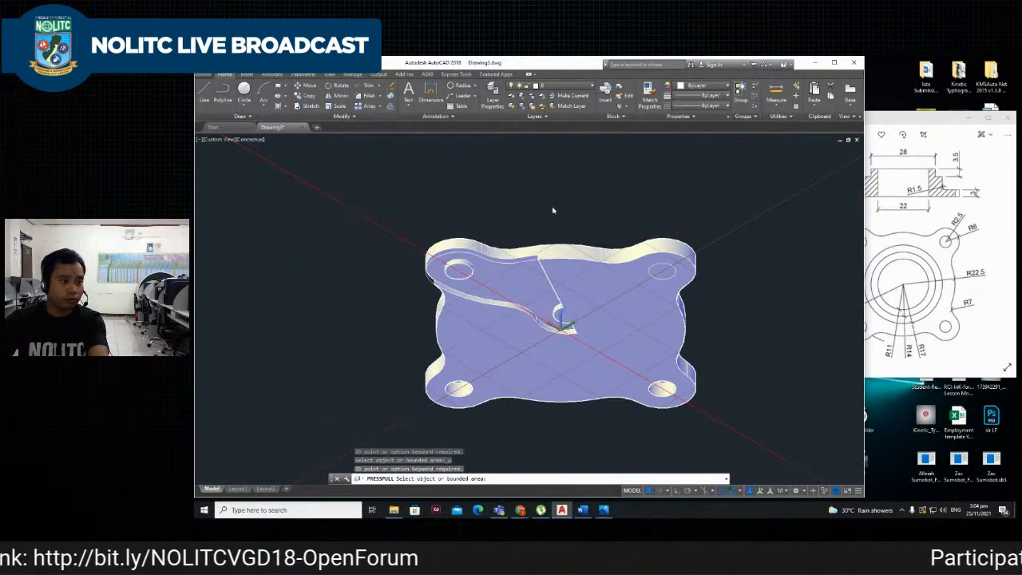
# Exit Presspull and undo its last operations on the extruded plate.
pyautogui.press('Escape')
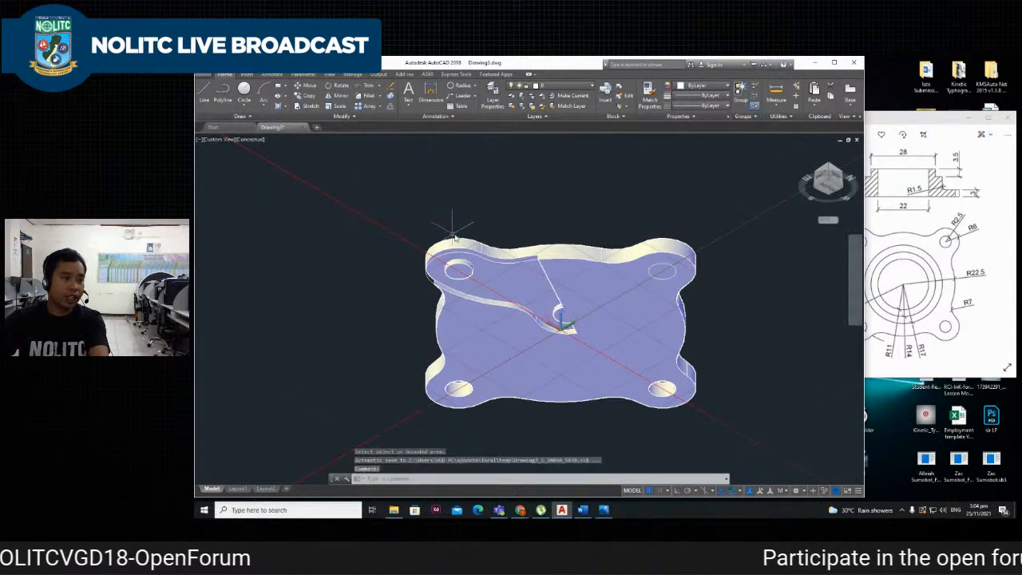
pyautogui.hotkey('ctrl', 'z')
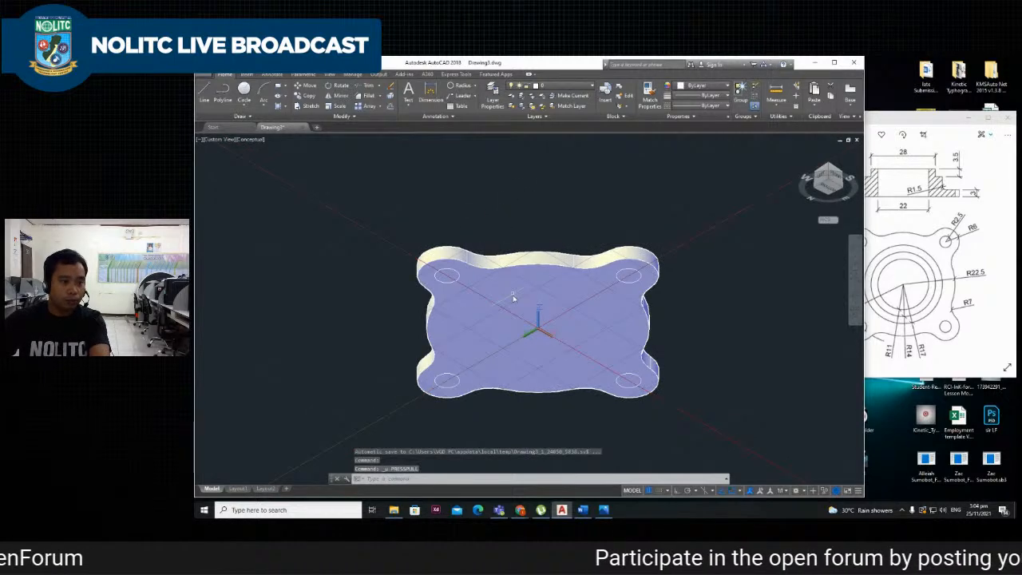
pyautogui.scroll(3, 513, 295)
pyautogui.scroll(-5, 481, 374)
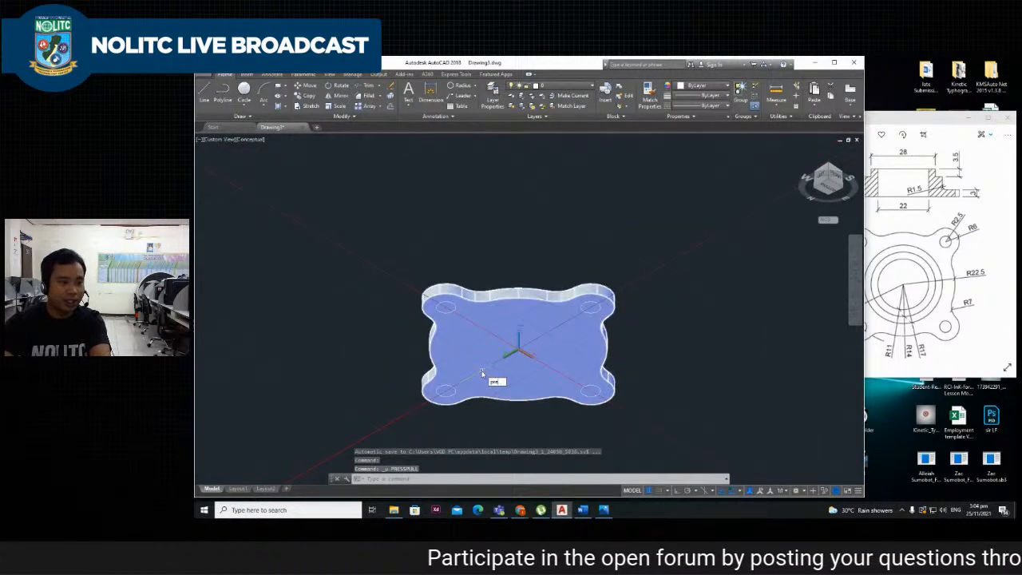
# Try to cut the upper-left corner hole by press-pulling the circle's bounded areas through the plate.
pyautogui.write('s')
pyautogui.press('Return')
pyautogui.scroll(2, 460, 370)
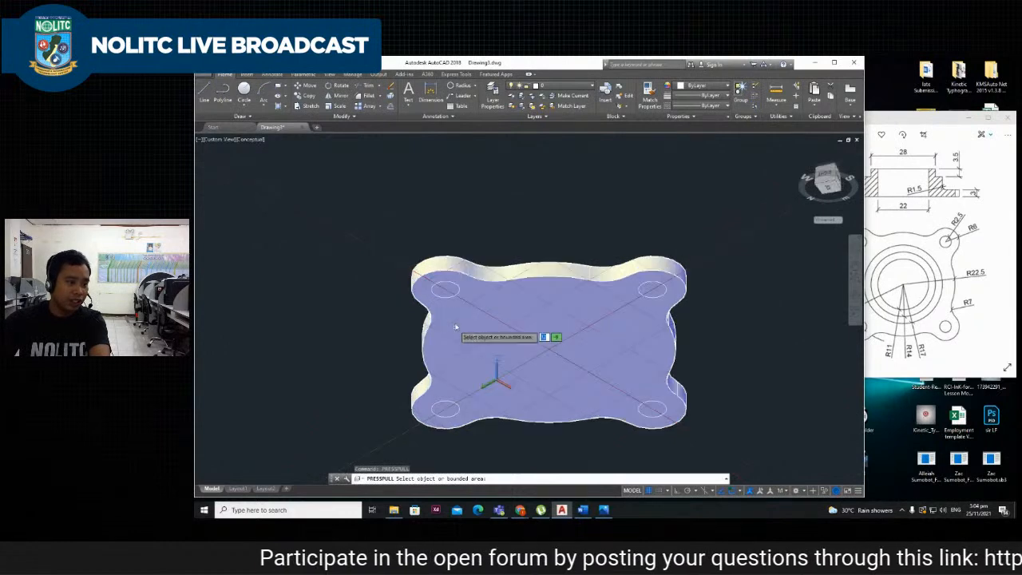
pyautogui.click(444, 296)
pyautogui.click(453, 252)
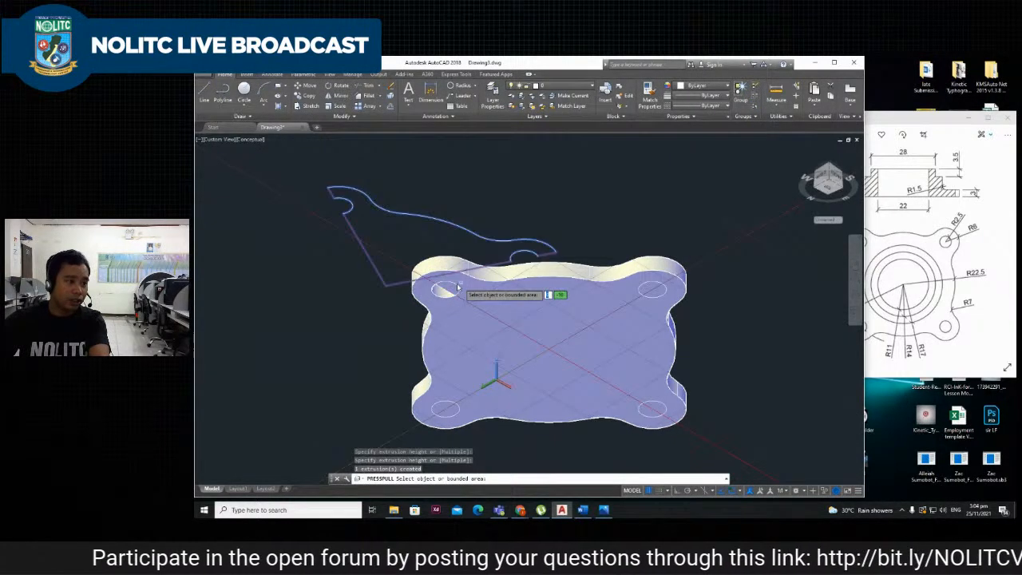
pyautogui.click(453, 294)
pyautogui.click(458, 247)
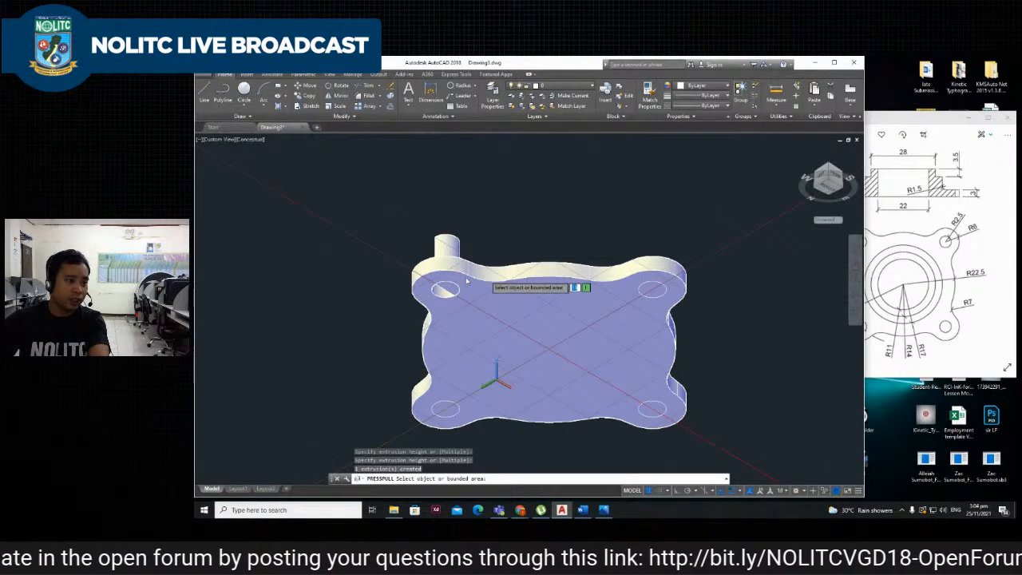
pyautogui.scroll(2, 455, 301)
pyautogui.scroll(2, 455, 302)
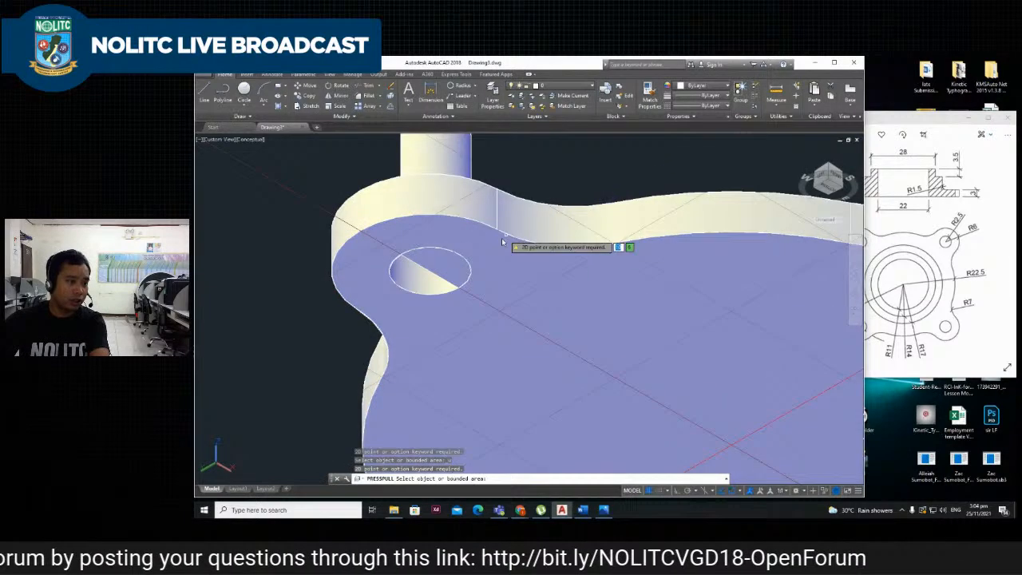
# End Presspull and undo the pulled areas at the upper-left corner hole.
pyautogui.scroll(-5, 480, 244)
pyautogui.press('Return')
pyautogui.hotkey('ctrl', 'z')
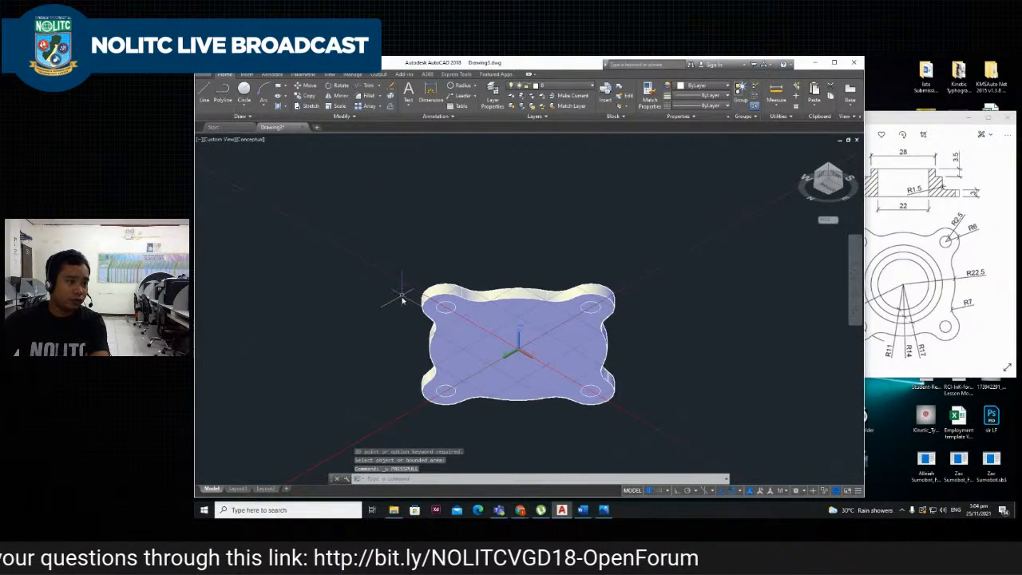
# Cut the upper-left corner hole through the plate by press-pulling both halves of its circle.
pyautogui.scroll(4, 414, 298)
pyautogui.scroll(4, 529, 307)
pyautogui.scroll(-4, 412, 325)
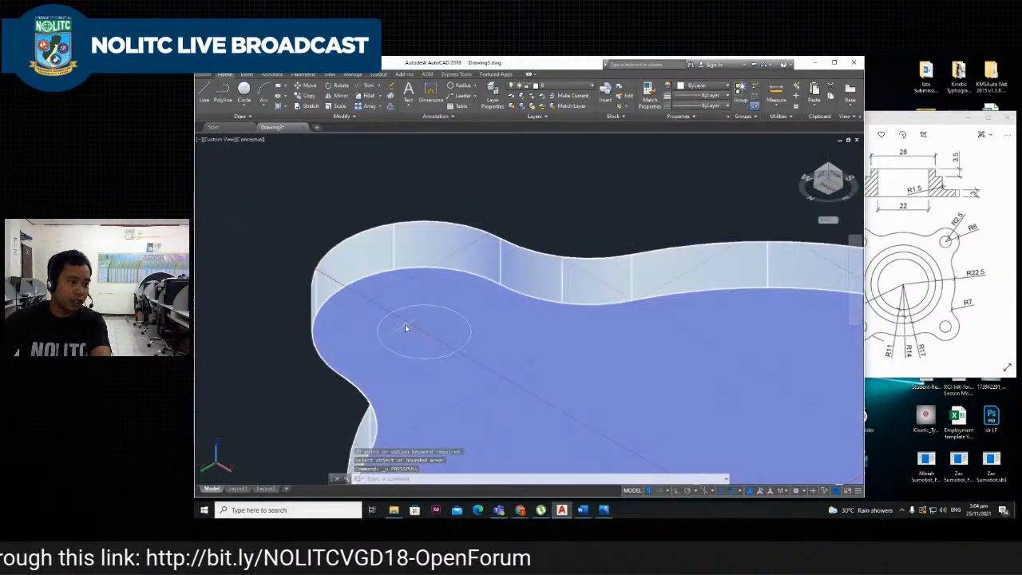
pyautogui.scroll(3, 403, 323)
pyautogui.write('PRE')
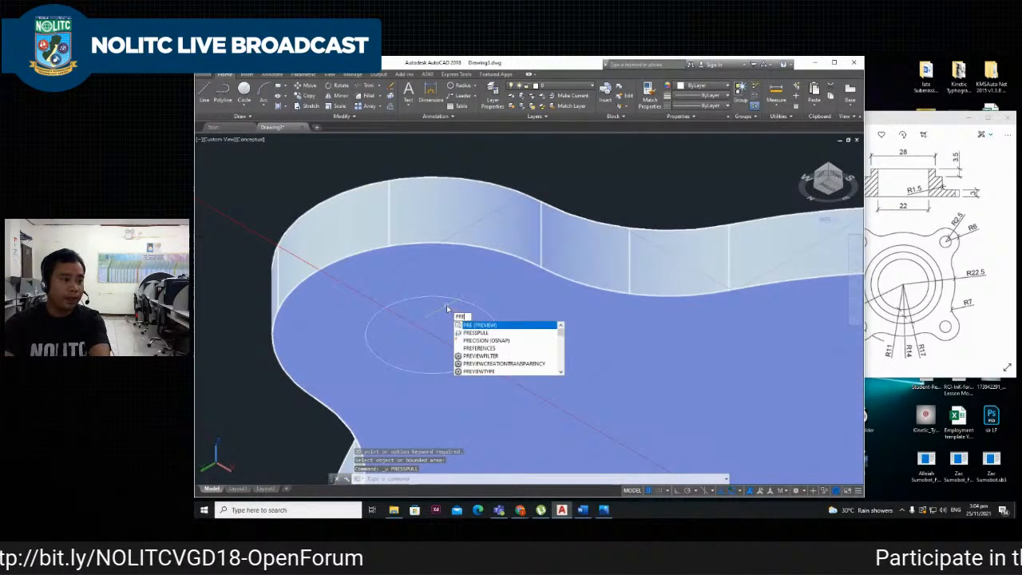
pyautogui.write('SSPULL')
pyautogui.press('Return')
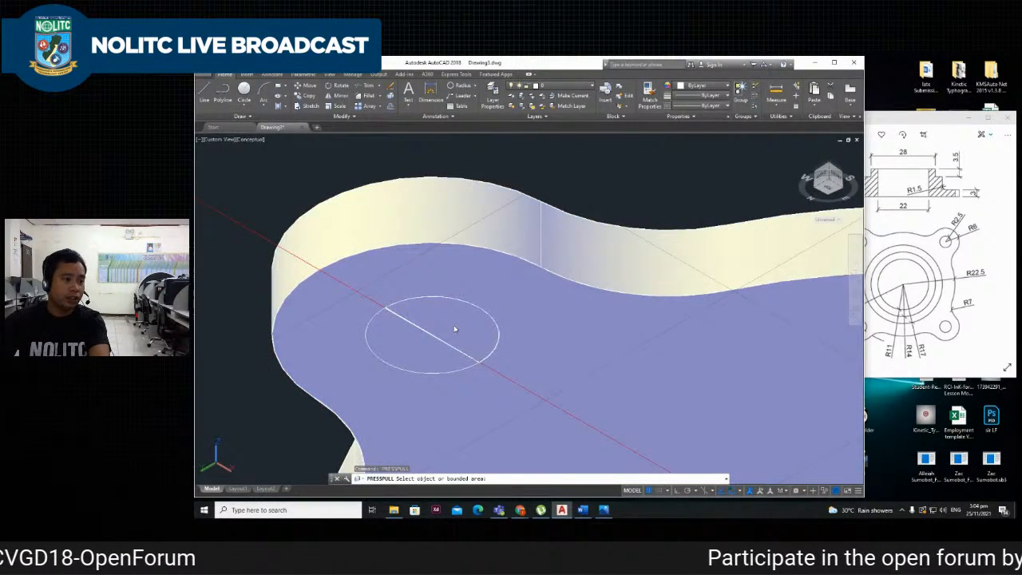
pyautogui.click(452, 328)
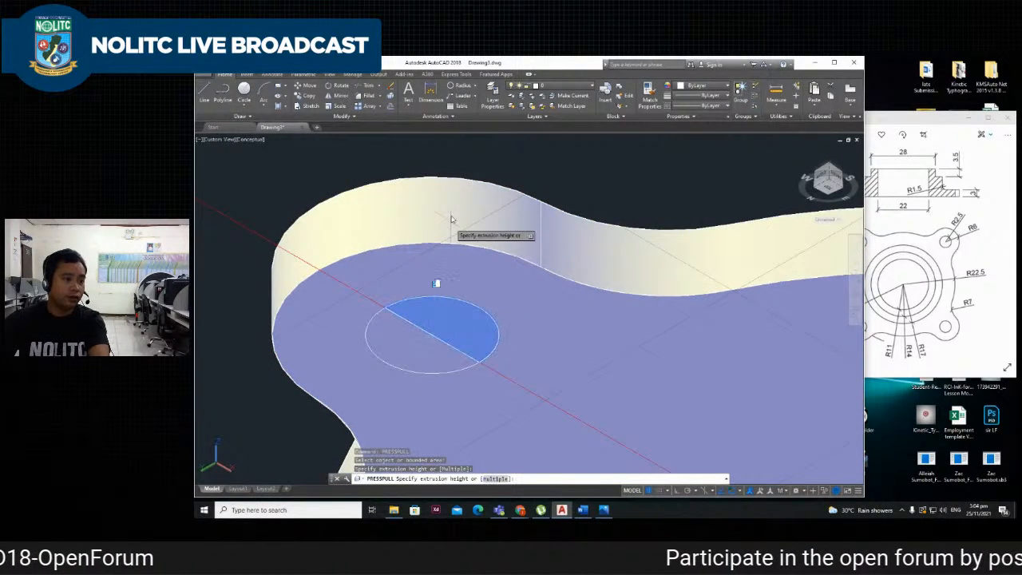
pyautogui.click(418, 339)
pyautogui.scroll(-8, 479, 203)
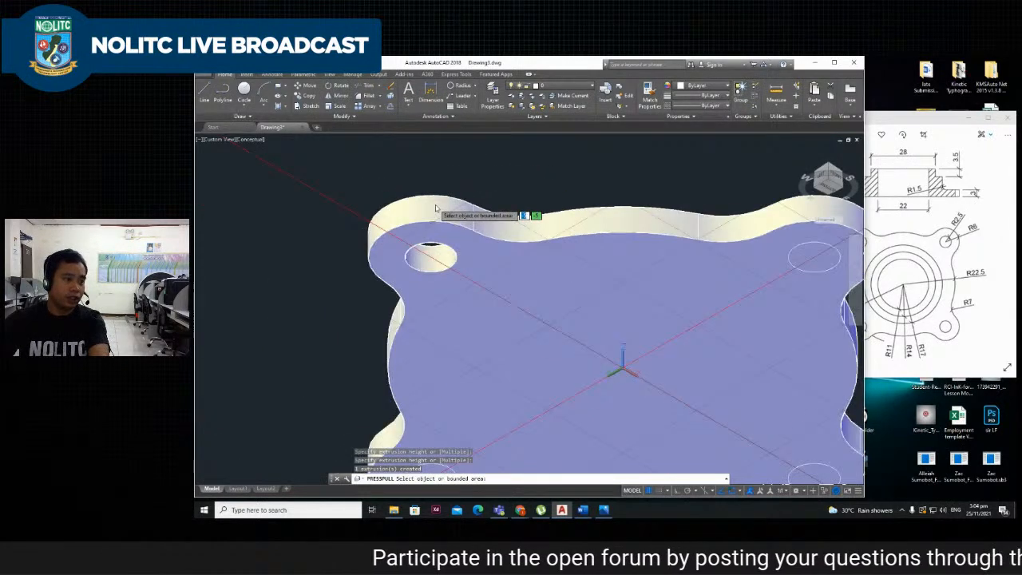
pyautogui.scroll(8, 488, 201)
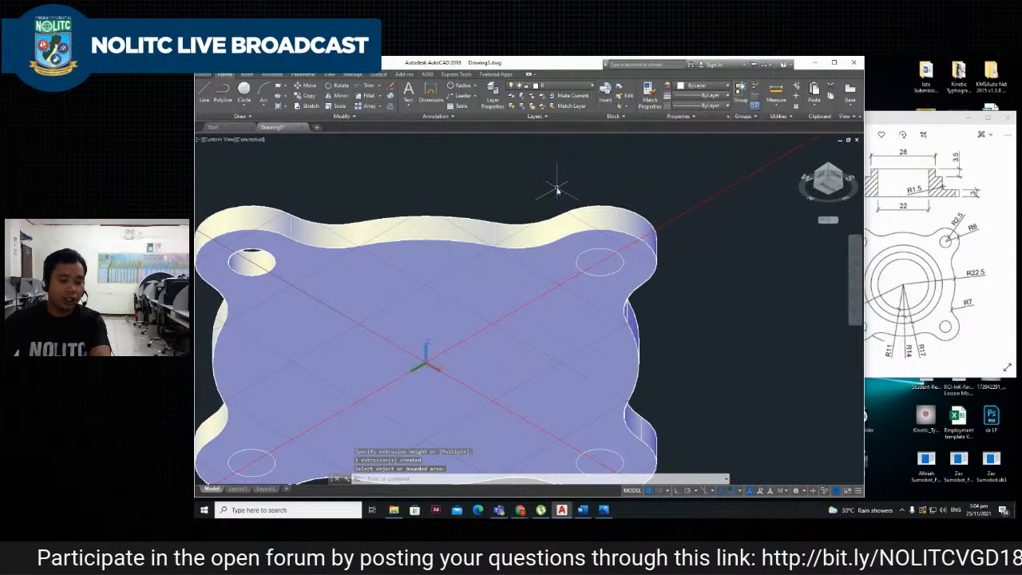
# Cut the upper-right corner hole through the plate by press-pulling both halves of its circle.
pyautogui.moveTo(563, 182); pyautogui.dragTo(580, 205, button='middle')
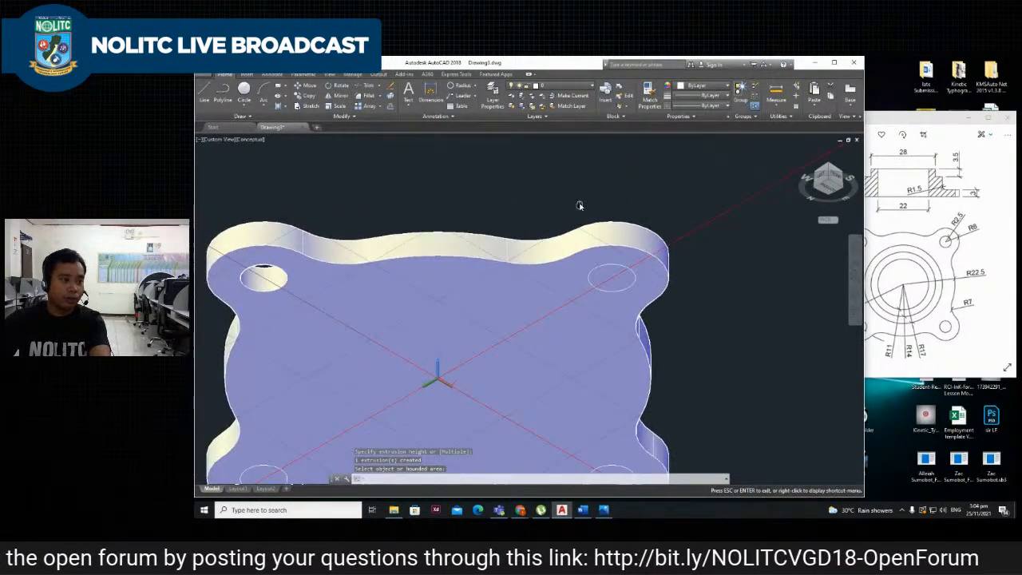
pyautogui.press('Return')
pyautogui.scroll(6, 593, 209)
pyautogui.scroll(-5, 595, 210)
pyautogui.moveTo(634, 216); pyautogui.dragTo(629, 213)
pyautogui.moveTo(630, 212); pyautogui.dragTo(613, 147, button='middle')
pyautogui.scroll(4, 554, 216)
pyautogui.scroll(2, 550, 229)
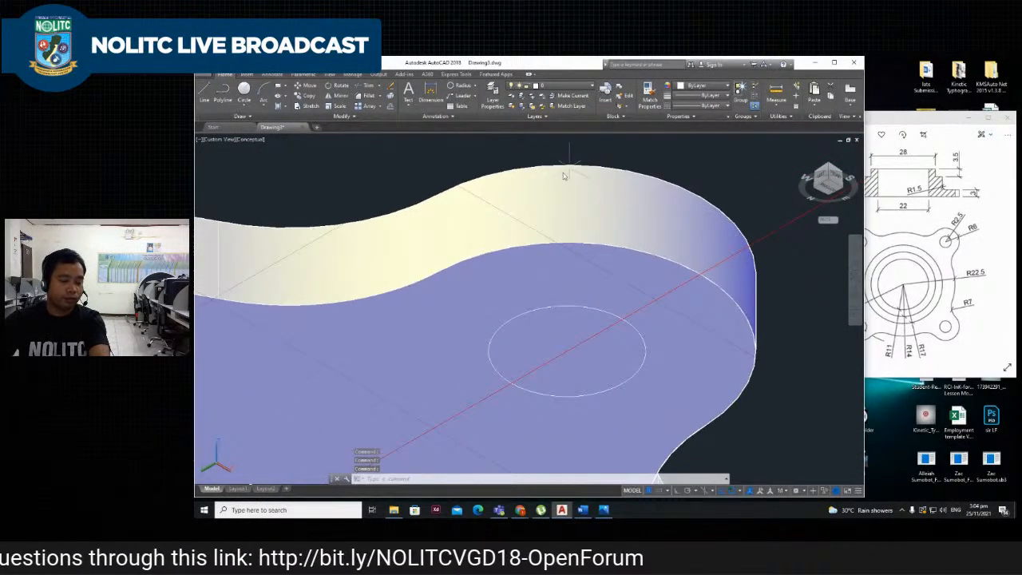
pyautogui.write('press')
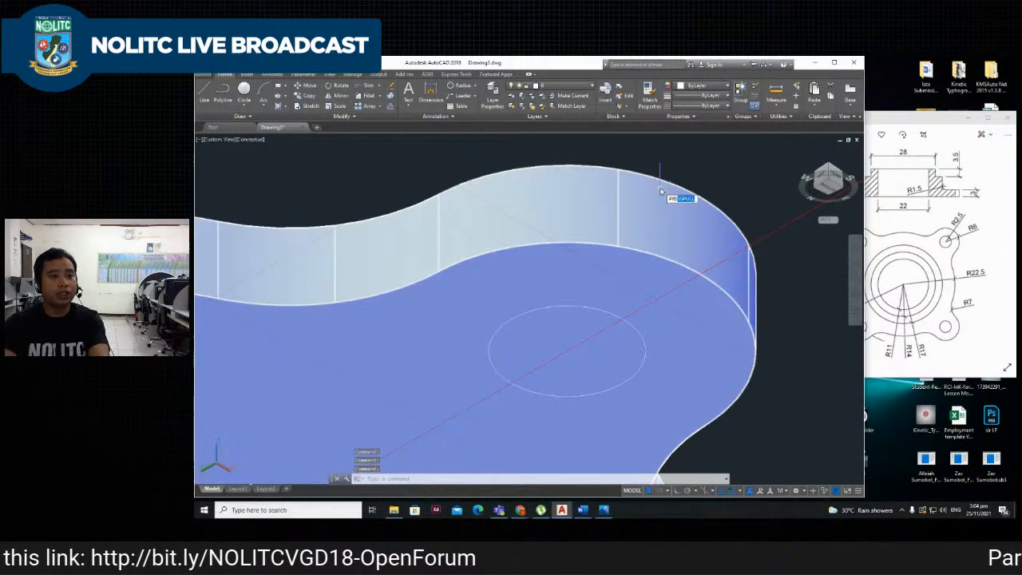
pyautogui.press('Return')
pyautogui.click(557, 341)
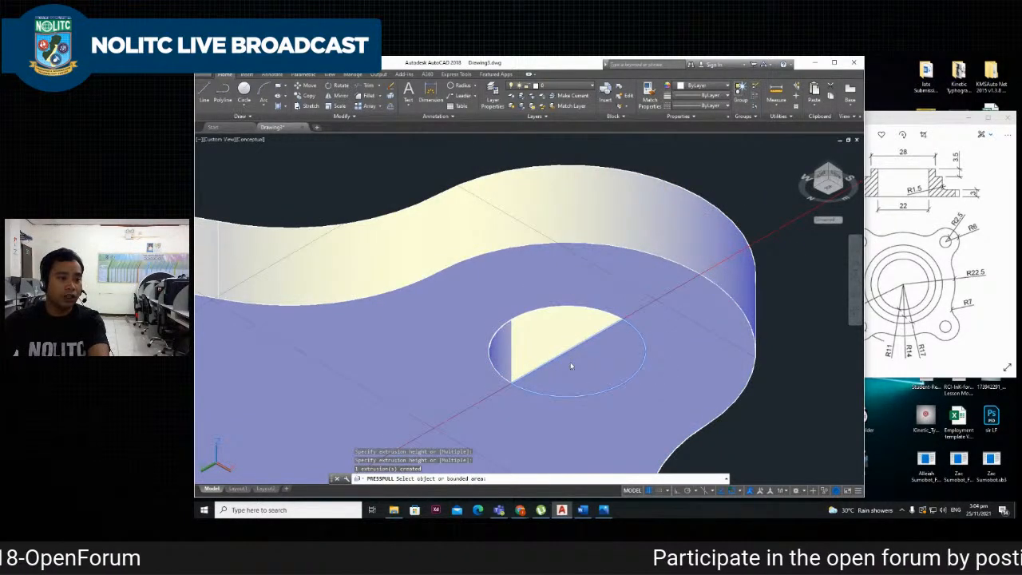
pyautogui.click(489, 170)
pyautogui.scroll(-12, 575, 280)
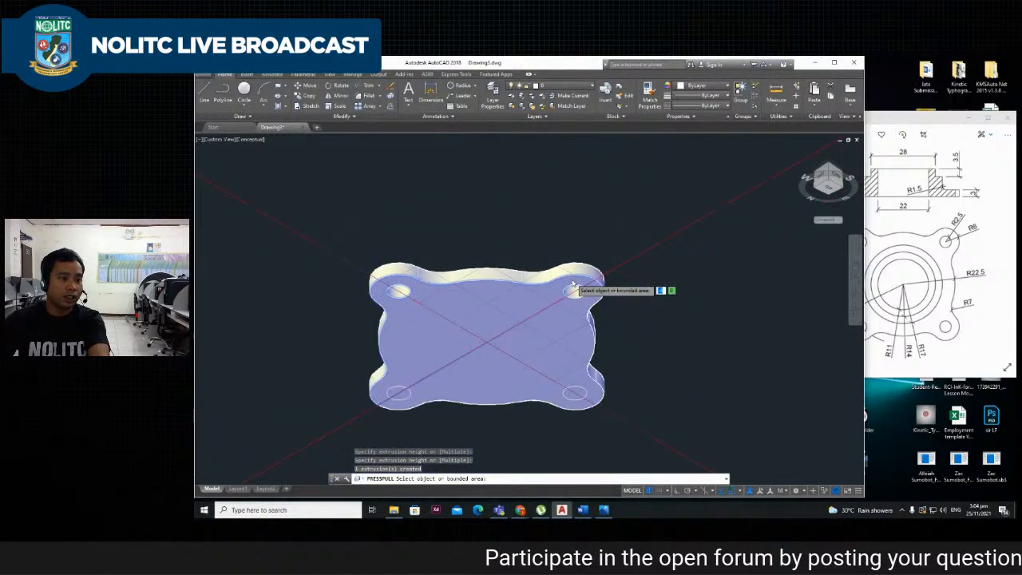
# Cut the lower-left corner hole through the plate by press-pulling both halves of its circle.
pyautogui.scroll(6, 491, 326)
pyautogui.scroll(3, 511, 327)
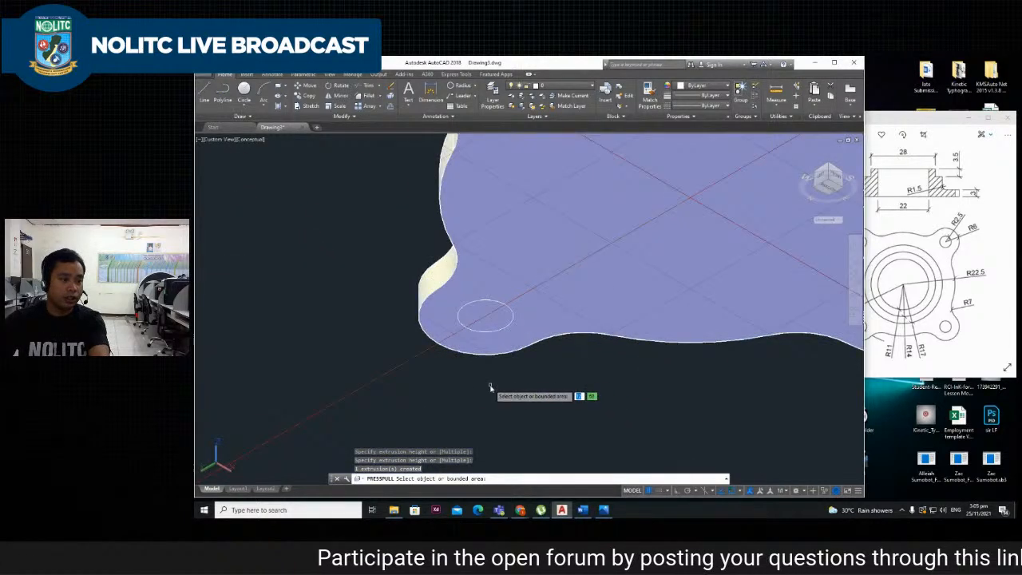
pyautogui.press('Return')
pyautogui.scroll(3, 463, 360)
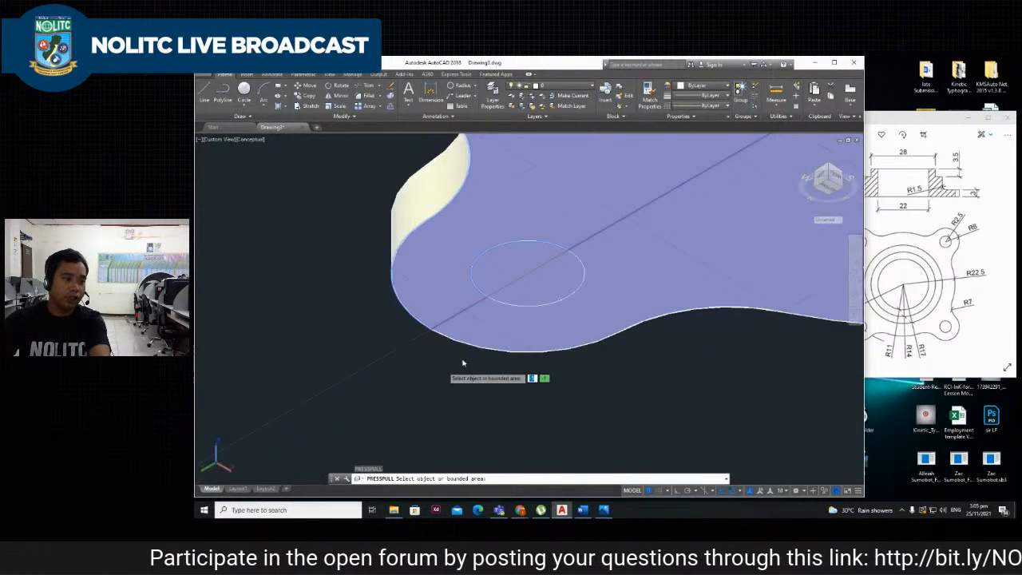
pyautogui.scroll(-2, 518, 262)
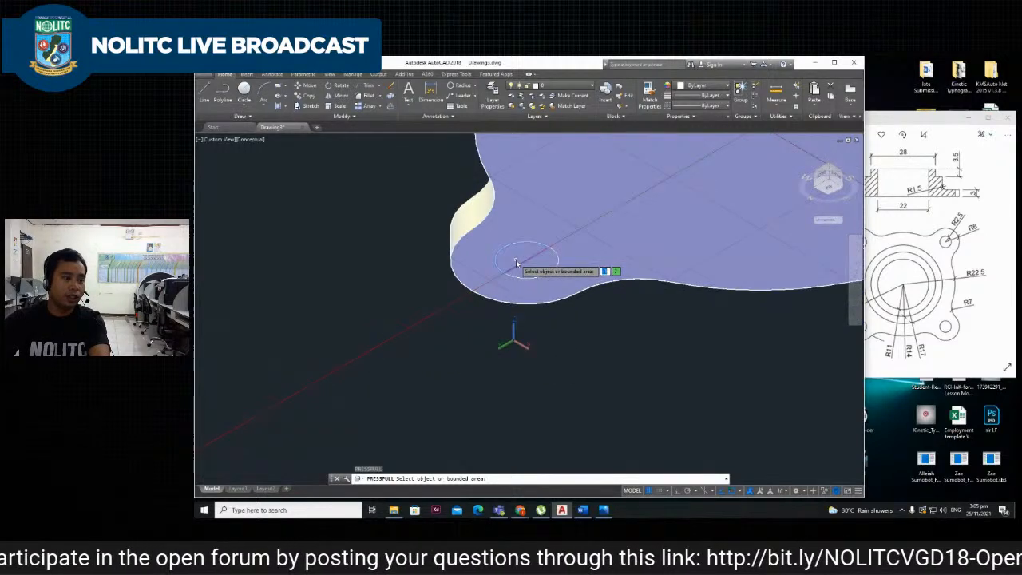
pyautogui.scroll(1, 519, 264)
pyautogui.click(520, 264)
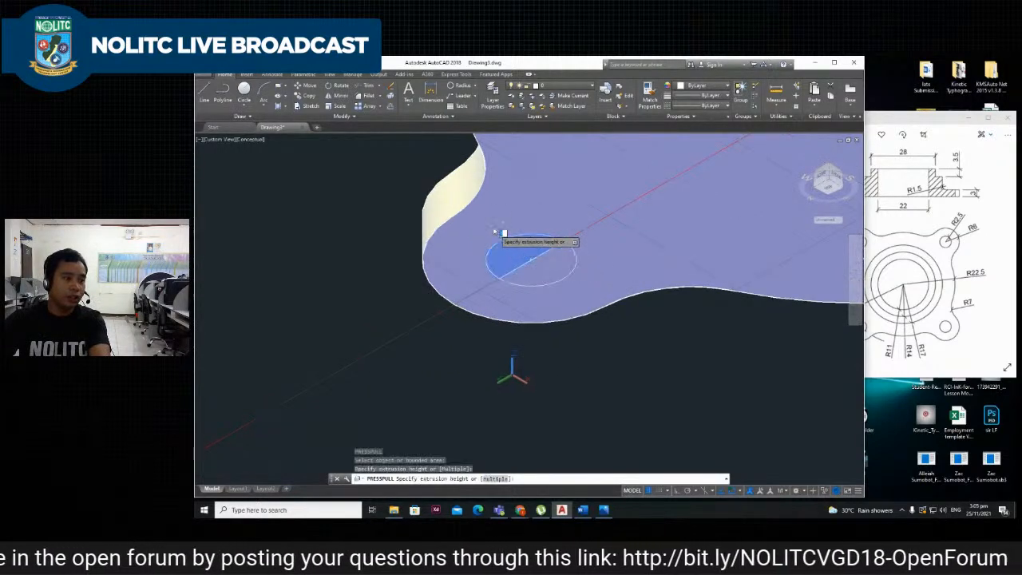
pyautogui.click(456, 157)
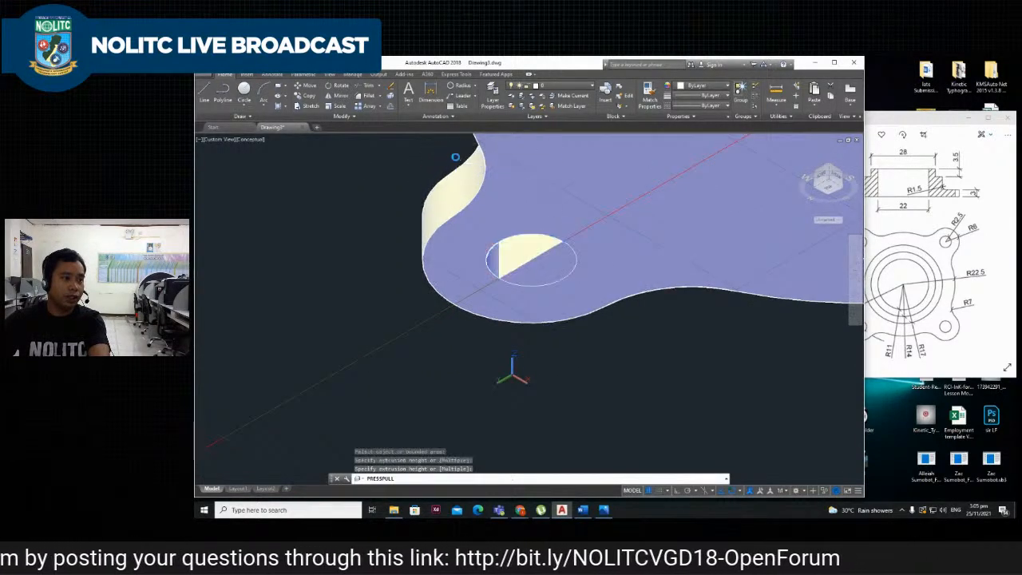
pyautogui.click(536, 270)
pyautogui.click(440, 154)
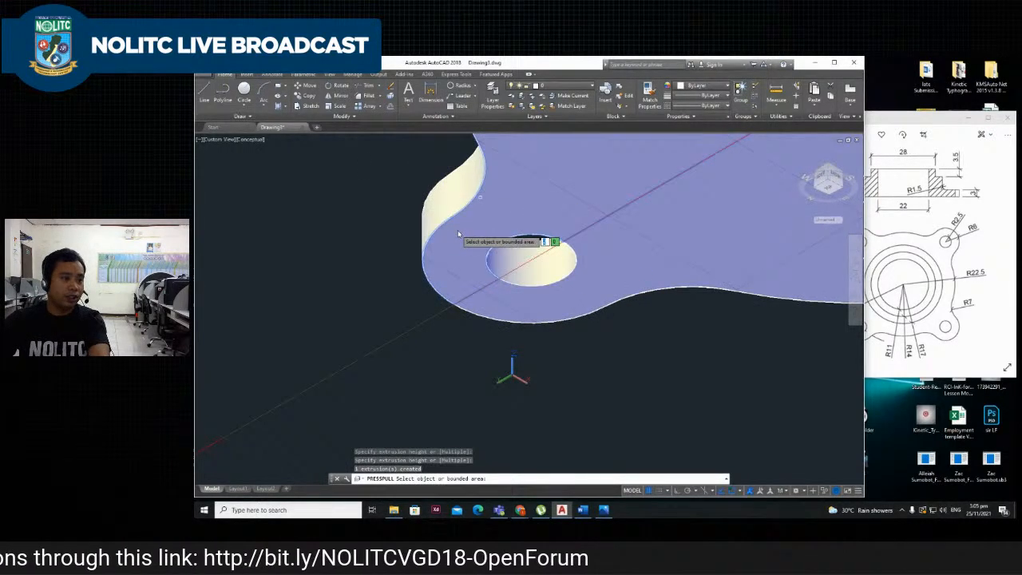
pyautogui.scroll(-3, 464, 230)
pyautogui.press('Return')
# Cut the lower-right corner hole through the plate by press-pulling both halves of its circle.
pyautogui.scroll(-3, 591, 271)
pyautogui.scroll(8, 631, 279)
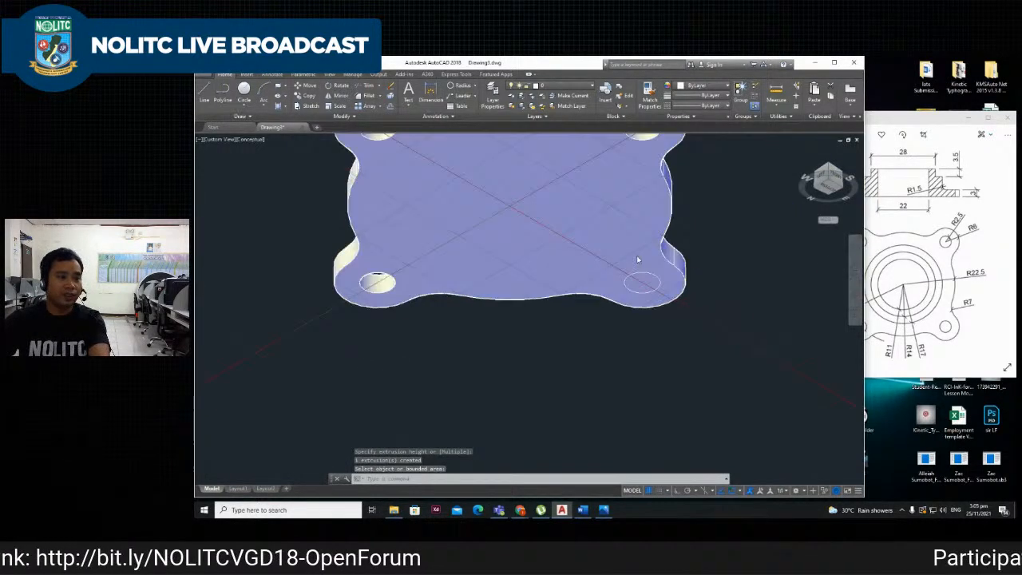
pyautogui.scroll(-10, 680, 299)
pyautogui.scroll(4, 718, 275)
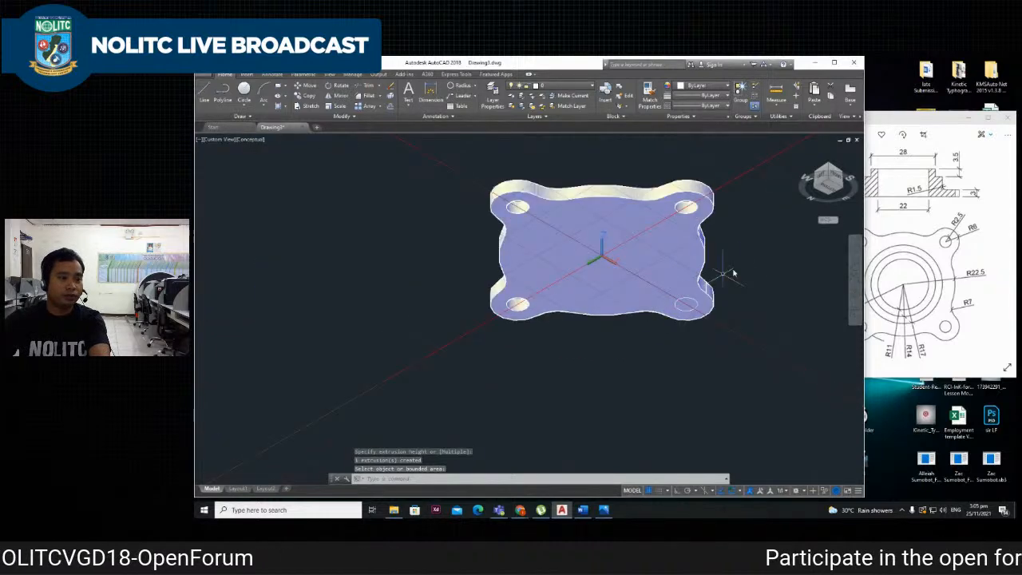
pyautogui.write('pre')
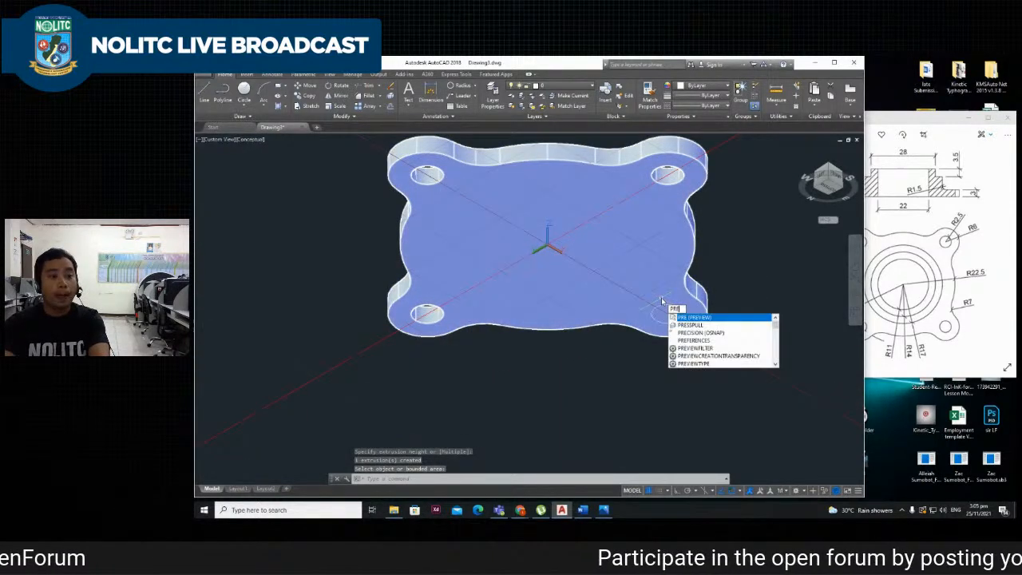
pyautogui.click(690, 325)
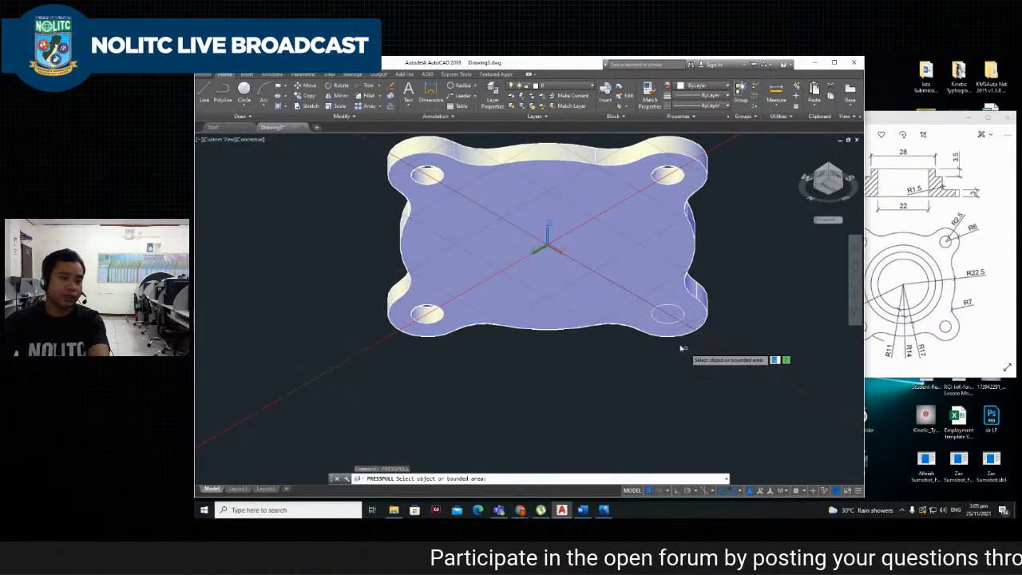
pyautogui.scroll(5, 692, 325)
pyautogui.scroll(-2, 571, 286)
pyautogui.click(551, 277)
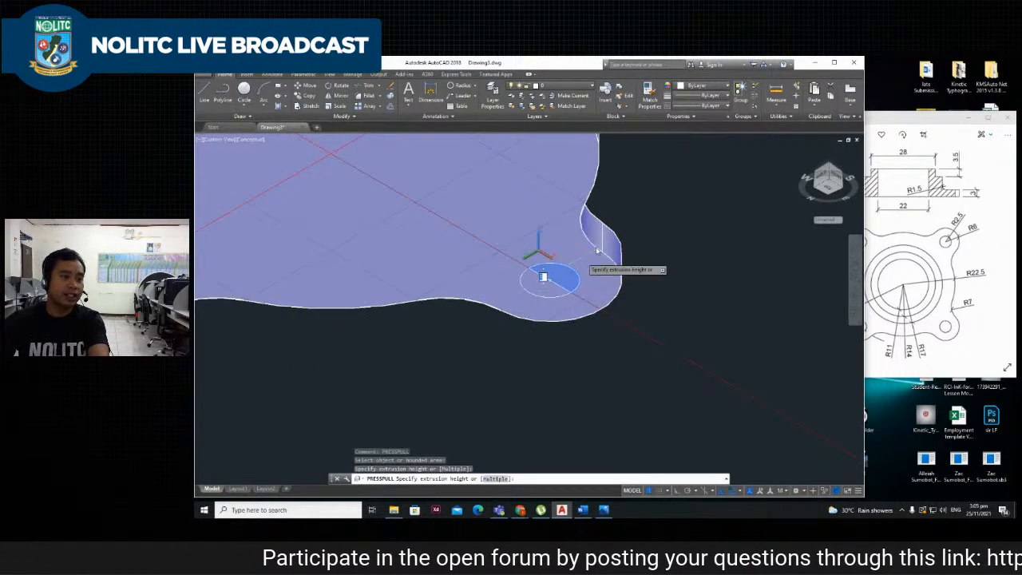
pyautogui.click(609, 195)
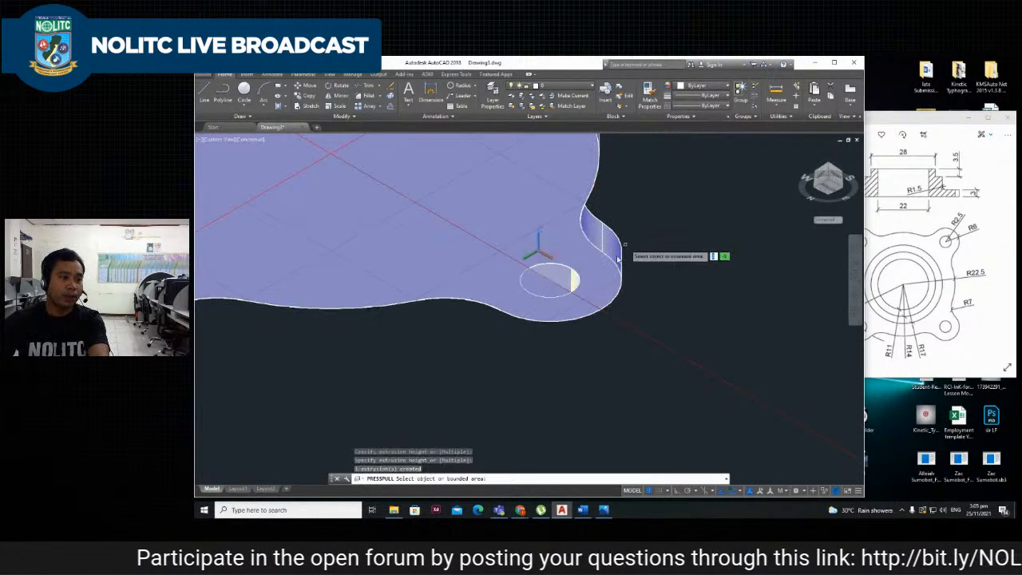
pyautogui.click(540, 287)
pyautogui.click(646, 200)
pyautogui.scroll(-6, 628, 221)
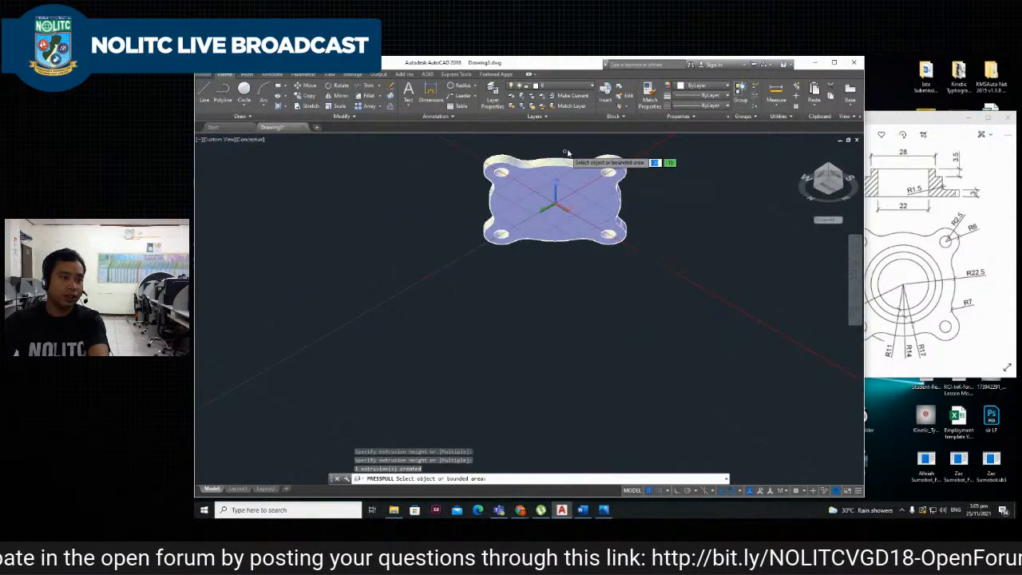
pyautogui.scroll(3, 567, 155)
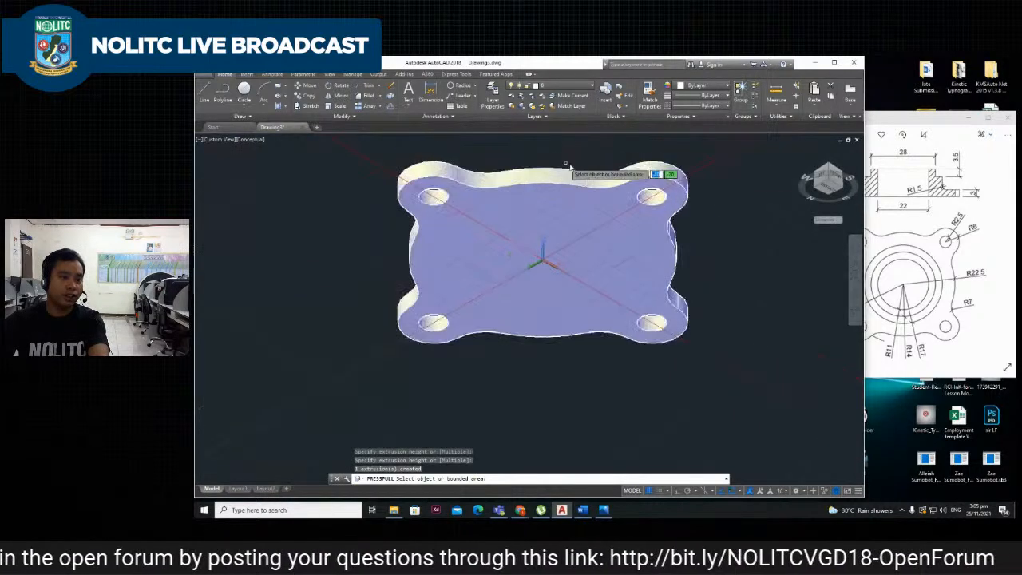
# Turn the model to the NW isometric view, inspect the four corner holes from above and end Presspull.
pyautogui.click(831, 168)
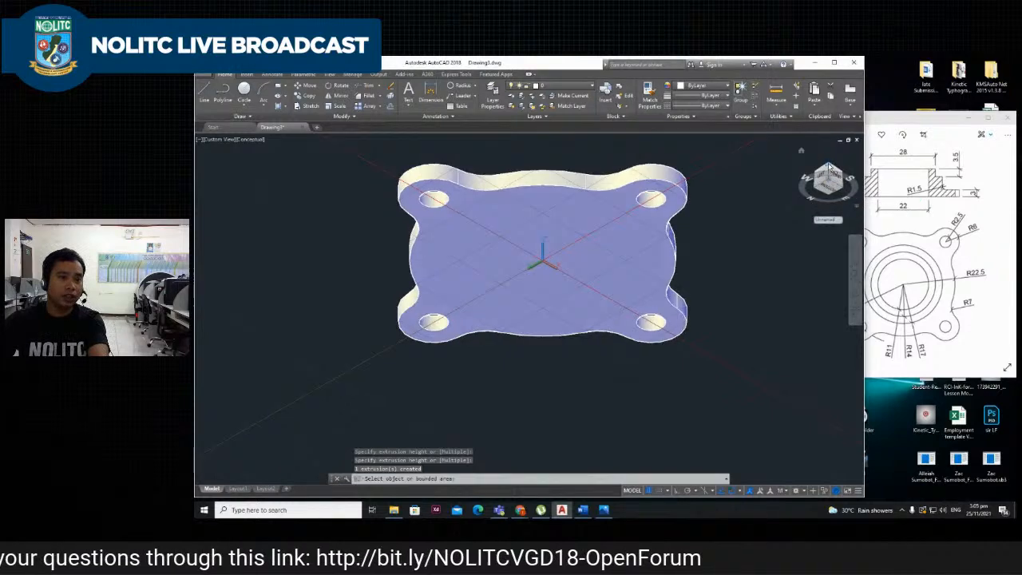
pyautogui.click(816, 177)
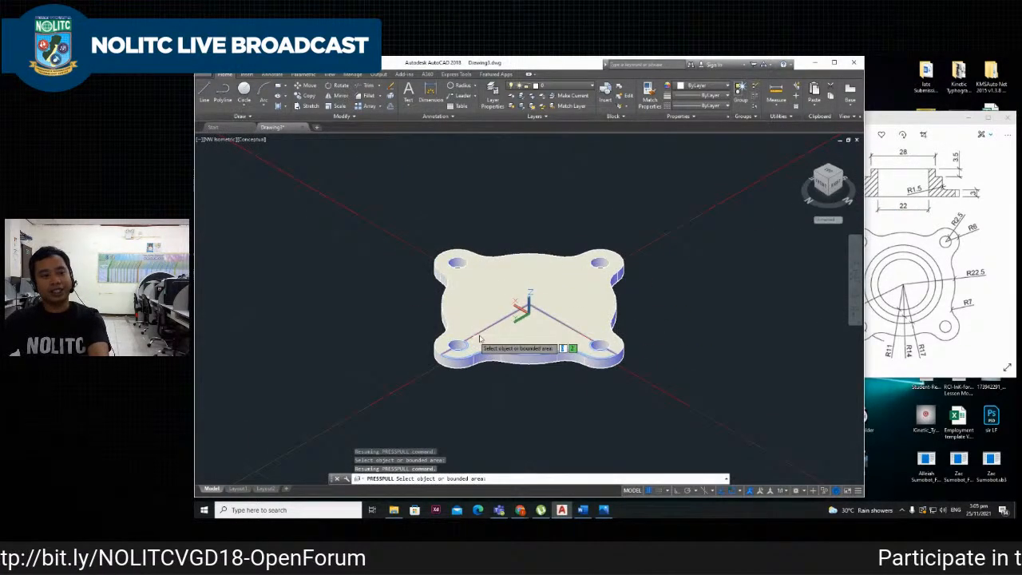
pyautogui.scroll(3, 480, 335)
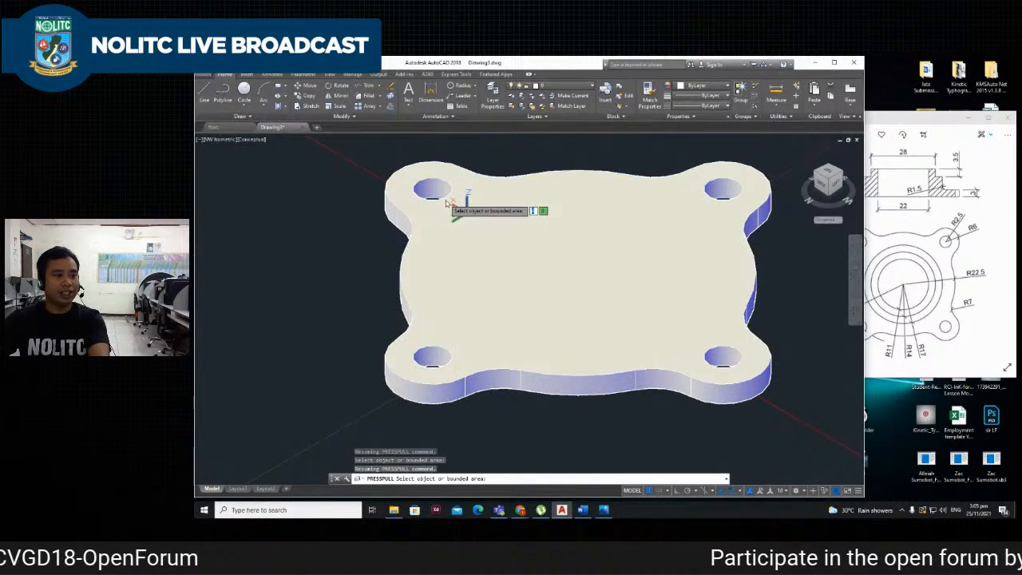
pyautogui.scroll(5, 468, 215)
pyautogui.scroll(-7, 653, 227)
pyautogui.scroll(-5, 652, 232)
pyautogui.scroll(4, 699, 267)
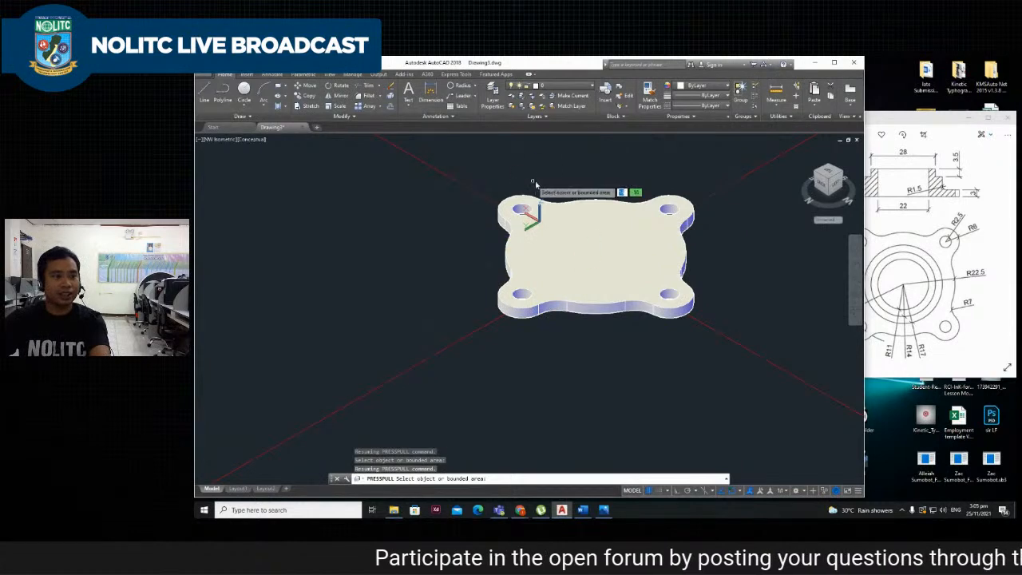
pyautogui.press('Return')
pyautogui.scroll(5, 595, 268)
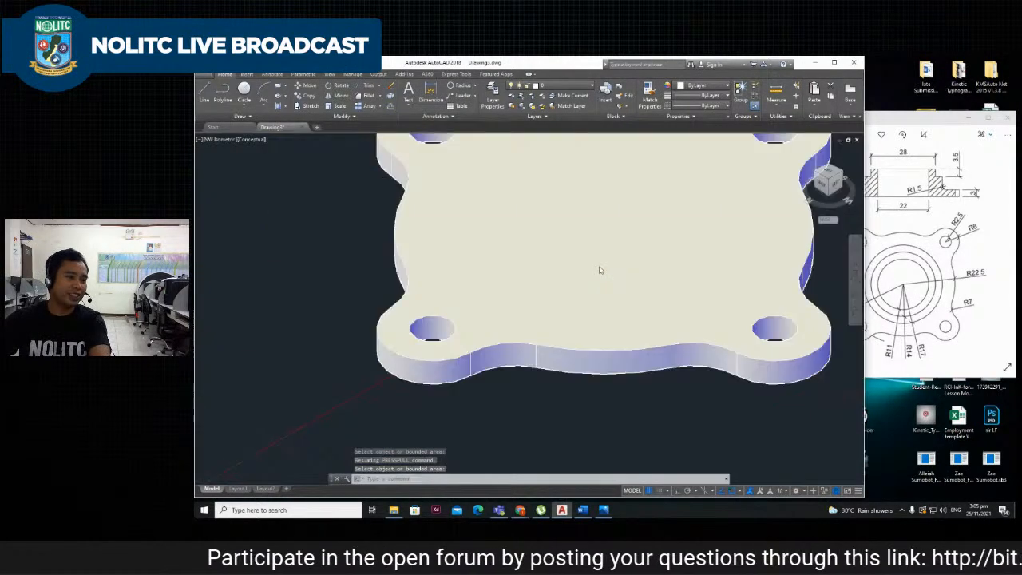
pyautogui.scroll(-5, 598, 251)
pyautogui.scroll(1, 655, 259)
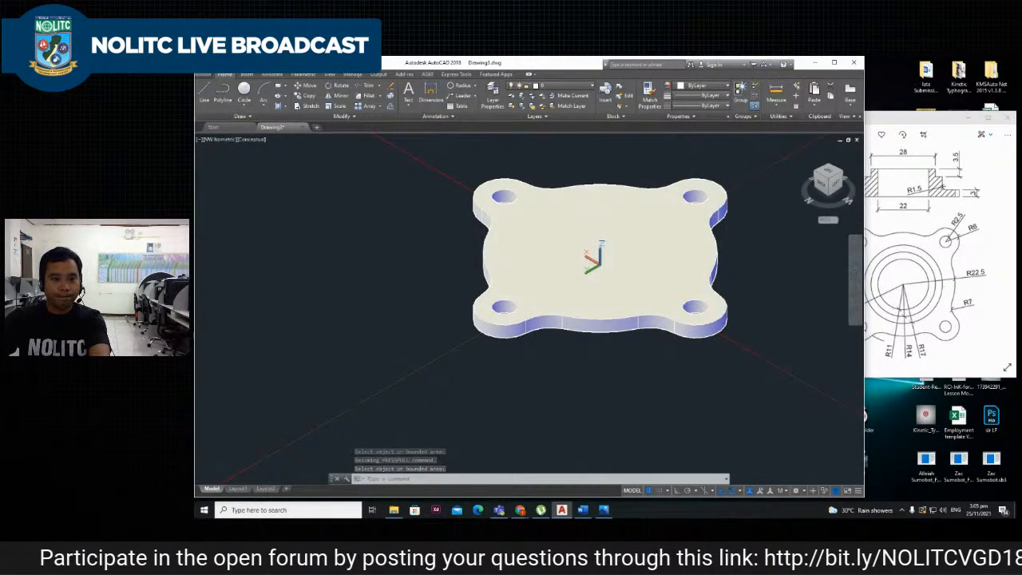
# Switch to the 3D Plate 1 reference image in Photos and examine the heights in the section view.
pyautogui.click(933, 339)
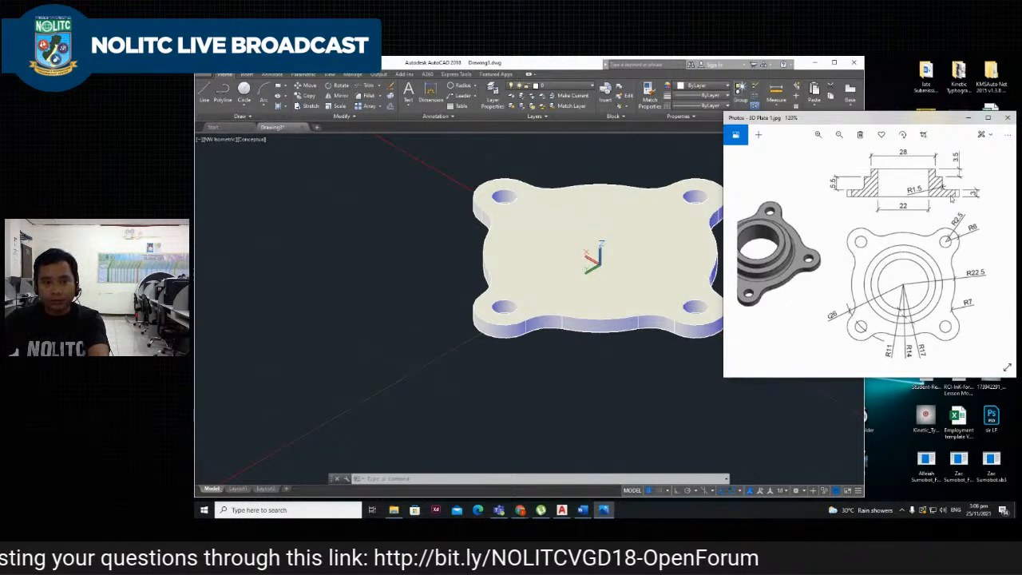
pyautogui.keyDown('ctrl'); pyautogui.scroll(1, 950, 200); pyautogui.keyUp('ctrl')
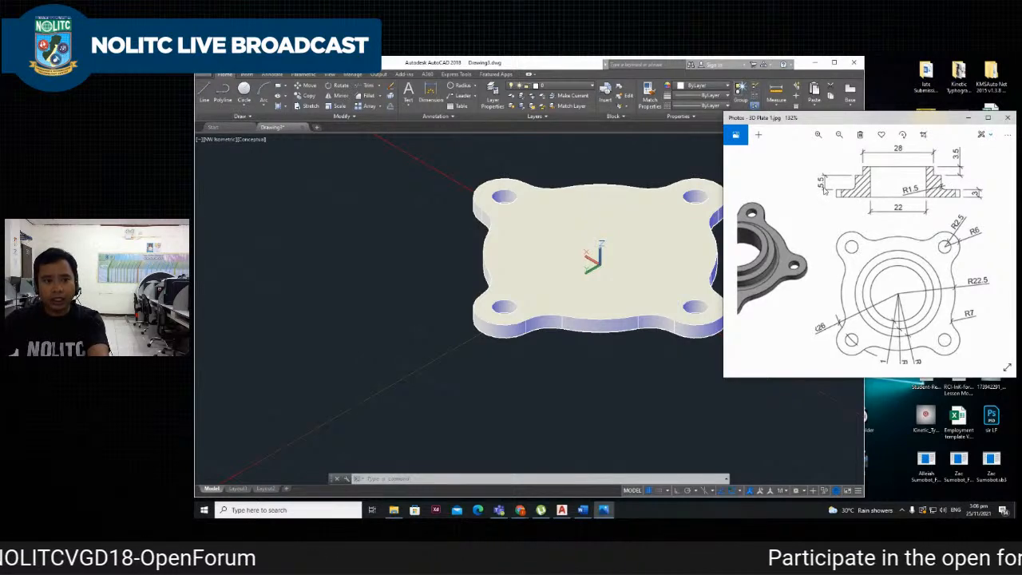
pyautogui.keyDown('ctrl'); pyautogui.scroll(-1, 800, 215); pyautogui.keyUp('ctrl')
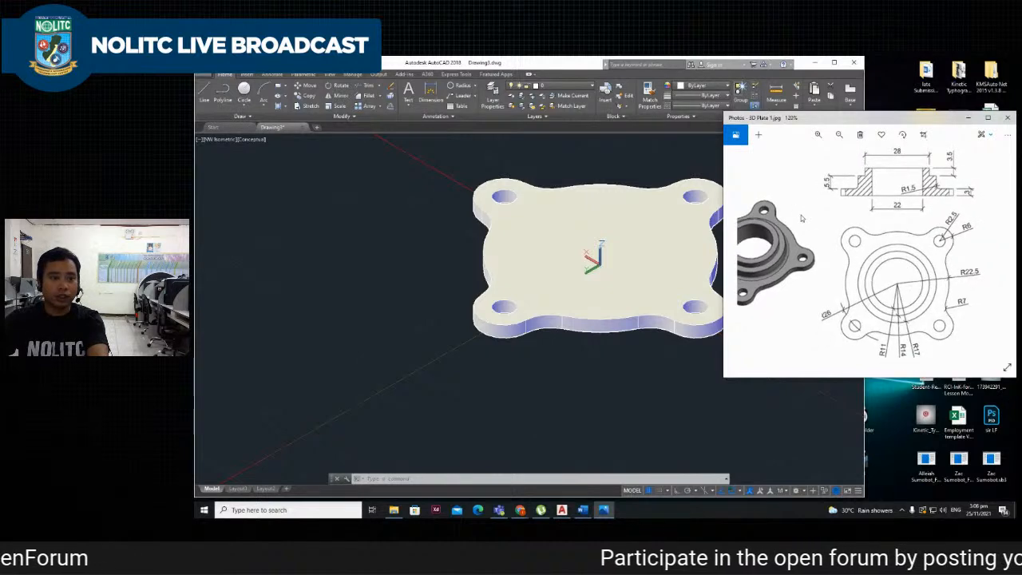
# Back in AutoCAD, try to move the UCS origin to the lower-right corner hole, accepting the default axis directions.
pyautogui.click(622, 161)
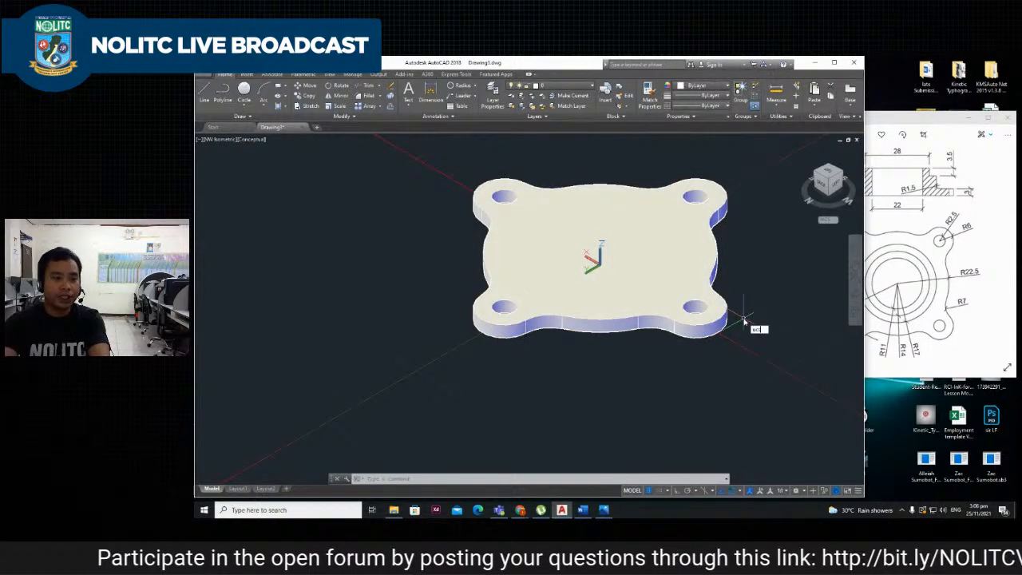
pyautogui.press('Return')
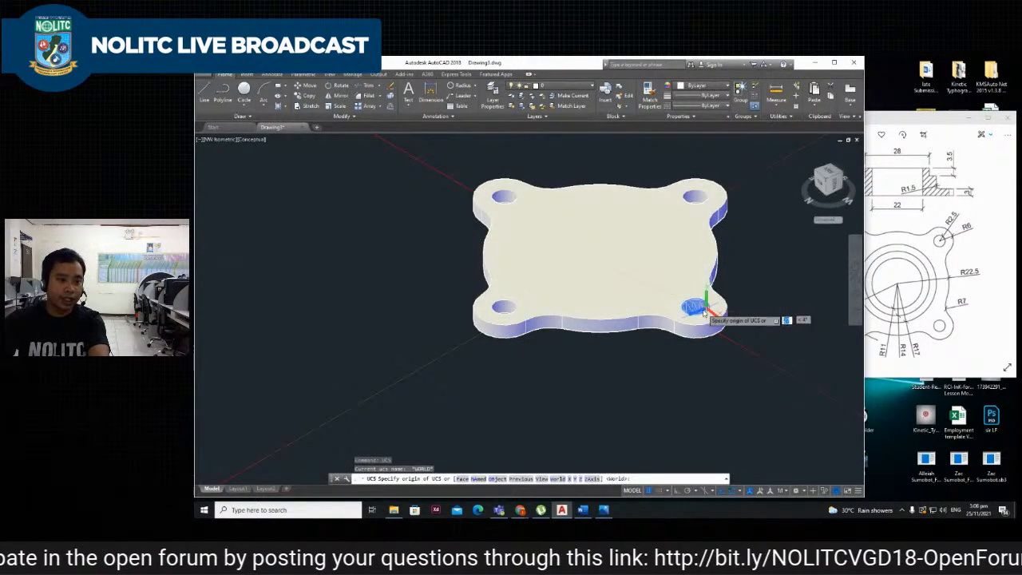
pyautogui.scroll(4, 701, 312)
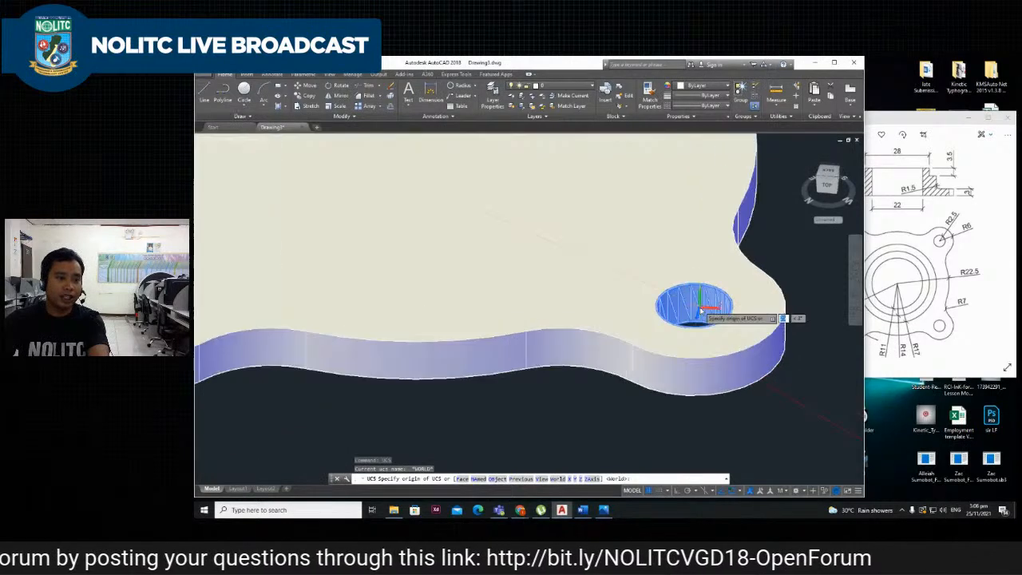
pyautogui.scroll(2, 701, 312)
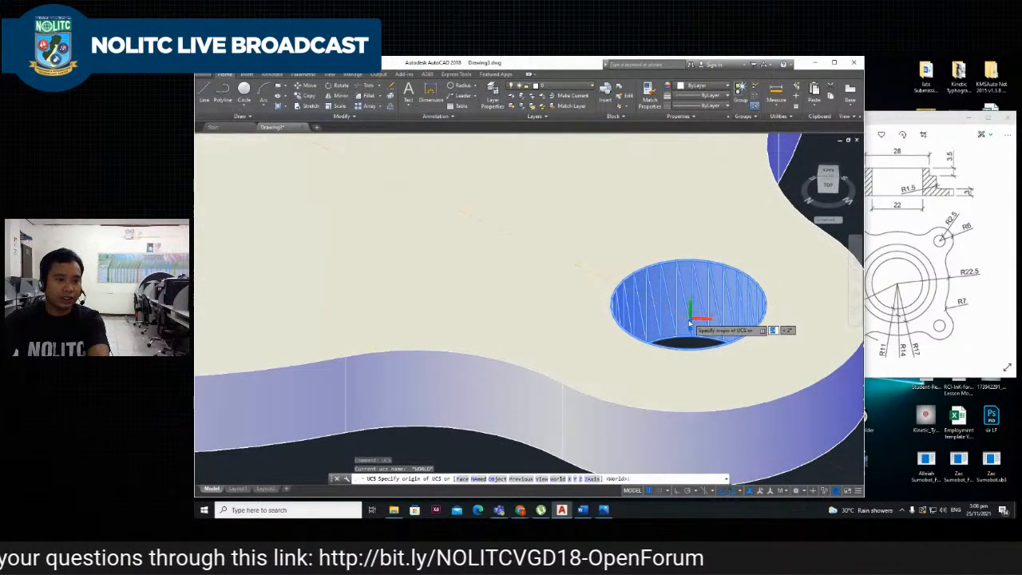
pyautogui.scroll(-6, 710, 301)
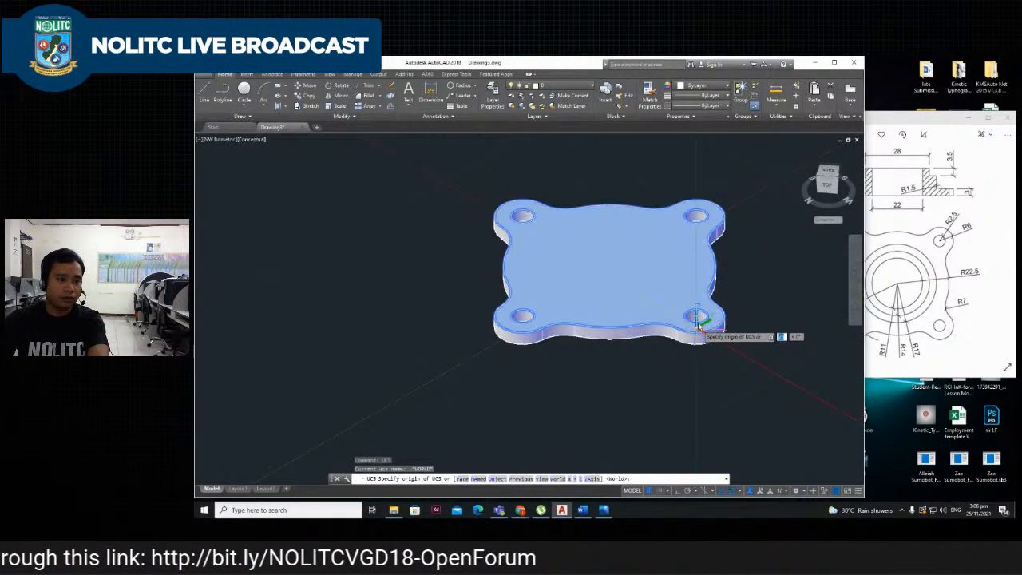
pyautogui.click(697, 317)
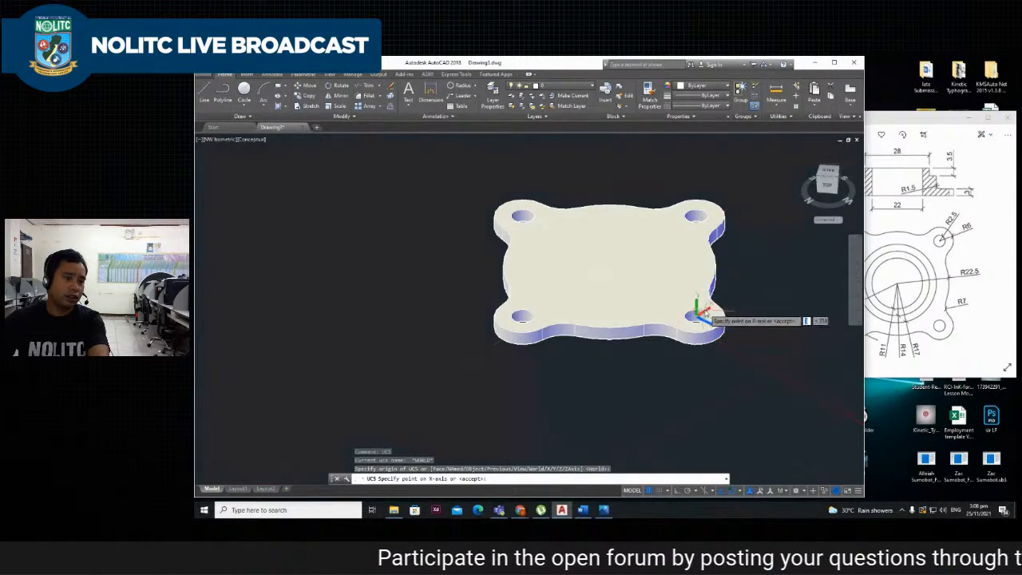
pyautogui.scroll(3, 711, 311)
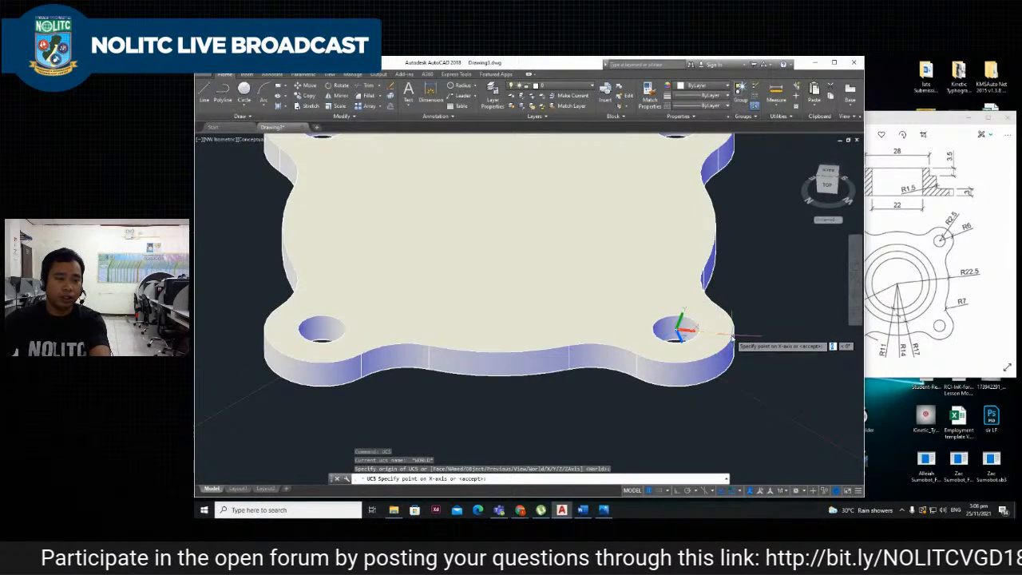
pyautogui.press('Return')
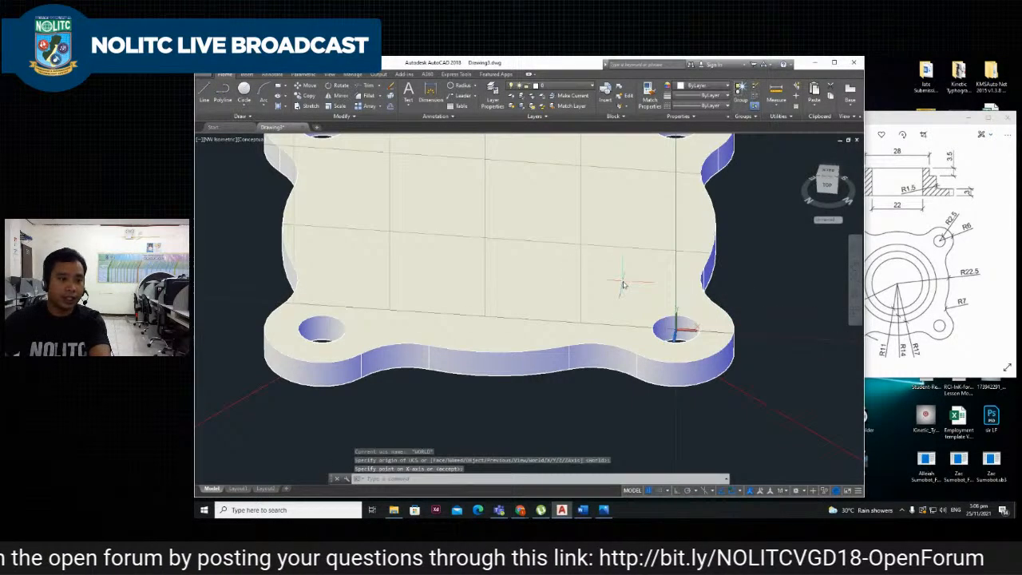
# Undo the UCS relocation at the lower-right corner hole.
pyautogui.scroll(-5, 693, 234)
pyautogui.scroll(3, 683, 232)
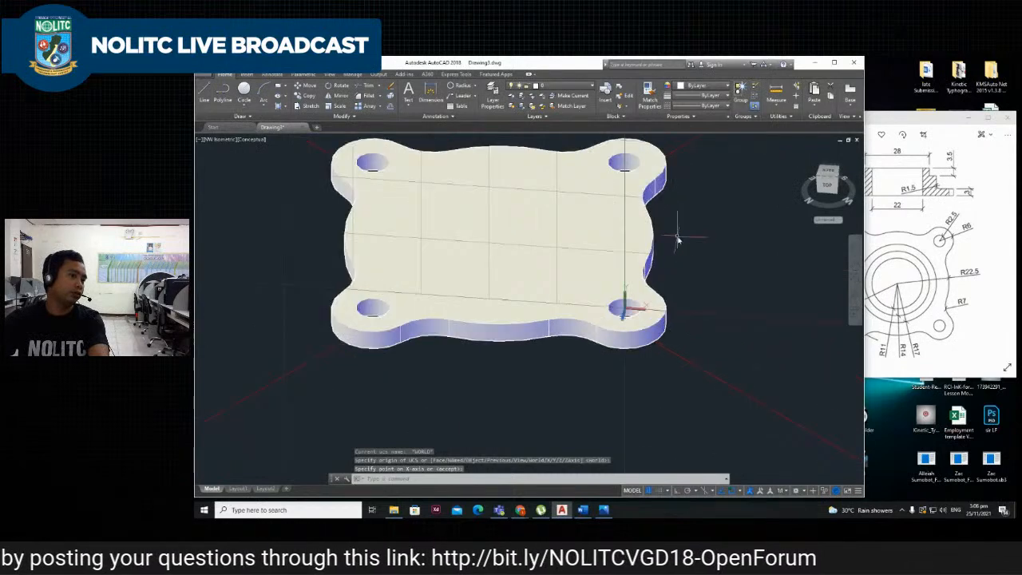
pyautogui.scroll(2, 660, 306)
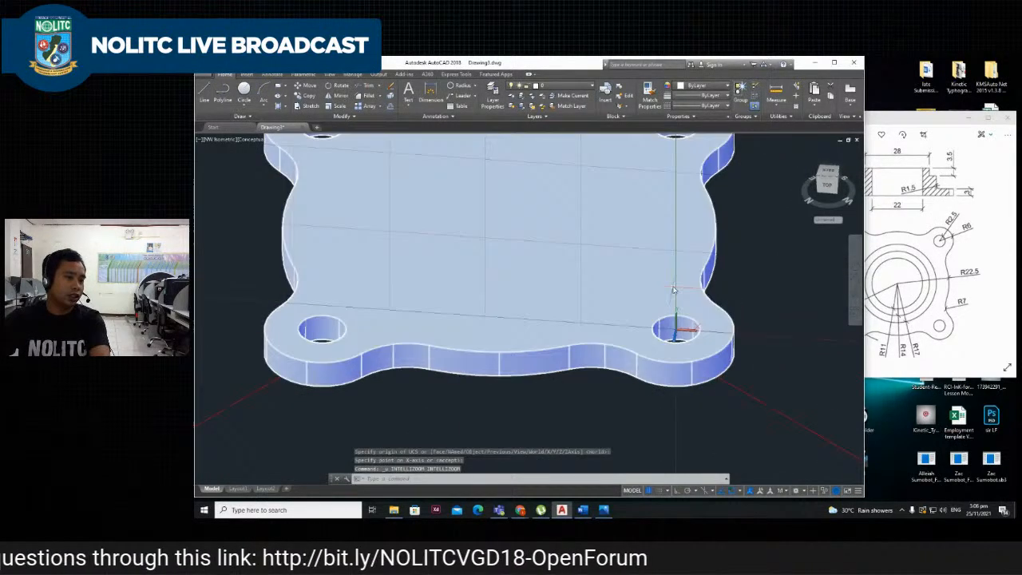
pyautogui.scroll(-3, 675, 288)
pyautogui.scroll(1, 682, 280)
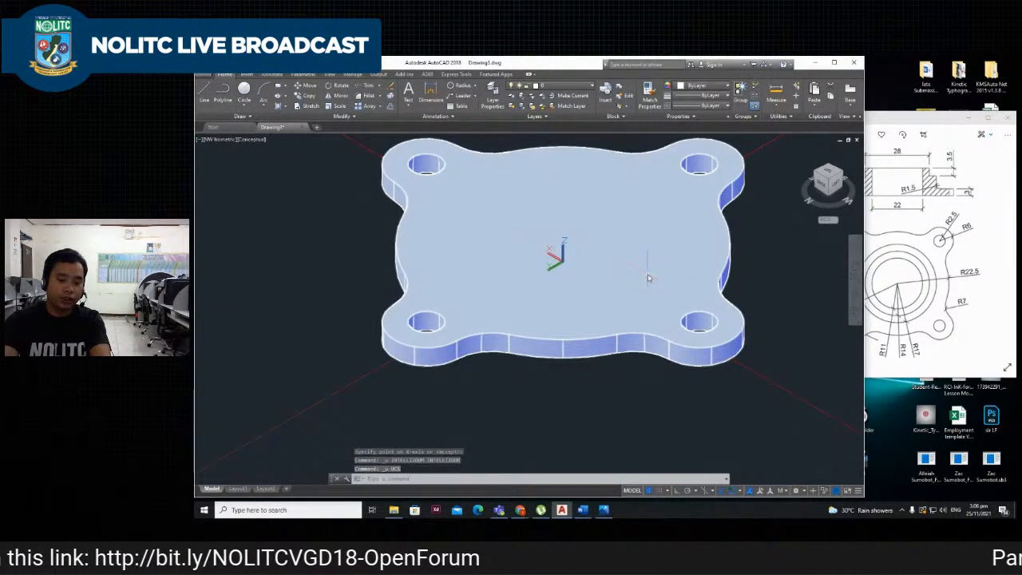
# Set the UCS origin at the lower-left corner hole, picking points for the X axis and XY plane with Z pointing upward.
pyautogui.press('Return')
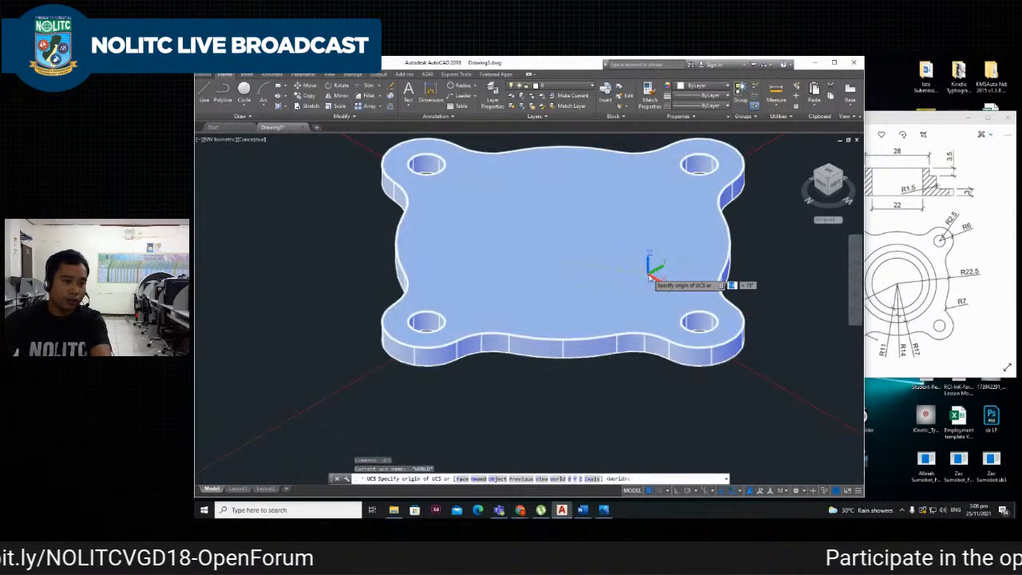
pyautogui.scroll(3, 701, 323)
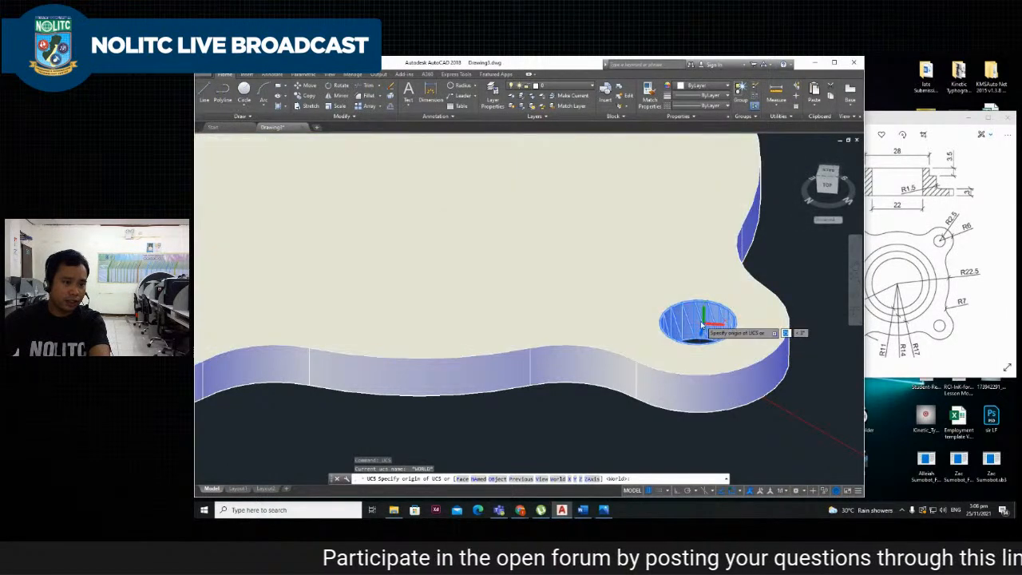
pyautogui.scroll(-5, 695, 323)
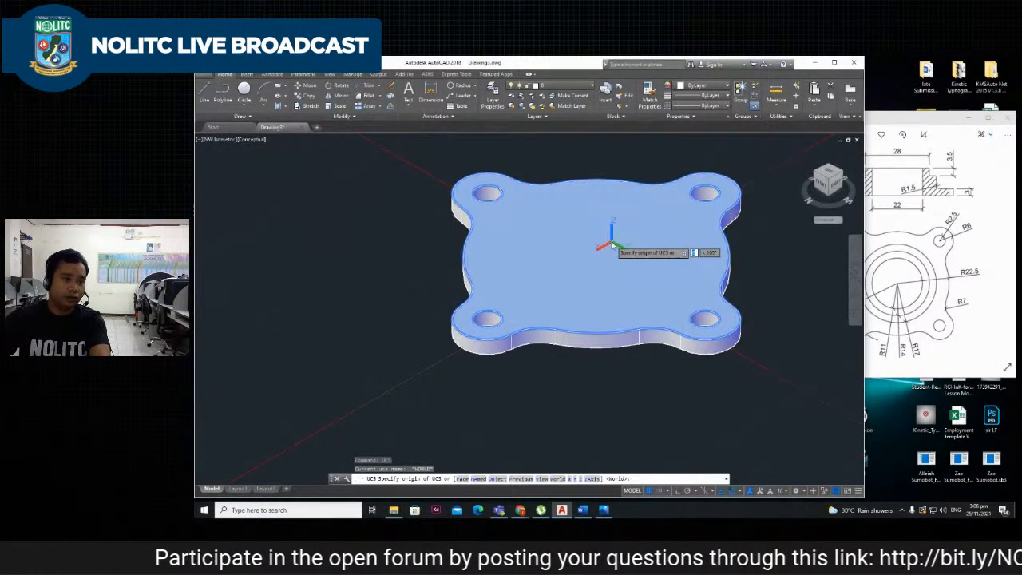
pyautogui.scroll(3, 703, 194)
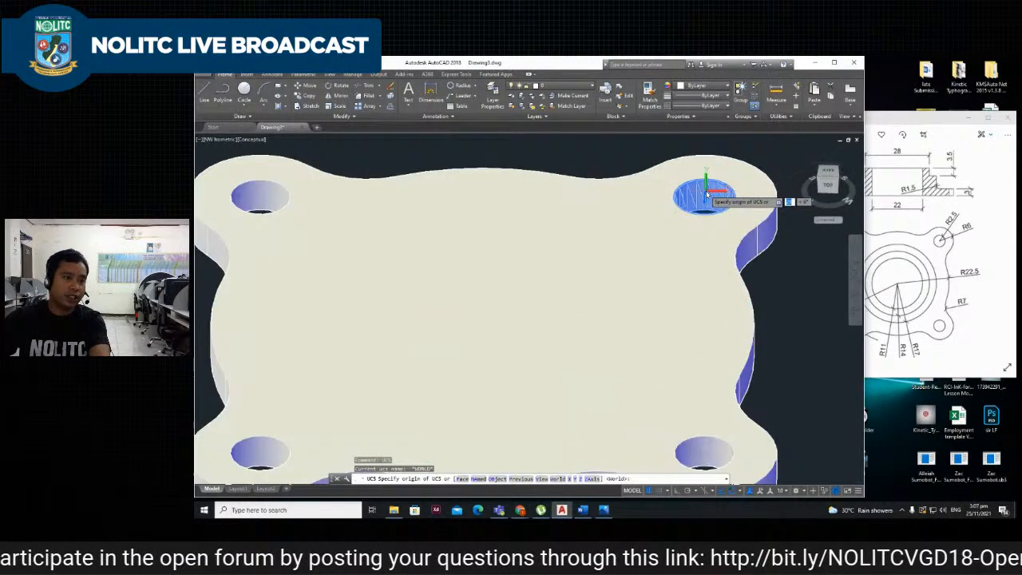
pyautogui.scroll(-4, 671, 222)
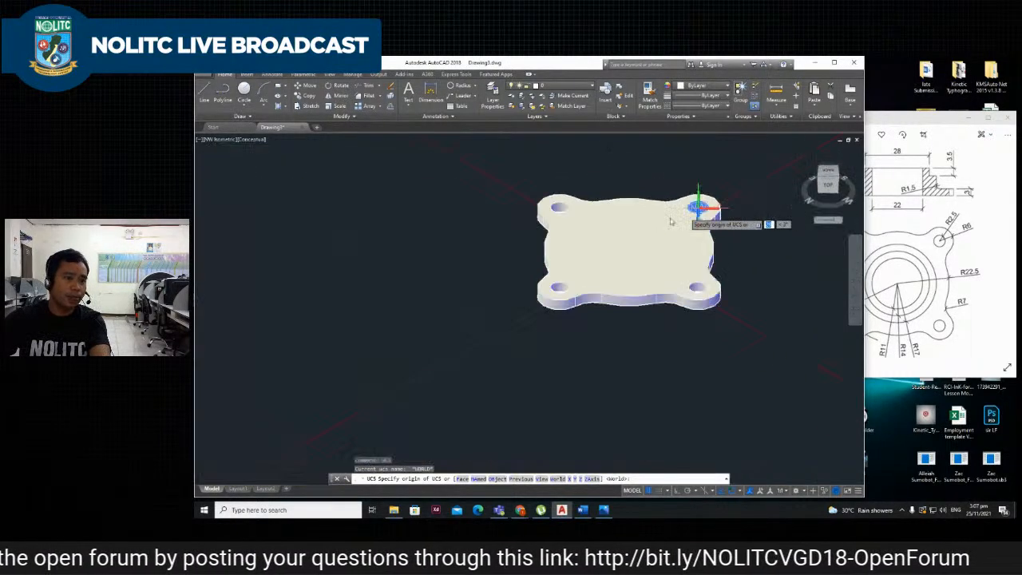
pyautogui.click(551, 289)
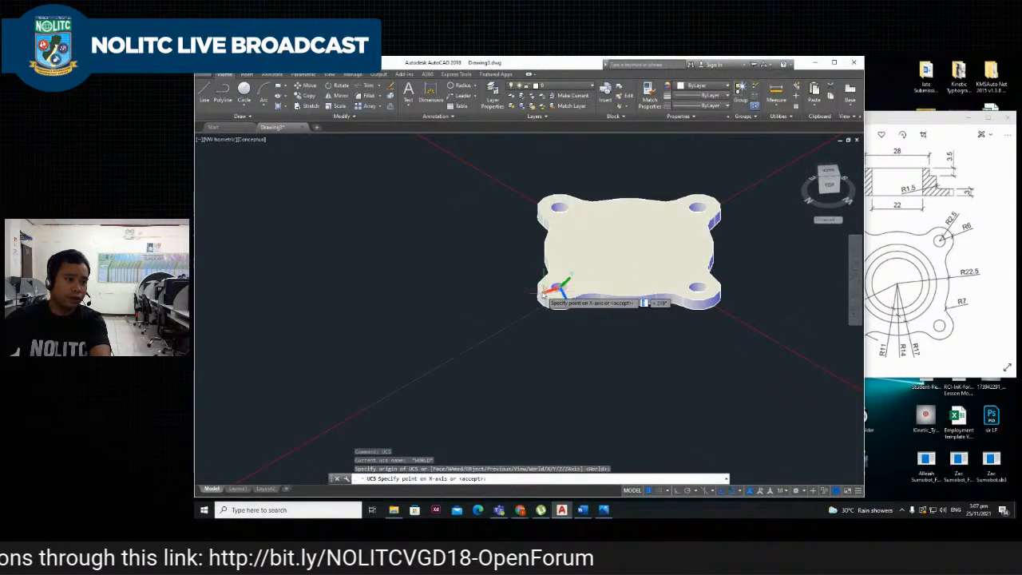
pyautogui.click(543, 296)
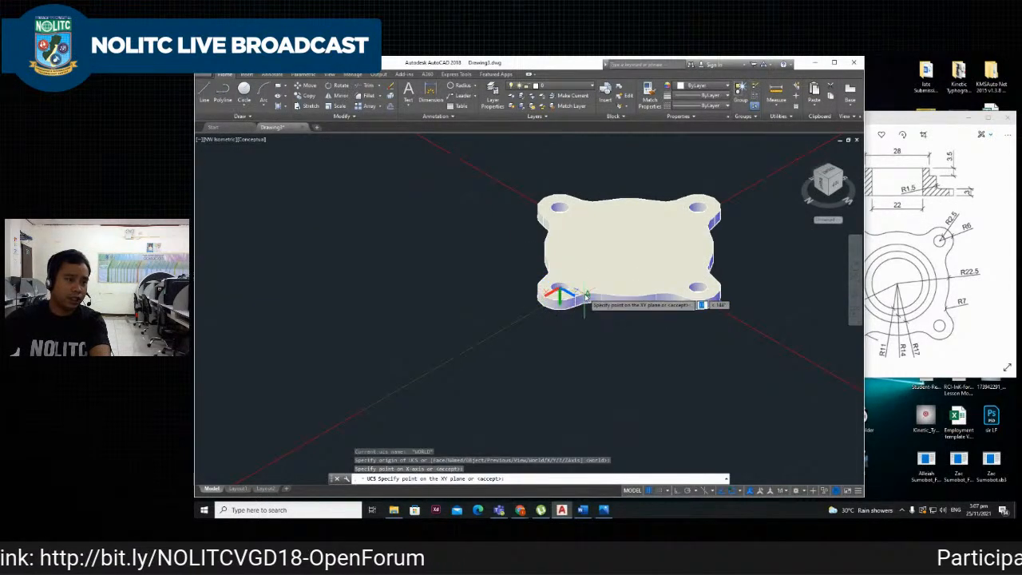
pyautogui.click(588, 296)
# Erase the two red construction lines that cross diagonally through the plate.
pyautogui.scroll(3, 575, 251)
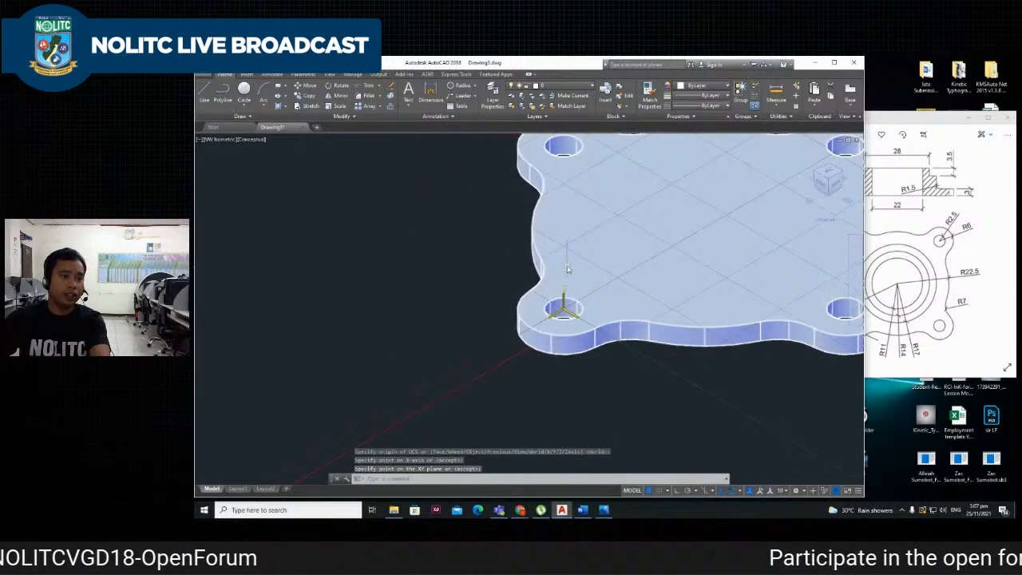
pyautogui.scroll(-5, 570, 244)
pyautogui.scroll(5, 573, 246)
pyautogui.scroll(-3, 679, 272)
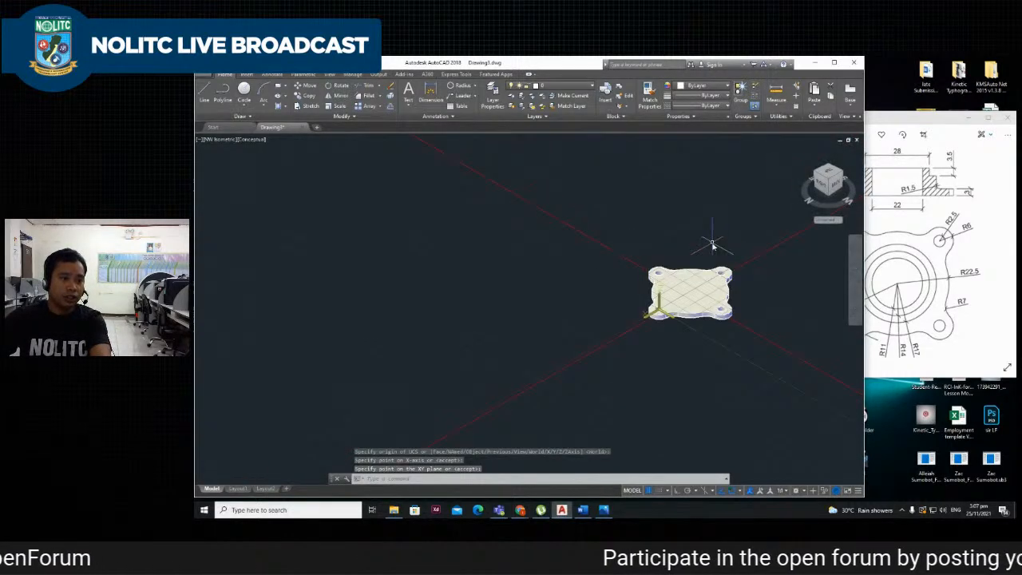
pyautogui.scroll(2, 797, 271)
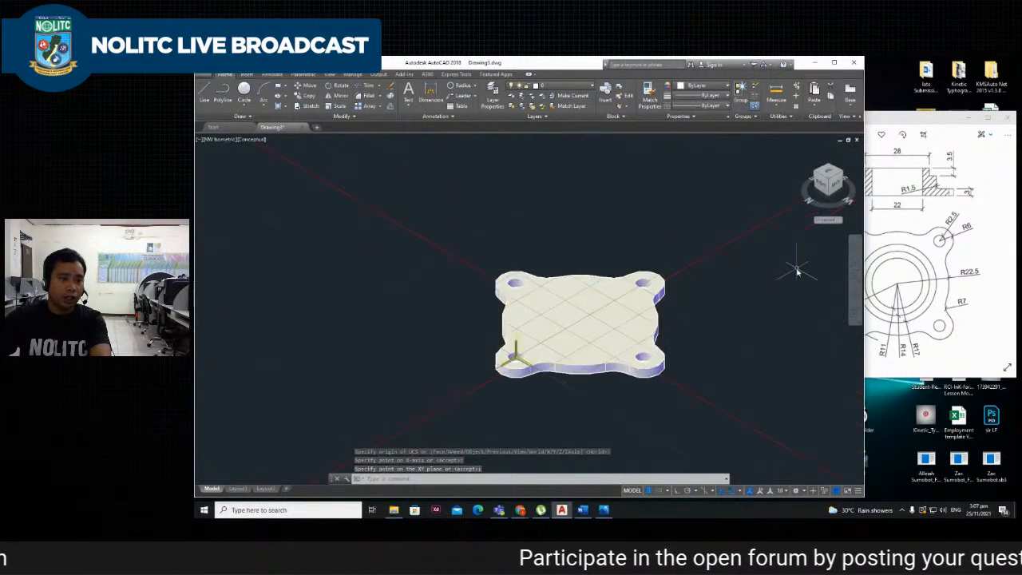
pyautogui.click(747, 233)
pyautogui.press('Delete')
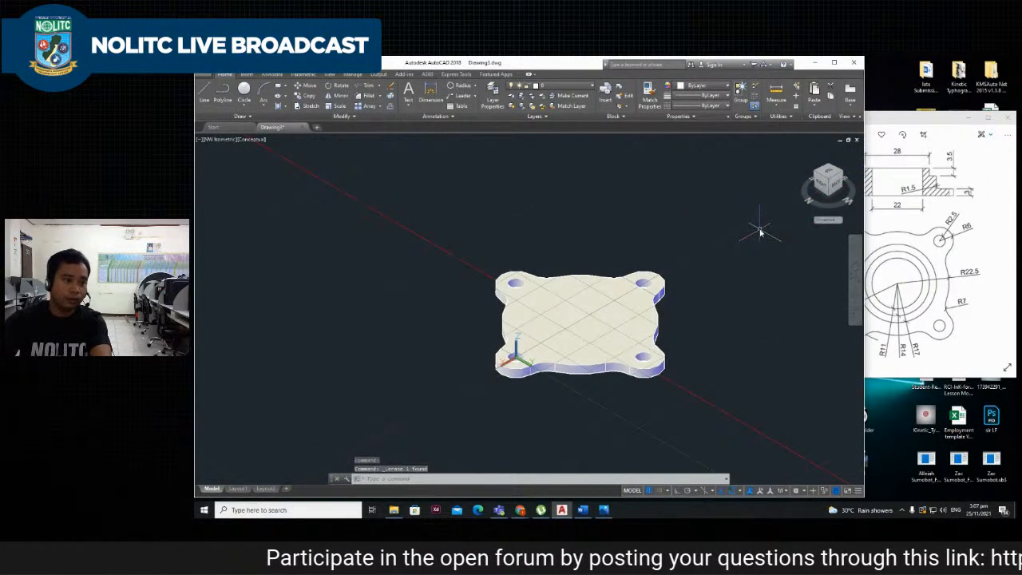
pyautogui.click(457, 260)
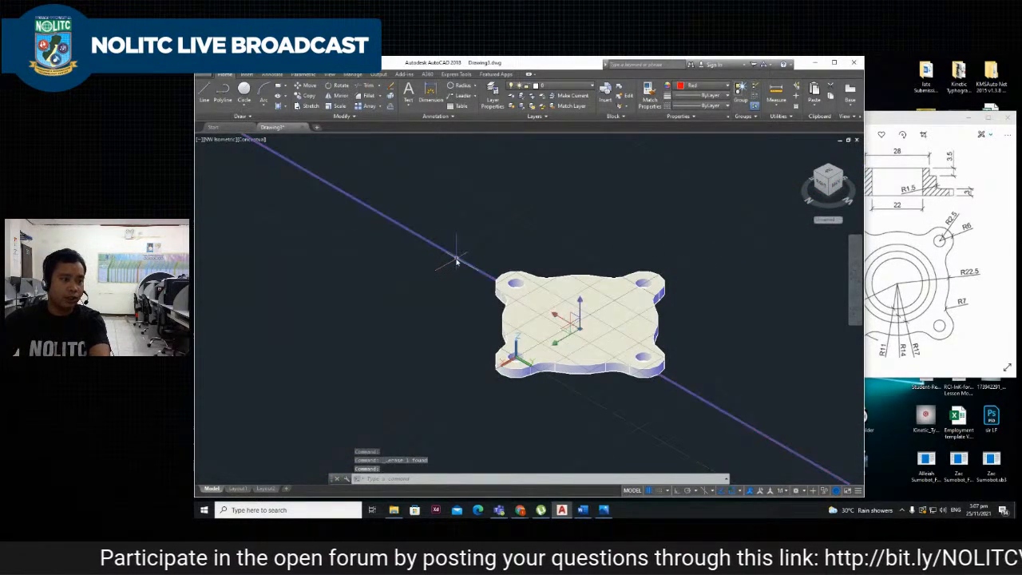
pyautogui.press('Delete')
pyautogui.scroll(3, 527, 298)
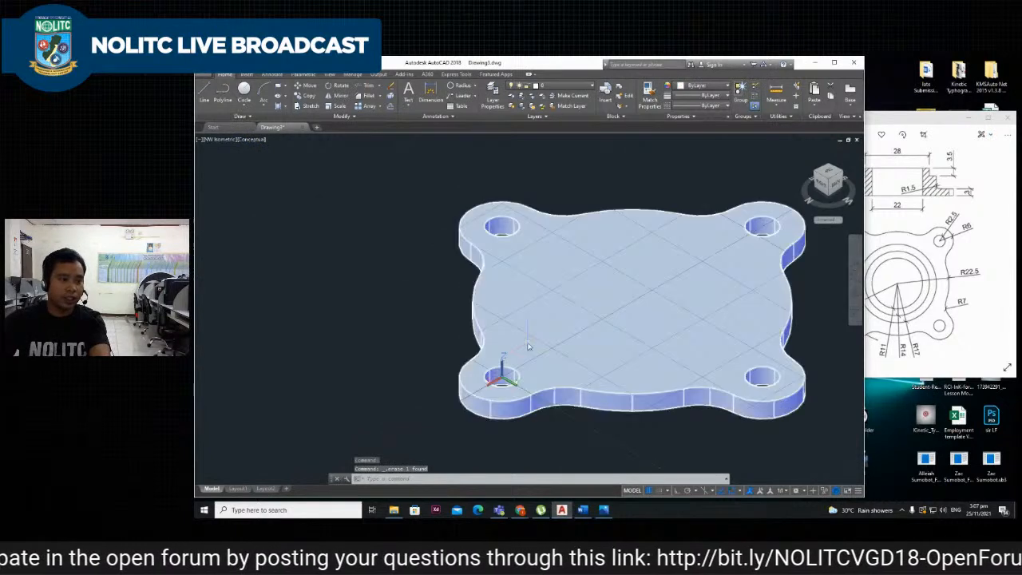
pyautogui.scroll(-3, 527, 297)
pyautogui.scroll(3, 527, 297)
pyautogui.write('XL')
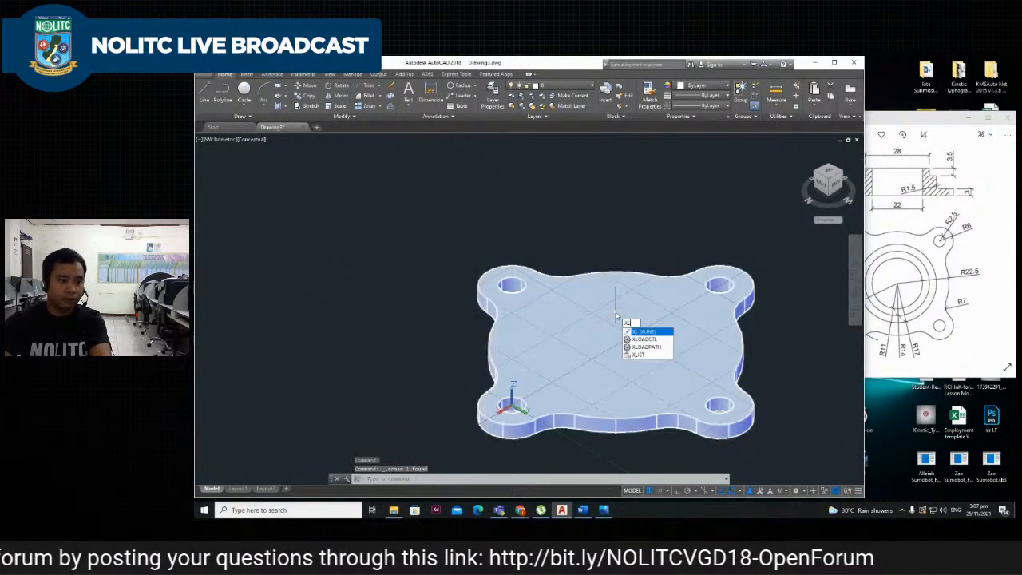
pyautogui.press('Return')
pyautogui.scroll(-2, 615, 313)
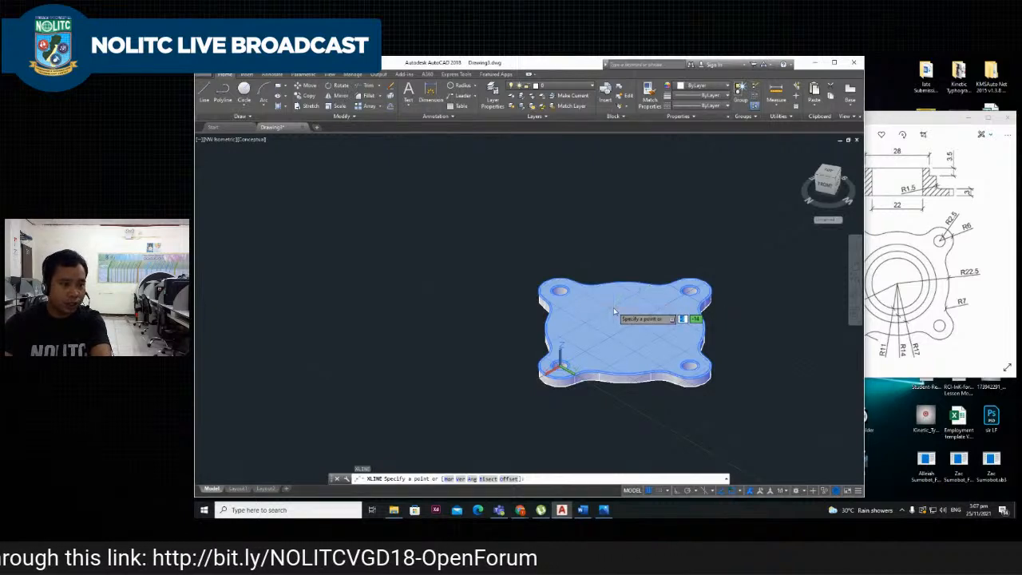
pyautogui.write('v')
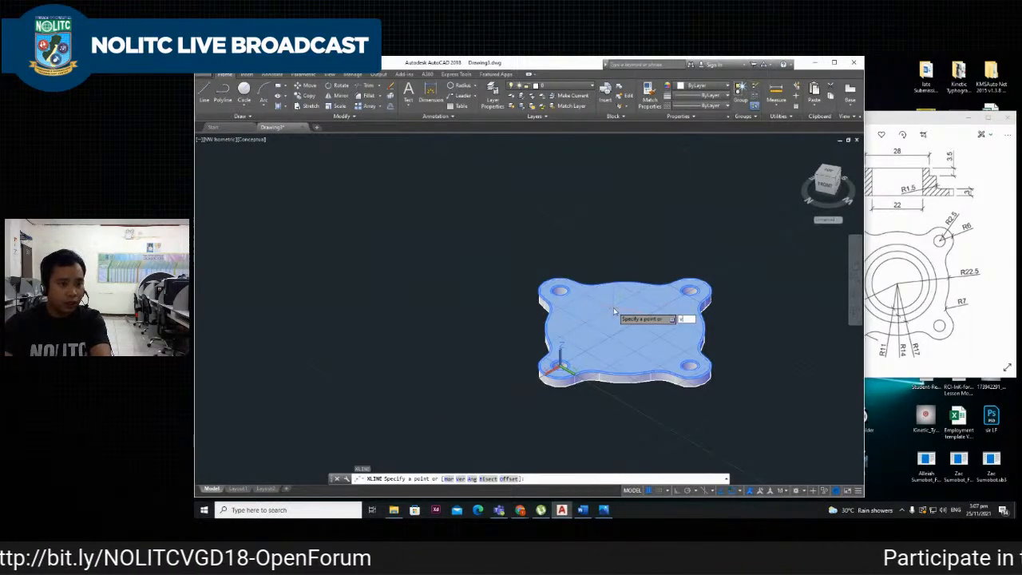
pyautogui.press('Return')
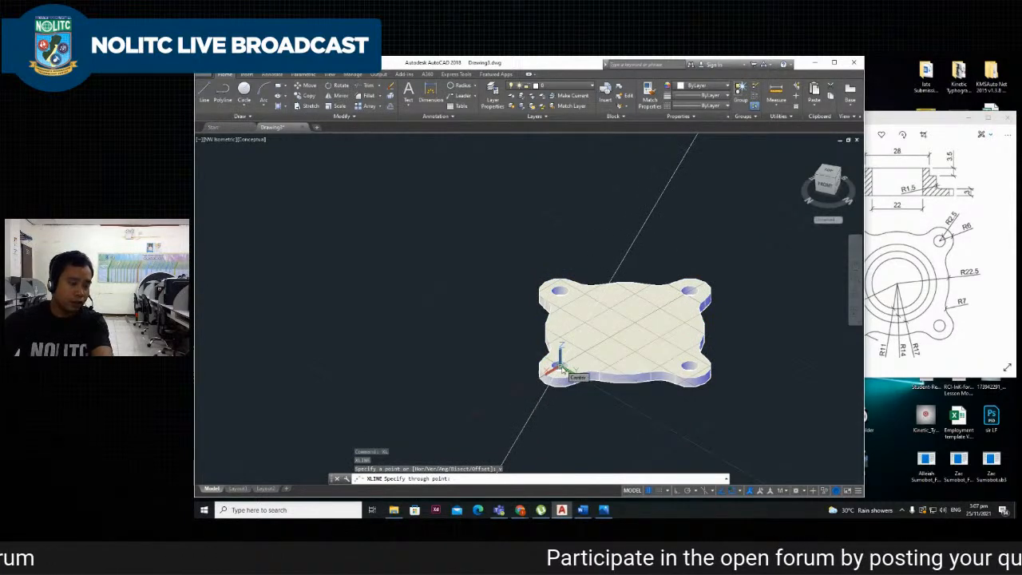
pyautogui.press('Escape')
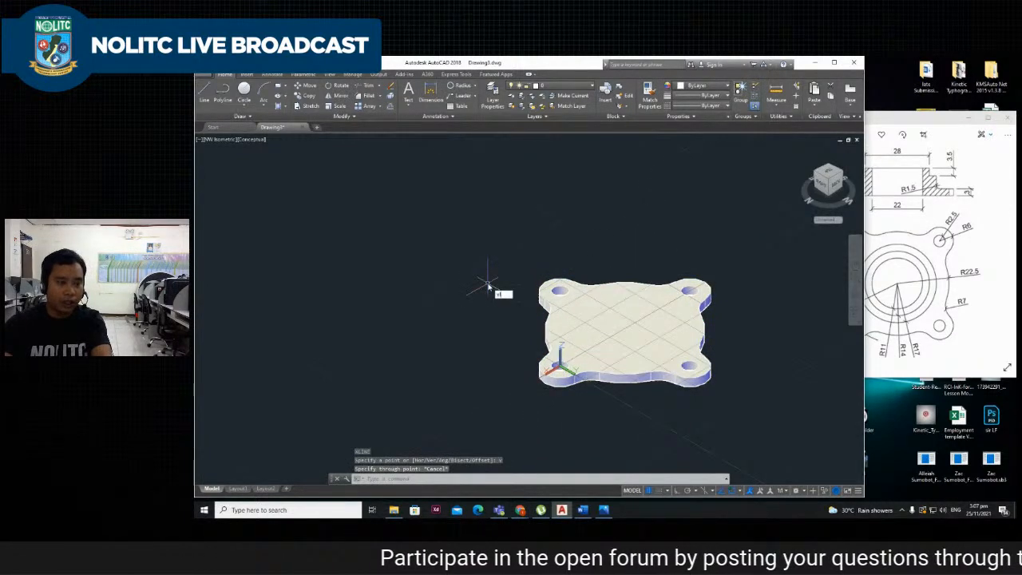
# Draw a construction line through the centres of the lower-left and upper-right corner holes.
pyautogui.press('Return')
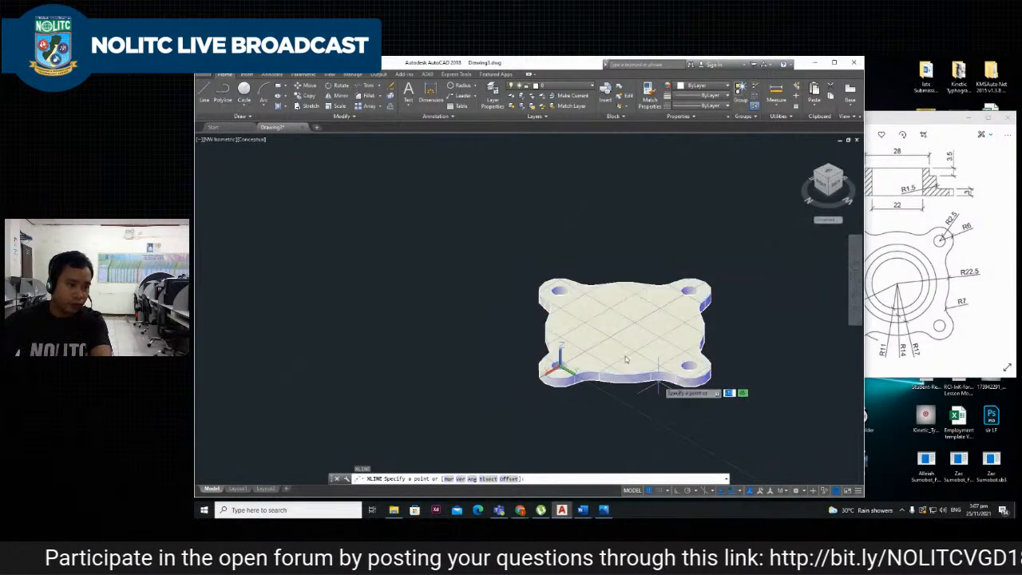
pyautogui.scroll(2, 604, 451)
pyautogui.click(568, 419)
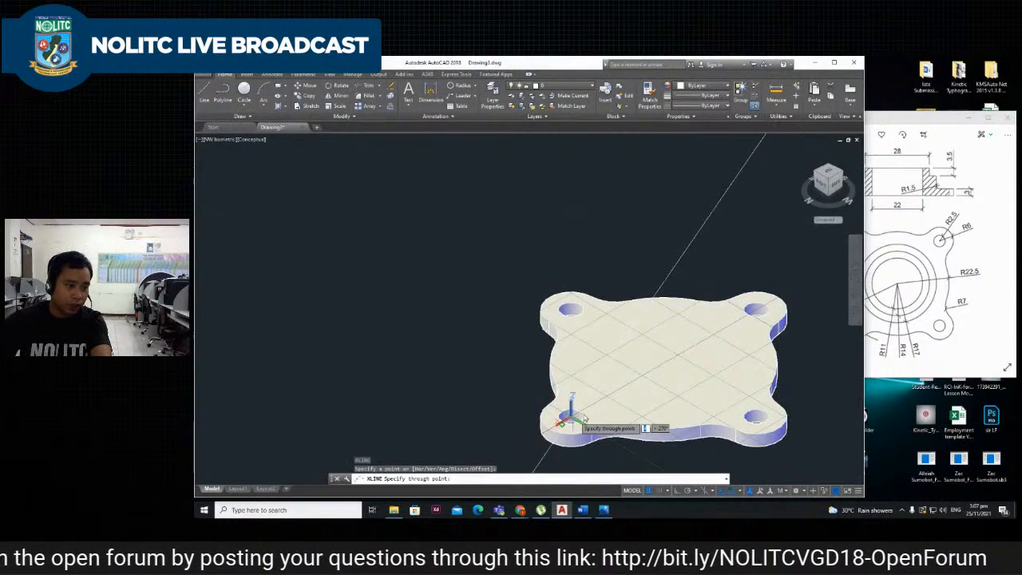
pyautogui.click(756, 311)
pyautogui.press('Escape')
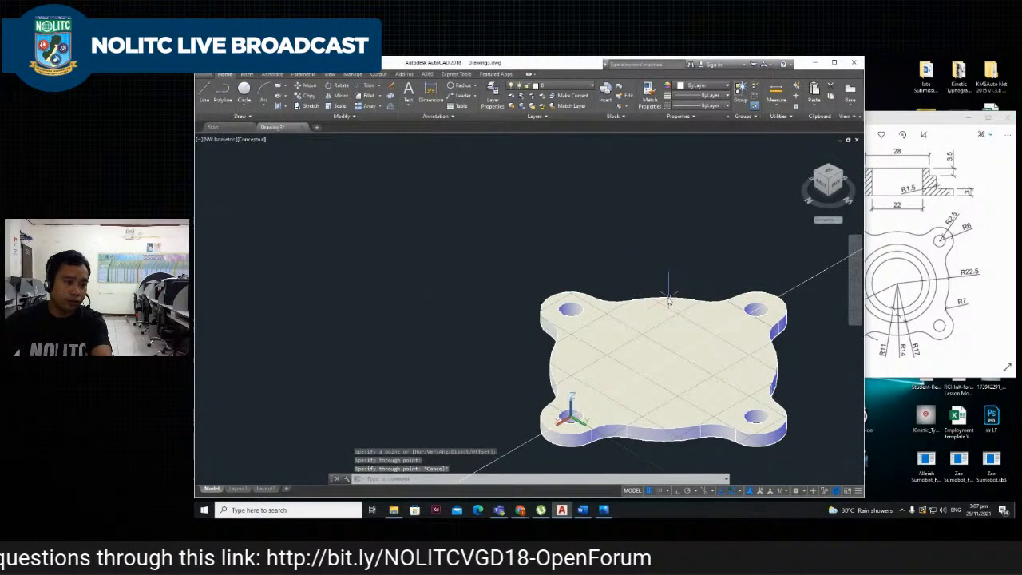
pyautogui.scroll(-2, 668, 319)
pyautogui.scroll(2, 711, 342)
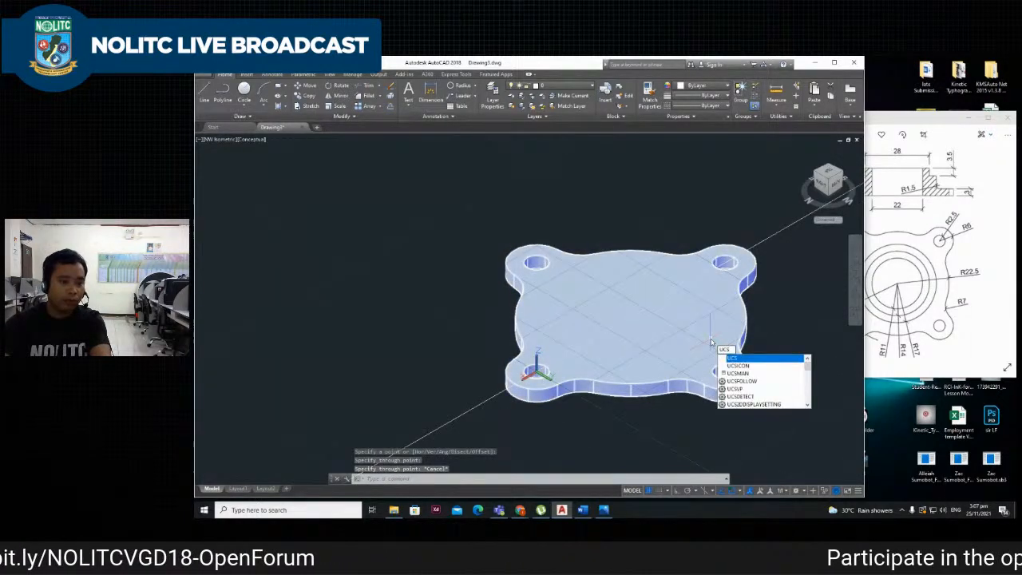
pyautogui.press('Return')
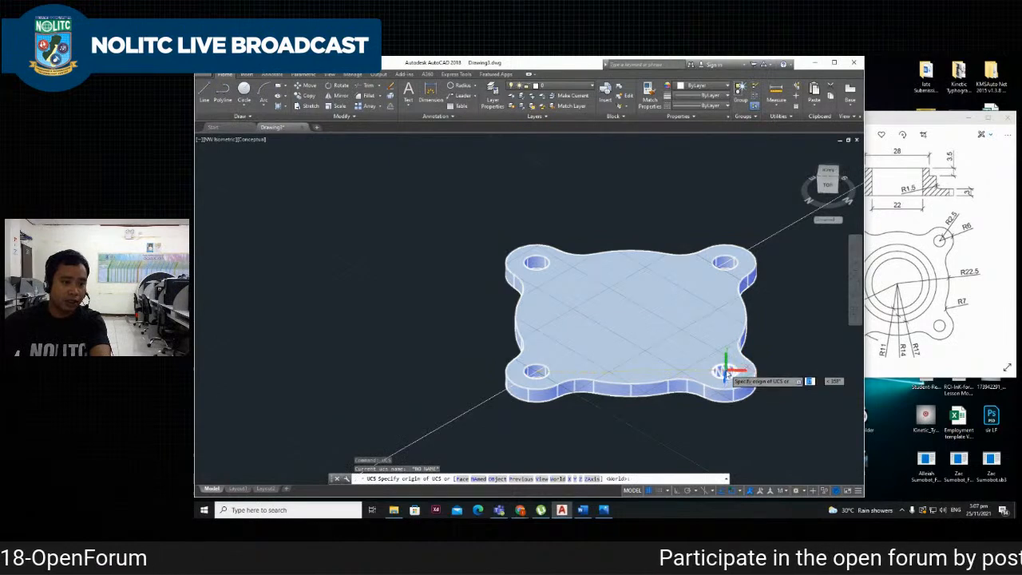
pyautogui.scroll(3, 728, 374)
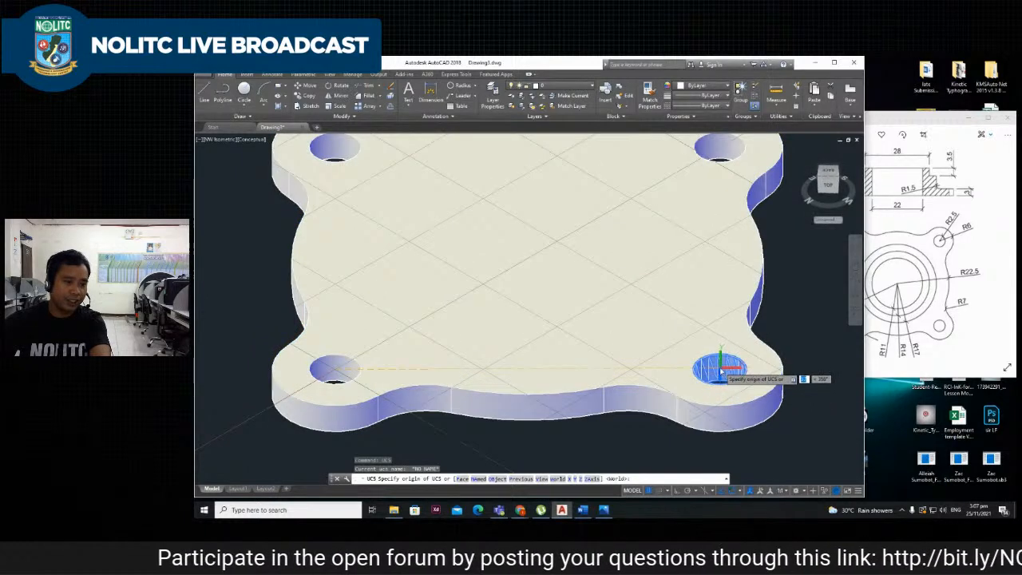
pyautogui.scroll(5, 710, 360)
pyautogui.scroll(-8, 706, 358)
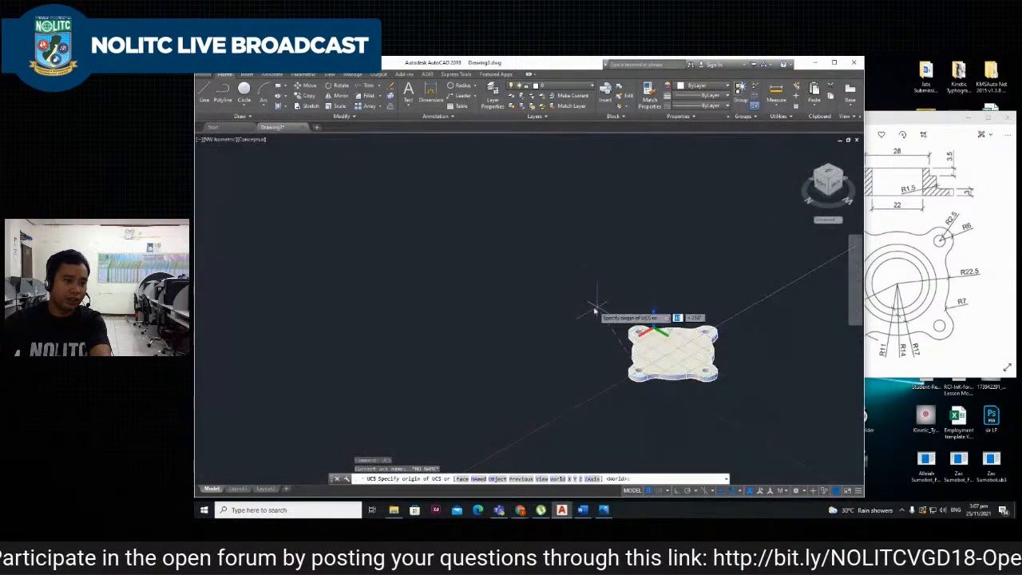
pyautogui.scroll(6, 611, 307)
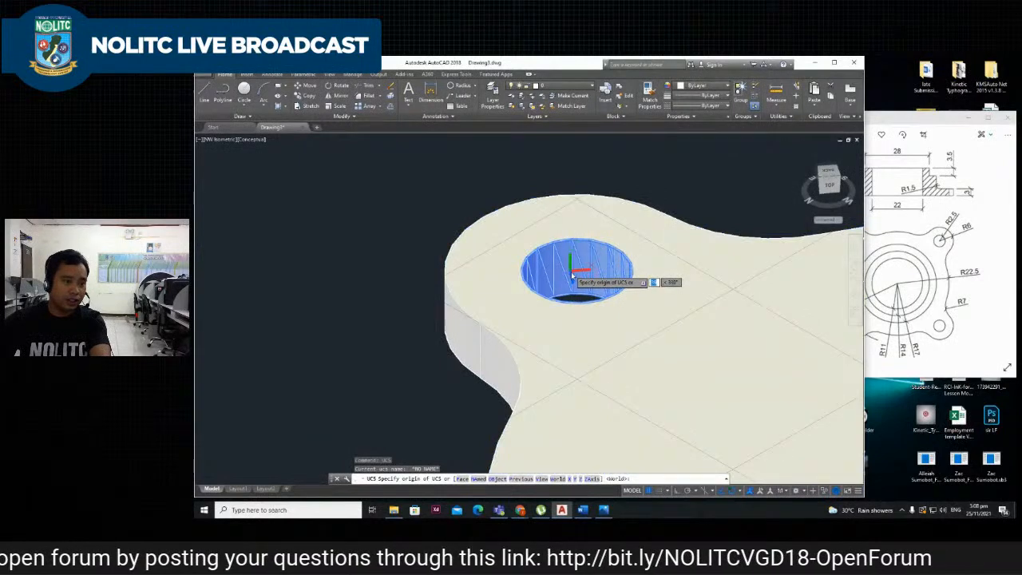
pyautogui.scroll(-2, 571, 273)
pyautogui.scroll(-6, 572, 274)
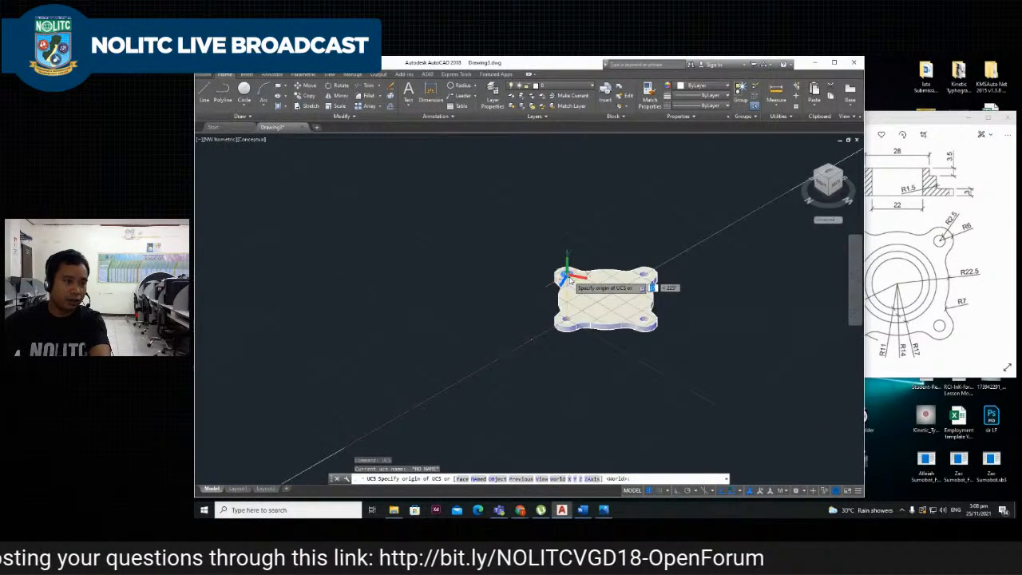
pyautogui.click(569, 276)
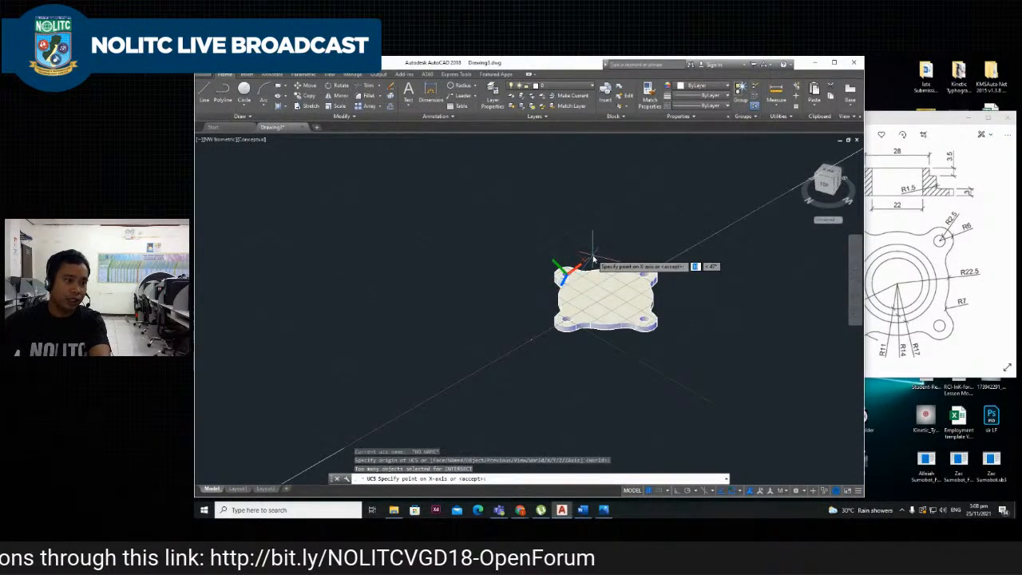
pyautogui.scroll(6, 607, 286)
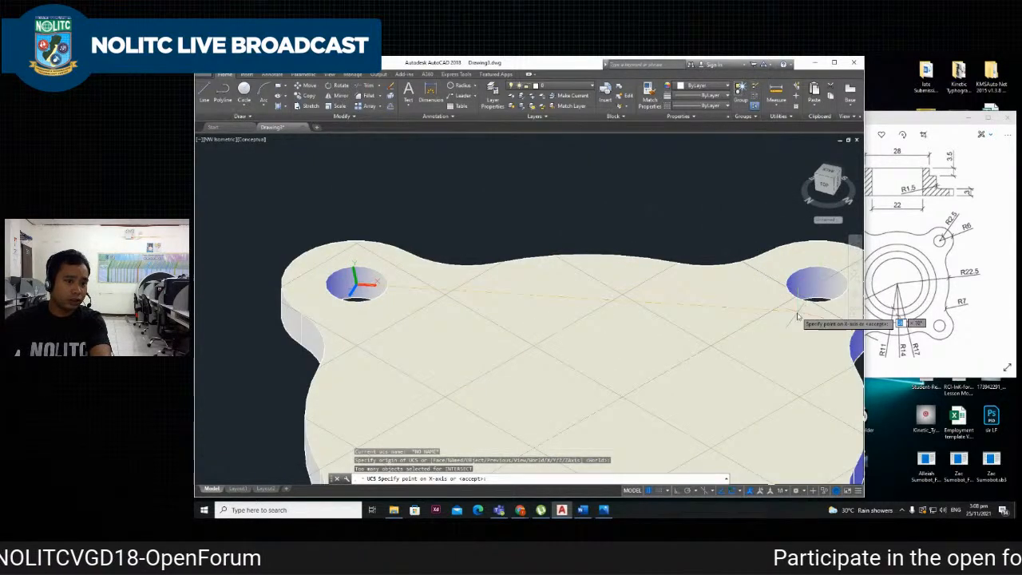
pyautogui.scroll(-6, 757, 312)
pyautogui.scroll(6, 677, 385)
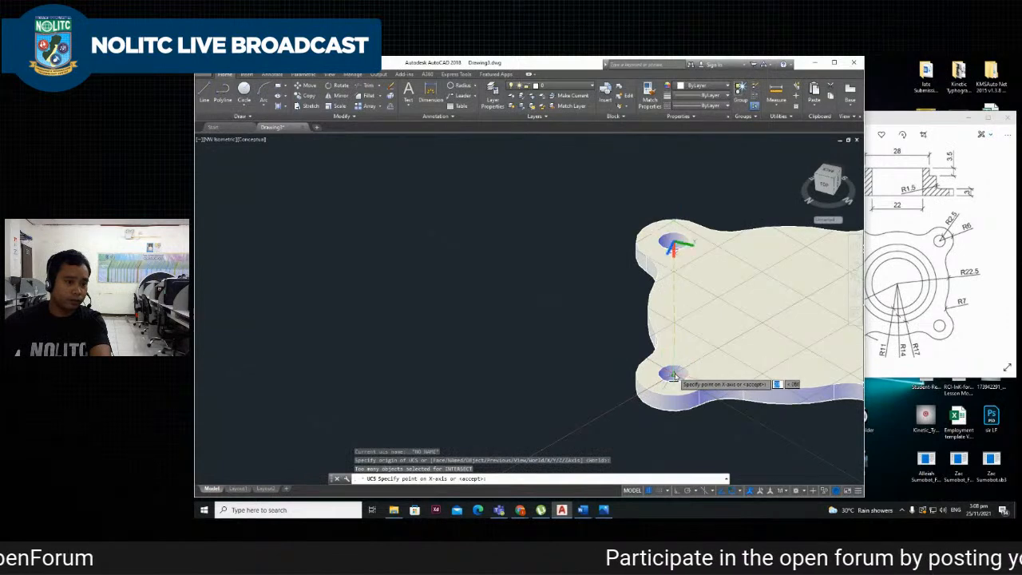
pyautogui.click(673, 375)
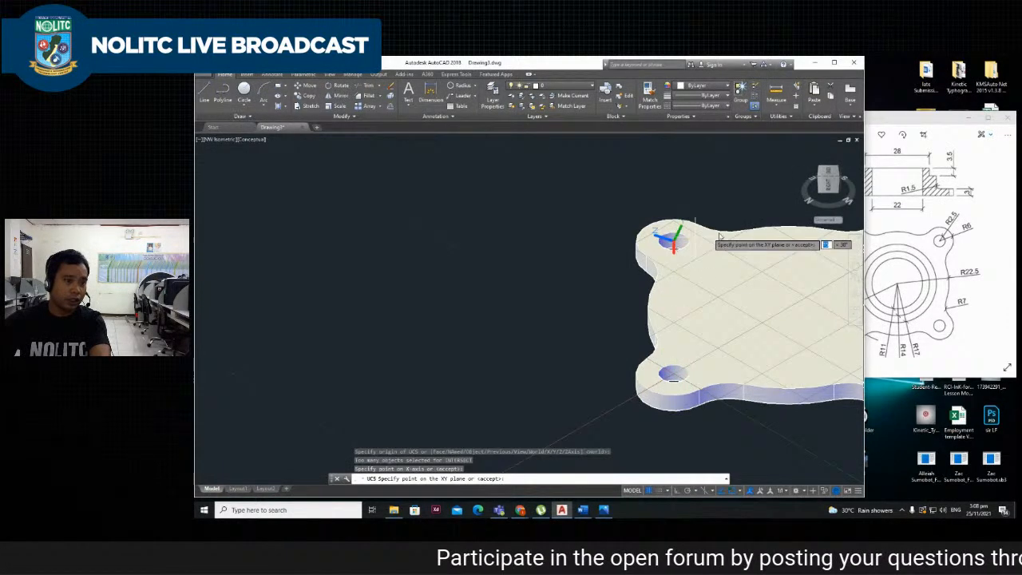
pyautogui.scroll(-5, 762, 267)
pyautogui.scroll(5, 789, 256)
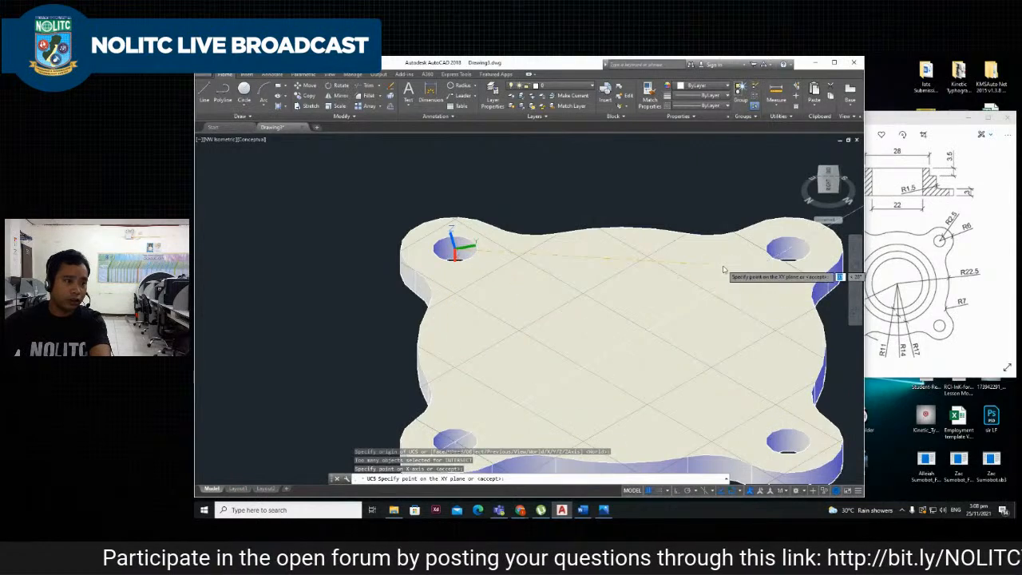
pyautogui.press('Escape')
pyautogui.scroll(-2, 459, 325)
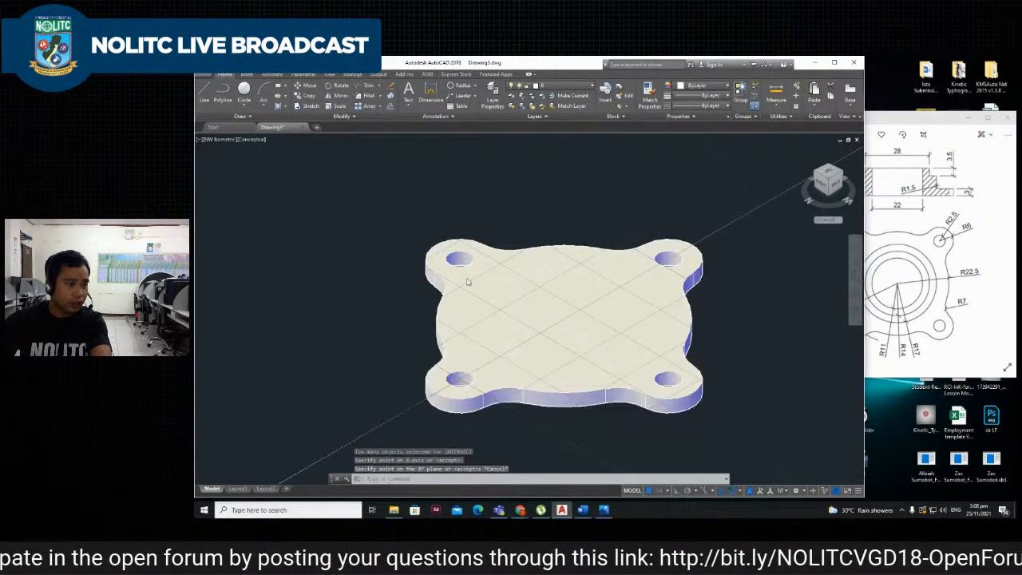
pyautogui.write('ucs')
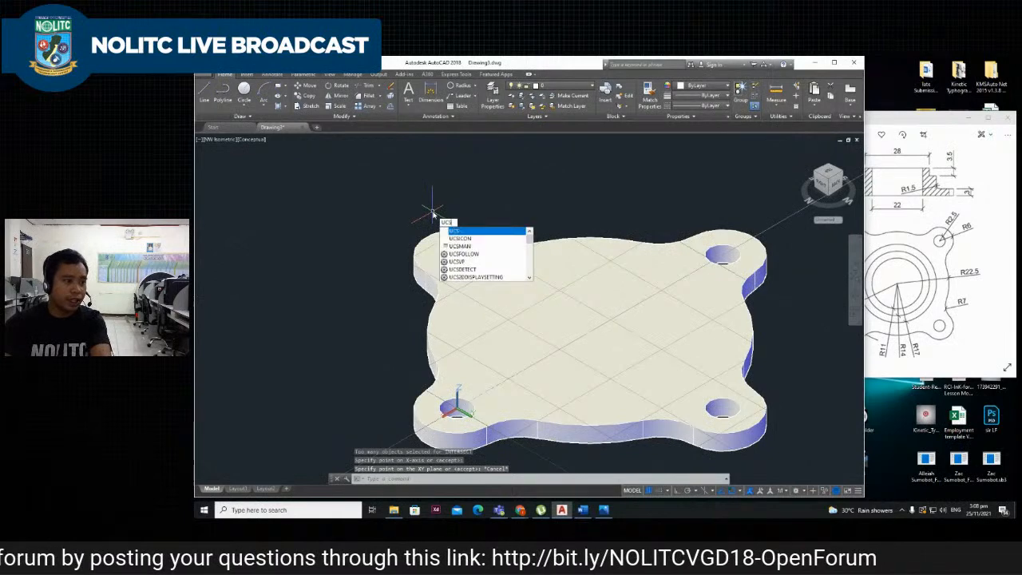
pyautogui.press('Return')
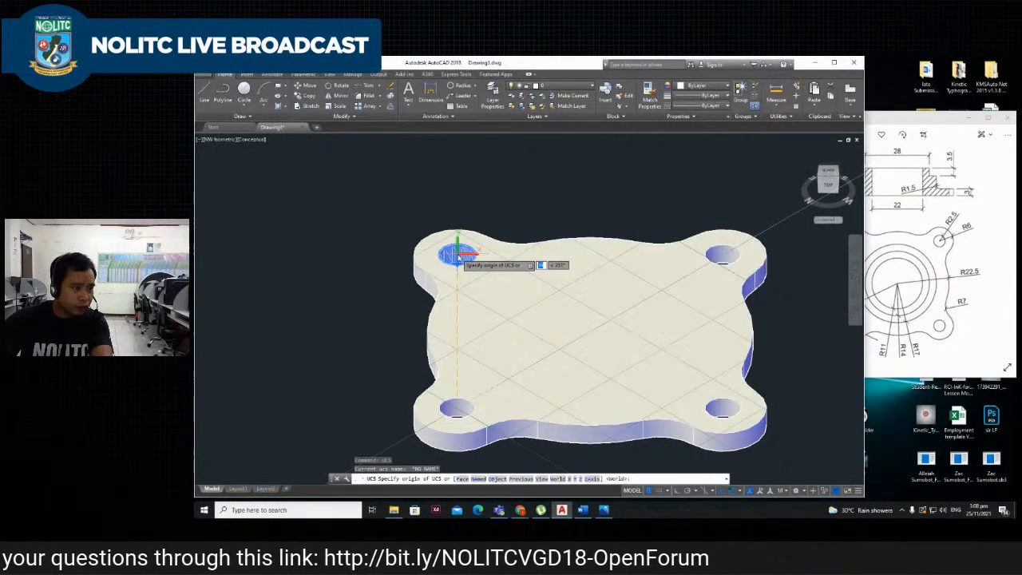
pyautogui.scroll(3, 462, 259)
pyautogui.scroll(-5, 464, 262)
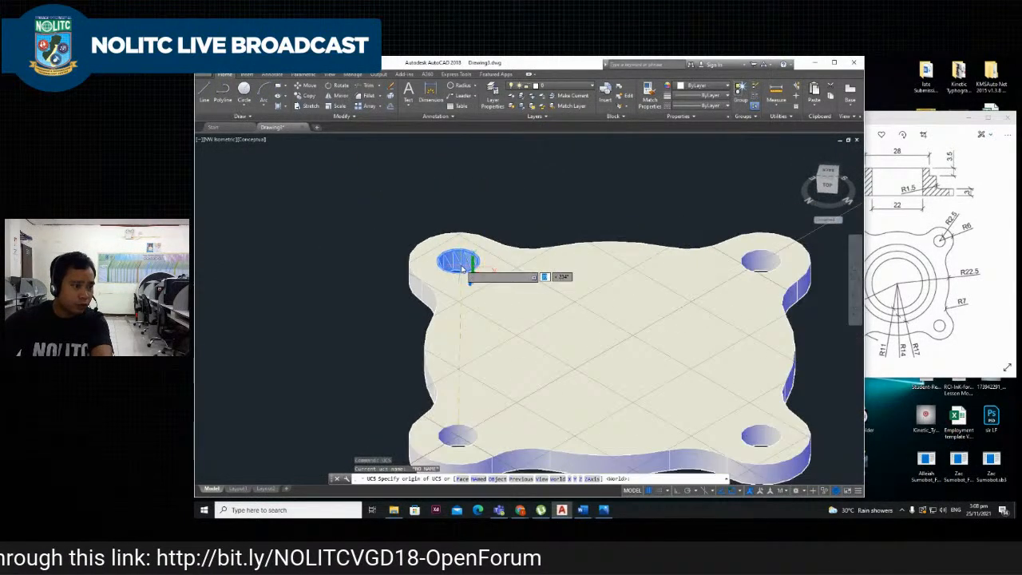
pyautogui.scroll(3, 461, 261)
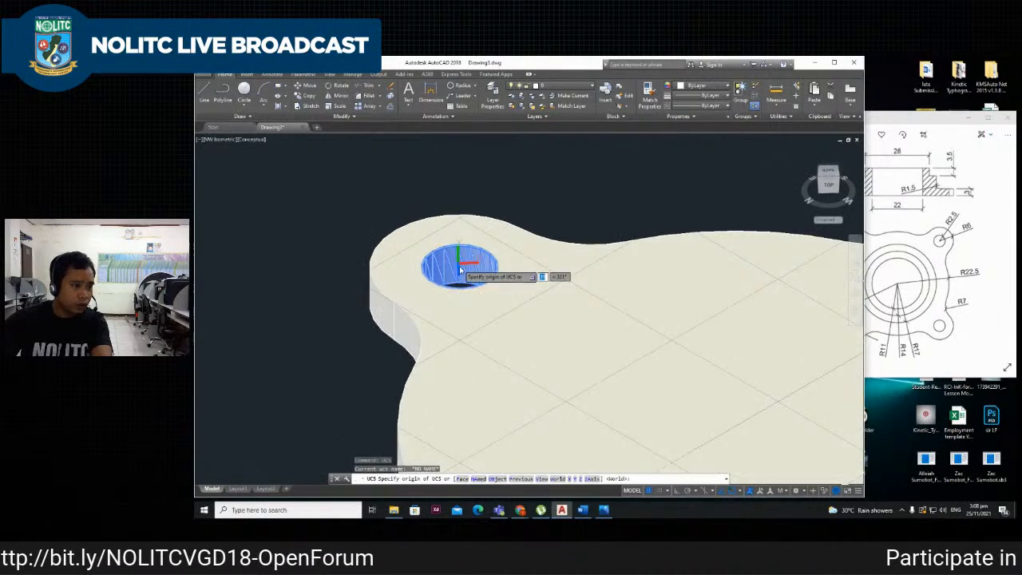
pyautogui.scroll(-6, 463, 281)
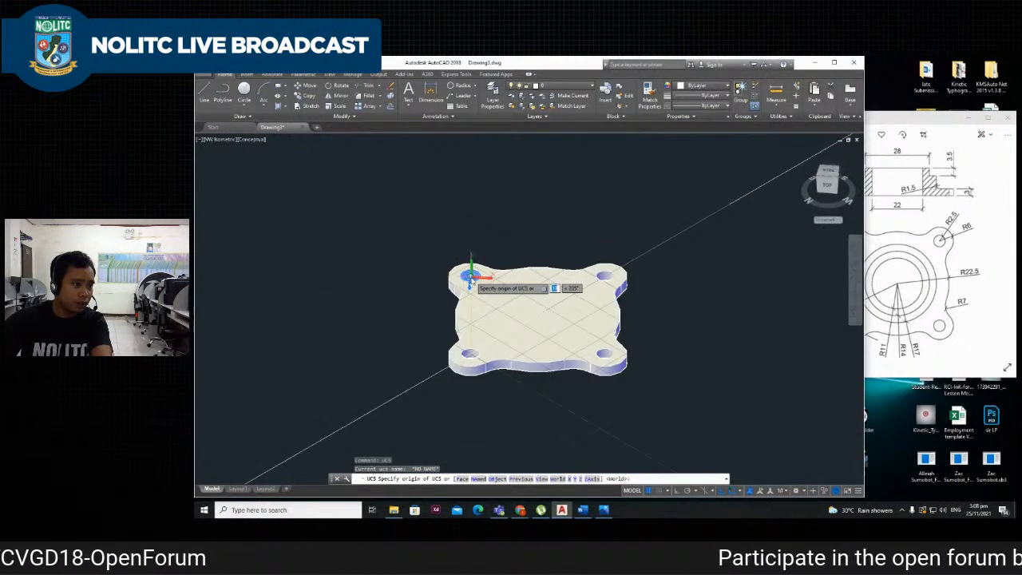
pyautogui.click(473, 276)
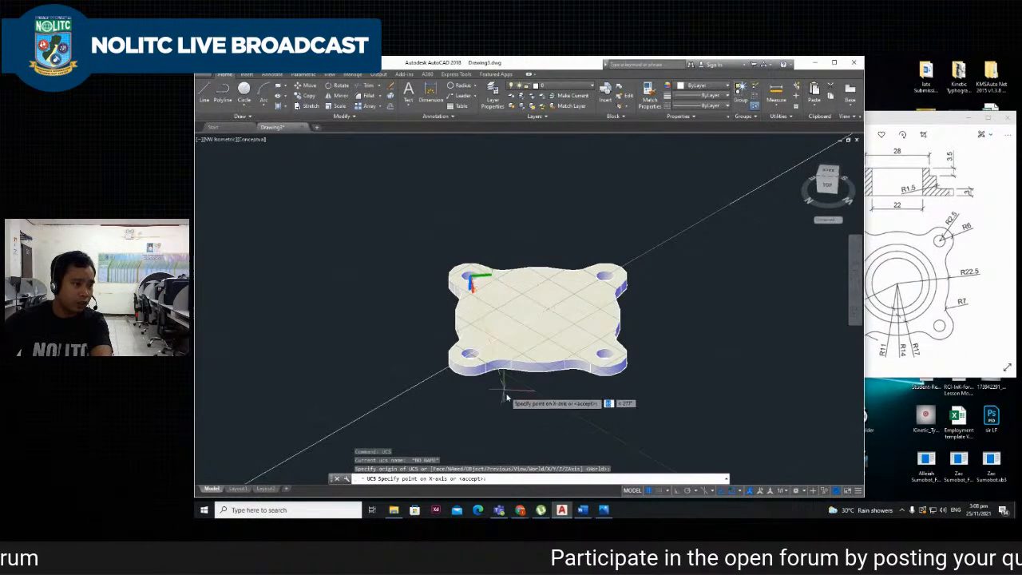
pyautogui.scroll(3, 442, 292)
pyautogui.scroll(-2, 440, 296)
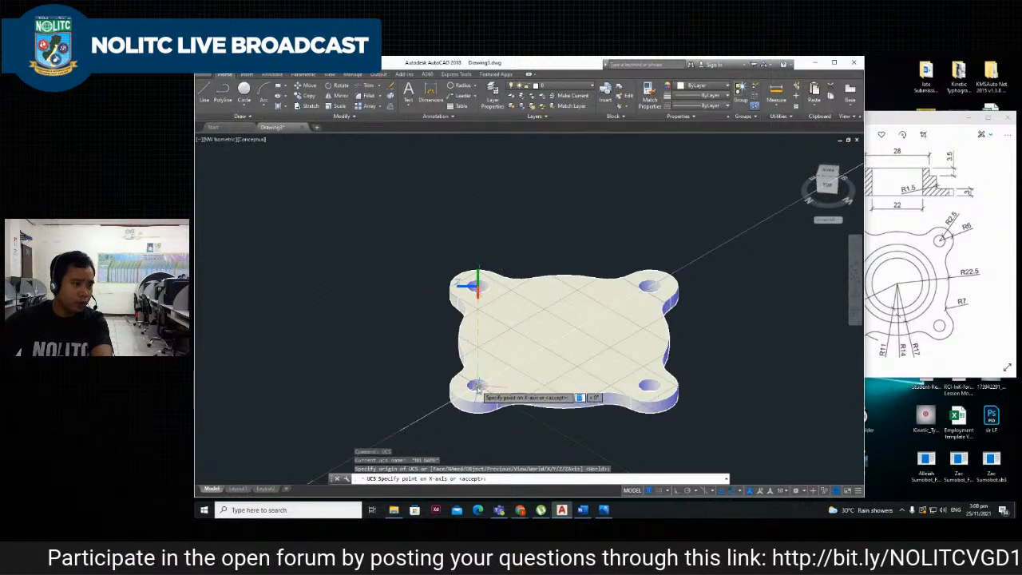
pyautogui.click(476, 387)
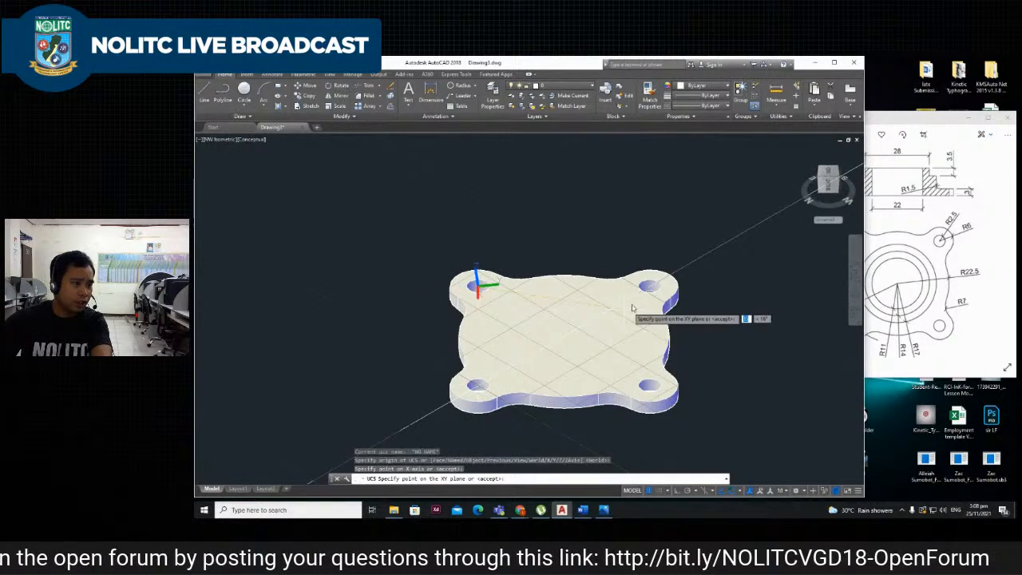
pyautogui.scroll(5, 647, 290)
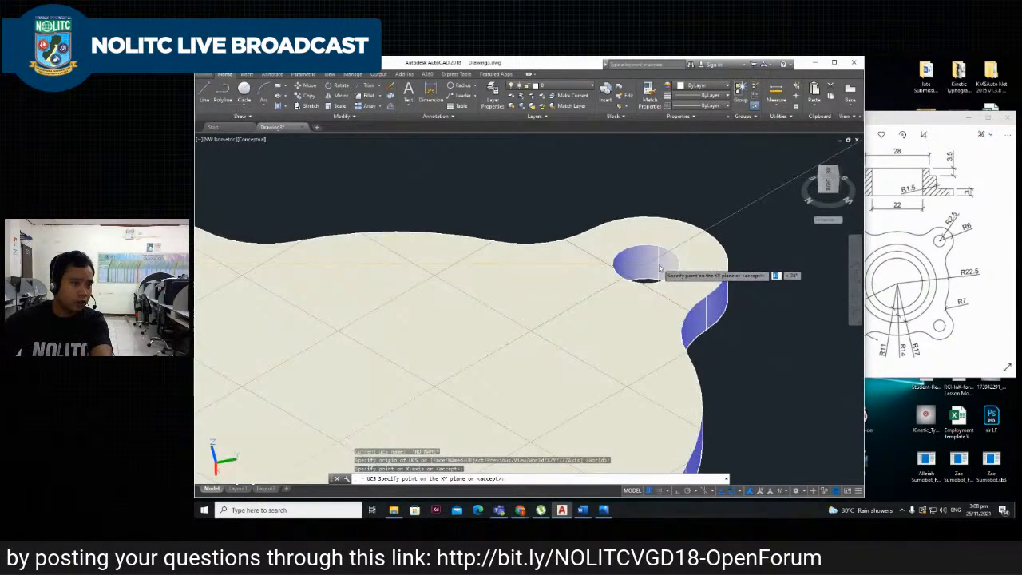
pyautogui.scroll(-9, 643, 349)
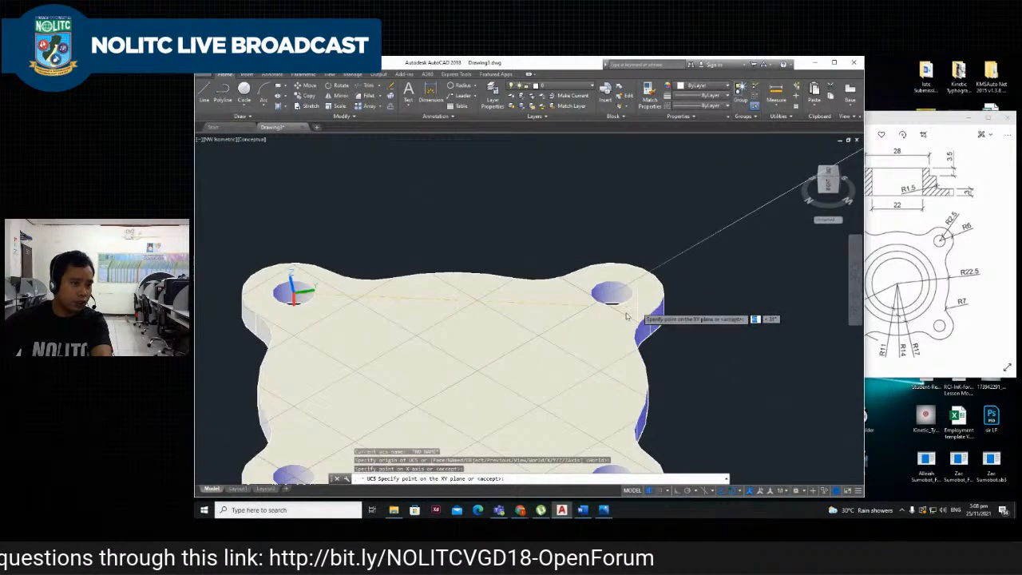
pyautogui.scroll(5, 648, 318)
pyautogui.scroll(4, 622, 289)
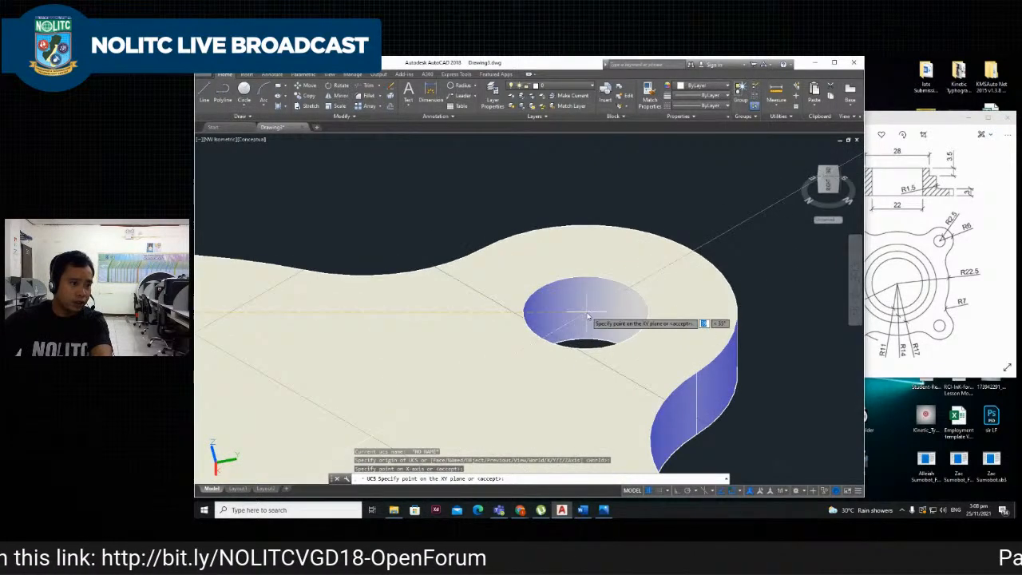
pyautogui.scroll(-4, 589, 318)
pyautogui.scroll(-5, 588, 319)
pyautogui.press('Escape')
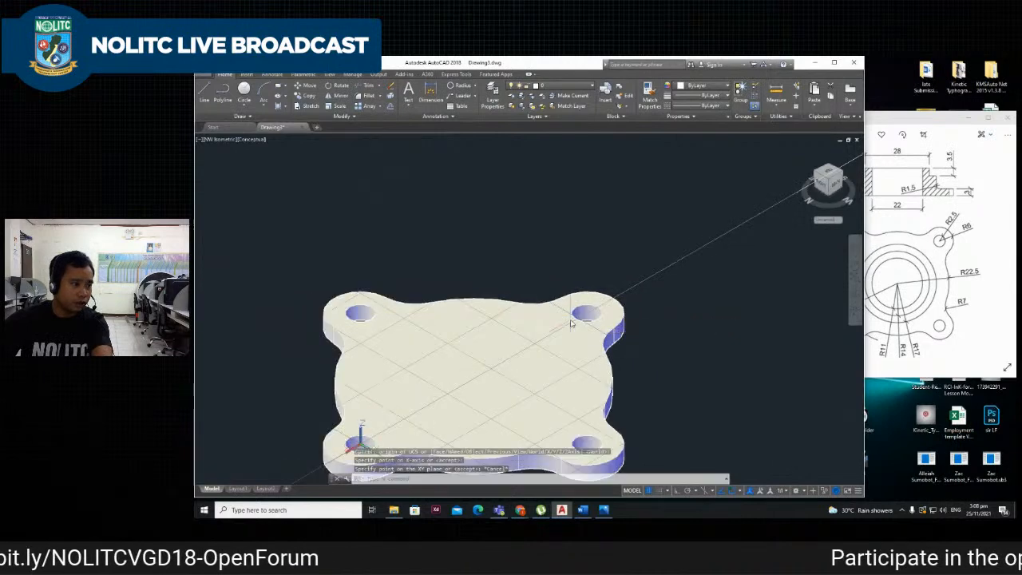
# Try to move the UCS origin to the upper-left corner hole, accepting the default axis directions.
pyautogui.scroll(-3, 506, 356)
pyautogui.scroll(3, 505, 356)
pyautogui.click(509, 359)
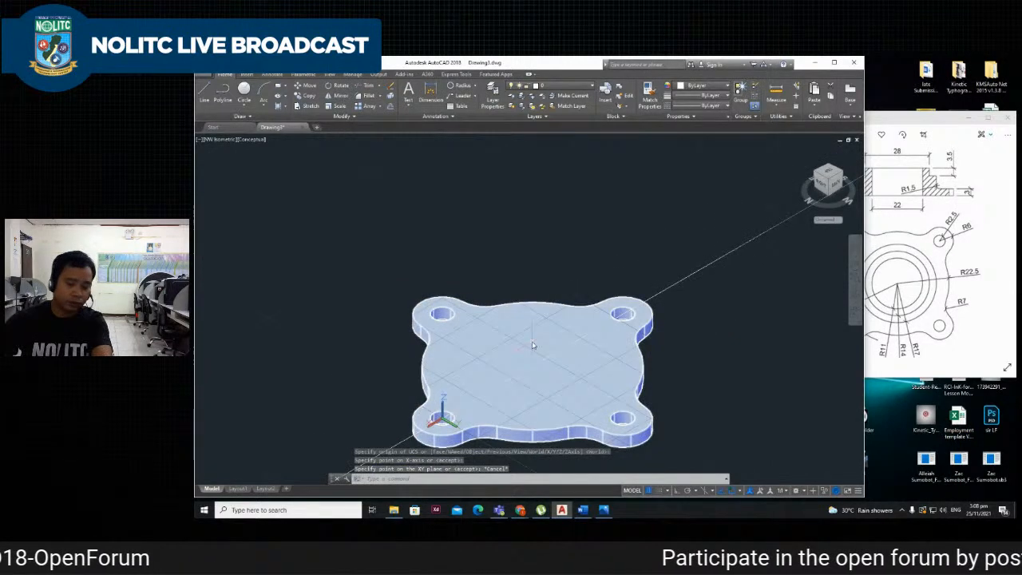
pyautogui.write('ucs')
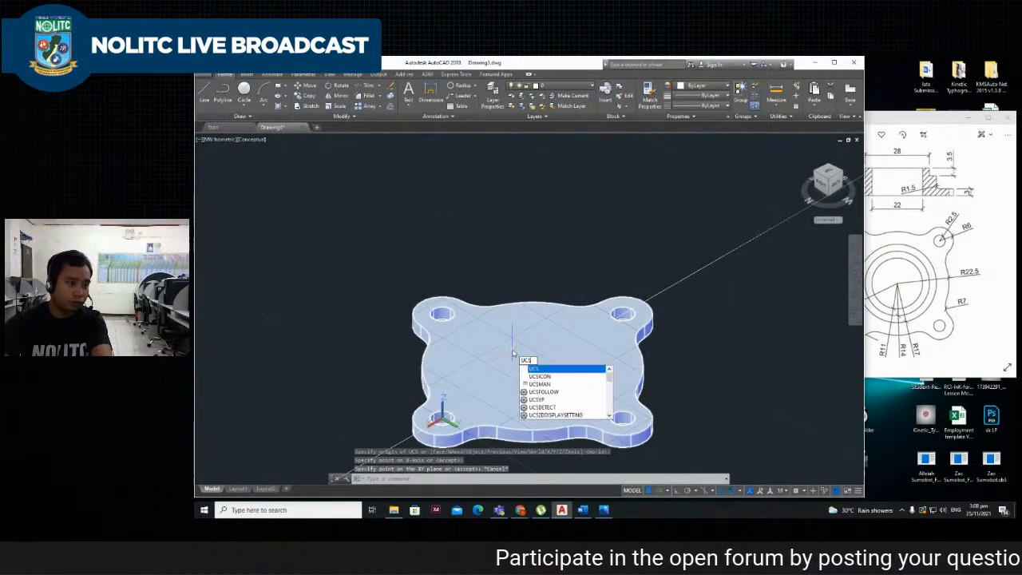
pyautogui.press('Return')
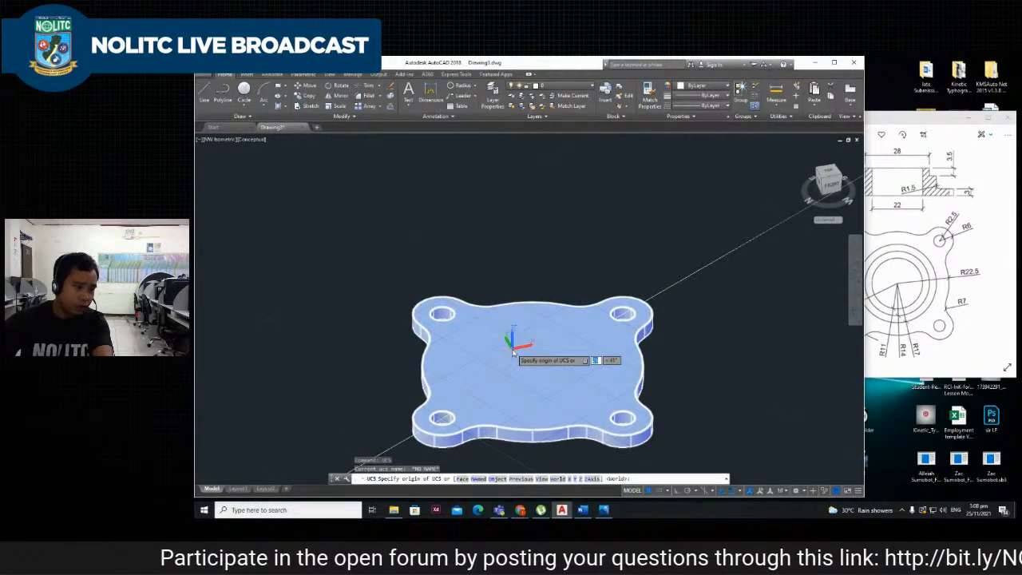
pyautogui.scroll(3, 428, 324)
pyautogui.scroll(-2, 453, 316)
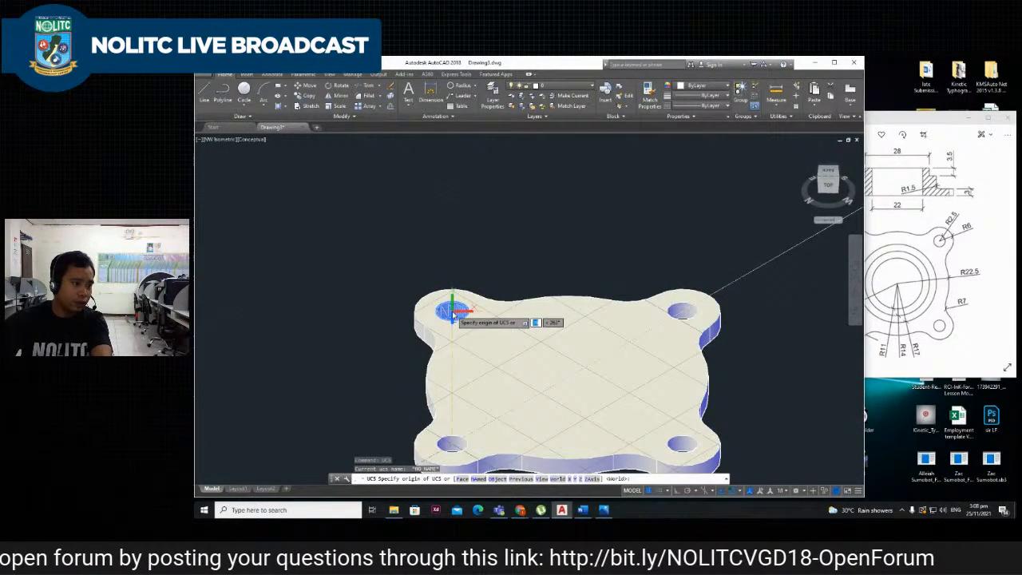
pyautogui.click(453, 315)
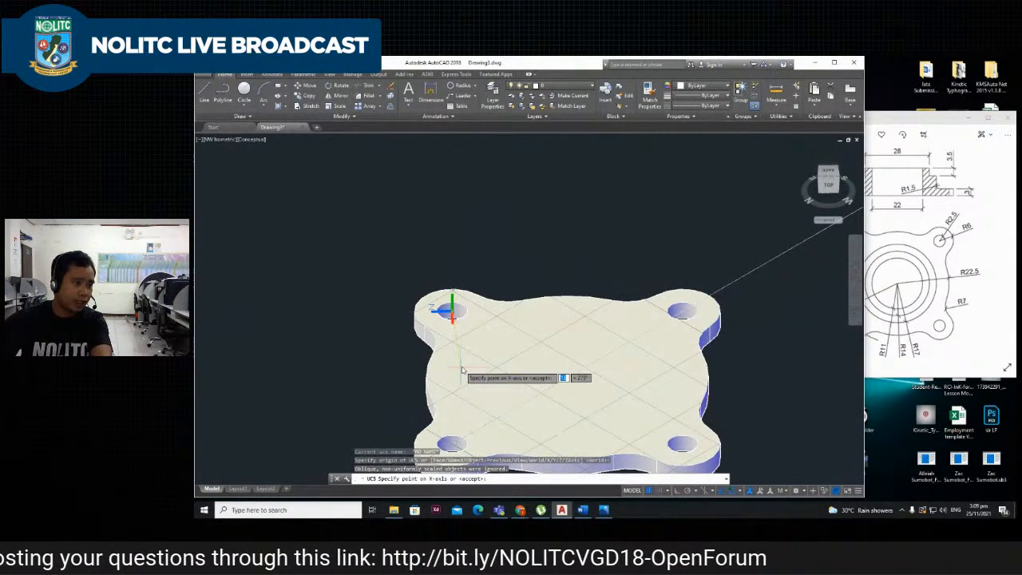
pyautogui.scroll(-3, 461, 361)
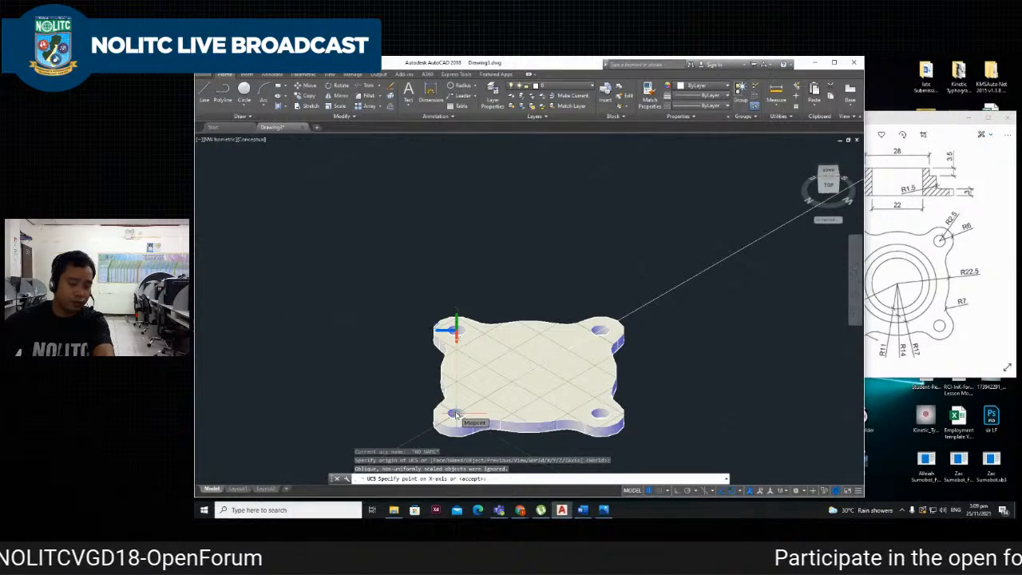
pyautogui.press('Return')
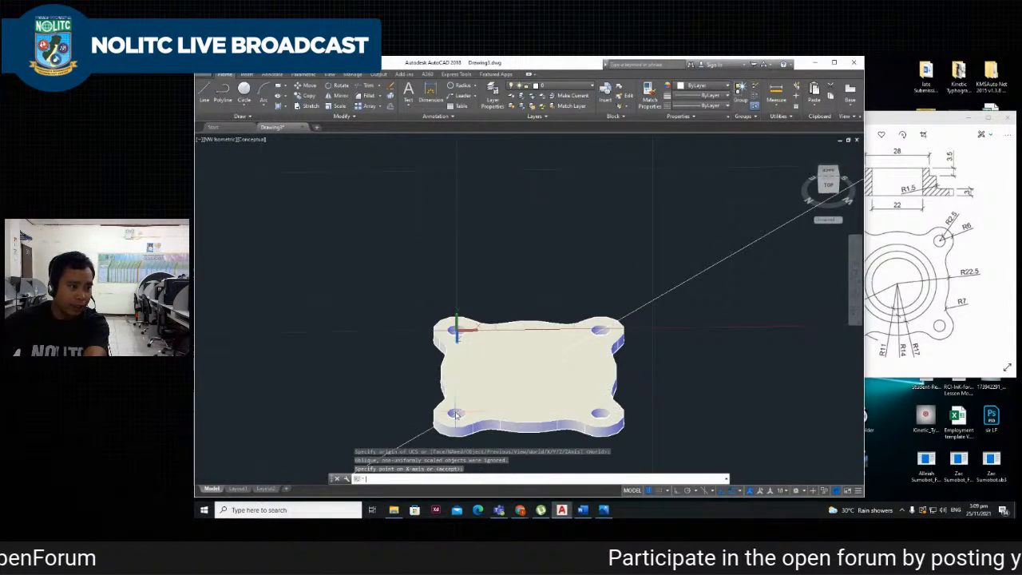
pyautogui.scroll(6, 456, 333)
pyautogui.scroll(-8, 471, 351)
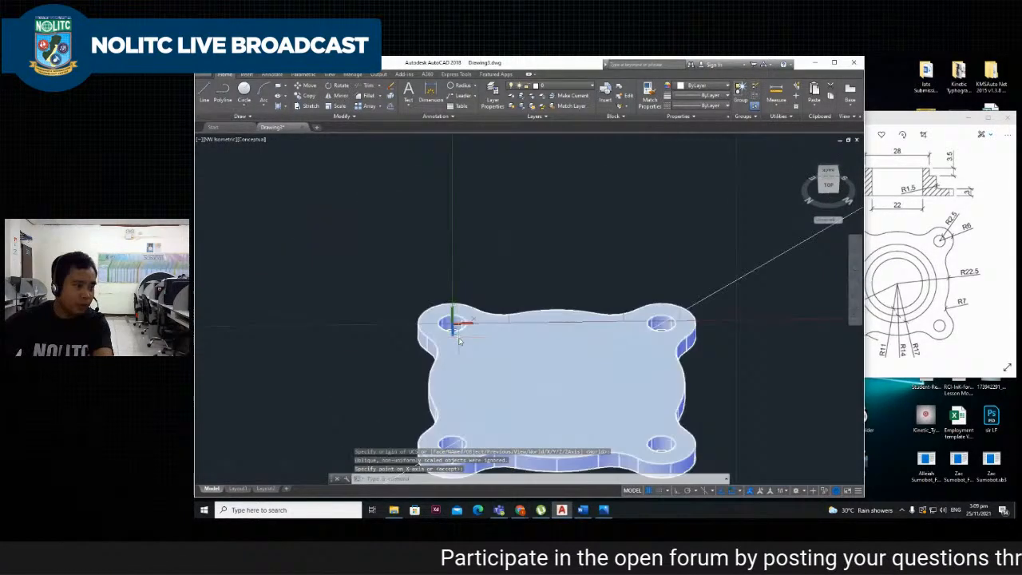
pyautogui.scroll(2, 491, 343)
pyautogui.scroll(3, 491, 343)
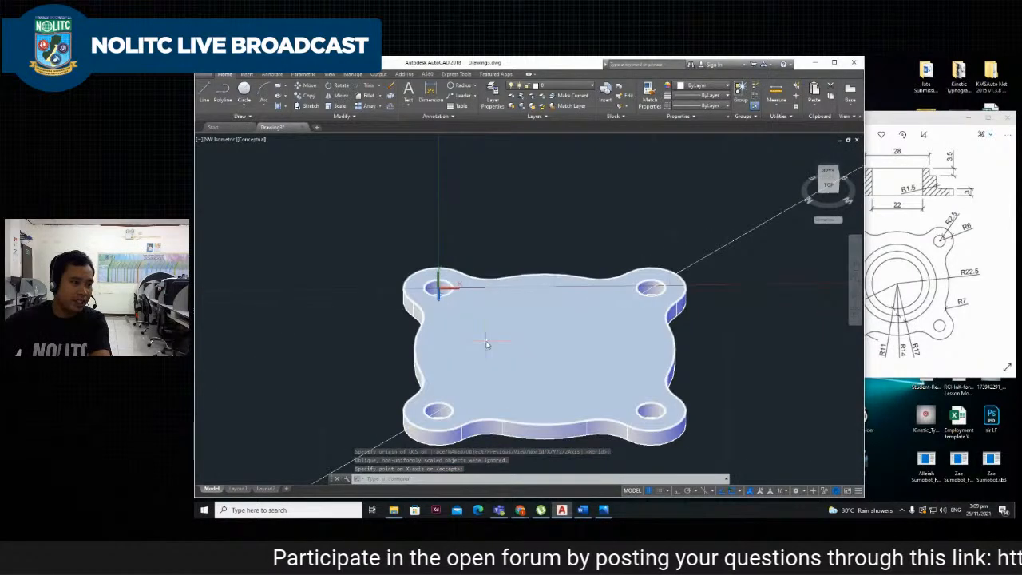
# Set the UCS origin at the upper-left corner hole's centre and direct the X axis through the lower-left hole.
pyautogui.write('ucs')
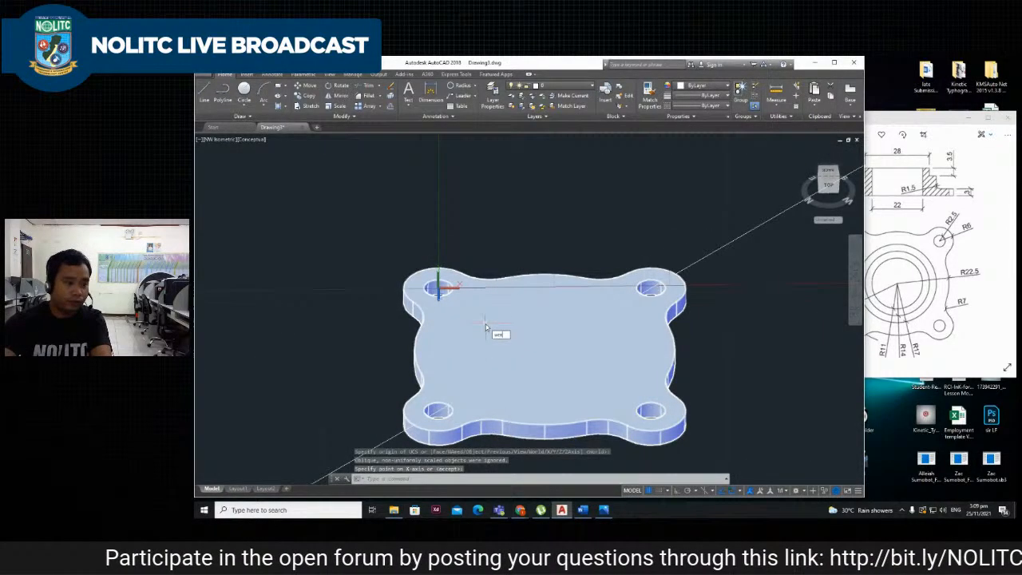
pyautogui.press('Return')
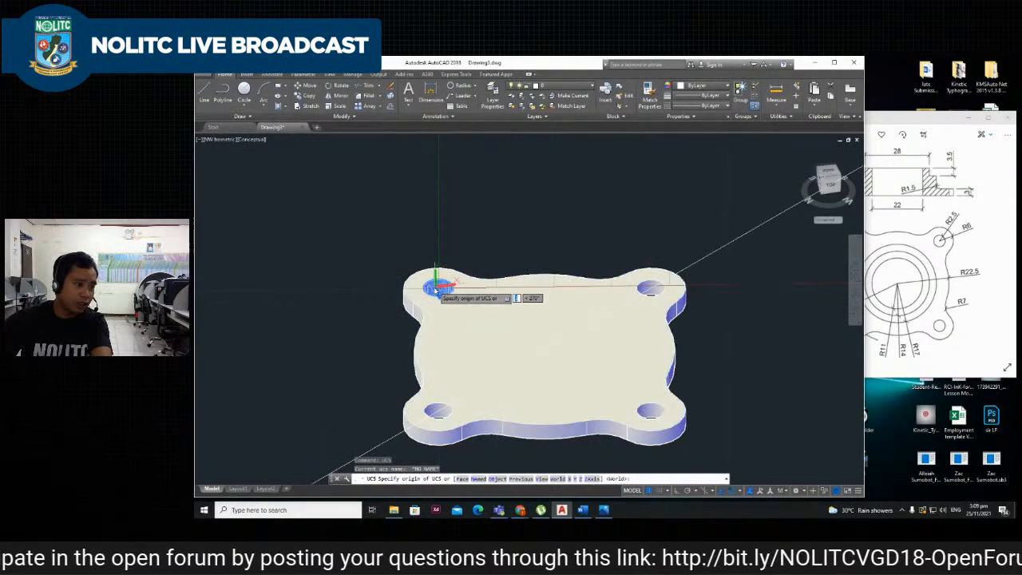
pyautogui.scroll(3, 445, 287)
pyautogui.scroll(-4, 435, 284)
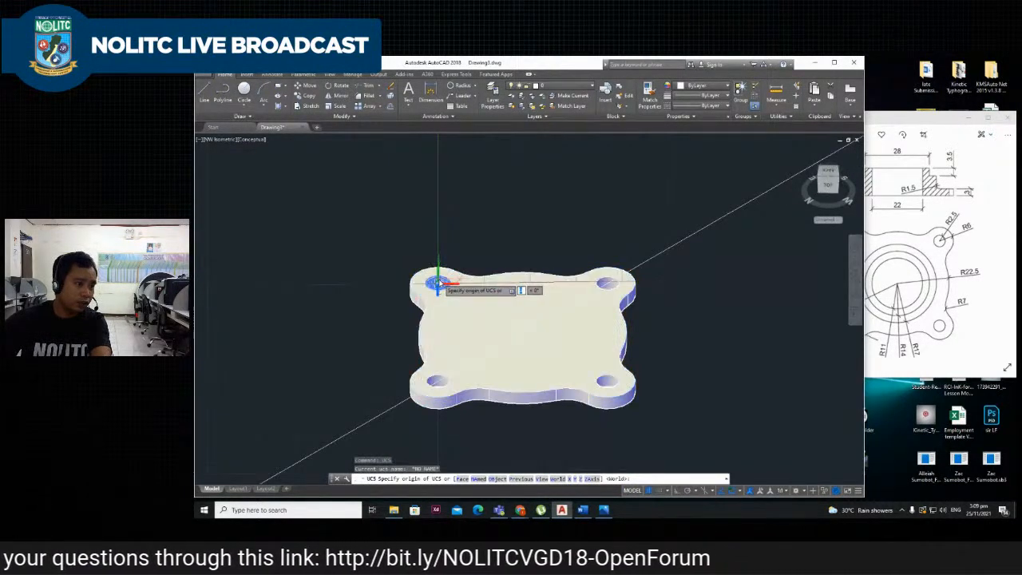
pyautogui.click(437, 283)
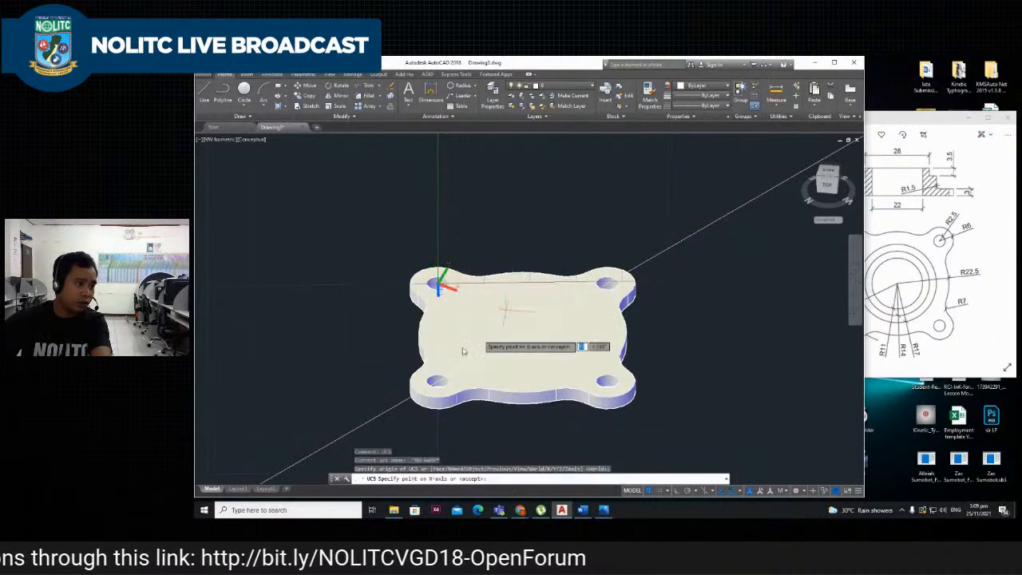
pyautogui.click(437, 382)
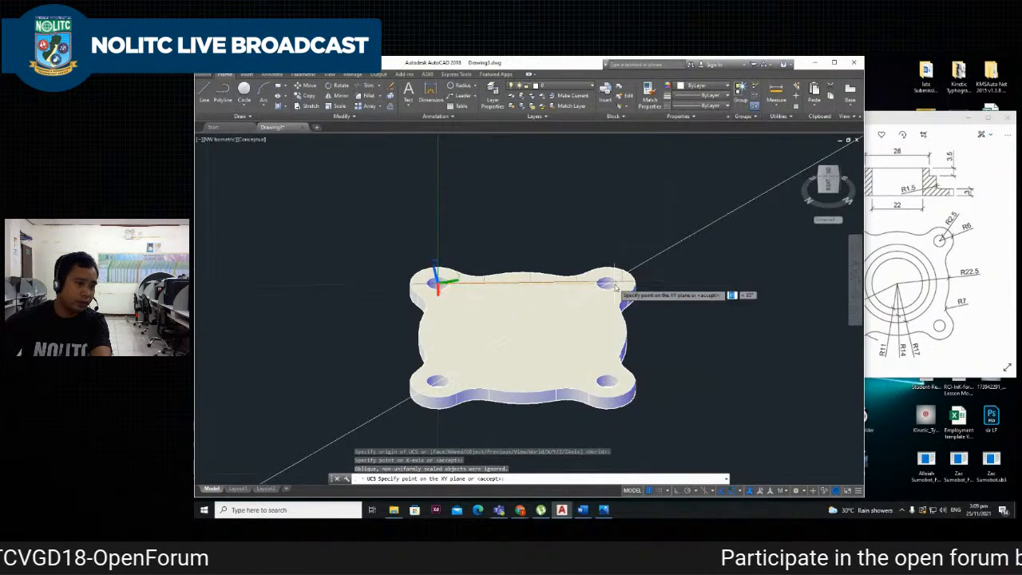
# Complete the UCS with an XY-plane point on the plate's top face, with Y toward the upper-right hole and Z upward.
pyautogui.scroll(5, 607, 286)
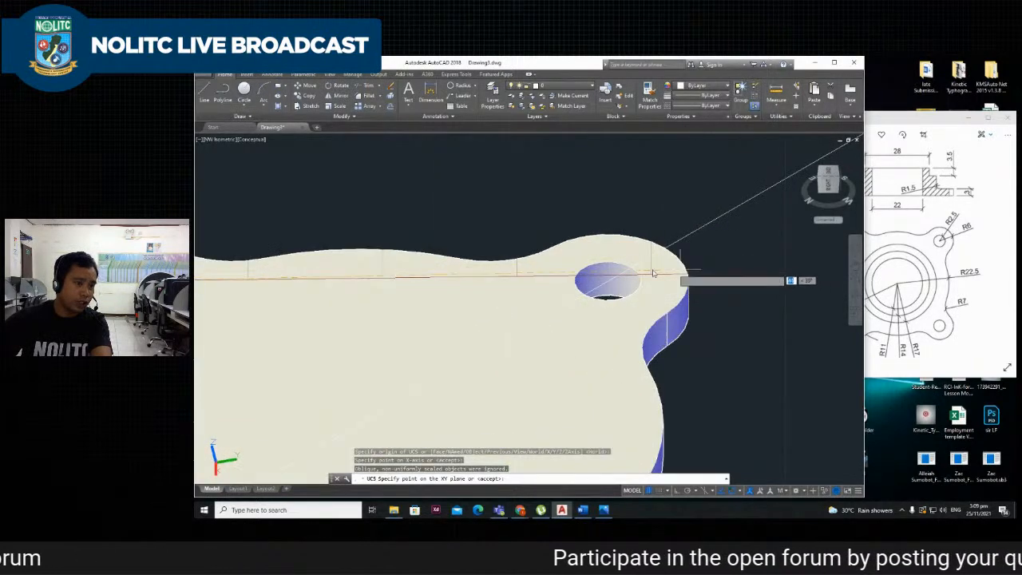
pyautogui.scroll(-6, 619, 282)
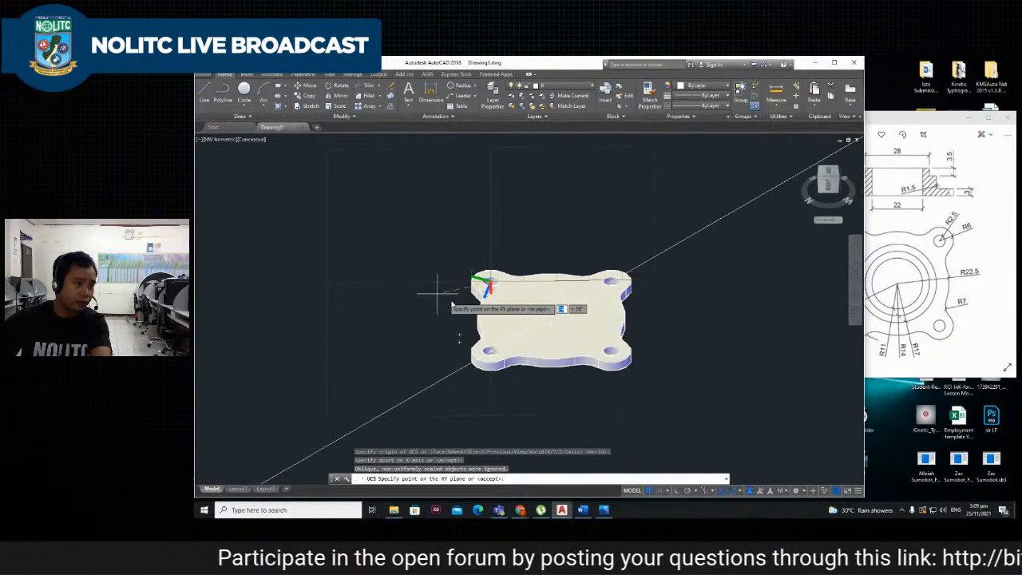
pyautogui.scroll(5, 447, 294)
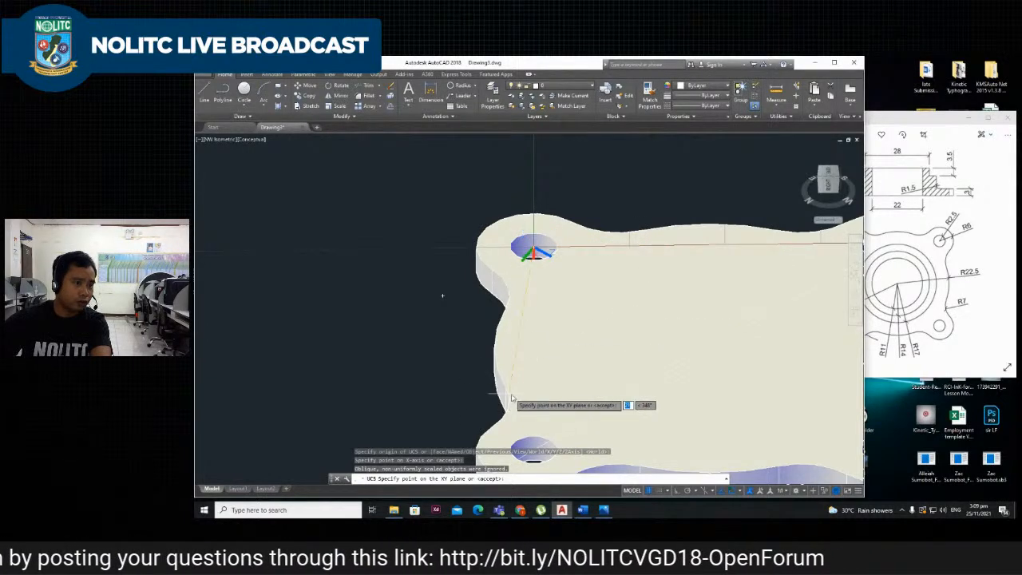
pyautogui.scroll(-5, 643, 373)
pyautogui.scroll(8, 607, 327)
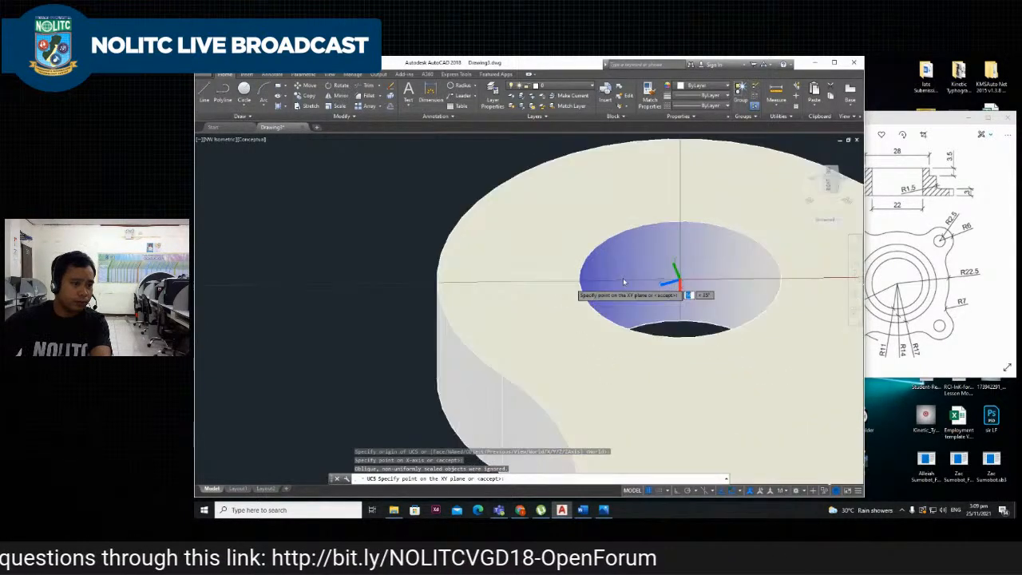
pyautogui.scroll(1, 623, 281)
pyautogui.scroll(-6, 671, 317)
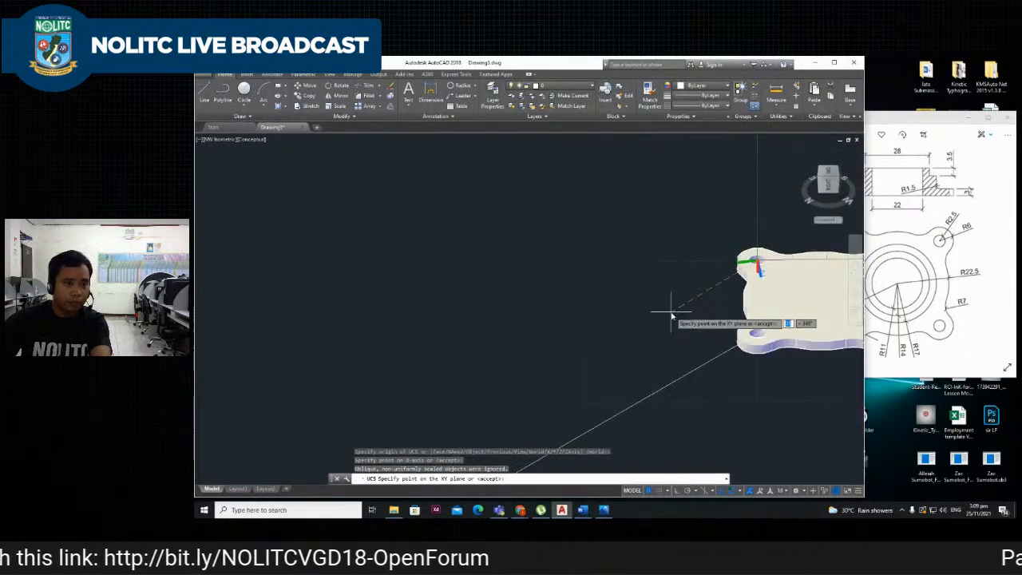
pyautogui.click(814, 297)
pyautogui.scroll(-2, 810, 292)
pyautogui.scroll(4, 805, 295)
pyautogui.scroll(-8, 767, 235)
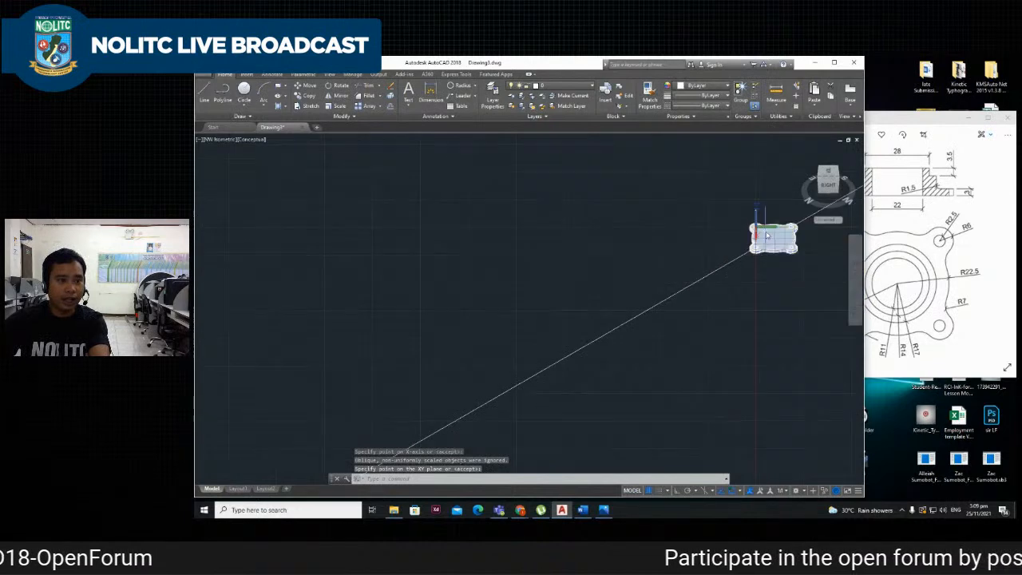
pyautogui.scroll(8, 767, 235)
pyautogui.scroll(-8, 719, 199)
pyautogui.scroll(8, 726, 193)
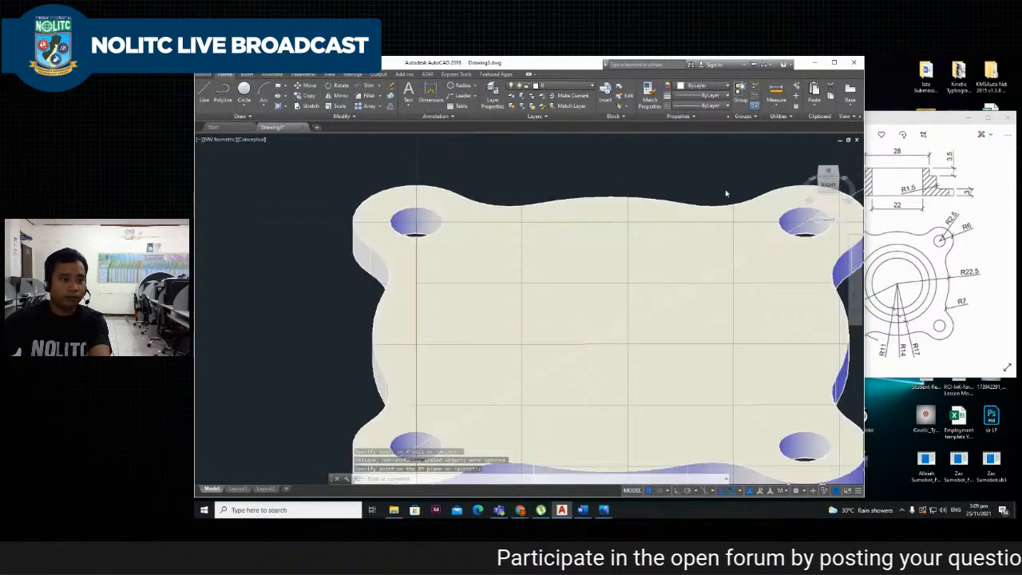
pyautogui.scroll(-3, 605, 196)
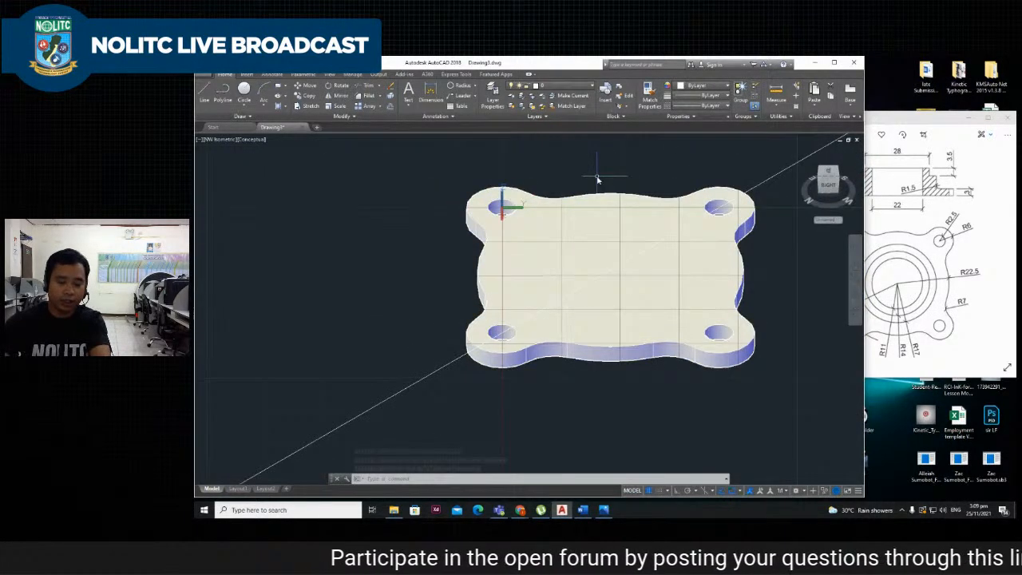
# Draw a second construction line through the centres of the lower-right and upper-left corner holes.
pyautogui.press('Return')
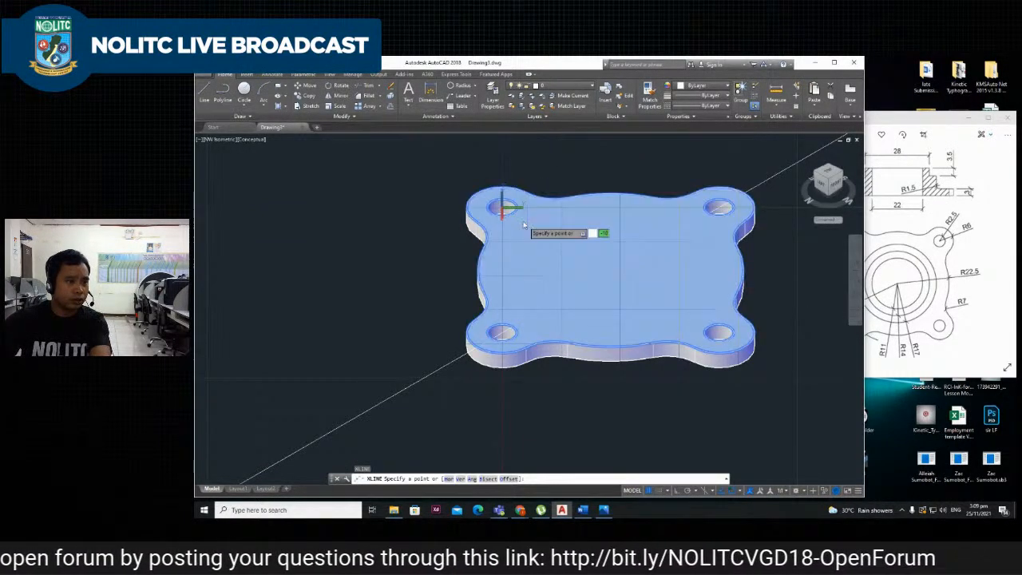
pyautogui.click(719, 334)
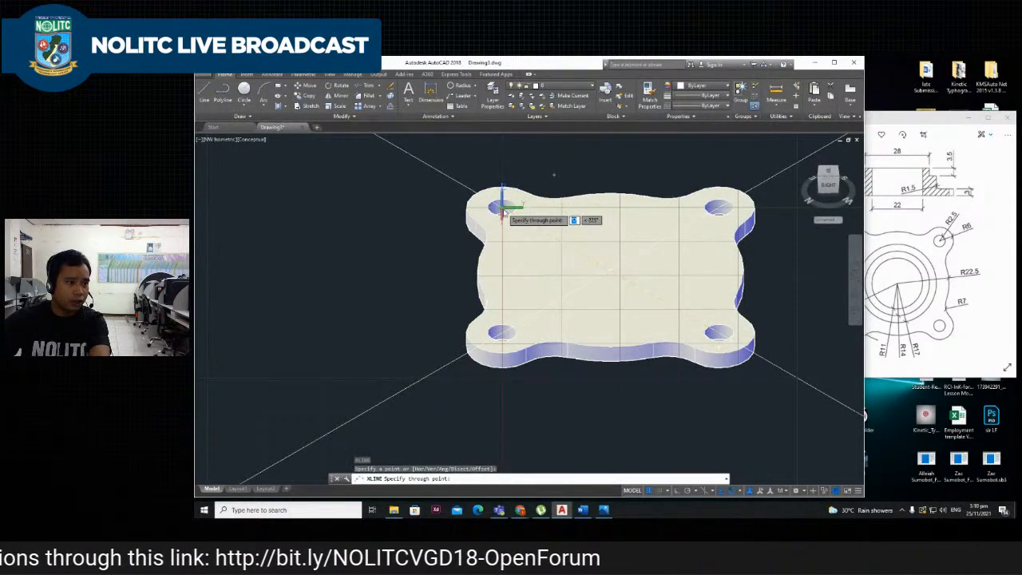
pyautogui.click(503, 210)
pyautogui.press('Escape')
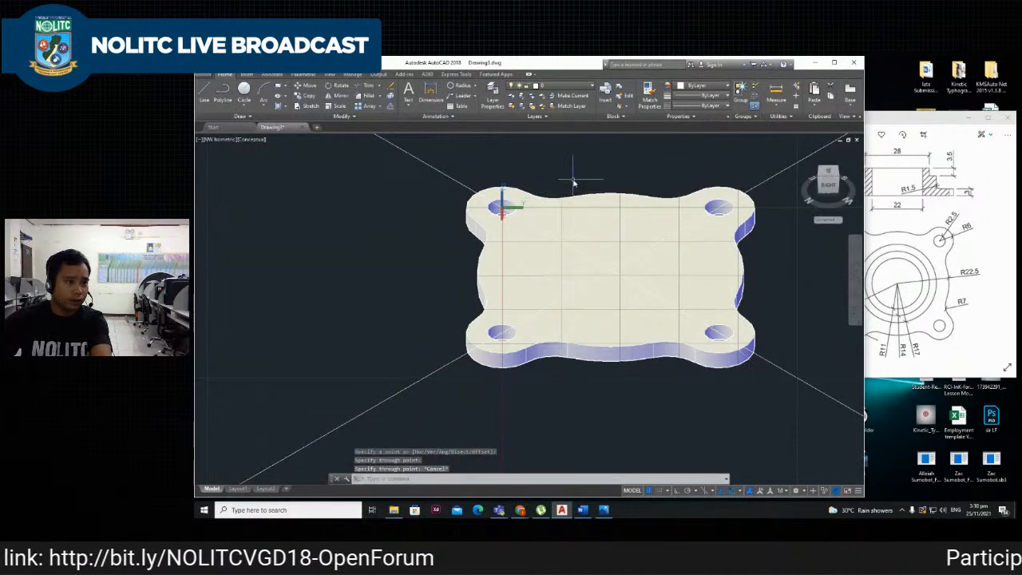
# Move the UCS origin to the plate's lower-left outer corner, pick an X-axis point in front of the plate and accept the default XY plane.
pyautogui.scroll(-5, 559, 168)
pyautogui.scroll(7, 559, 183)
pyautogui.scroll(-5, 563, 237)
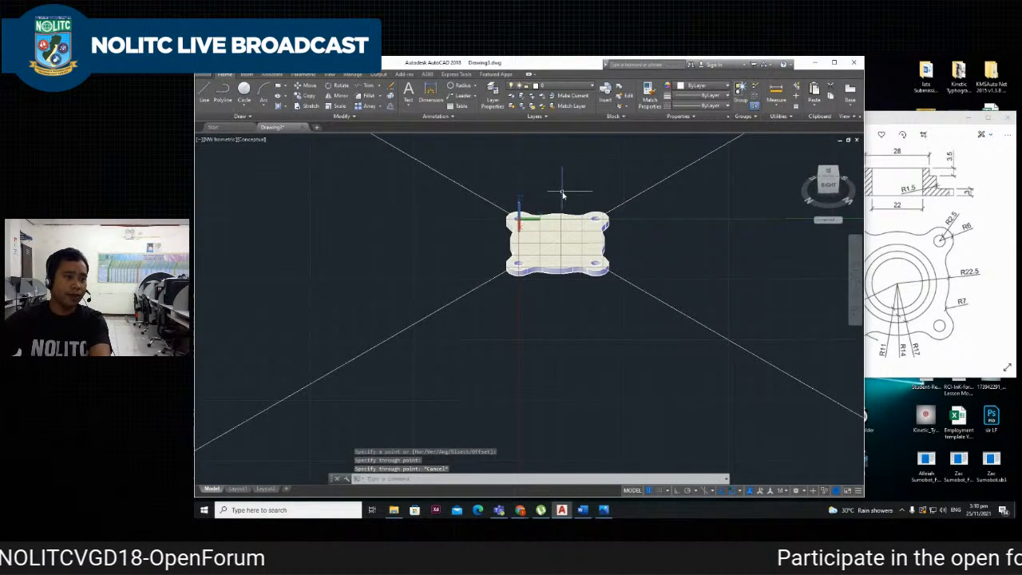
pyautogui.scroll(3, 560, 209)
pyautogui.write('ucs')
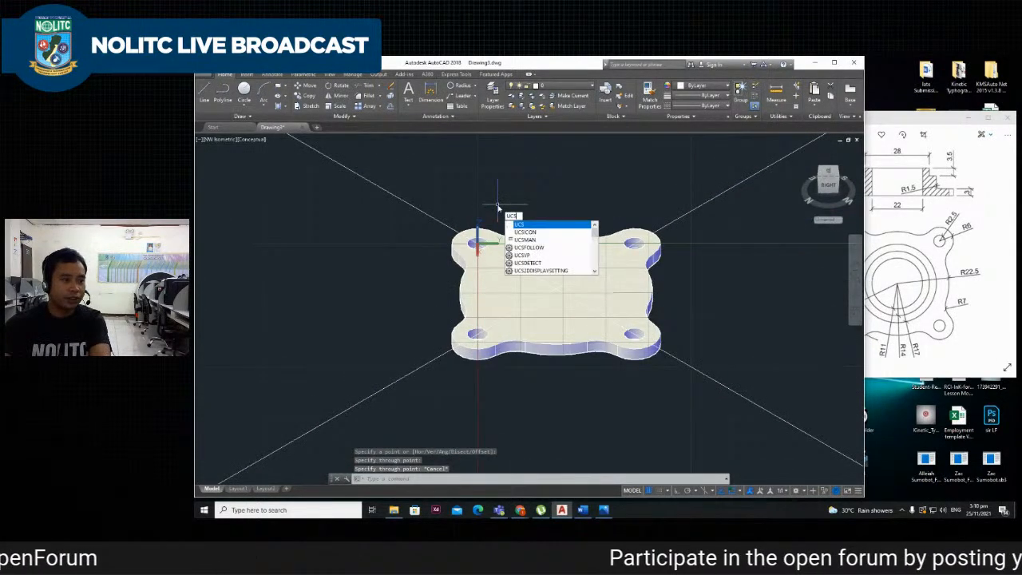
pyautogui.press('Return')
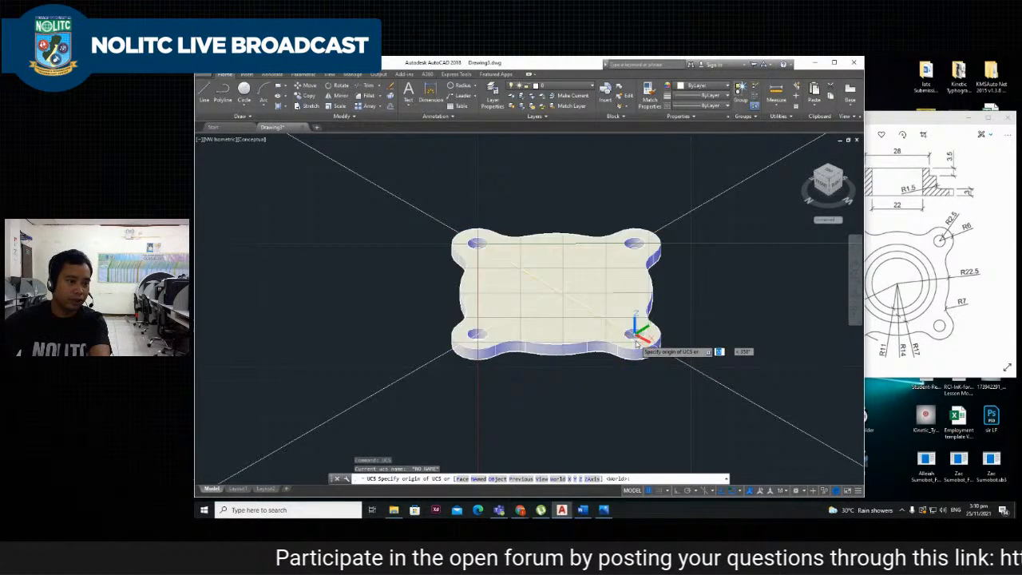
pyautogui.scroll(4, 636, 363)
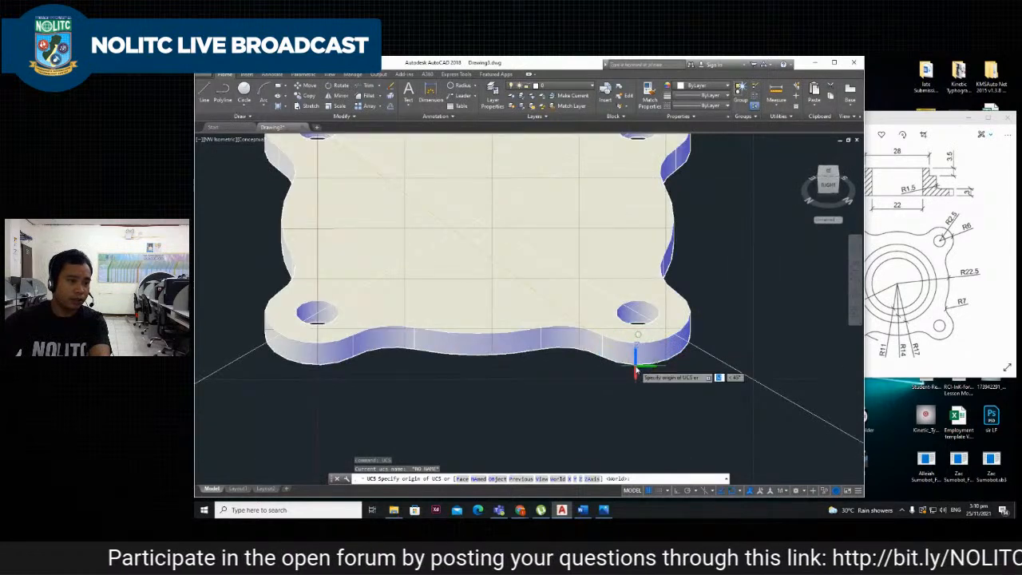
pyautogui.scroll(-6, 607, 335)
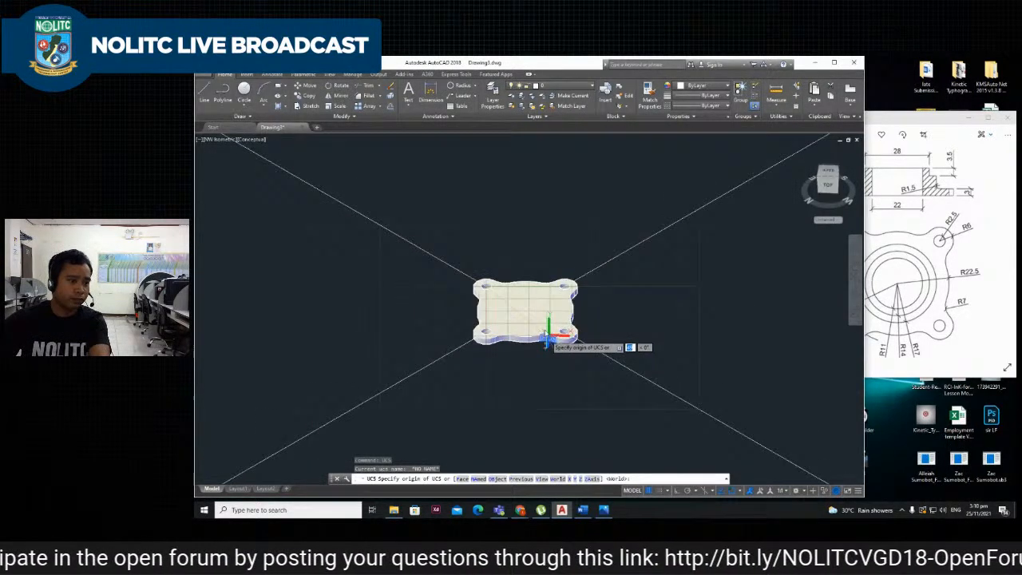
pyautogui.scroll(4, 439, 386)
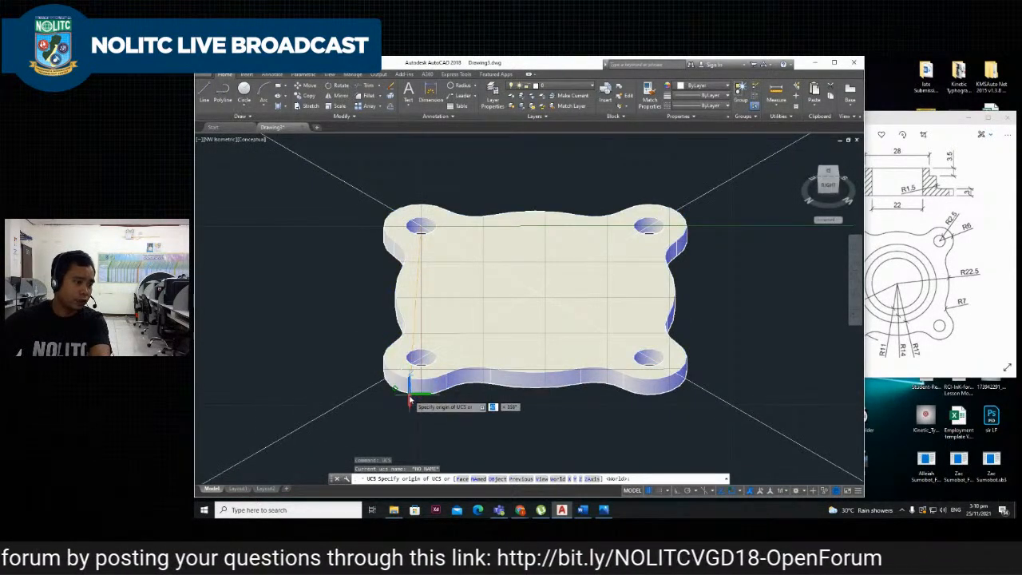
pyautogui.click(394, 393)
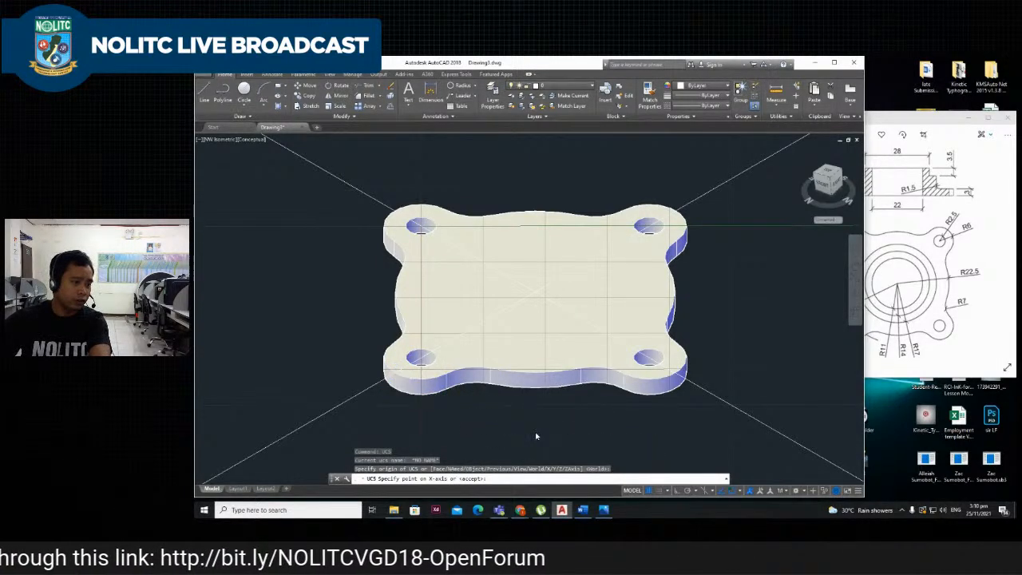
pyautogui.click(535, 436)
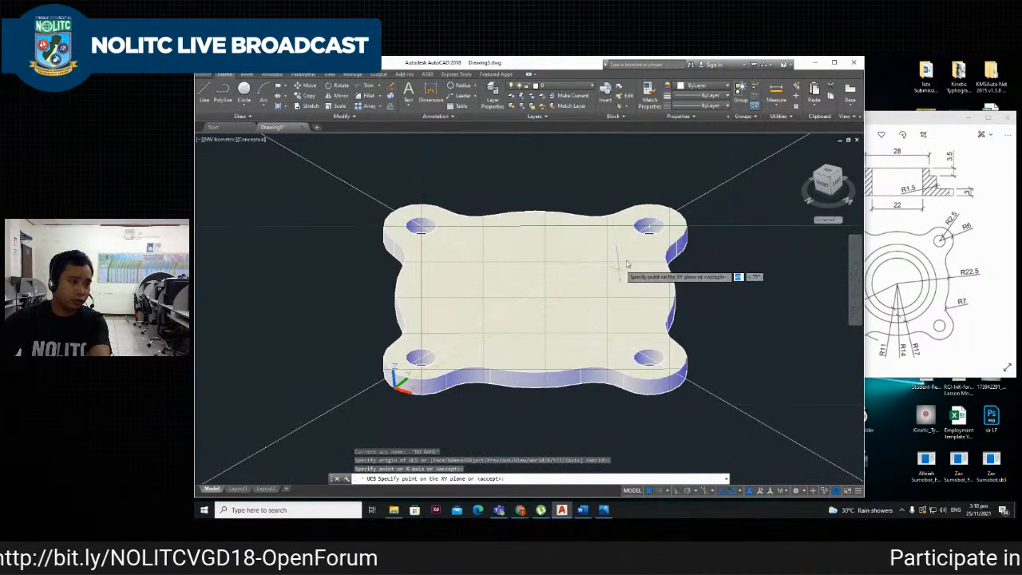
pyautogui.press('Return')
pyautogui.scroll(-4, 726, 292)
pyautogui.scroll(4, 758, 336)
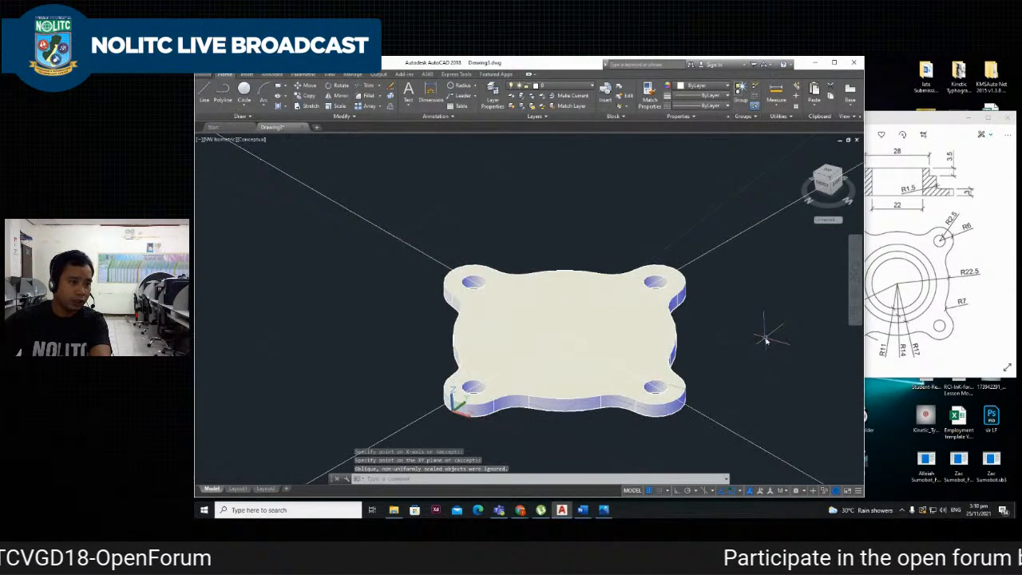
pyautogui.scroll(-4, 758, 335)
pyautogui.scroll(5, 738, 331)
pyautogui.scroll(-5, 738, 329)
pyautogui.scroll(4, 731, 335)
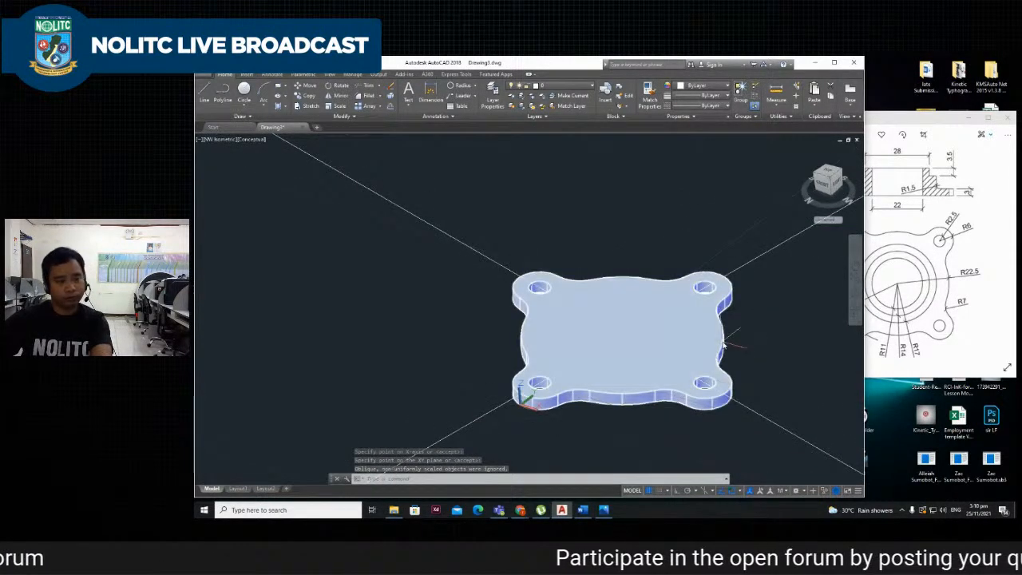
pyautogui.scroll(5, 639, 328)
pyautogui.scroll(-5, 639, 327)
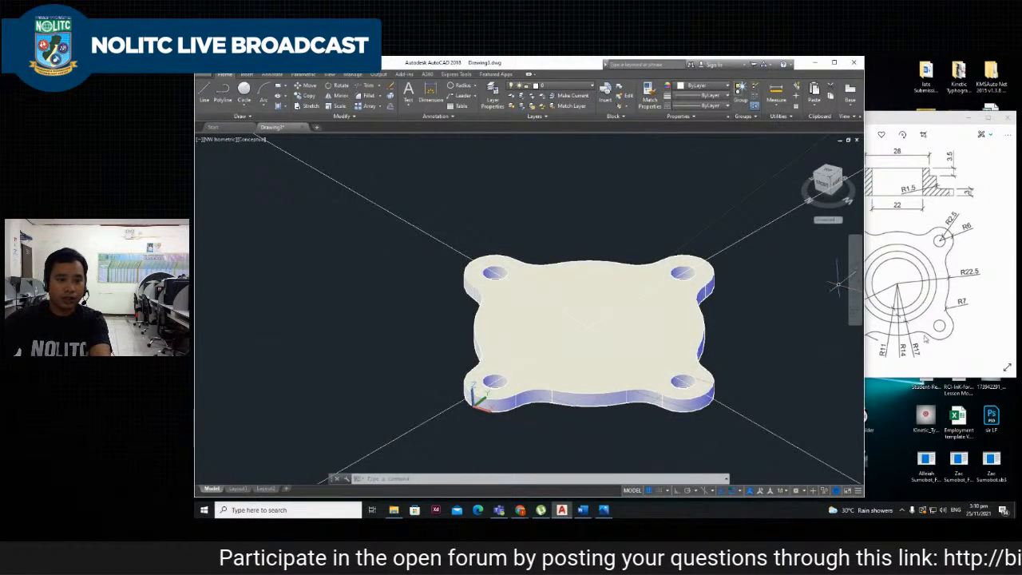
# Draw a circle of radius 17 on the plate's top face, centred where the diagonal construction lines cross.
pyautogui.scroll(-2, 935, 335)
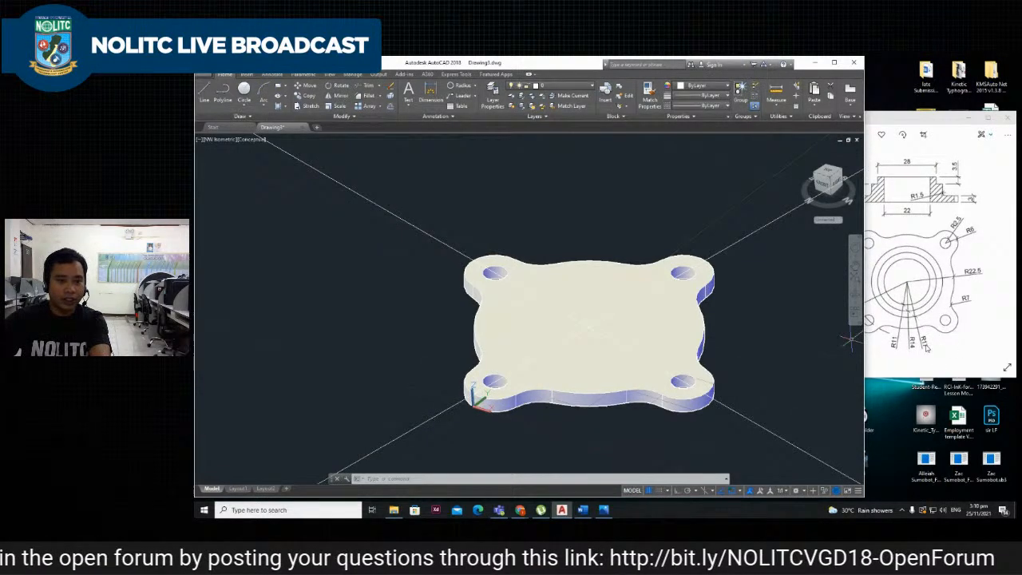
pyautogui.scroll(2, 673, 329)
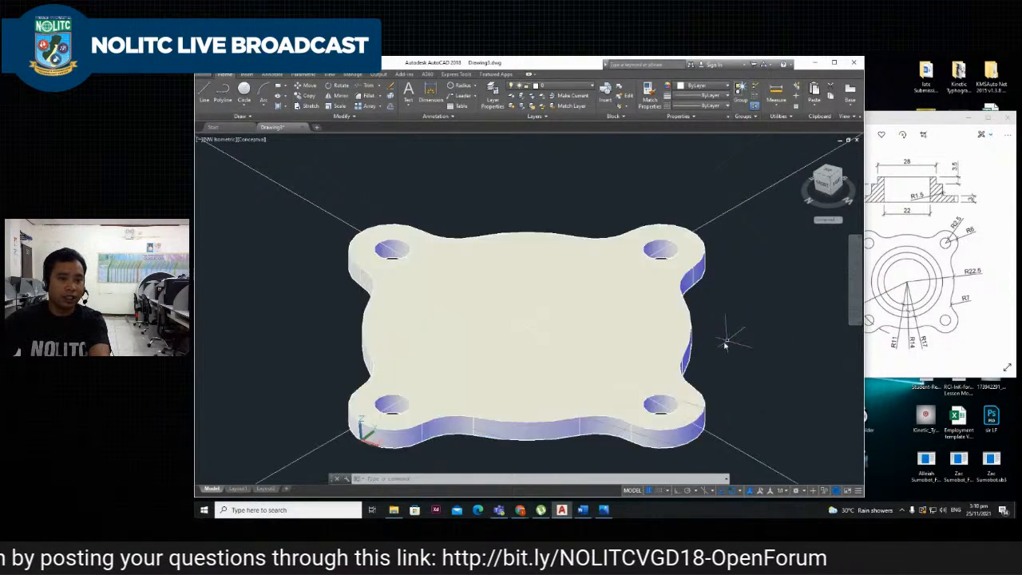
pyautogui.write('c')
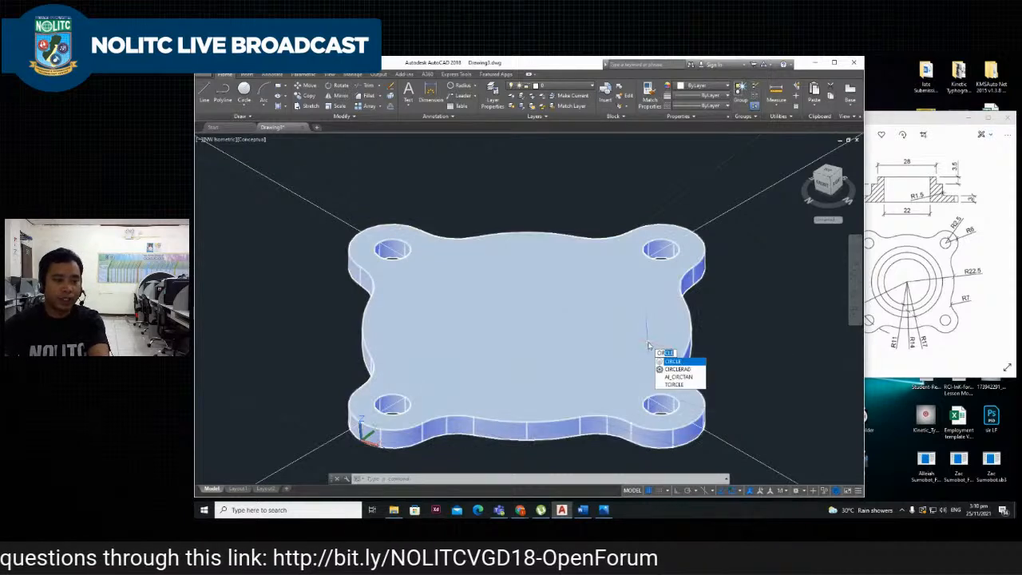
pyautogui.press('Return')
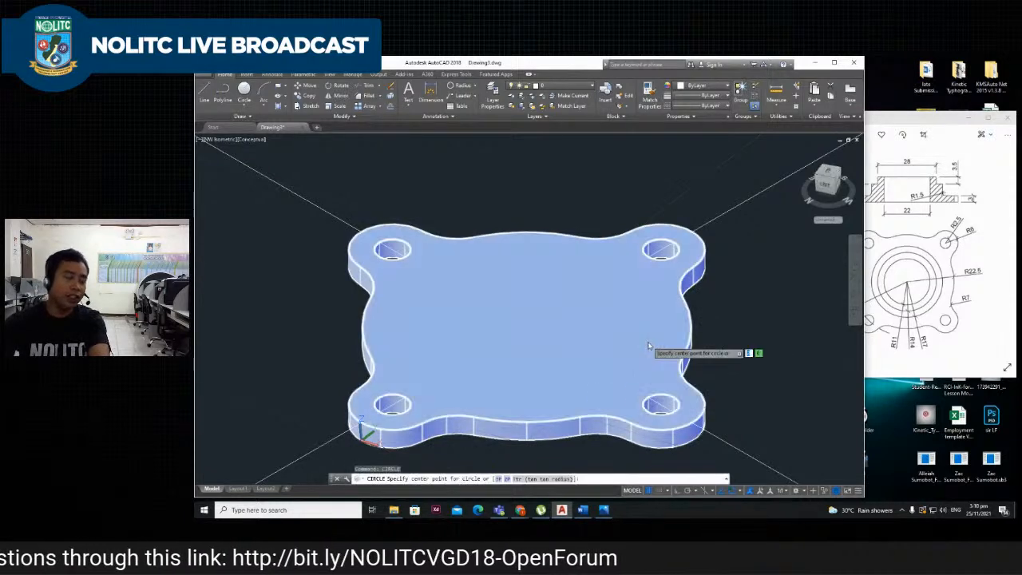
pyautogui.click(526, 328)
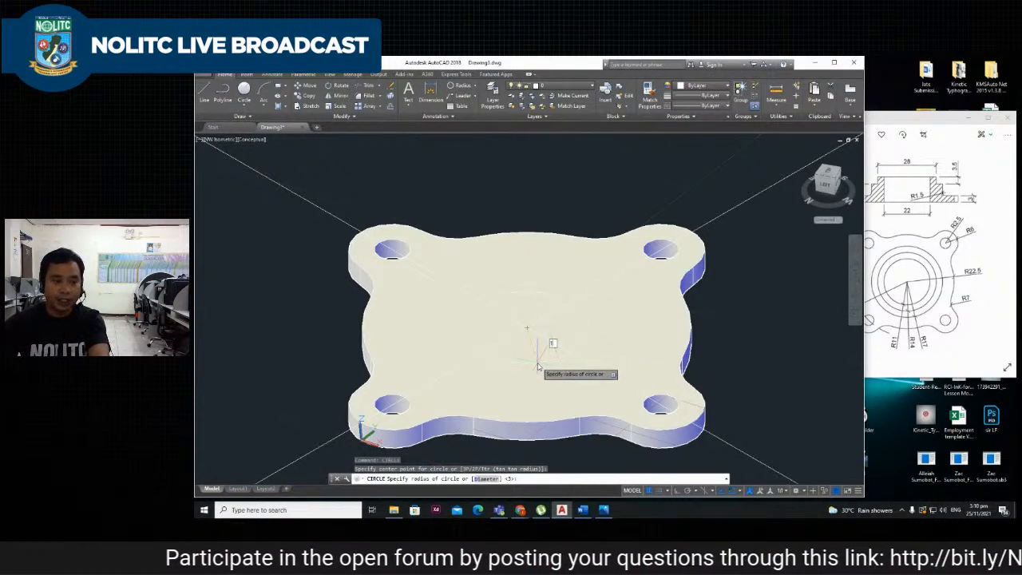
pyautogui.scroll(-1, 538, 366)
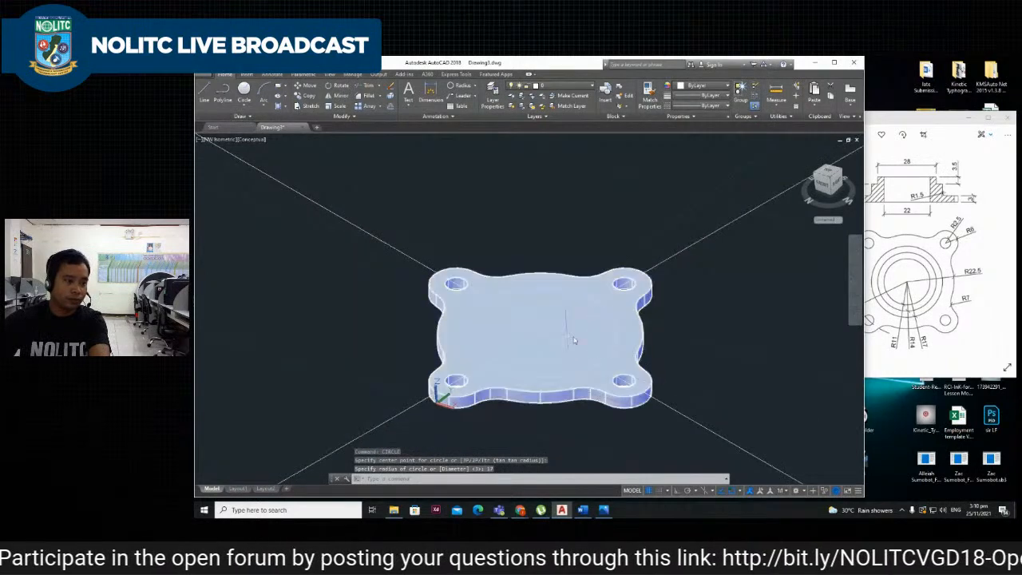
# Change the colour of both diagonal construction lines to red and clear the selection.
pyautogui.scroll(-2, 557, 327)
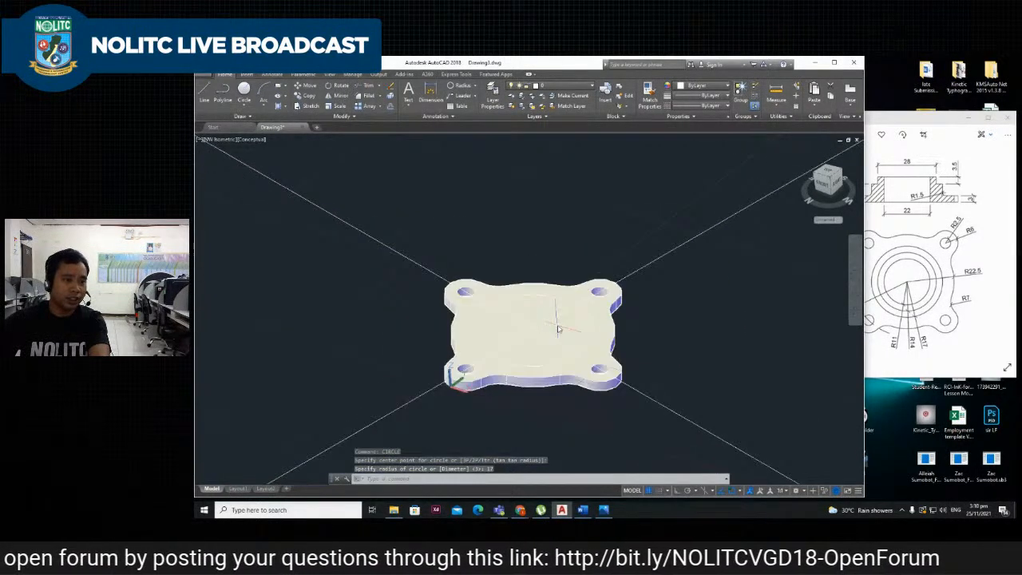
pyautogui.click(671, 254)
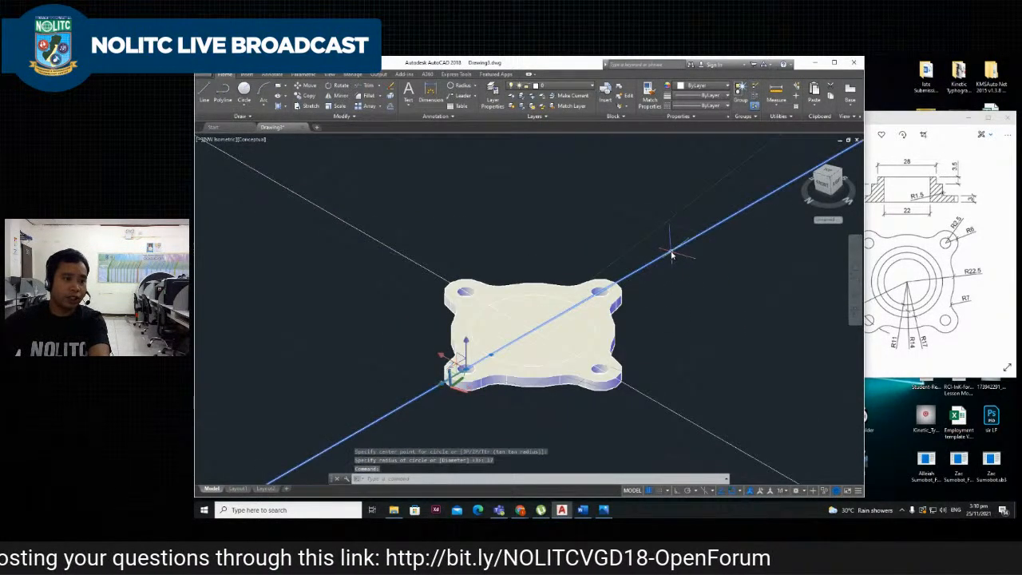
pyautogui.click(667, 411)
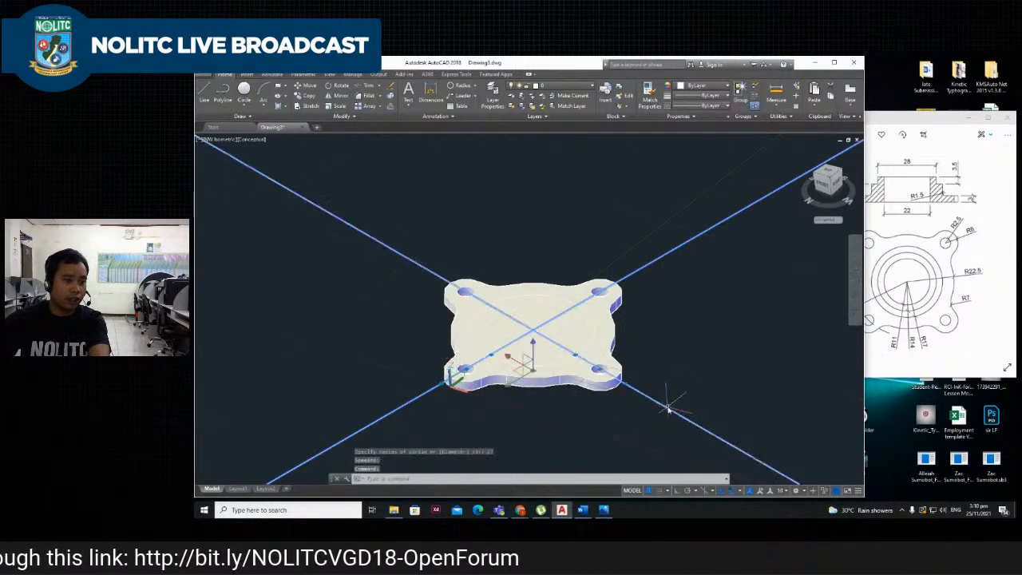
pyautogui.rightClick(662, 259)
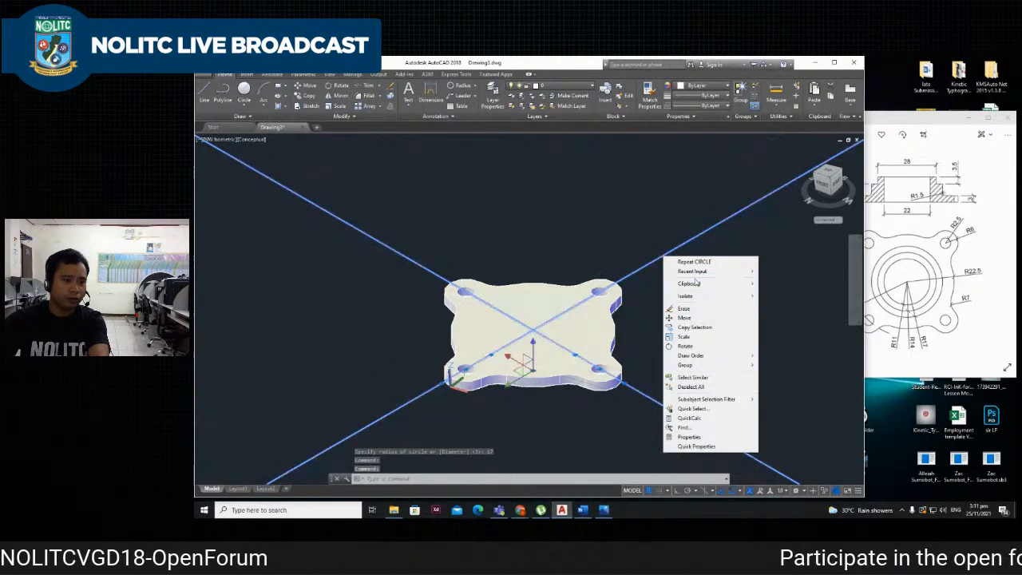
pyautogui.click(690, 437)
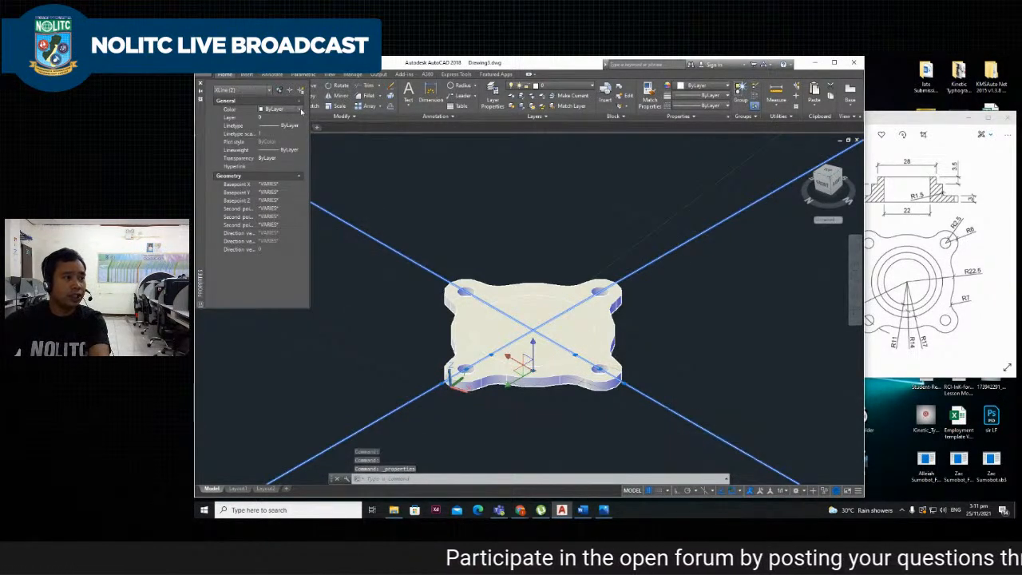
pyautogui.click(300, 110)
pyautogui.click(272, 126)
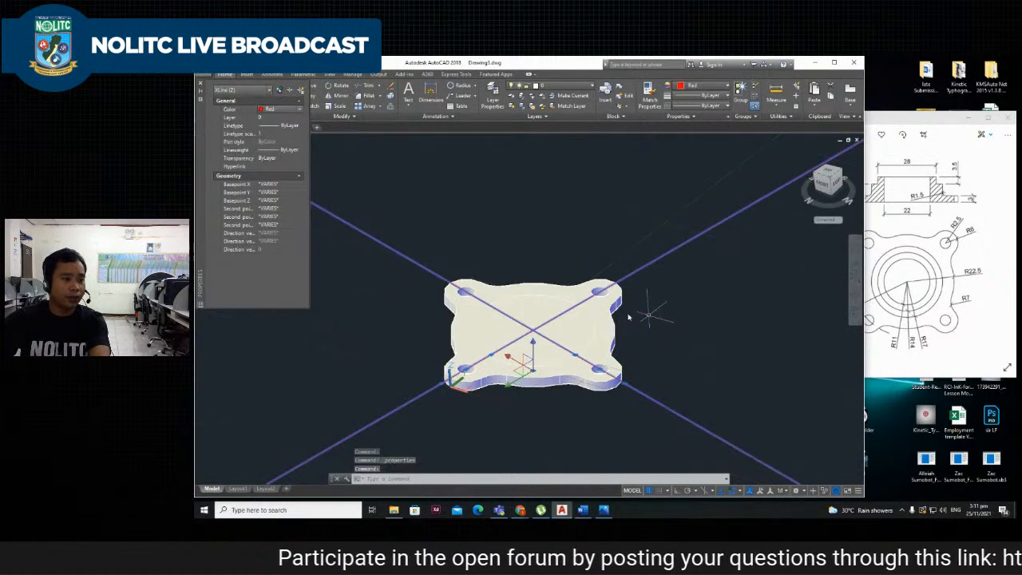
pyautogui.scroll(2, 548, 304)
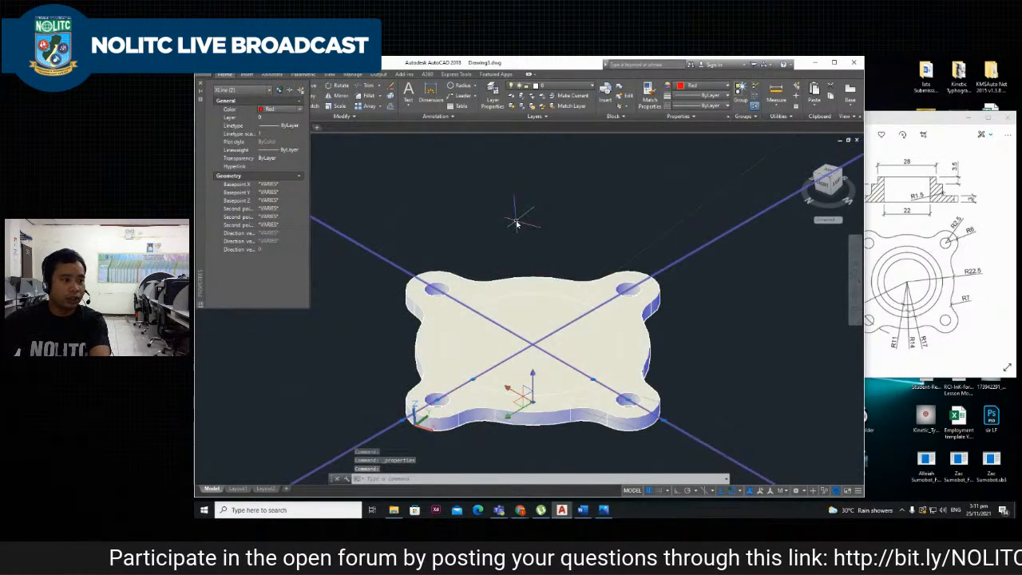
pyautogui.click(203, 87)
pyautogui.press('Escape')
# Presspull the rear sector of the central circle, between the diagonal construction lines, to a height of 5.5.
pyautogui.scroll(4, 506, 343)
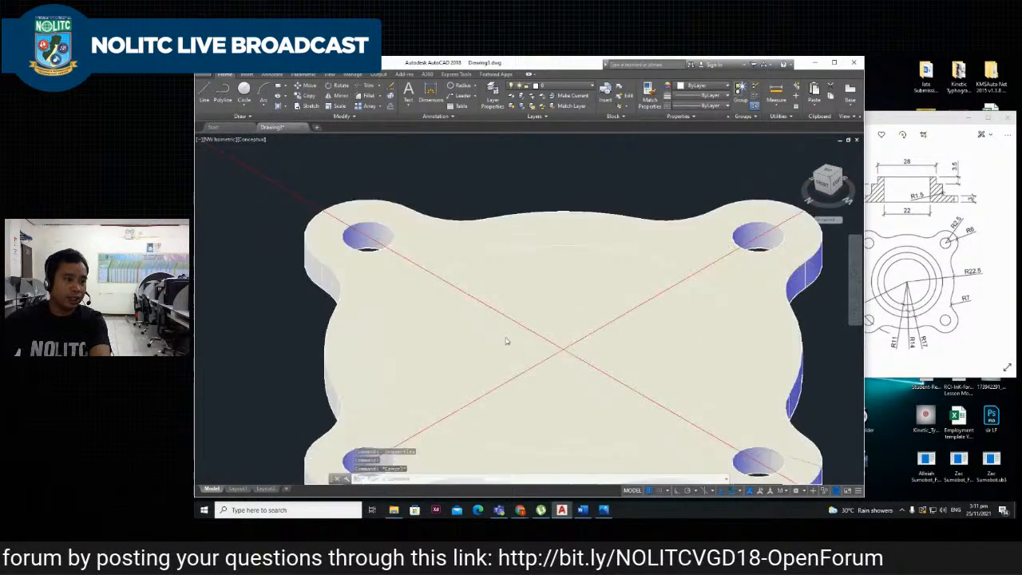
pyautogui.scroll(-5, 508, 351)
pyautogui.scroll(1, 511, 367)
pyautogui.scroll(-1, 511, 375)
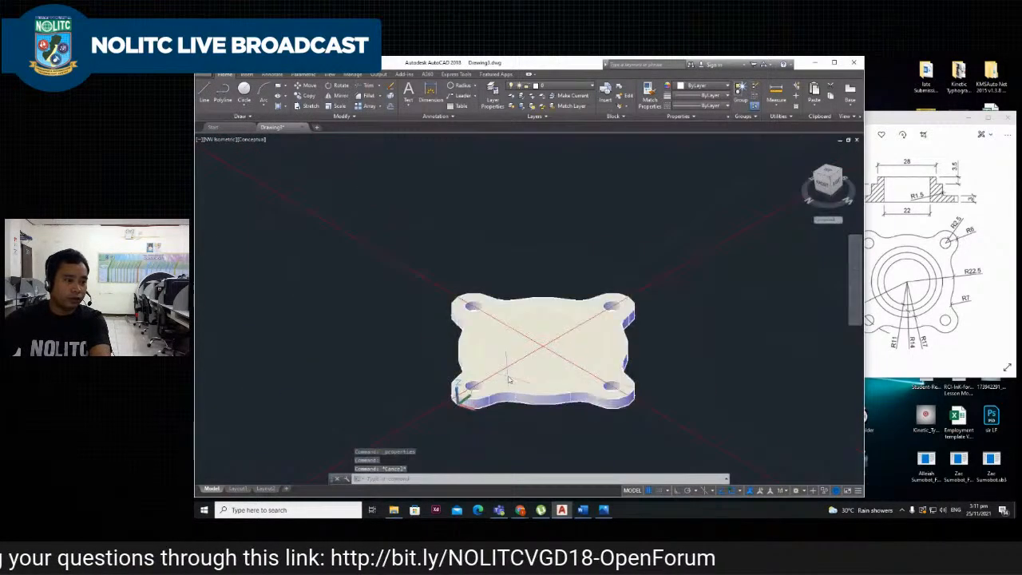
pyautogui.scroll(3, 575, 358)
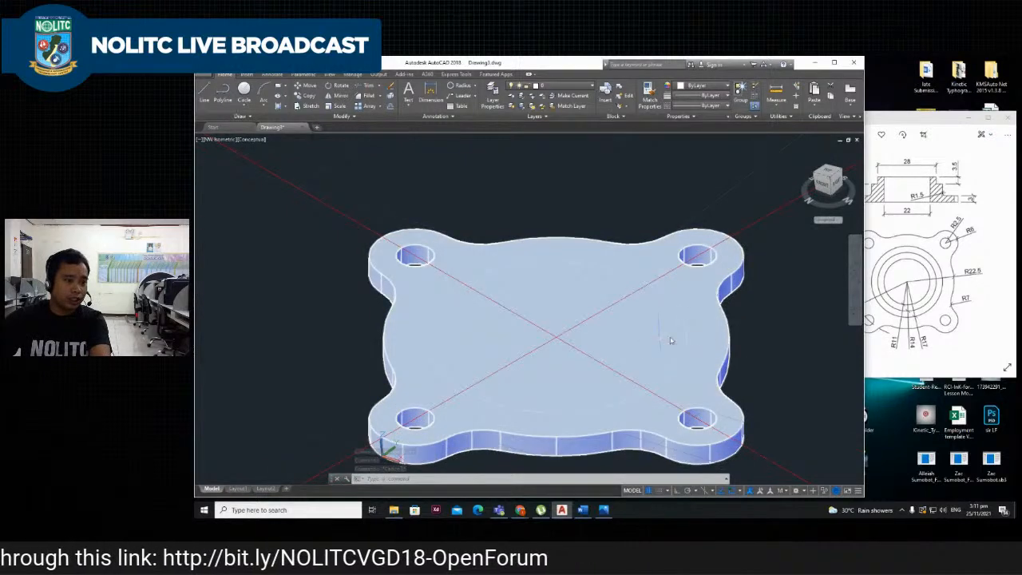
pyautogui.scroll(-2, 691, 341)
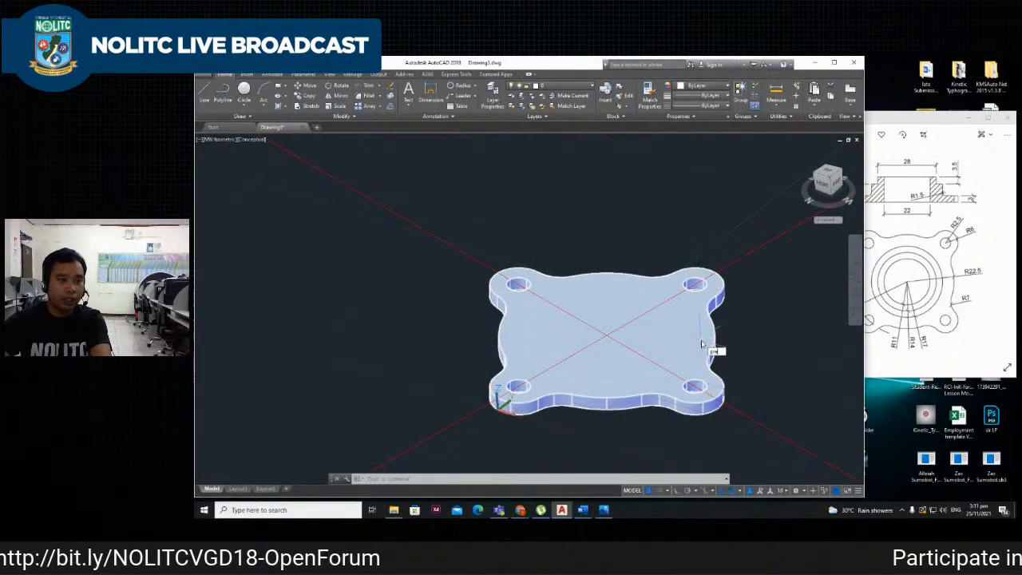
pyautogui.write('s')
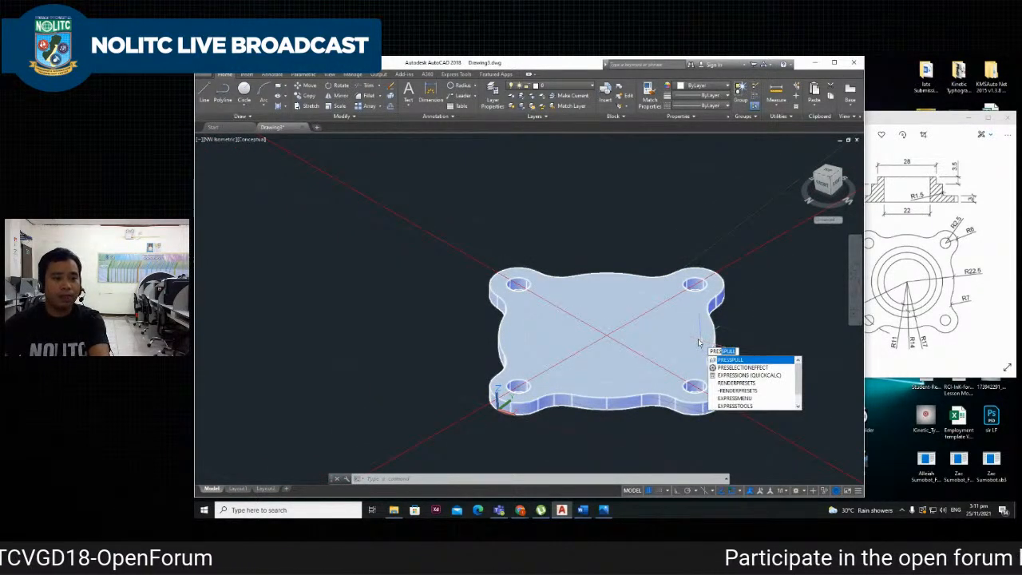
pyautogui.press('Return')
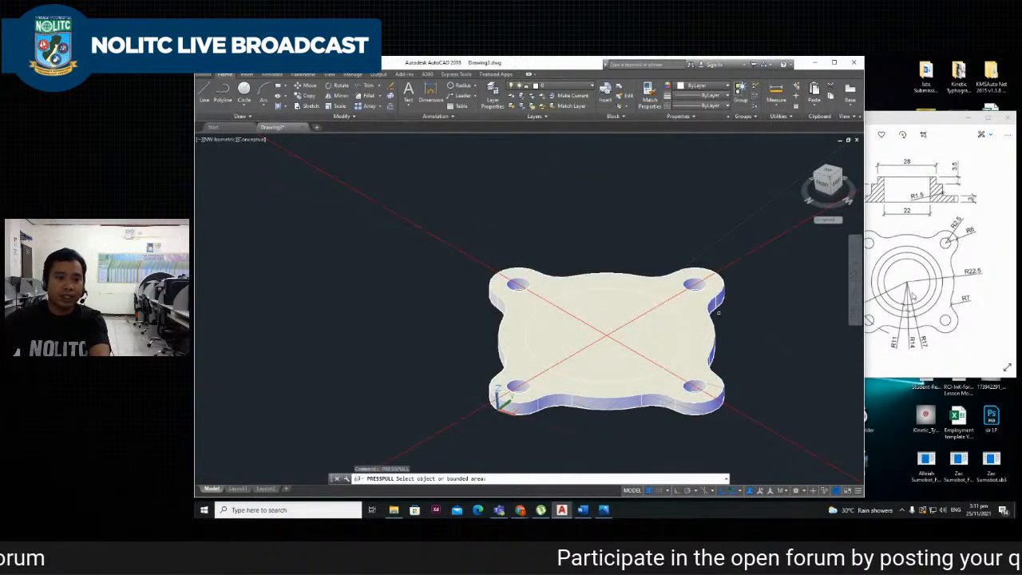
pyautogui.click(930, 232)
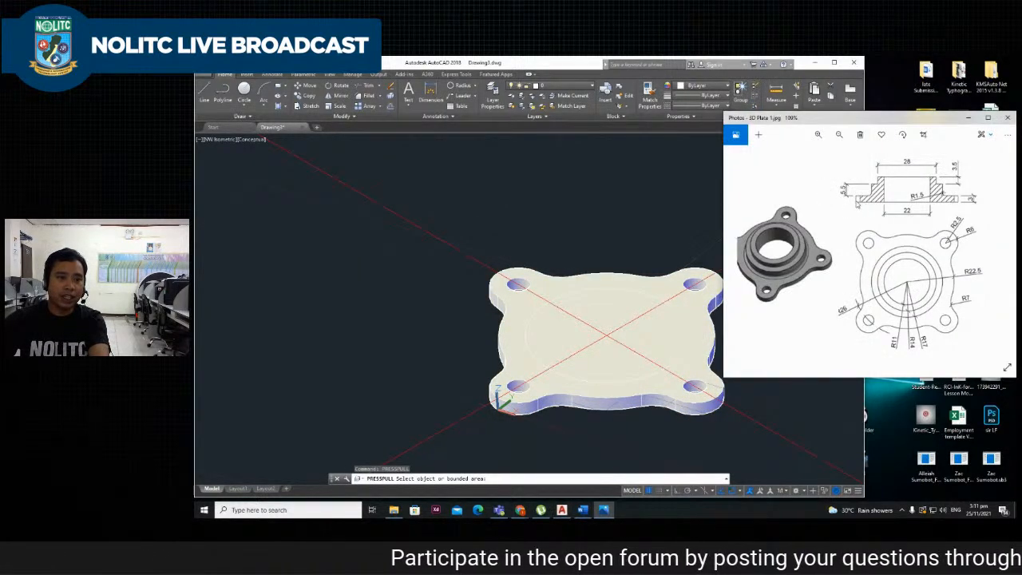
pyautogui.click(651, 222)
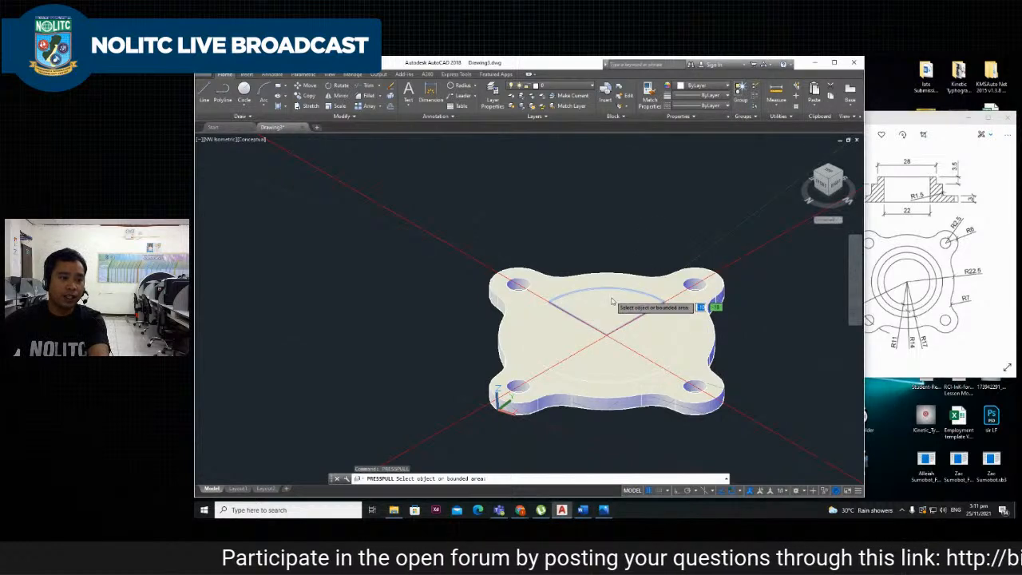
pyautogui.click(619, 310)
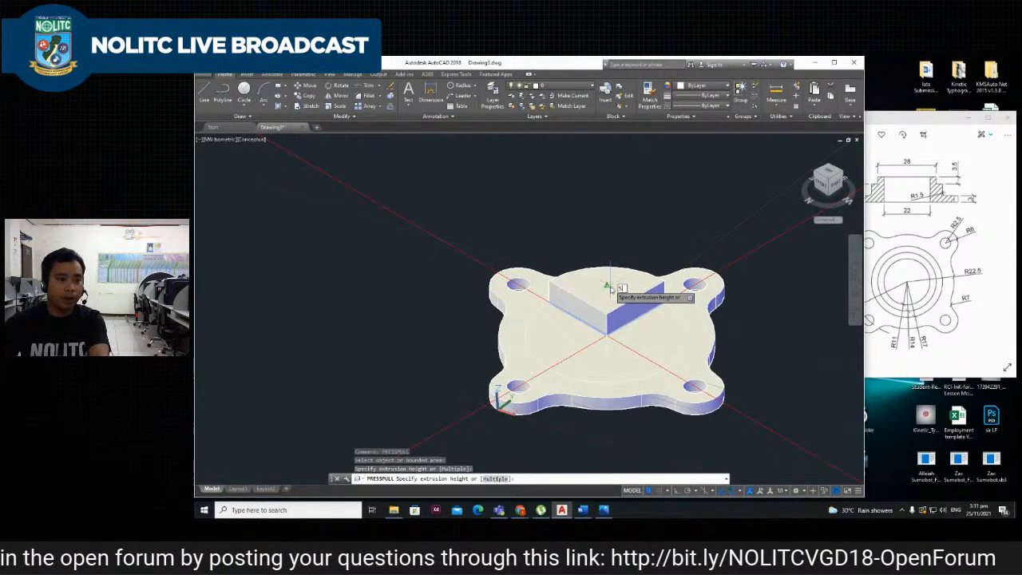
pyautogui.write('5.5')
pyautogui.press('Return')
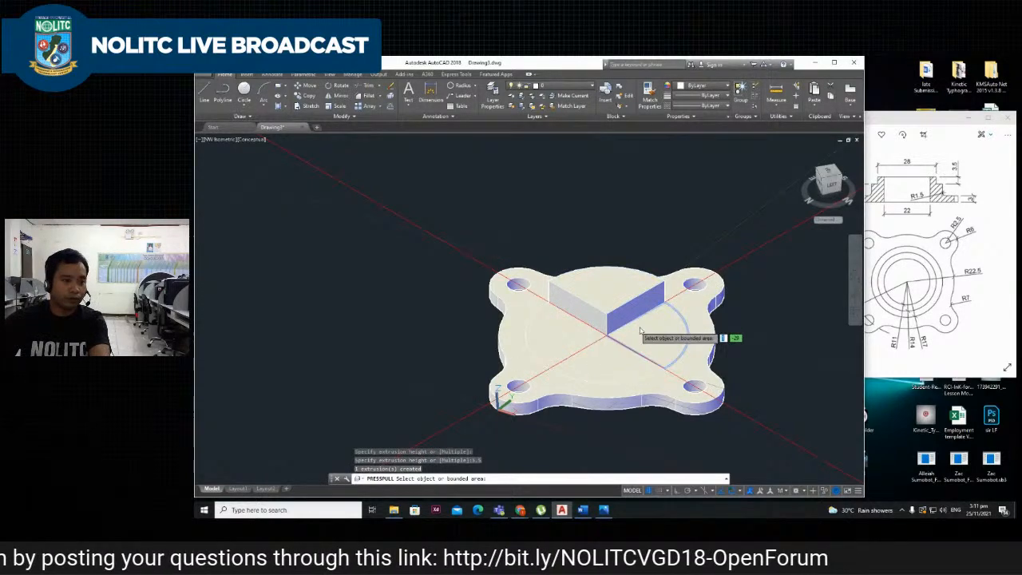
# End Presspull and undo the extrusion of the circle's rear sector.
pyautogui.hotkey('ctrl', 'z')
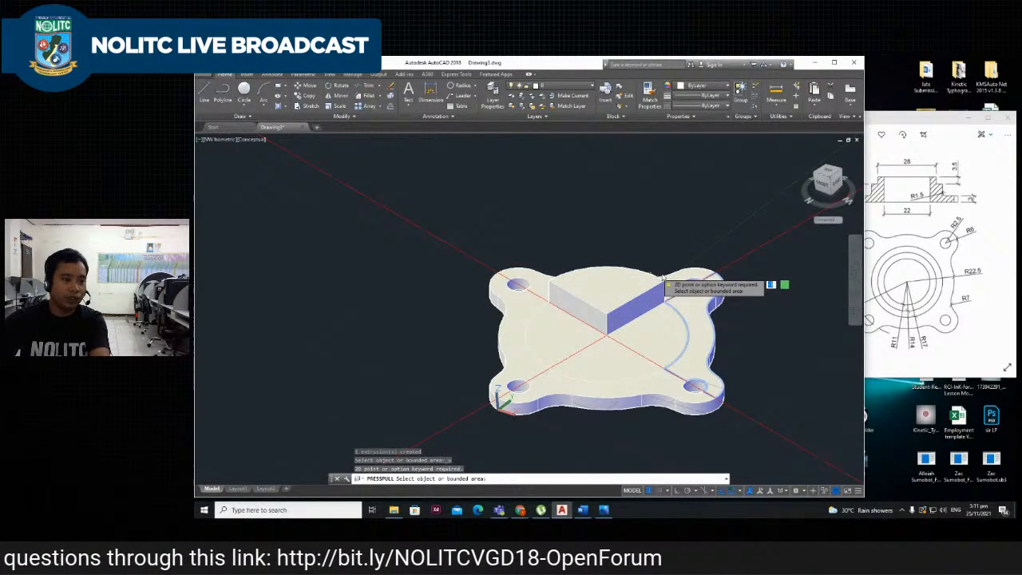
pyautogui.hotkey('ctrl', 'z')
pyautogui.press('Escape')
pyautogui.hotkey('ctrl', 'z')
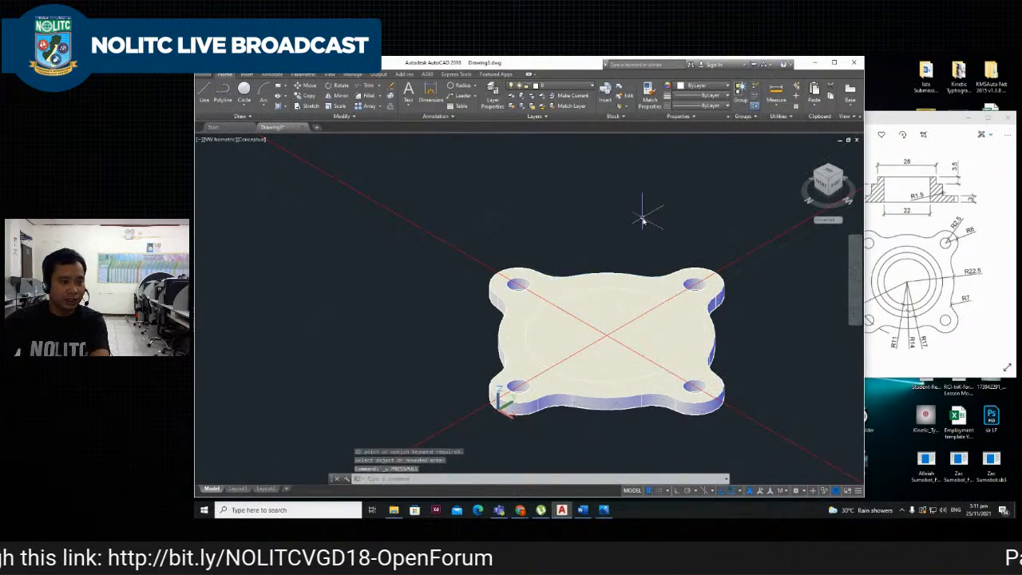
# Erase both red diagonal construction lines crossing the plate.
pyautogui.click(769, 245)
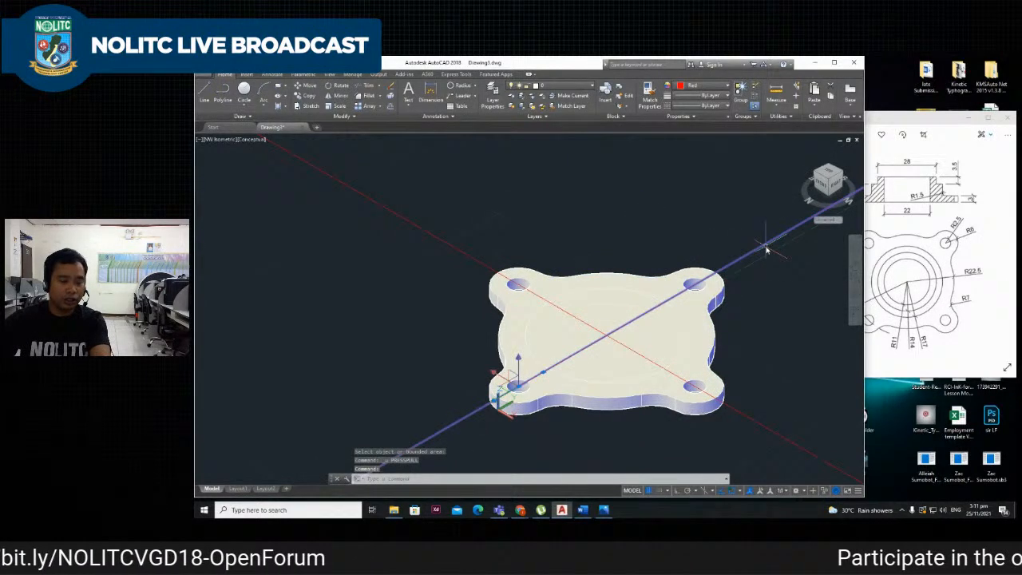
pyautogui.press('Delete')
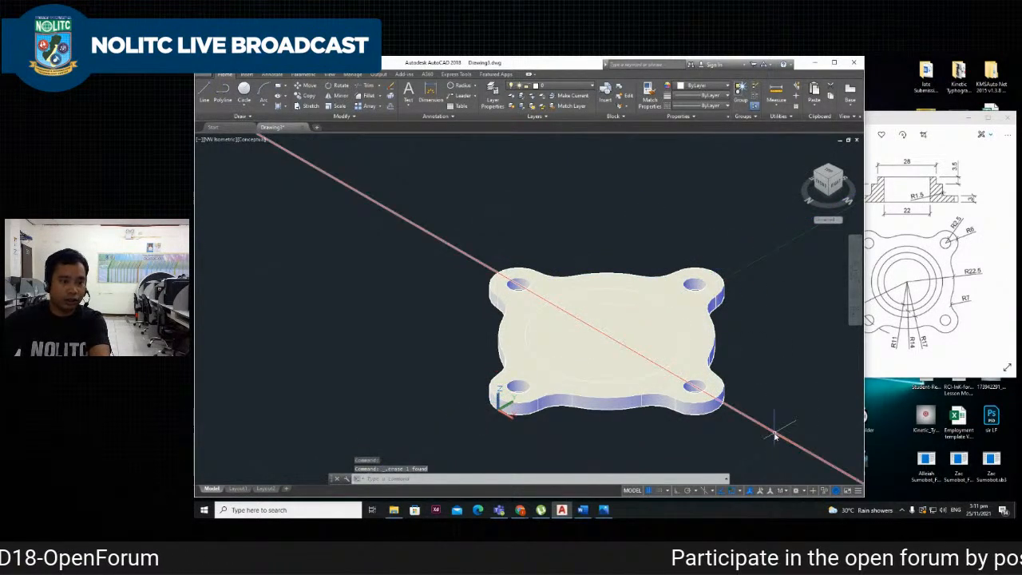
pyautogui.click(776, 435)
pyautogui.press('Delete')
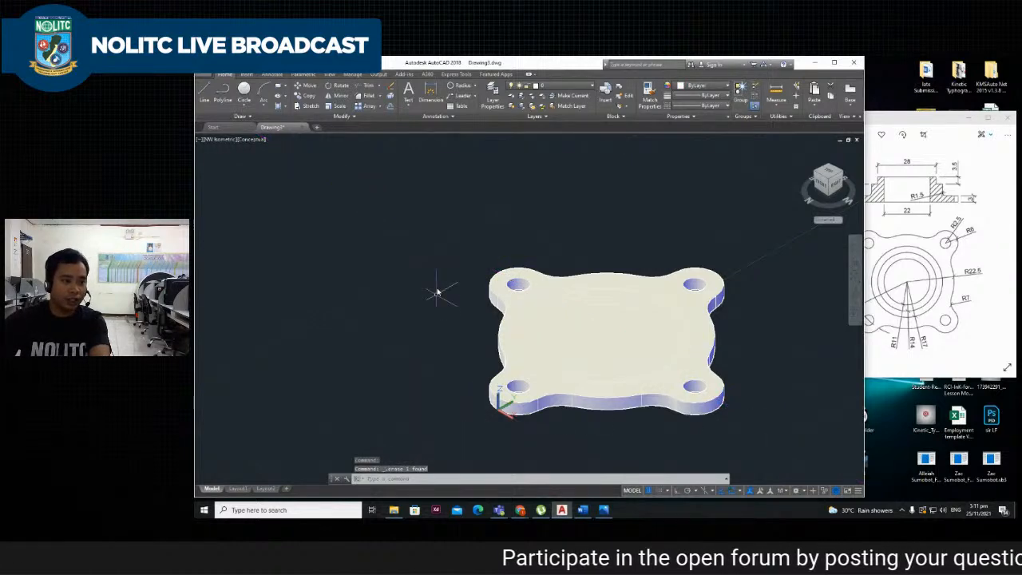
# Presspull the whole central circle on the plate's top face to a height of 5.5.
pyautogui.scroll(3, 635, 349)
pyautogui.scroll(-4, 614, 340)
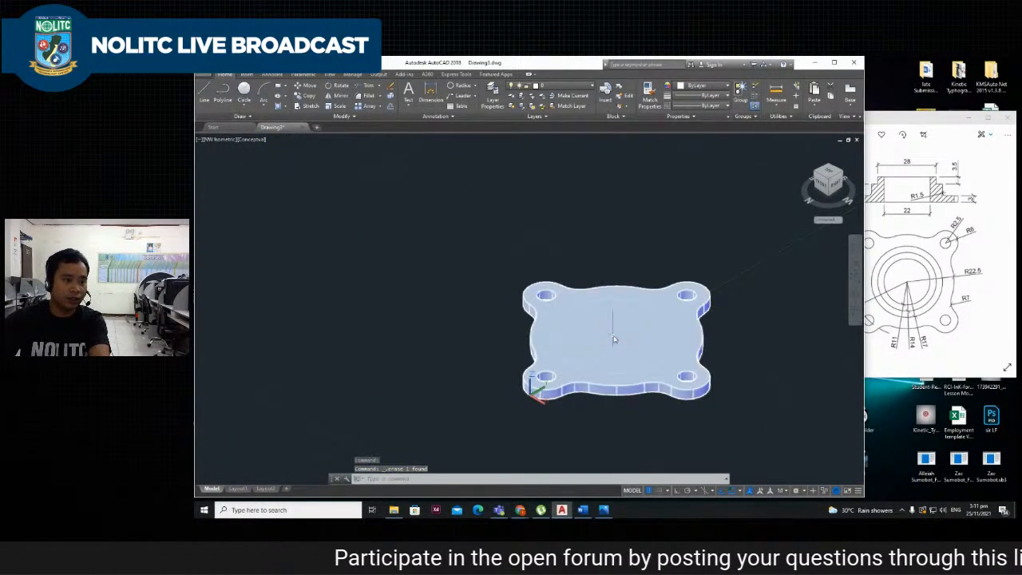
pyautogui.scroll(2, 614, 339)
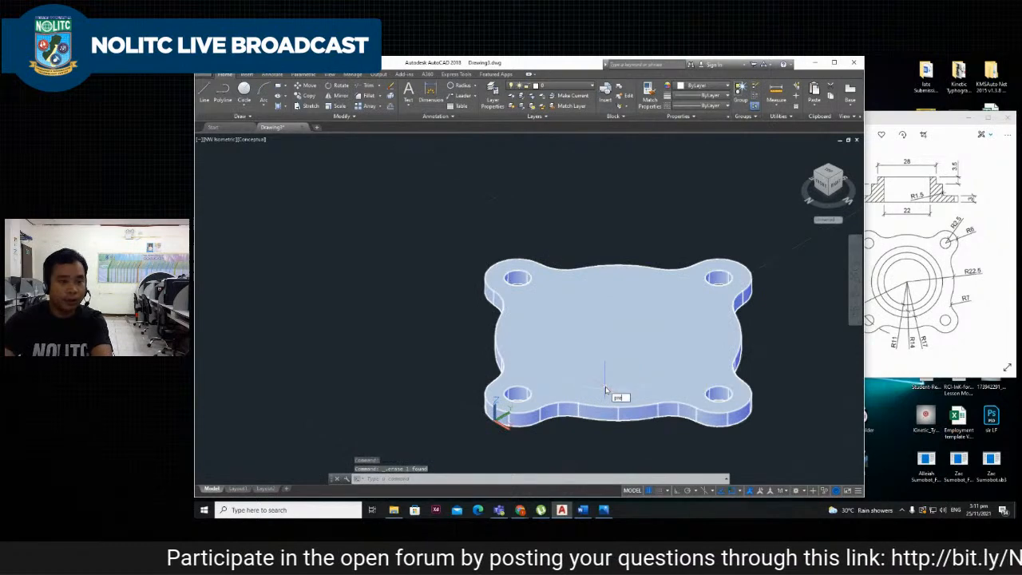
pyautogui.press('Return')
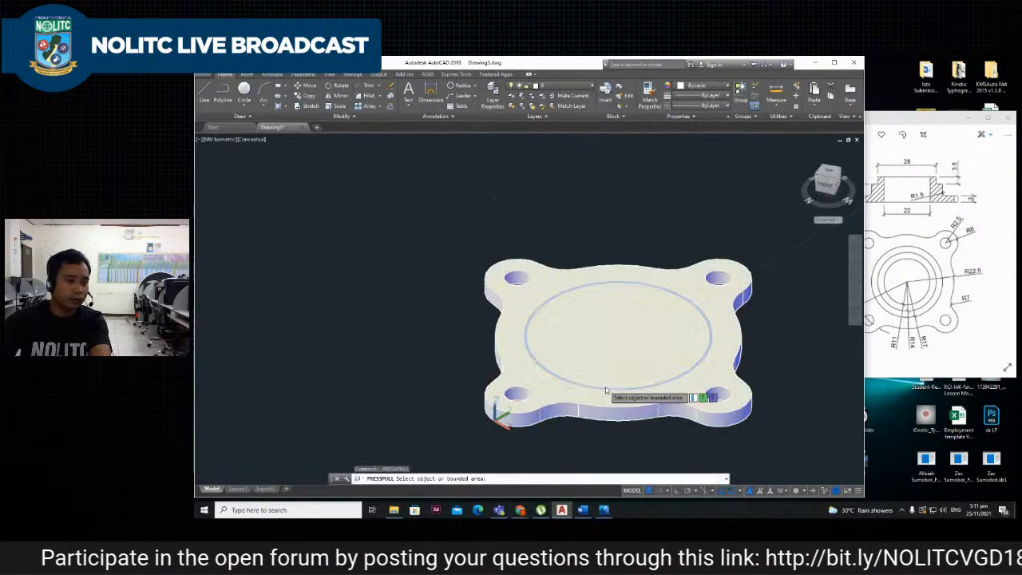
pyautogui.click(637, 356)
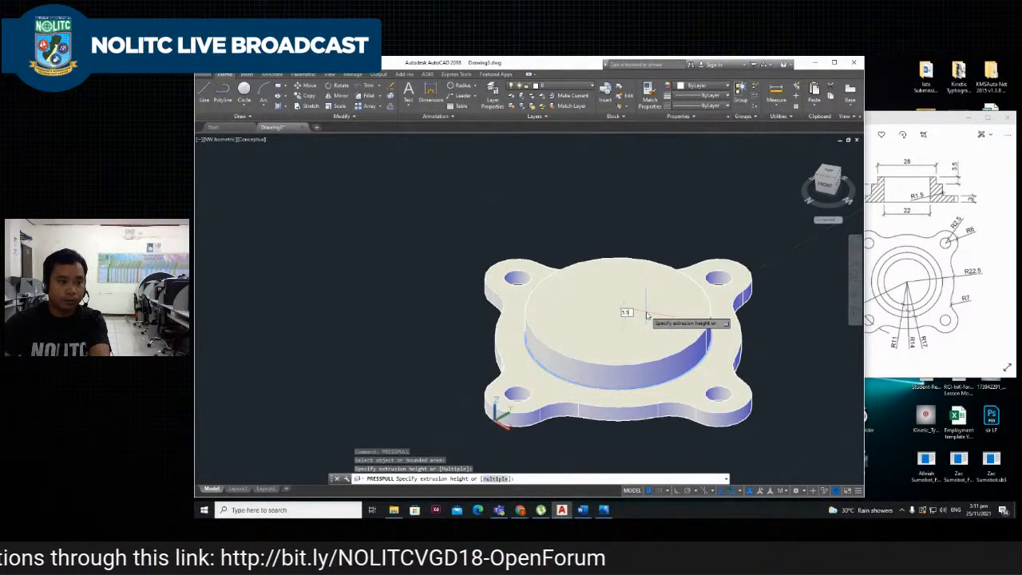
pyautogui.write('5.5')
pyautogui.press('Return')
# Examine the reference drawing's section heights and circle radii for the upper step of the boss, comparing them with the model.
pyautogui.click(917, 231)
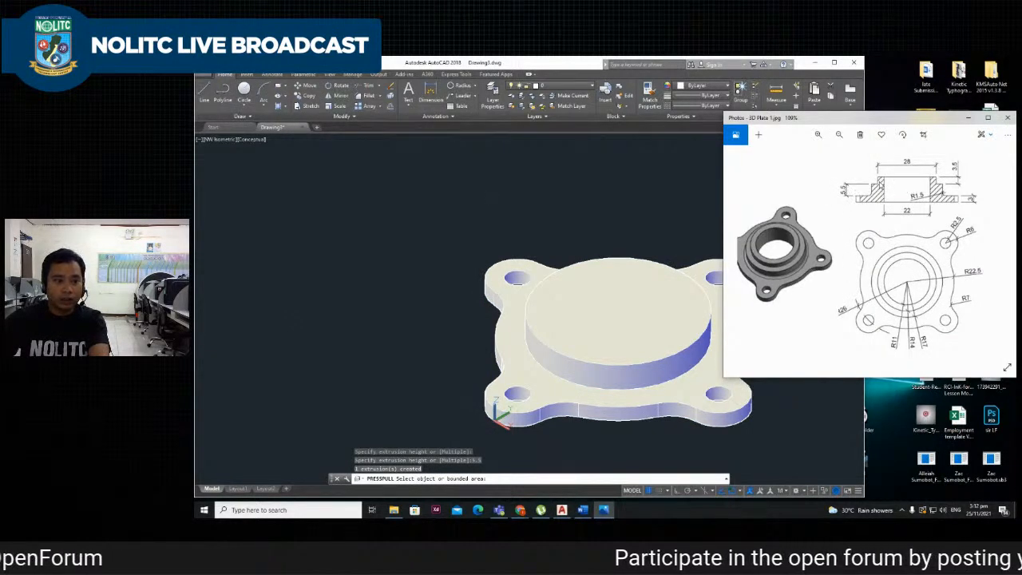
pyautogui.scroll(-2, 639, 313)
pyautogui.click(679, 310)
pyautogui.scroll(3, 717, 313)
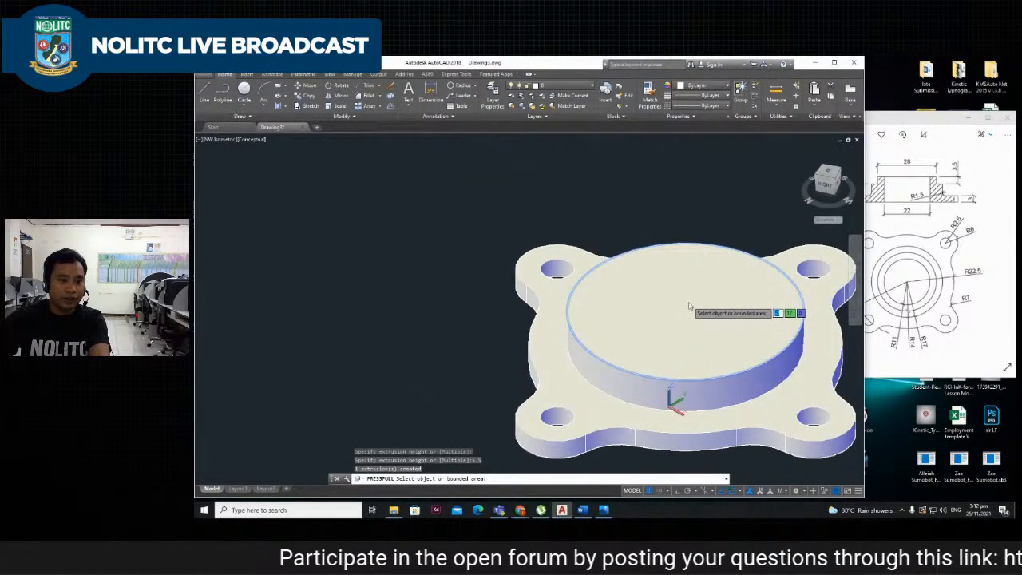
pyautogui.scroll(-3, 693, 297)
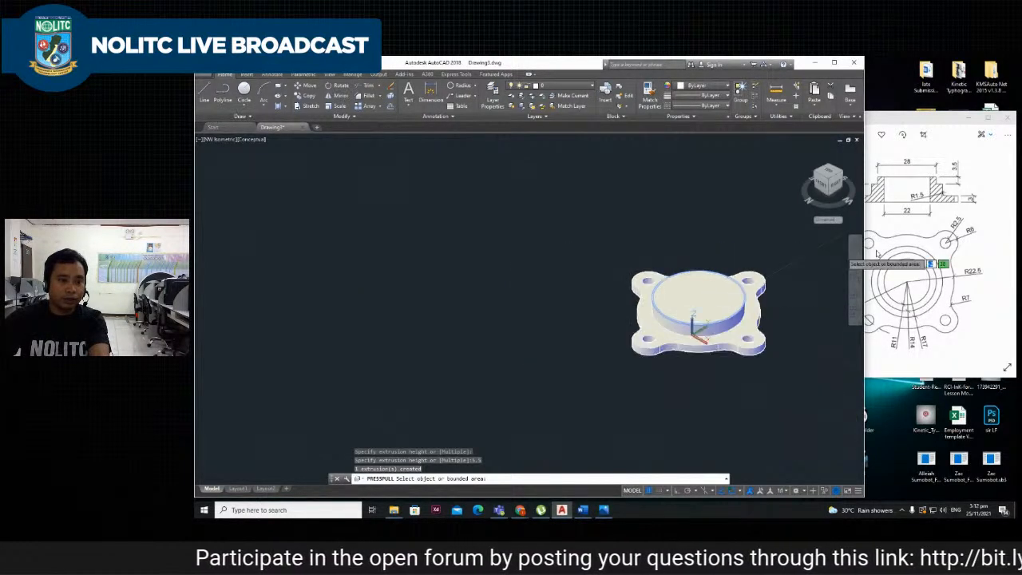
pyautogui.click(985, 296)
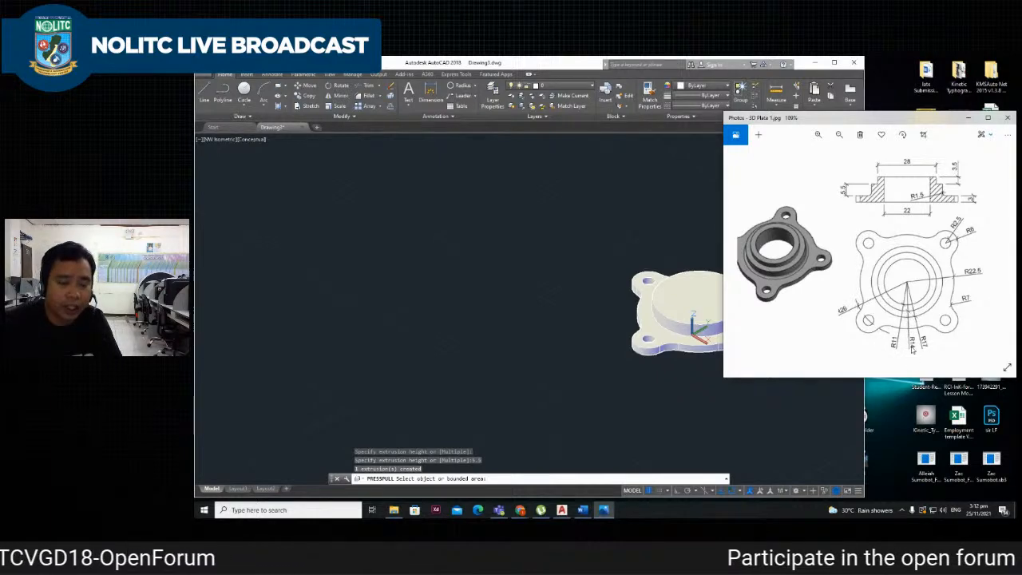
pyautogui.click(653, 302)
pyautogui.scroll(2, 713, 315)
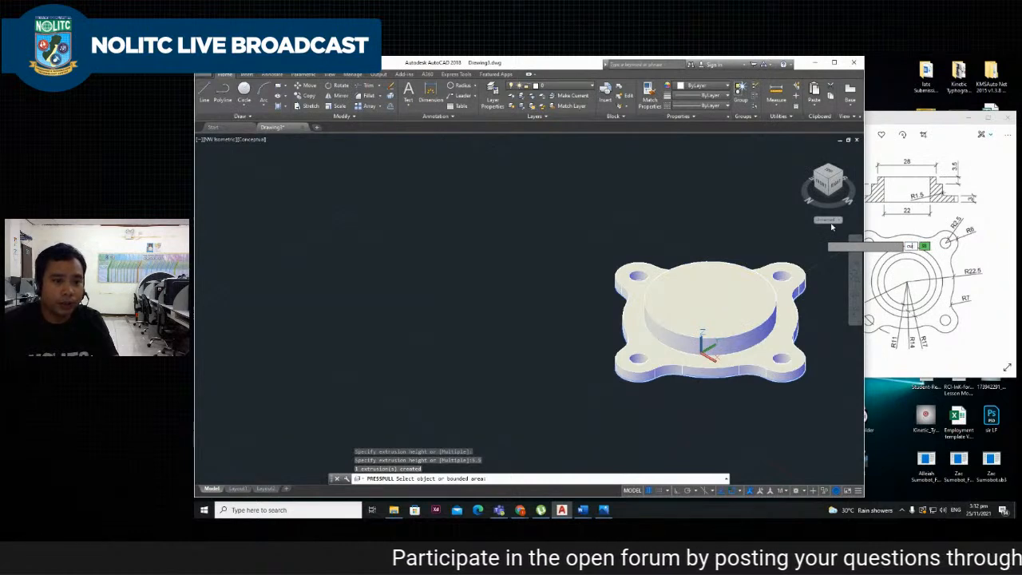
pyautogui.click(723, 216)
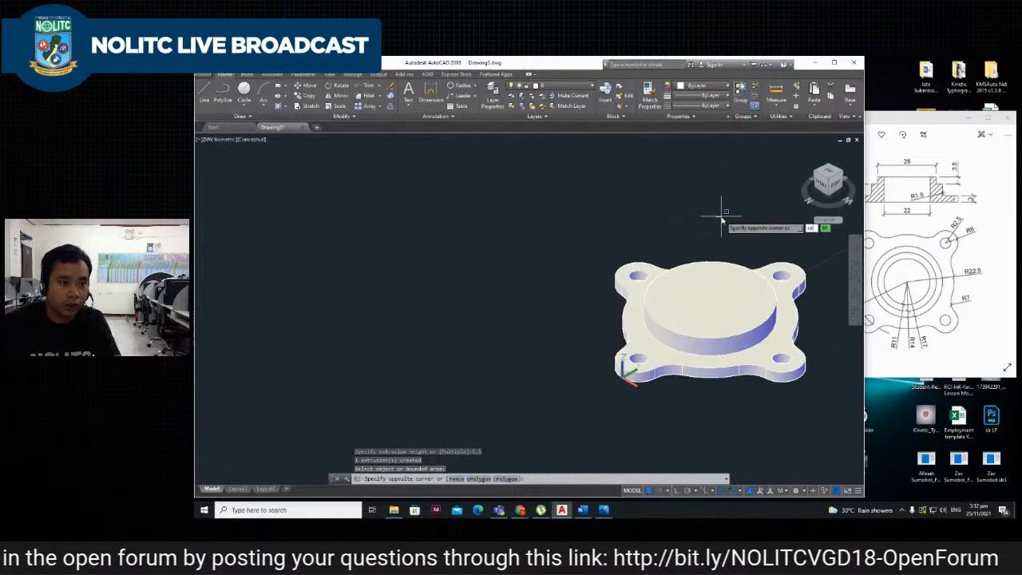
pyautogui.press('Escape')
pyautogui.write('c')
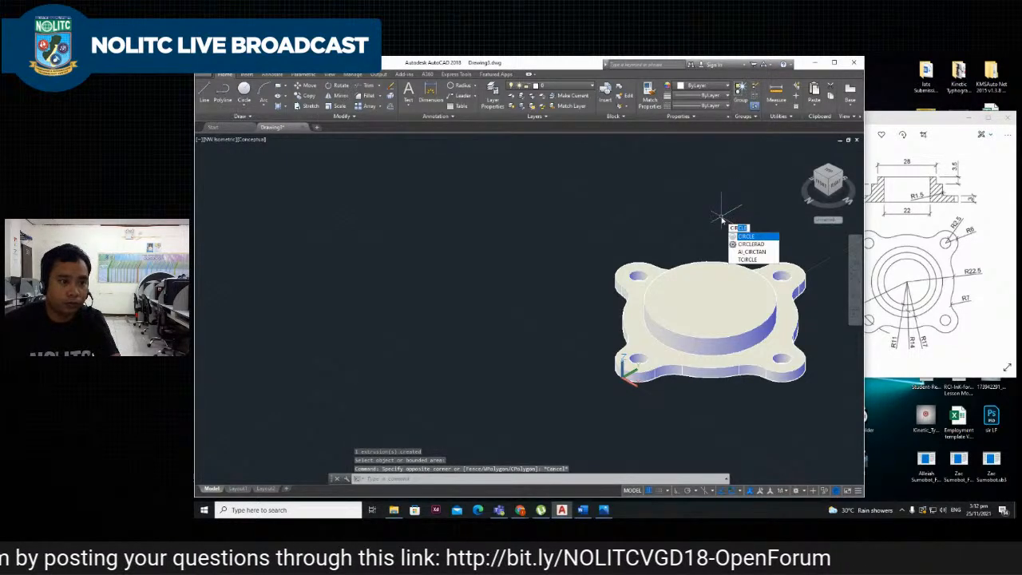
pyautogui.press('Return')
pyautogui.scroll(3, 710, 299)
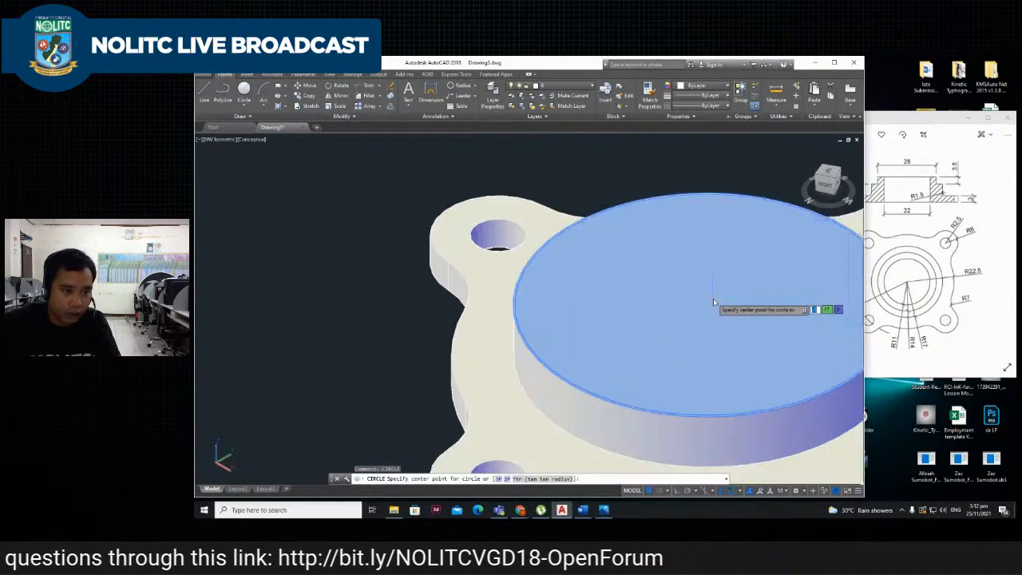
pyautogui.scroll(-4, 710, 311)
pyautogui.scroll(2, 707, 315)
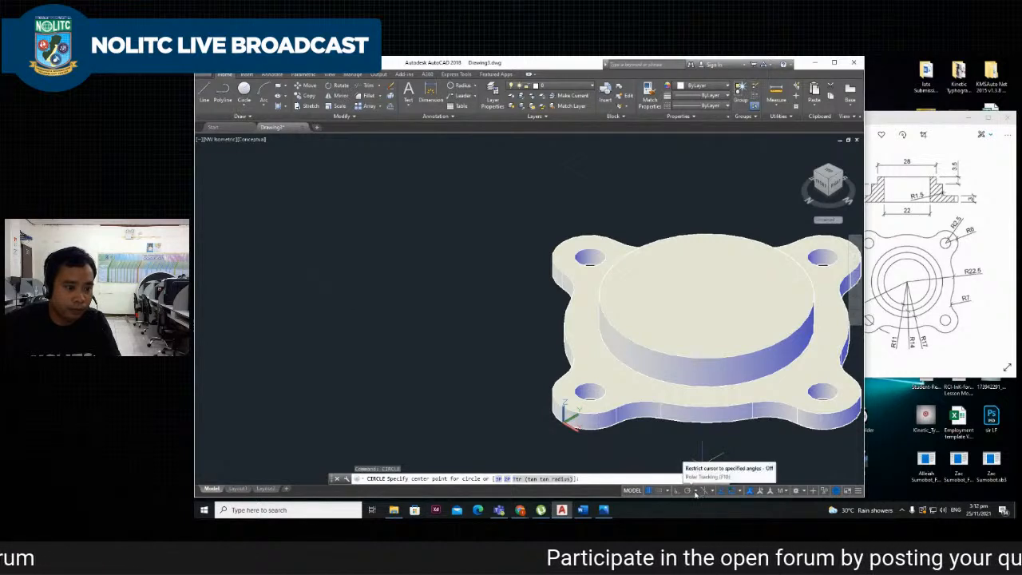
pyautogui.click(738, 491)
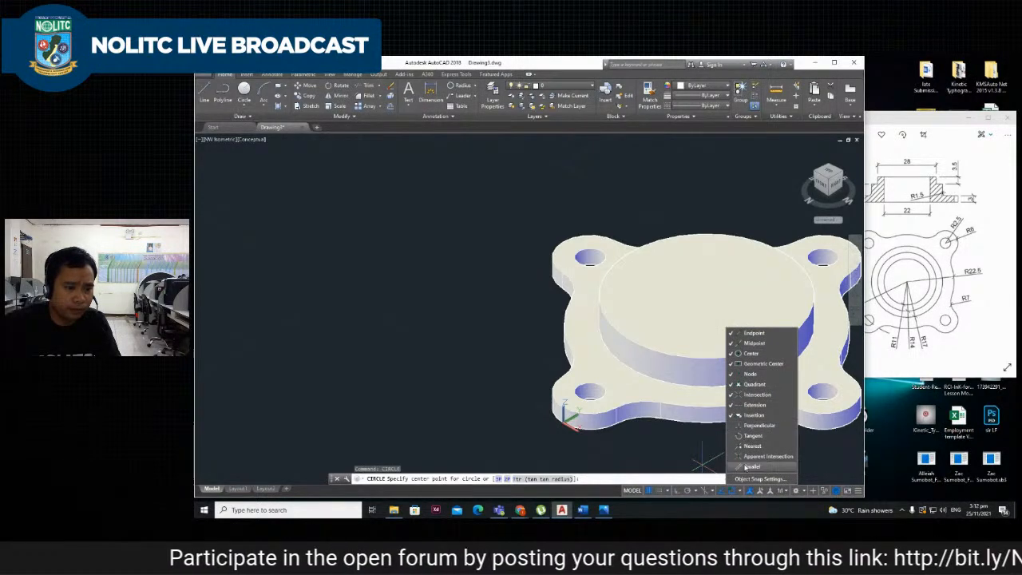
pyautogui.click(548, 354)
pyautogui.press('Escape')
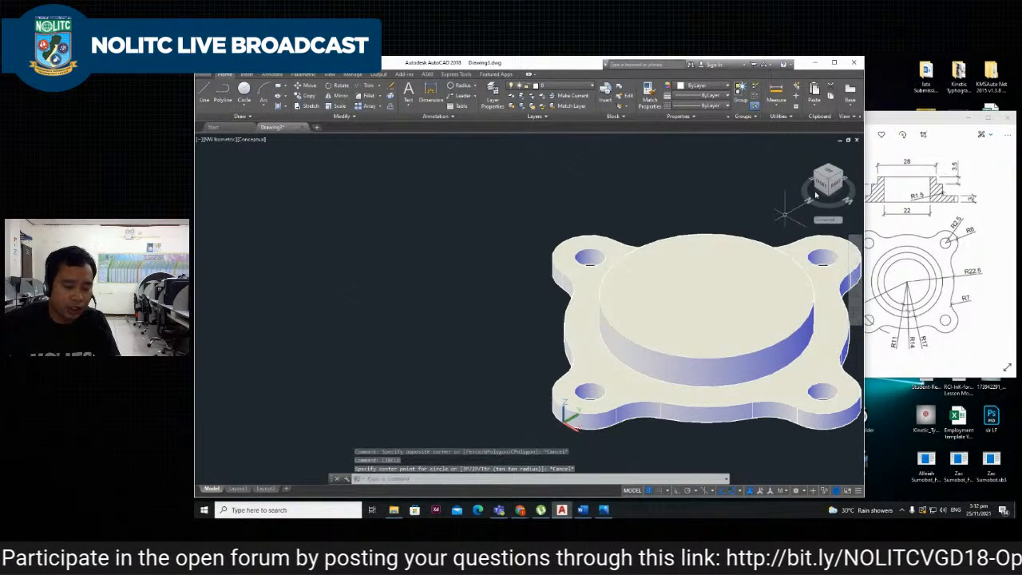
# Move the UCS origin to the centre of the boss's top face and pick points for its X axis and XY plane.
pyautogui.write('ucs')
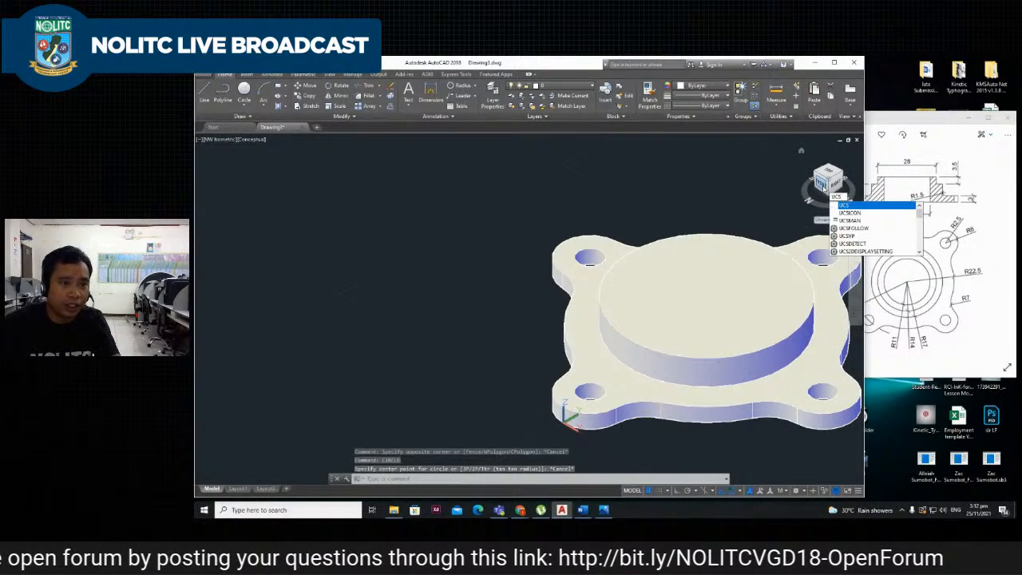
pyautogui.press('Return')
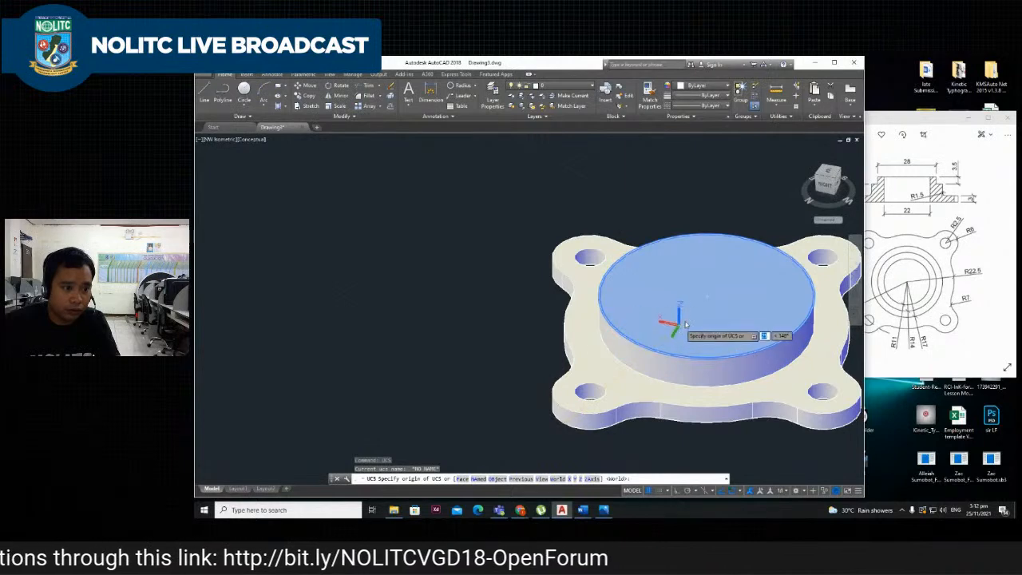
pyautogui.click(707, 299)
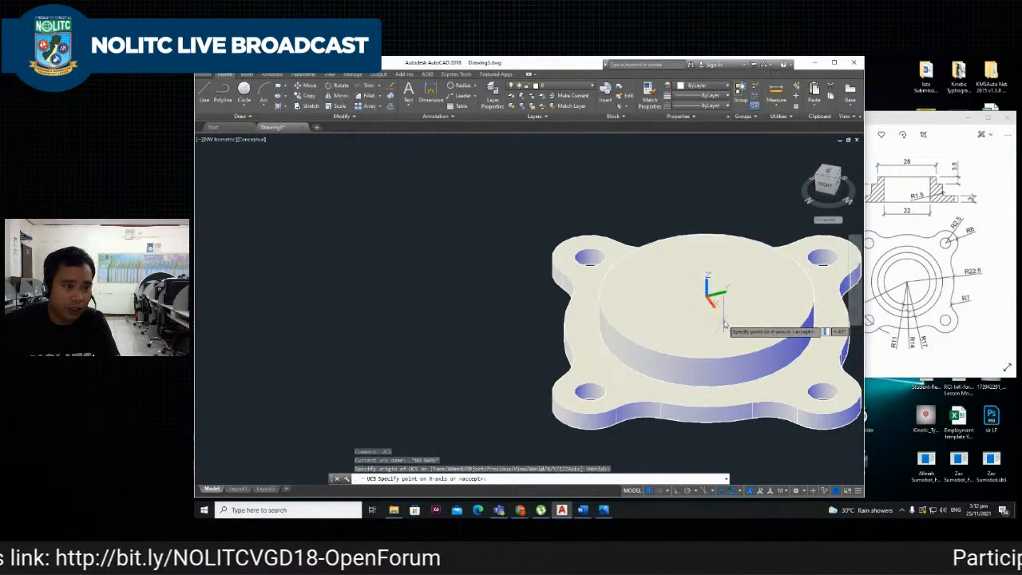
pyautogui.click(729, 322)
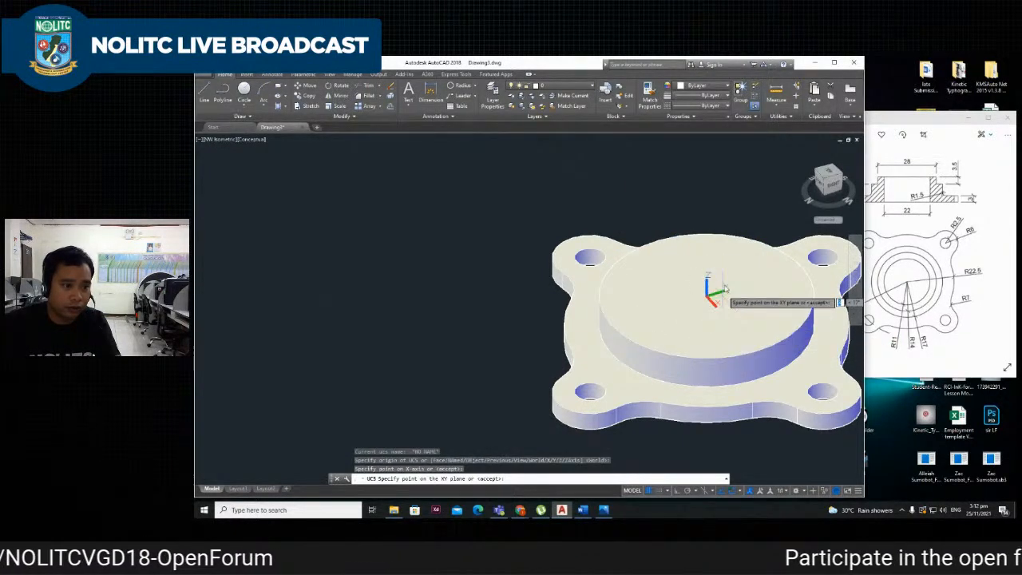
pyautogui.click(757, 267)
pyautogui.scroll(-3, 736, 305)
pyautogui.scroll(3, 741, 306)
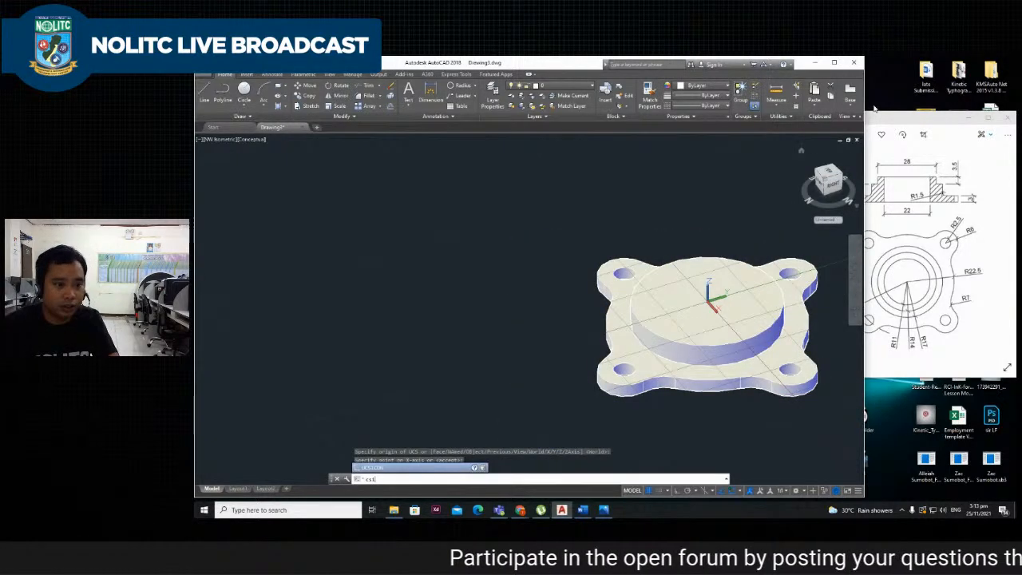
# Finish placing the UCS at the centre of the boss's top face by accepting its current XY plane.
pyautogui.press('Return')
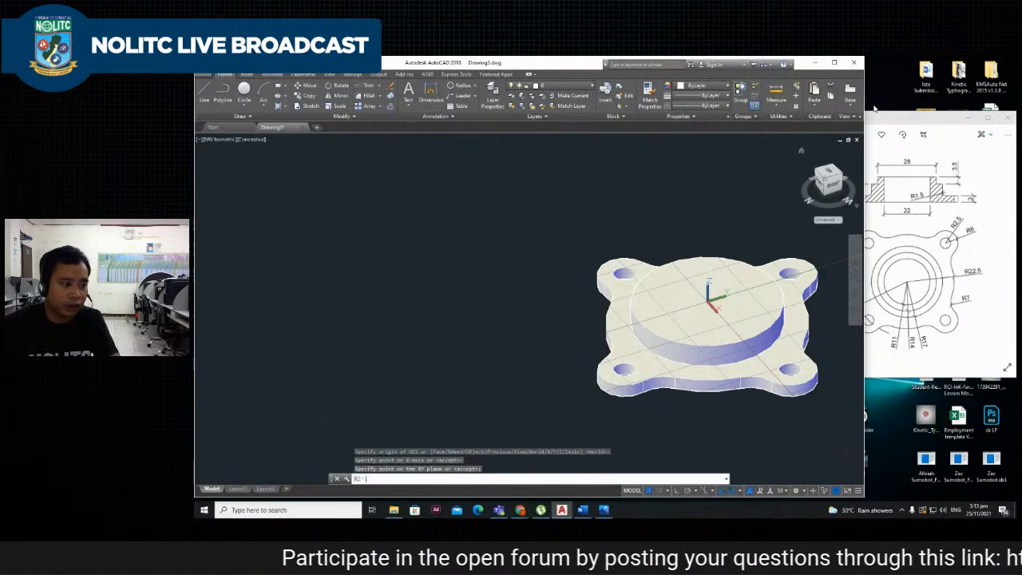
pyautogui.write('cir')
pyautogui.press('Return')
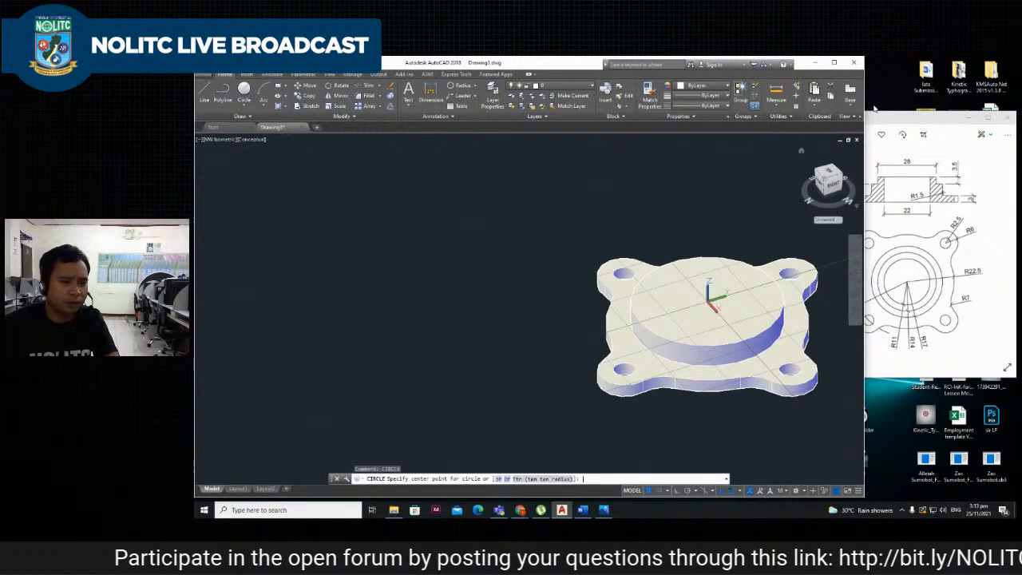
pyautogui.scroll(3, 766, 279)
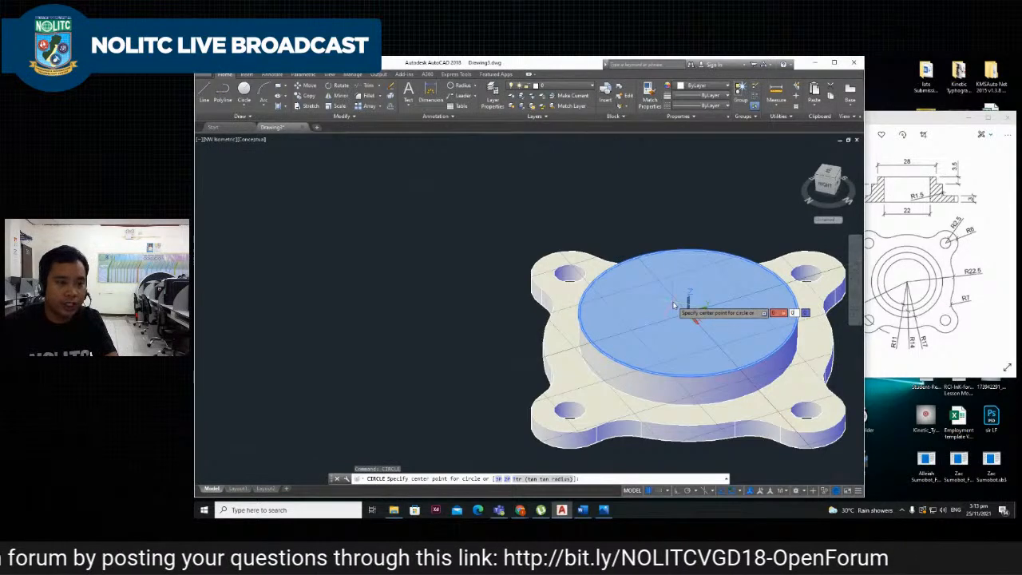
pyautogui.write('0,0')
pyautogui.press('Return')
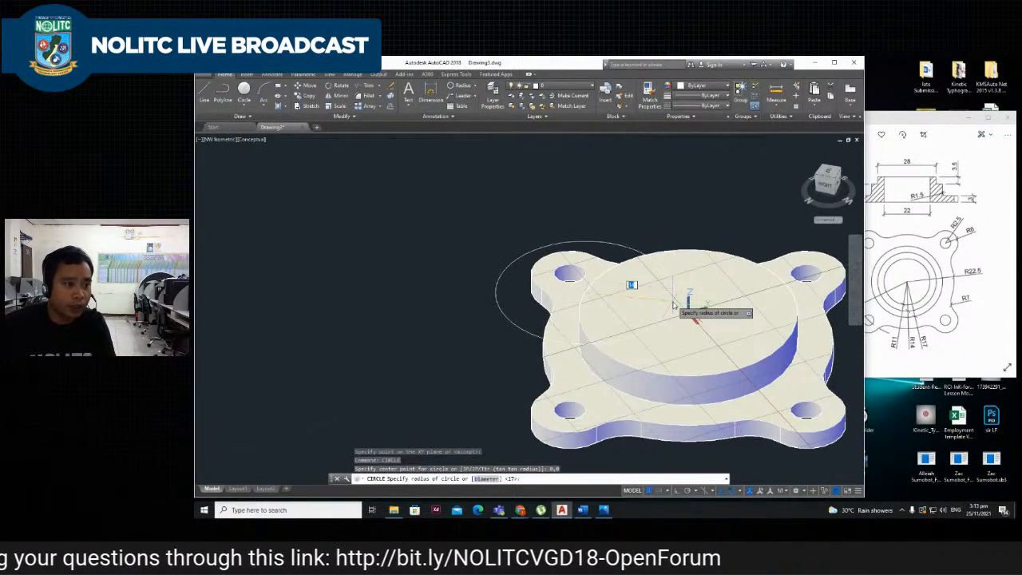
pyautogui.press('Escape')
pyautogui.scroll(5, 692, 296)
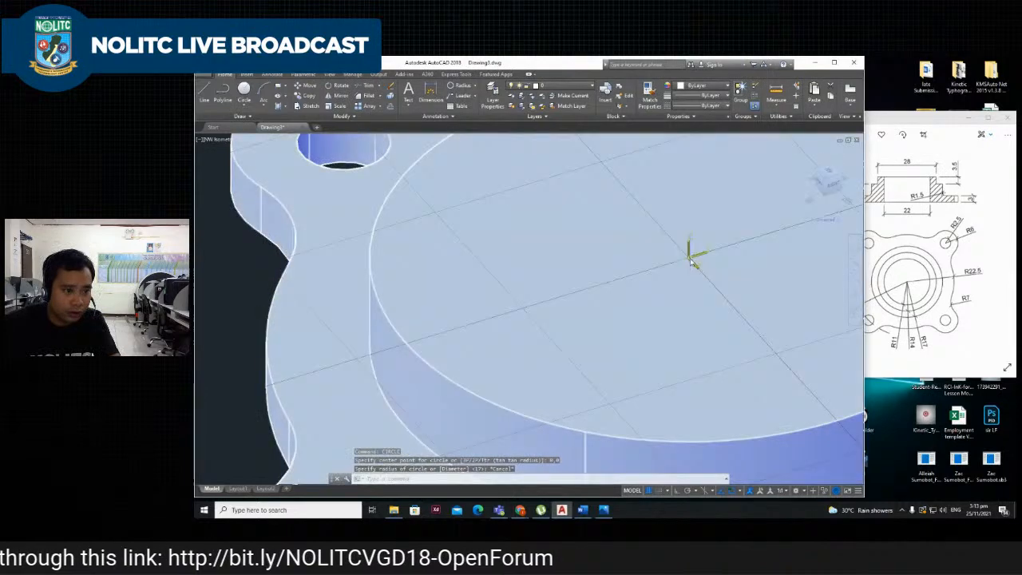
pyautogui.scroll(-6, 691, 261)
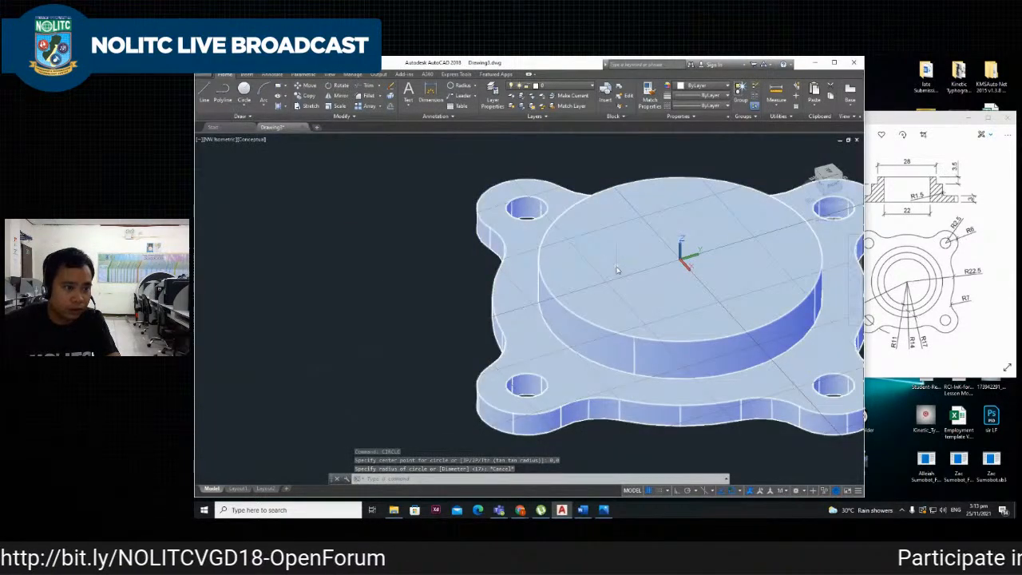
pyautogui.press('Escape')
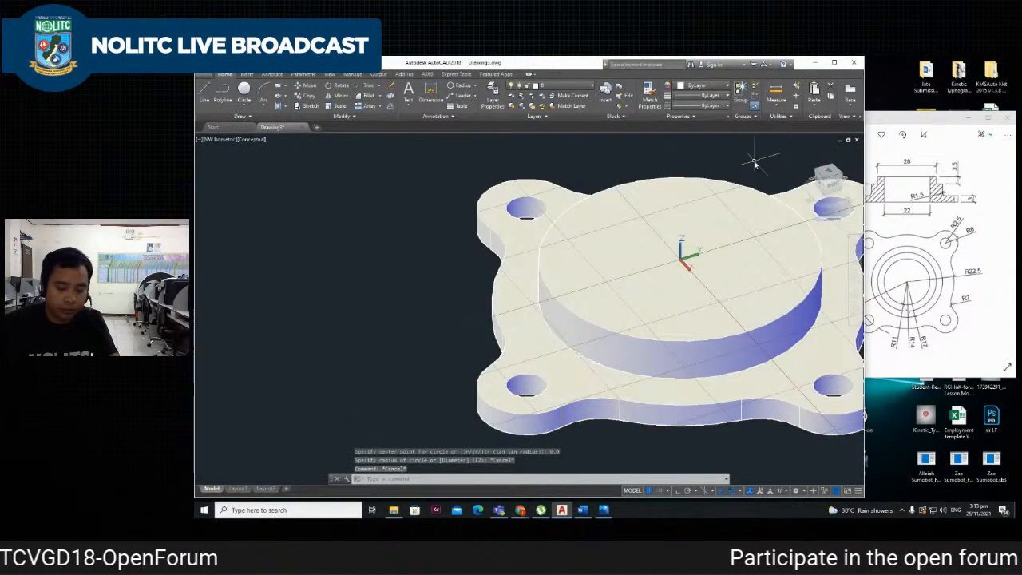
pyautogui.press('Return')
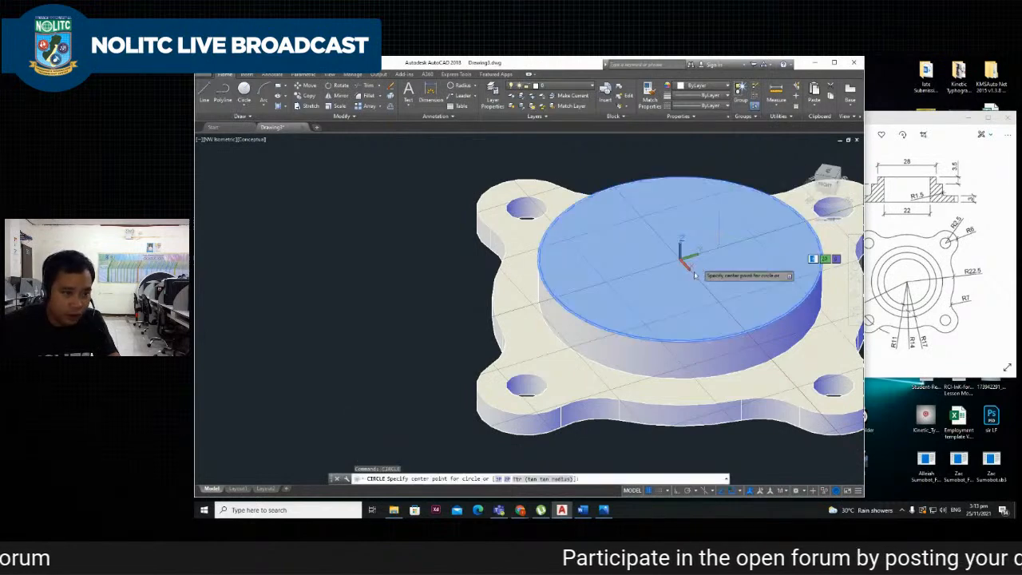
pyautogui.scroll(4, 682, 260)
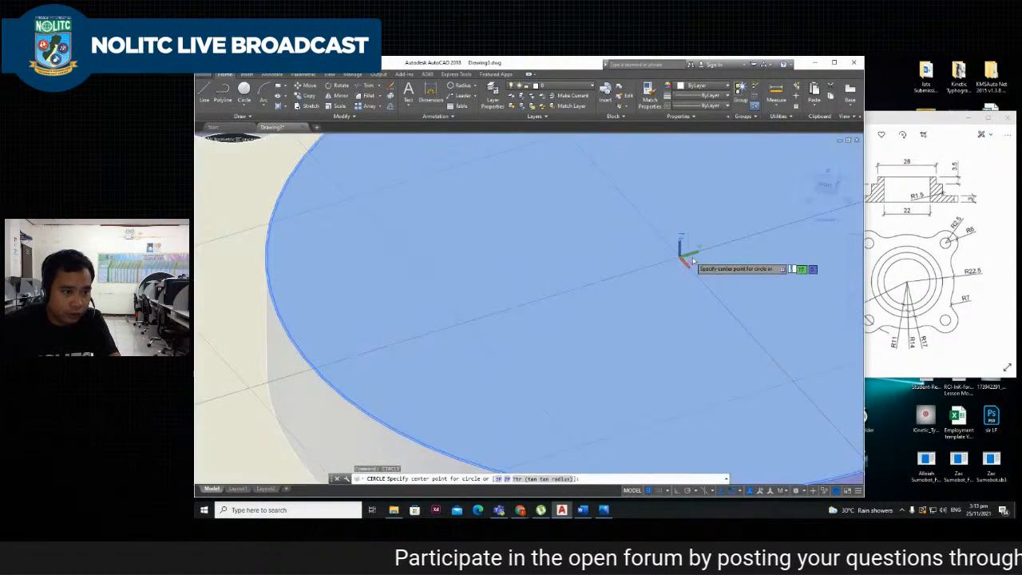
pyautogui.click(683, 260)
pyautogui.scroll(-5, 703, 248)
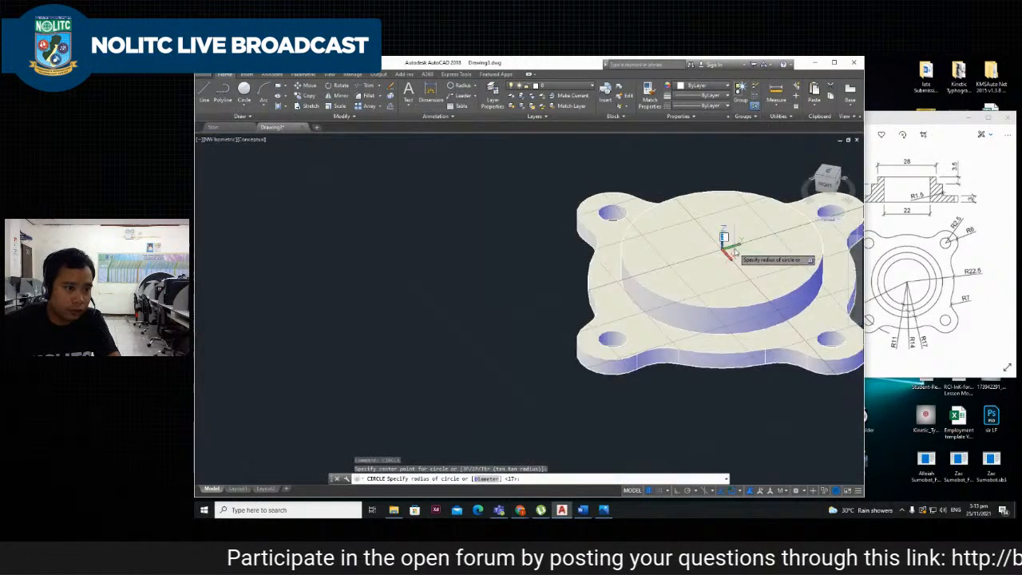
pyautogui.scroll(4, 715, 256)
pyautogui.scroll(4, 715, 255)
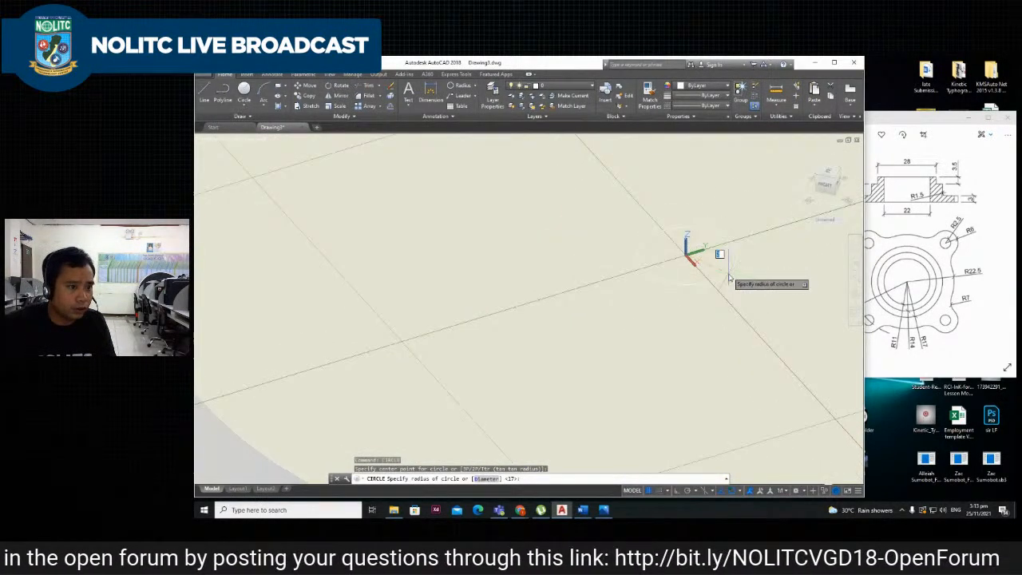
pyautogui.scroll(-5, 729, 277)
pyautogui.scroll(3, 729, 277)
pyautogui.press('Escape')
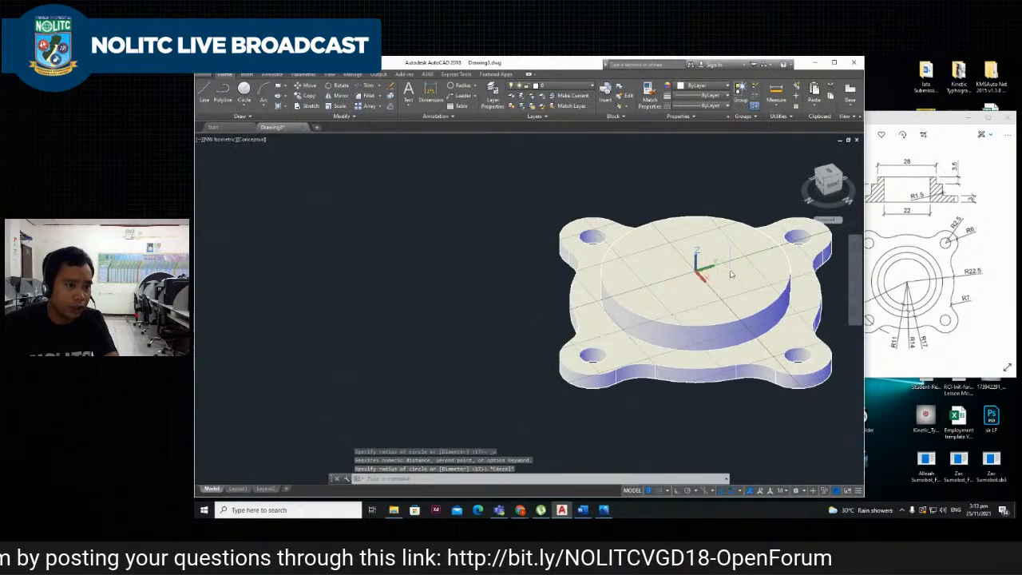
# Draw a vertical construction line through 0,0 at the centre of the boss's top face.
pyautogui.scroll(2, 722, 266)
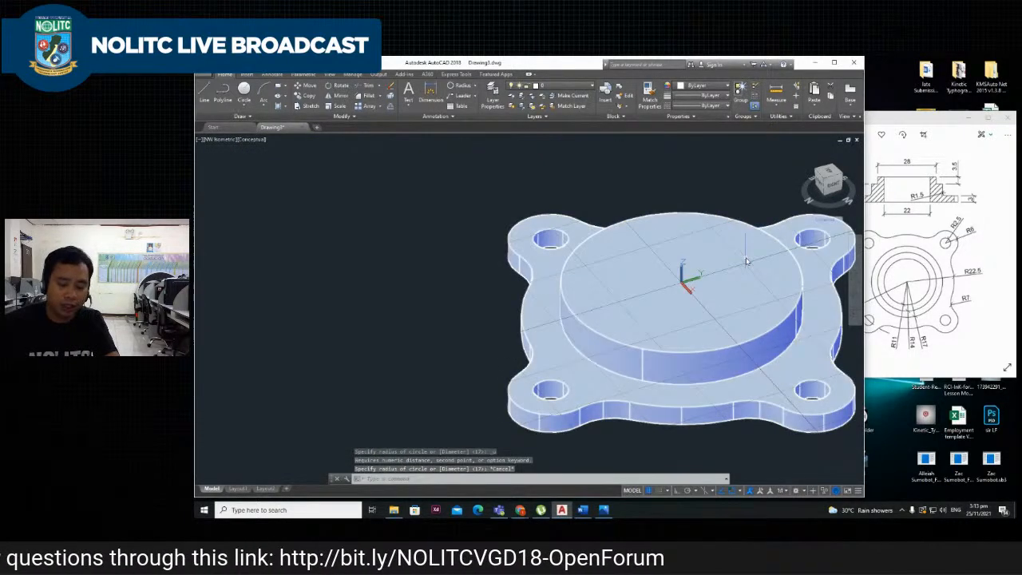
pyautogui.write('xl')
pyautogui.press('Return')
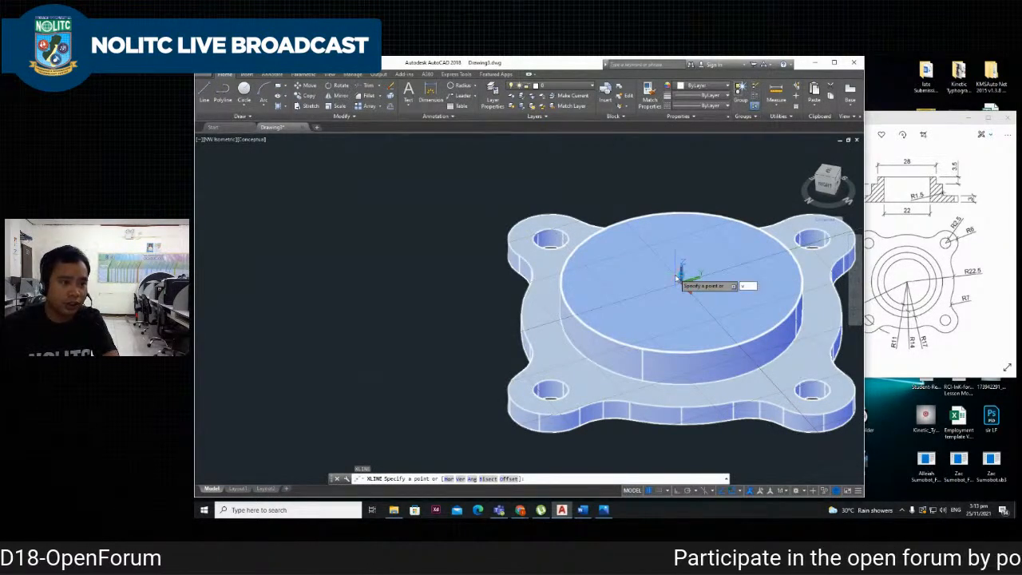
pyautogui.click(677, 279)
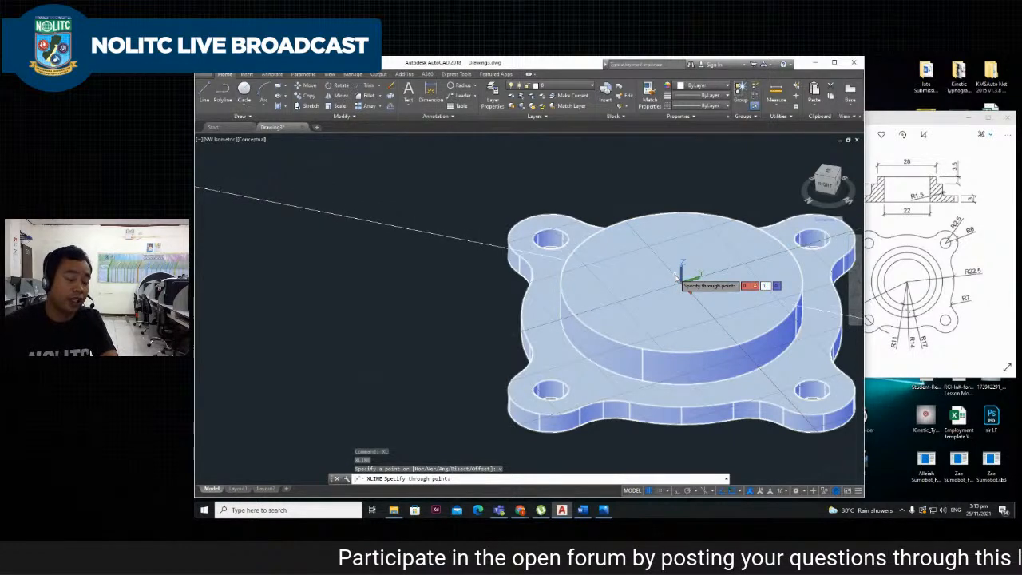
pyautogui.click(678, 279)
pyautogui.press('Escape')
pyautogui.scroll(-5, 703, 272)
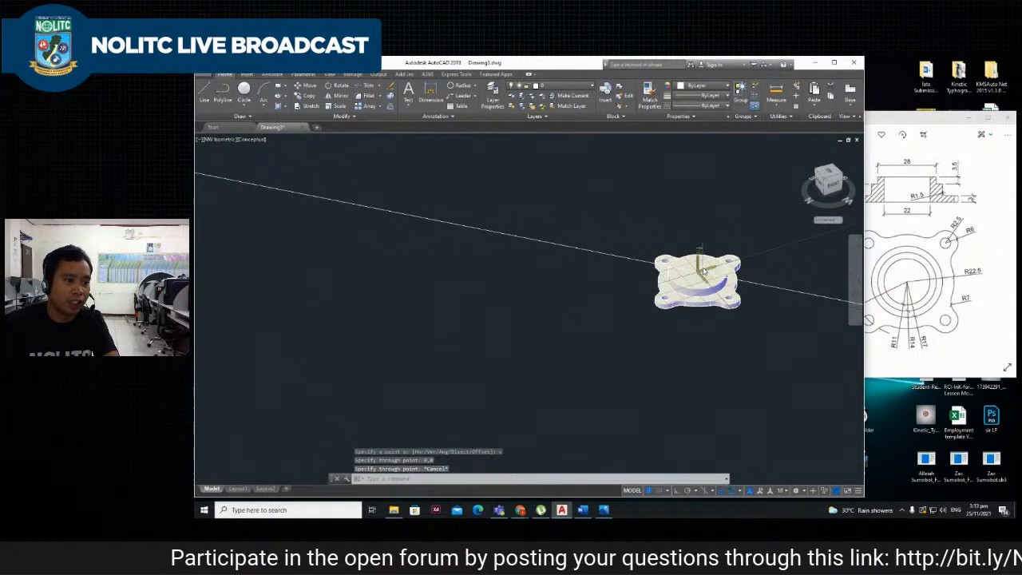
pyautogui.scroll(8, 704, 272)
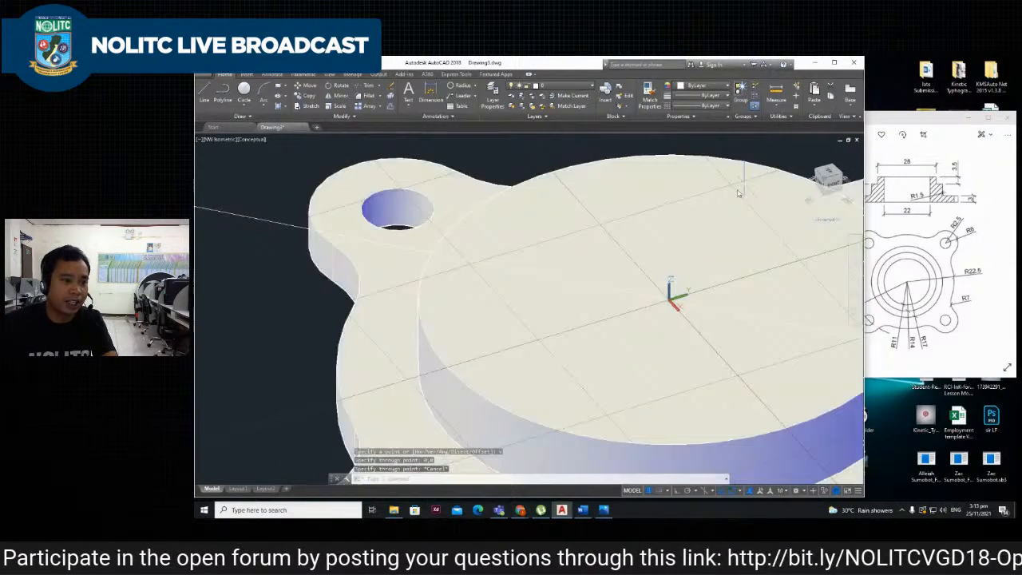
pyautogui.scroll(-6, 739, 193)
pyautogui.scroll(3, 710, 275)
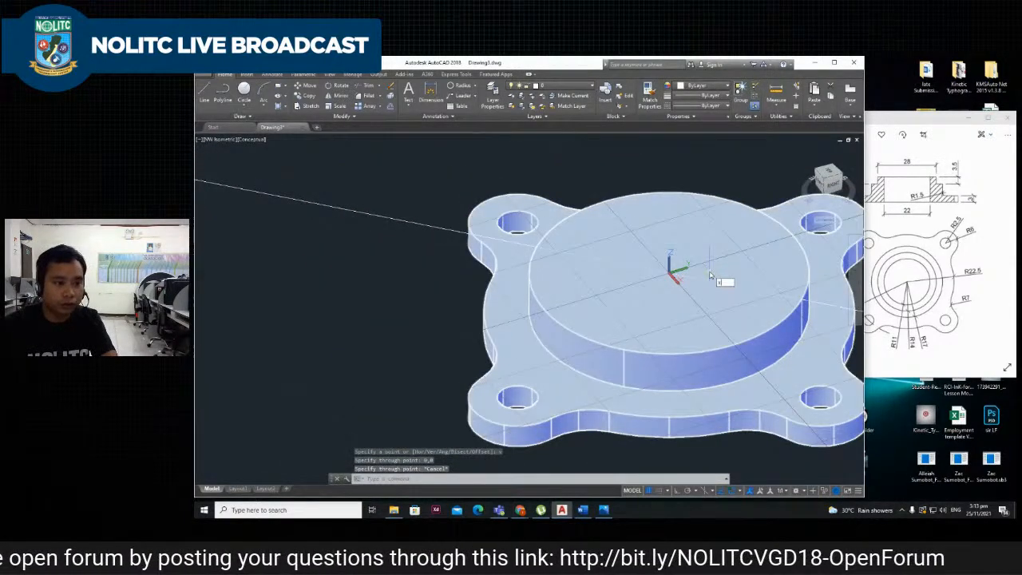
# Try a horizontal construction line through 0,0 on the boss's top face and undo it.
pyautogui.write('x')
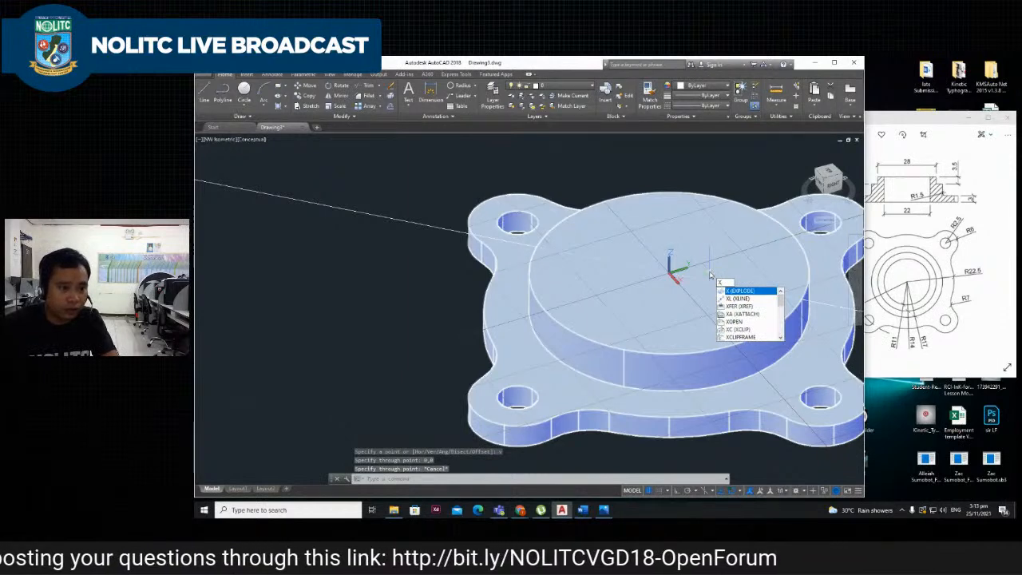
pyautogui.write('l')
pyautogui.press('Return')
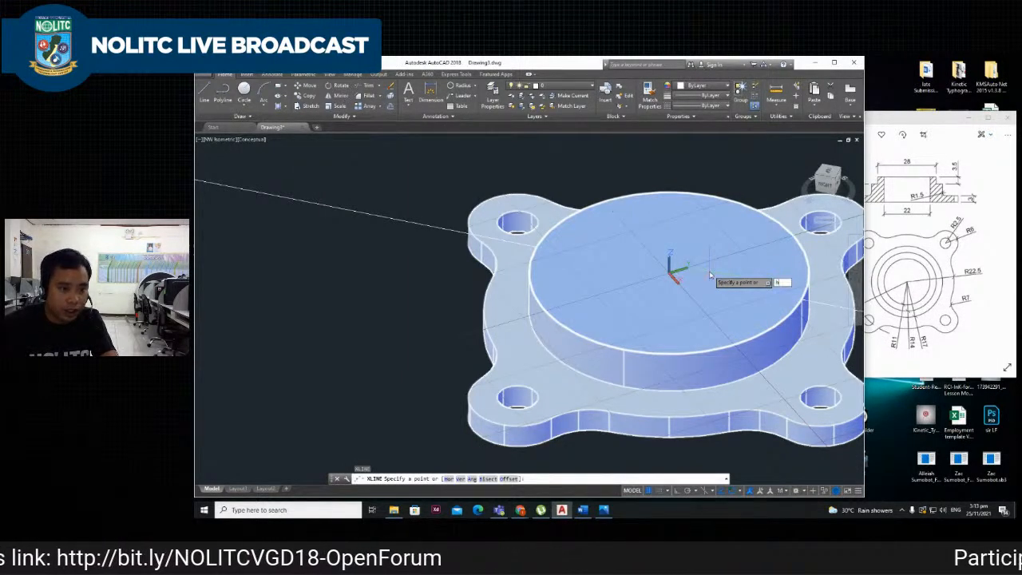
pyautogui.click(709, 274)
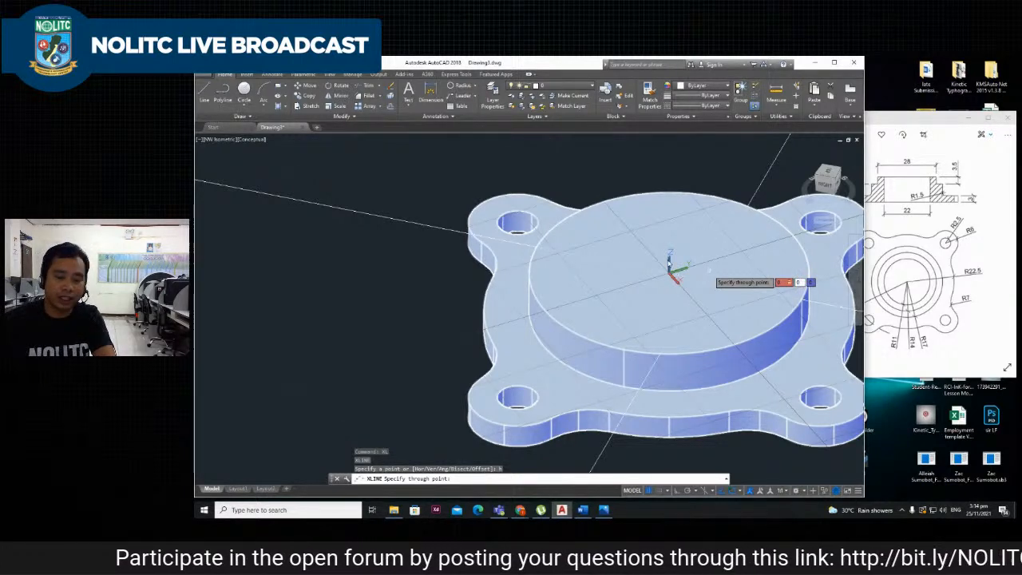
pyautogui.press('Return')
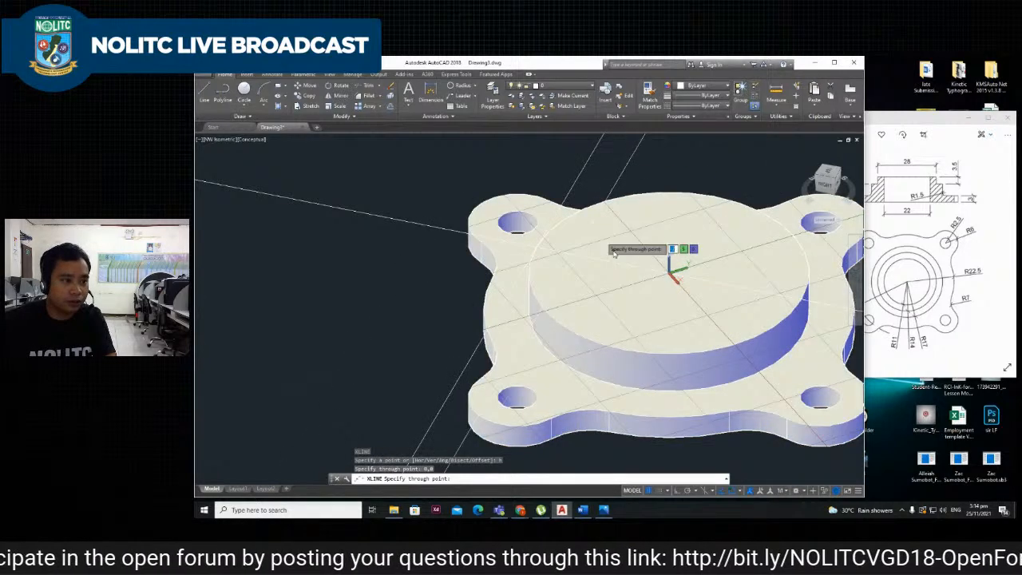
pyautogui.hotkey('ctrl', 'z')
pyautogui.press('Escape')
pyautogui.scroll(-4, 667, 260)
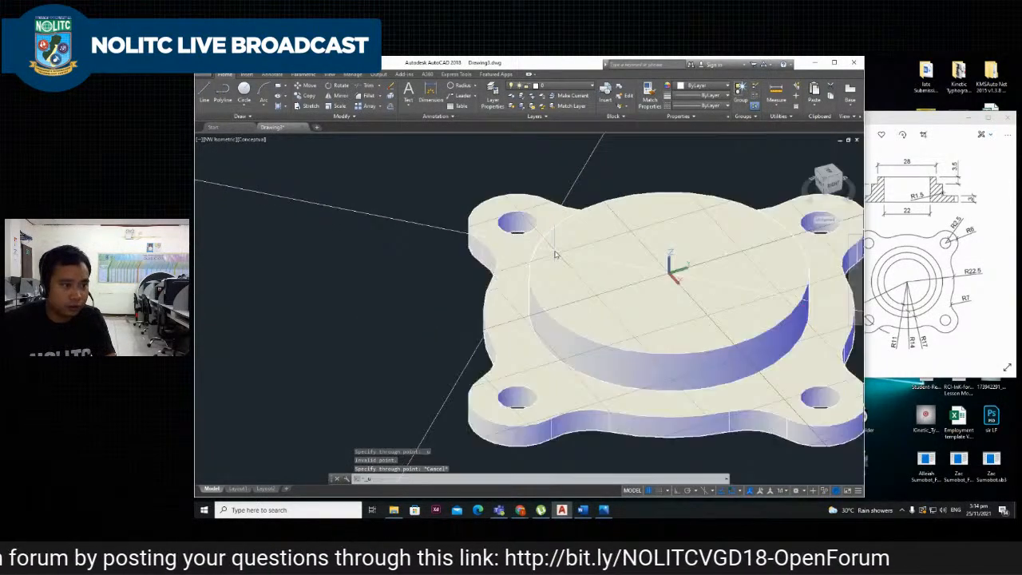
pyautogui.scroll(4, 574, 251)
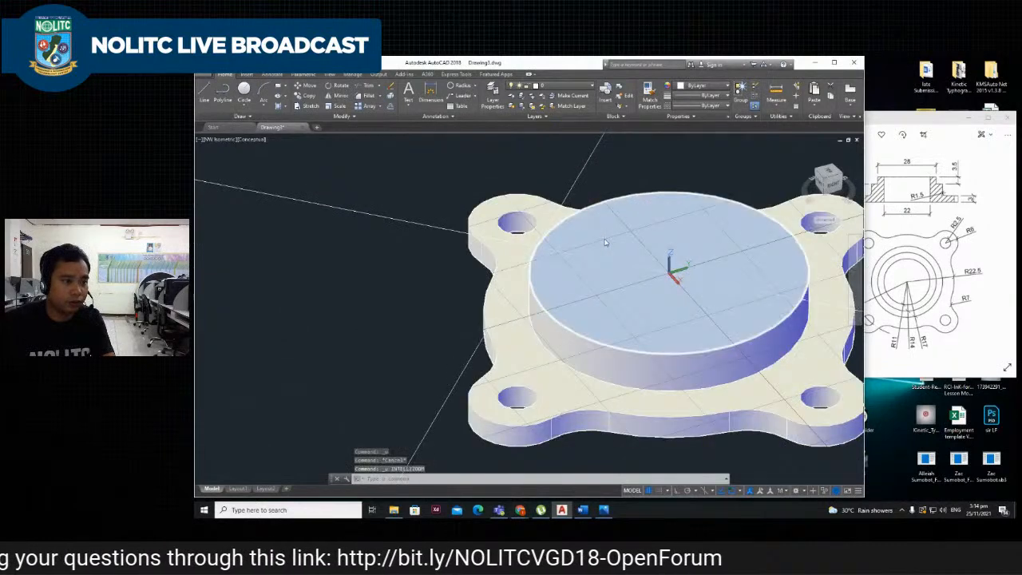
pyautogui.click(643, 250)
# Draw a horizontal construction line through 0,0, running along the UCS X axis across the boss's top face.
pyautogui.write('xl')
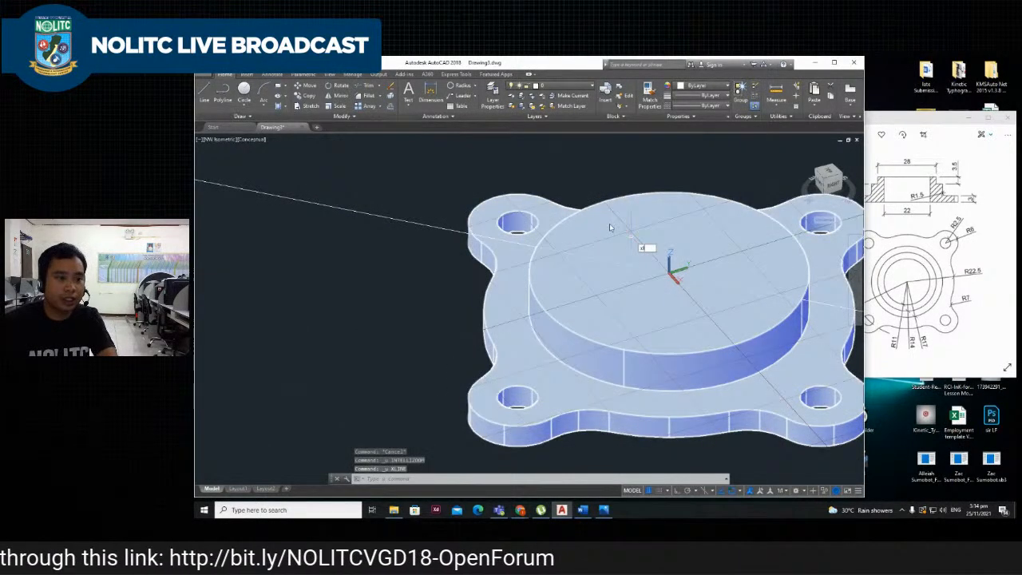
pyautogui.press('Return')
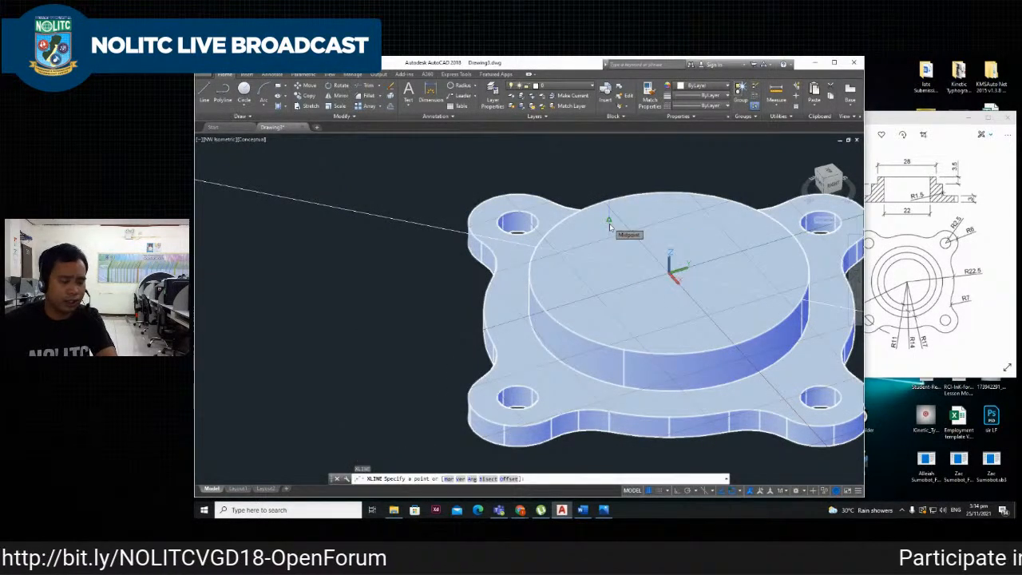
pyautogui.write('h')
pyautogui.press('Return')
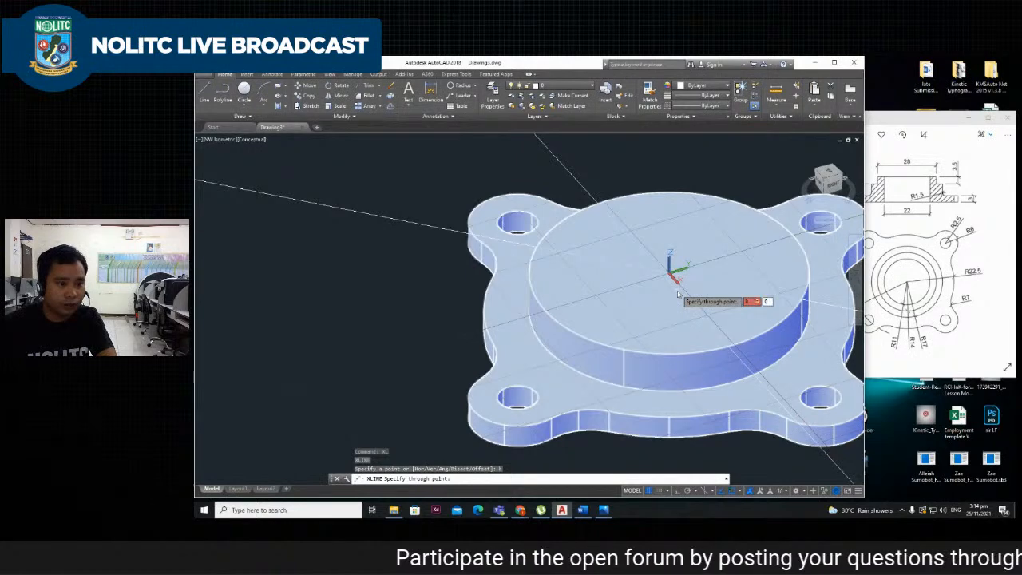
pyautogui.press('Escape')
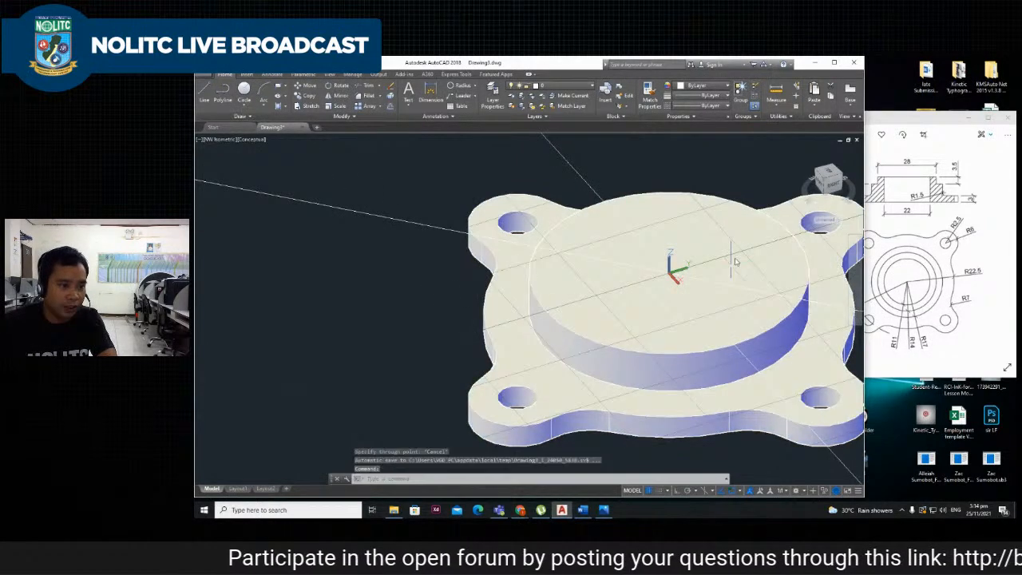
# Draw a circle of radius 14 centred on the UCS origin on the boss's top face.
pyautogui.scroll(3, 661, 278)
pyautogui.scroll(5, 663, 279)
pyautogui.scroll(-8, 684, 298)
pyautogui.scroll(3, 713, 286)
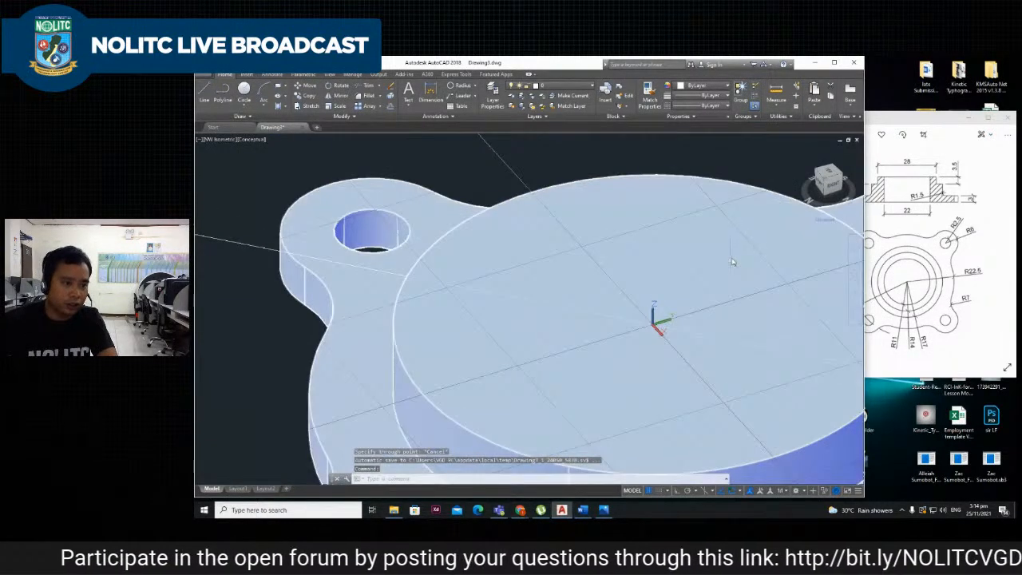
pyautogui.write('ci')
pyautogui.press('Return')
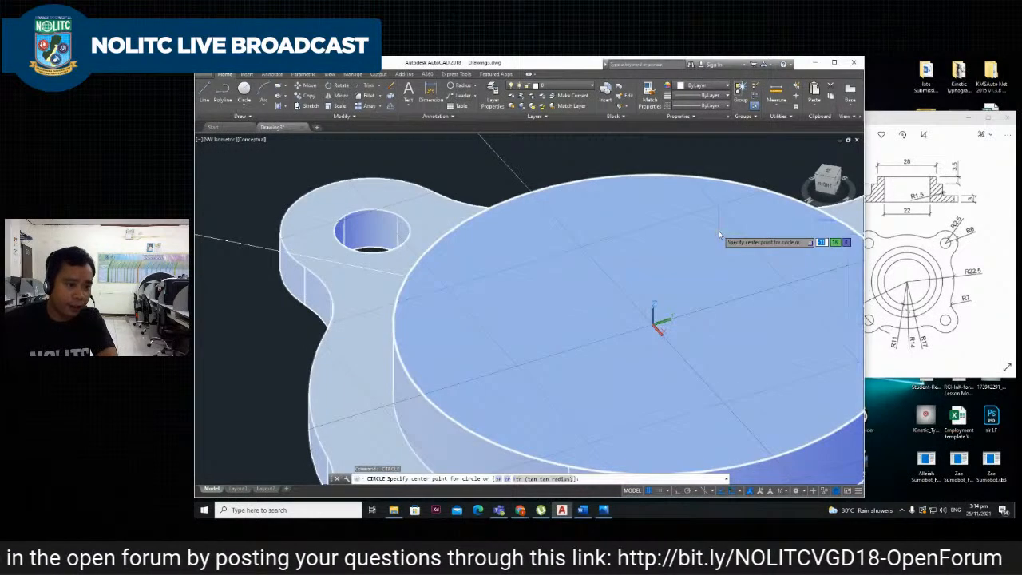
pyautogui.click(653, 328)
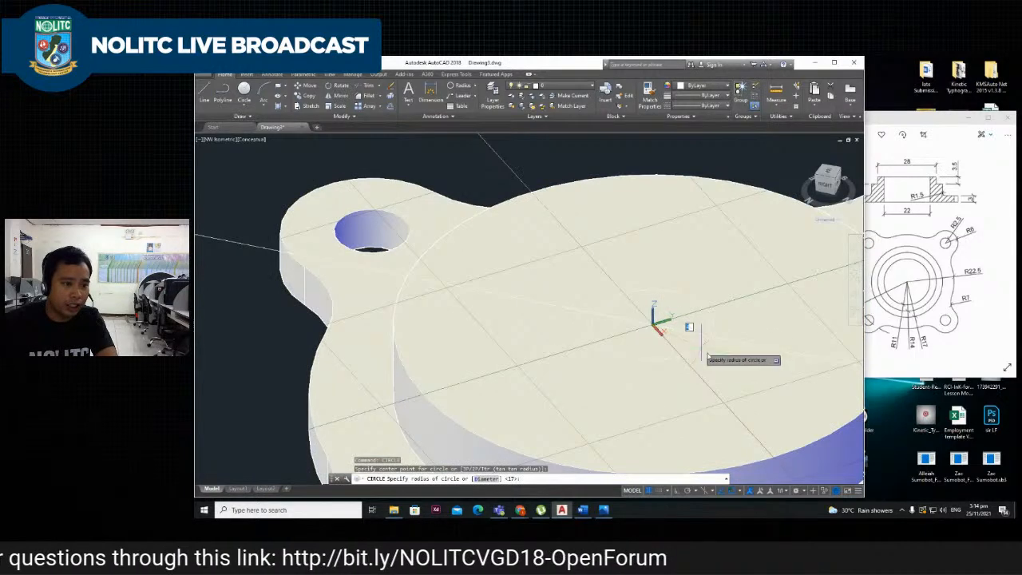
pyautogui.scroll(-2, 715, 357)
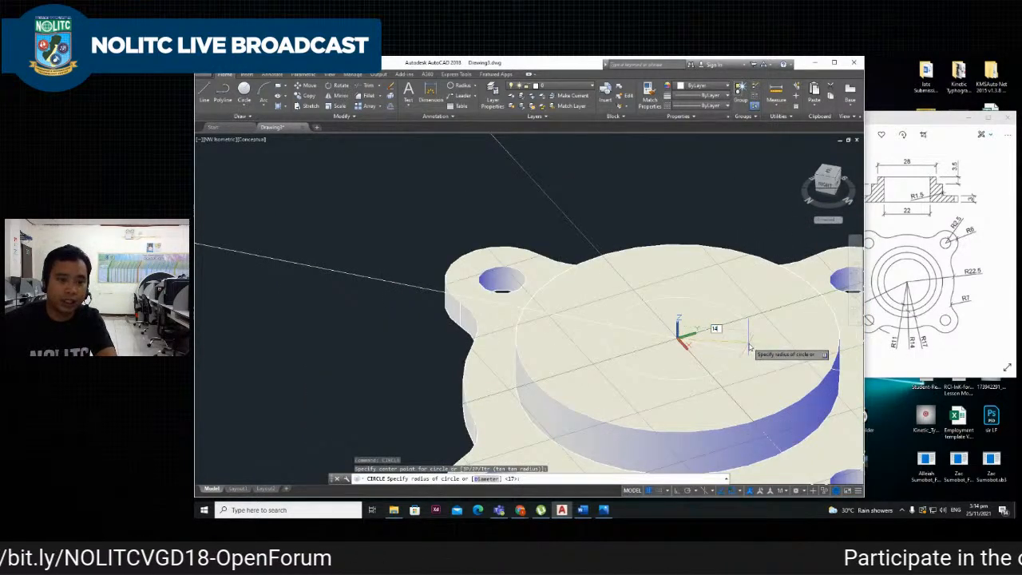
pyautogui.write('14')
pyautogui.press('Return')
pyautogui.scroll(-4, 750, 344)
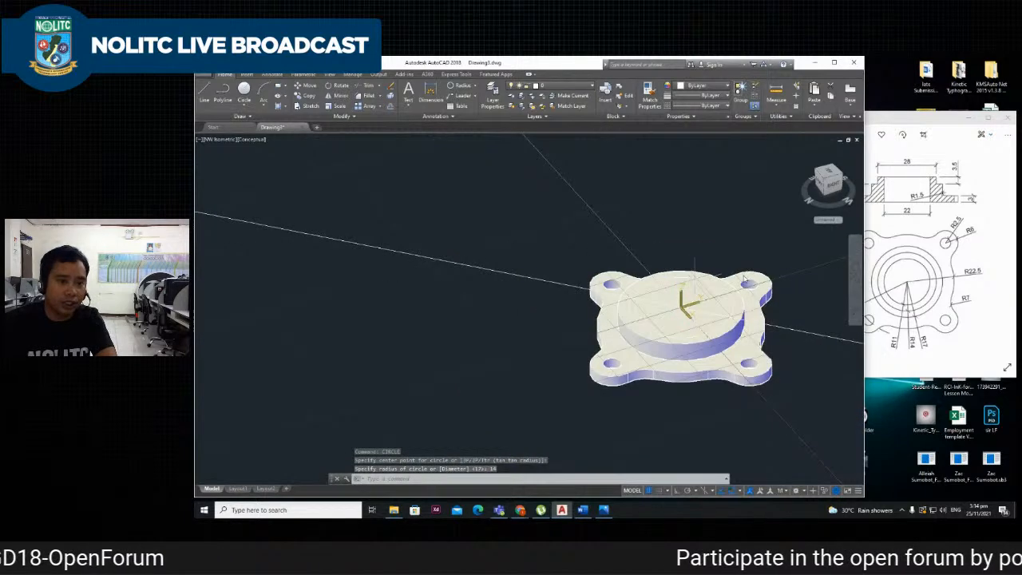
# Delete the two construction lines crossing at the centre of the boss's top face.
pyautogui.click(936, 230)
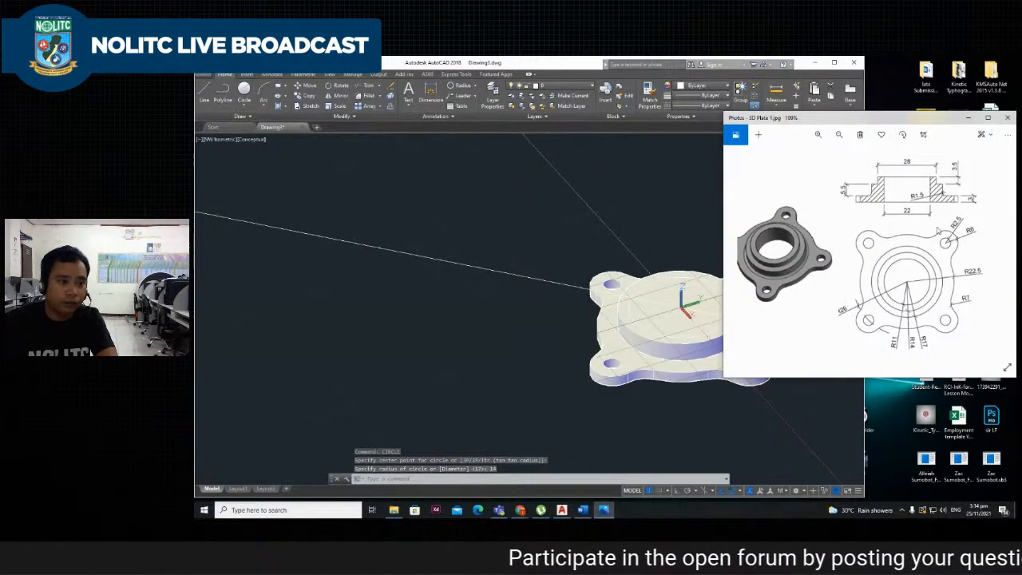
pyautogui.click(629, 268)
pyautogui.click(621, 238)
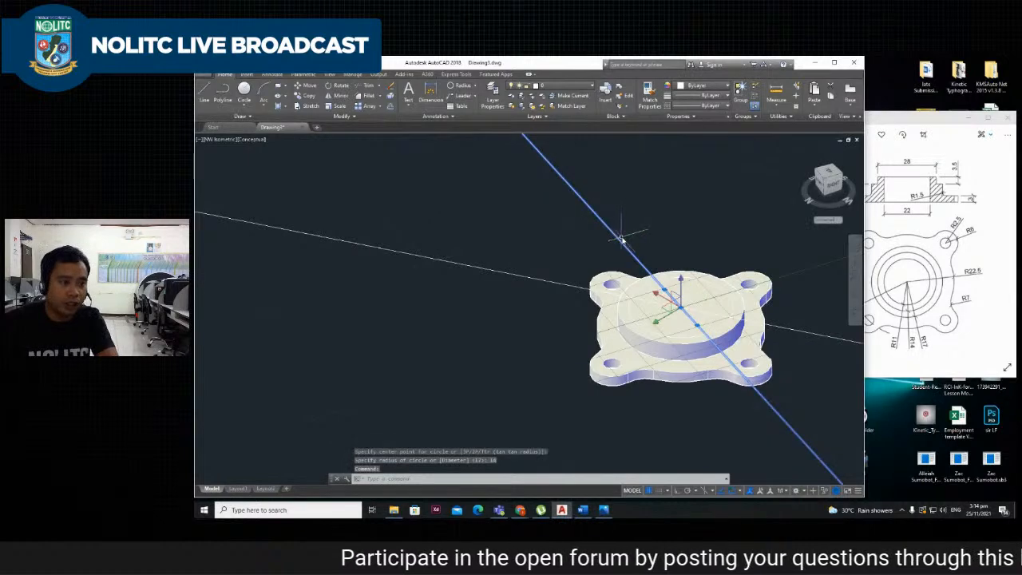
pyautogui.press('Delete')
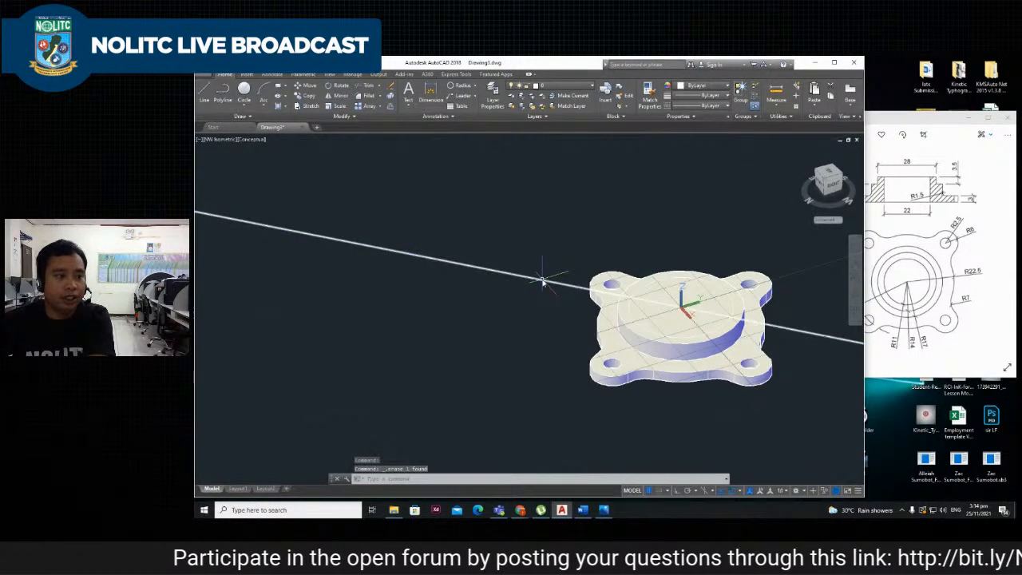
pyautogui.click(543, 278)
pyautogui.press('Delete')
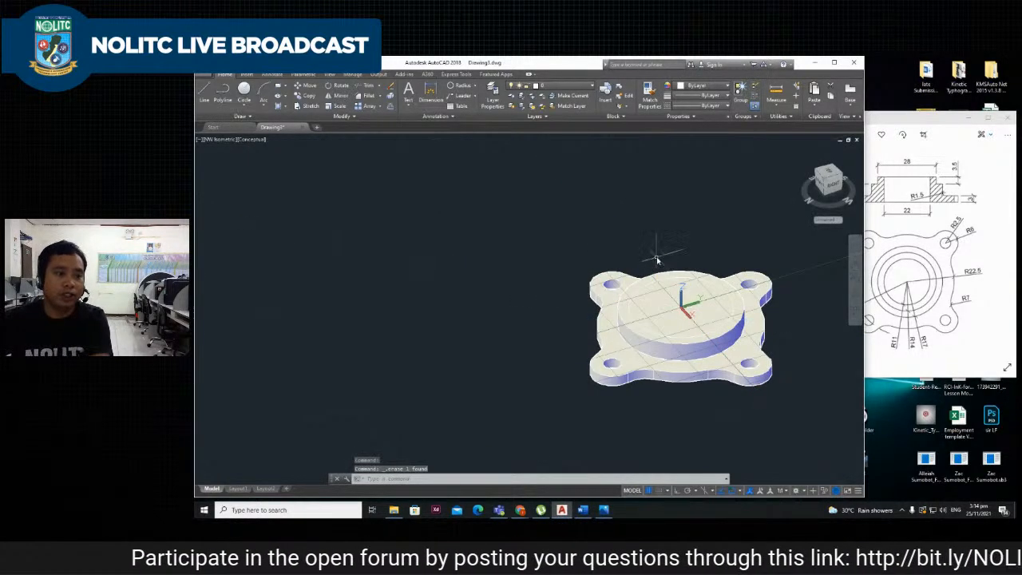
# Extrude the radius 14 circle on the boss's top face upward by 3.5 with Presspull.
pyautogui.click(976, 253)
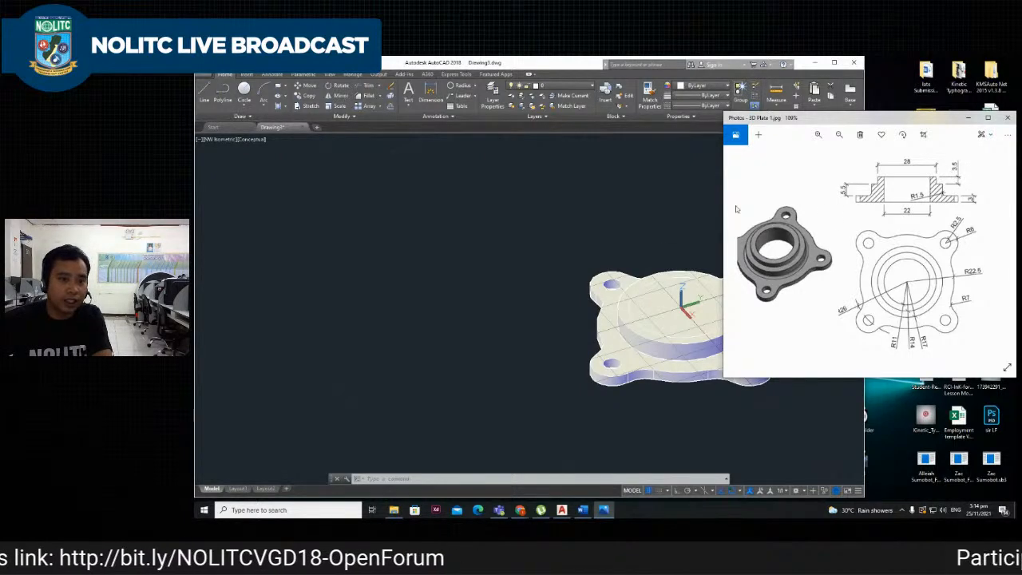
pyautogui.click(647, 247)
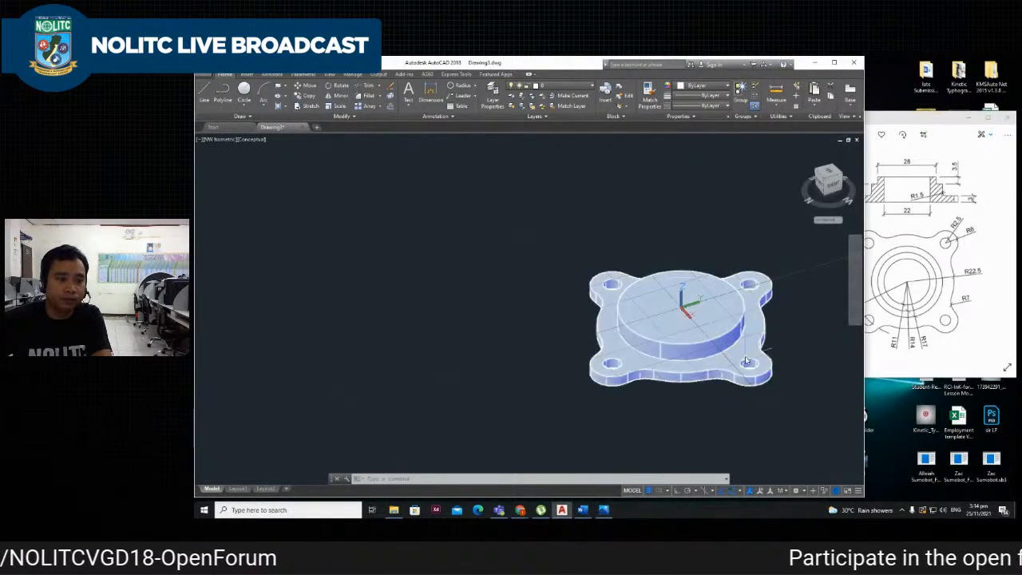
pyautogui.scroll(2, 719, 333)
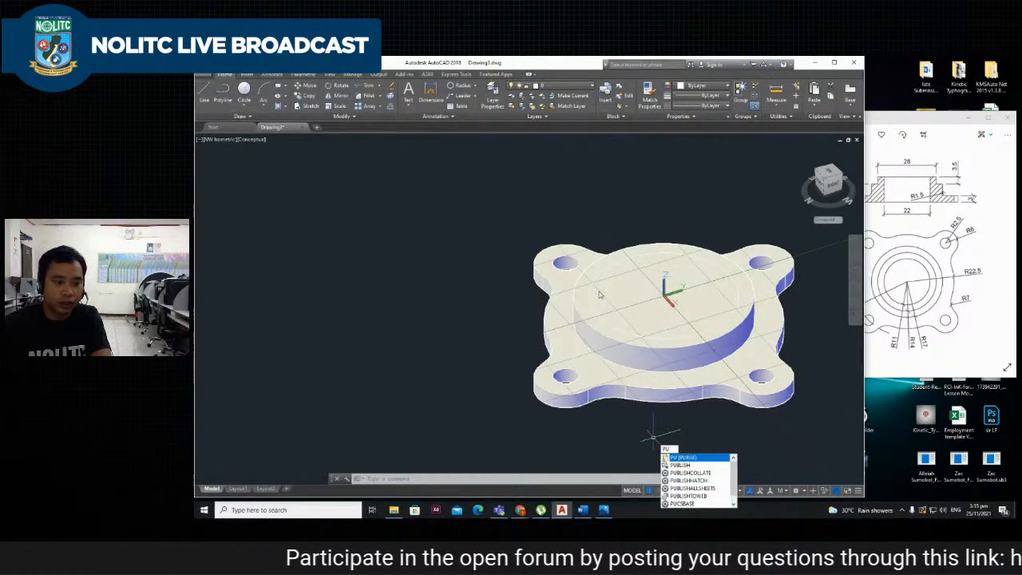
pyautogui.press('BackSpace')
pyautogui.press('BackSpace')
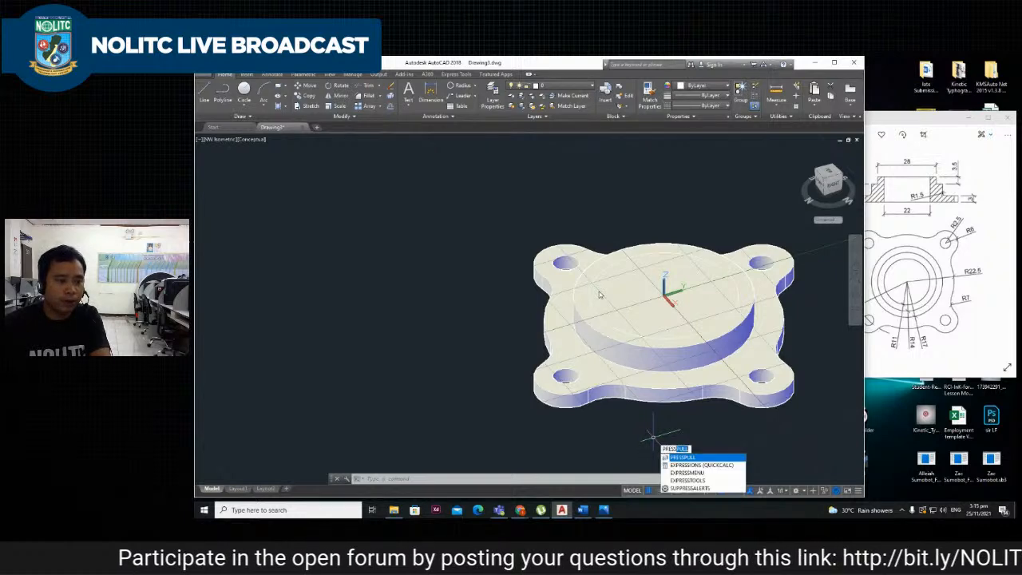
pyautogui.press('Return')
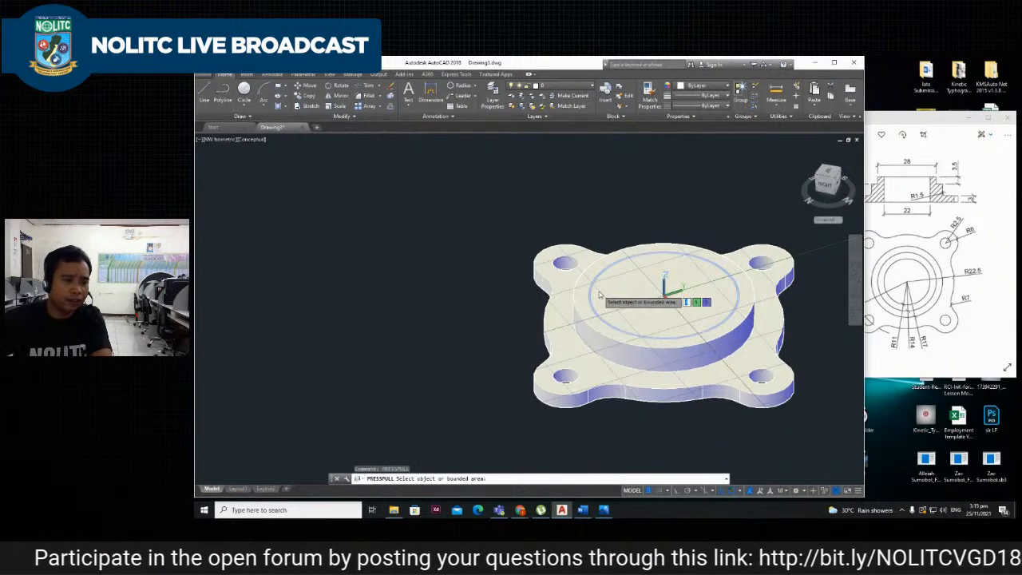
pyautogui.click(648, 314)
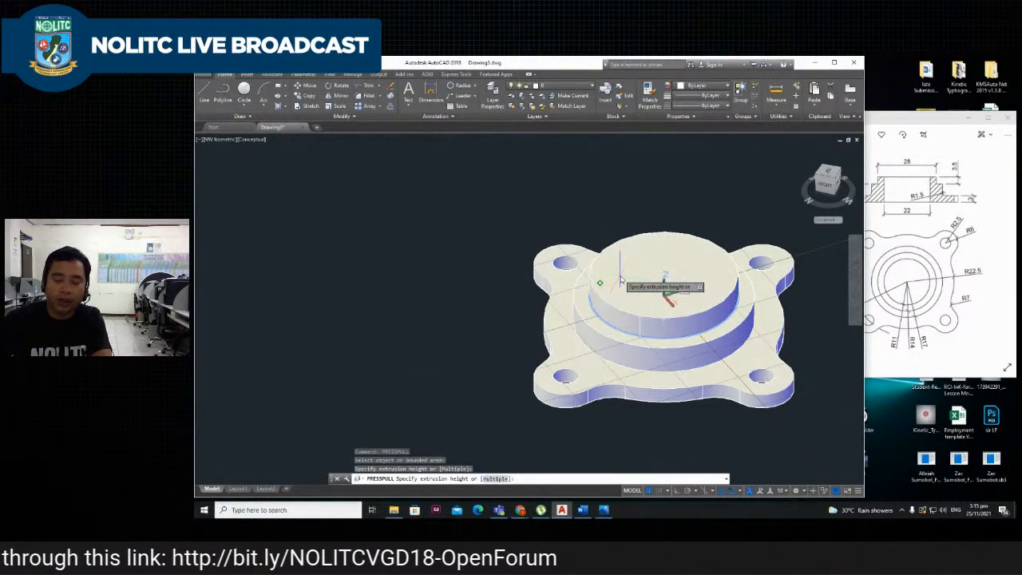
pyautogui.press('Return')
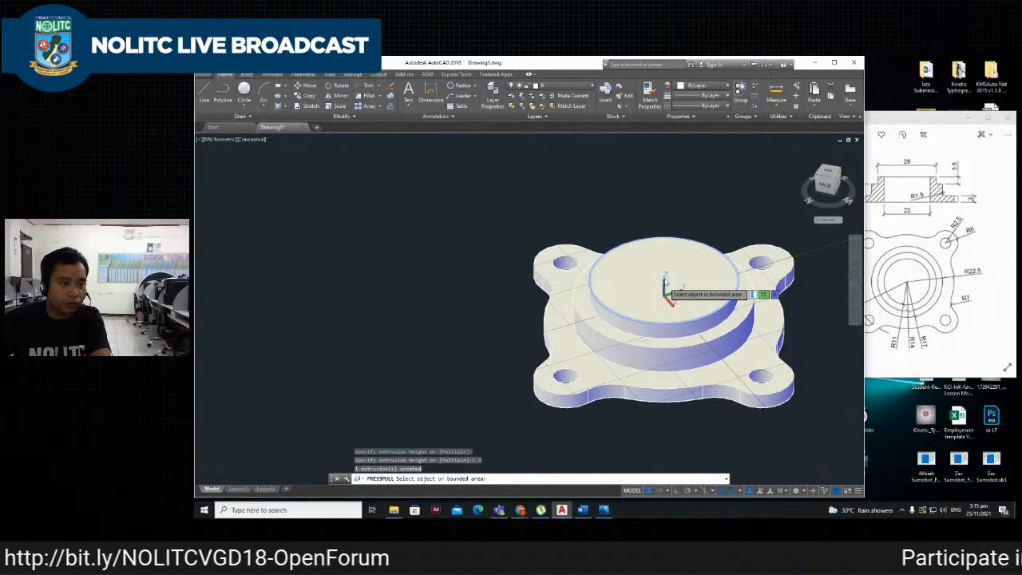
pyautogui.scroll(1, 669, 281)
pyautogui.scroll(-4, 644, 349)
pyautogui.scroll(3, 638, 300)
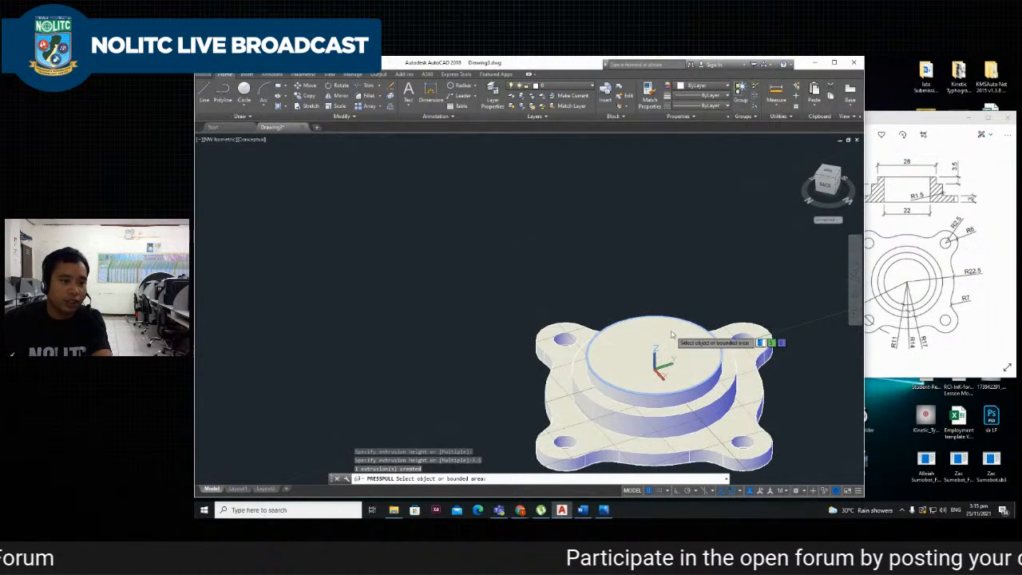
pyautogui.press('Return')
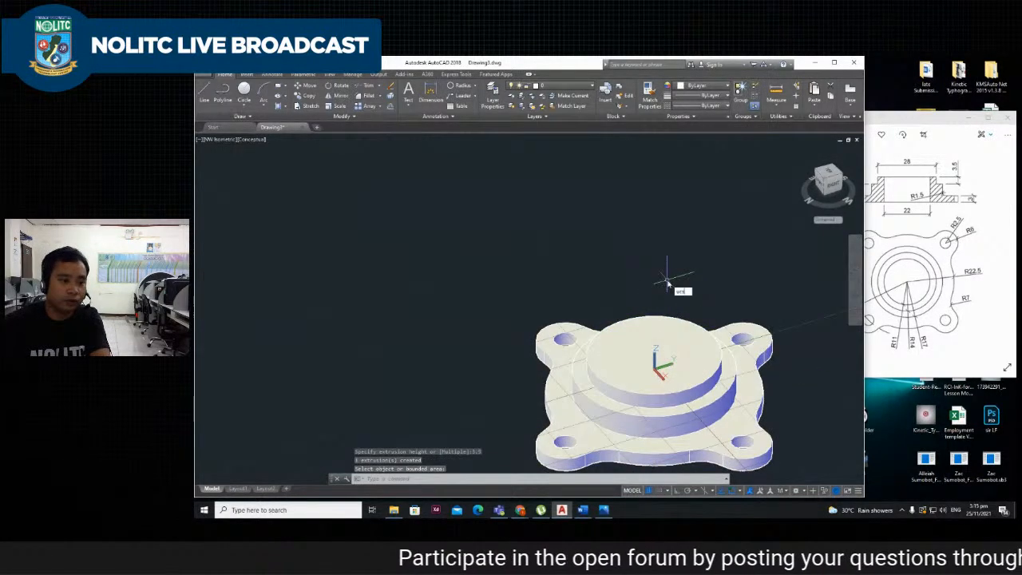
pyautogui.press('Return')
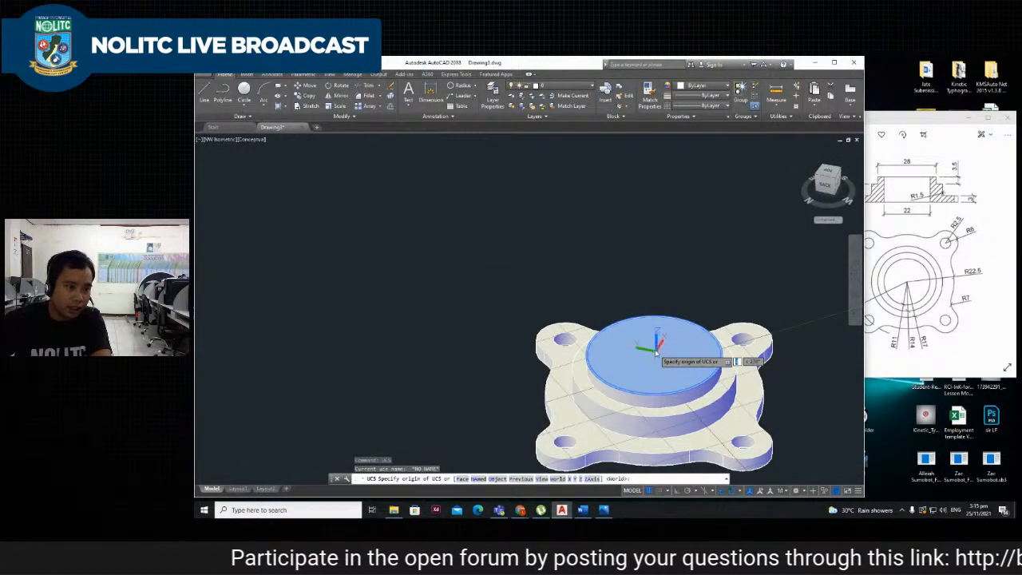
pyautogui.scroll(4, 656, 351)
pyautogui.scroll(-8, 630, 358)
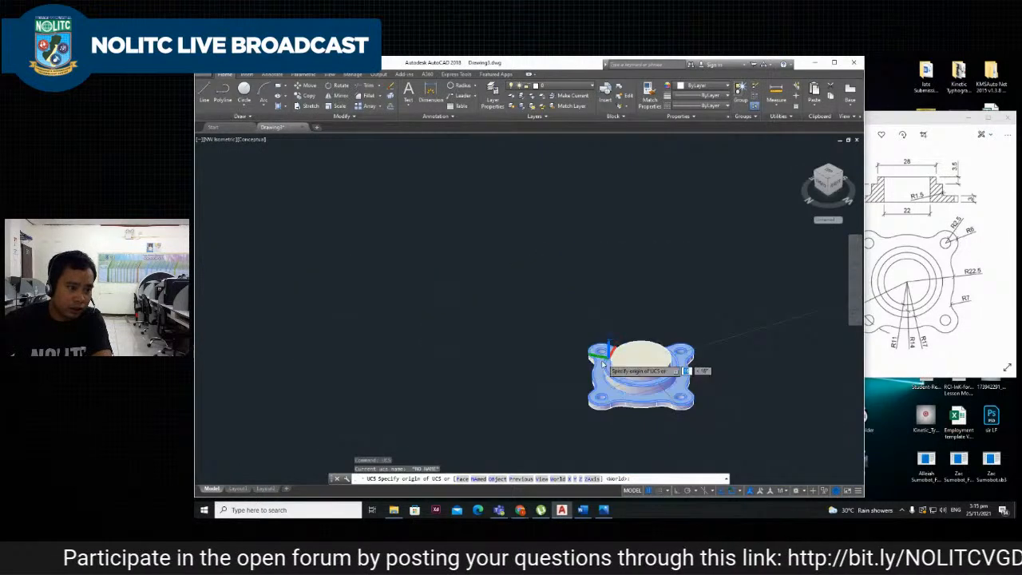
pyautogui.scroll(4, 654, 351)
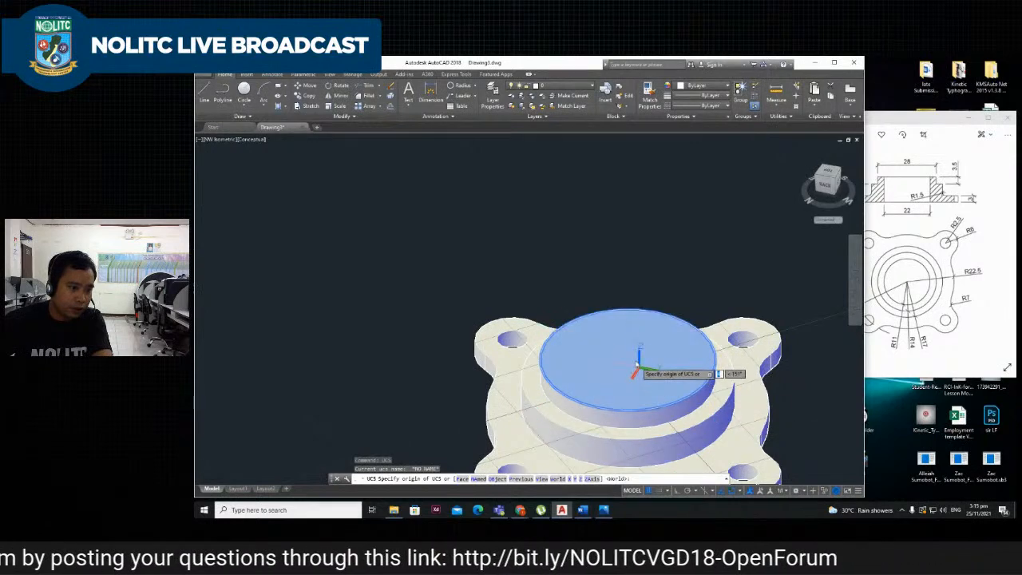
pyautogui.press('Escape')
pyautogui.press('Return')
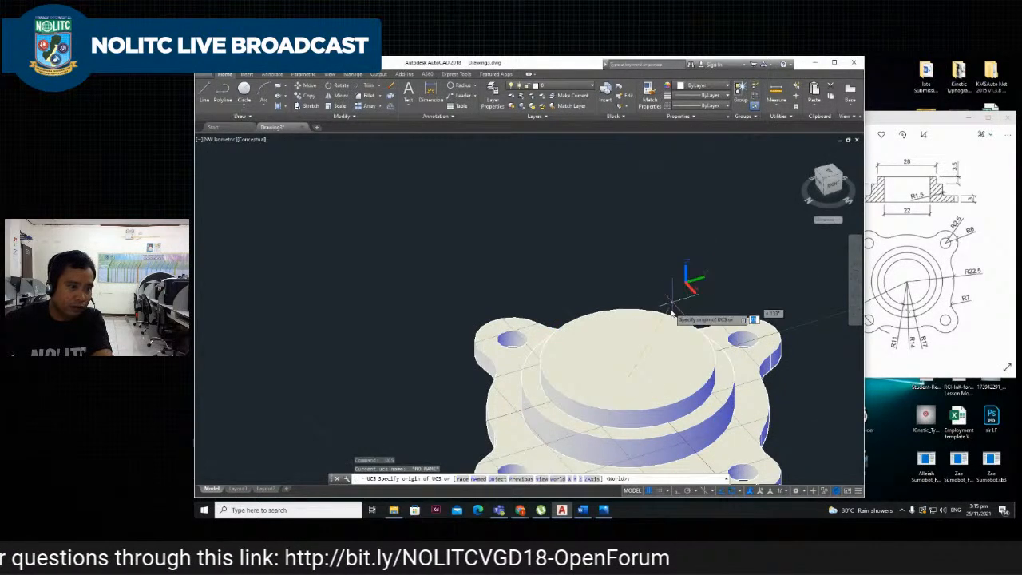
pyautogui.press('Escape')
pyautogui.click(670, 335)
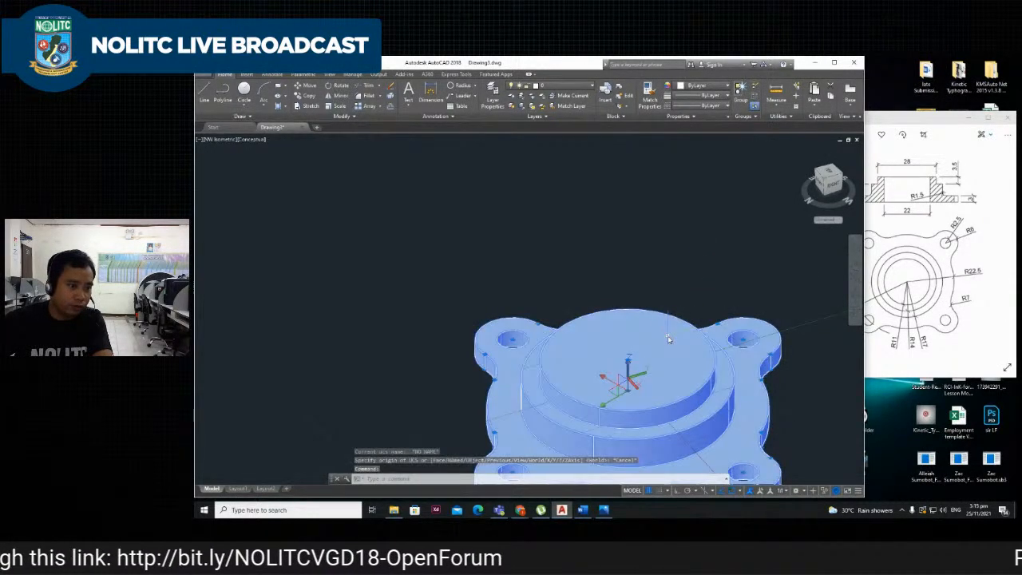
pyautogui.scroll(-4, 705, 334)
pyautogui.scroll(3, 702, 322)
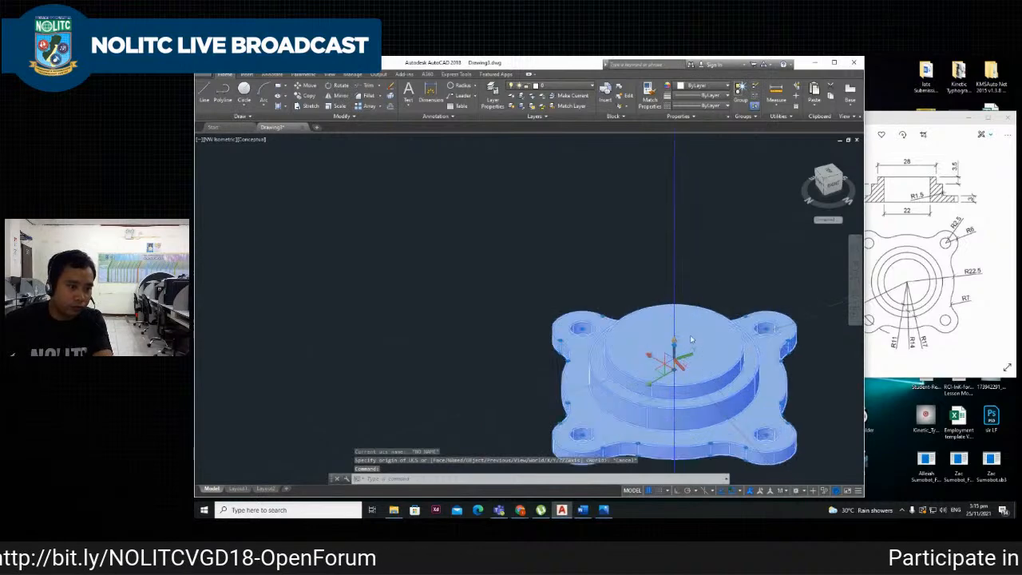
pyautogui.click(722, 290)
pyautogui.press('Escape')
pyautogui.scroll(3, 718, 291)
pyautogui.press('Escape')
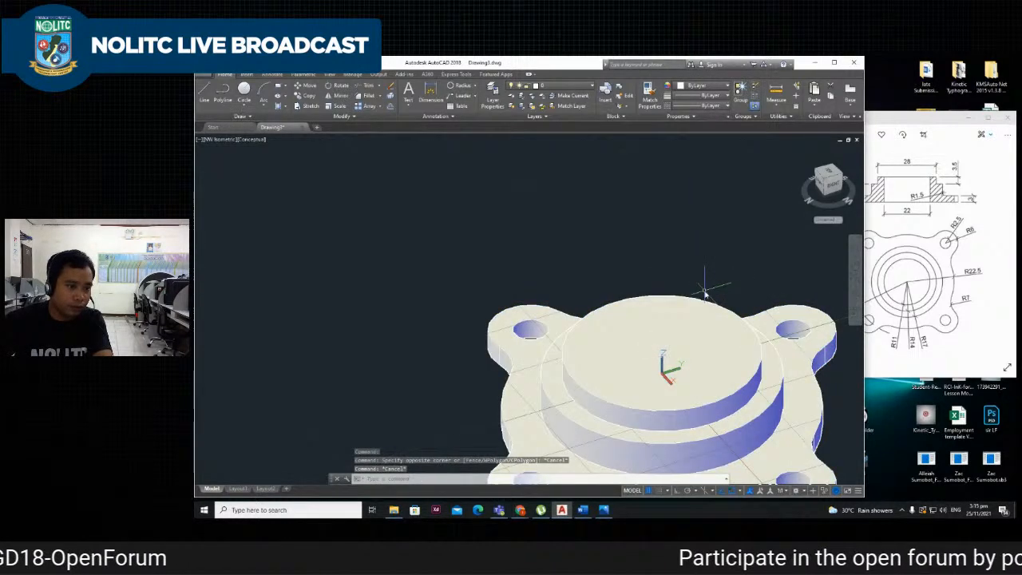
pyautogui.scroll(-5, 703, 290)
pyautogui.scroll(5, 702, 292)
pyautogui.scroll(1, 673, 395)
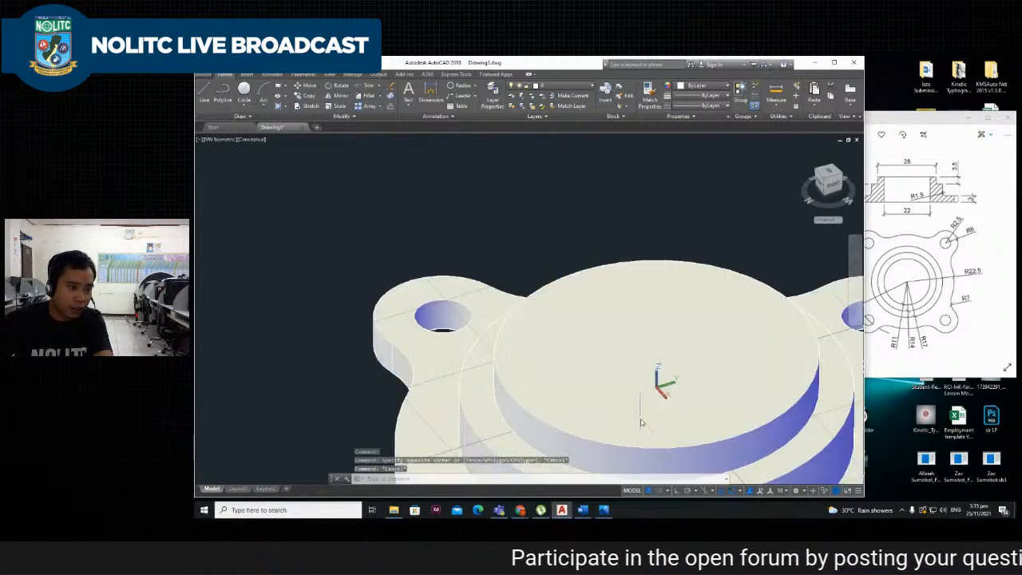
pyautogui.scroll(-5, 663, 401)
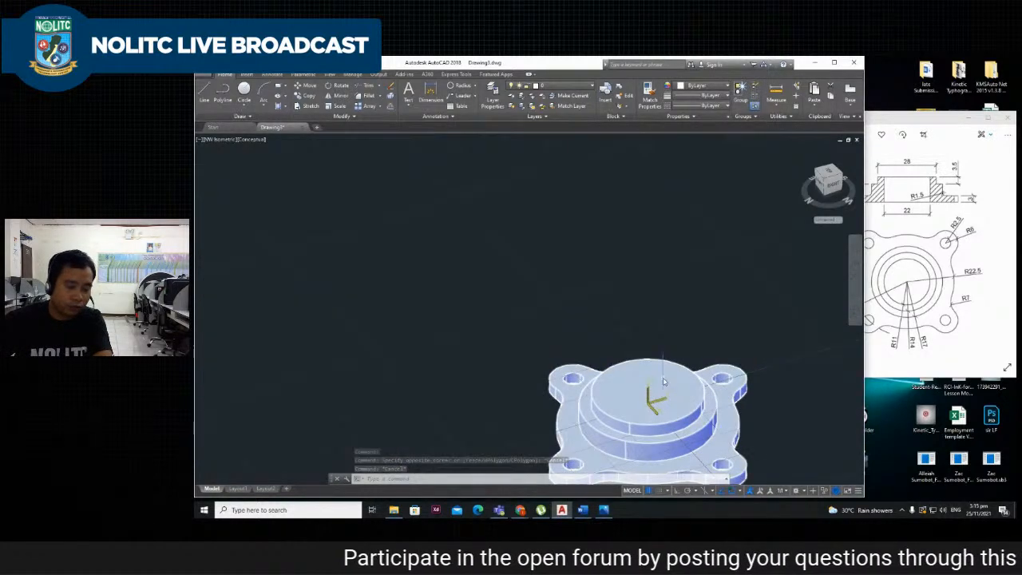
# Relocate the UCS origin to the centre of the upper step's top face, keeping the XY plane on that face.
pyautogui.write('ucs')
pyautogui.press('Return')
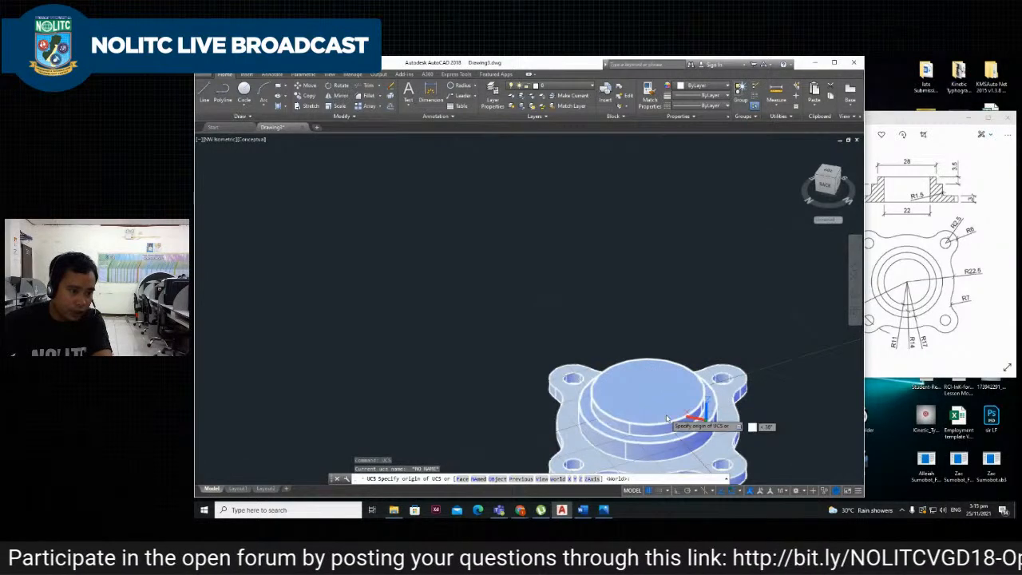
pyautogui.scroll(5, 658, 403)
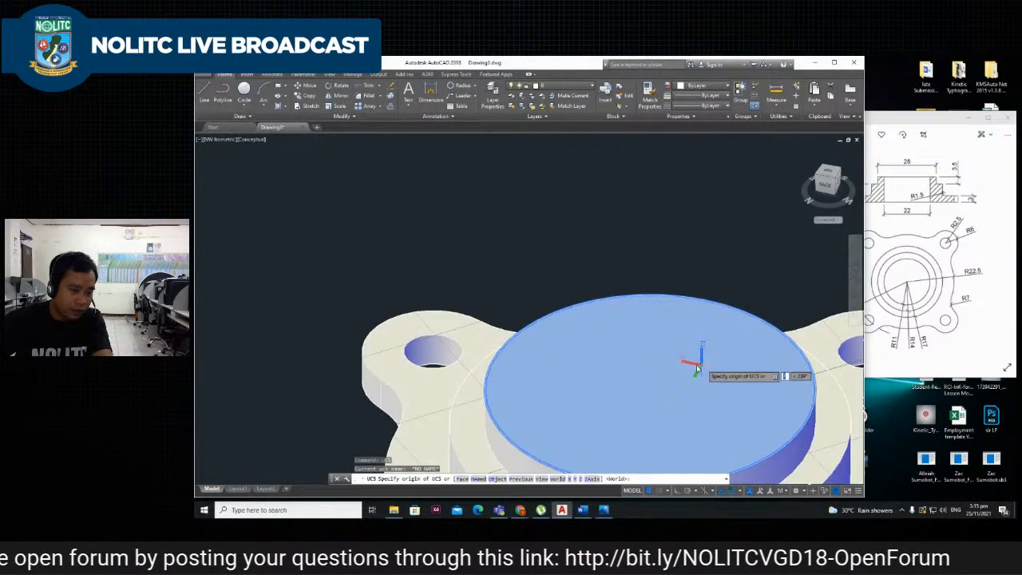
pyautogui.click(653, 389)
pyautogui.press('Return')
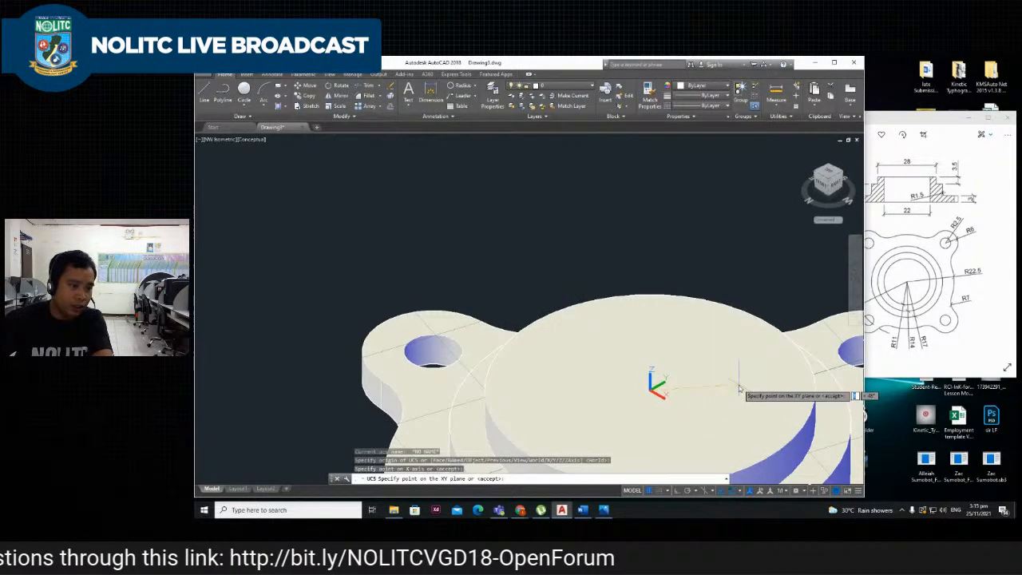
pyautogui.scroll(-3, 738, 347)
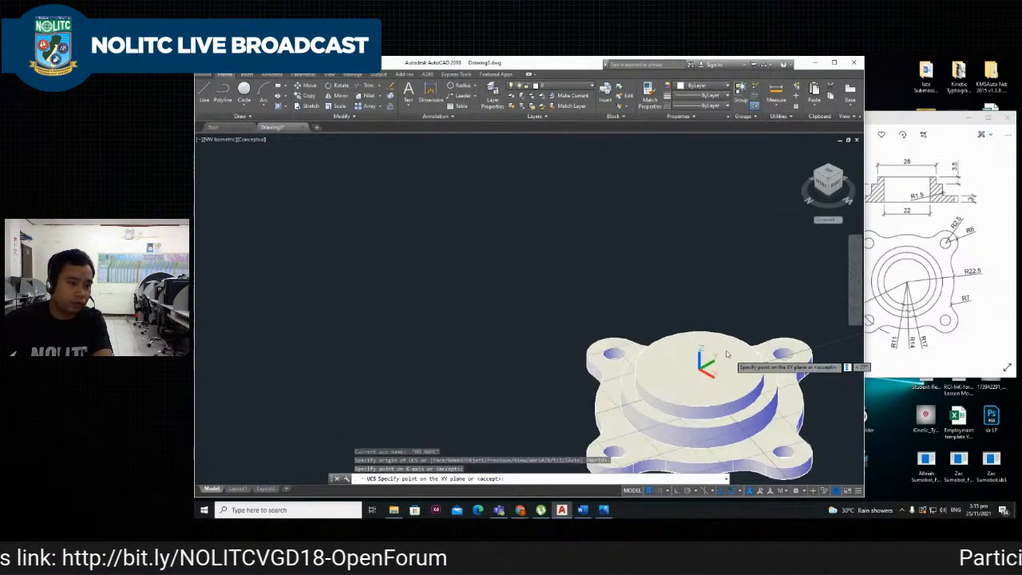
pyautogui.press('Return')
pyautogui.scroll(3, 719, 336)
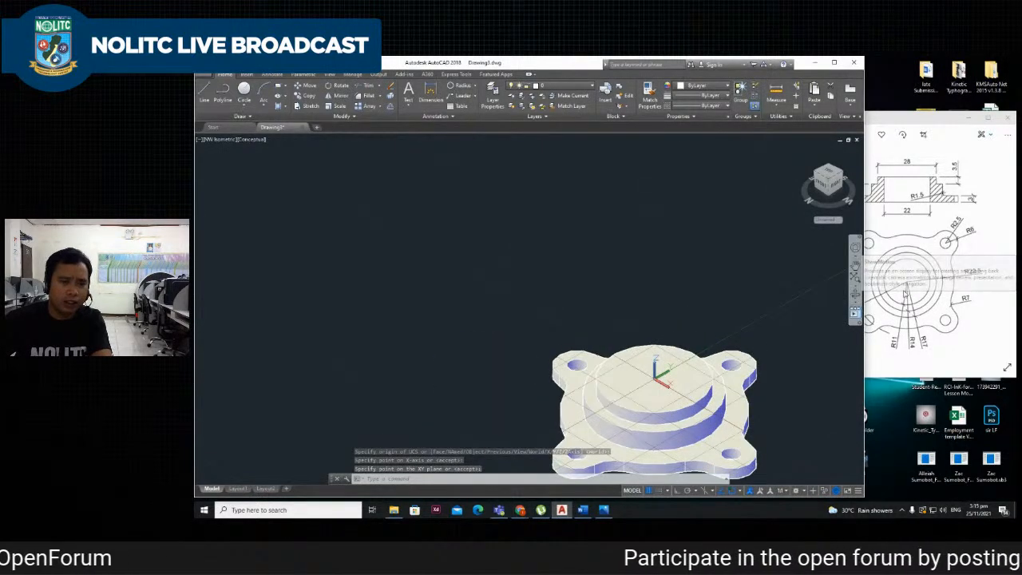
# Check the bore radius in the reference drawing and draw a radius 11 circle centred on the UCS origin on the upper step's top face.
pyautogui.click(918, 296)
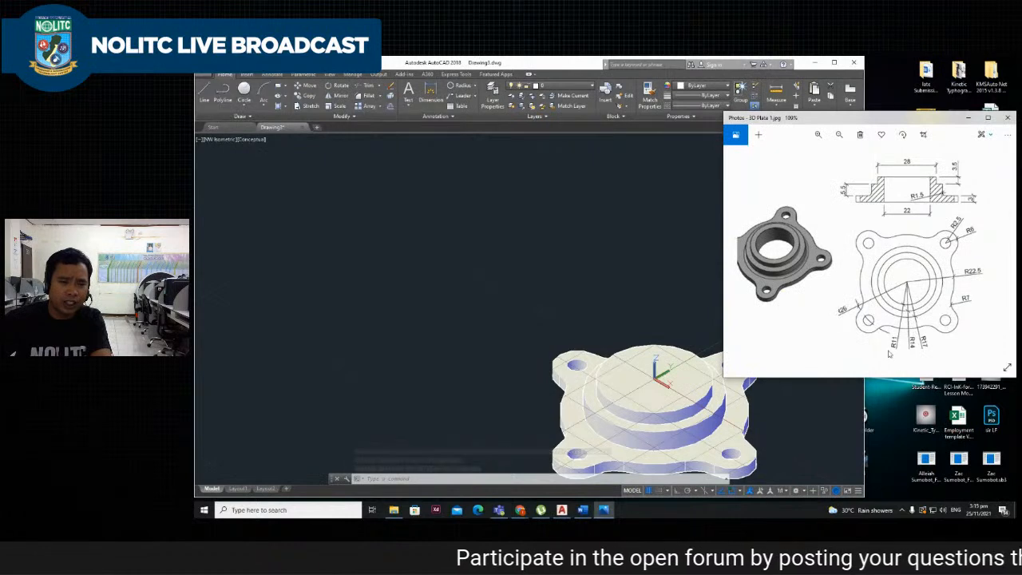
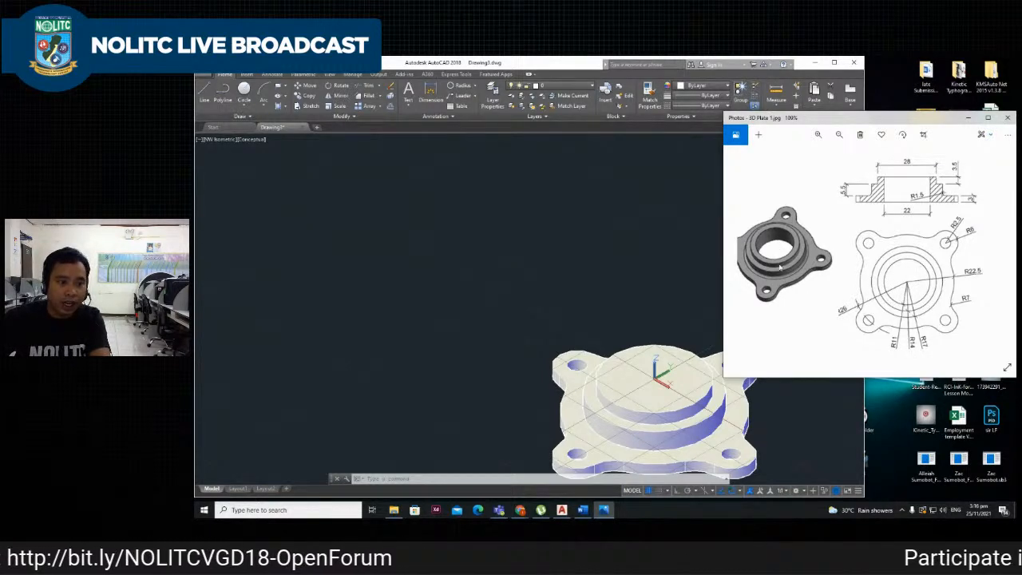
pyautogui.scroll(-1, 786, 259)
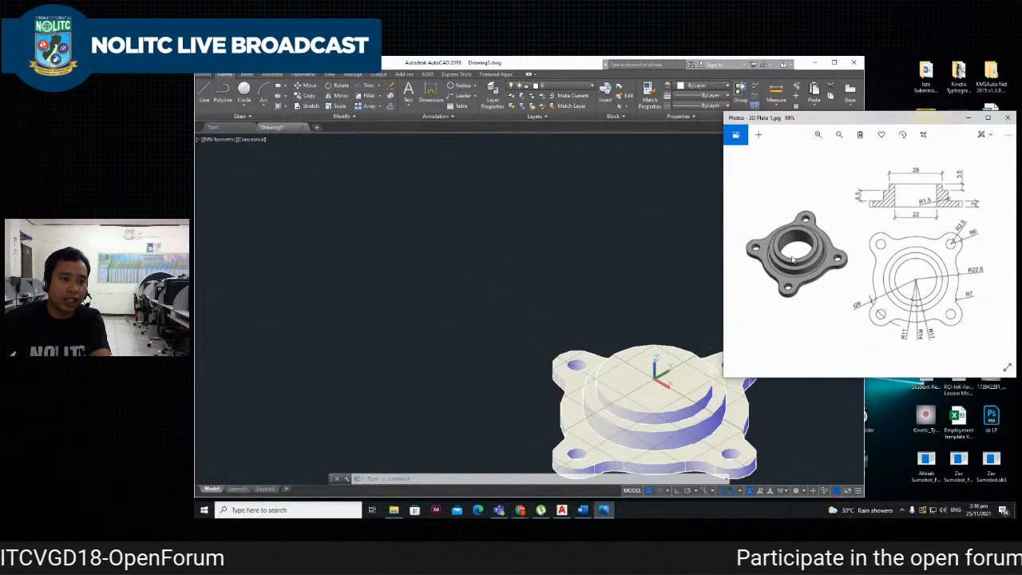
pyautogui.click(695, 314)
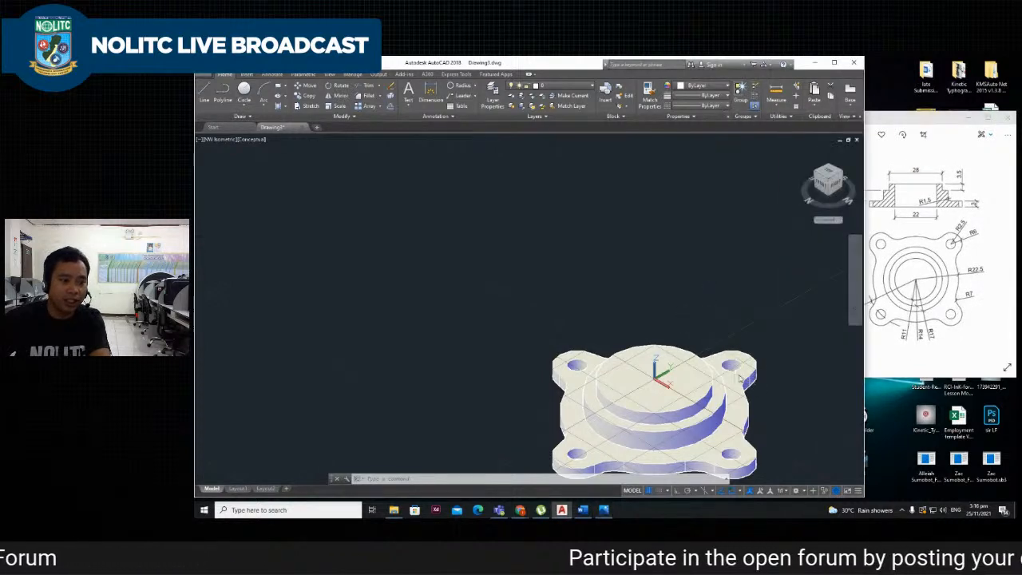
pyautogui.press('Return')
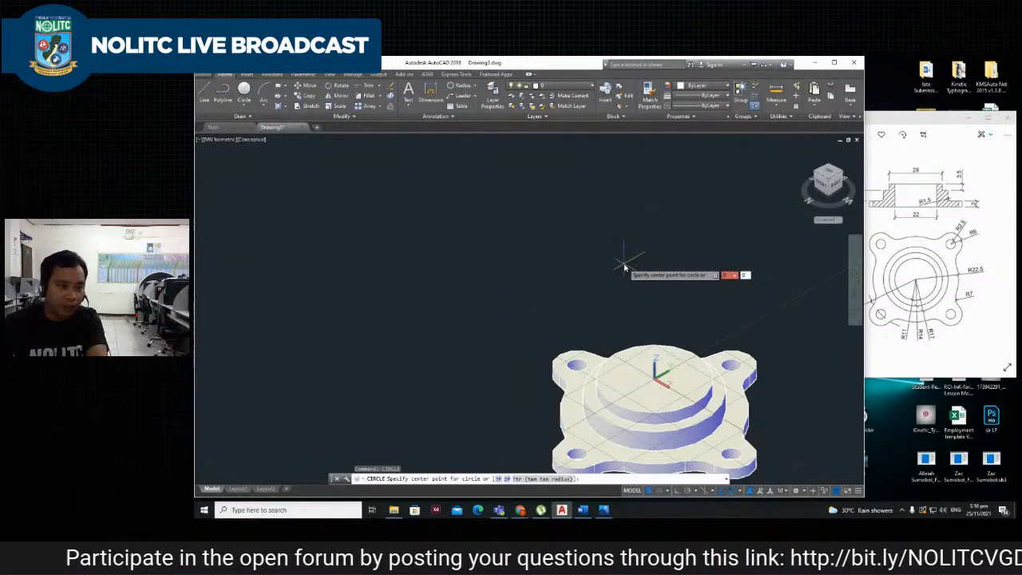
pyautogui.write('0,0')
pyautogui.press('Return')
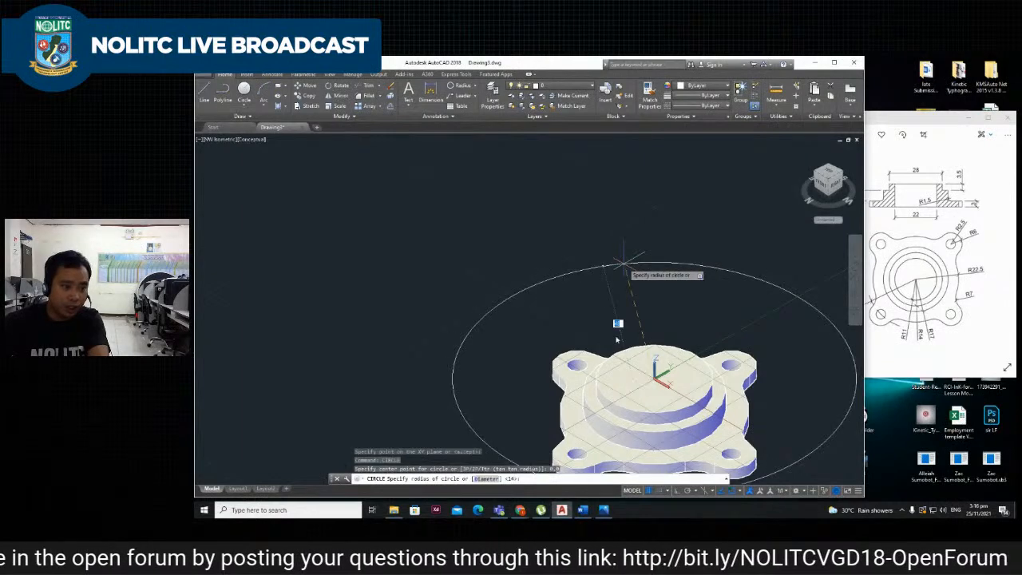
pyautogui.scroll(5, 679, 375)
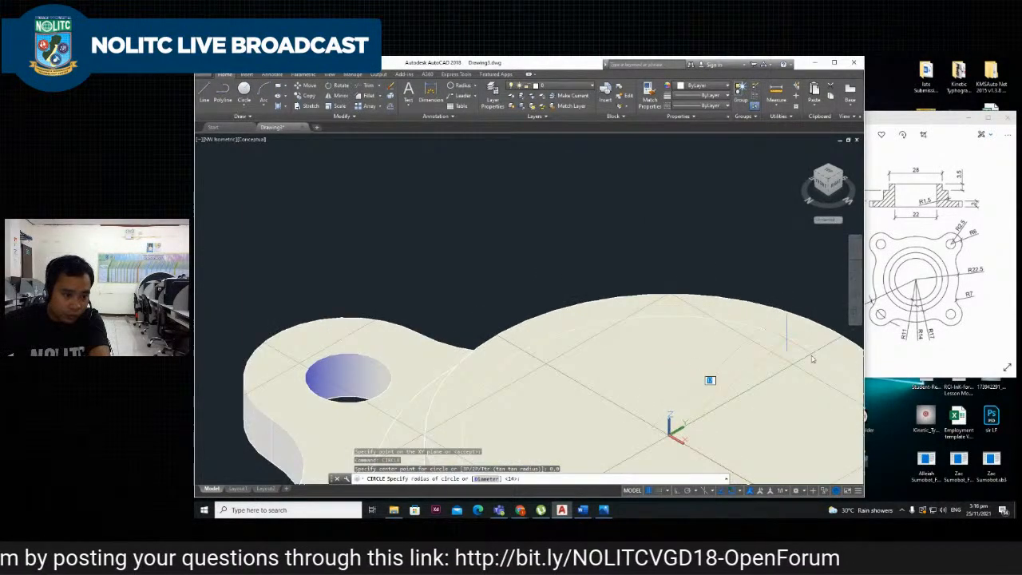
pyautogui.scroll(4, 667, 432)
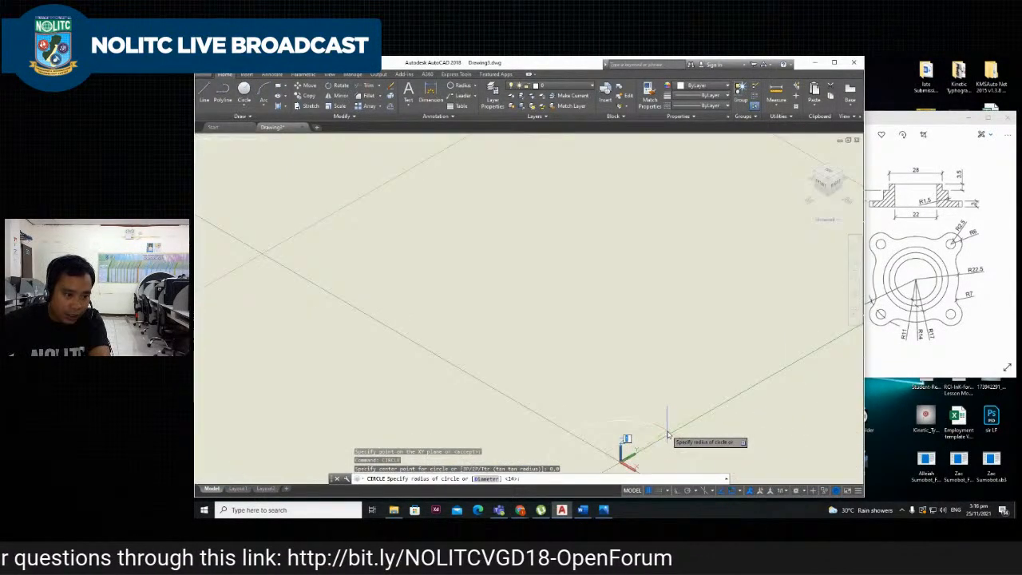
pyautogui.scroll(-5, 662, 429)
pyautogui.scroll(5, 657, 431)
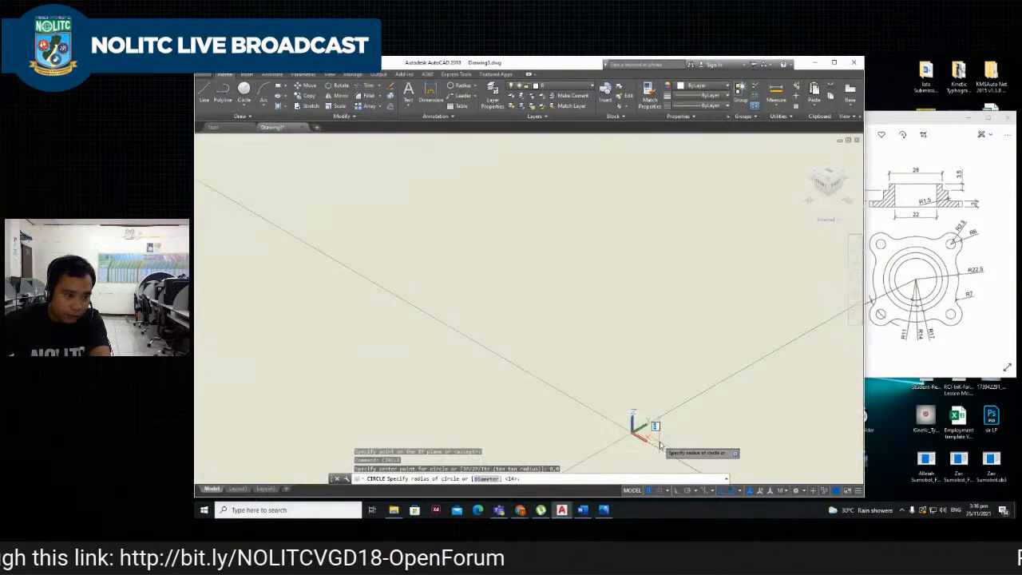
pyautogui.scroll(-8, 660, 444)
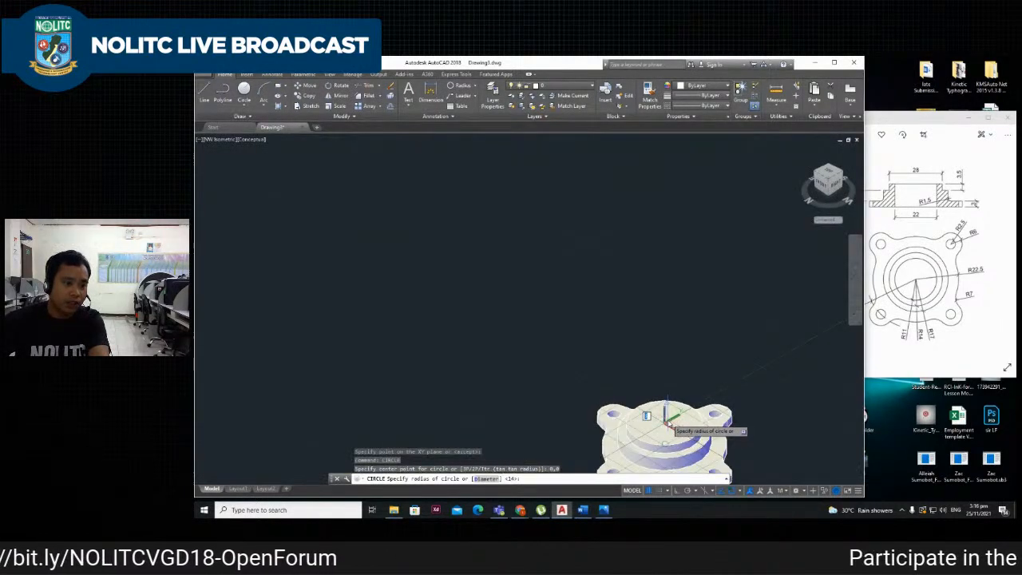
pyautogui.scroll(4, 673, 403)
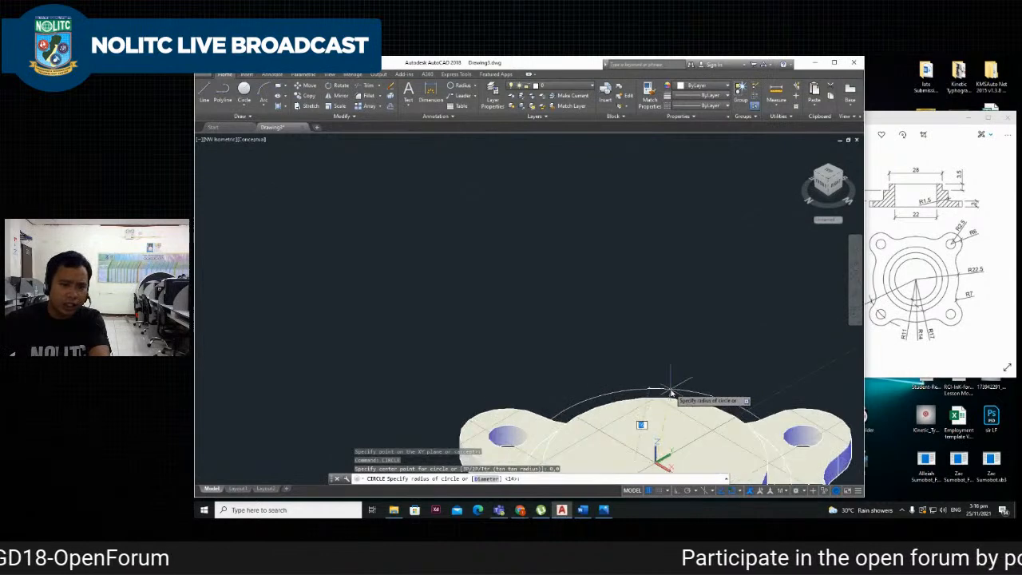
pyautogui.scroll(-2, 671, 391)
pyautogui.press('Return')
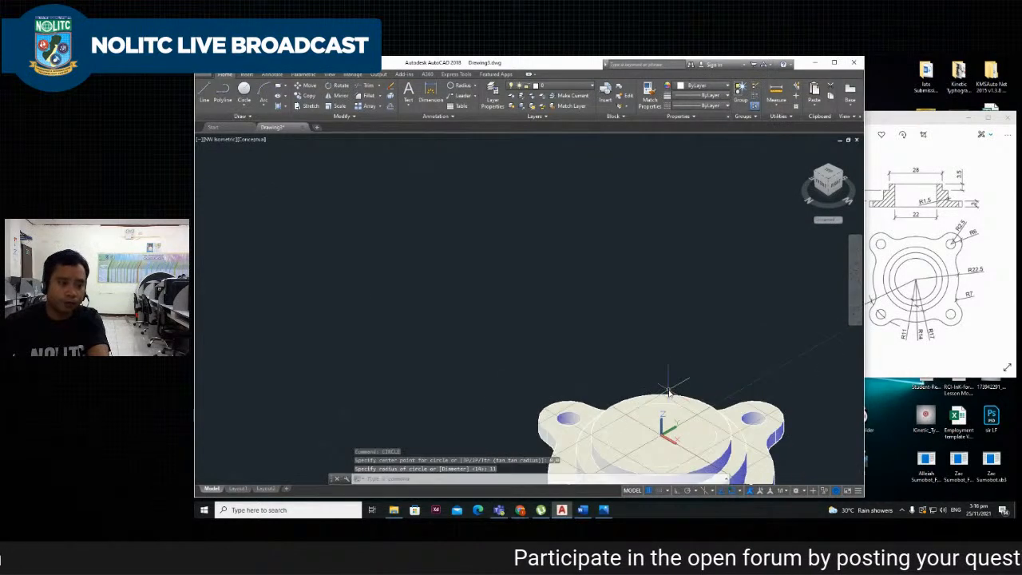
# Try to push the radius 11 circle down through the plate with Presspull, and undo the result.
pyautogui.scroll(2, 684, 439)
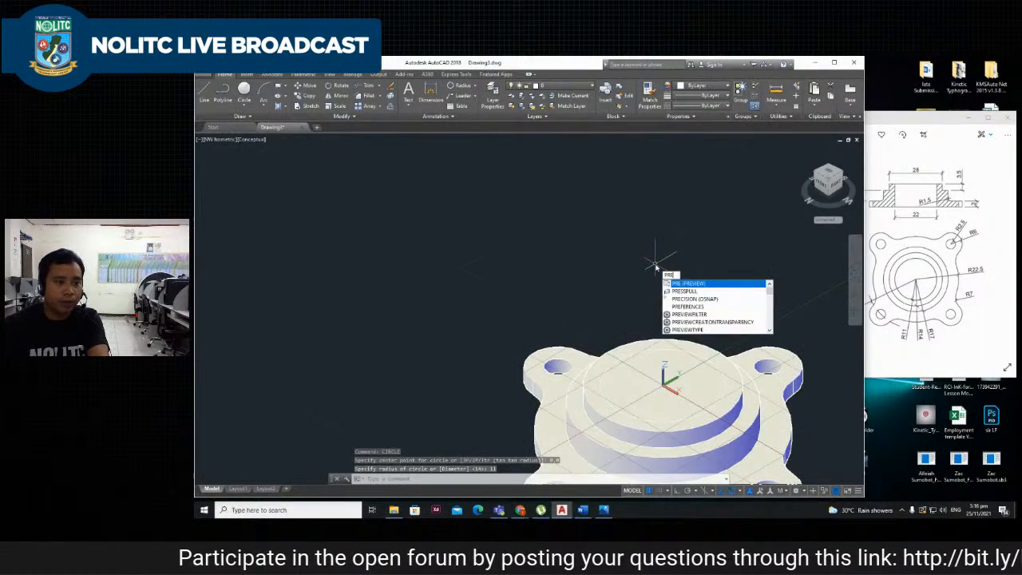
pyautogui.press('Down')
pyautogui.press('Return')
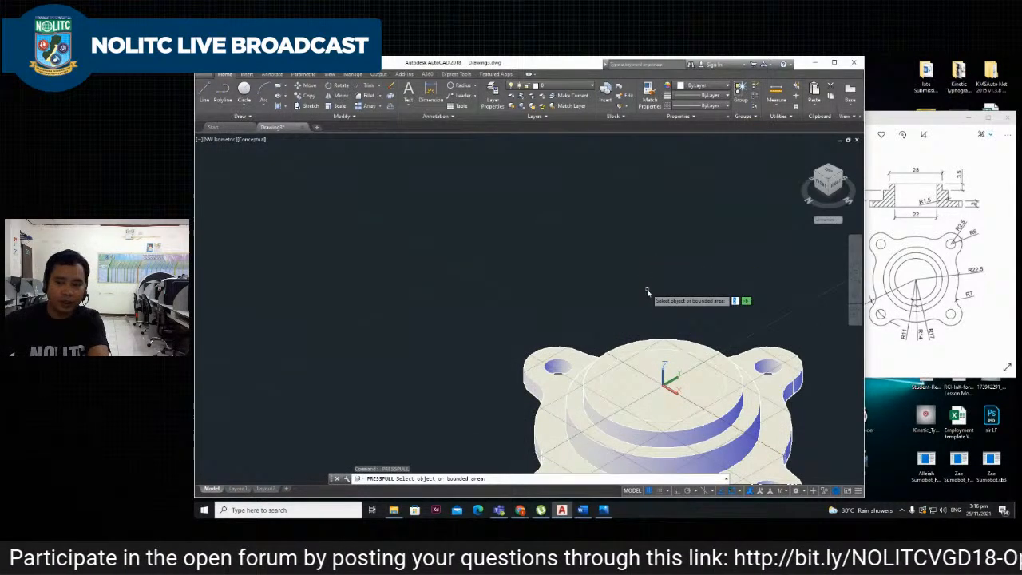
pyautogui.click(721, 401)
pyautogui.scroll(-2, 702, 395)
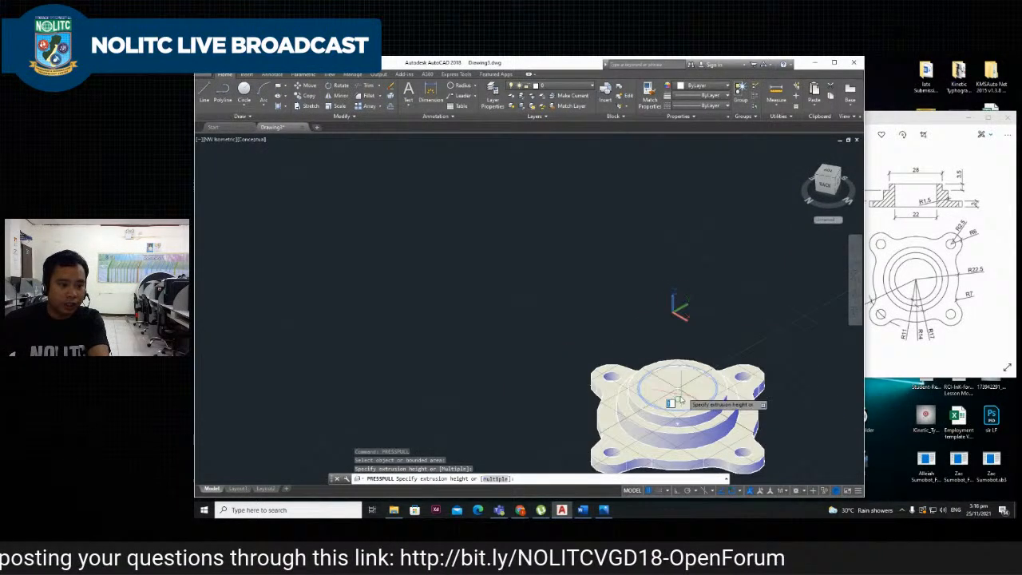
pyautogui.scroll(-2, 673, 452)
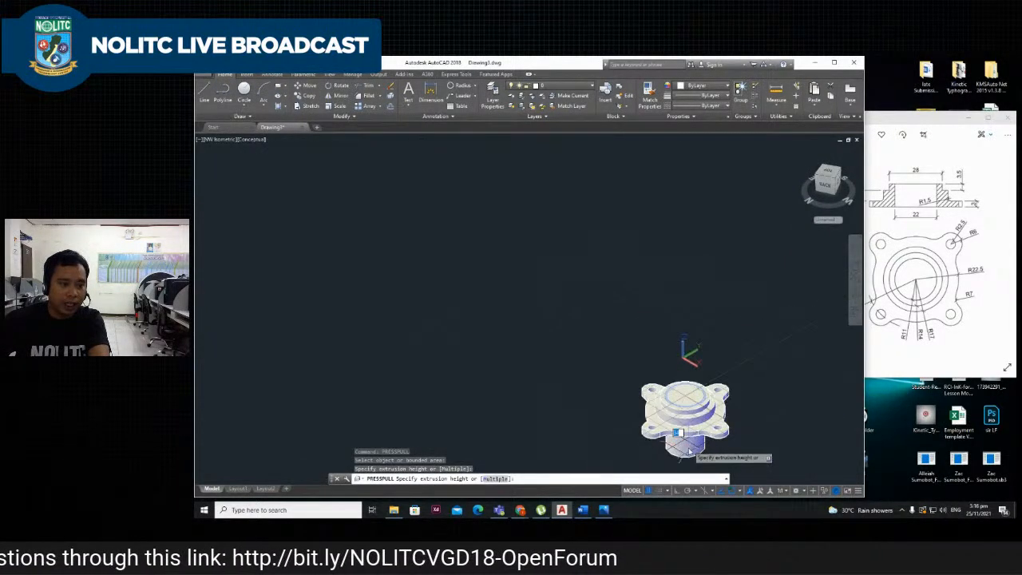
pyautogui.click(689, 454)
pyautogui.scroll(3, 690, 459)
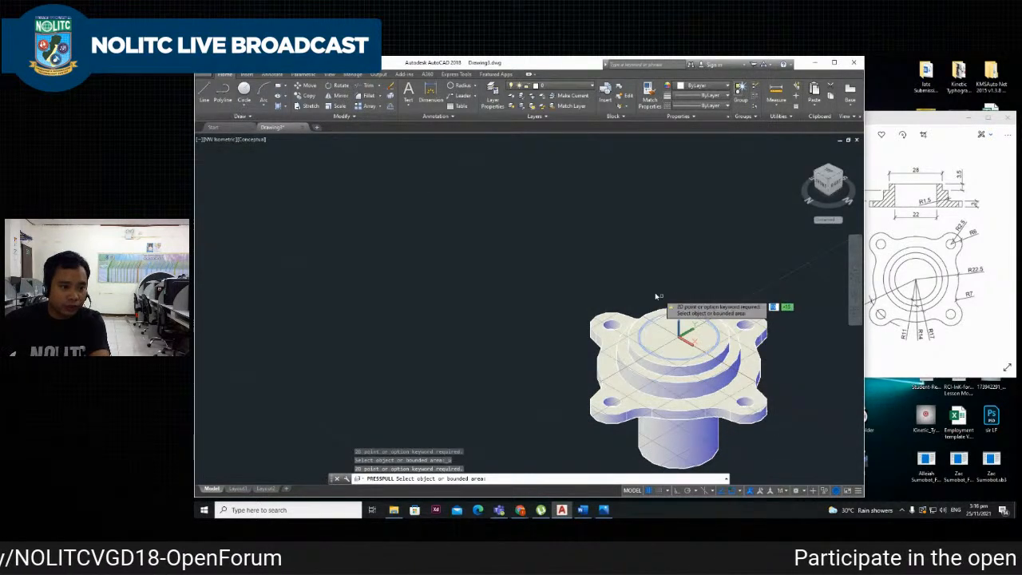
pyautogui.press('Return')
pyautogui.hotkey('ctrl', 'z')
# Cut the central bore by pushing the area inside the radius 11 circle down through the whole plate with Presspull.
pyautogui.scroll(-6, 687, 320)
pyautogui.scroll(5, 680, 336)
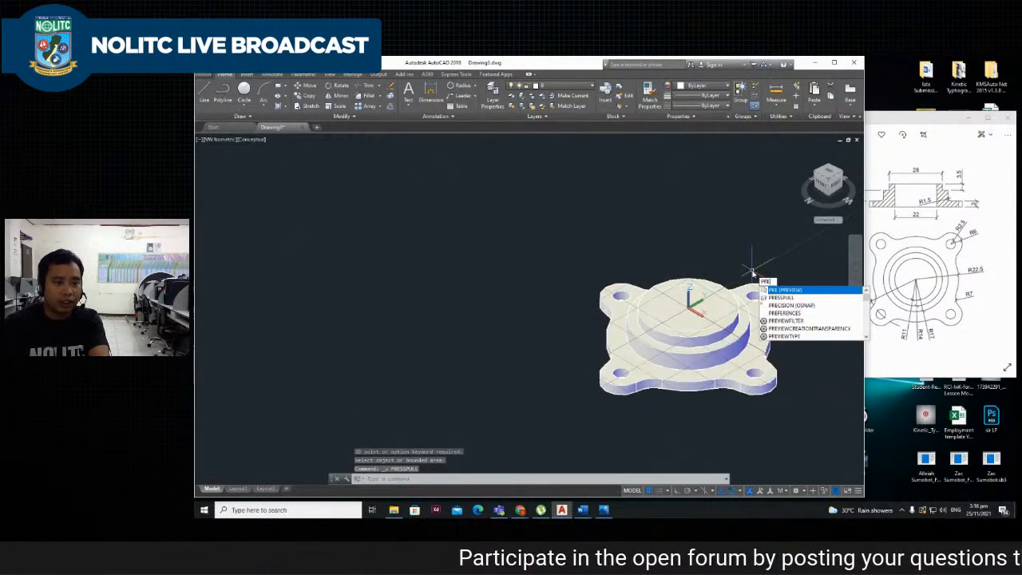
pyautogui.press('Down')
pyautogui.press('Return')
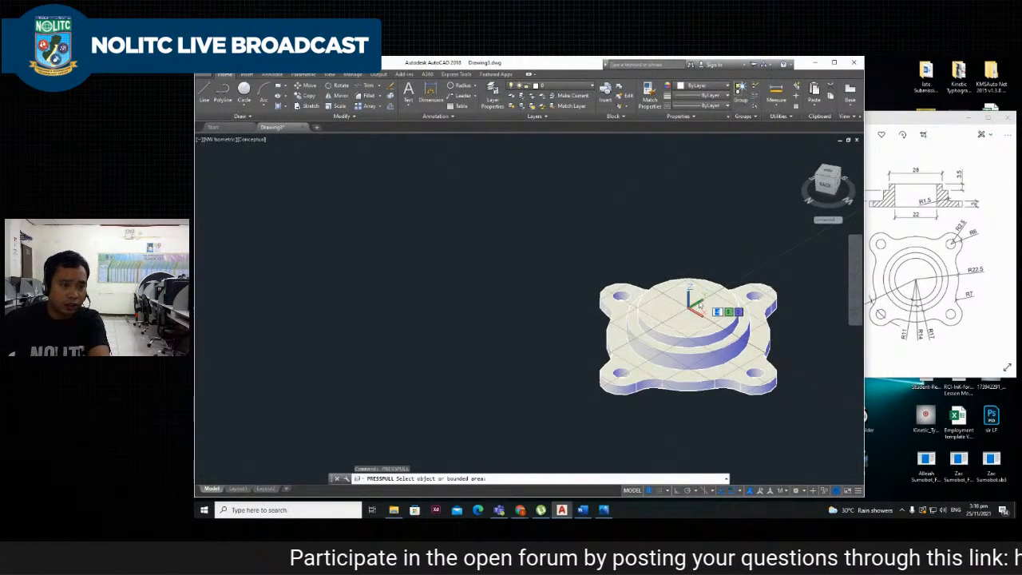
pyautogui.click(671, 306)
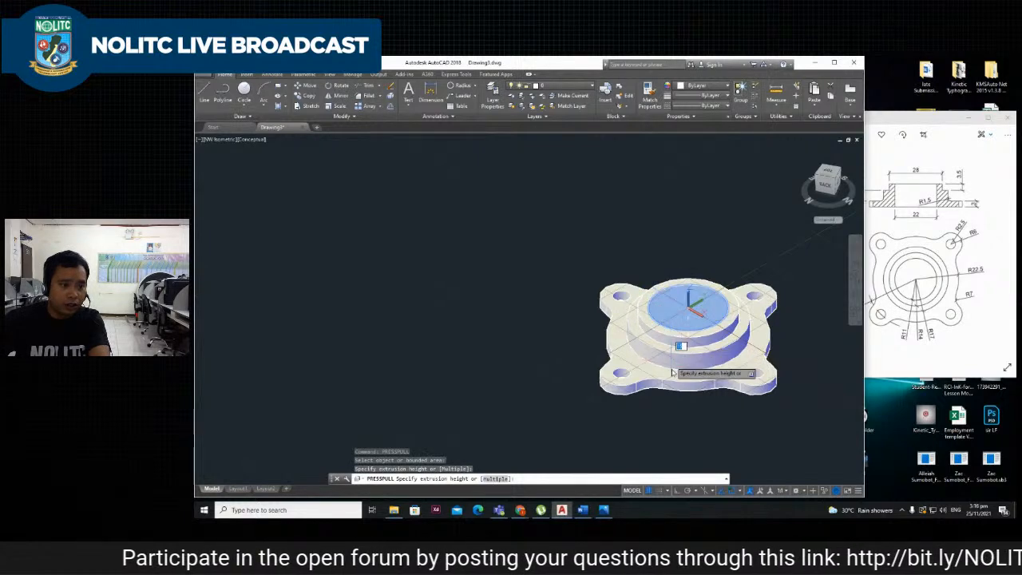
pyautogui.click(671, 397)
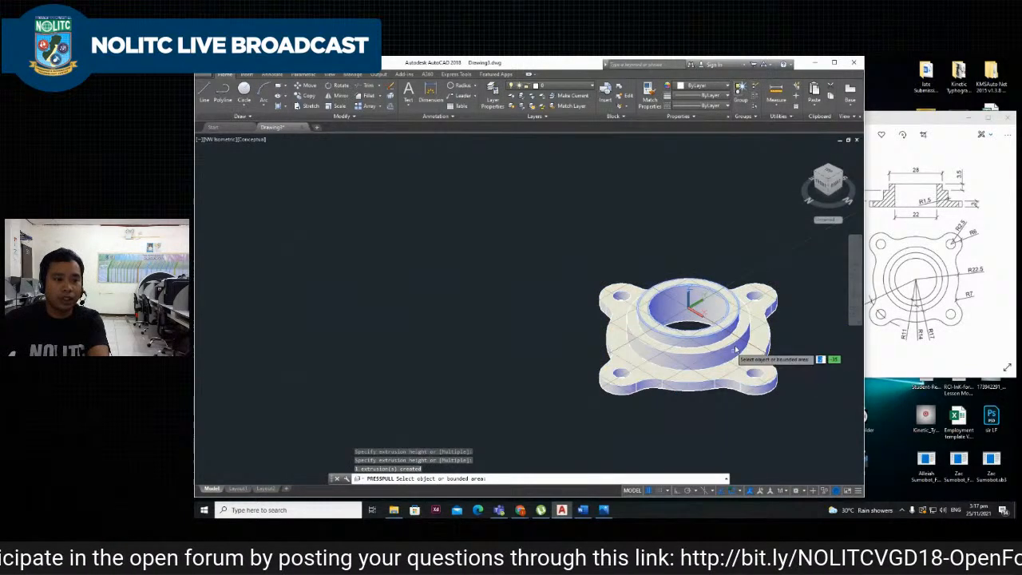
pyautogui.scroll(3, 706, 287)
pyautogui.scroll(-4, 691, 228)
pyautogui.scroll(3, 678, 251)
pyautogui.scroll(-2, 678, 257)
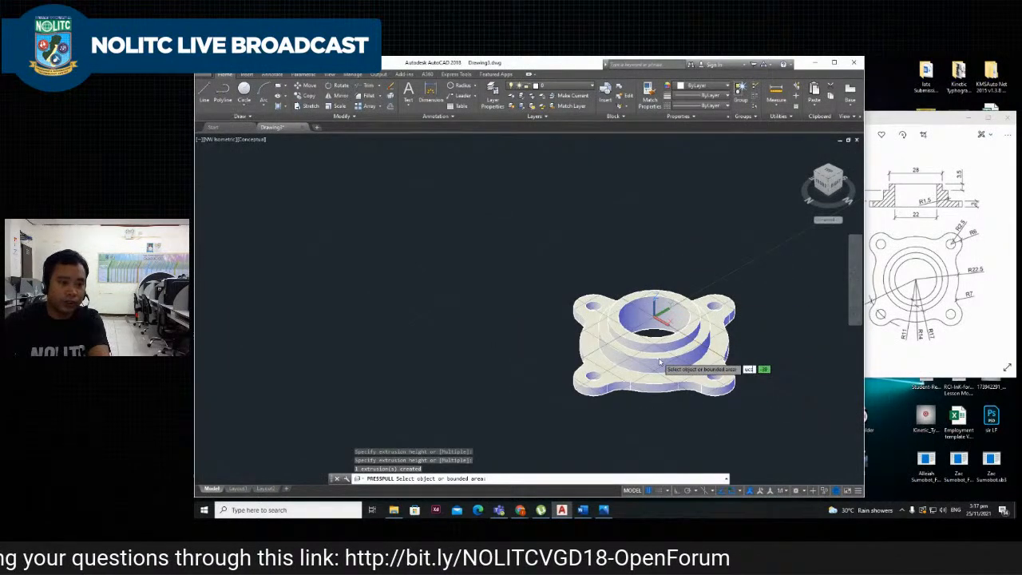
pyautogui.press('Return')
# Relocate the UCS origin to the centre of the front-left corner lug's bottom arc, accepting the default axis directions.
pyautogui.write('ucs')
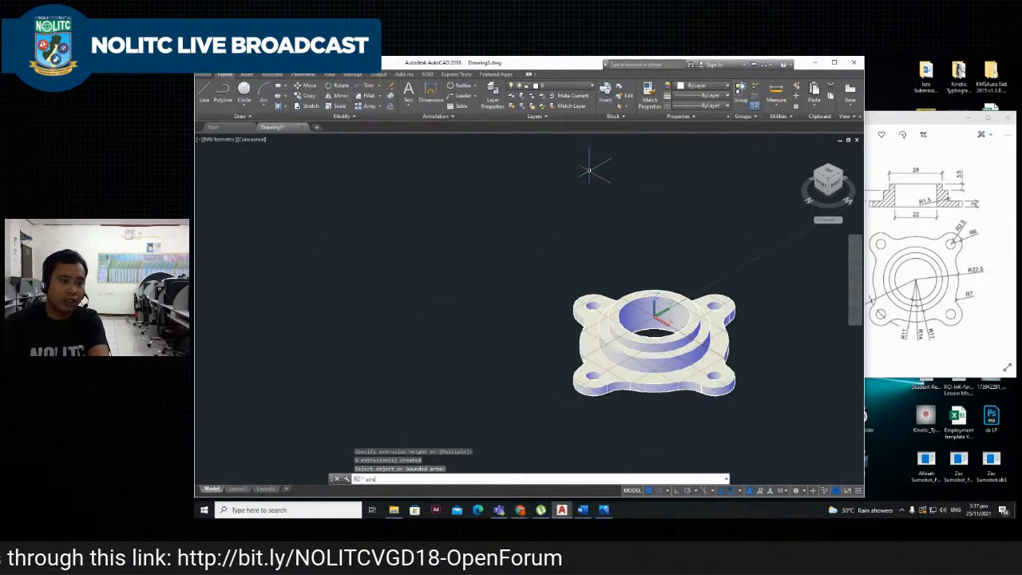
pyautogui.press('Return')
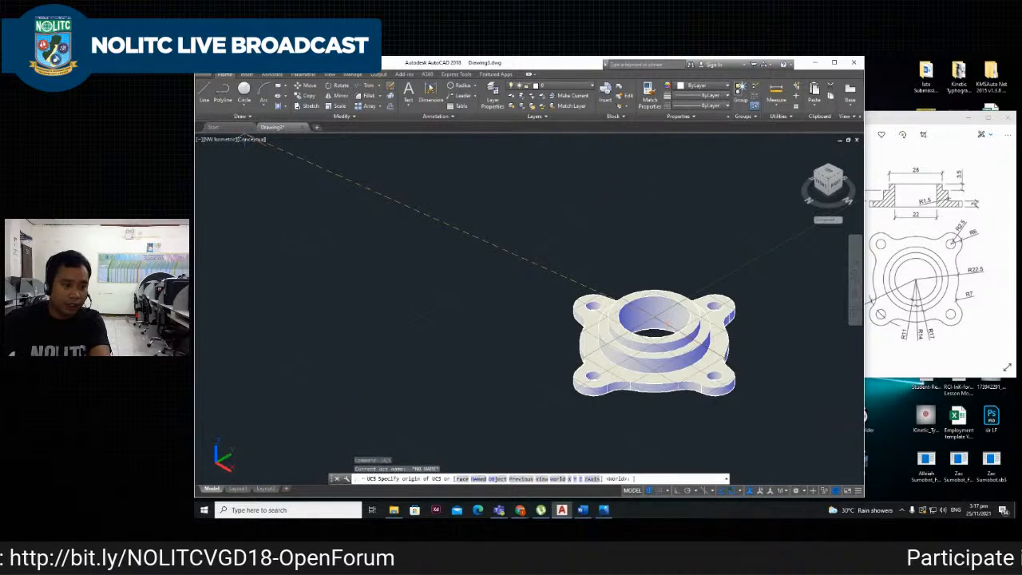
pyautogui.click(594, 397)
pyautogui.scroll(3, 591, 377)
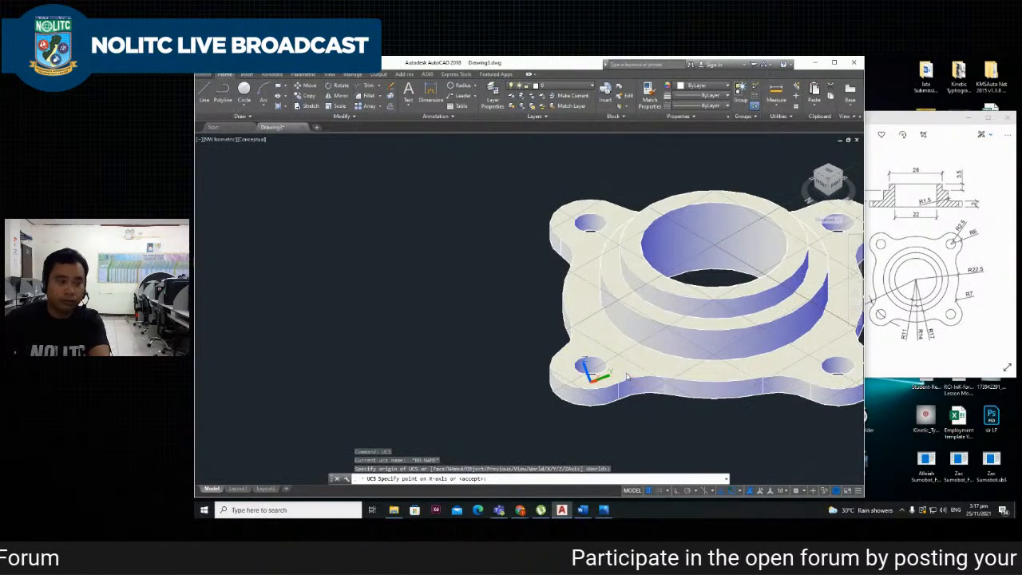
pyautogui.press('Return')
pyautogui.scroll(-4, 633, 363)
pyautogui.scroll(3, 721, 408)
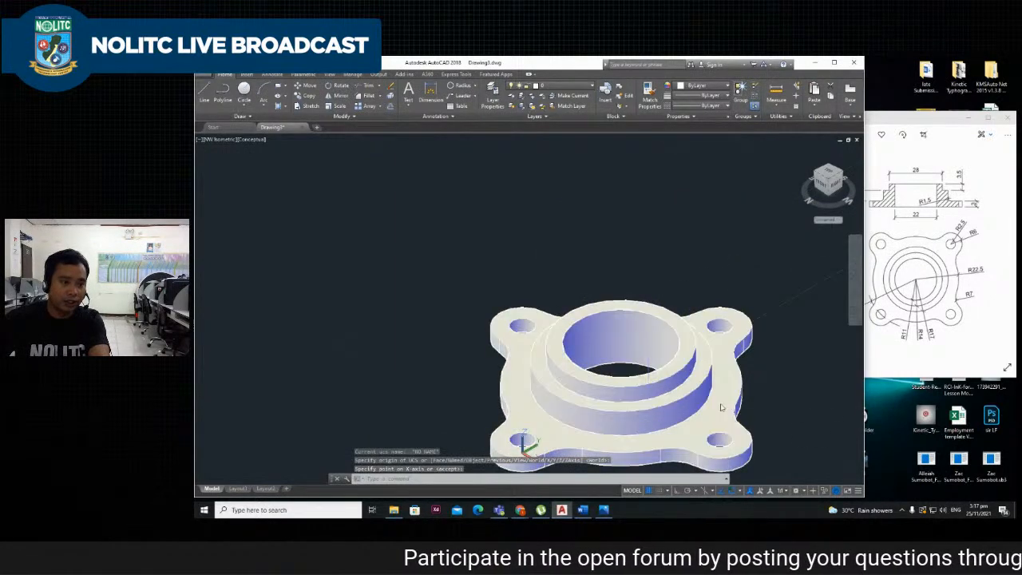
pyautogui.scroll(-2, 721, 408)
pyautogui.scroll(3, 532, 433)
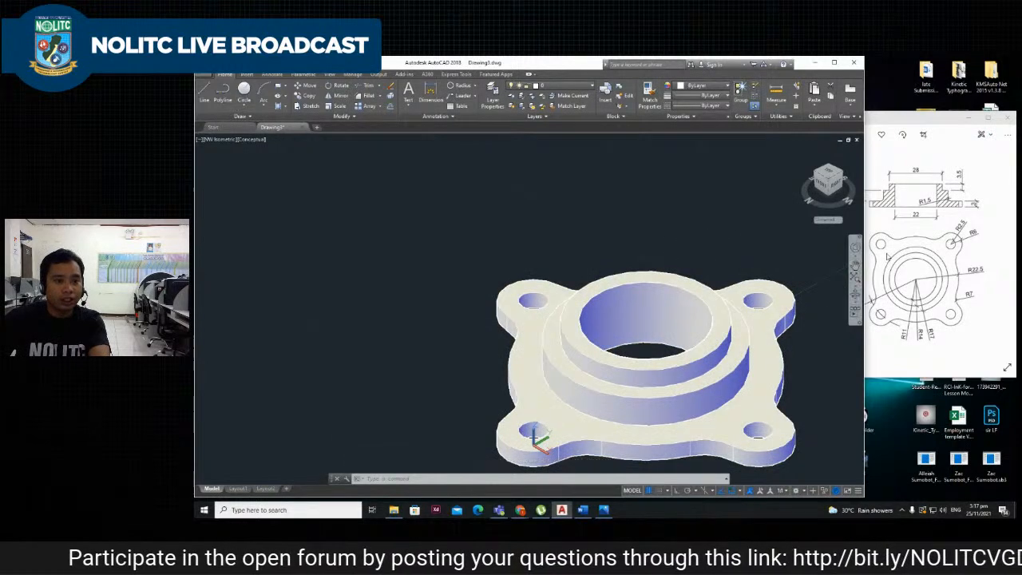
# Check the fillet radius at the base of the boss in the section view of the reference drawing.
pyautogui.click(926, 233)
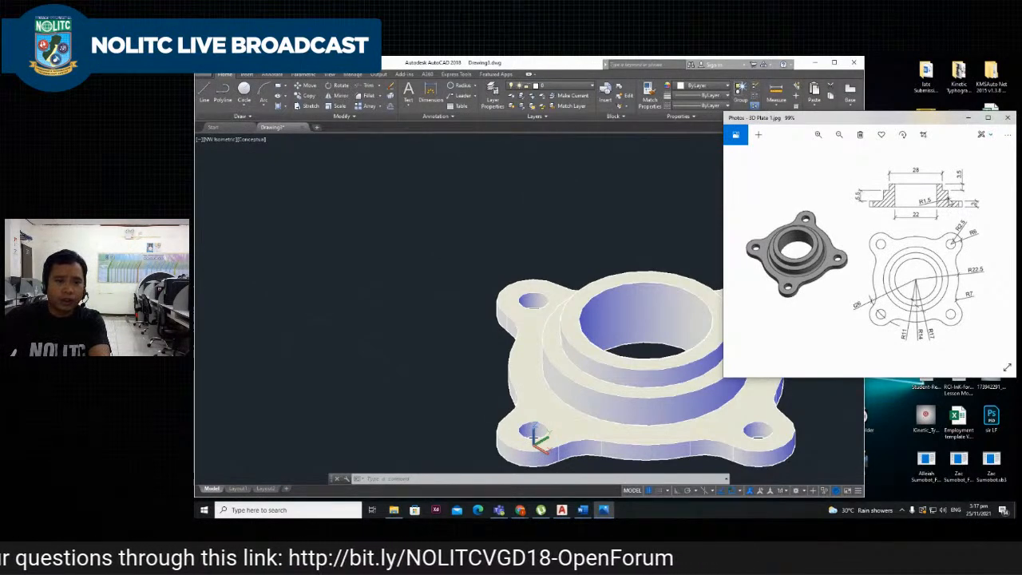
pyautogui.scroll(3, 945, 194)
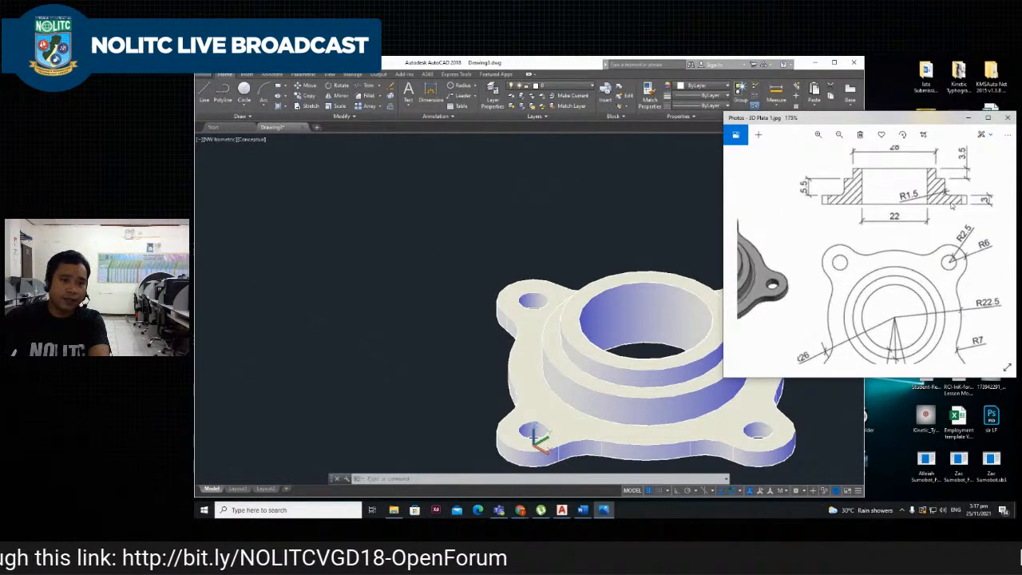
pyautogui.scroll(-4, 946, 193)
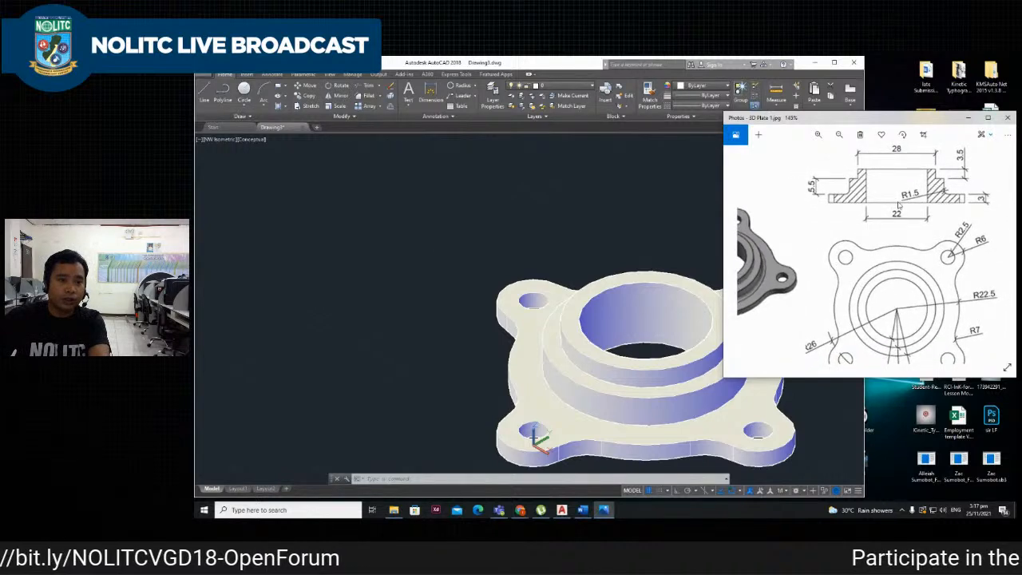
pyautogui.scroll(-1, 926, 209)
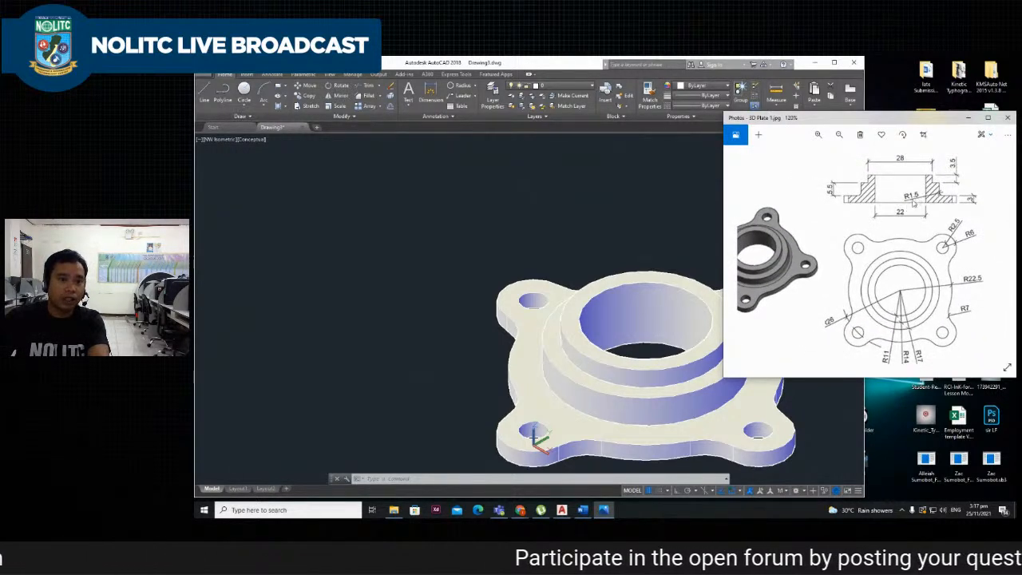
pyautogui.click(605, 248)
pyautogui.scroll(-5, 605, 240)
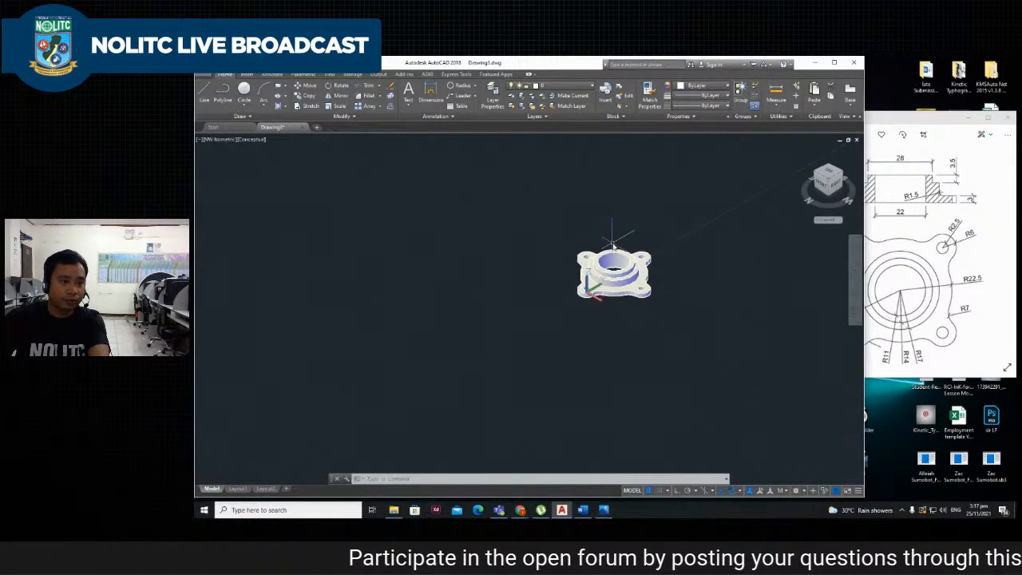
pyautogui.scroll(6, 606, 251)
pyautogui.scroll(3, 614, 432)
pyautogui.scroll(-4, 614, 433)
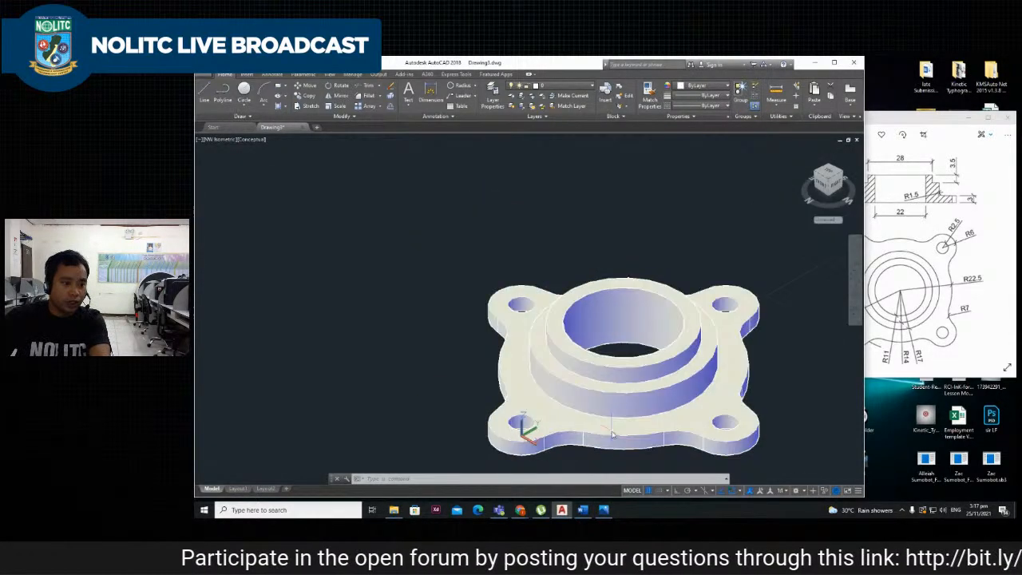
# Start the Fillet command and set its radius to 1.5.
pyautogui.write('fi')
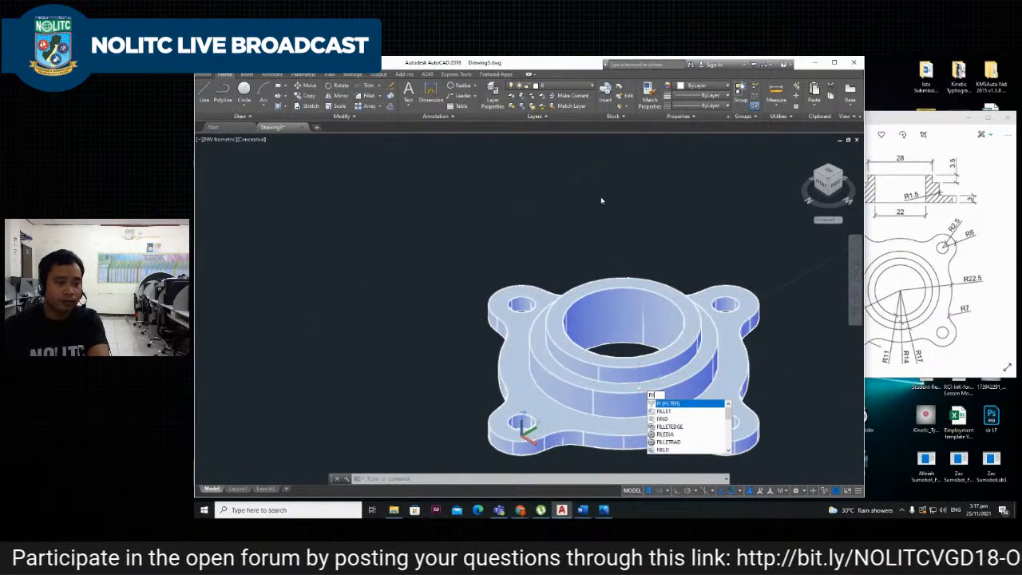
pyautogui.write('l')
pyautogui.press('Return')
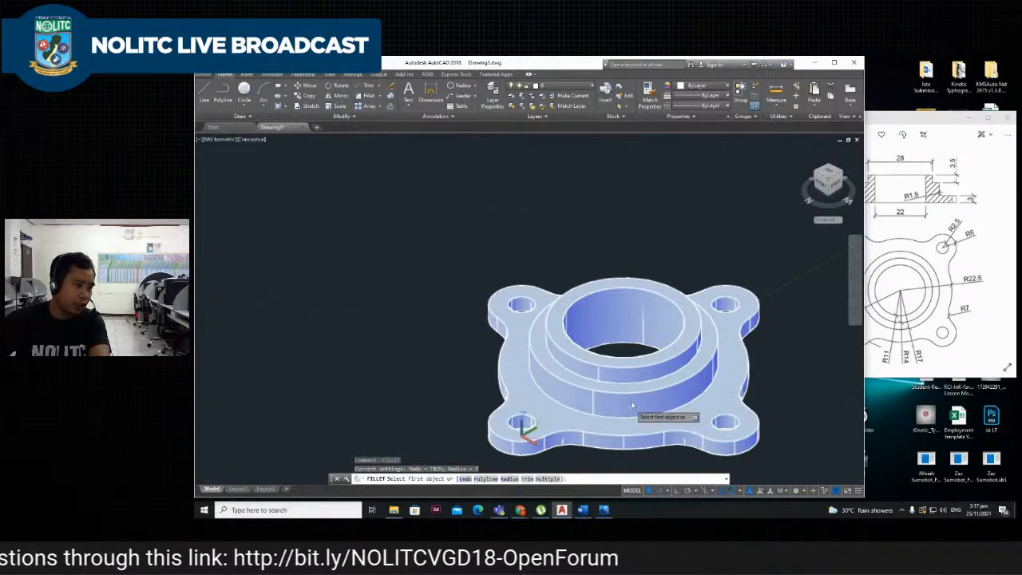
pyautogui.write('r')
pyautogui.press('Return')
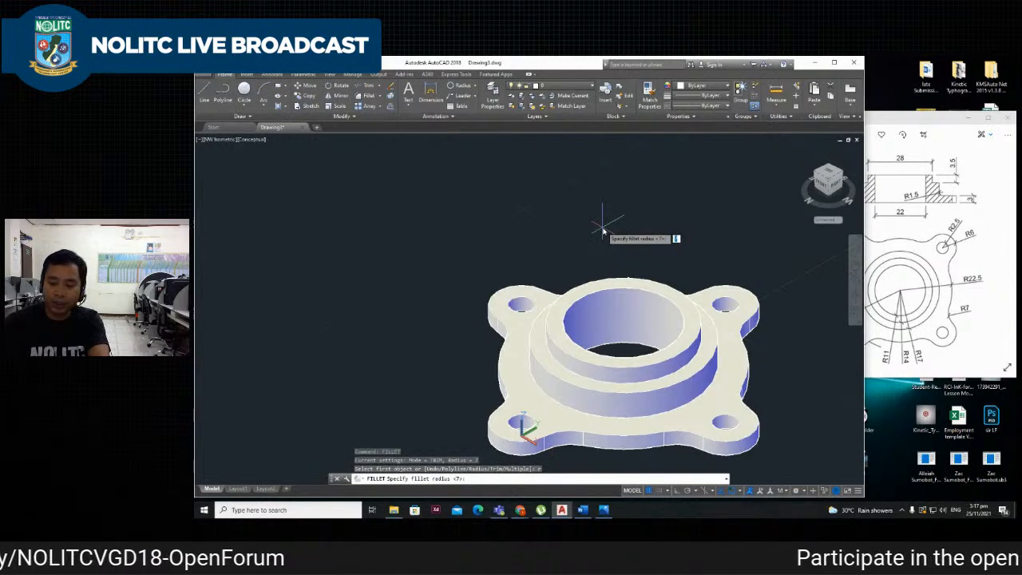
pyautogui.press('Return')
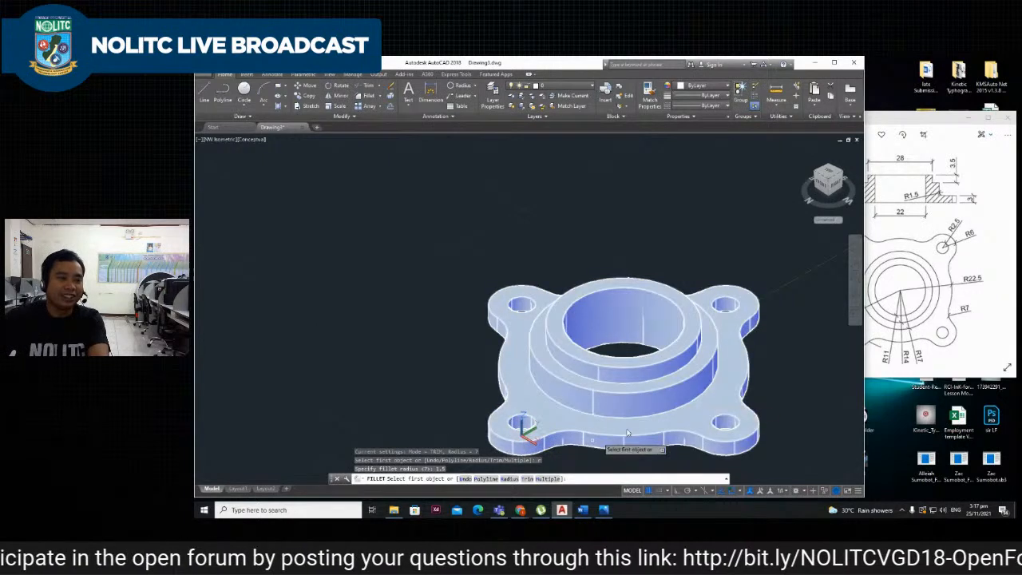
# Try to fillet the boss's bottom edge against the plate's top face as two objects, with radius 1.5.
pyautogui.scroll(-1, 616, 393)
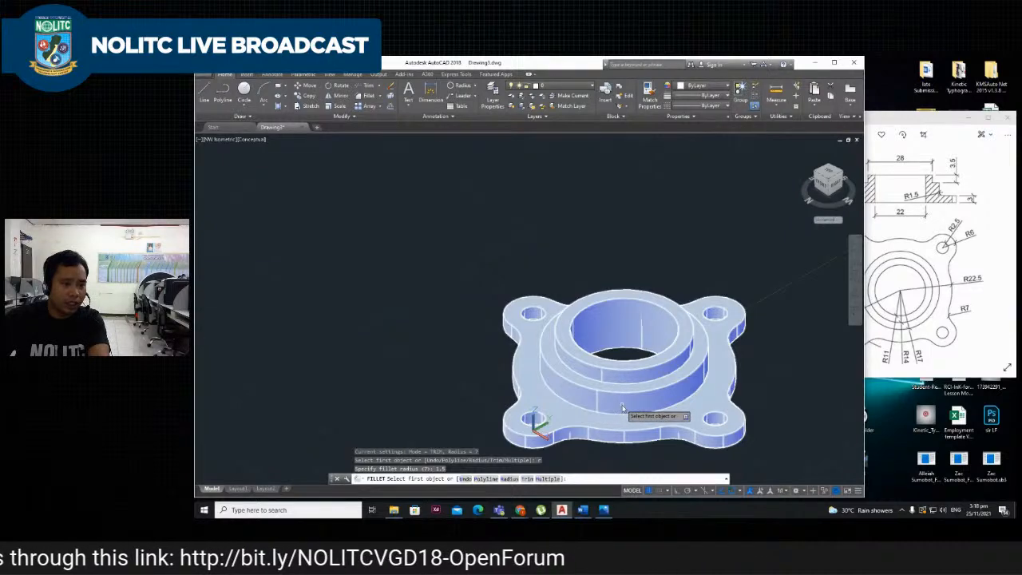
pyautogui.scroll(2, 622, 408)
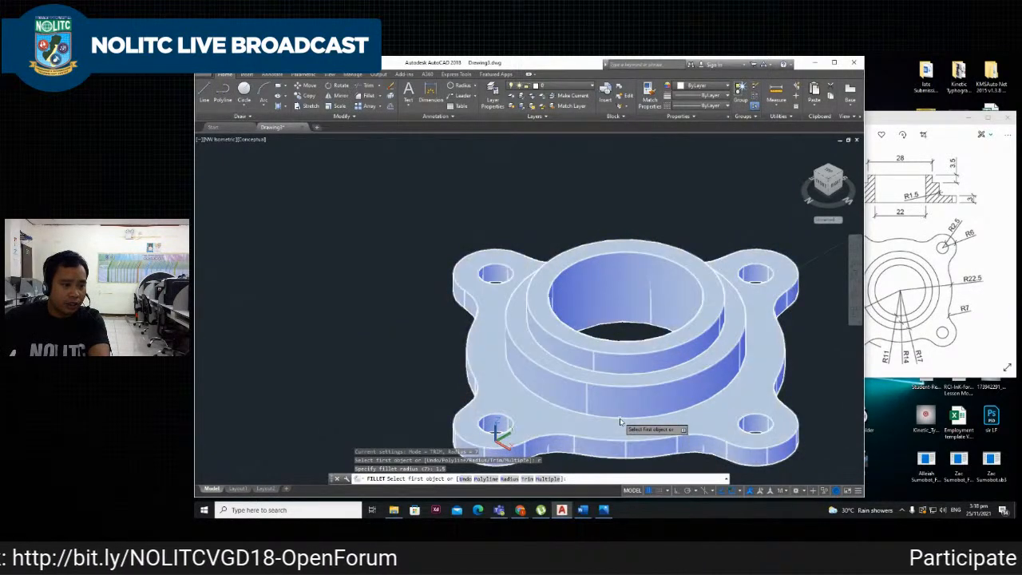
pyautogui.click(621, 420)
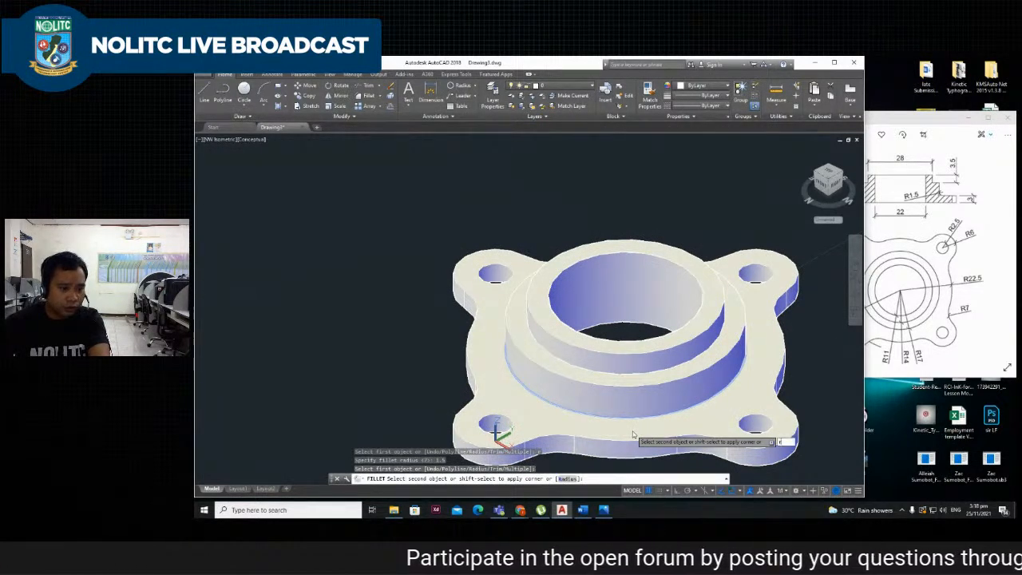
pyautogui.write('r')
pyautogui.press('Return')
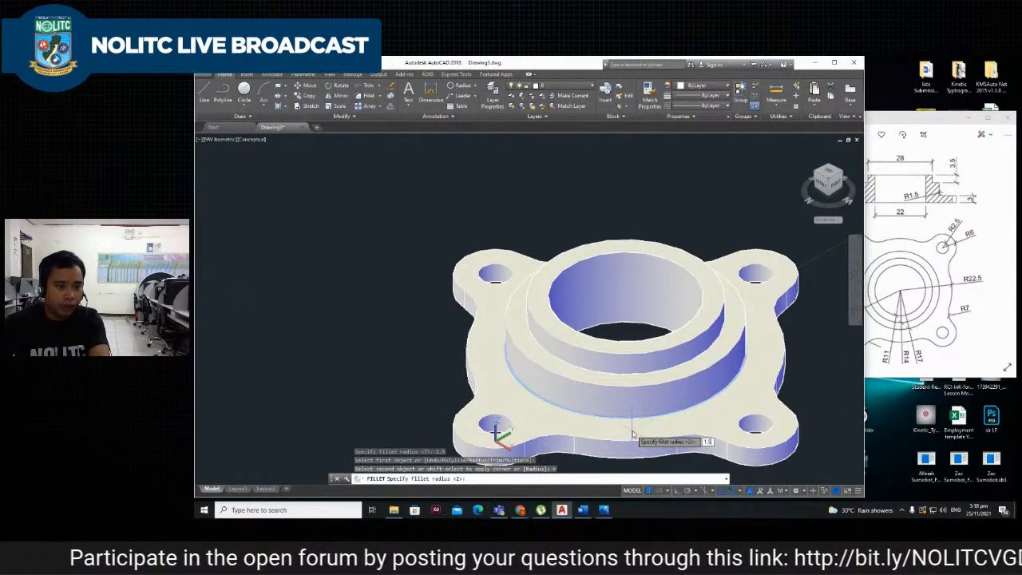
pyautogui.press('Return')
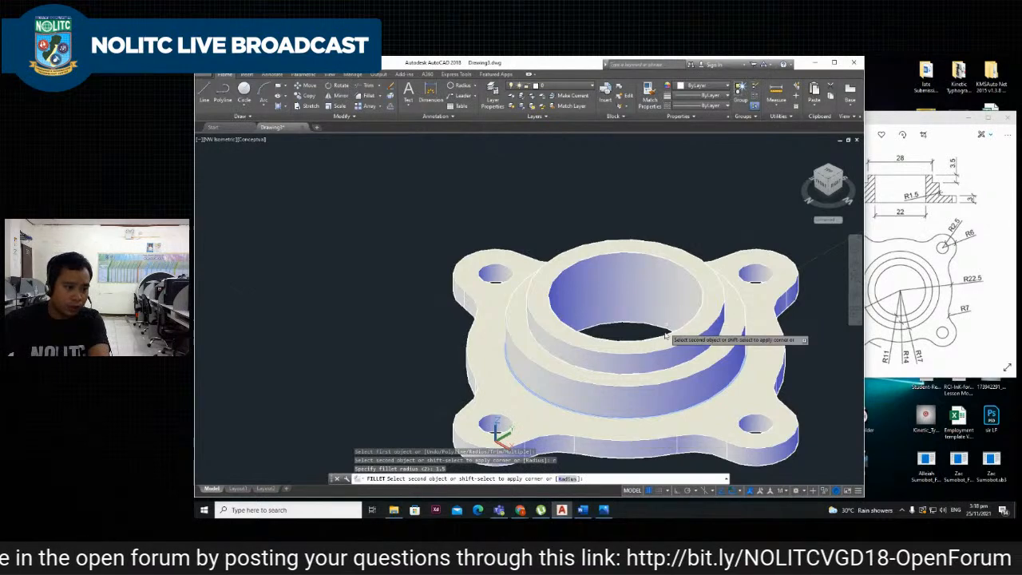
pyautogui.click(606, 434)
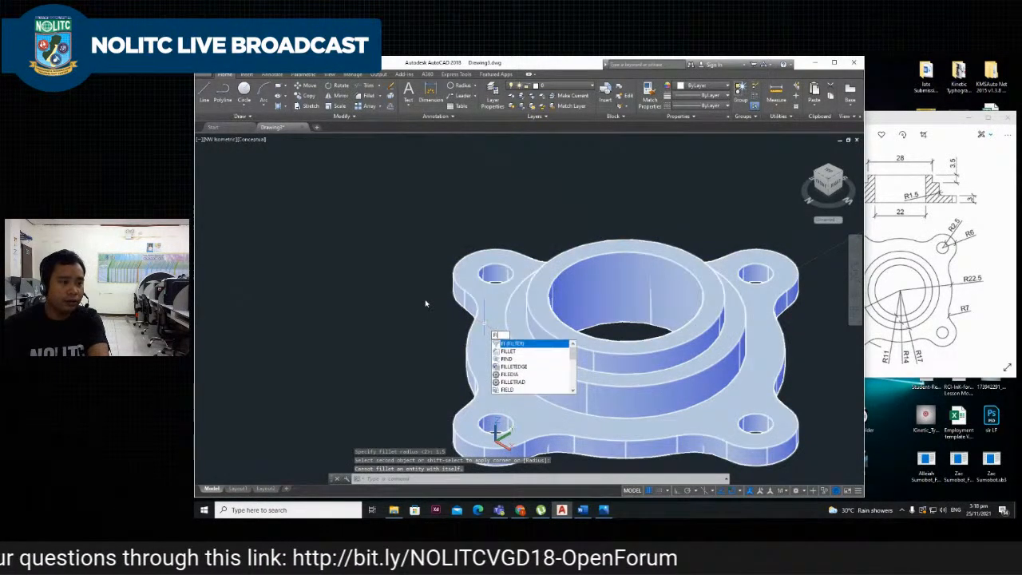
# Fillet the circular edge where the boss's lower step meets the plate, keeping the radius of 1.5 already set.
pyautogui.press('Down')
pyautogui.press('Return')
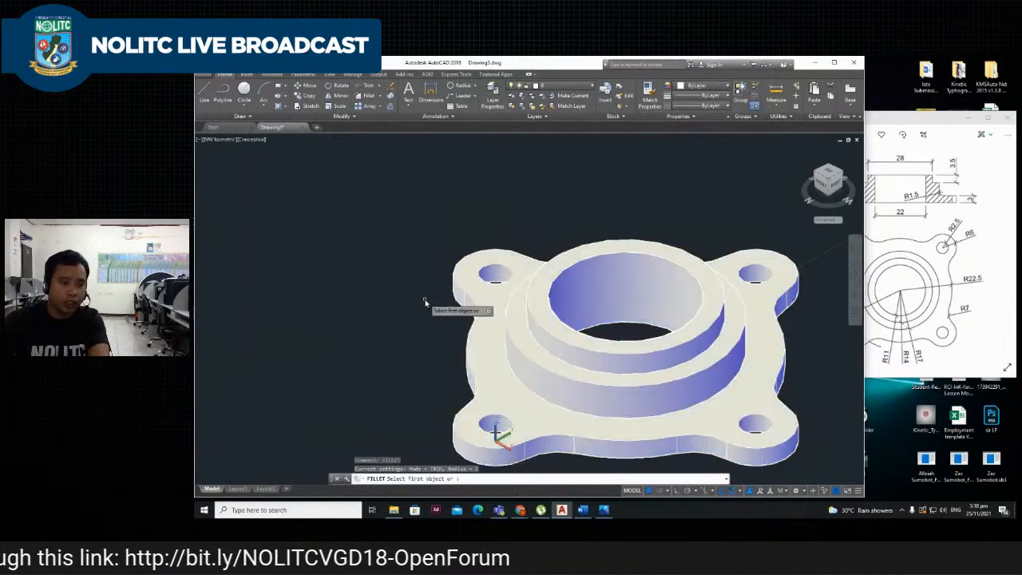
pyautogui.click(609, 422)
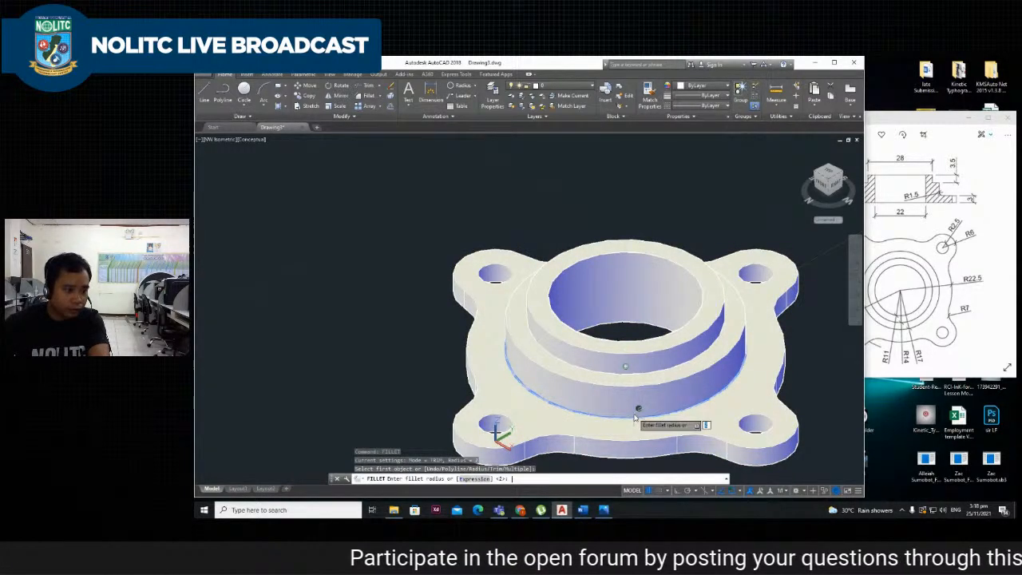
pyautogui.press('Return')
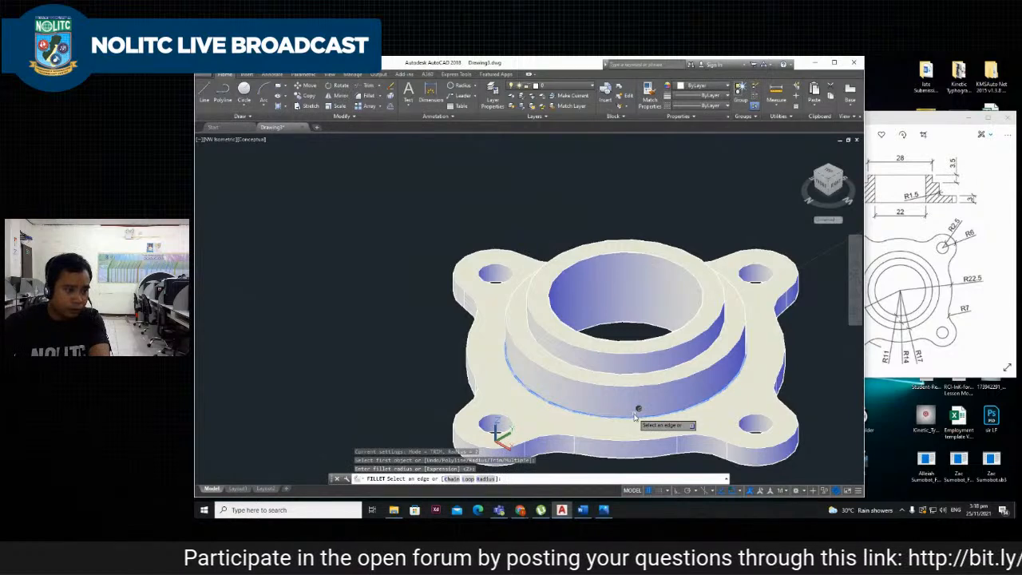
pyautogui.press('Return')
# Inspect the fillet around the base of the boss up close and from a distance.
pyautogui.scroll(5, 635, 417)
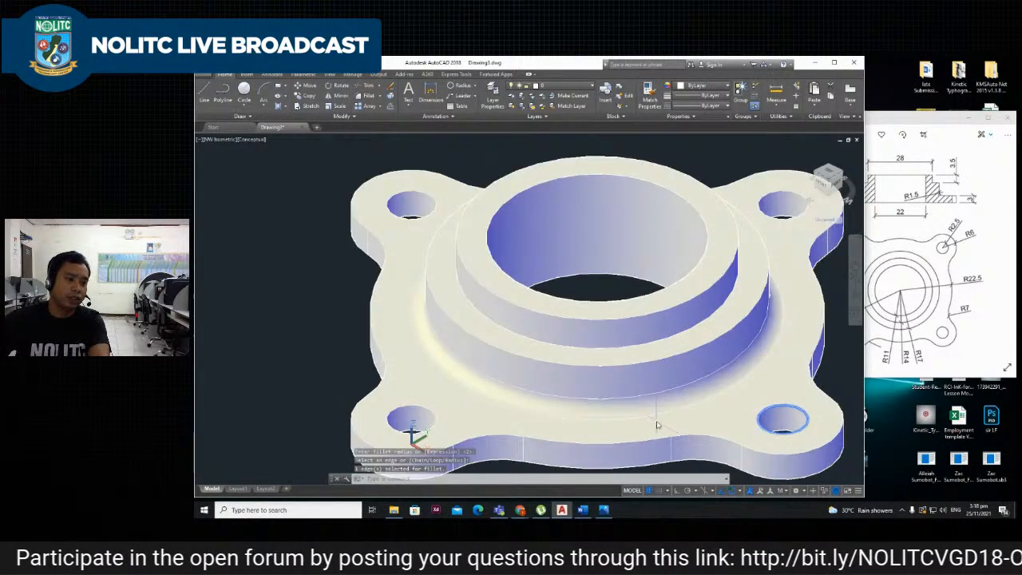
pyautogui.scroll(-7, 580, 398)
pyautogui.scroll(3, 581, 398)
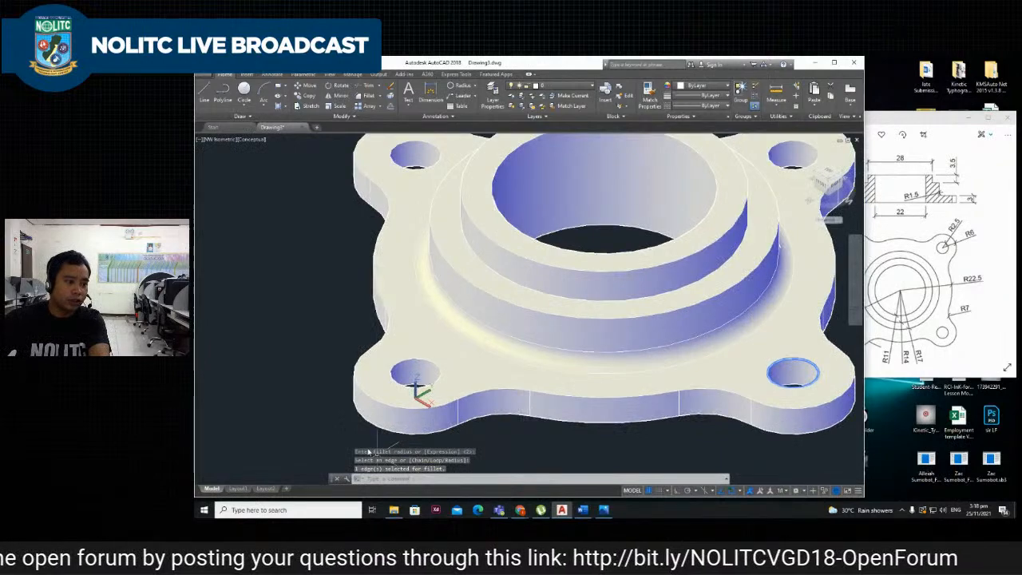
pyautogui.scroll(-3, 468, 276)
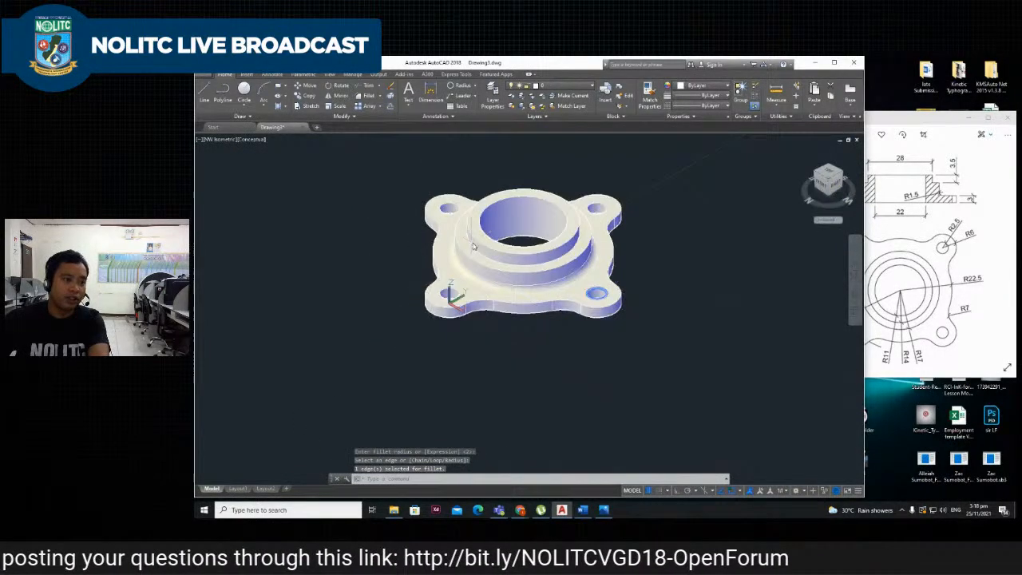
pyautogui.scroll(2, 510, 264)
pyautogui.scroll(3, 396, 225)
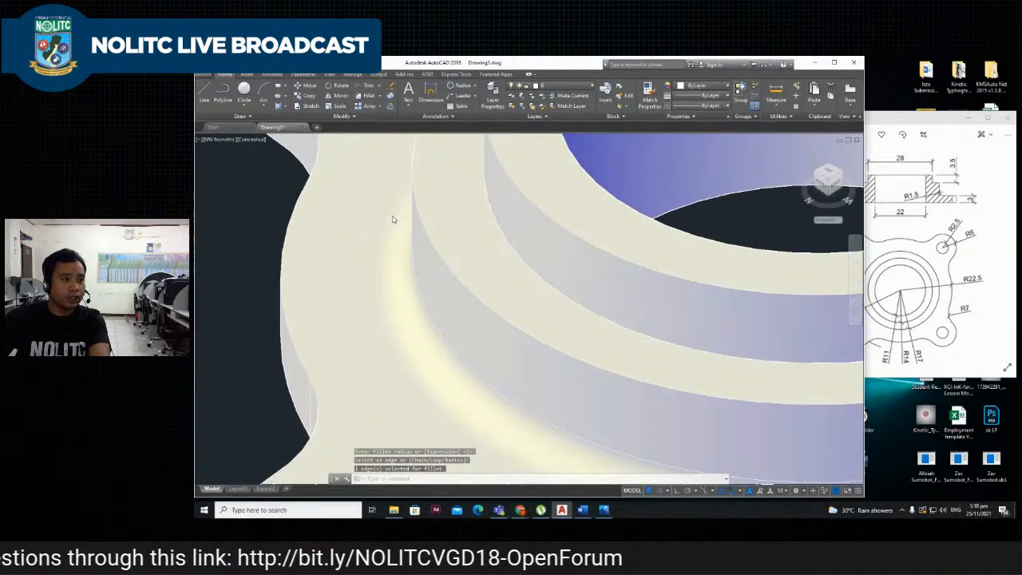
pyautogui.scroll(-6, 392, 217)
pyautogui.scroll(2, 399, 219)
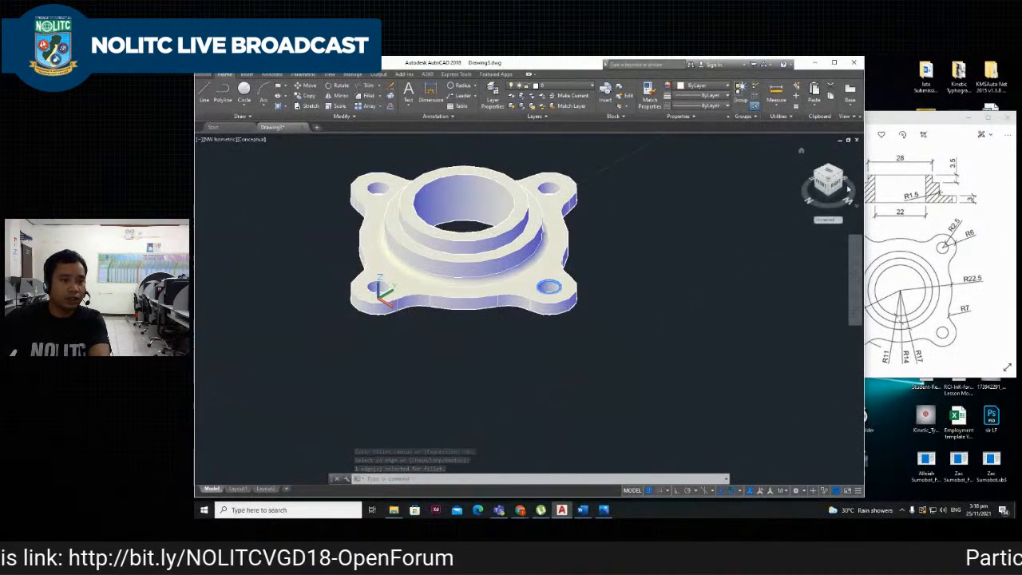
# Shrink the reference image's window and examine the plate in side, top and isometric views.
pyautogui.click(828, 182)
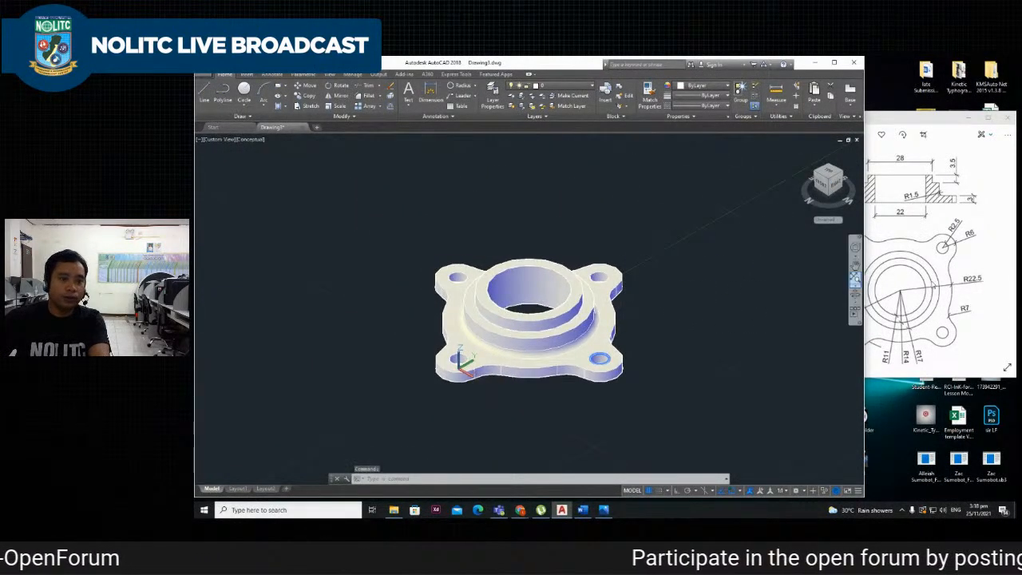
pyautogui.click(926, 241)
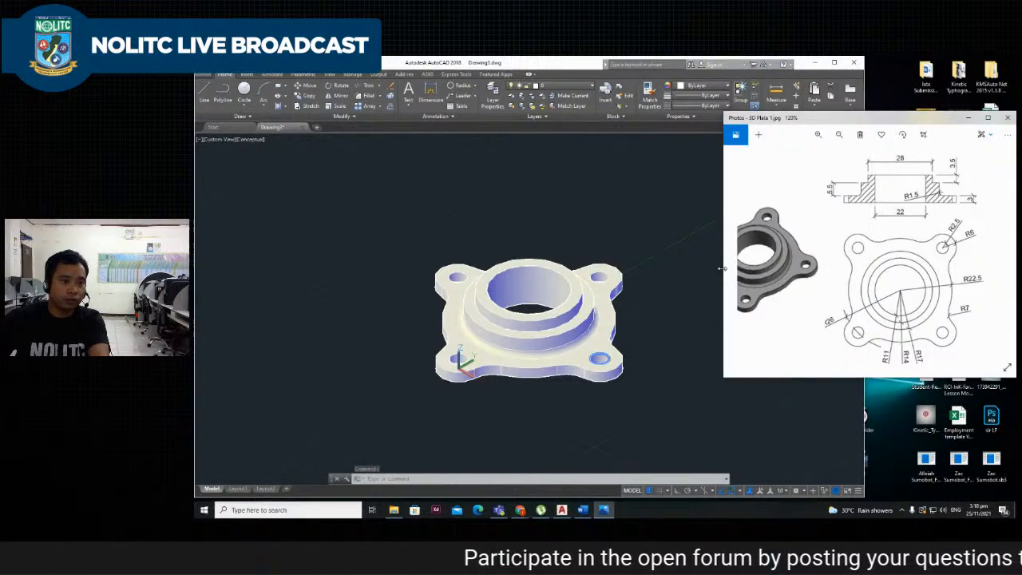
pyautogui.moveTo(721, 269); pyautogui.dragTo(773, 273)
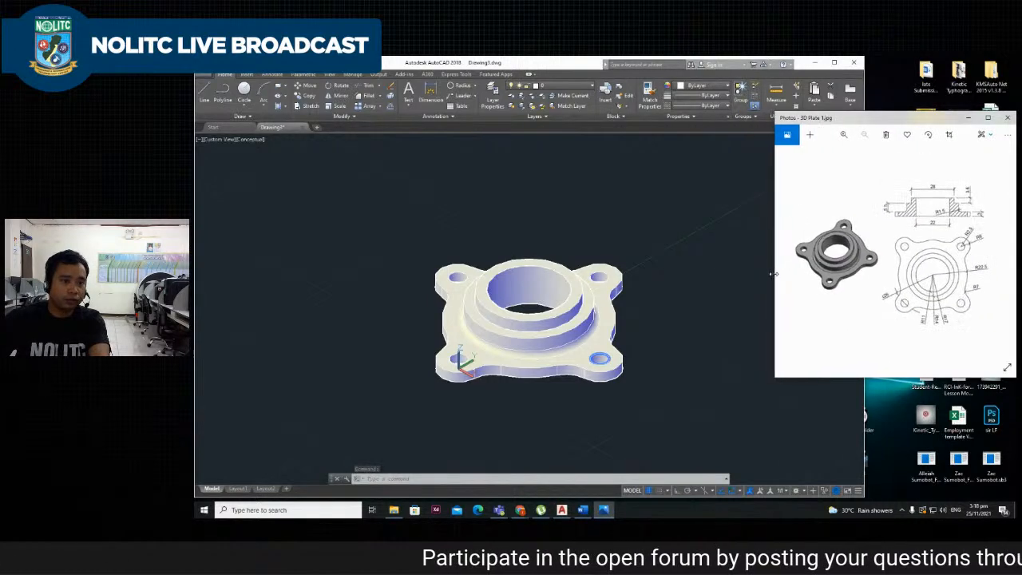
pyautogui.click(701, 231)
pyautogui.click(823, 188)
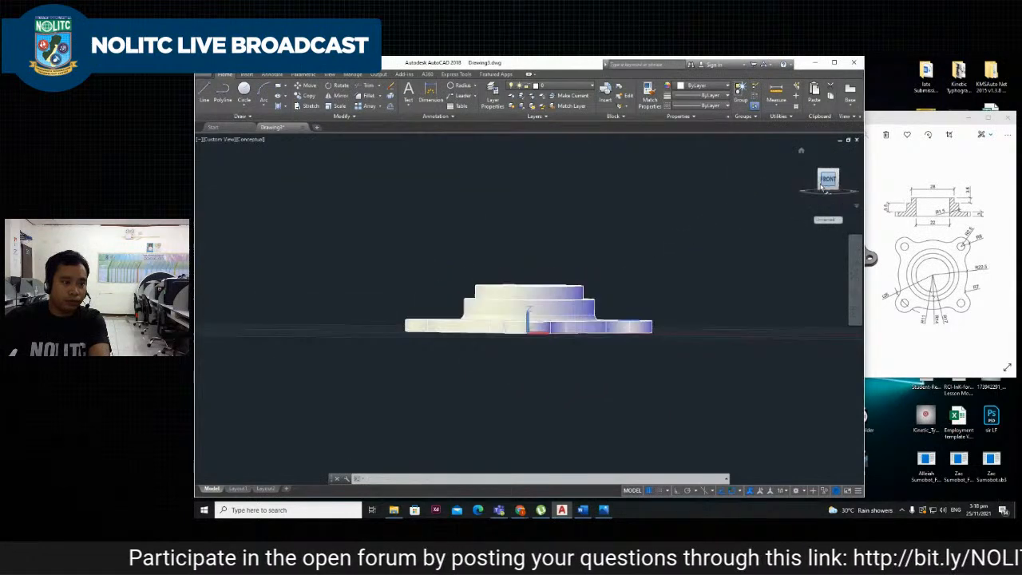
pyautogui.click(819, 182)
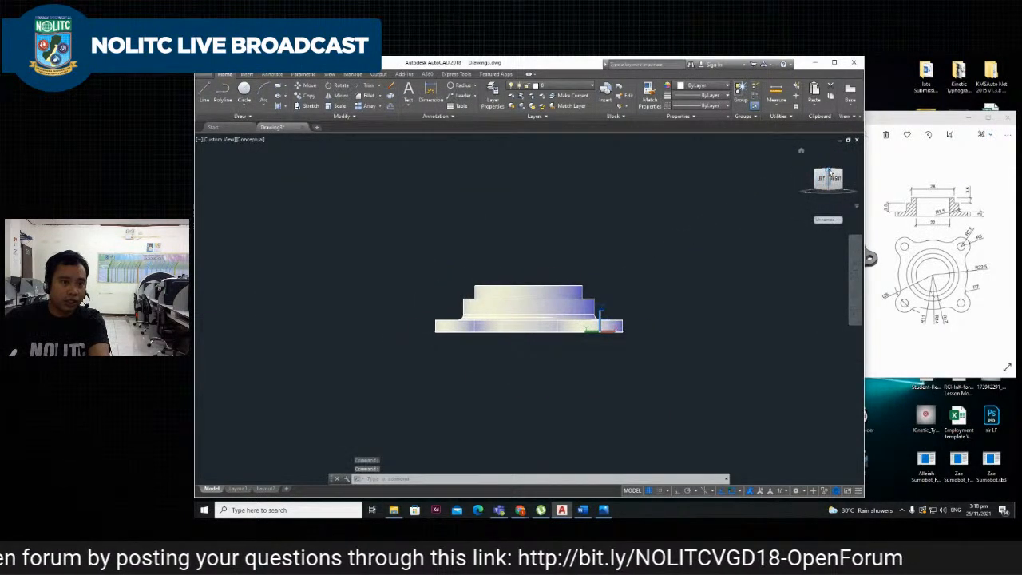
pyautogui.click(829, 171)
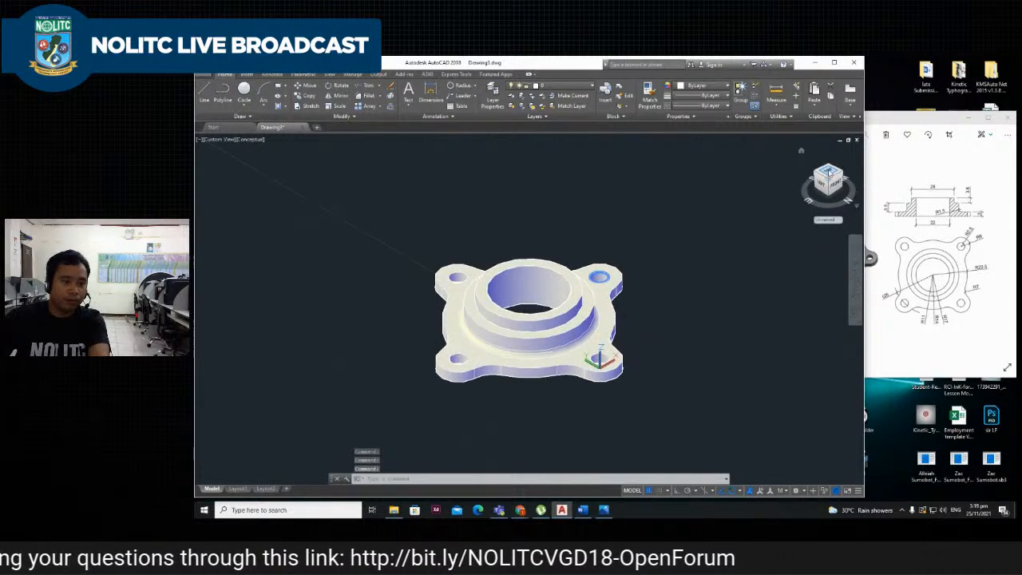
pyautogui.click(829, 174)
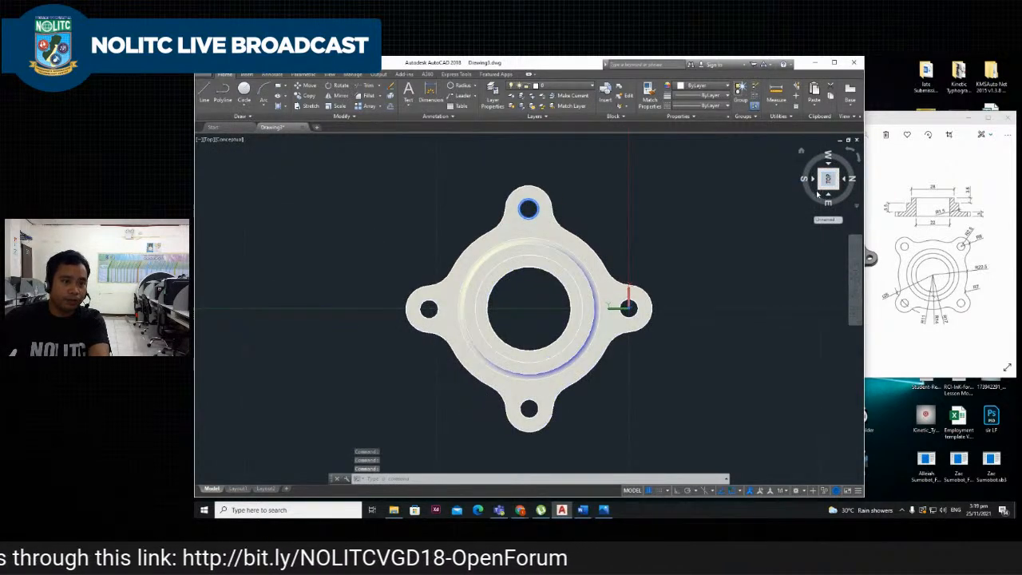
pyautogui.click(820, 193)
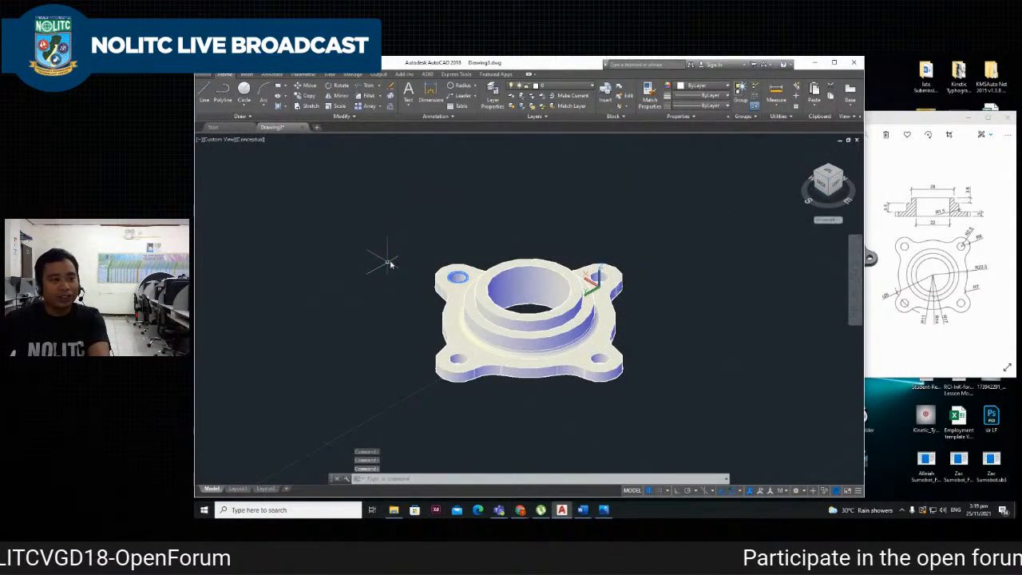
pyautogui.scroll(-5, 399, 257)
pyautogui.scroll(4, 407, 264)
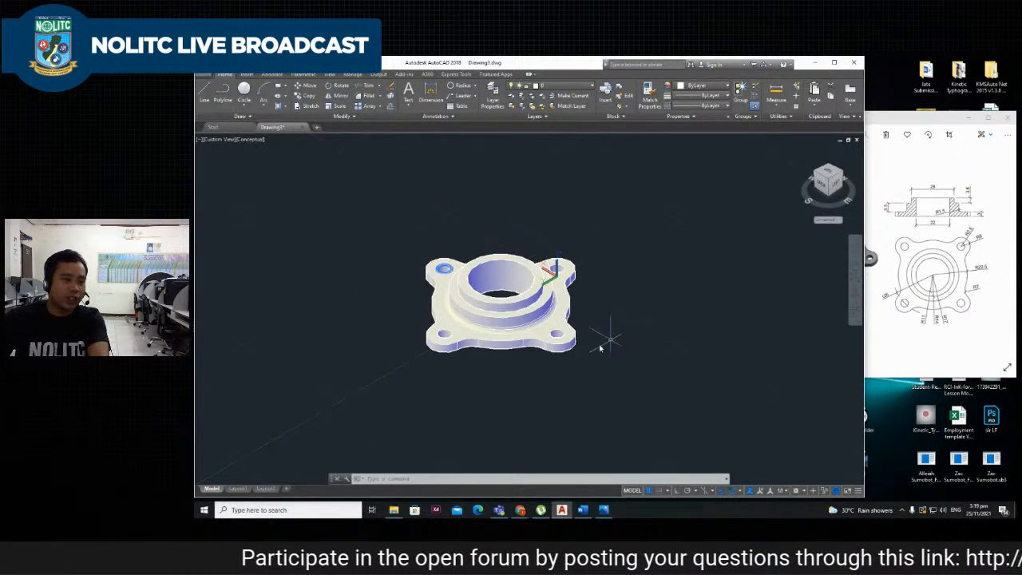
pyautogui.scroll(-1, 411, 309)
pyautogui.scroll(4, 410, 309)
pyautogui.scroll(-4, 411, 279)
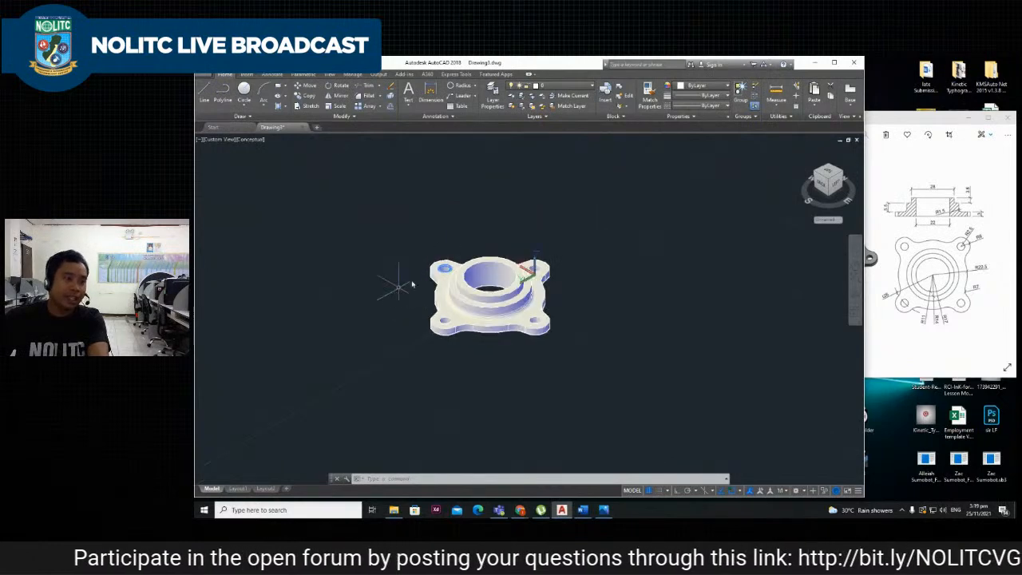
pyautogui.scroll(3, 451, 280)
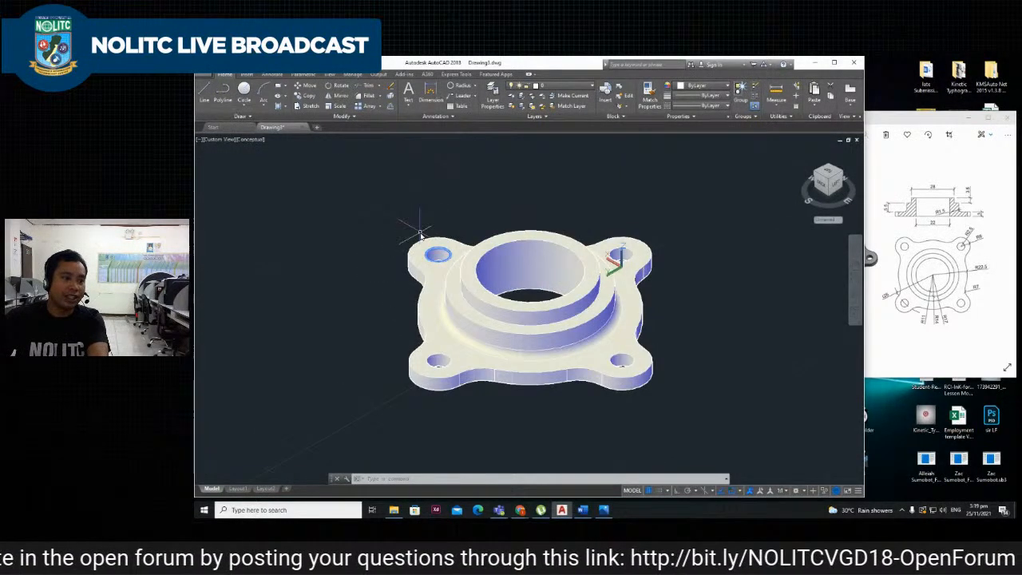
pyautogui.scroll(3, 424, 229)
pyautogui.scroll(-4, 424, 229)
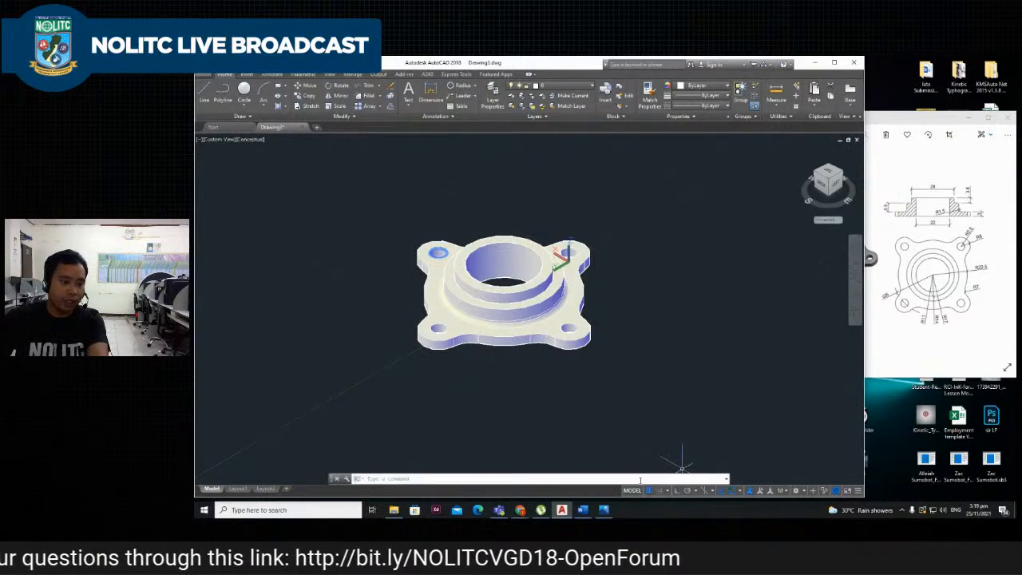
# Switch to Photos, advance to the next reference image, 3D Plate 2.jpg, and place its window beside the model.
pyautogui.click(603, 510)
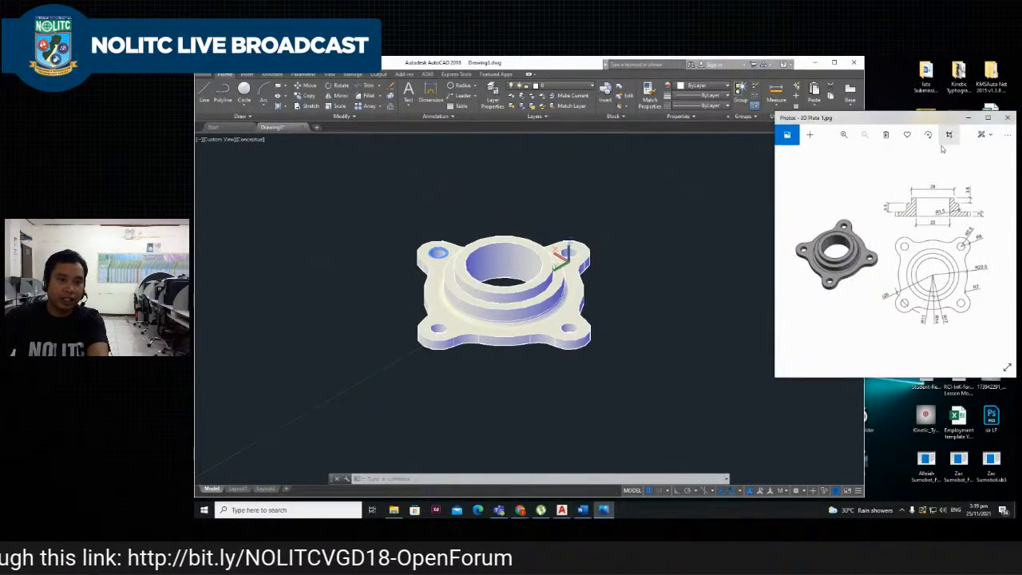
pyautogui.moveTo(898, 118); pyautogui.dragTo(735, 115)
pyautogui.click(843, 248)
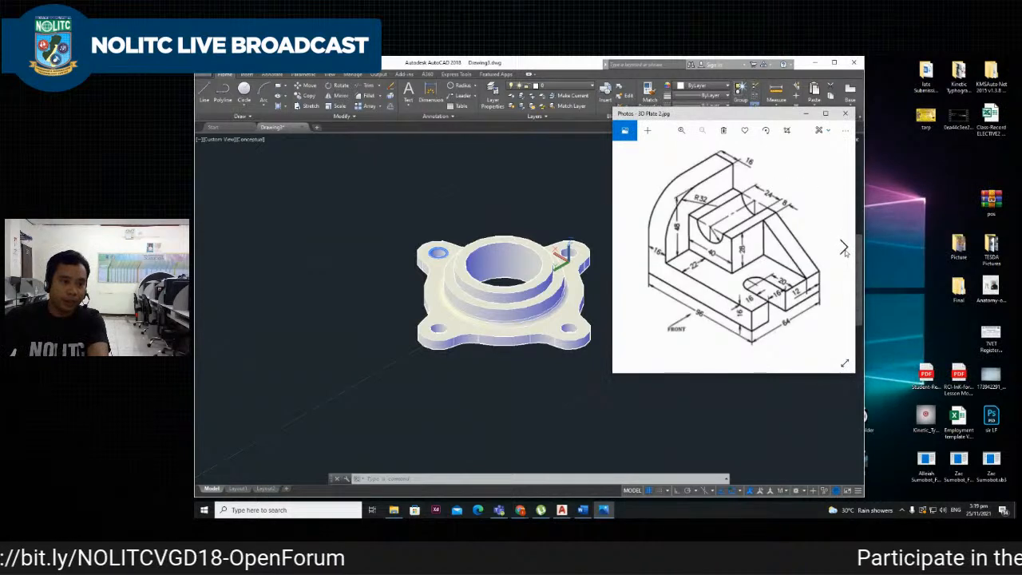
pyautogui.moveTo(743, 118); pyautogui.dragTo(933, 142)
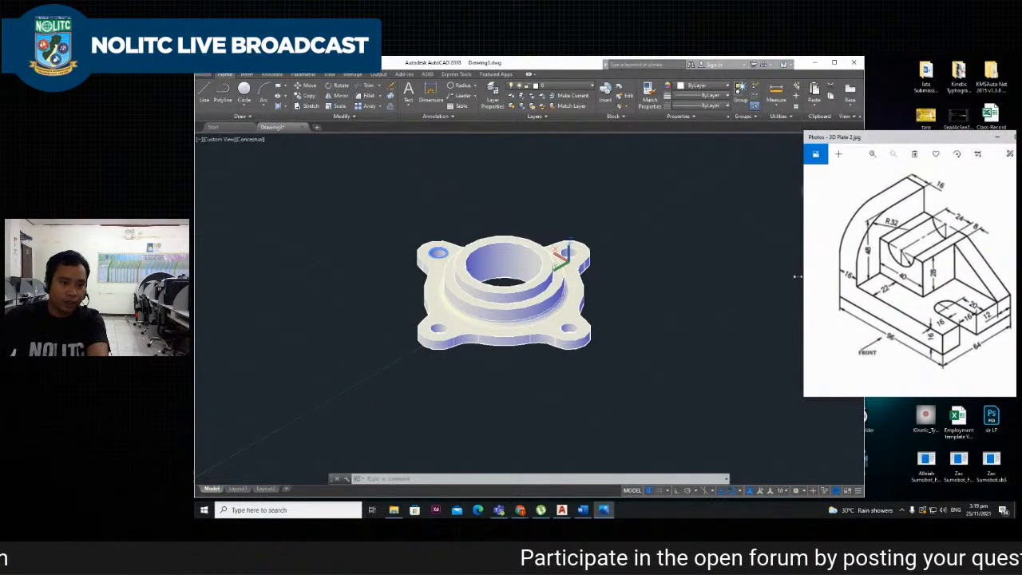
# Resize the reference picture window and switch back to the flange model in AutoCAD.
pyautogui.moveTo(797, 276); pyautogui.dragTo(771, 284)
pyautogui.click(669, 279)
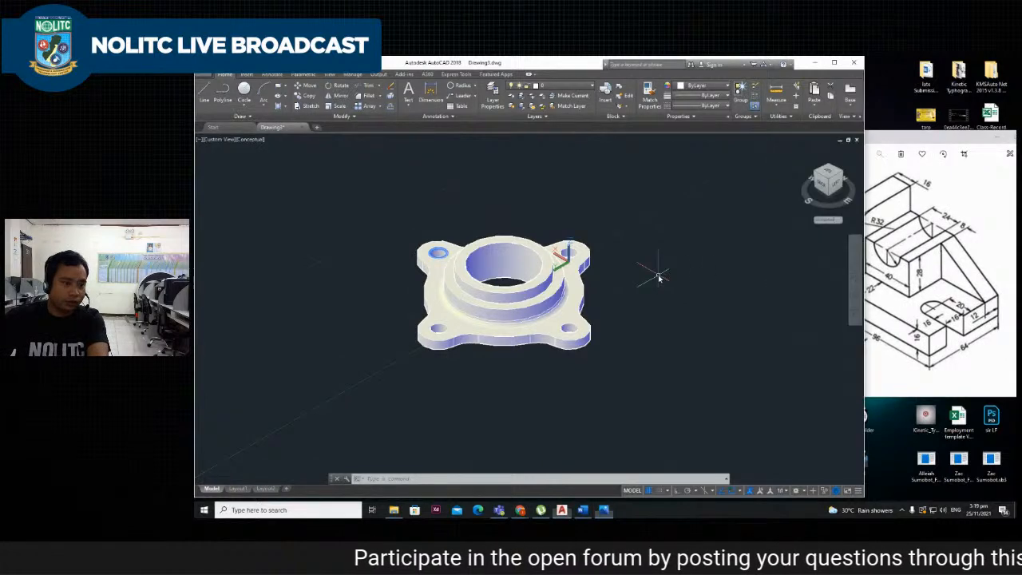
pyautogui.scroll(-5, 639, 278)
pyautogui.scroll(4, 600, 281)
pyautogui.scroll(3, 600, 281)
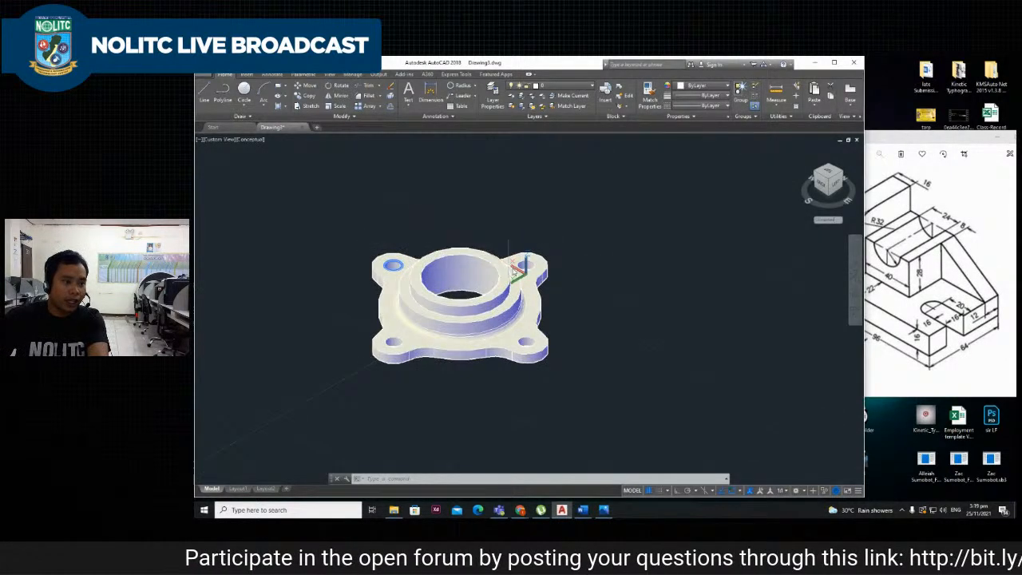
# Start saving the flange model as a new drawing file in the Autocad folder on the Desktop.
pyautogui.click(204, 70)
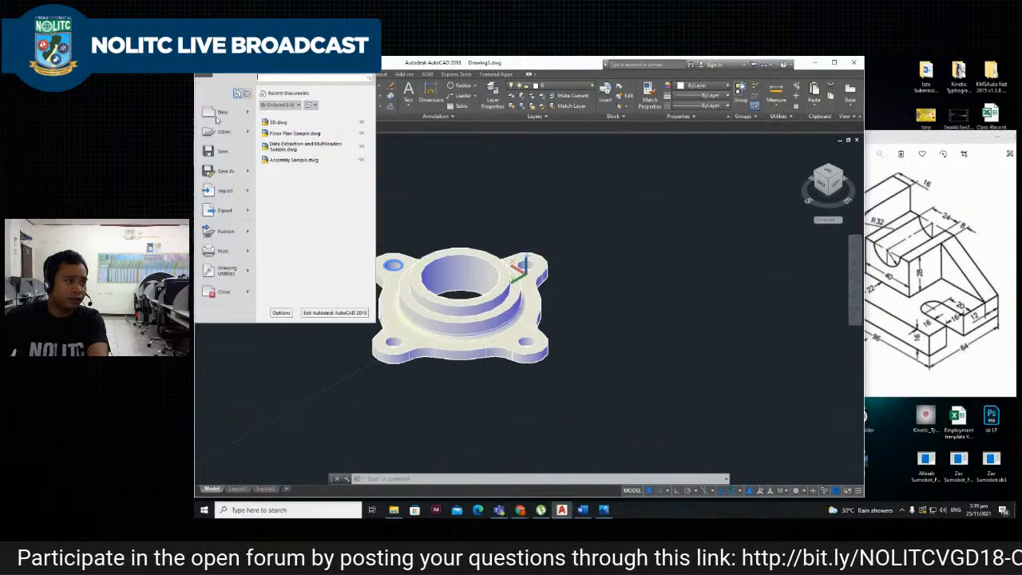
pyautogui.moveTo(235, 178)
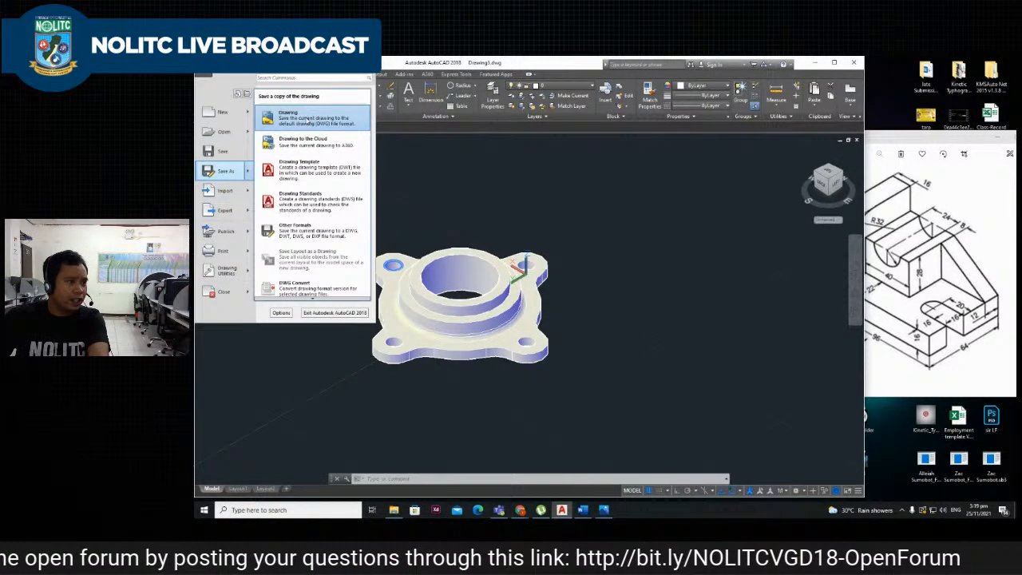
pyautogui.click(302, 118)
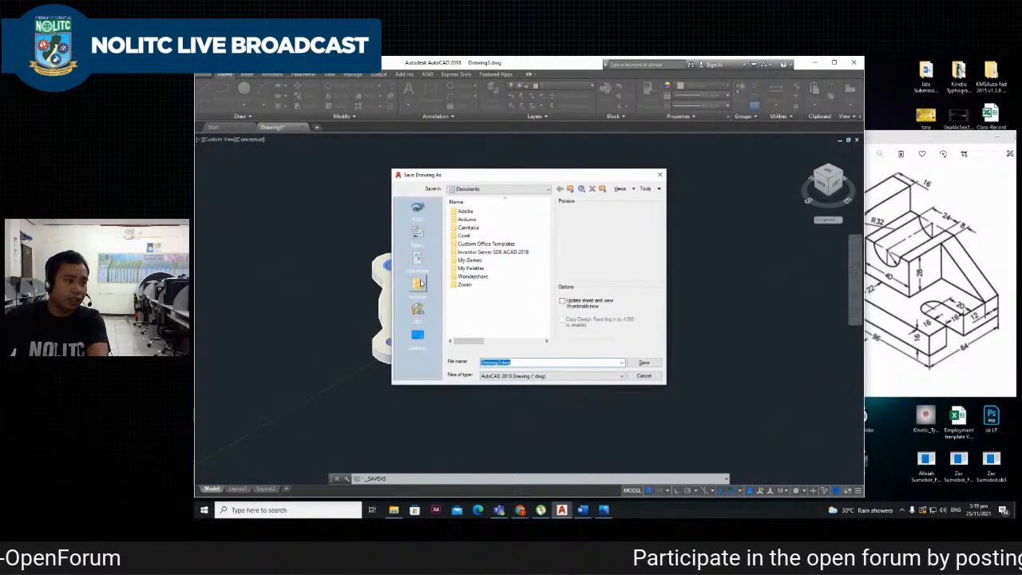
pyautogui.click(418, 336)
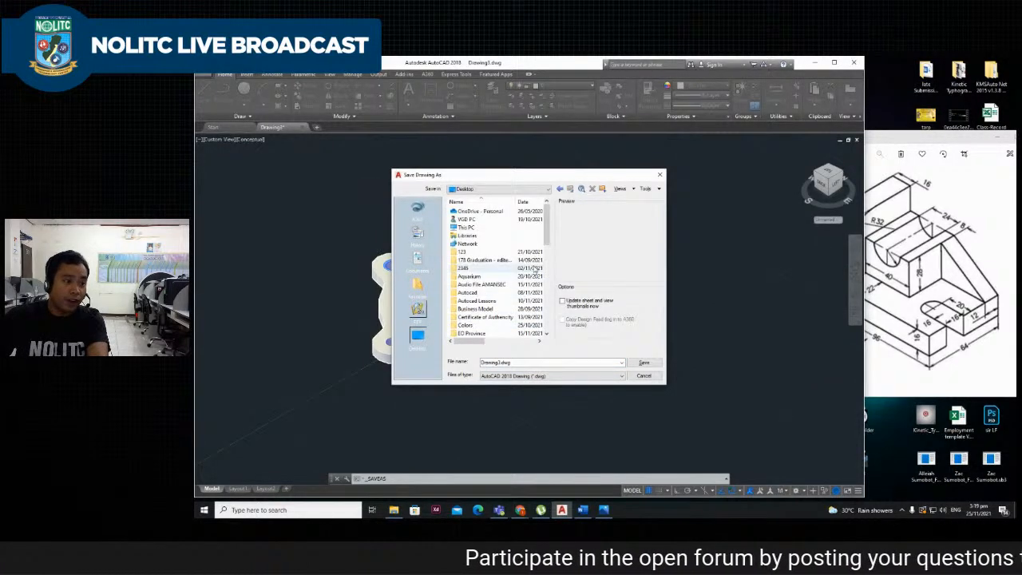
pyautogui.moveTo(548, 240)
pyautogui.mouseDown()
pyautogui.moveTo(548, 259)
pyautogui.moveTo(547, 239)
pyautogui.moveTo(545, 251)
pyautogui.mouseUp()
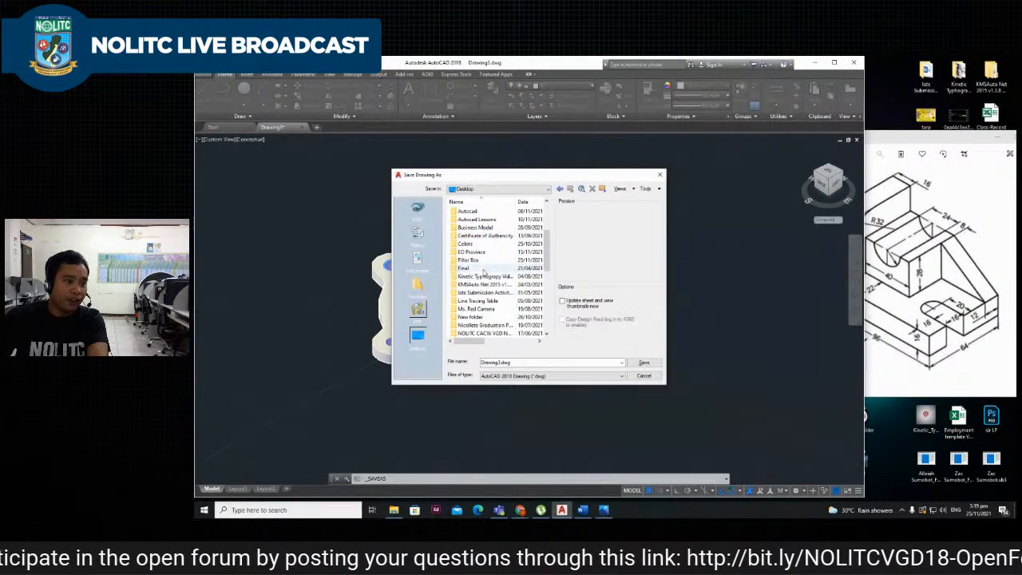
pyautogui.scroll(-2, 487, 271)
pyautogui.scroll(2, 487, 271)
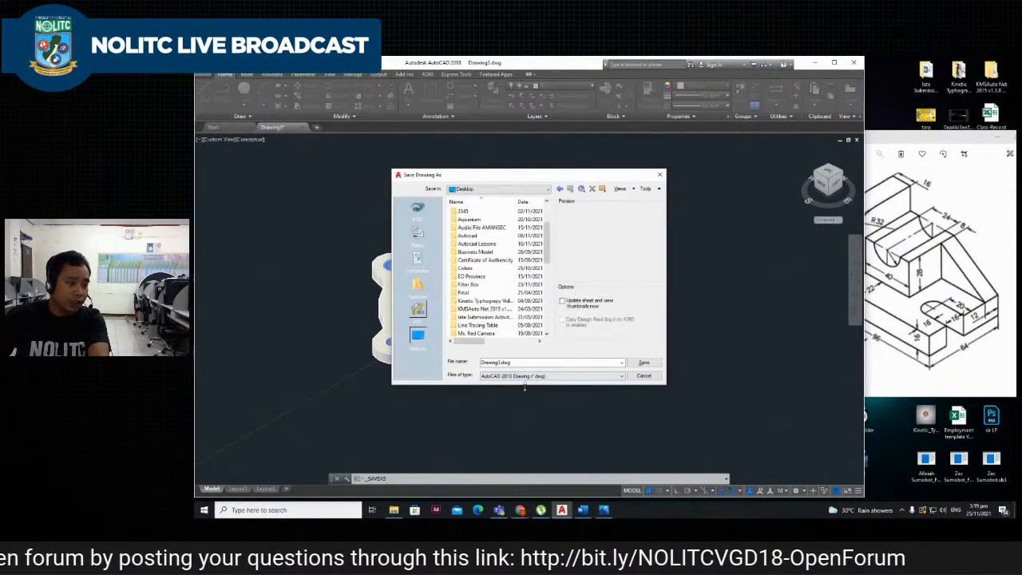
pyautogui.scroll(1, 467, 313)
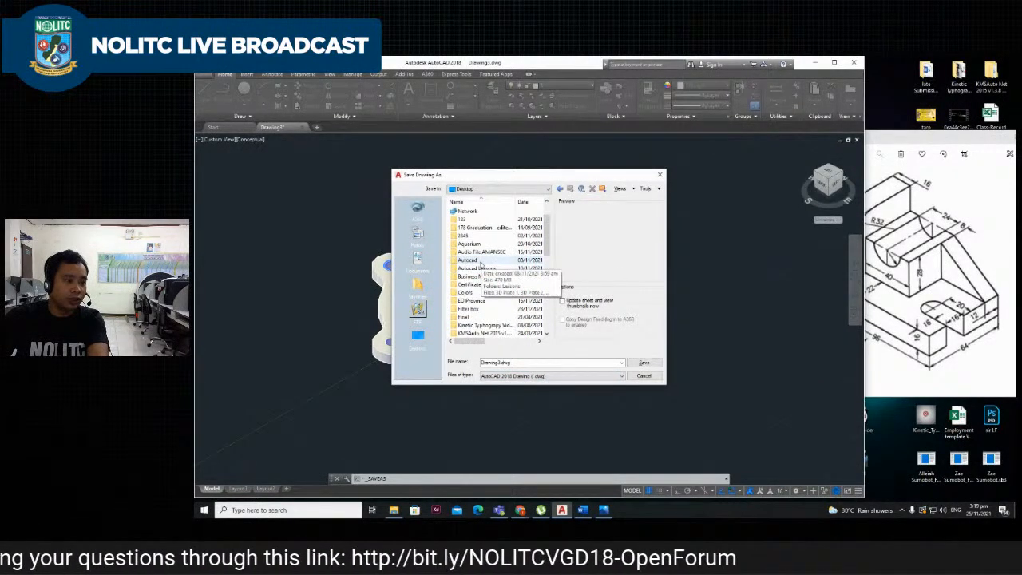
pyautogui.doubleClick(468, 261)
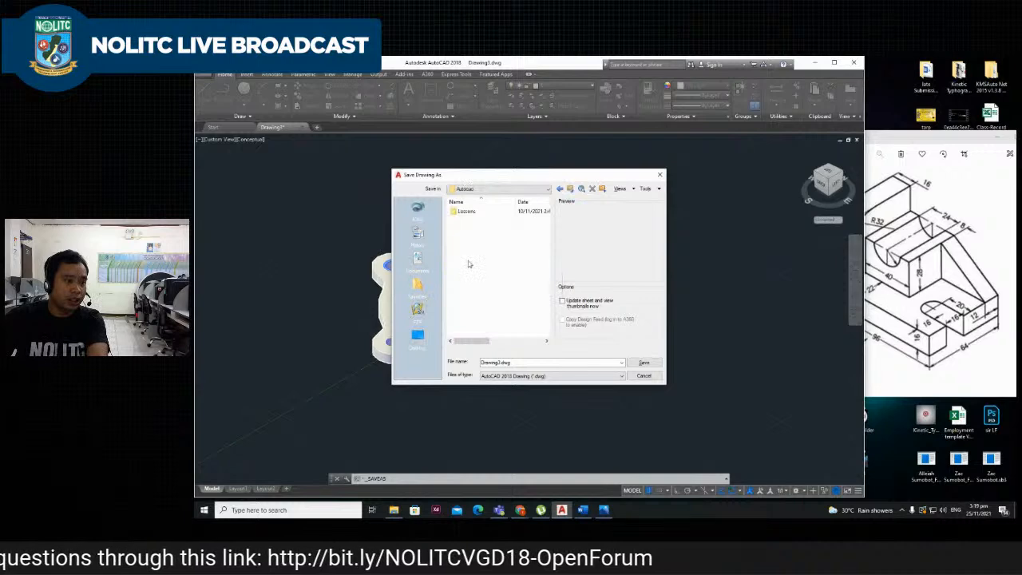
# Name the drawing file Autocad3D1 and save it.
pyautogui.doubleClick(499, 362)
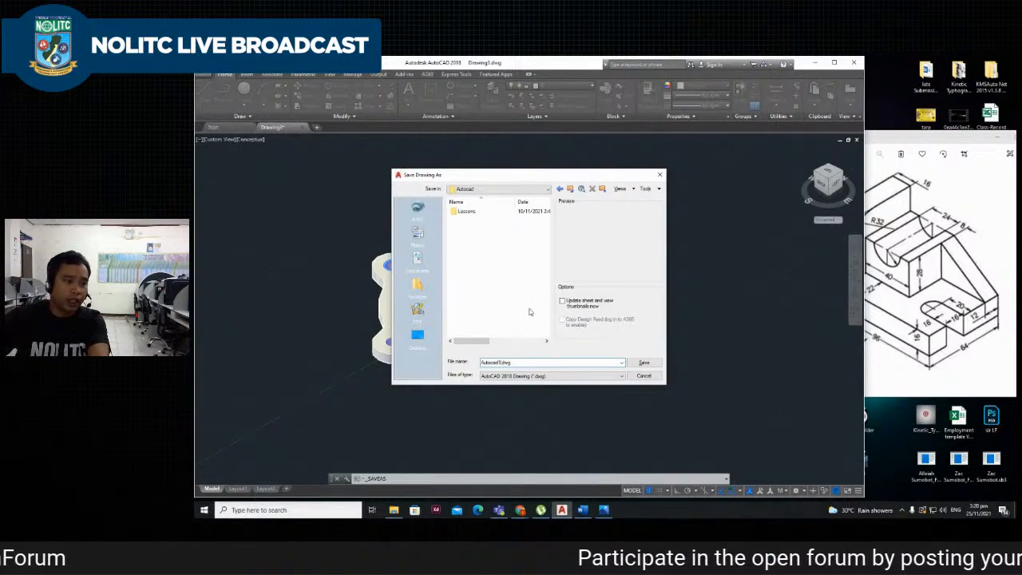
pyautogui.press('BackSpace')
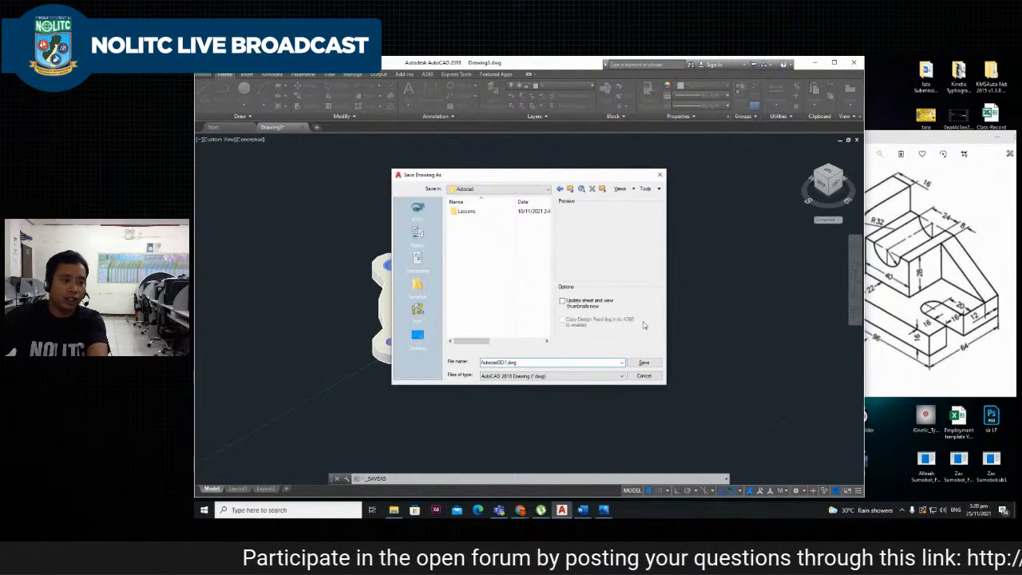
pyautogui.click(643, 363)
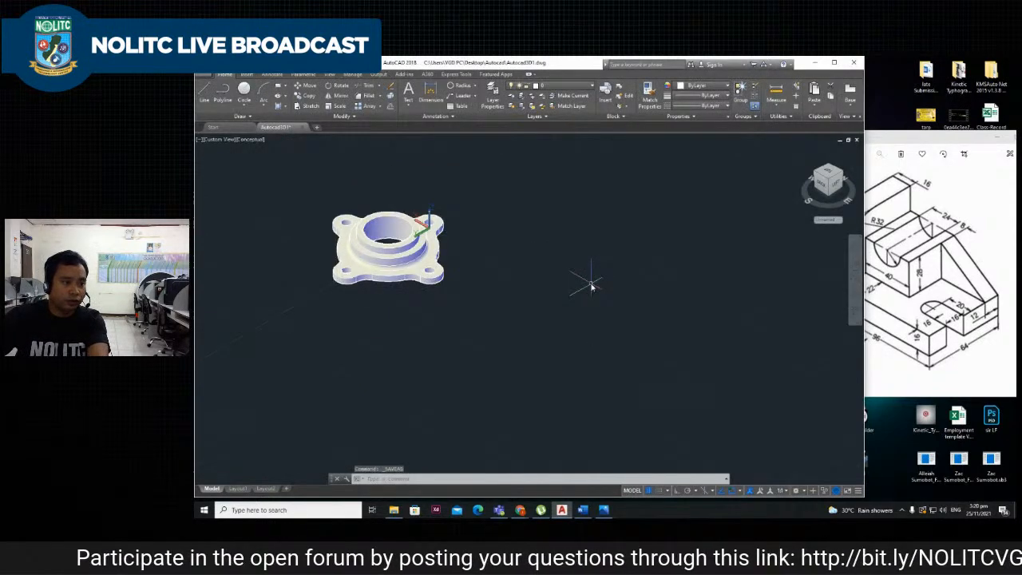
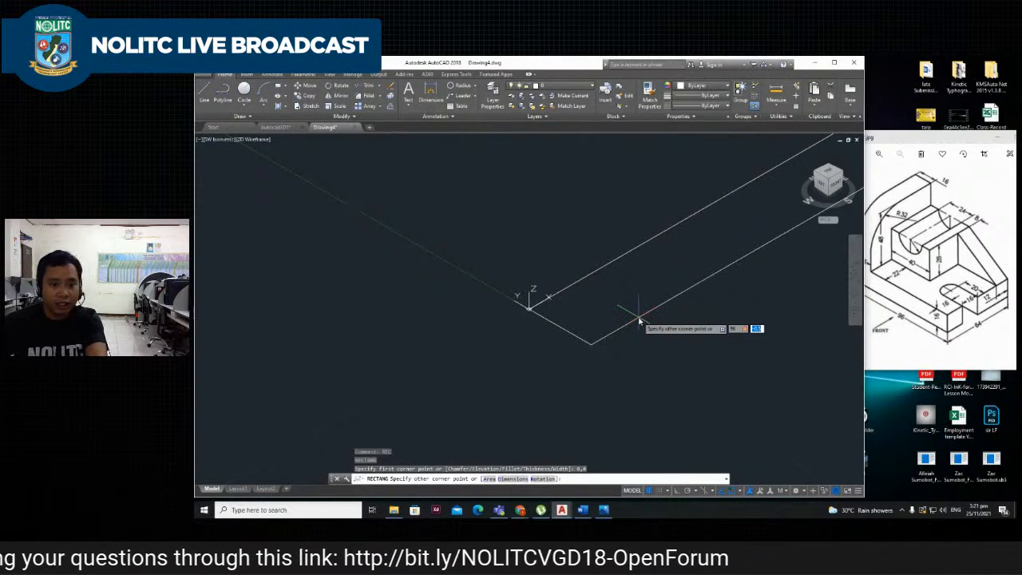
# Abandon the unfinished rectangle and draw a new one from 0,0, measuring 45 along X and 96 along Y.
pyautogui.press('Escape')
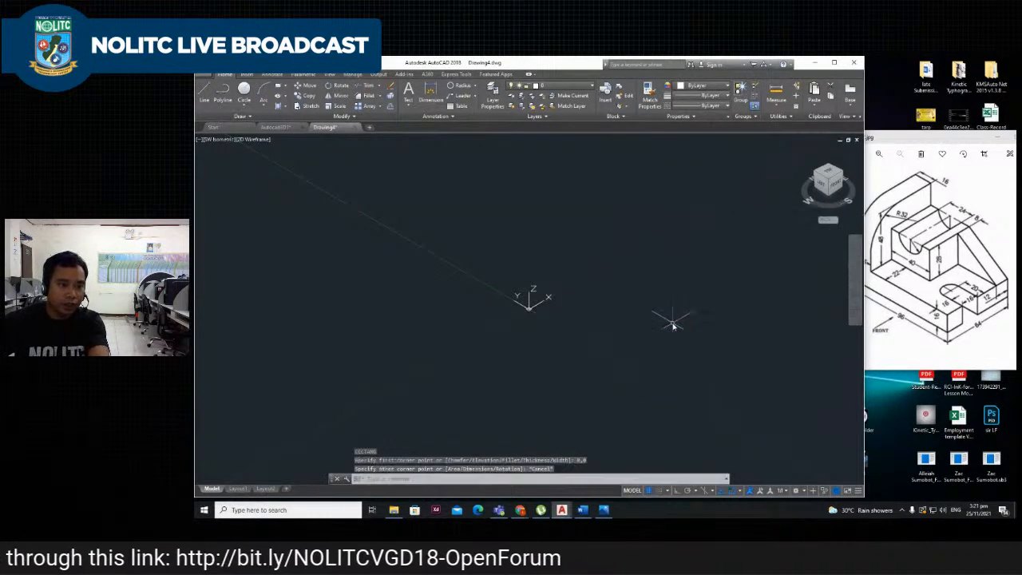
pyautogui.press('Escape')
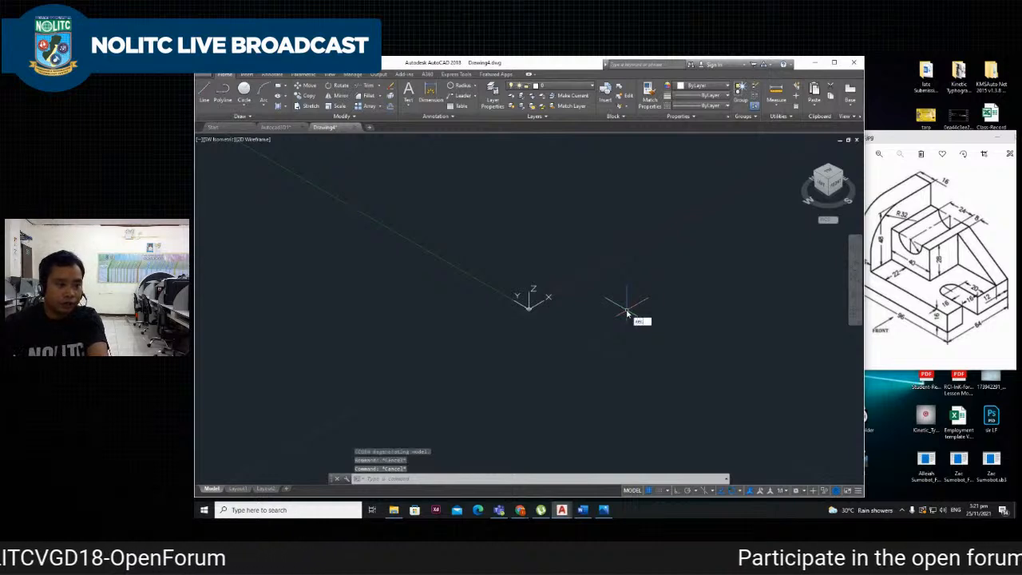
pyautogui.press('Return')
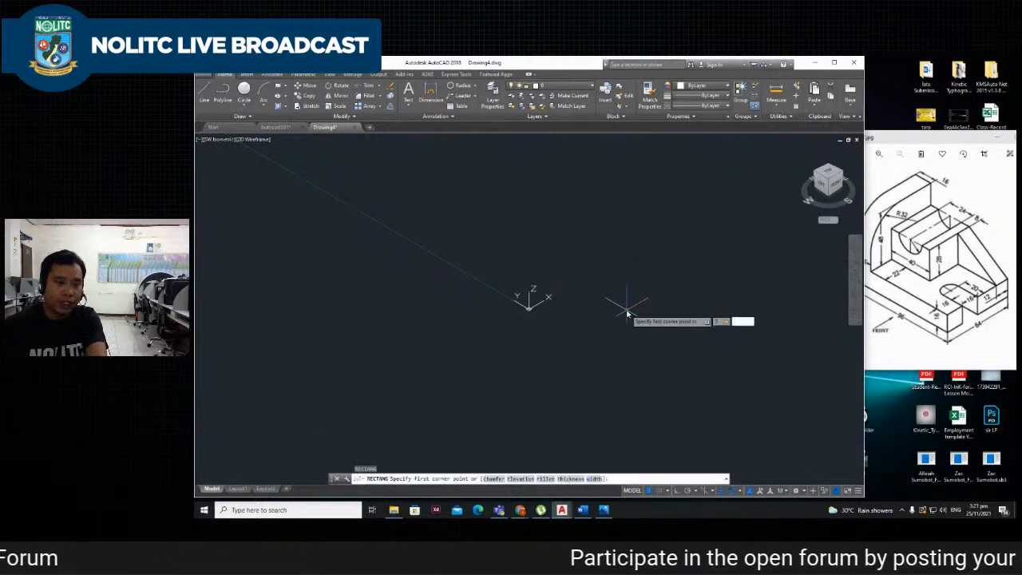
pyautogui.write('0,0')
pyautogui.press('Return')
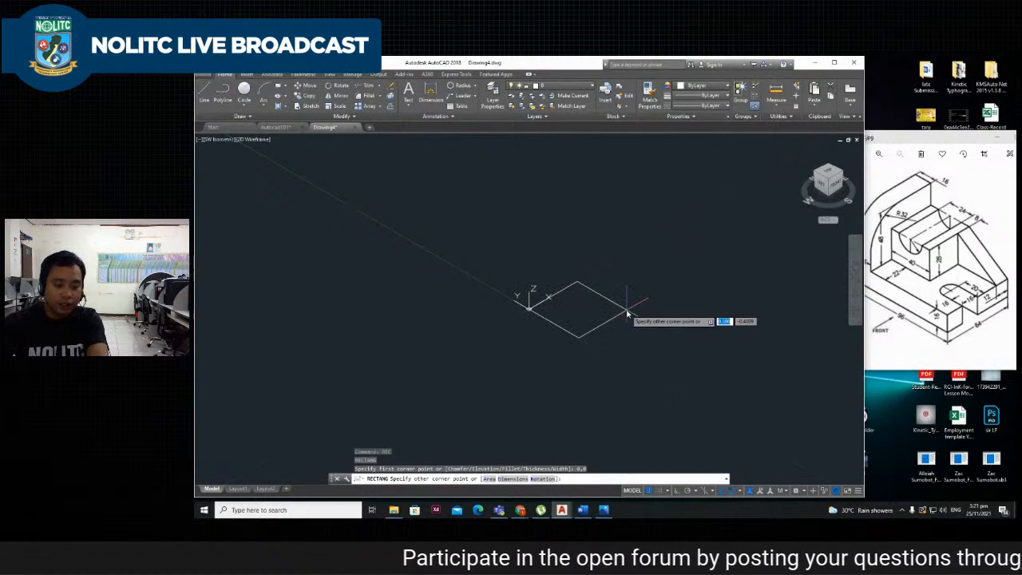
pyautogui.write('45')
pyautogui.press('Tab')
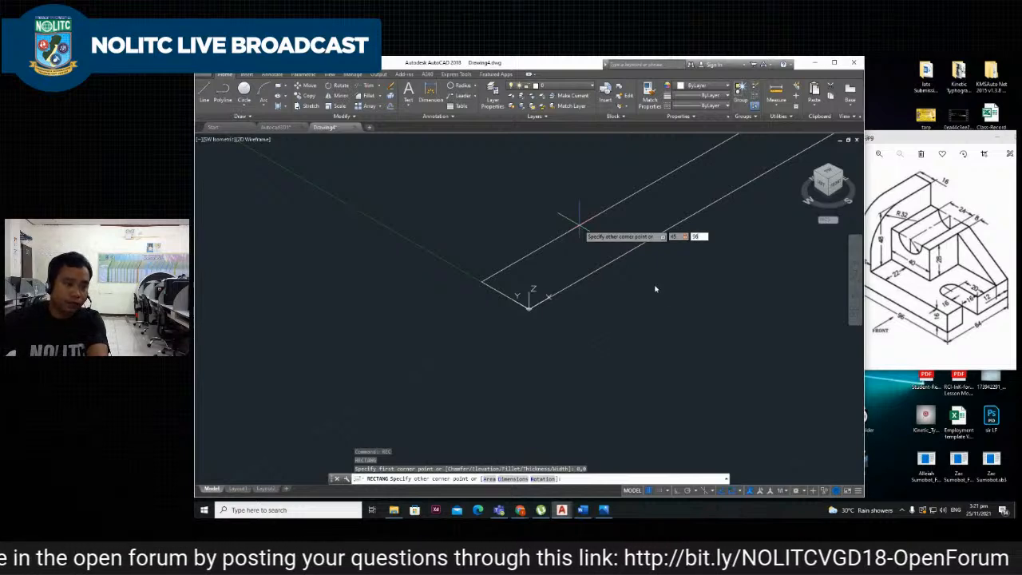
pyautogui.press('Return')
# Move the UCS origin to the rectangle's far corner on the Y axis, with X along the 96 edge and Y along the 45 edge.
pyautogui.scroll(-5, 548, 317)
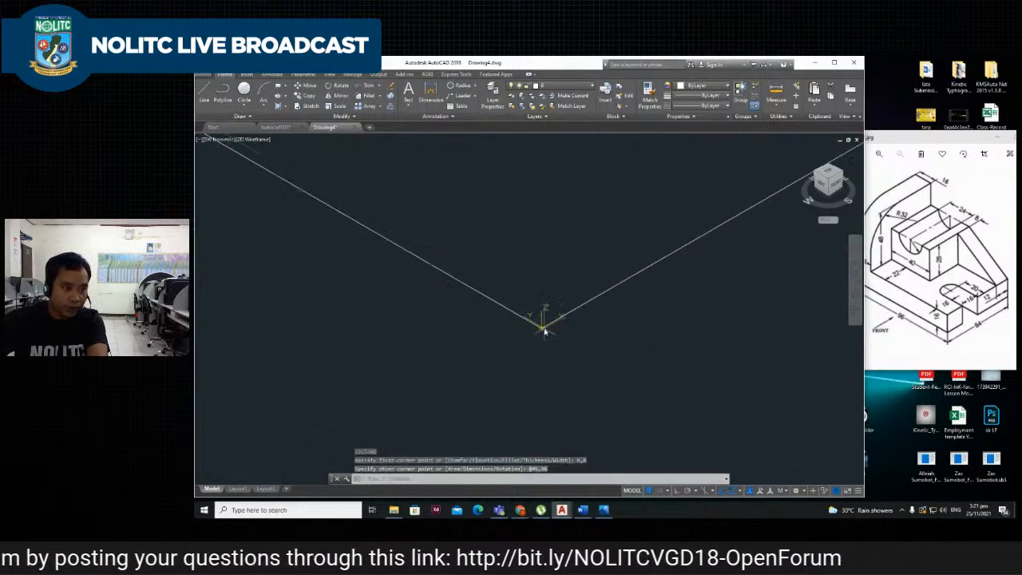
pyautogui.scroll(6, 548, 323)
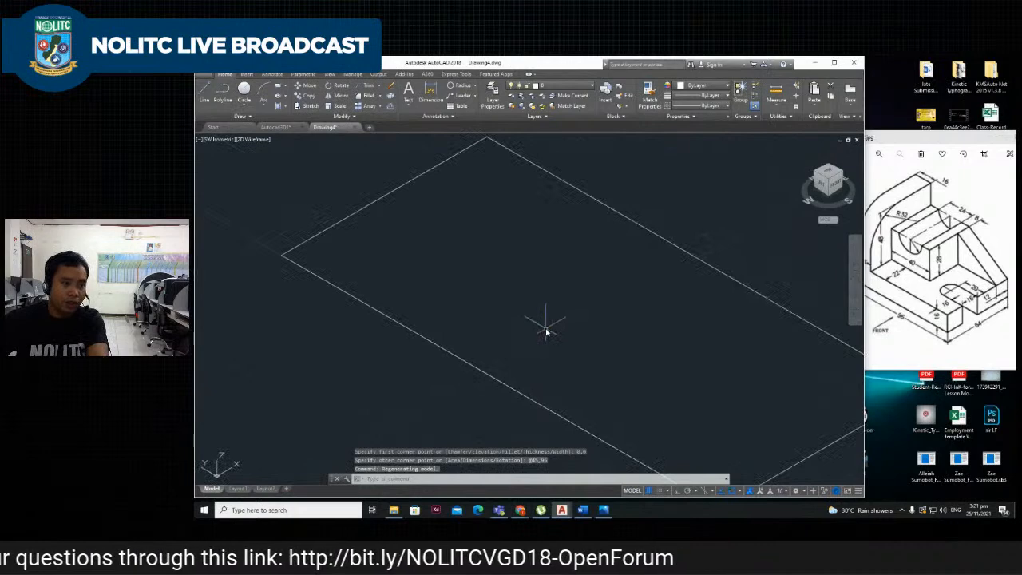
pyautogui.scroll(-5, 548, 328)
pyautogui.scroll(3, 549, 334)
pyautogui.scroll(-3, 543, 331)
pyautogui.scroll(3, 551, 325)
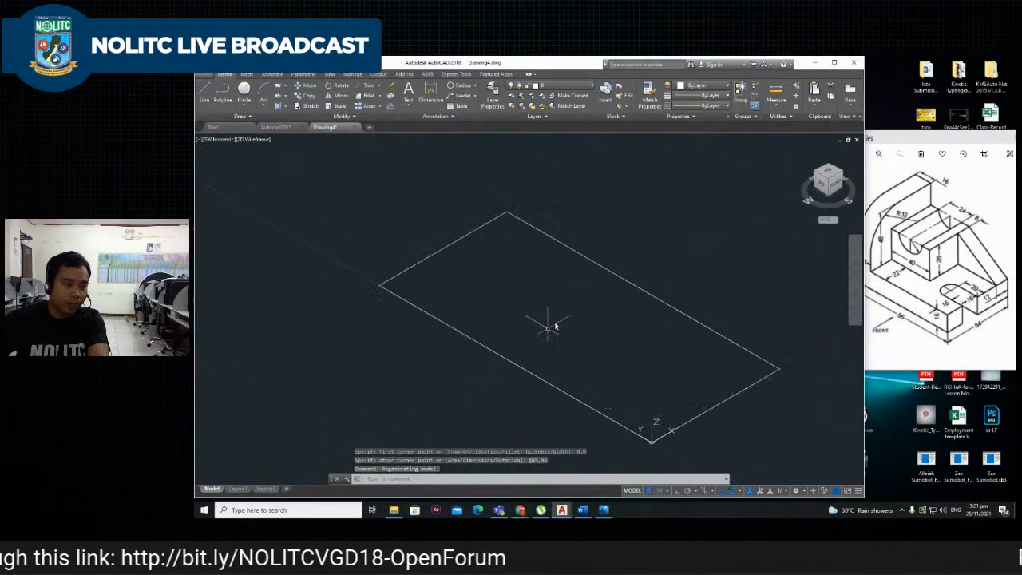
pyautogui.write('ucs')
pyautogui.press('Return')
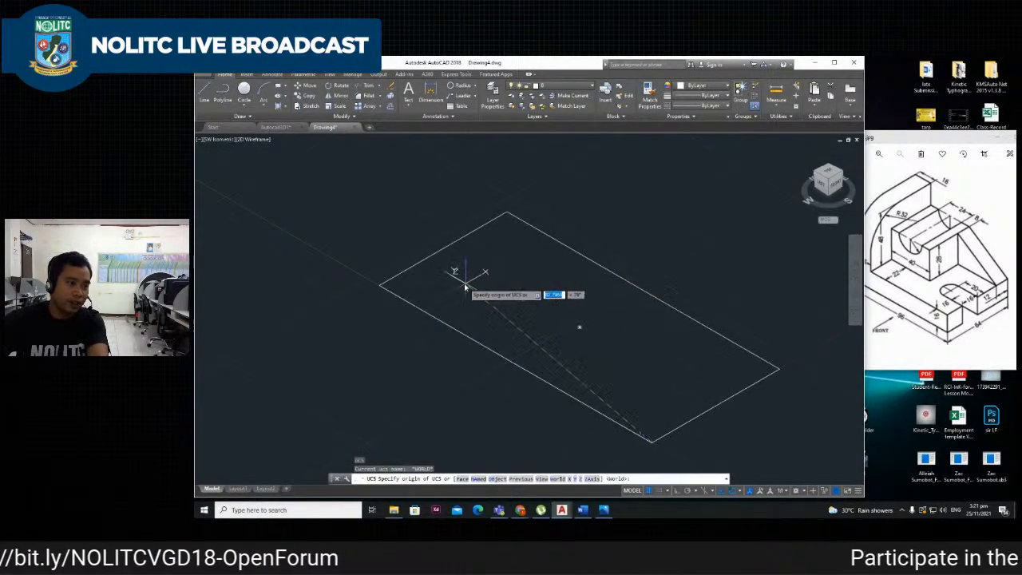
pyautogui.click(378, 281)
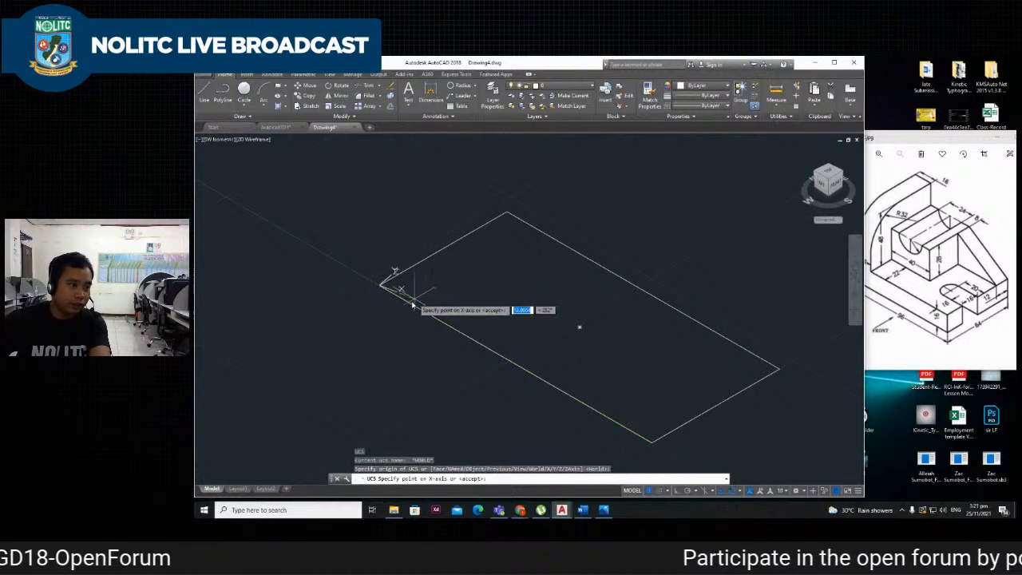
pyautogui.click(653, 442)
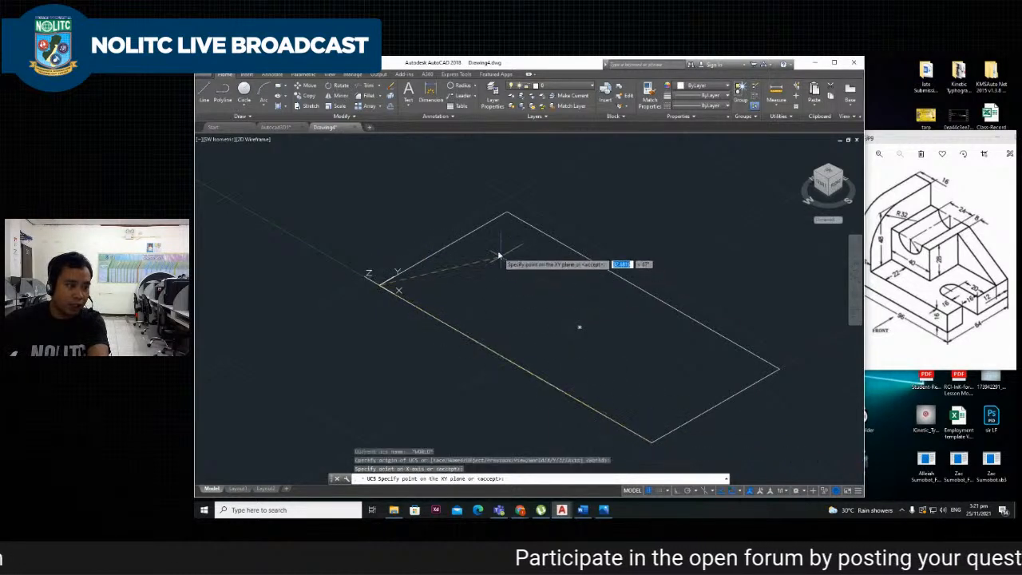
pyautogui.click(510, 211)
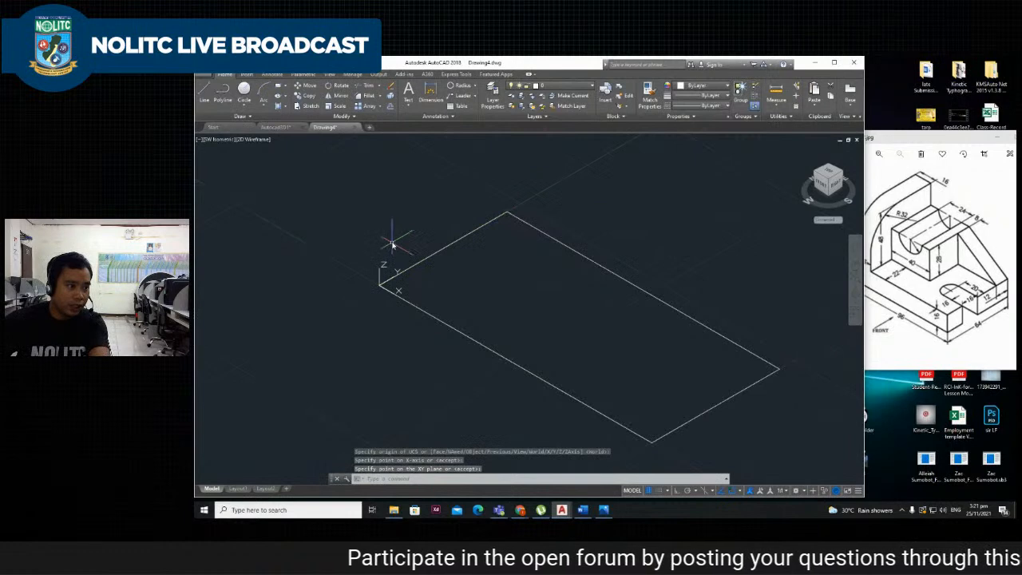
pyautogui.press('Escape')
# Add a linear dimension to the rectangle's long front edge, placed outside the outline.
pyautogui.moveTo(351, 245); pyautogui.dragTo(522, 305, button='middle')
pyautogui.scroll(-4, 650, 376)
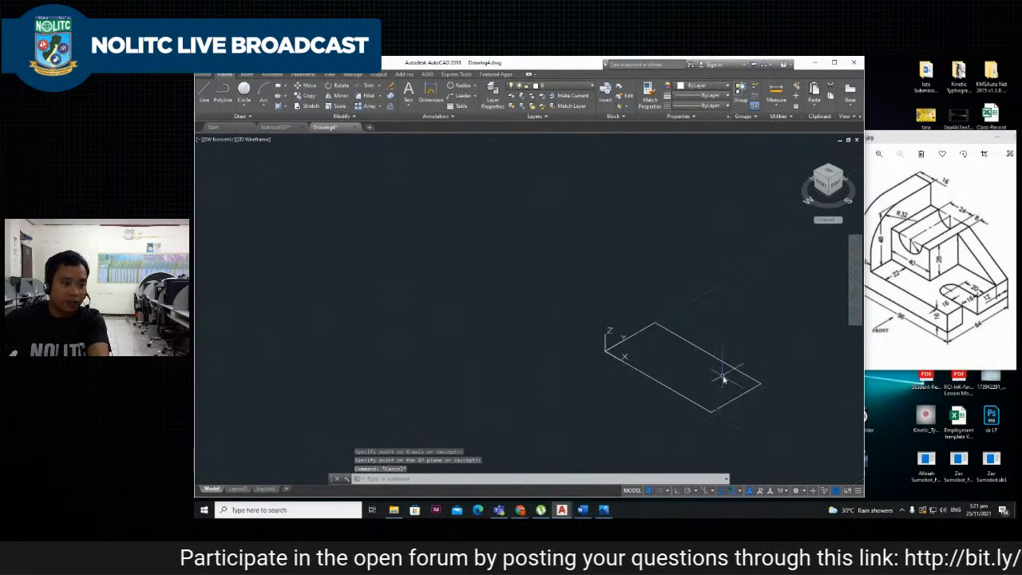
pyautogui.scroll(2, 721, 365)
pyautogui.click(914, 343)
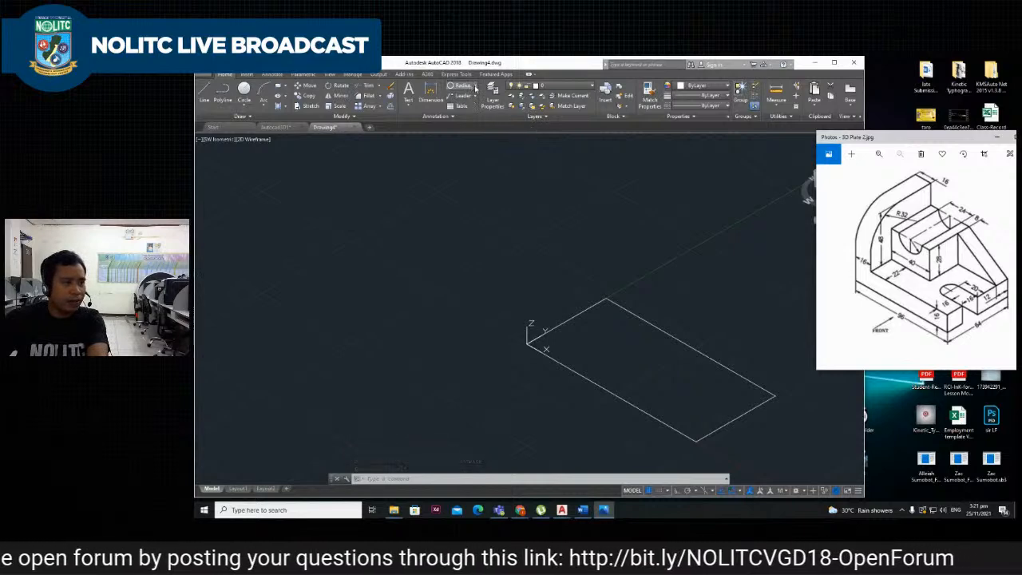
pyautogui.click(486, 116)
pyautogui.click(476, 90)
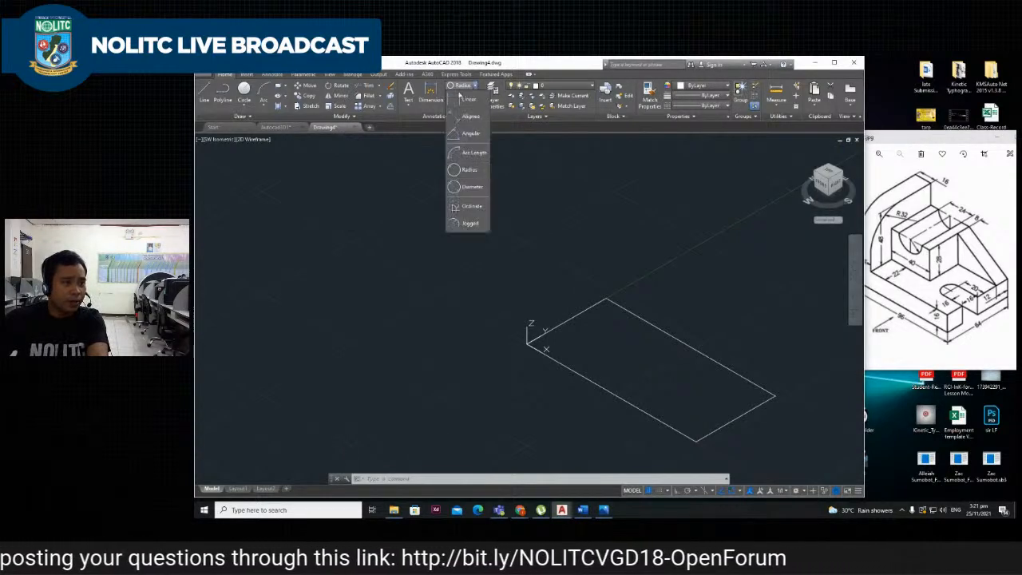
pyautogui.click(468, 99)
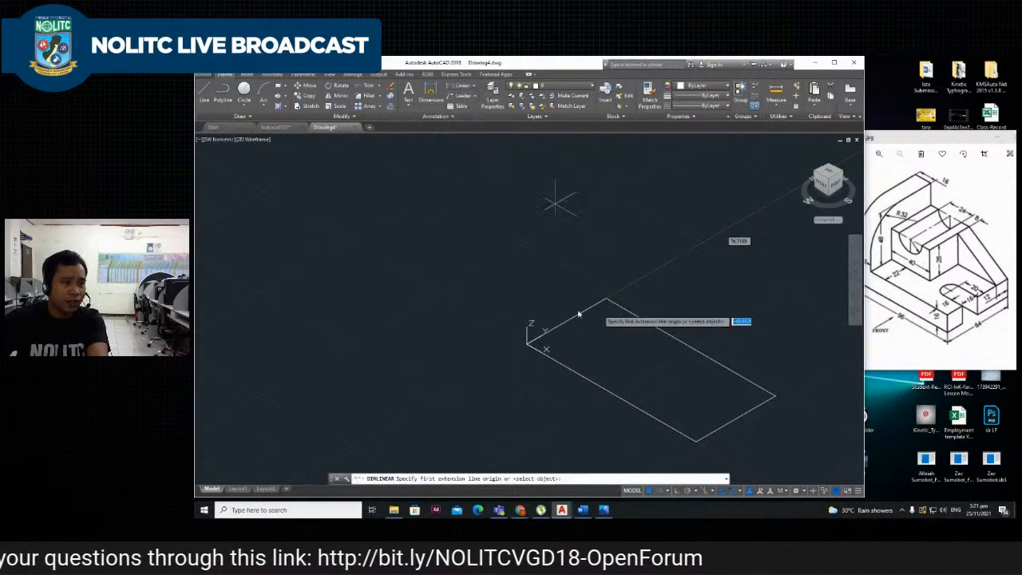
pyautogui.click(527, 344)
pyautogui.click(698, 442)
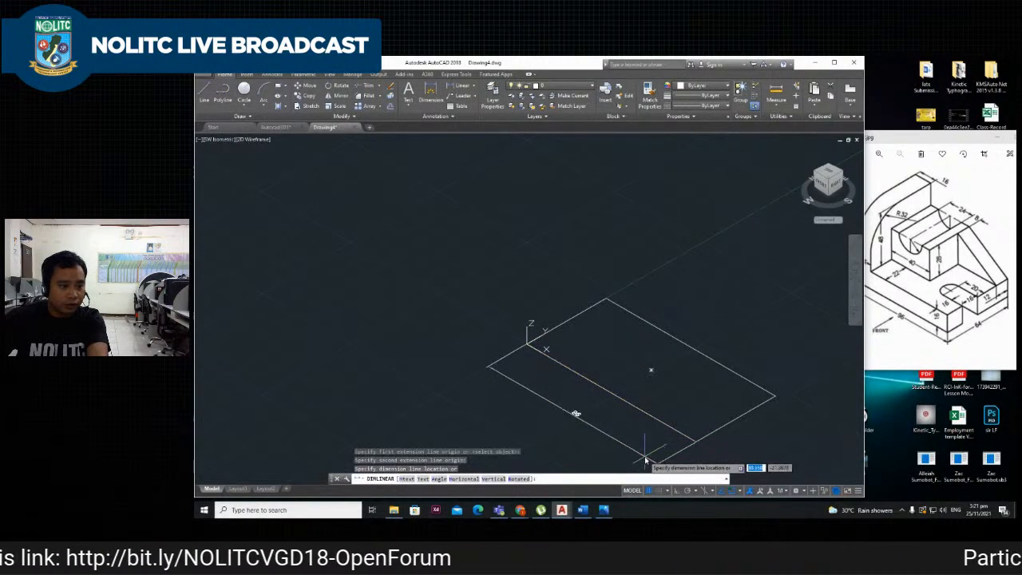
pyautogui.scroll(5, 578, 423)
pyautogui.scroll(-6, 582, 431)
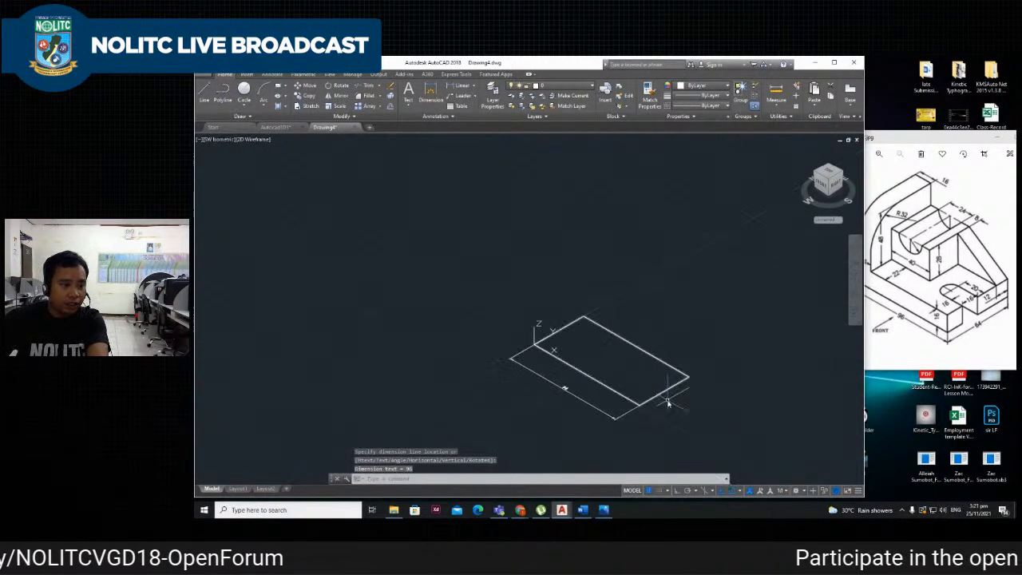
# Add a linear dimension to the rectangle's short edge at the end opposite the UCS origin.
pyautogui.scroll(2, 639, 406)
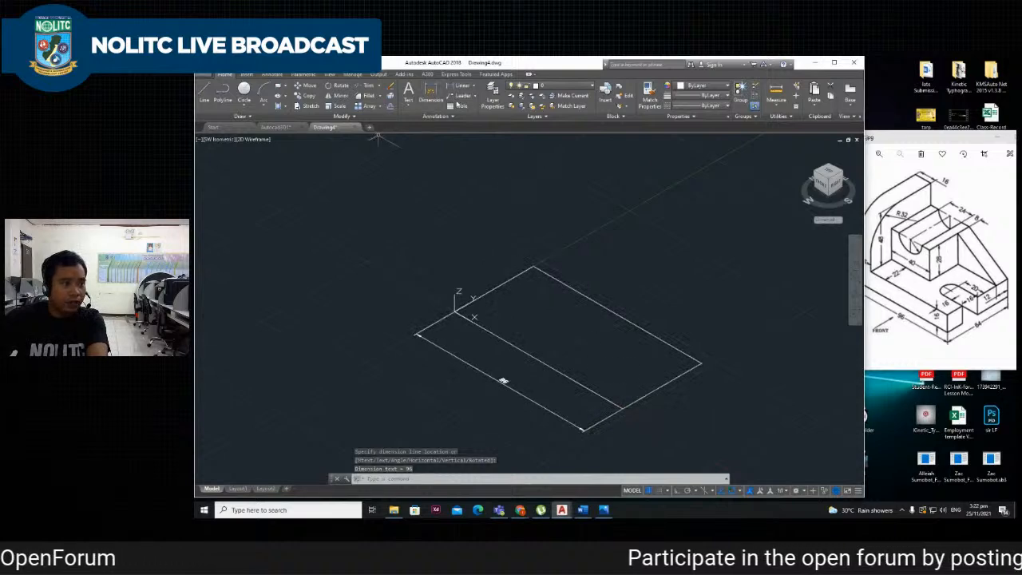
pyautogui.click(462, 86)
pyautogui.click(622, 409)
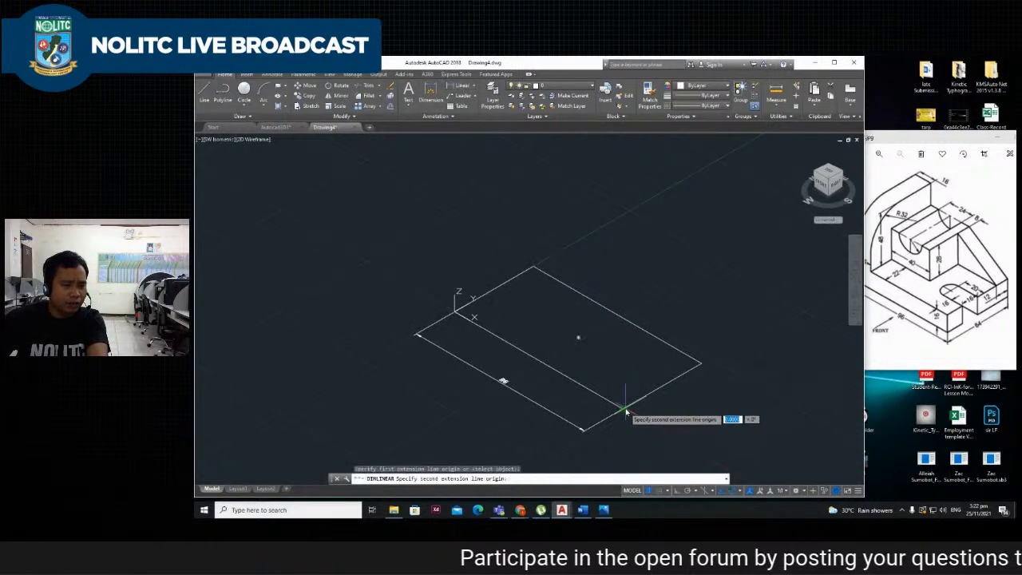
pyautogui.click(698, 365)
pyautogui.click(681, 401)
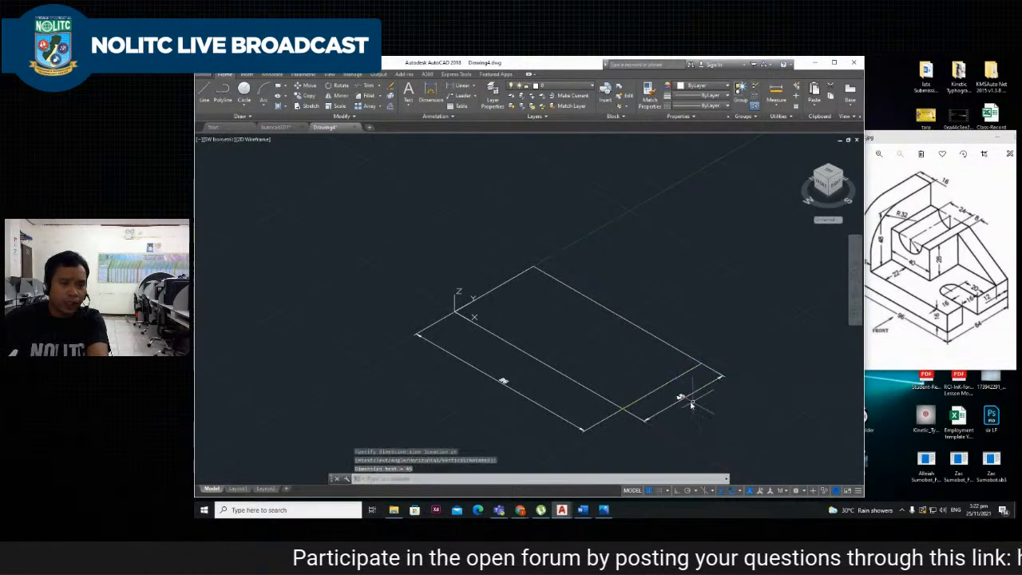
# Check the plate thickness in the reference drawing and Presspull the base rectangle upward to a height of 16.
pyautogui.click(918, 337)
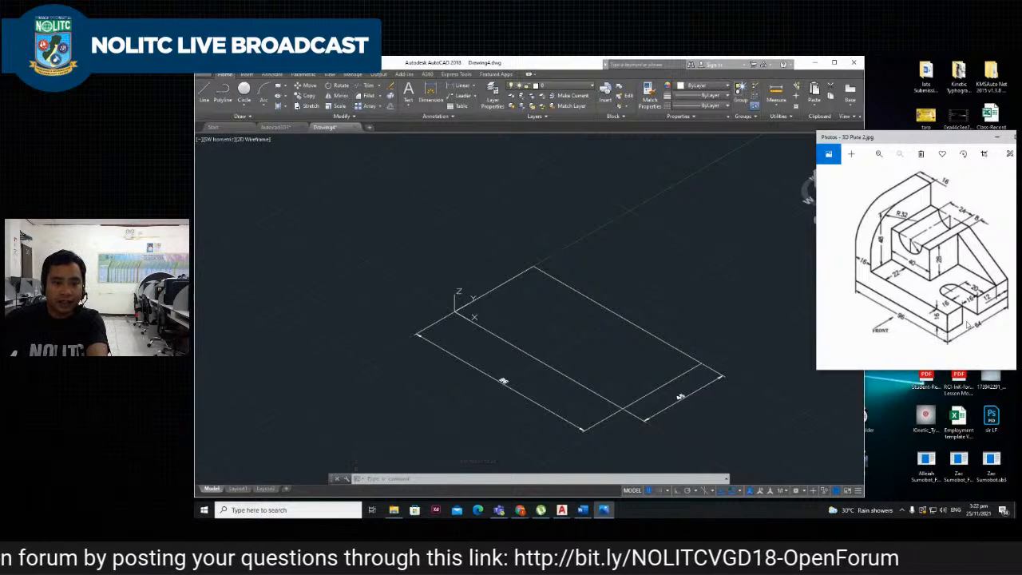
pyautogui.scroll(3, 967, 326)
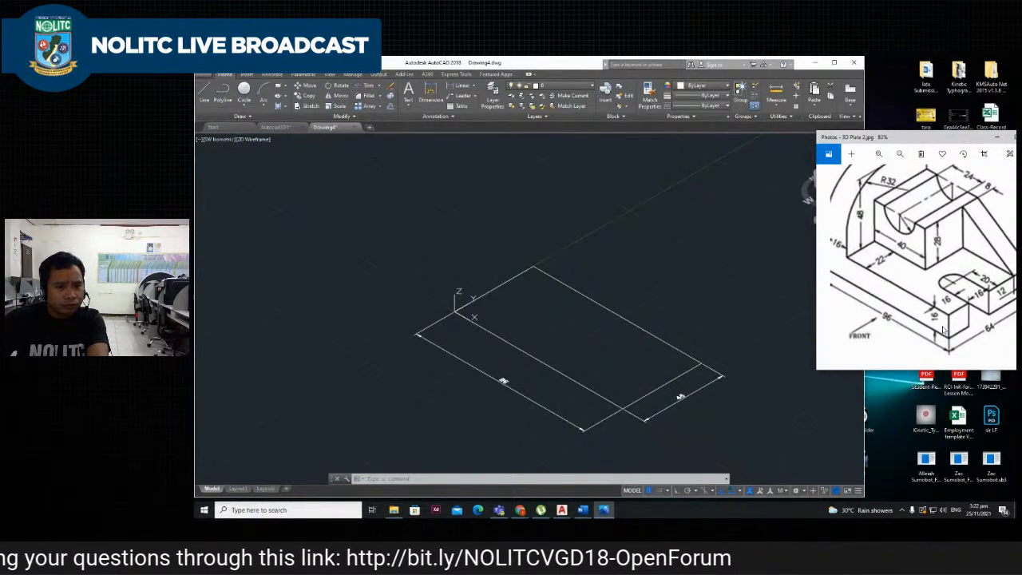
pyautogui.scroll(-1, 951, 328)
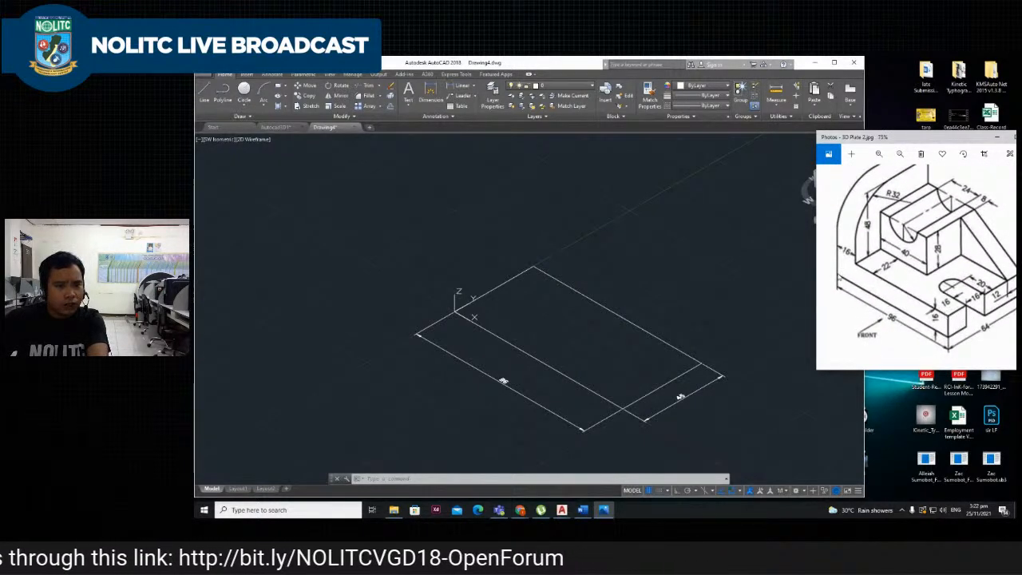
pyautogui.scroll(2, 923, 338)
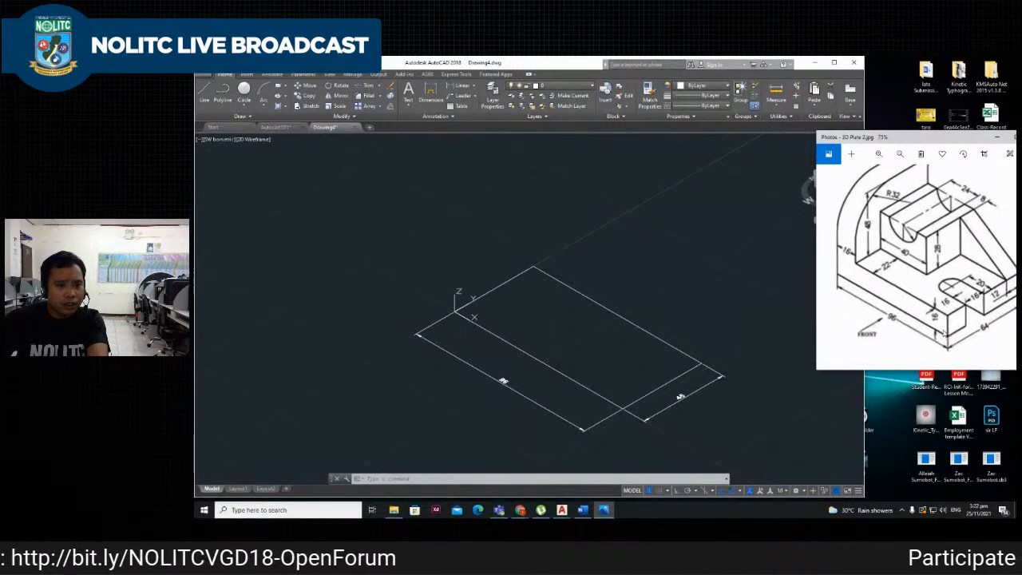
pyautogui.scroll(-3, 929, 328)
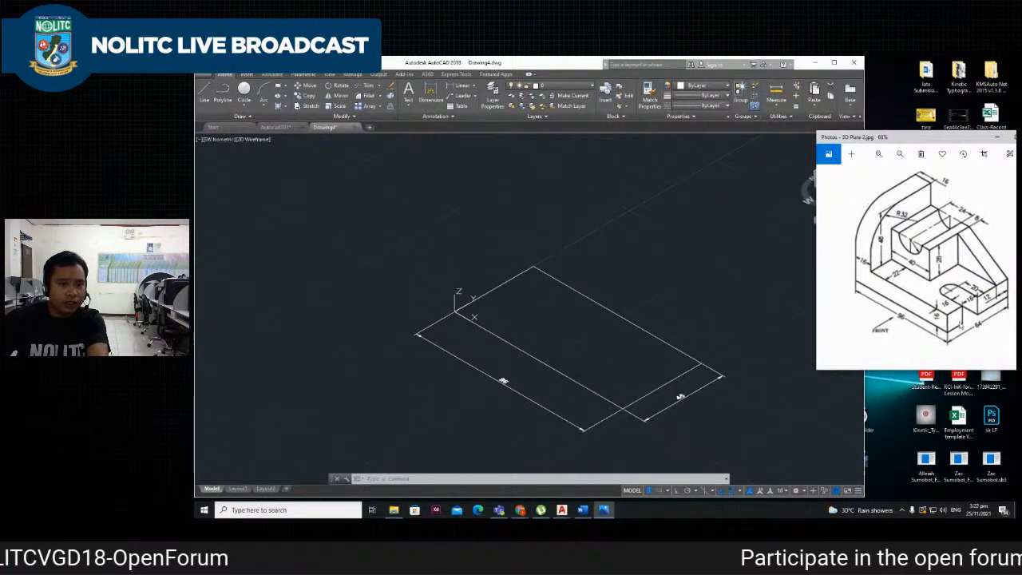
pyautogui.scroll(2, 949, 323)
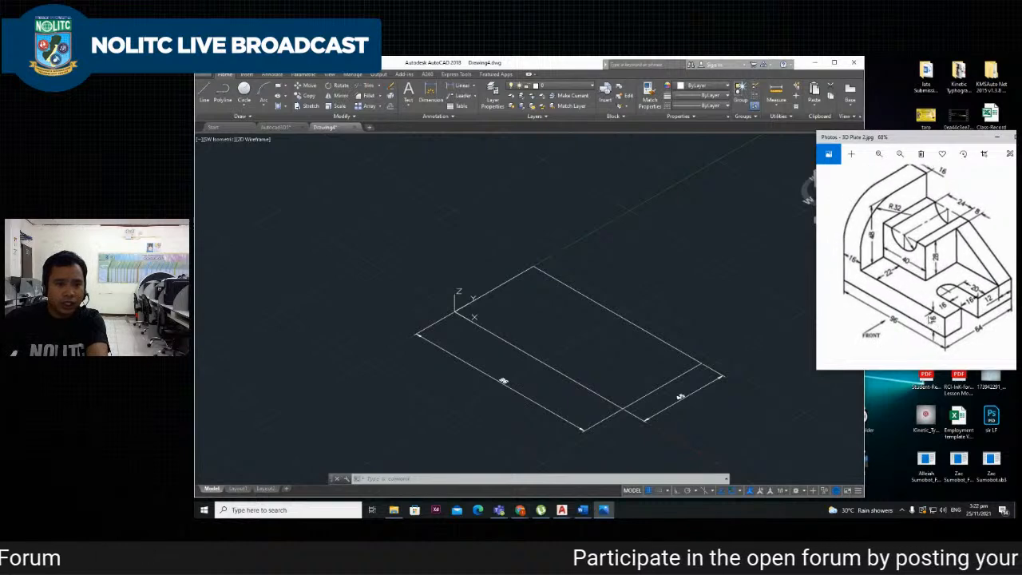
pyautogui.click(509, 366)
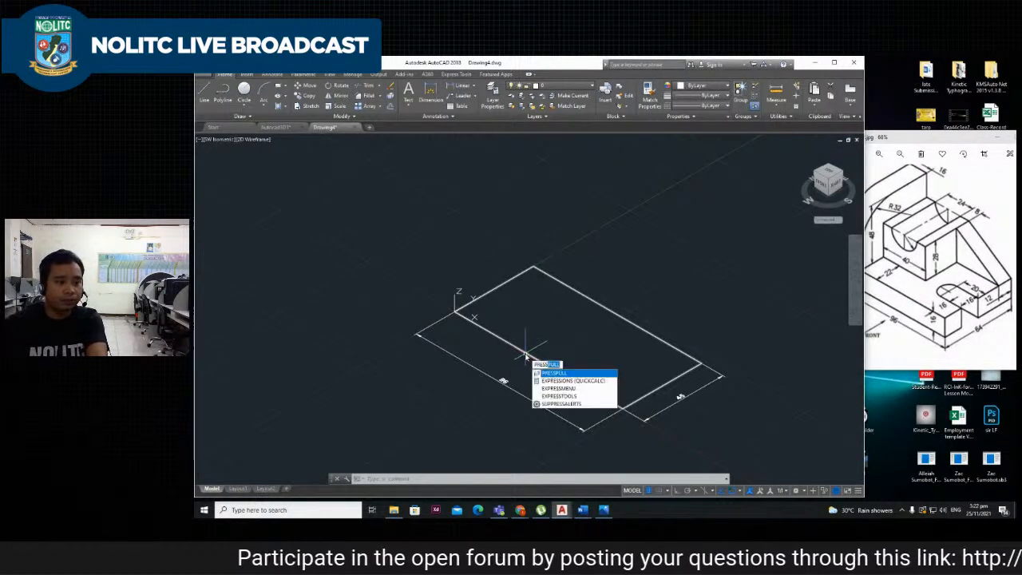
pyautogui.press('Return')
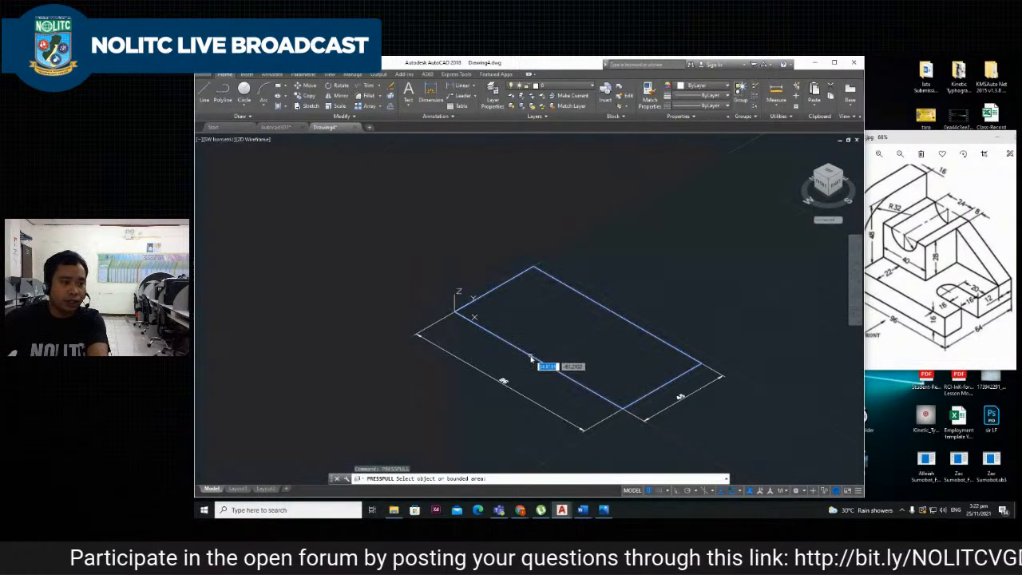
pyautogui.click(531, 360)
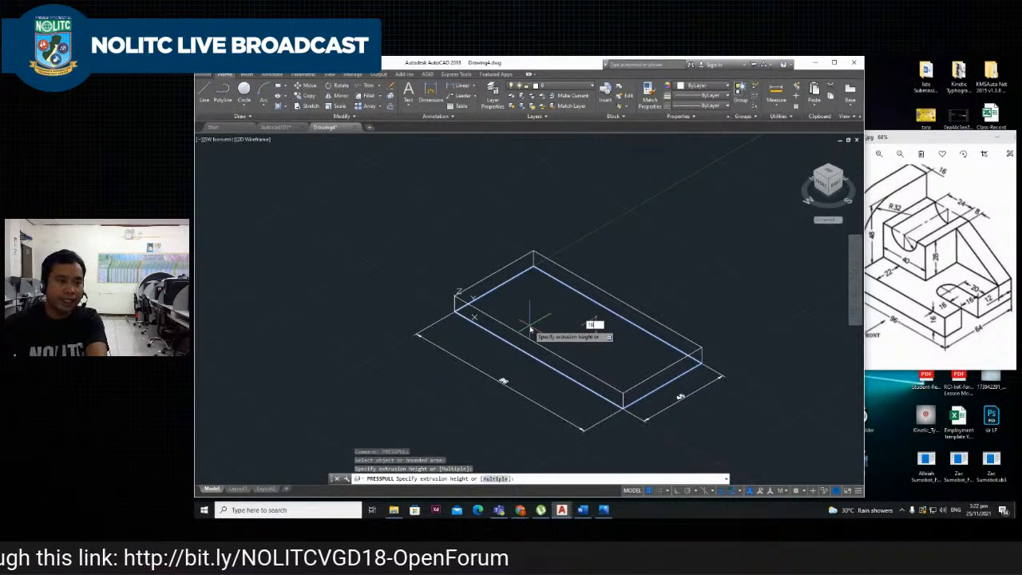
pyautogui.press('Return')
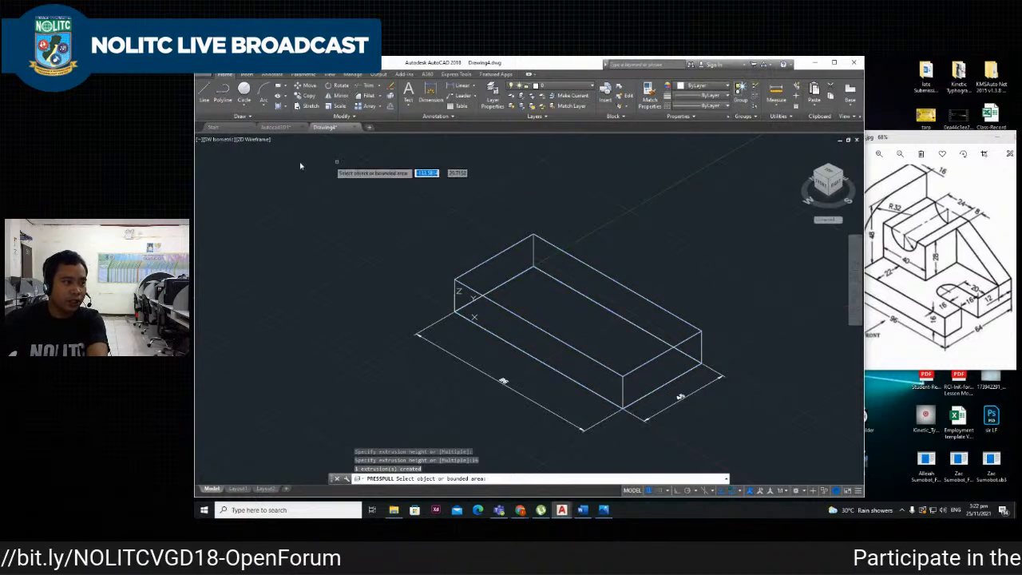
pyautogui.press('Return')
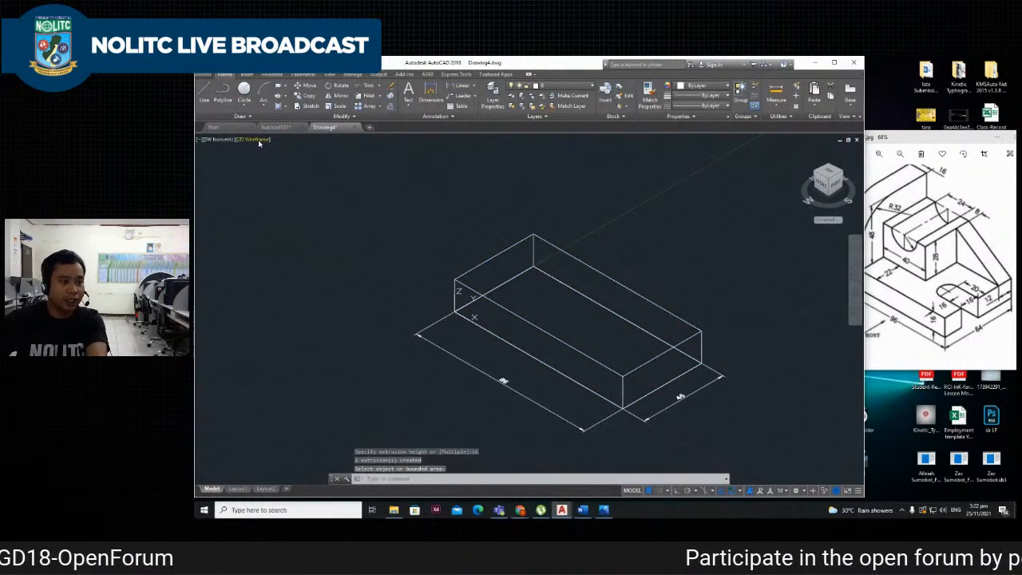
# Preview the block in the Conceptual visual style and return the display to 2D Wireframe.
pyautogui.click(258, 140)
pyautogui.click(275, 169)
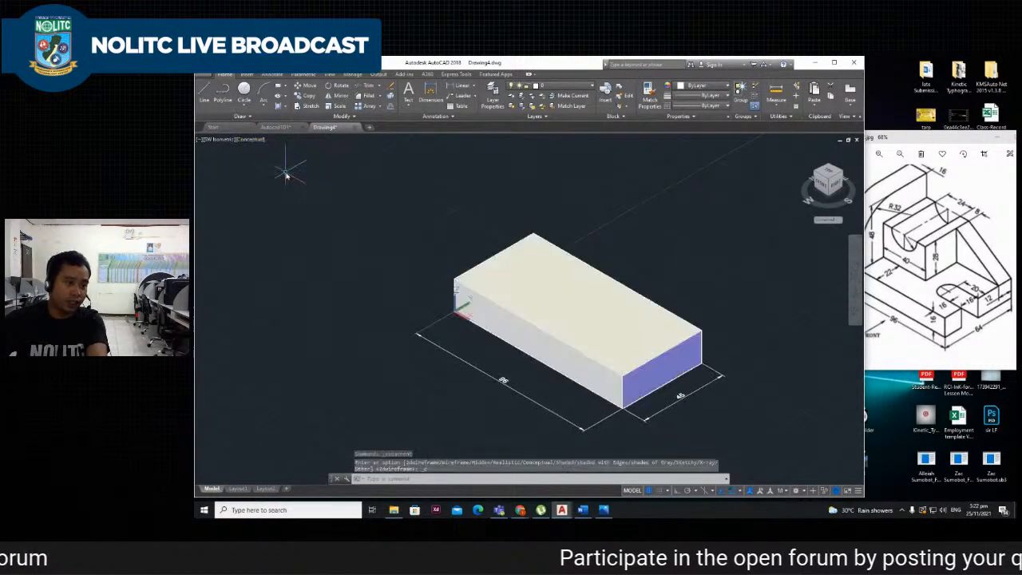
pyautogui.click(258, 140)
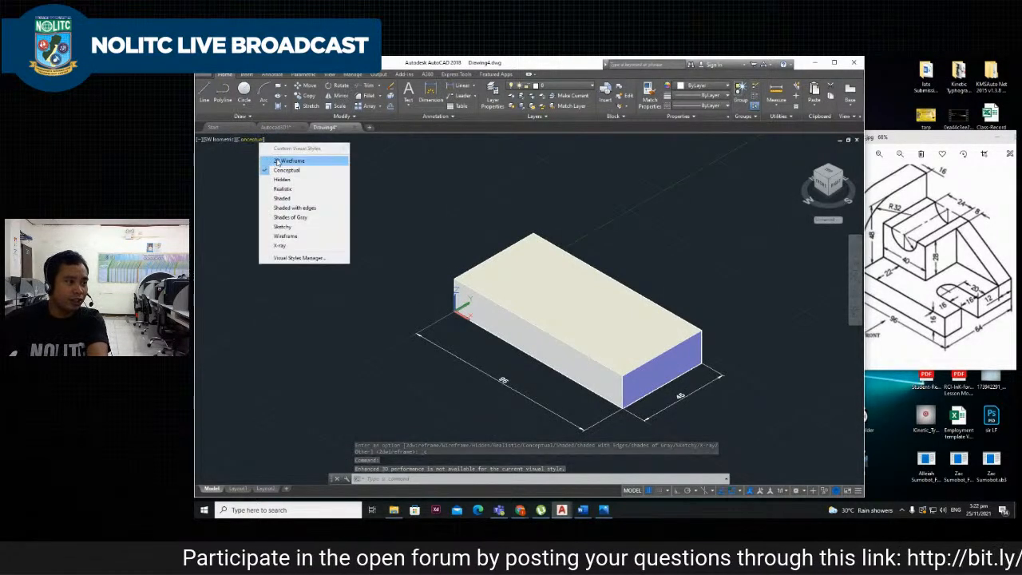
pyautogui.click(275, 159)
pyautogui.moveTo(699, 335); pyautogui.dragTo(648, 335, button='middle')
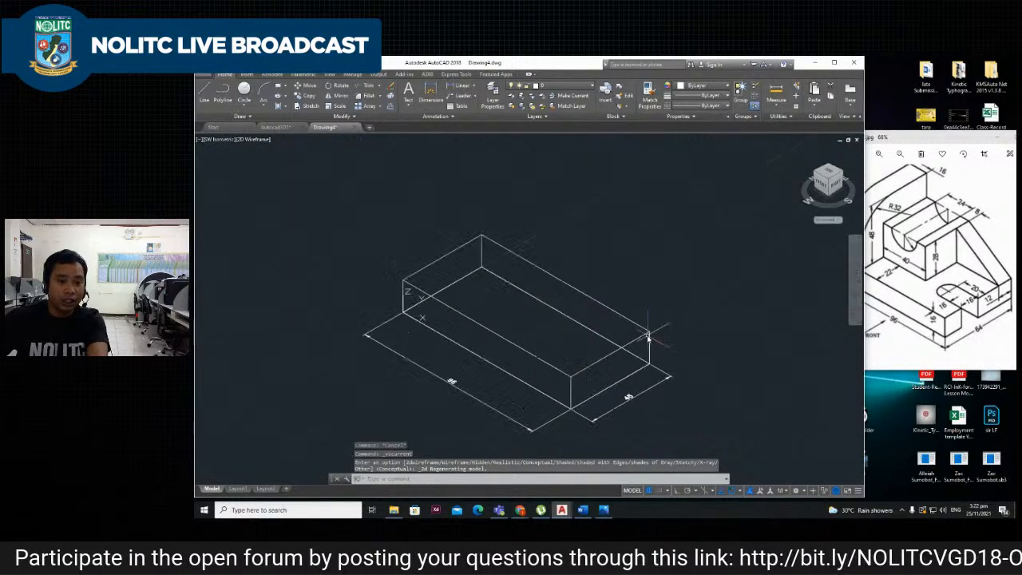
pyautogui.write('ucs')
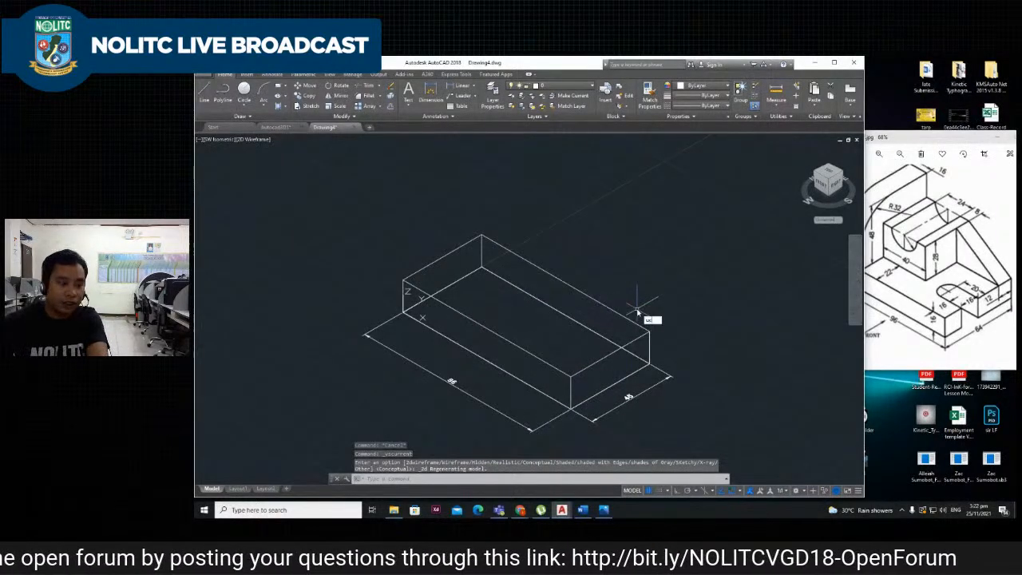
pyautogui.press('BackSpace')
pyautogui.press('BackSpace')
pyautogui.press('BackSpace')
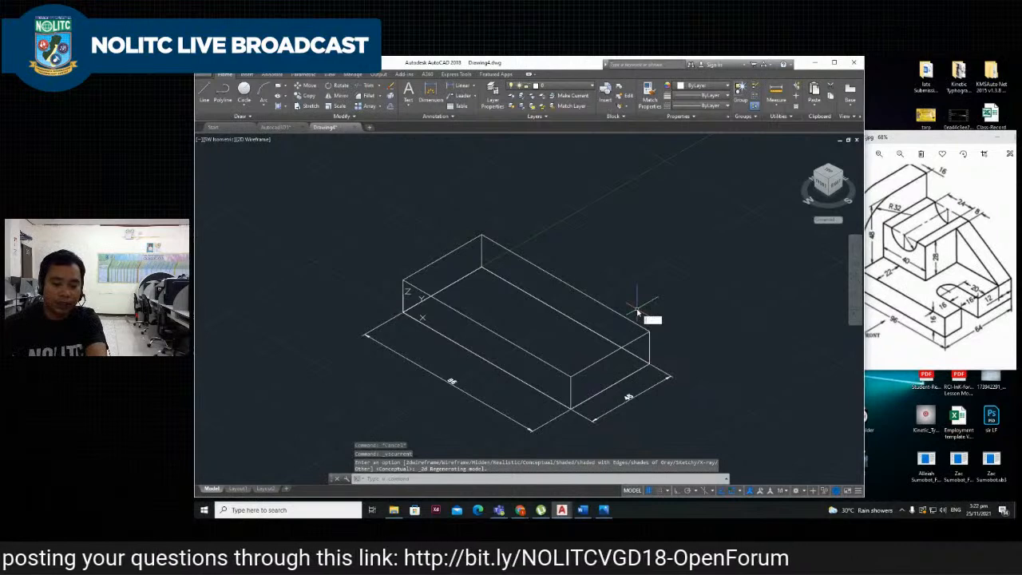
# Draw a construction line (XLINE) through both ends of the block's upper front long edge.
pyautogui.write('xl')
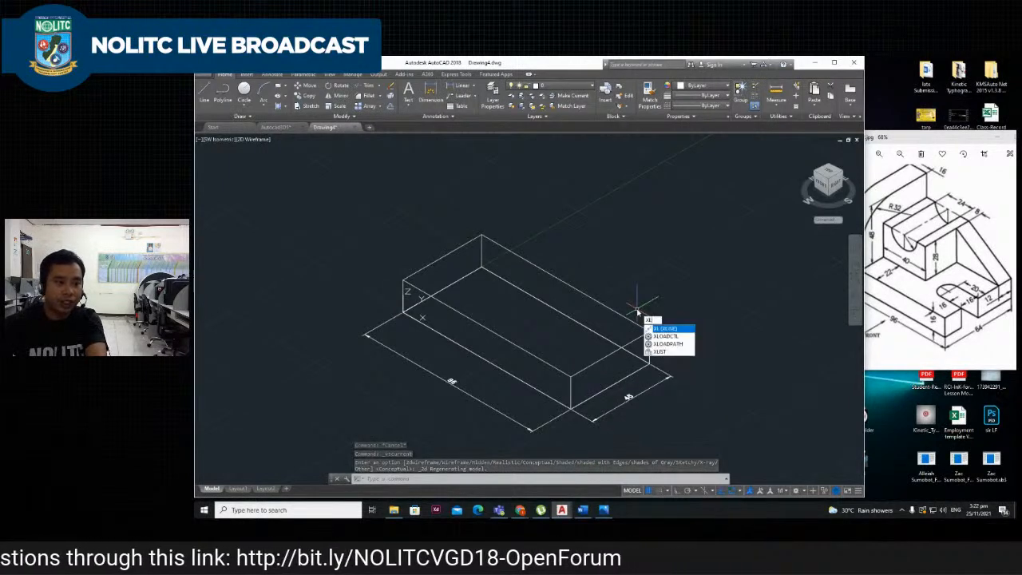
pyautogui.press('Return')
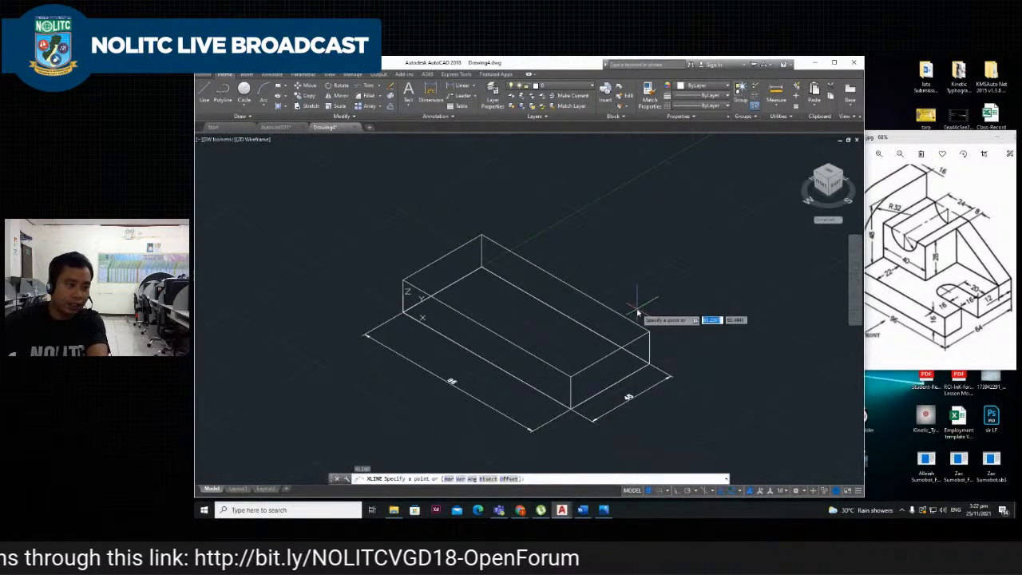
pyautogui.click(572, 377)
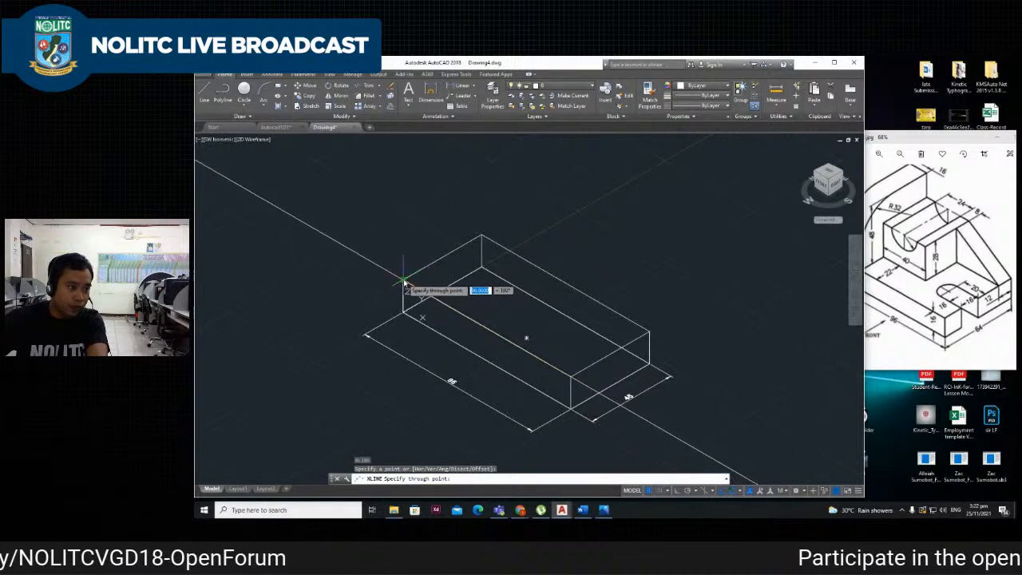
pyautogui.click(403, 281)
pyautogui.press('Escape')
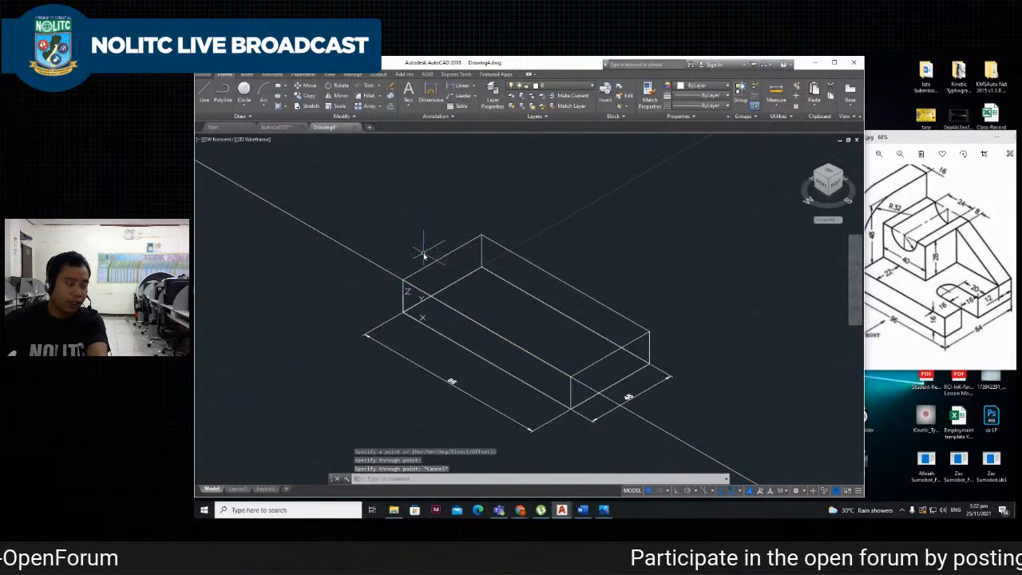
# Change the construction line's colour to Red in its properties and deselect it.
pyautogui.scroll(-1, 415, 241)
pyautogui.scroll(1, 392, 258)
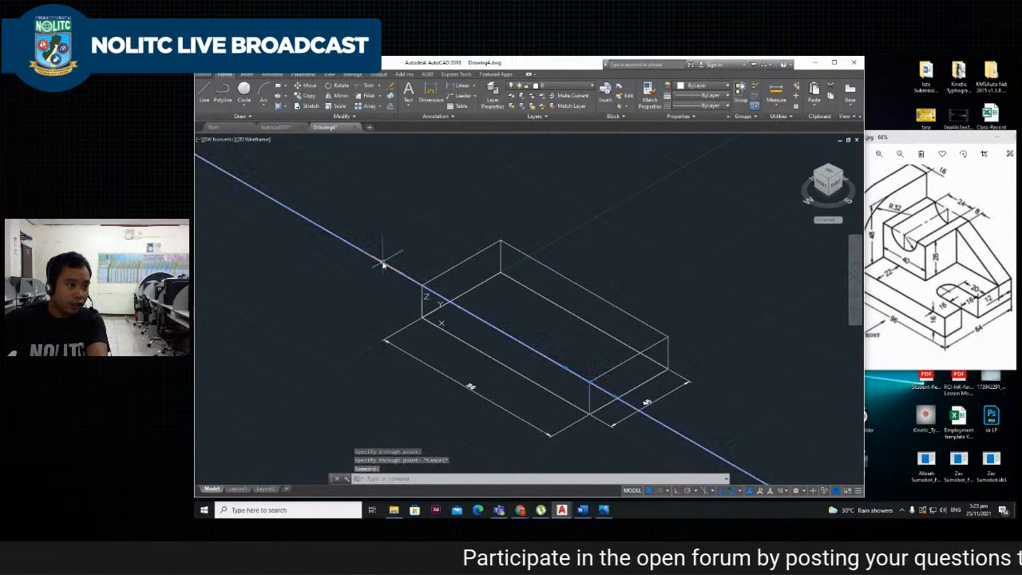
pyautogui.rightClick(383, 265)
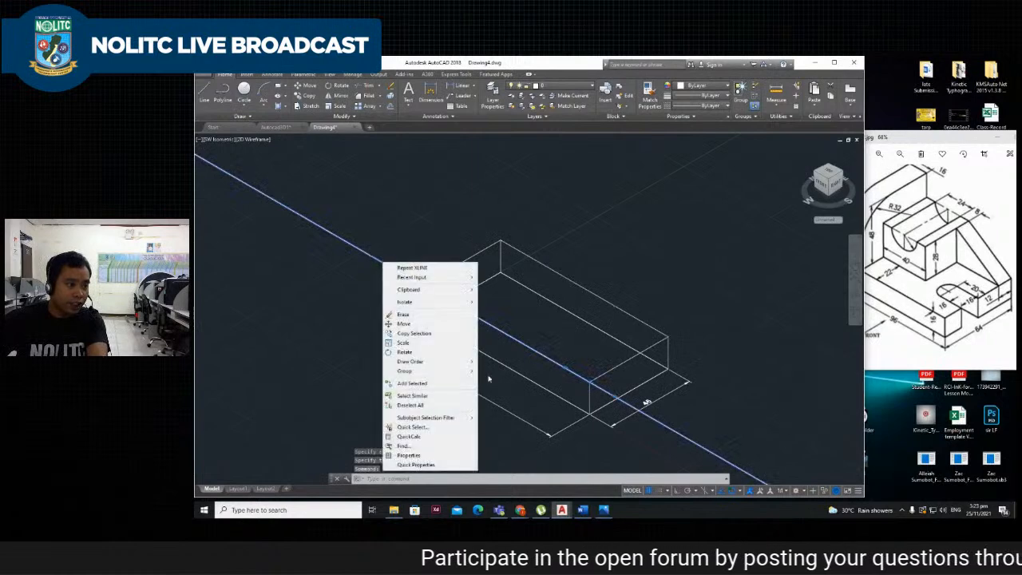
pyautogui.click(411, 456)
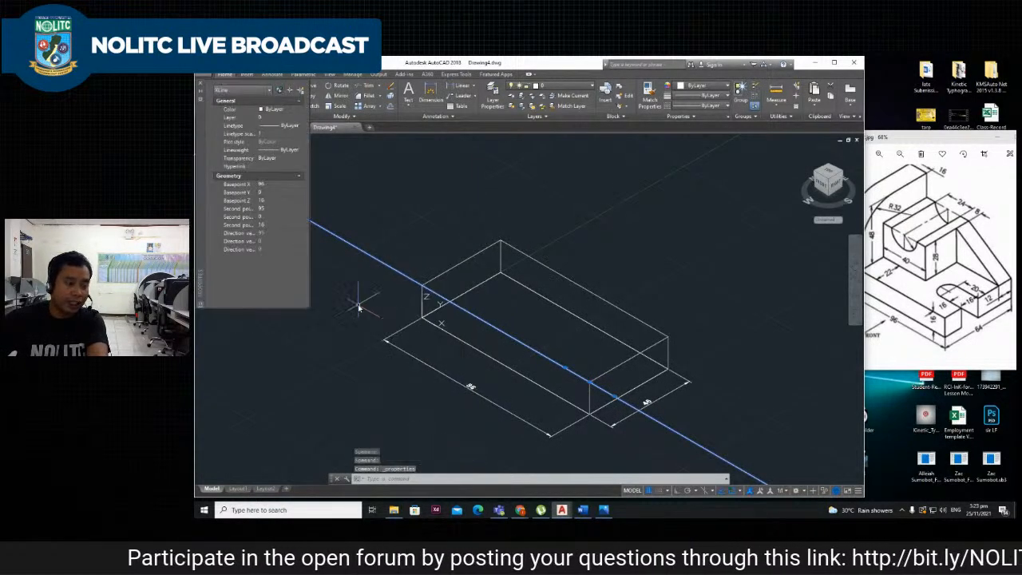
pyautogui.click(300, 109)
pyautogui.click(271, 128)
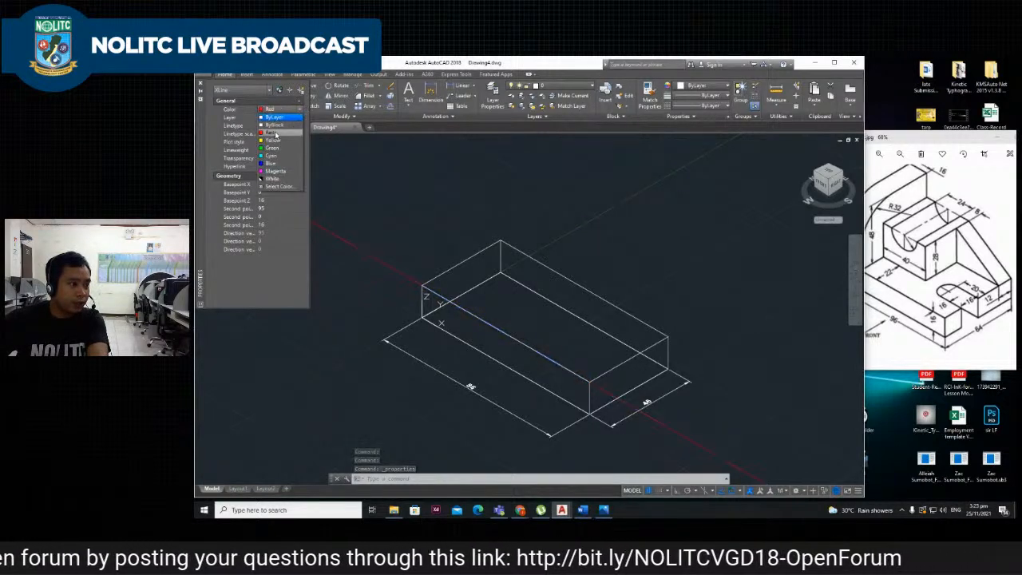
pyautogui.click(202, 86)
pyautogui.press('Escape')
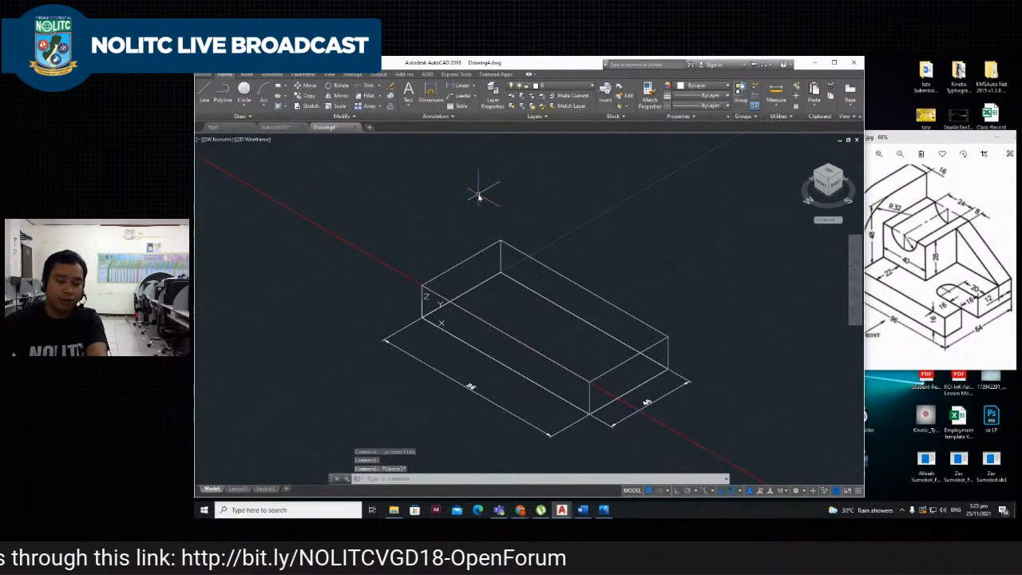
# Offset the red construction line by 16 across the block's top face, away from the front edge.
pyautogui.write('fset')
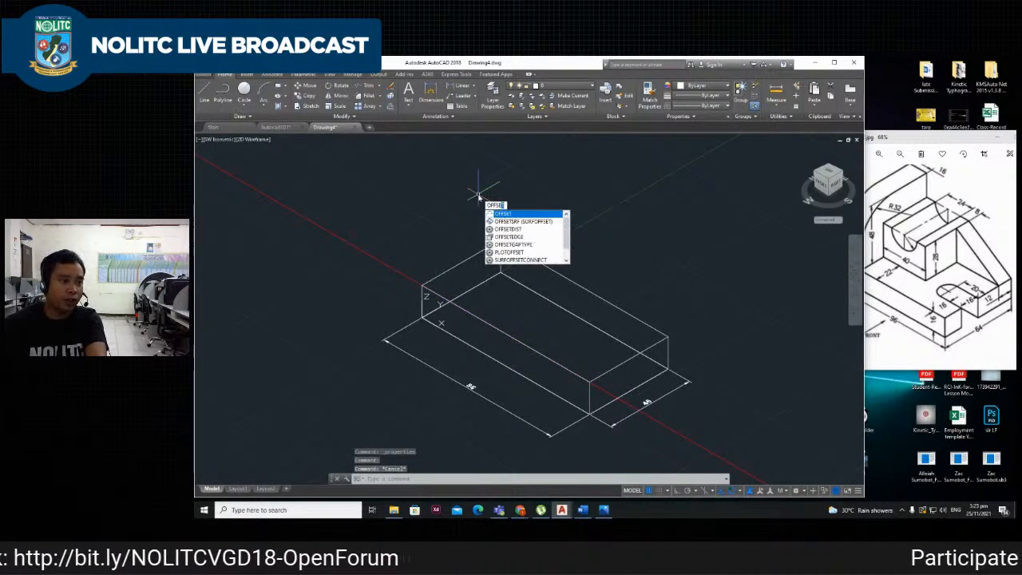
pyautogui.press('Return')
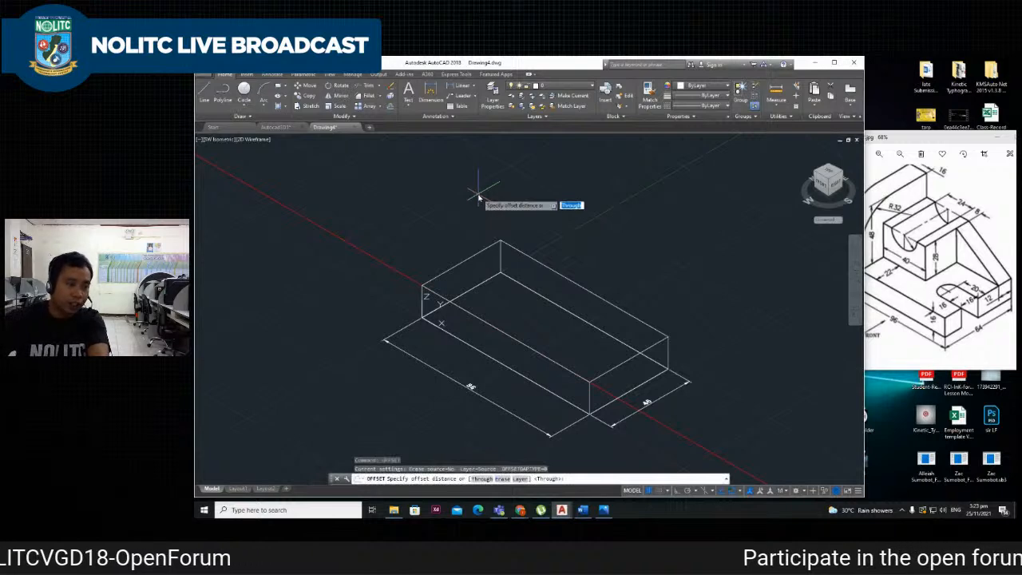
pyautogui.press('Return')
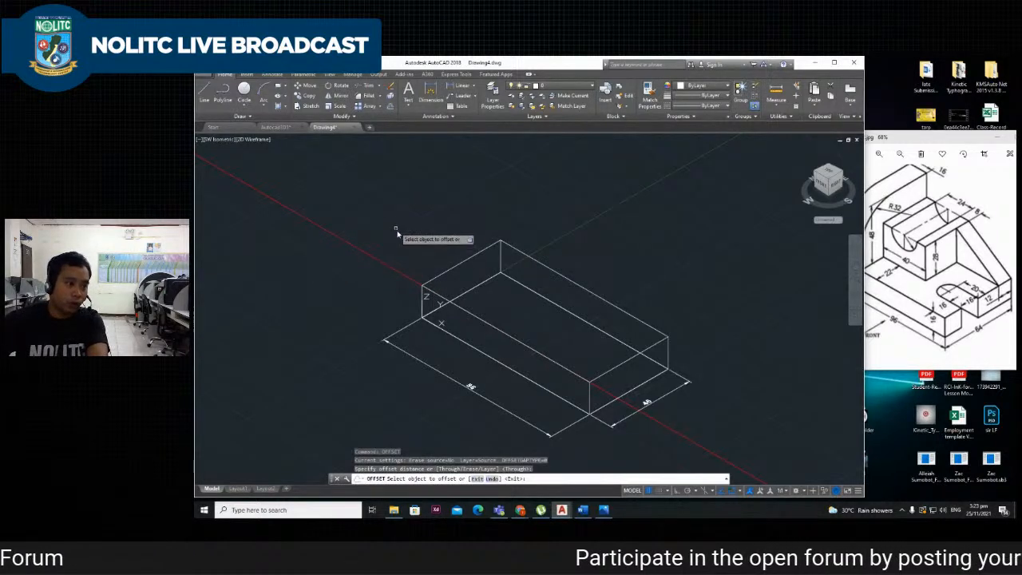
pyautogui.click(407, 278)
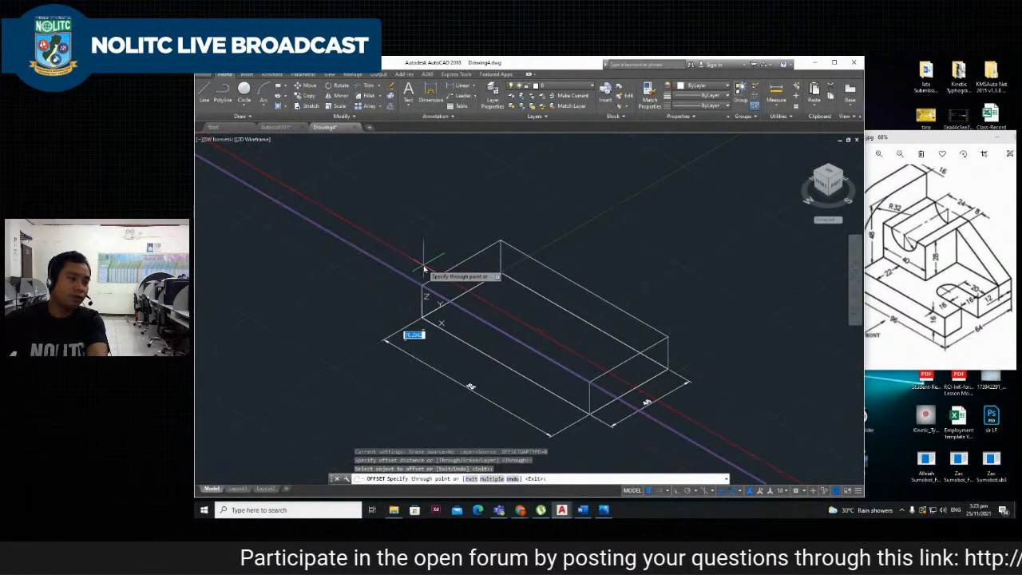
pyautogui.scroll(2, 424, 270)
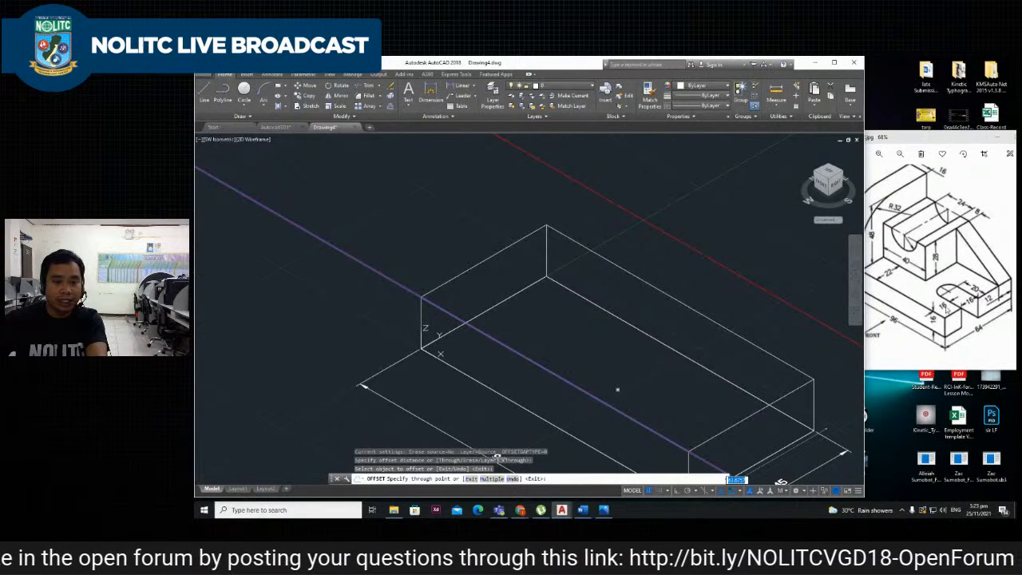
pyautogui.scroll(-4, 639, 407)
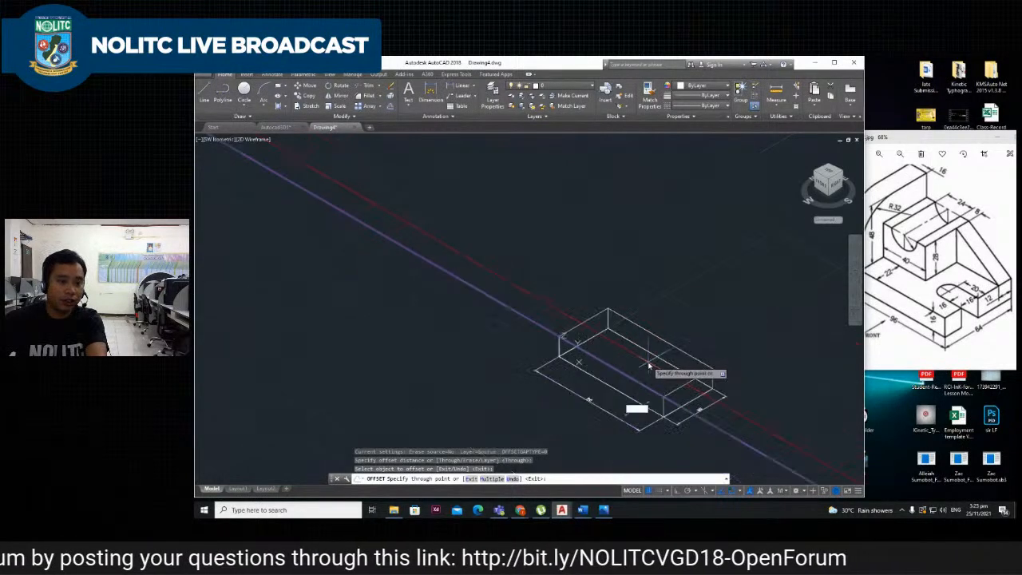
pyautogui.scroll(4, 651, 403)
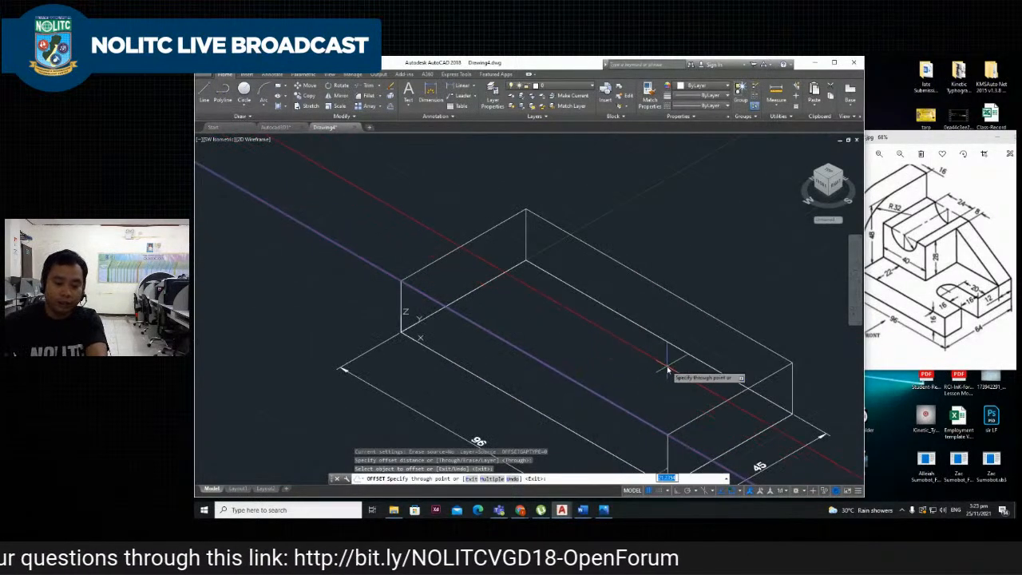
pyautogui.write('16')
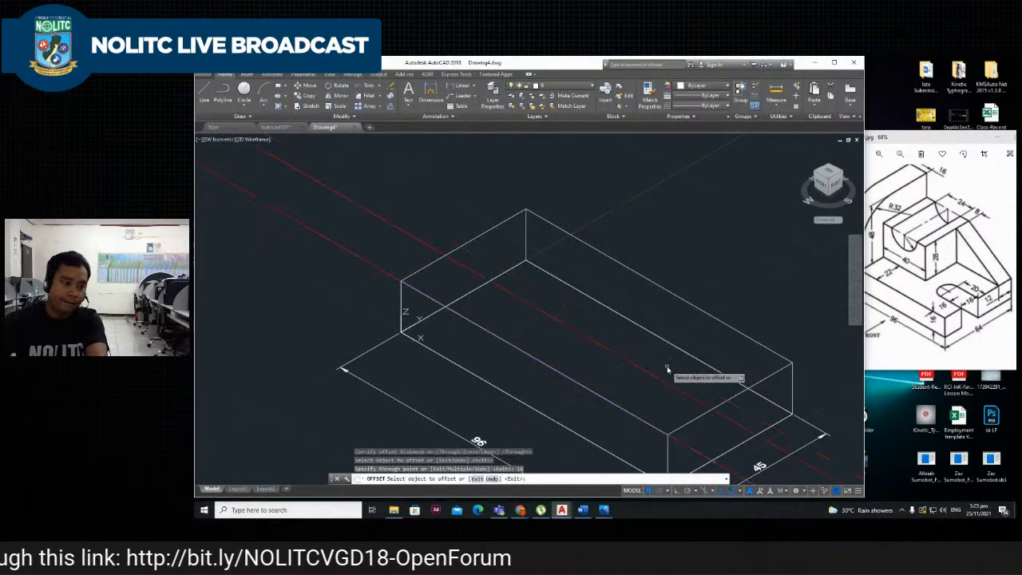
pyautogui.press('Return')
pyautogui.scroll(-4, 718, 395)
pyautogui.scroll(4, 847, 391)
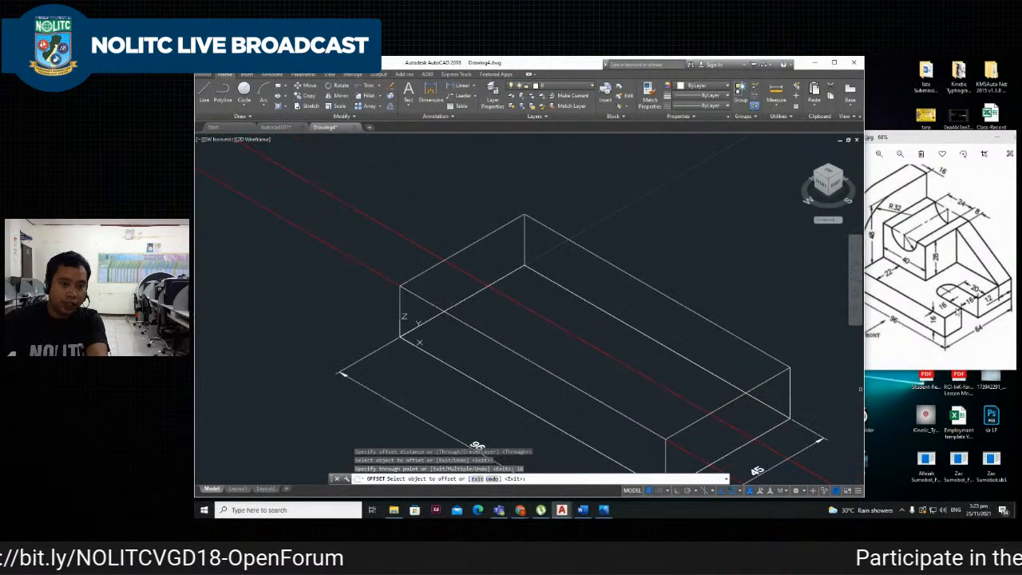
pyautogui.scroll(-3, 757, 427)
pyautogui.scroll(3, 744, 430)
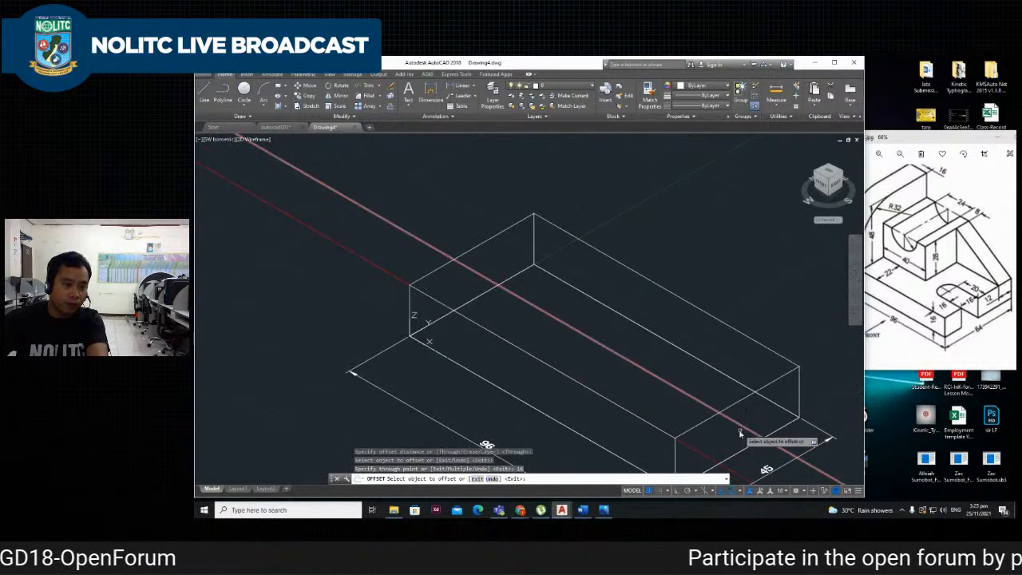
# Offset the inner red construction line by another 16 across the block's top face, toward the back edge.
pyautogui.press('Return')
pyautogui.scroll(-3, 748, 342)
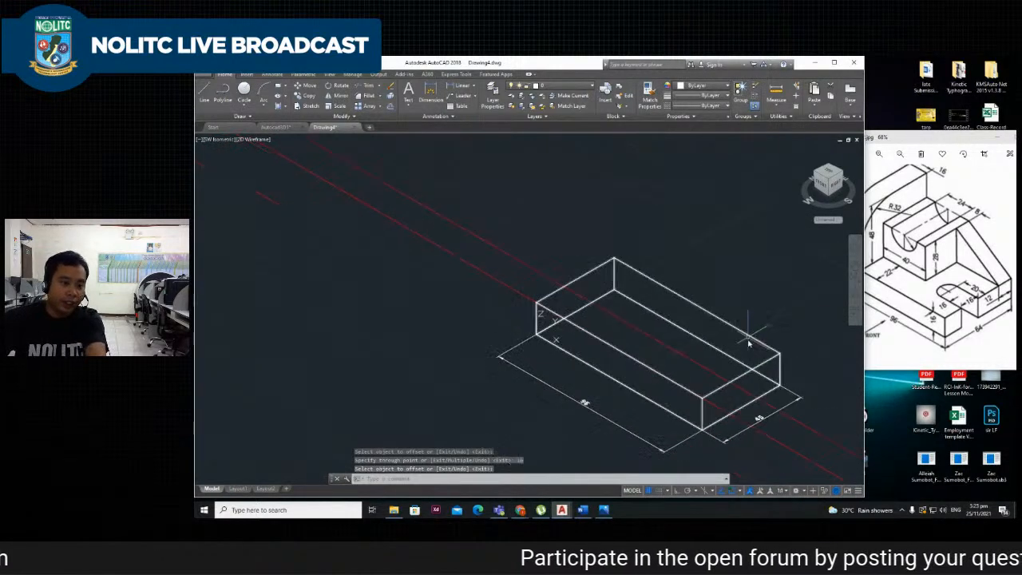
pyautogui.scroll(3, 760, 397)
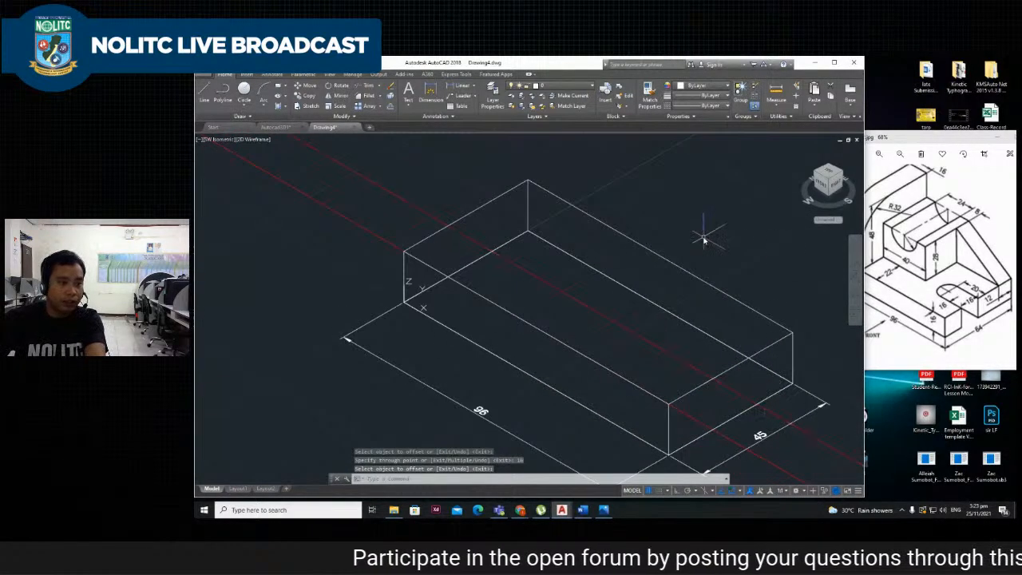
pyautogui.press('Escape')
pyautogui.press('Return')
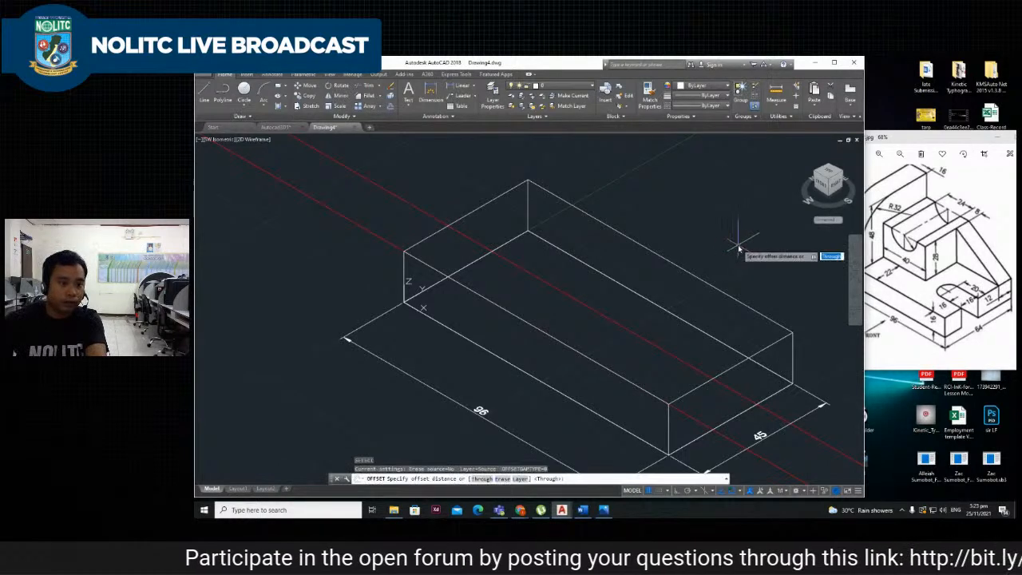
pyautogui.press('Return')
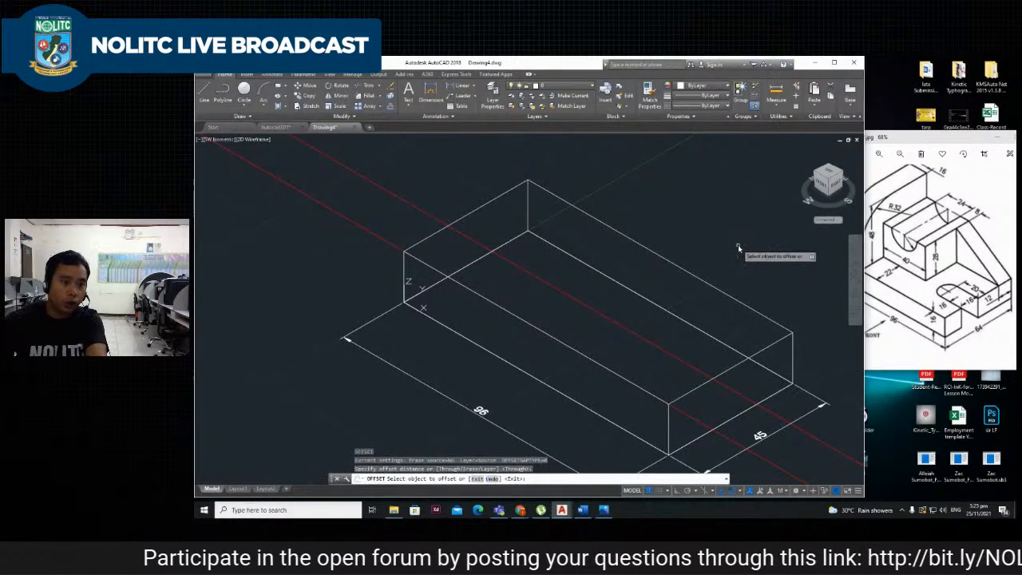
pyautogui.click(788, 423)
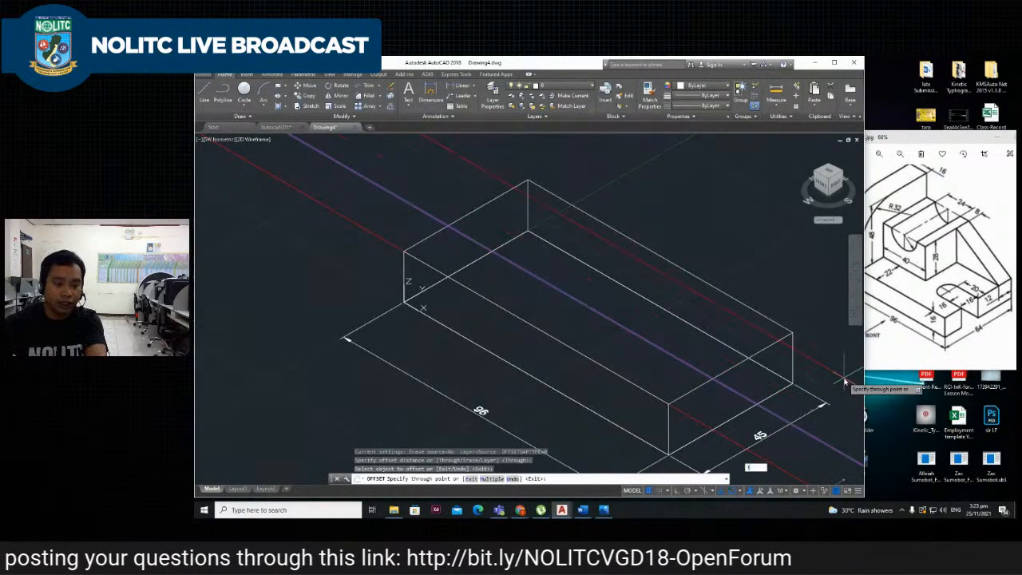
pyautogui.press('Return')
pyautogui.scroll(-2, 714, 347)
pyautogui.scroll(4, 801, 339)
pyautogui.moveTo(800, 339); pyautogui.dragTo(614, 370, button='middle')
pyautogui.scroll(-2, 613, 371)
pyautogui.scroll(-3, 450, 355)
pyautogui.scroll(2, 405, 365)
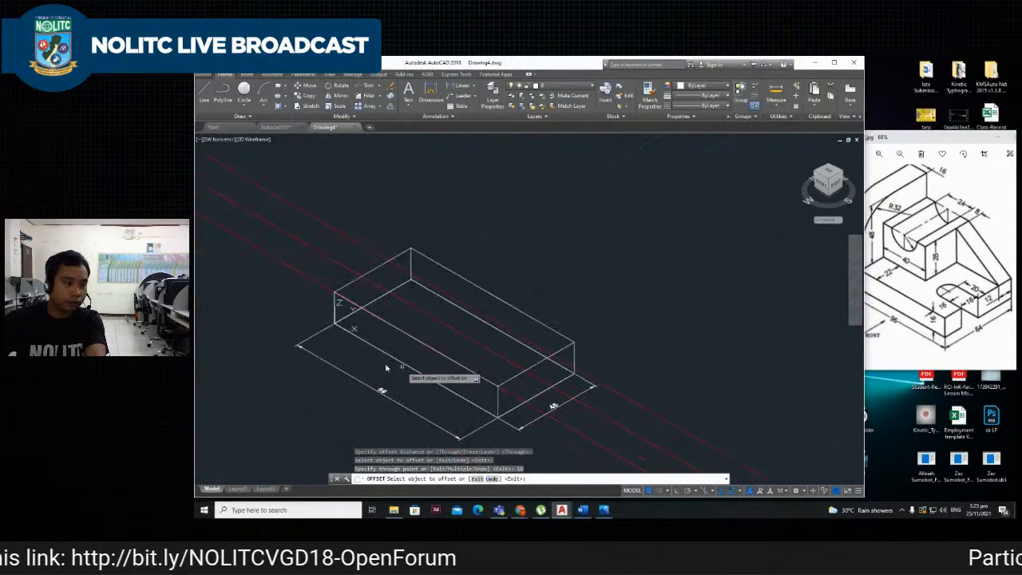
pyautogui.scroll(1, 507, 377)
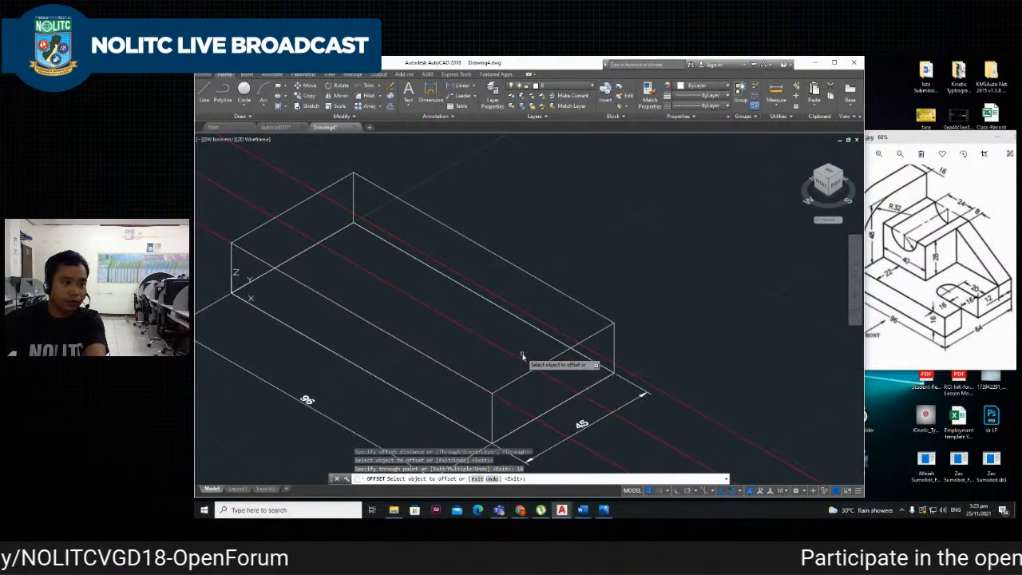
pyautogui.press('Escape')
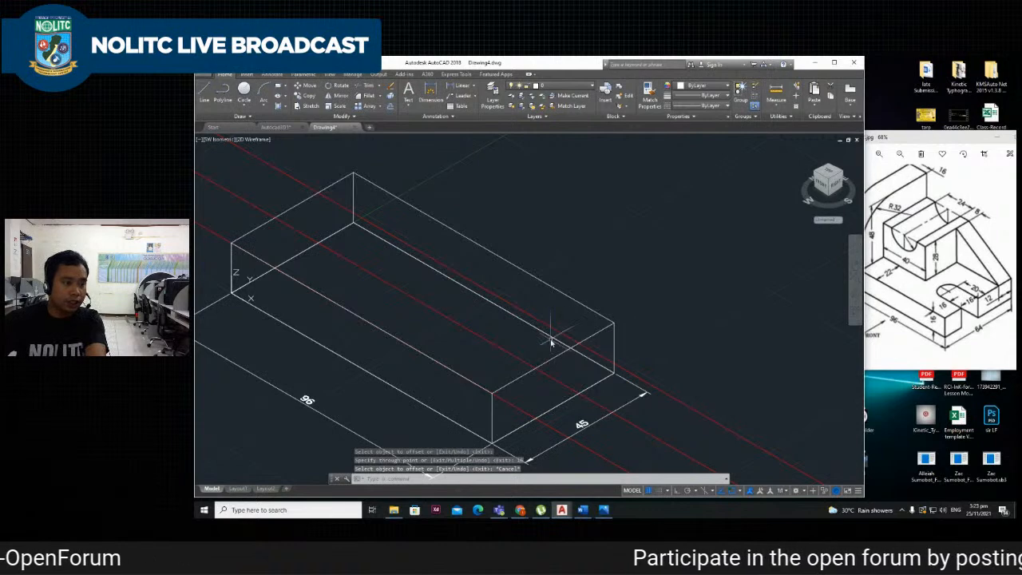
# Draw a construction line (XLINE) along the upper short edge at the block's end next to the 45 dimension.
pyautogui.moveTo(551, 343); pyautogui.dragTo(559, 348, button='middle')
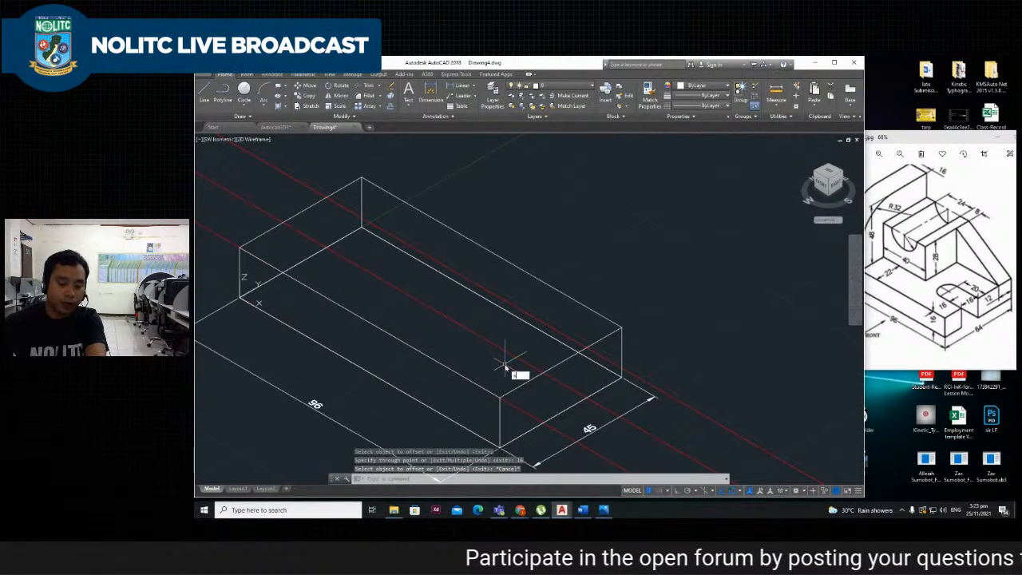
pyautogui.write('xl')
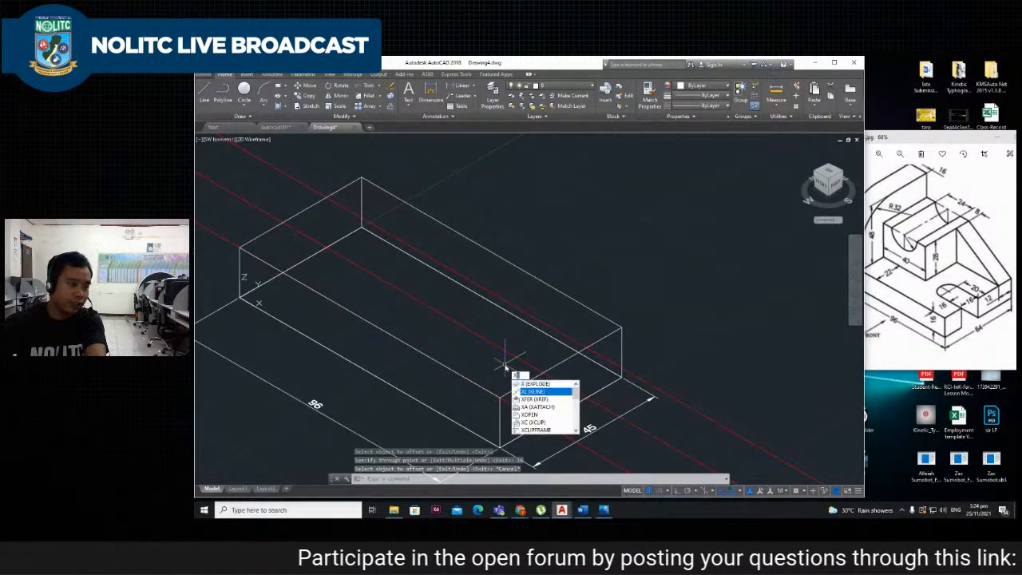
pyautogui.press('Return')
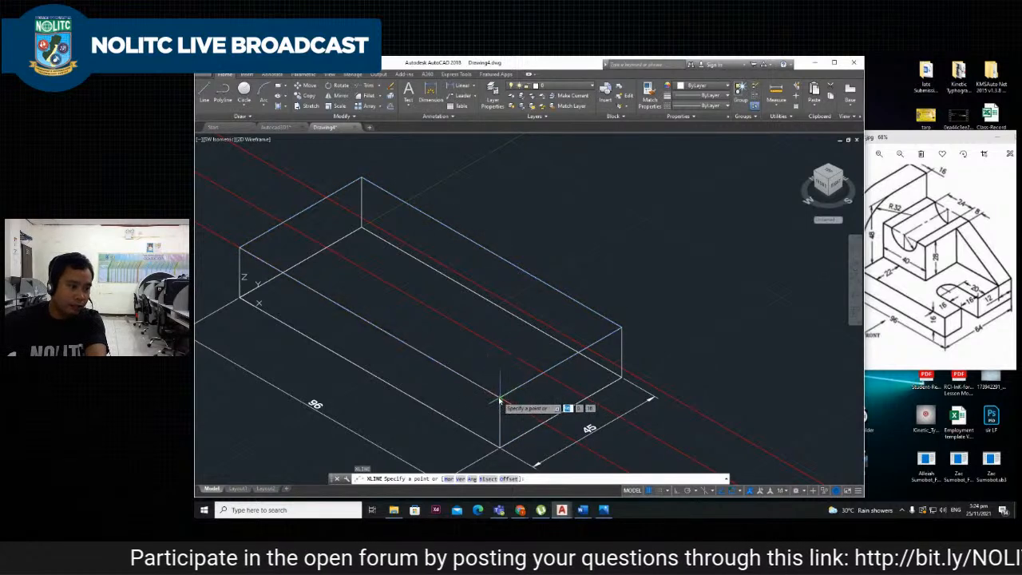
pyautogui.click(498, 398)
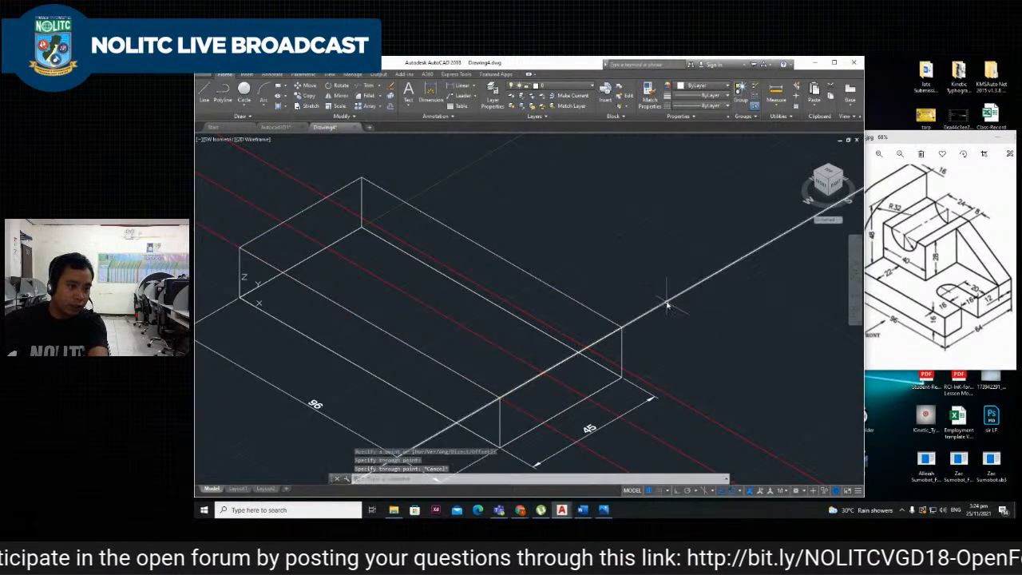
pyautogui.click(686, 291)
pyautogui.press('Escape')
# Change the new crosswise construction line's colour to Red in its properties, deselect it and close the properties.
pyautogui.click(687, 290)
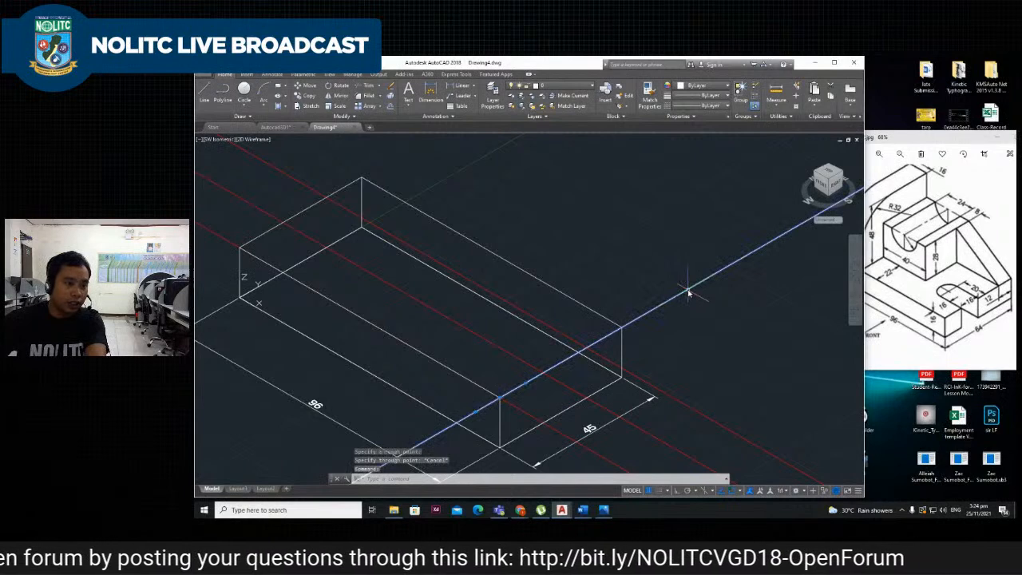
pyautogui.rightClick(686, 291)
pyautogui.click(707, 485)
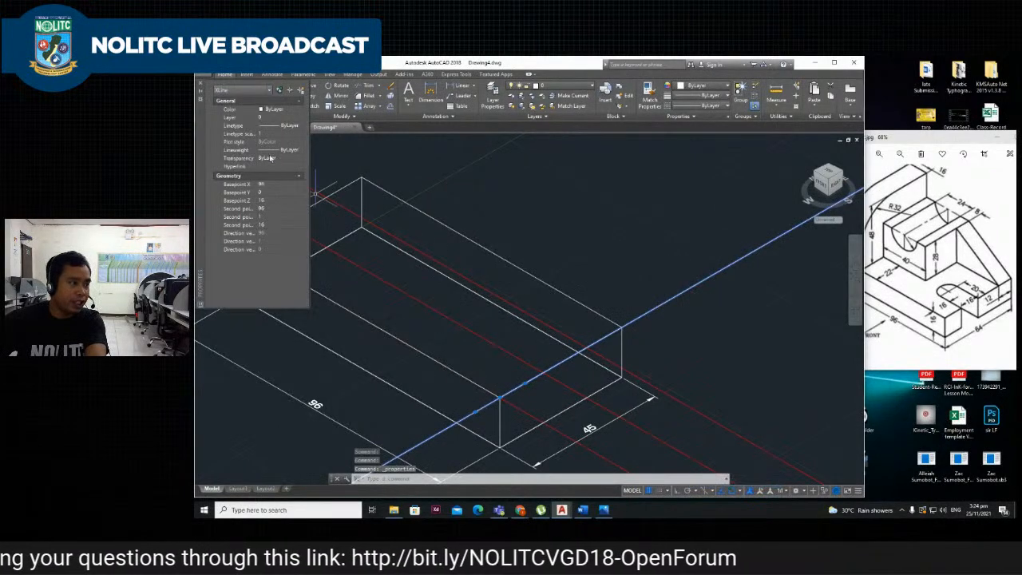
pyautogui.click(301, 112)
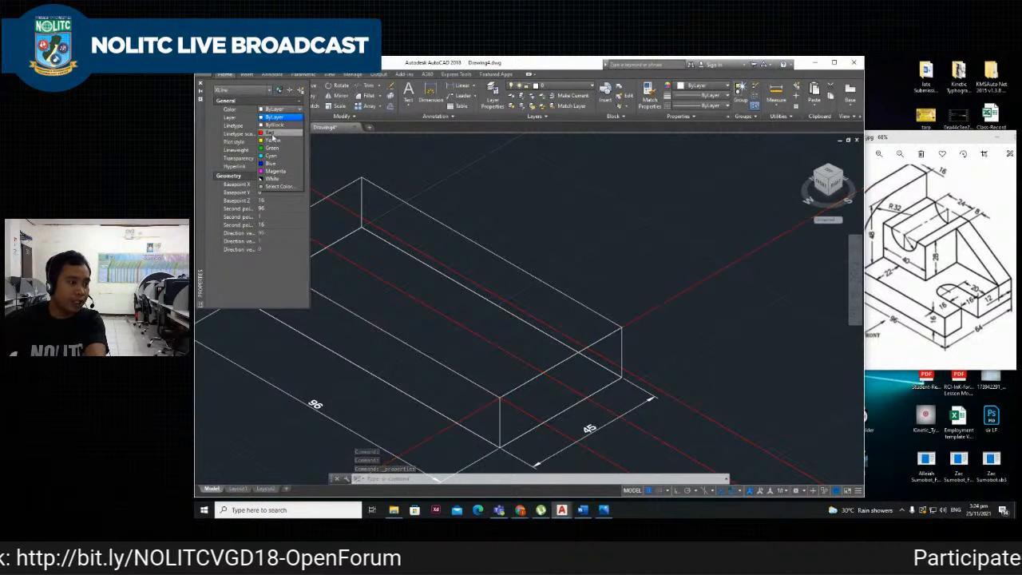
pyautogui.click(272, 133)
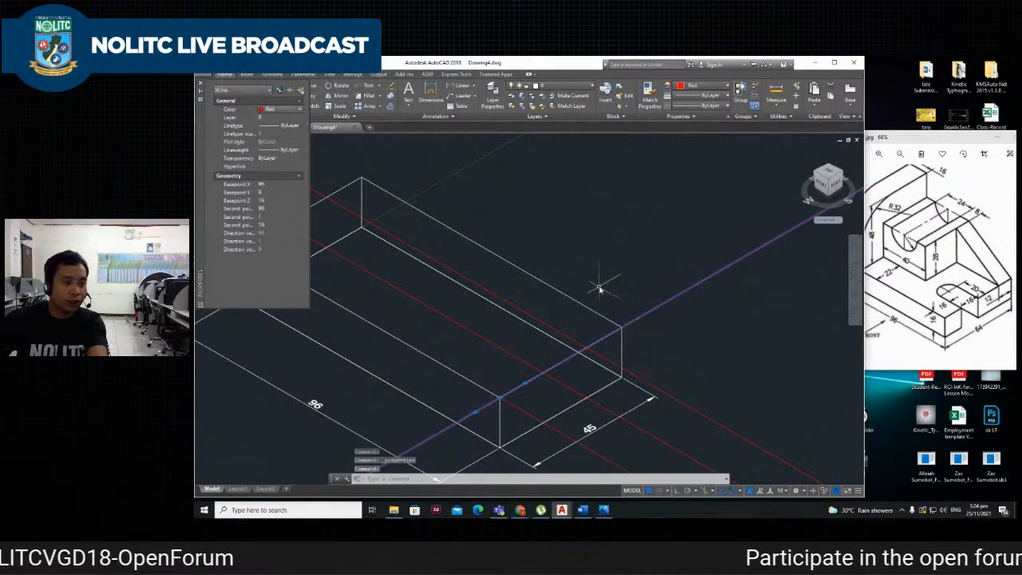
pyautogui.press('Escape')
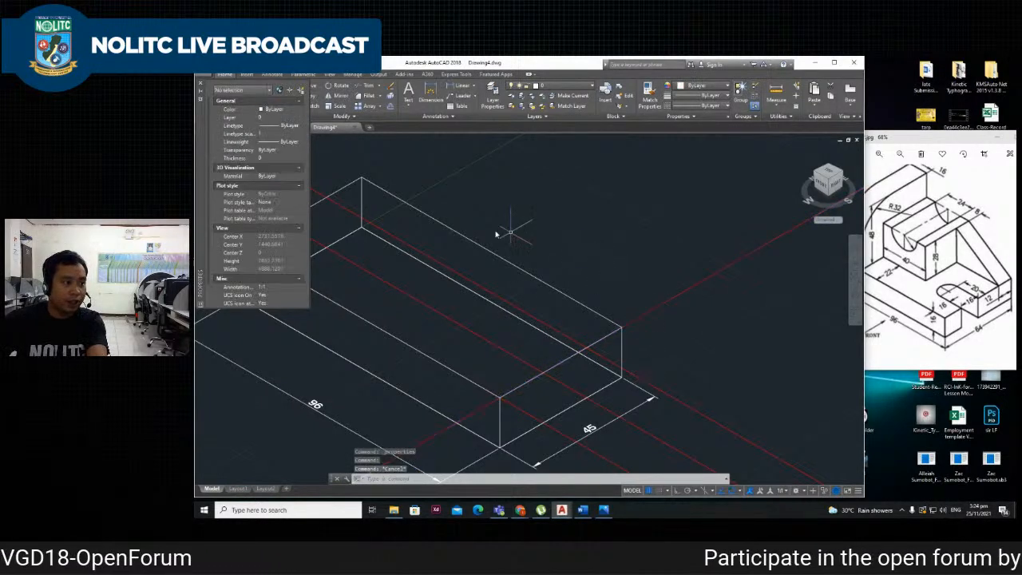
pyautogui.click(200, 85)
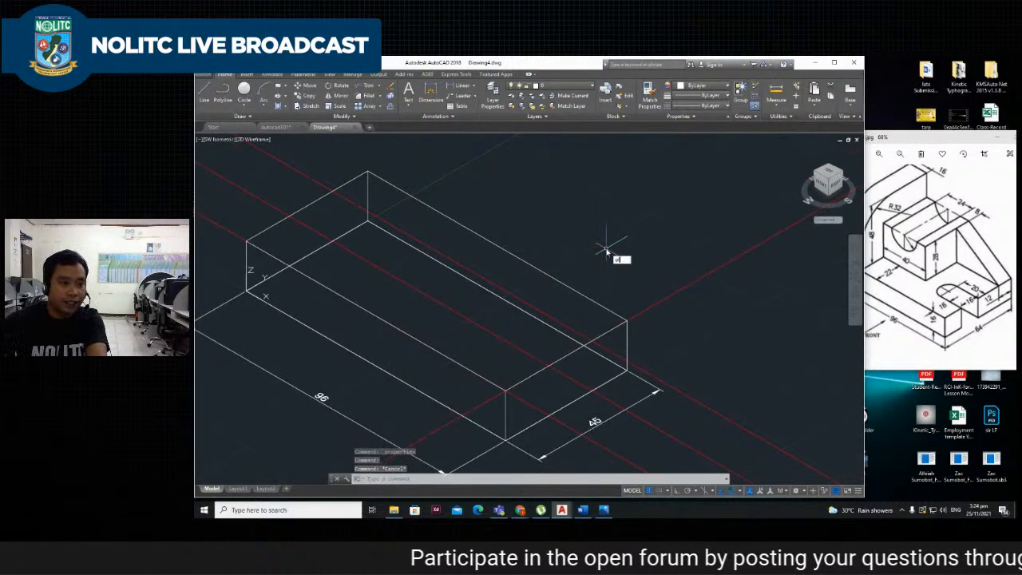
# Offset the crosswise red construction line by 20 inward from the block's end edge.
pyautogui.press('Return')
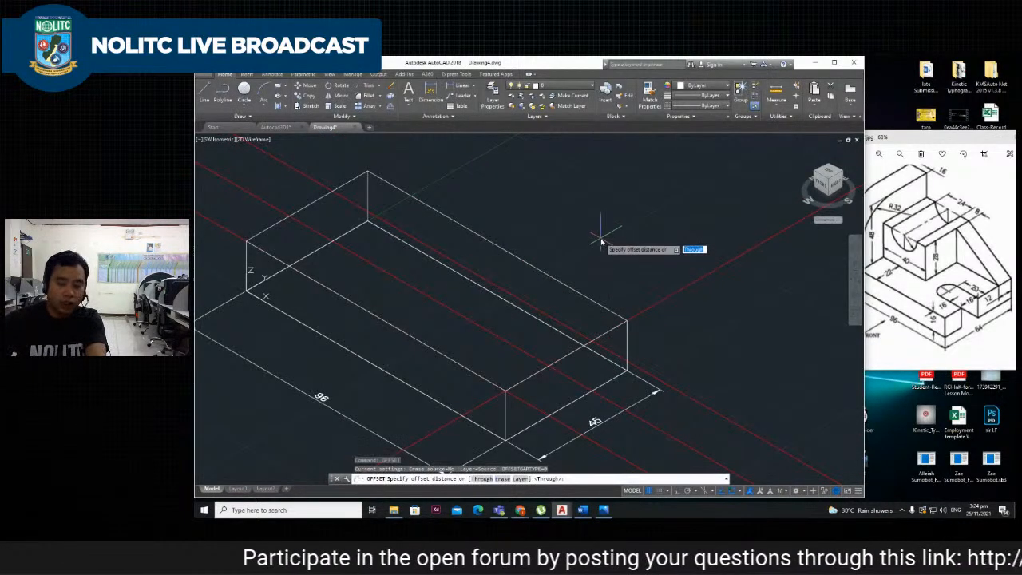
pyautogui.press('Return')
pyautogui.click(687, 286)
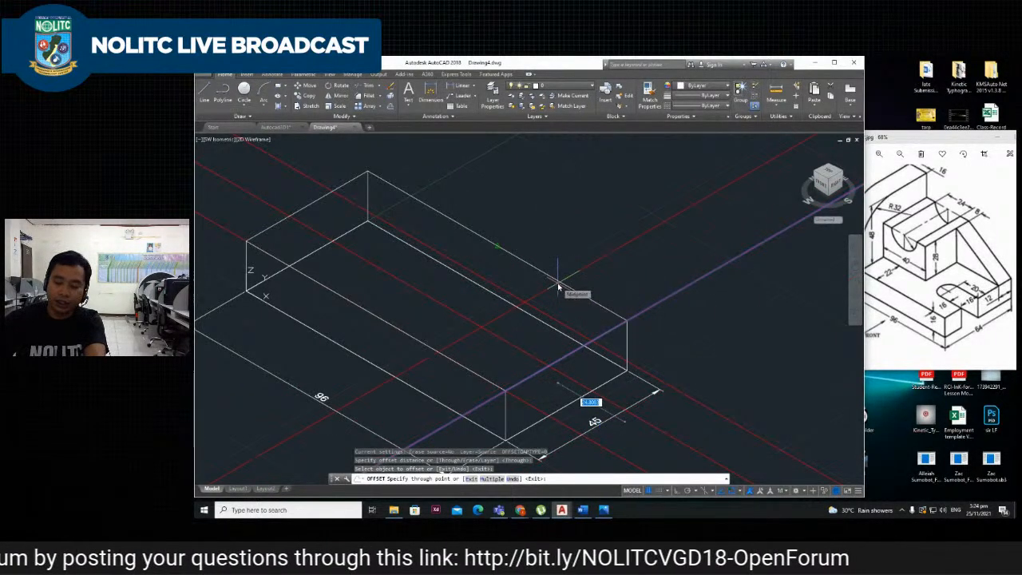
pyautogui.write('20')
pyautogui.press('Return')
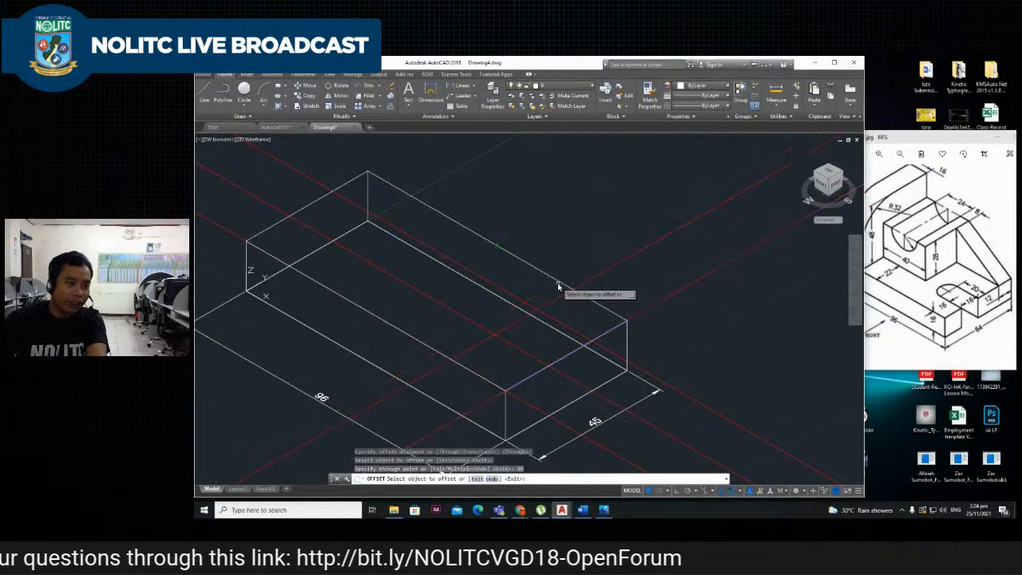
pyautogui.scroll(-2, 505, 306)
pyautogui.scroll(2, 474, 311)
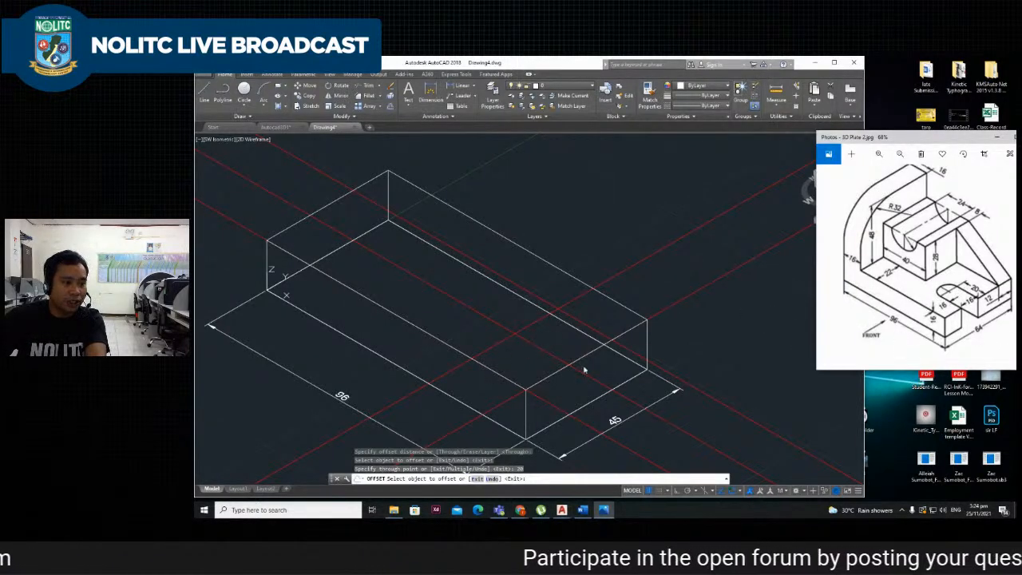
pyautogui.scroll(2, 535, 351)
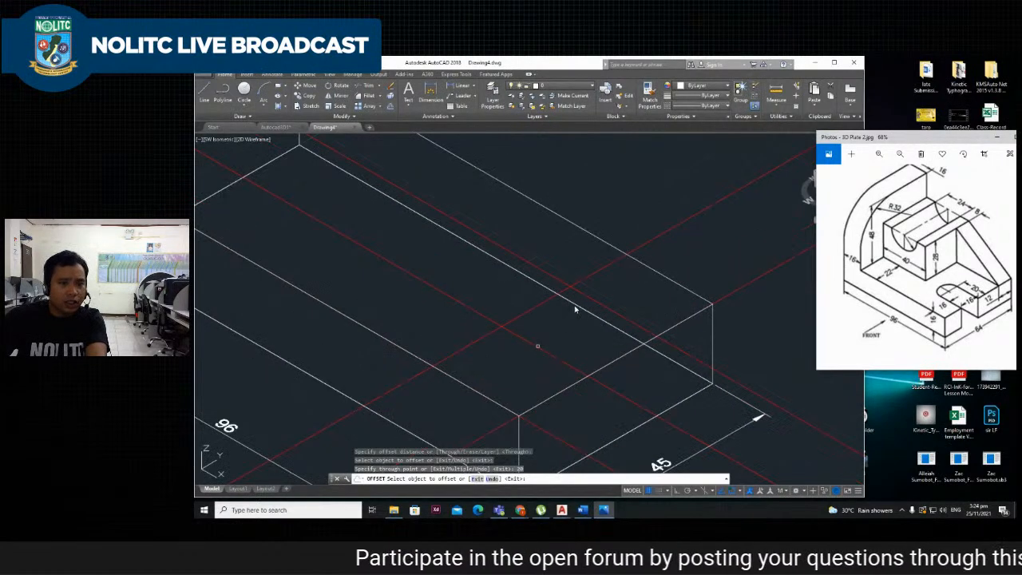
pyautogui.click(773, 336)
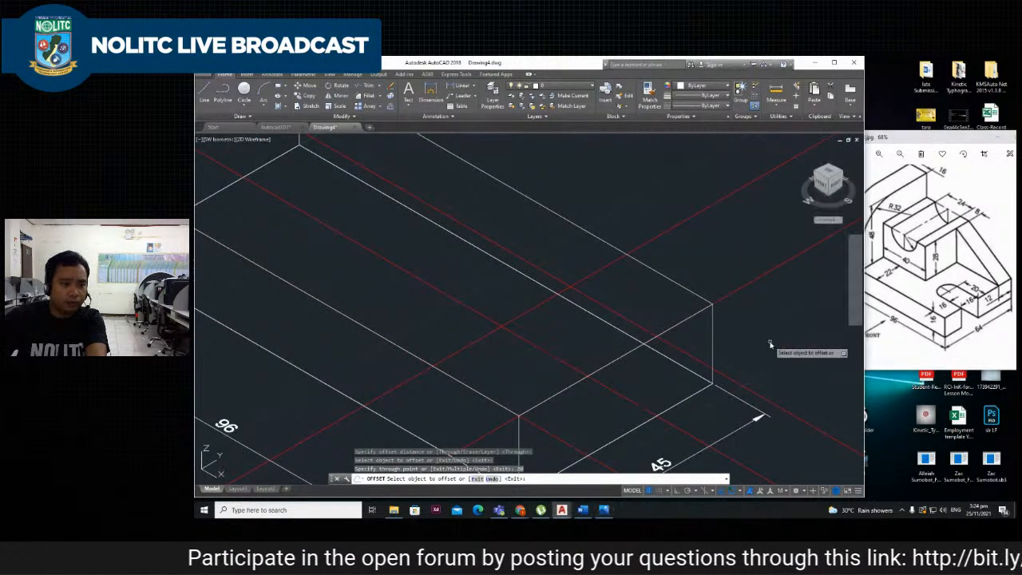
pyautogui.press('Escape')
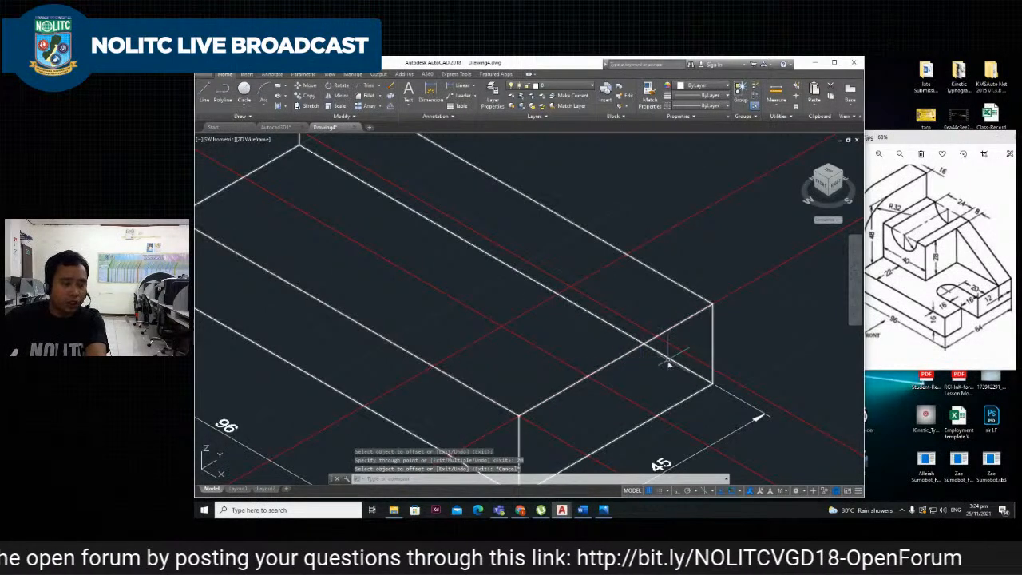
# Offset the slot's front lengthwise construction line by 8 toward the back to form the slot's centreline.
pyautogui.write('off')
pyautogui.press('Return')
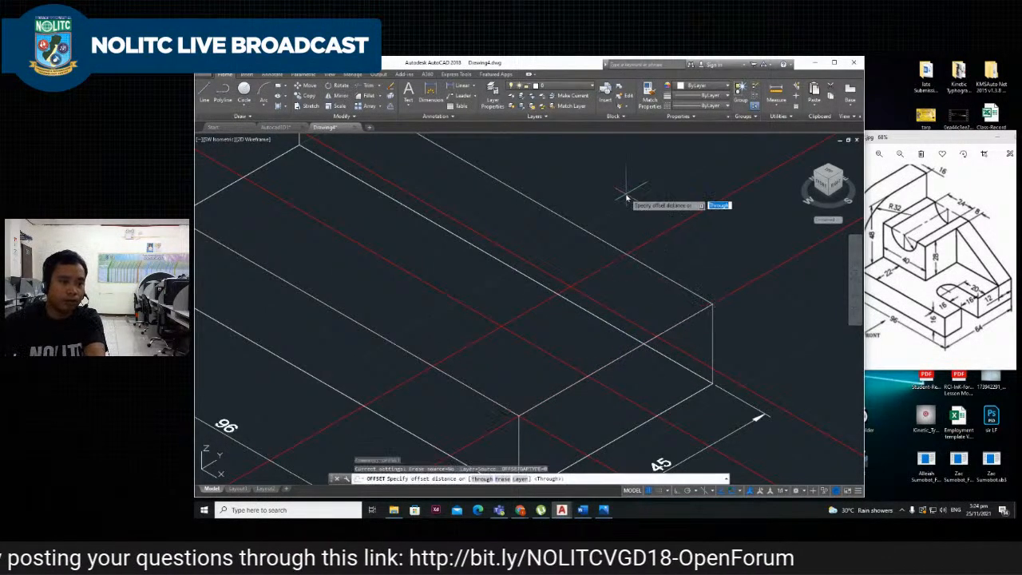
pyautogui.press('Return')
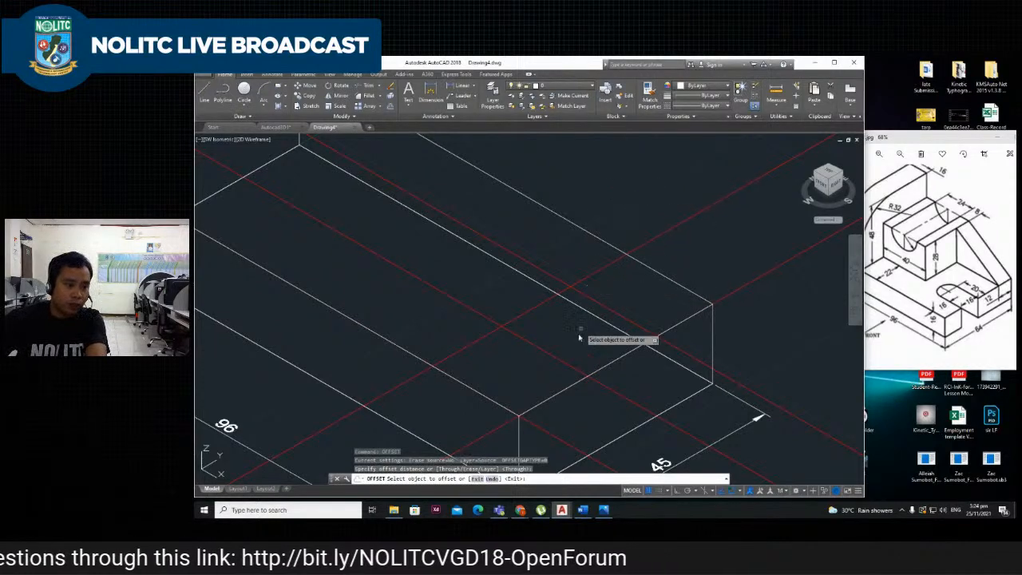
pyautogui.click(567, 360)
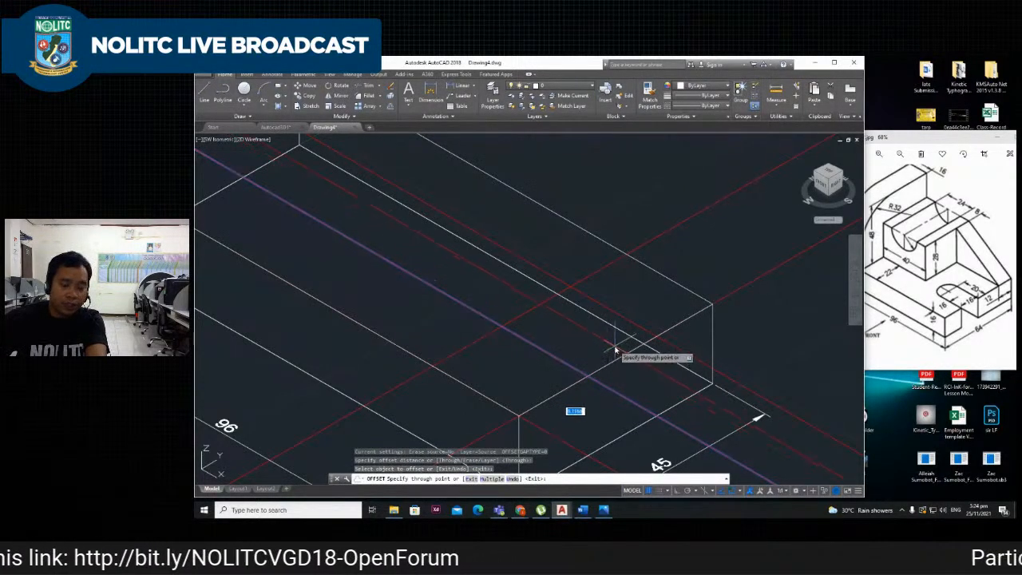
pyautogui.click(615, 349)
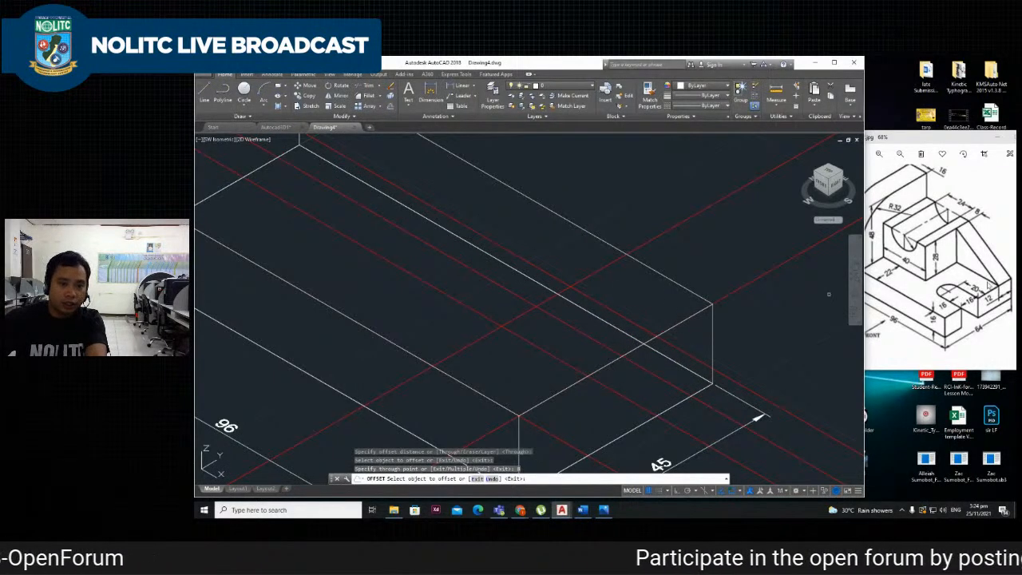
pyautogui.write('c')
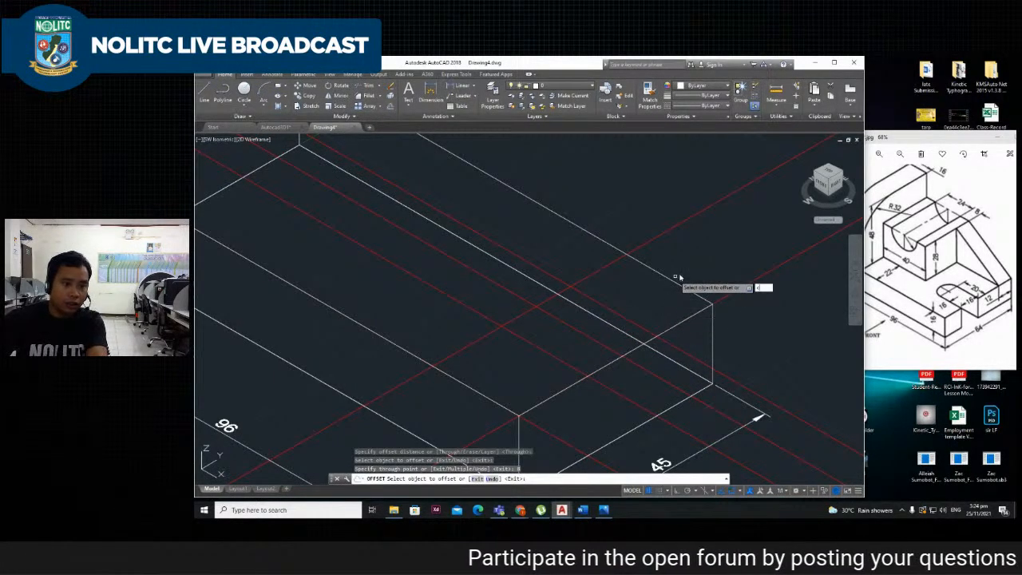
pyautogui.press('Escape')
# Draw a circle of radius 8 centred where the slot's centreline crosses the inner crosswise construction line.
pyautogui.write('ci')
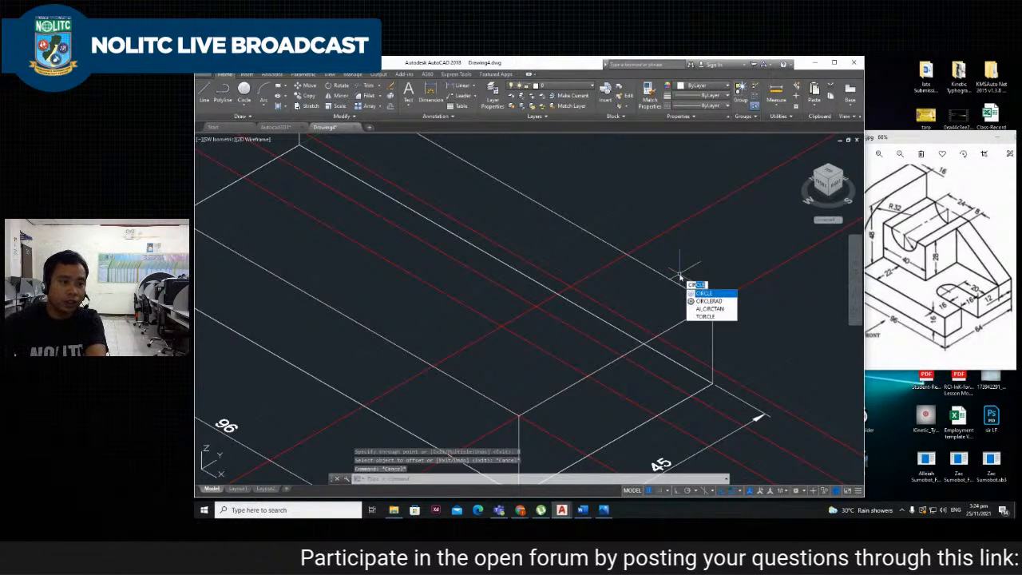
pyautogui.press('Return')
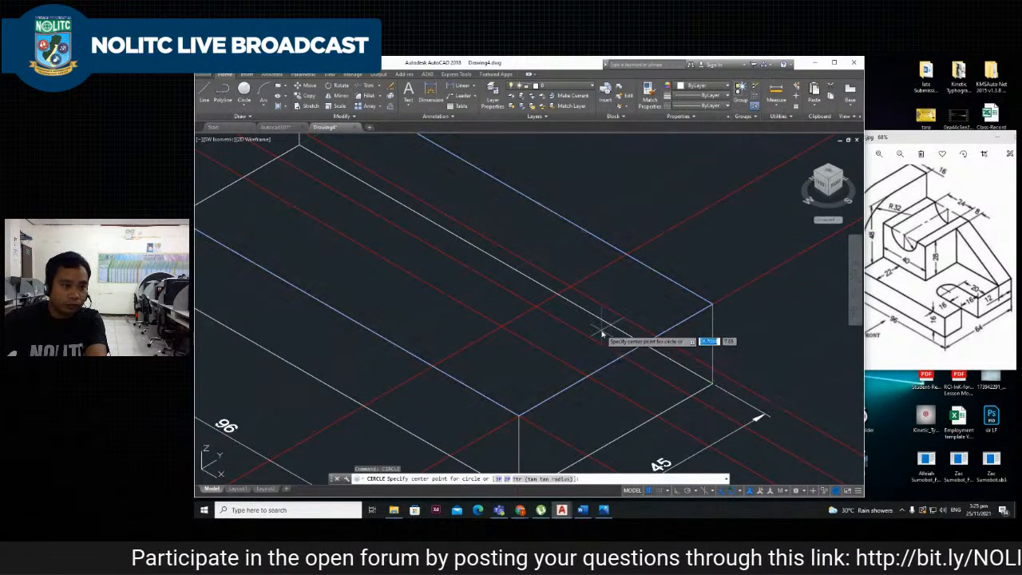
pyautogui.click(535, 307)
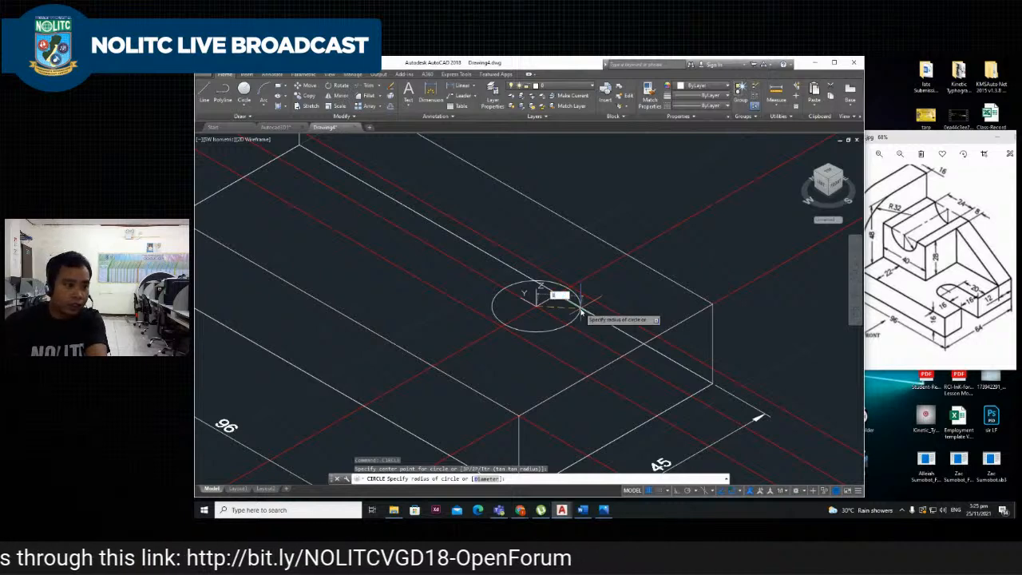
pyautogui.click(581, 309)
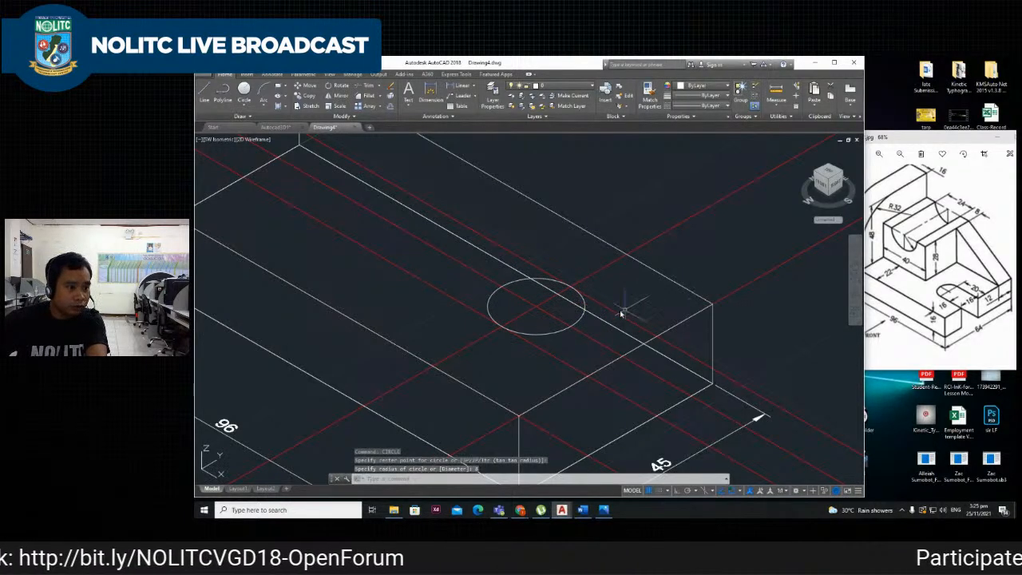
pyautogui.scroll(4, 557, 289)
pyautogui.scroll(-6, 557, 290)
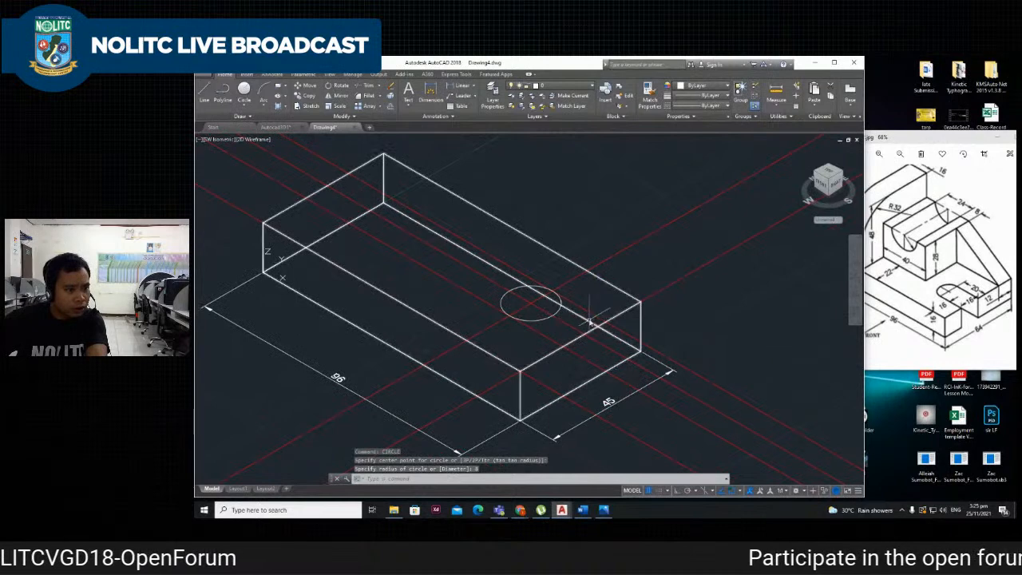
# Draw a rectangle from the slot's front line at the inner crosswise construction line to the slot's rear side on the block's end edge.
pyautogui.scroll(2, 570, 295)
pyautogui.scroll(2, 563, 298)
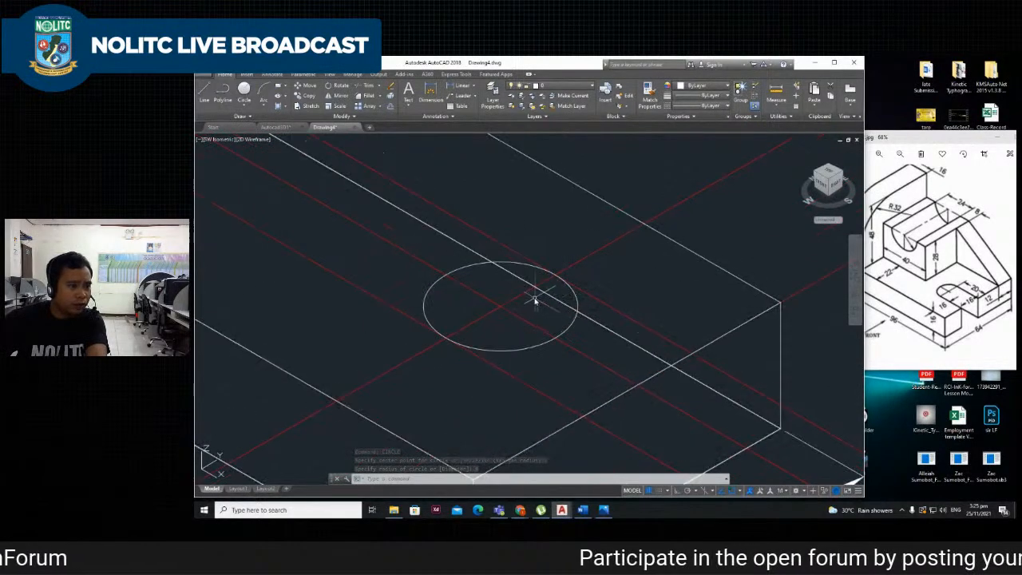
pyautogui.scroll(-2, 535, 301)
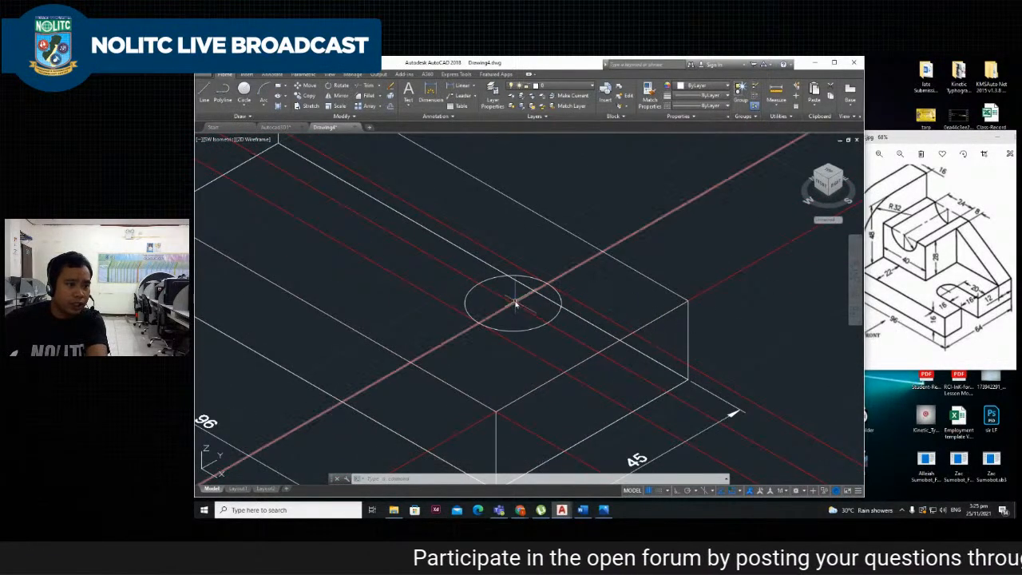
pyautogui.scroll(-4, 394, 281)
pyautogui.scroll(6, 472, 283)
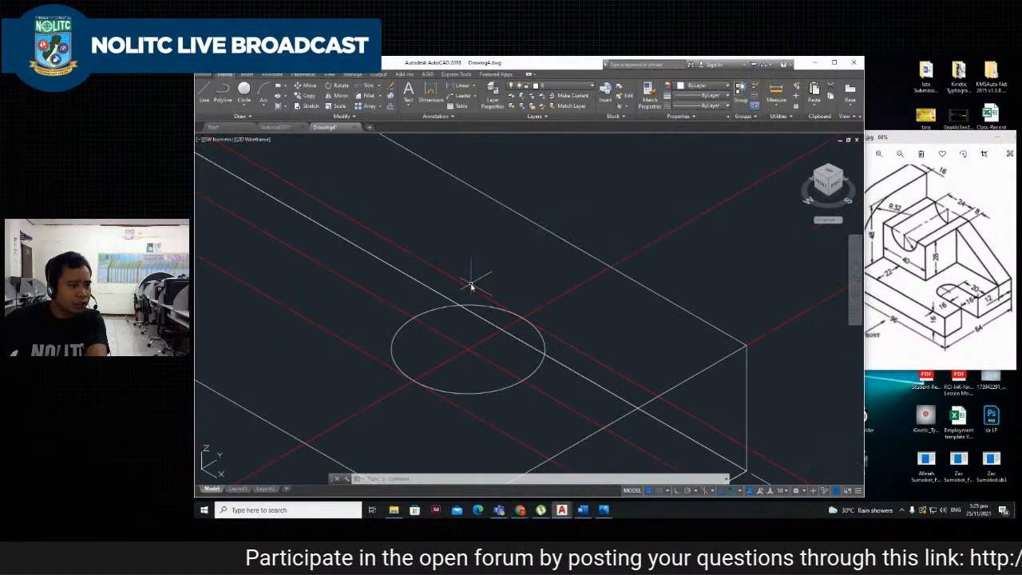
pyautogui.scroll(-3, 500, 290)
pyautogui.scroll(1, 514, 323)
pyautogui.write('rec')
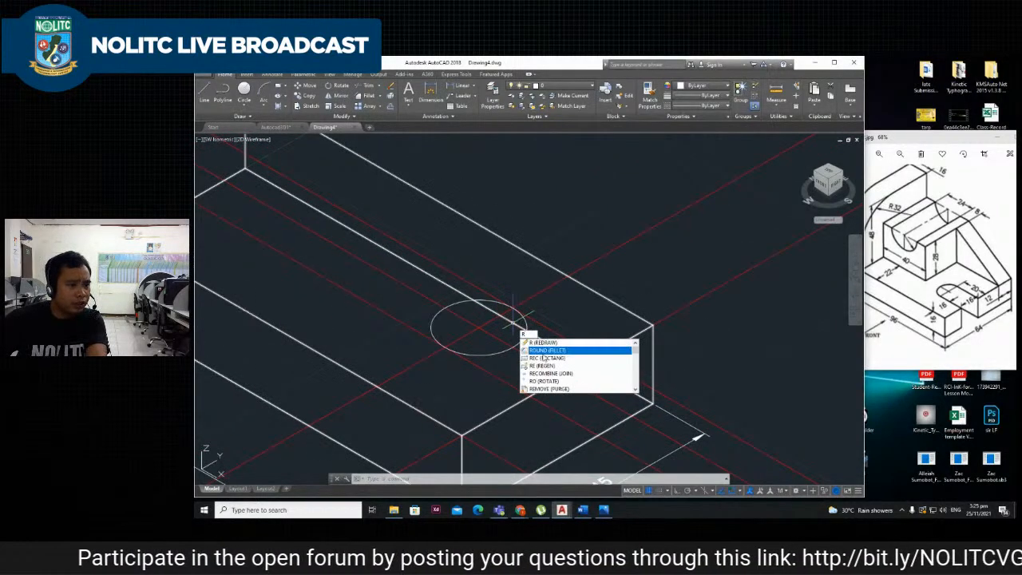
pyautogui.press('Return')
pyautogui.click(353, 341)
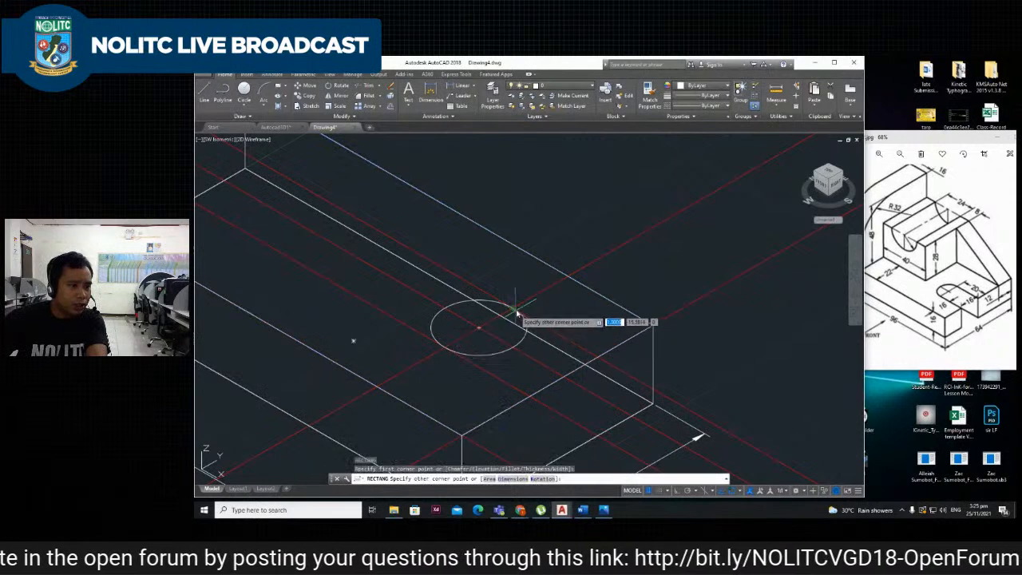
pyautogui.click(597, 361)
pyautogui.press('Escape')
# Delete the inner crosswise red construction line and the slot's lengthwise centreline.
pyautogui.scroll(-4, 619, 267)
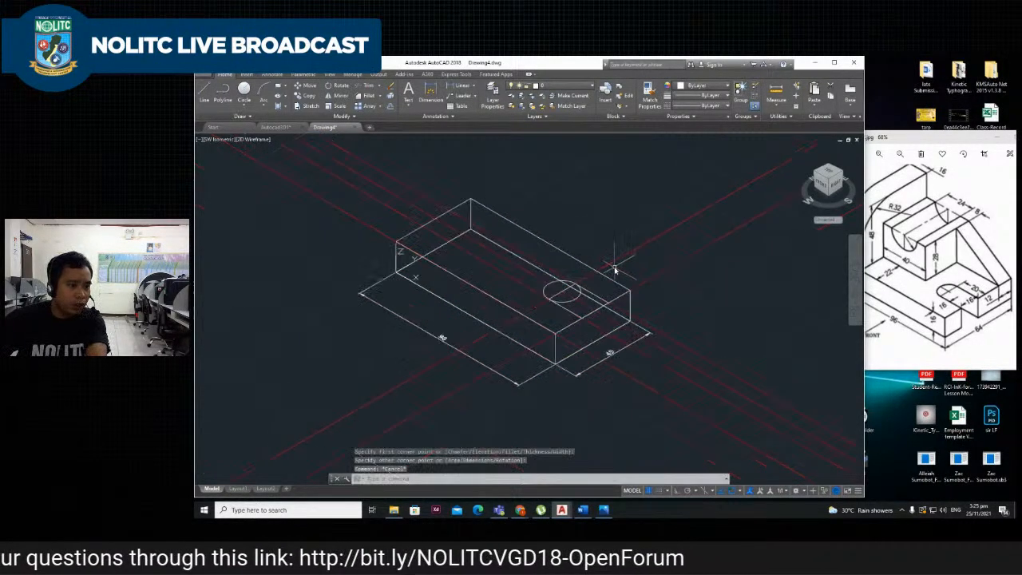
pyautogui.scroll(4, 614, 266)
pyautogui.click(623, 252)
pyautogui.scroll(-3, 631, 261)
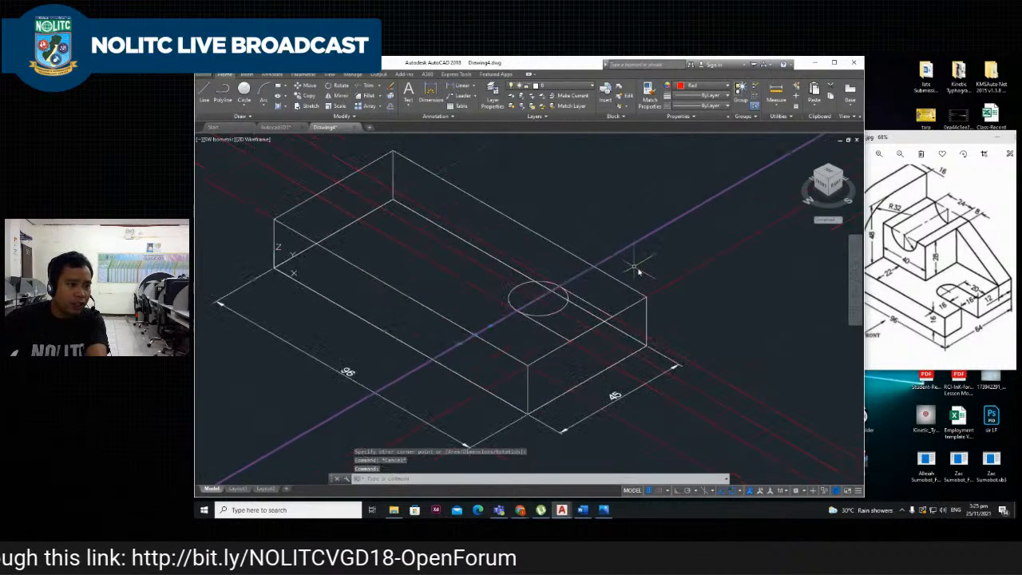
pyautogui.press('Delete')
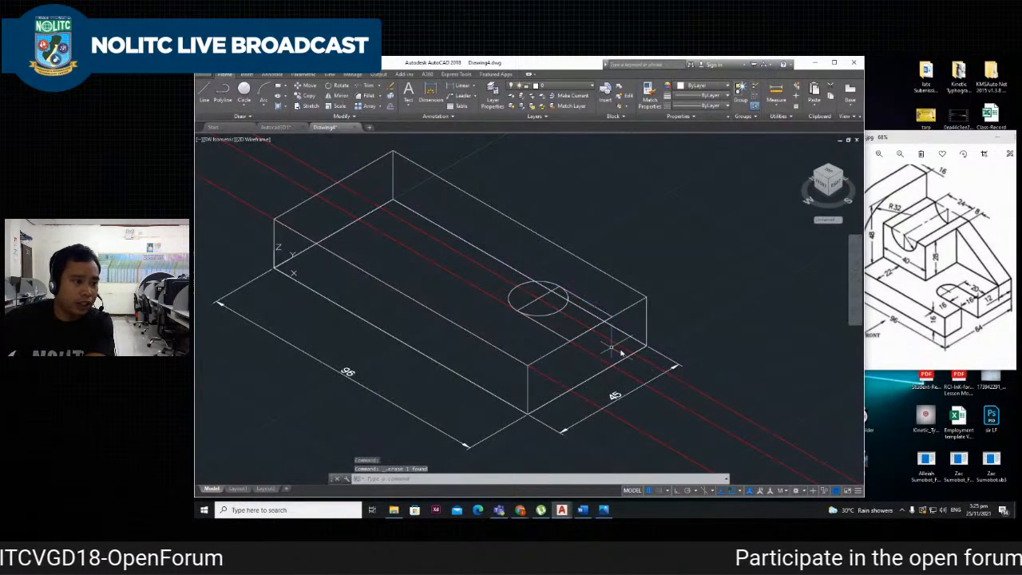
pyautogui.click(702, 391)
pyautogui.press('Delete')
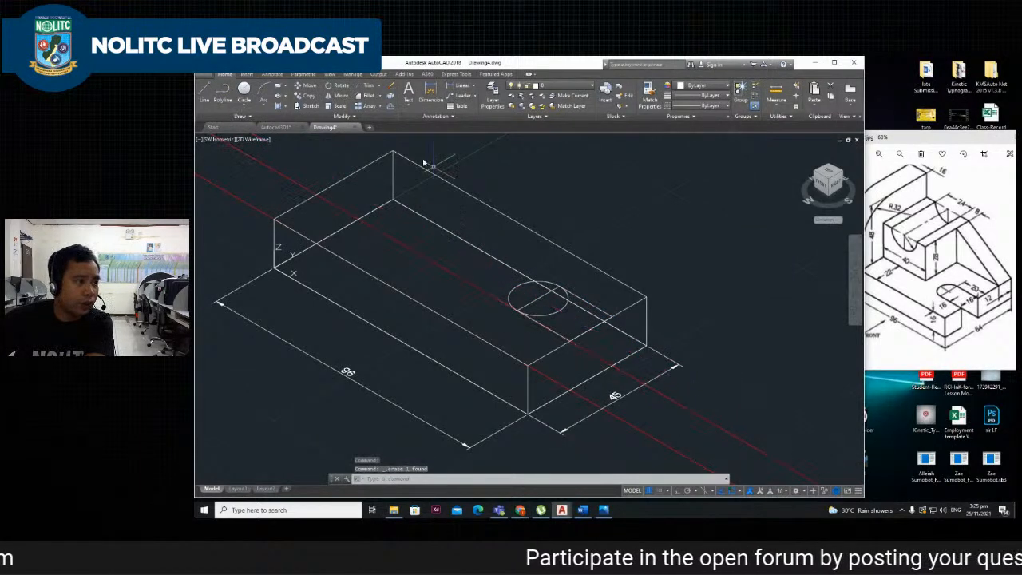
# Display the block in the Conceptual visual style.
pyautogui.click(244, 142)
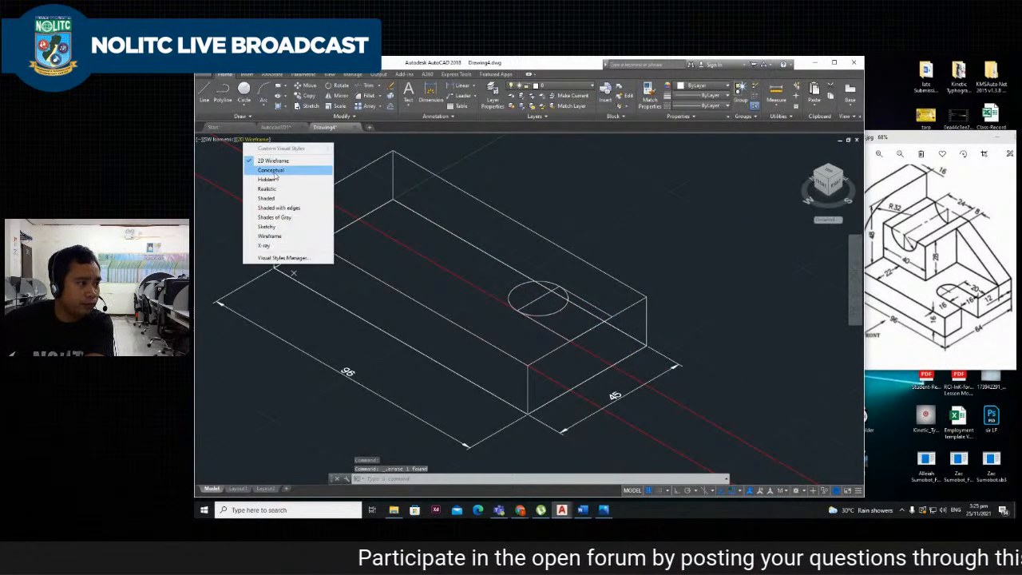
pyautogui.click(272, 170)
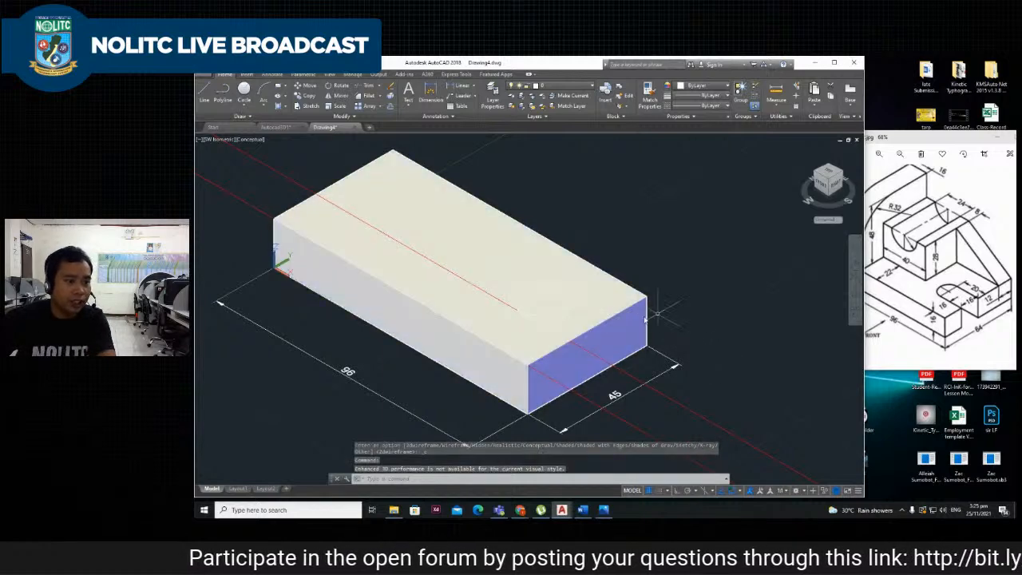
pyautogui.scroll(2, 635, 318)
pyautogui.scroll(-3, 599, 315)
pyautogui.scroll(2, 568, 313)
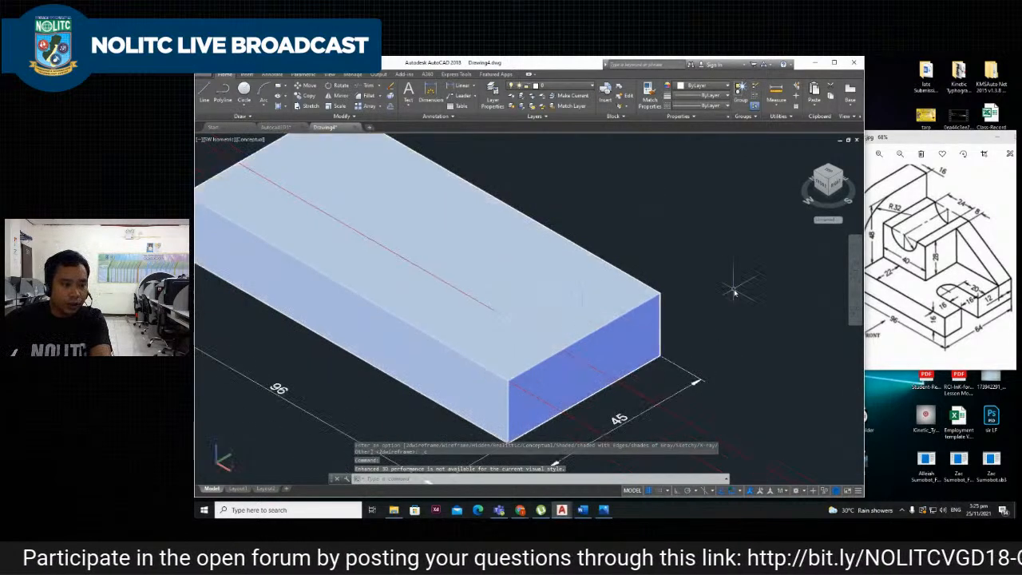
pyautogui.write('pre')
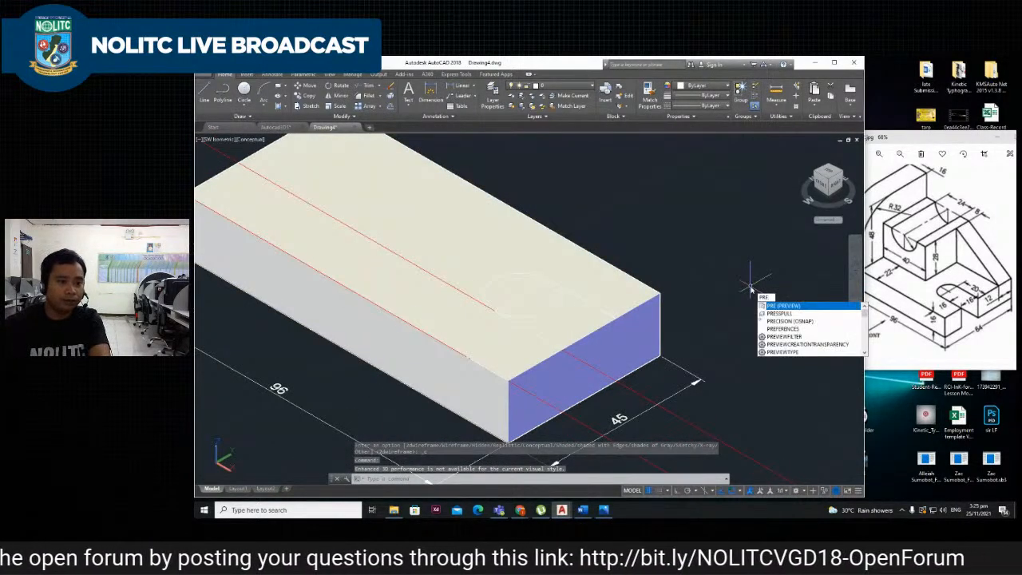
pyautogui.press('Down')
pyautogui.press('Return')
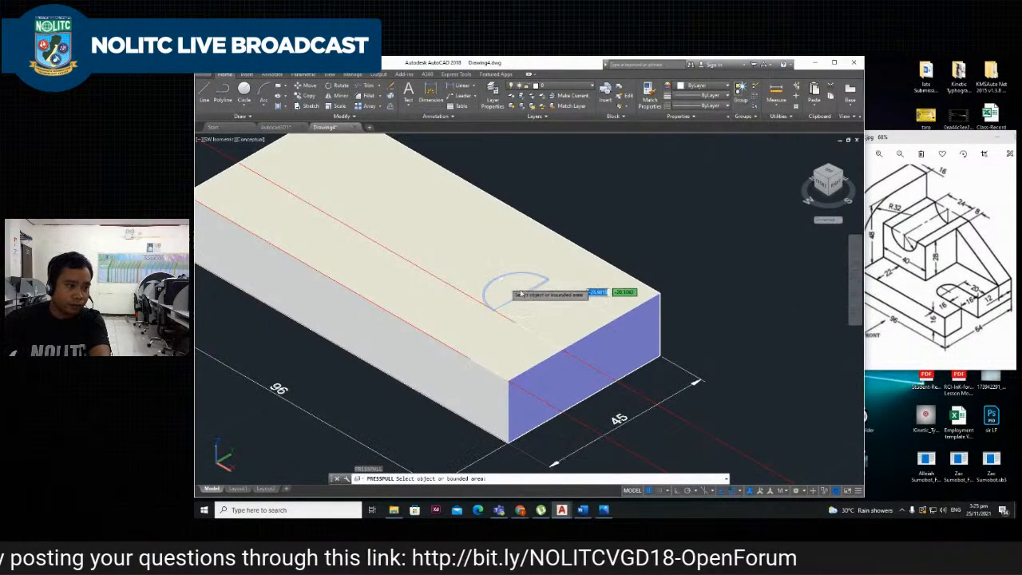
pyautogui.scroll(1, 534, 299)
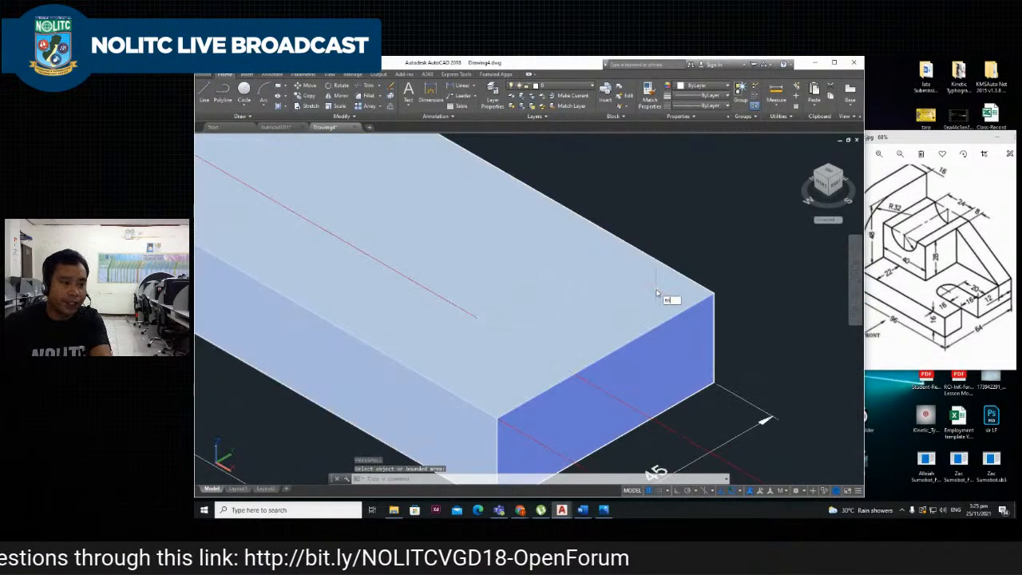
pyautogui.press('Return')
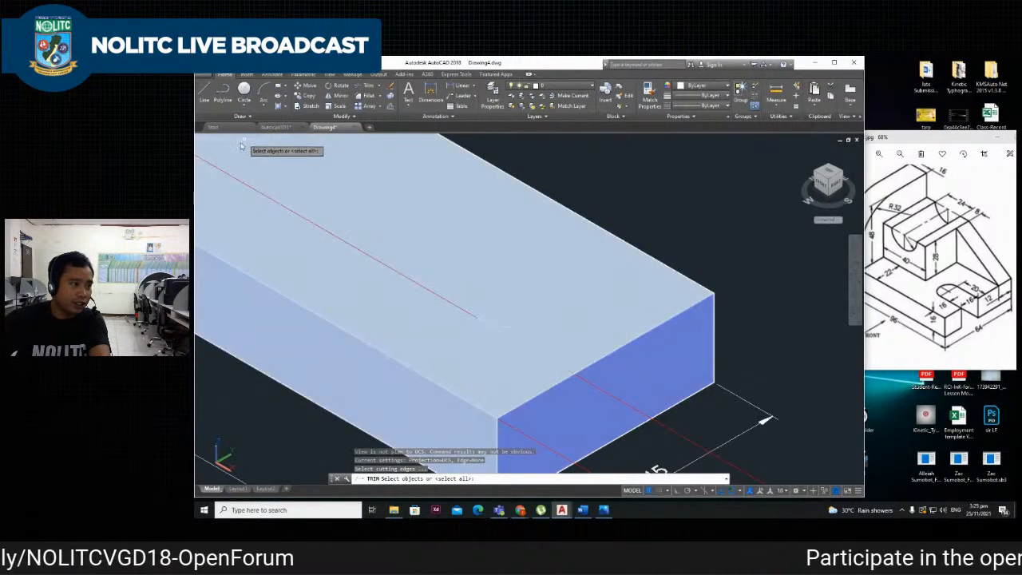
pyautogui.scroll(-5, 606, 240)
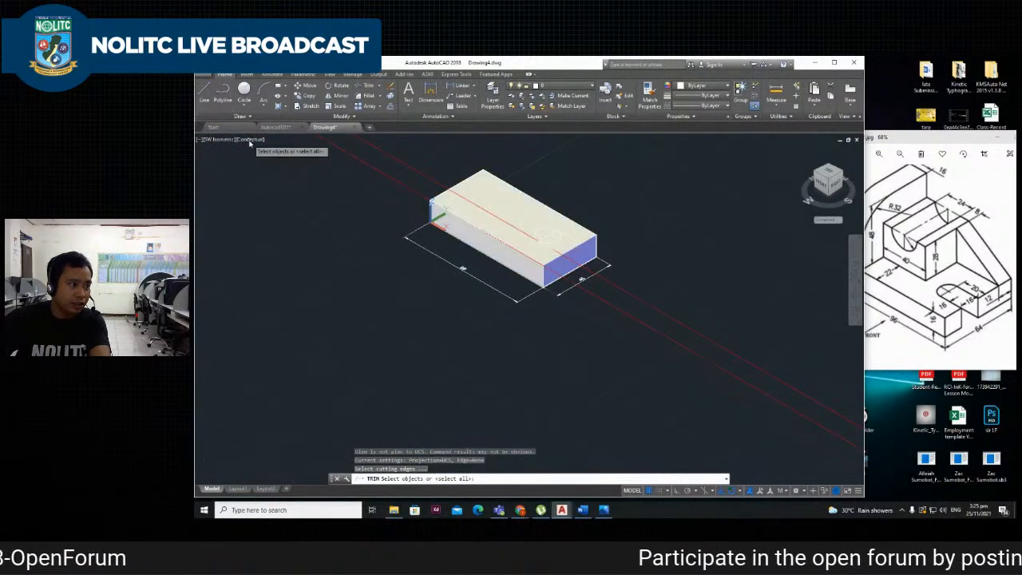
pyautogui.press('Escape')
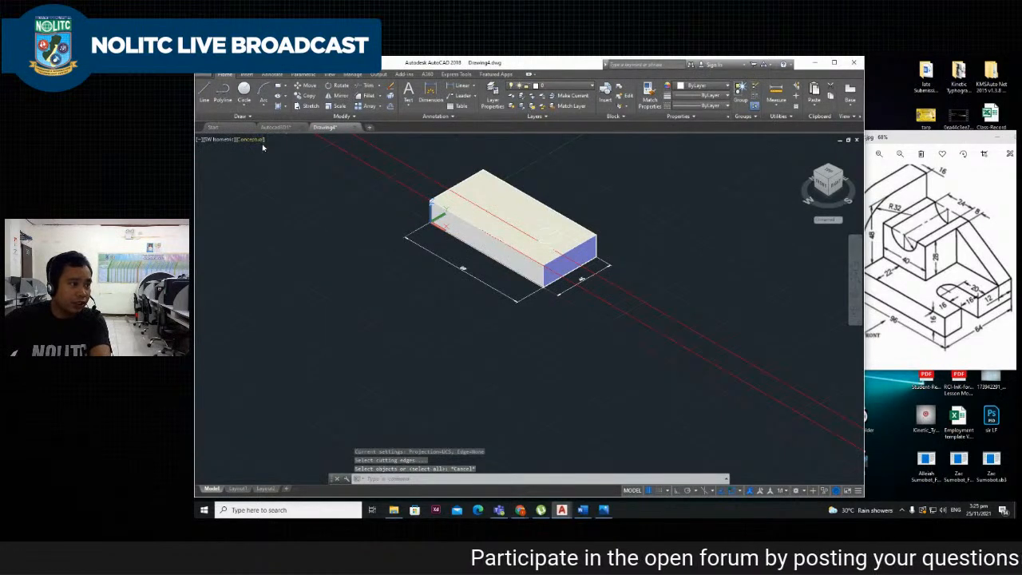
# Return the model to the 2D Wireframe visual style.
pyautogui.click(252, 140)
pyautogui.click(276, 160)
pyautogui.scroll(6, 559, 243)
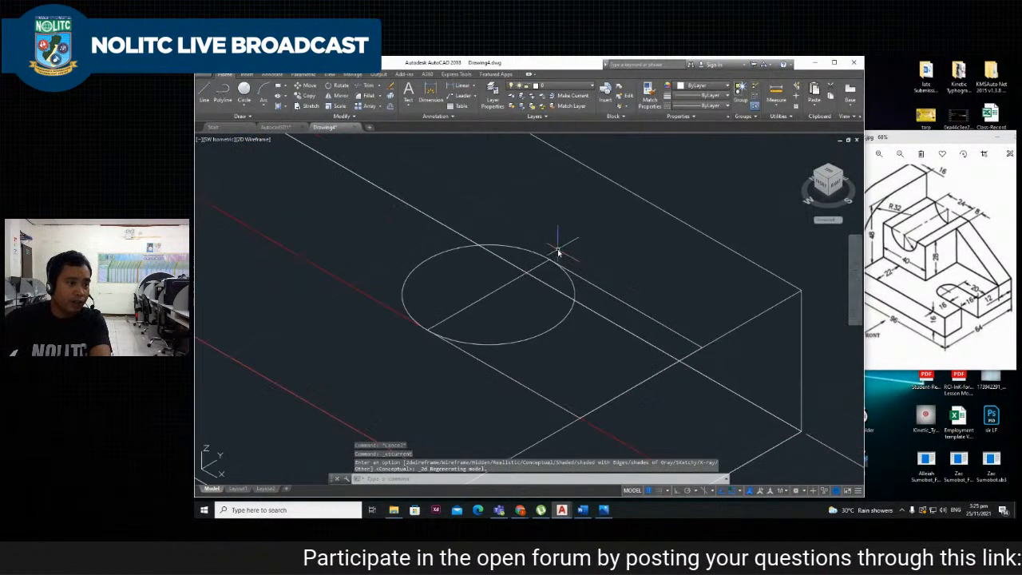
pyautogui.scroll(-3, 709, 224)
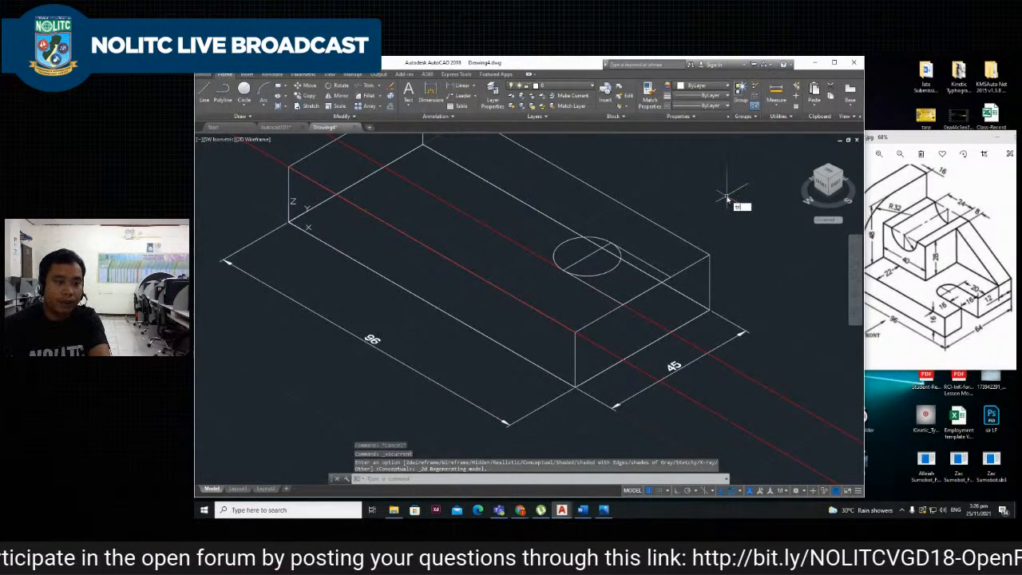
# Trim the circle's half inside the rectangle and the rectangle's edge across the circle, leaving one rounded slot outline.
pyautogui.write('r')
pyautogui.press('Return')
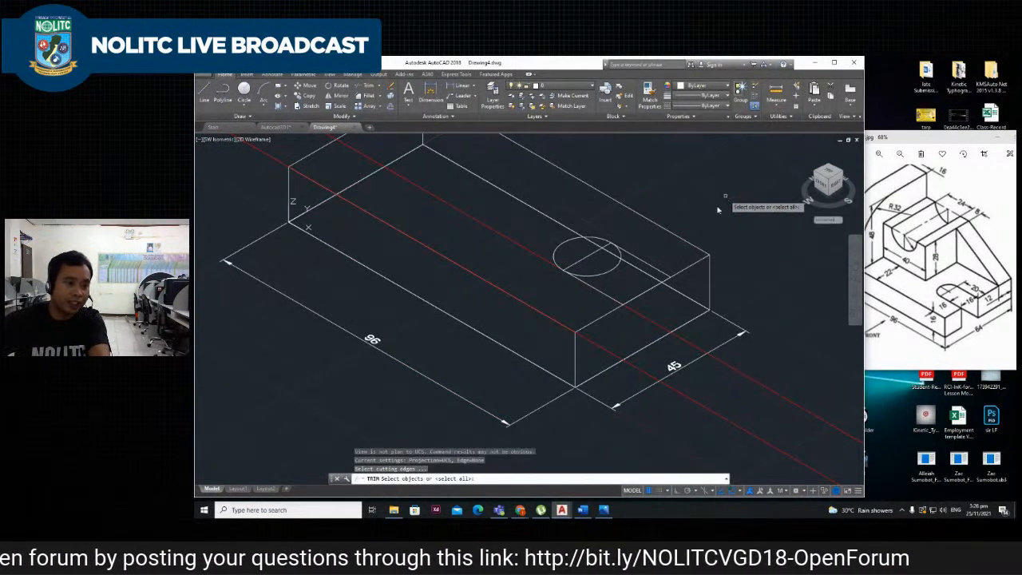
pyautogui.scroll(4, 622, 240)
pyautogui.click(577, 257)
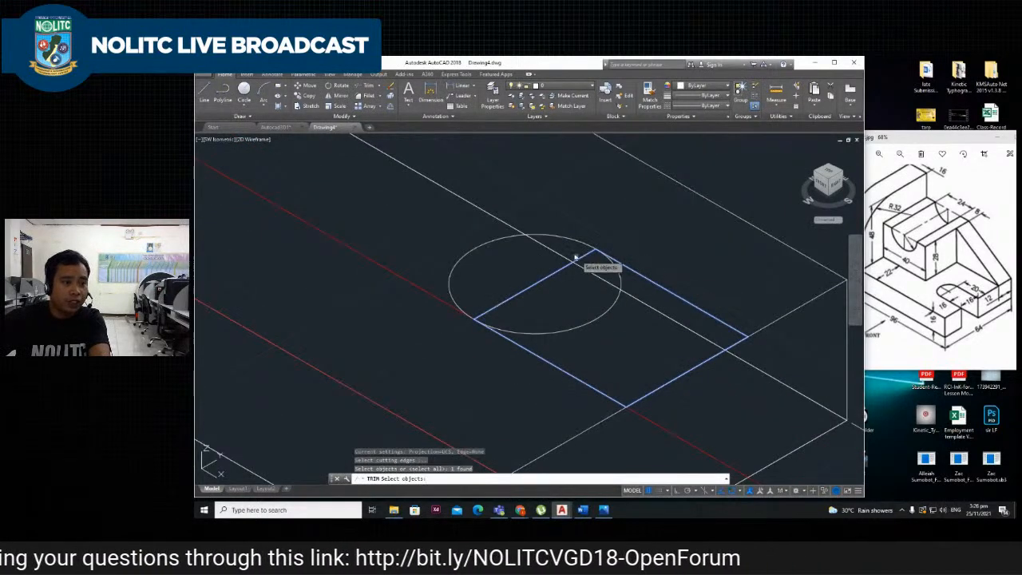
pyautogui.click(562, 236)
pyautogui.scroll(-4, 606, 237)
pyautogui.scroll(2, 607, 233)
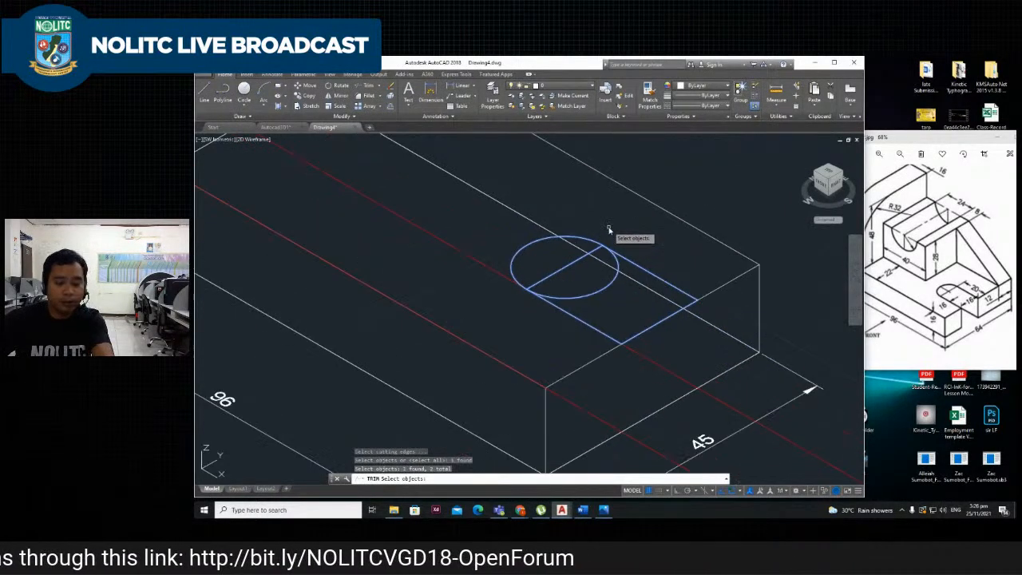
pyautogui.press('Return')
pyautogui.click(610, 281)
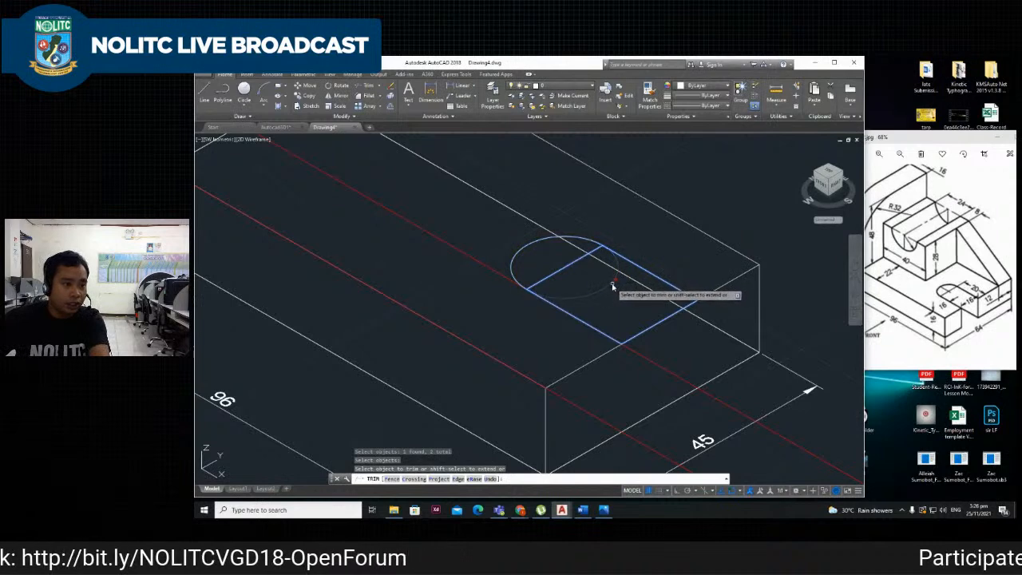
pyautogui.click(573, 264)
pyautogui.scroll(-2, 685, 289)
pyautogui.scroll(2, 707, 242)
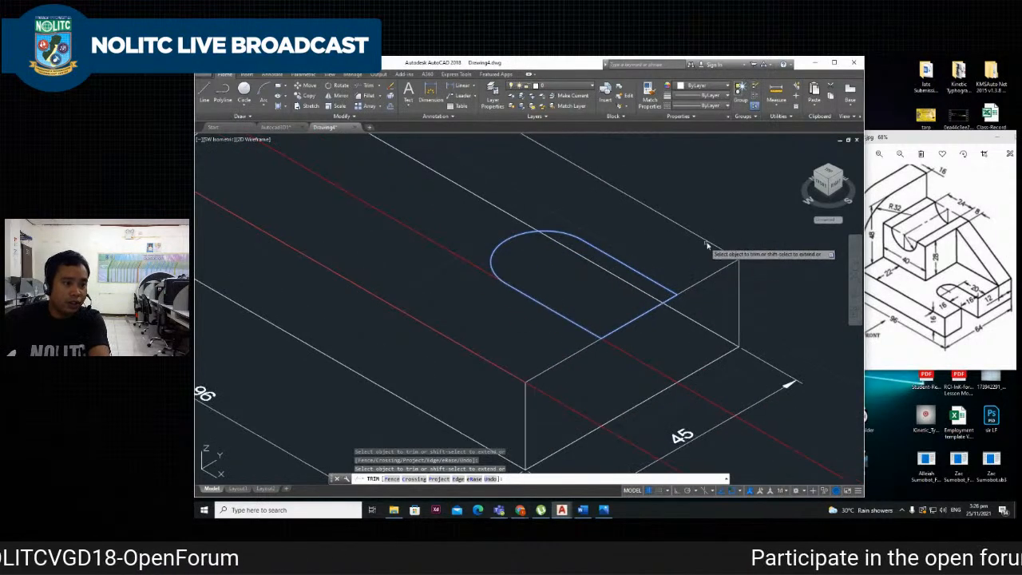
pyautogui.press('Escape')
# Presspull the rounded slot area downward through the block's full thickness to cut the slot.
pyautogui.write('pre')
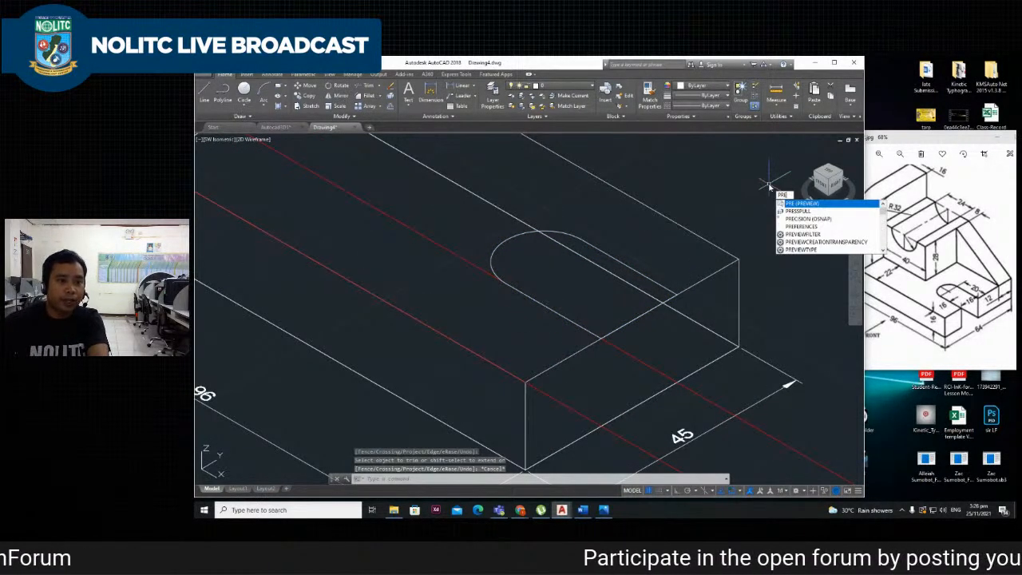
pyautogui.press('Down')
pyautogui.press('Return')
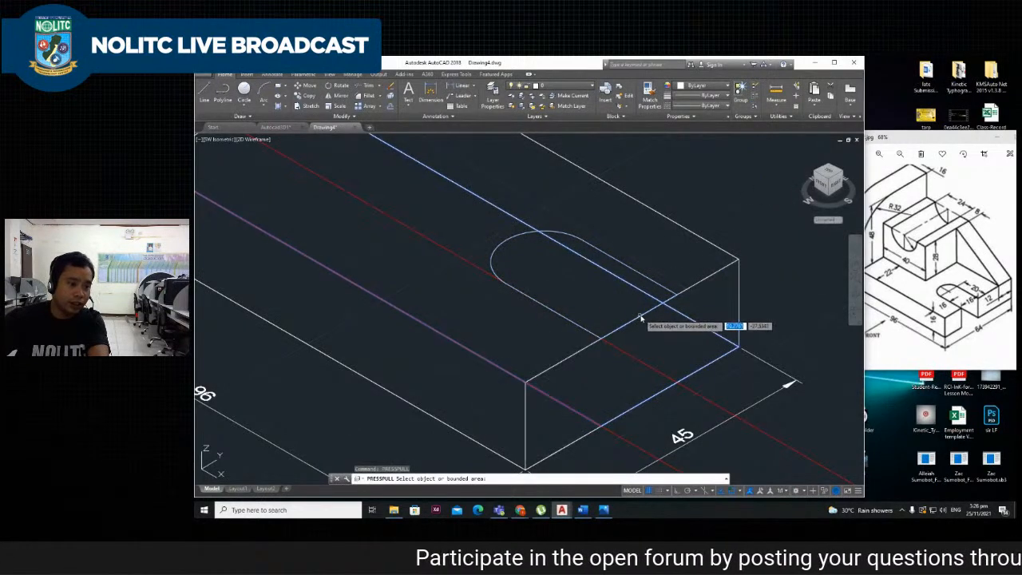
pyautogui.click(551, 273)
pyautogui.scroll(-4, 605, 278)
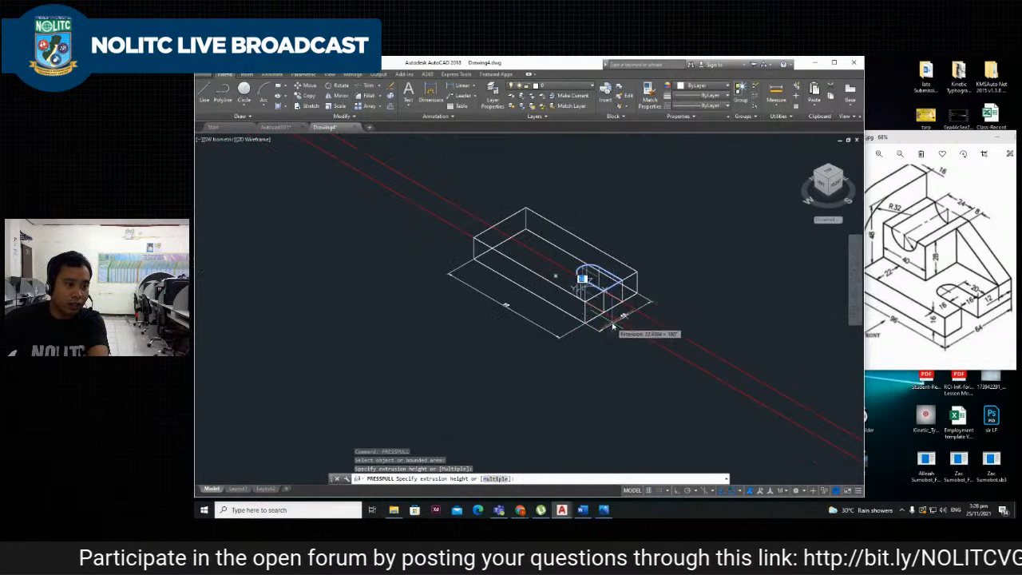
pyautogui.click(660, 327)
pyautogui.scroll(3, 664, 308)
pyautogui.scroll(-2, 645, 232)
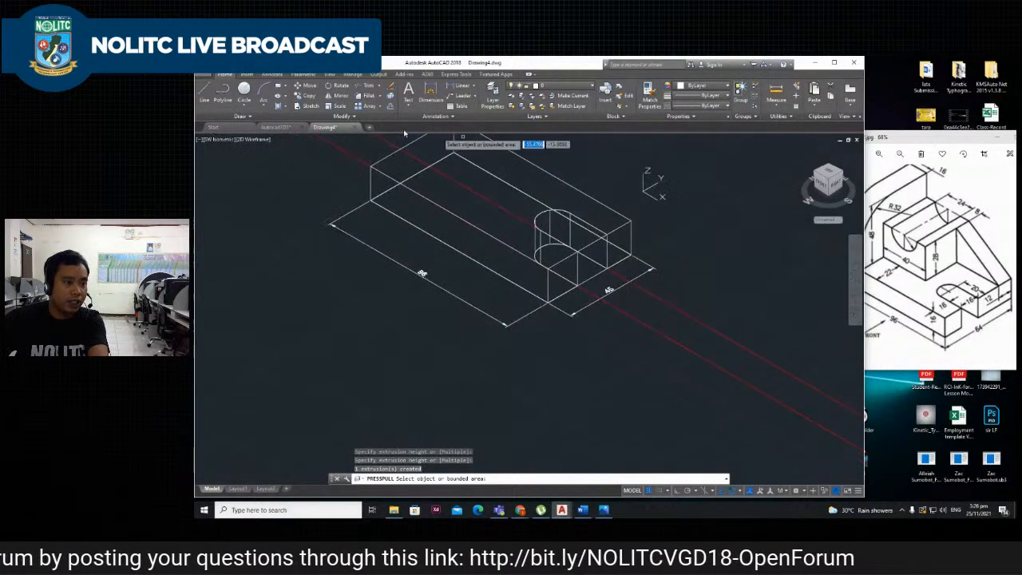
# Display the model in the Conceptual visual style and erase the leftover outline on top of the slot.
pyautogui.click(251, 140)
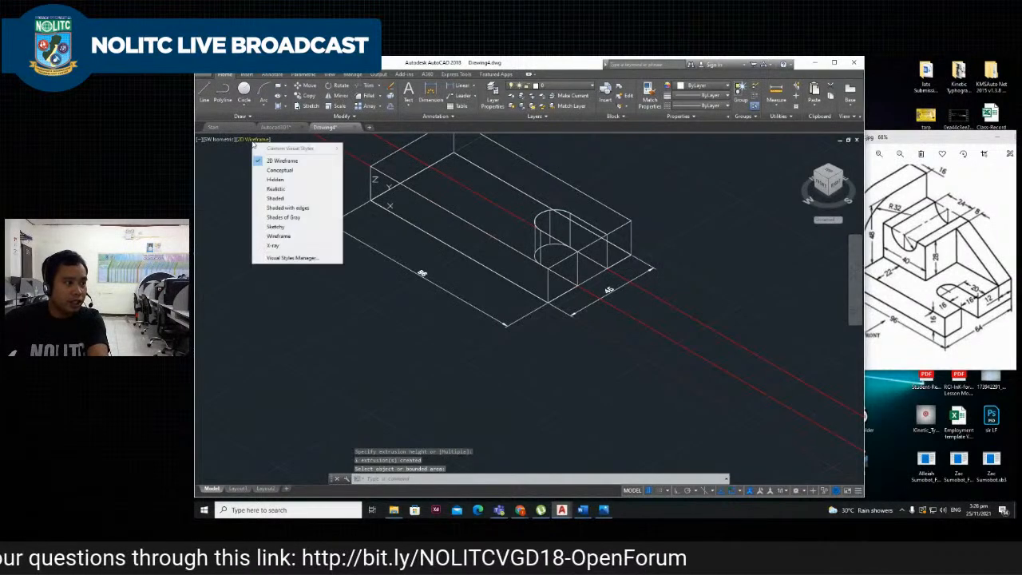
pyautogui.click(297, 170)
pyautogui.scroll(3, 607, 239)
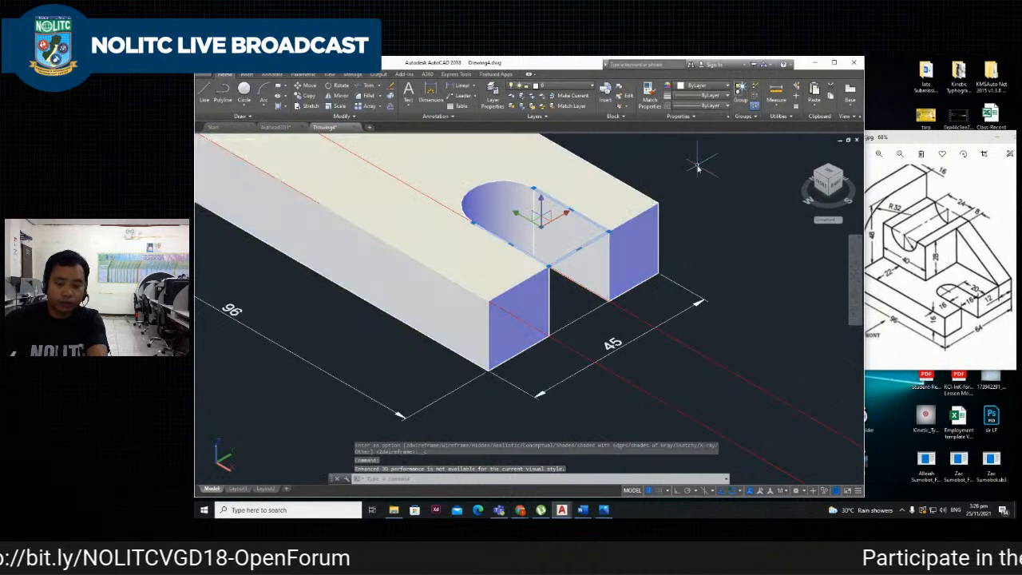
pyautogui.scroll(-3, 699, 232)
pyautogui.scroll(3, 698, 233)
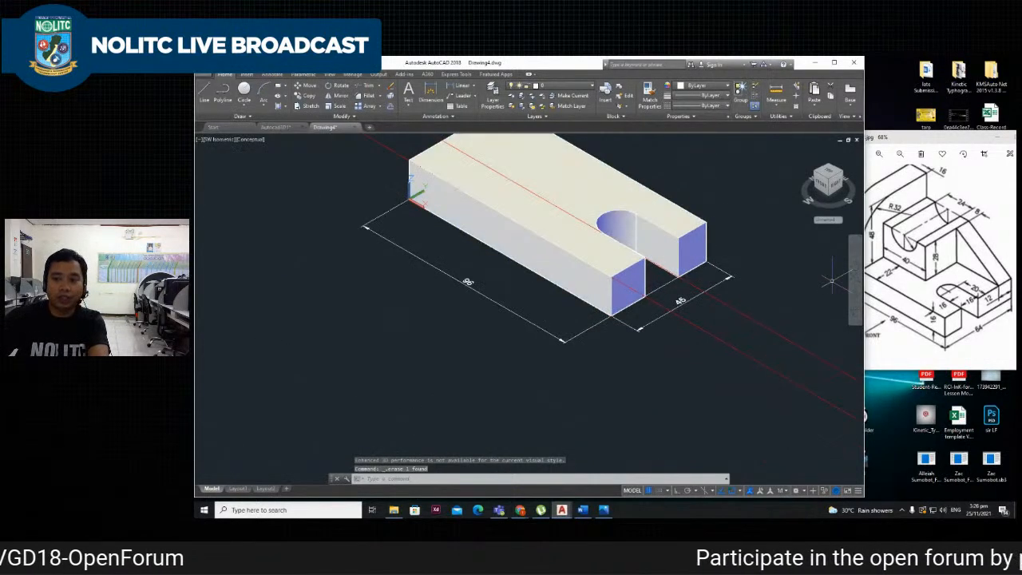
# Switch to the 3D Plate 2.jpg reference in Photos and examine the whole dimensioned part against the model.
pyautogui.click(965, 280)
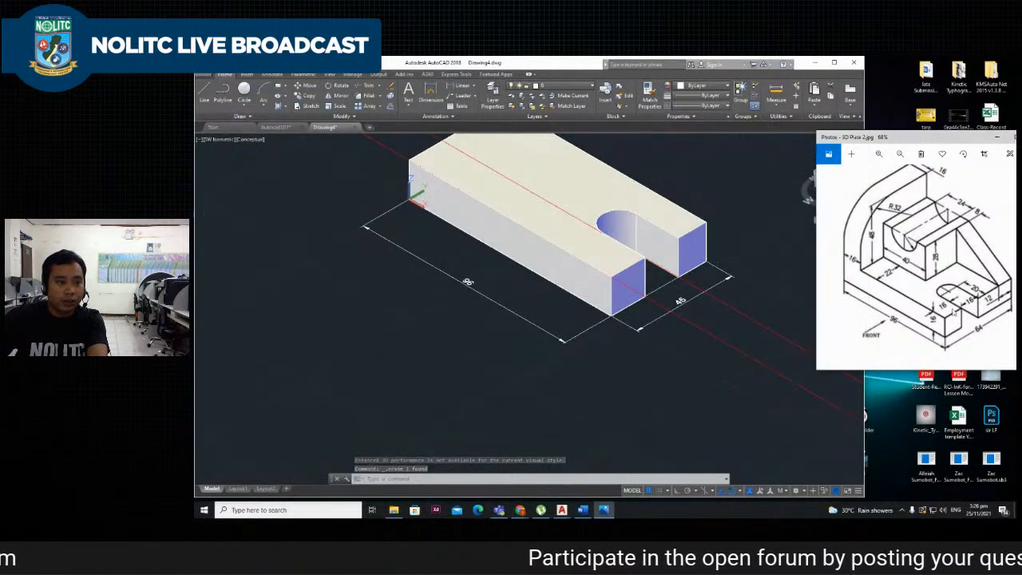
pyautogui.scroll(-2, 942, 331)
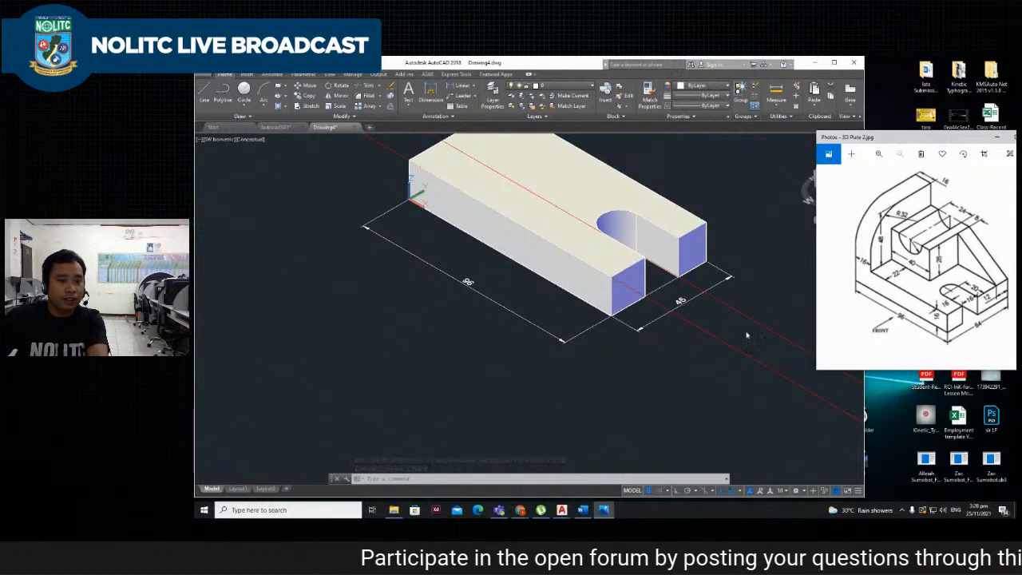
pyautogui.scroll(-3, 746, 335)
pyautogui.scroll(4, 786, 301)
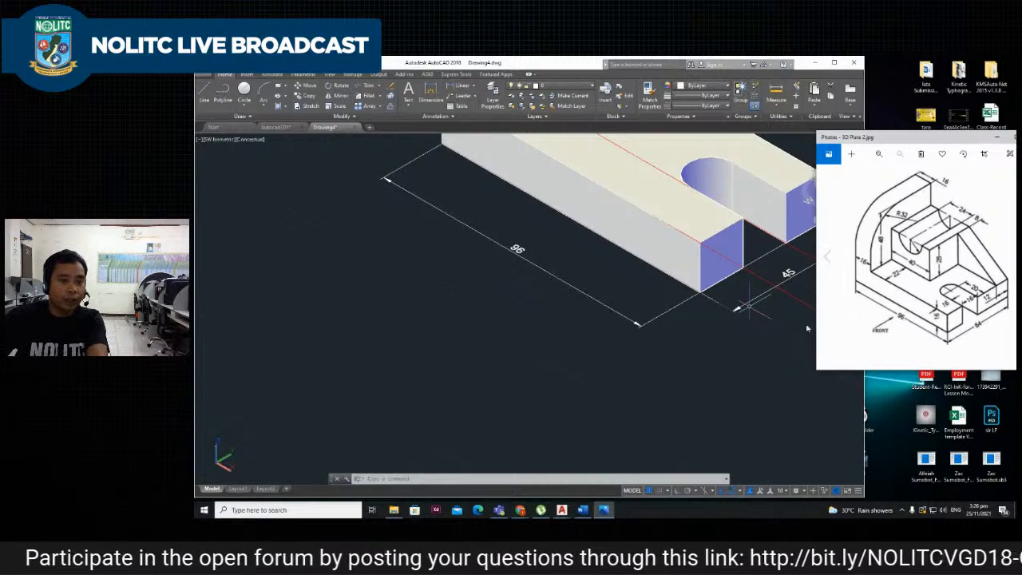
# Turn the model to the southeast isometric view and examine the block's far long side and slotted end.
pyautogui.scroll(-3, 667, 316)
pyautogui.scroll(3, 679, 315)
pyautogui.scroll(-3, 777, 273)
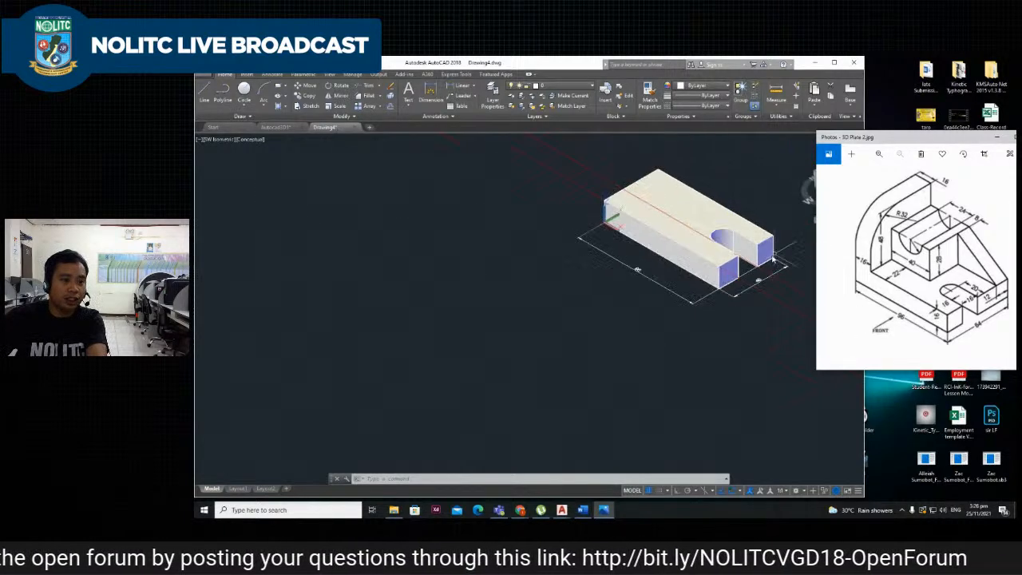
pyautogui.scroll(3, 779, 235)
pyautogui.click(799, 218)
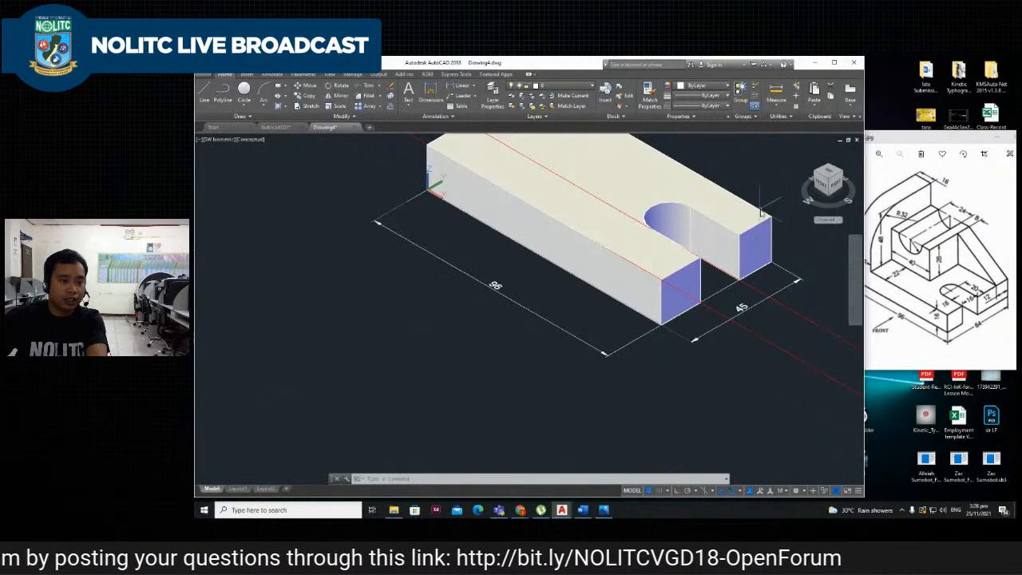
pyautogui.click(838, 188)
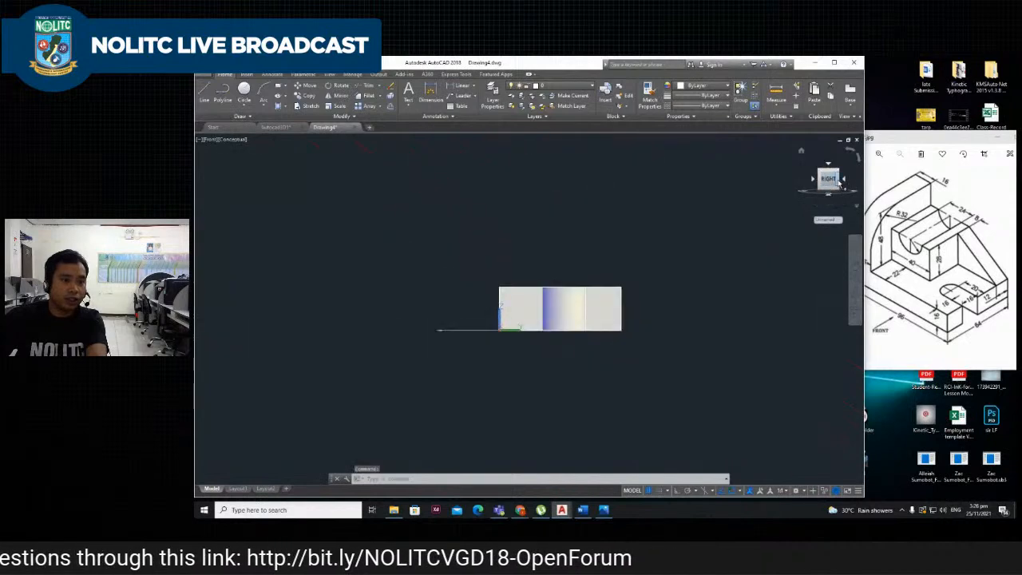
pyautogui.click(839, 184)
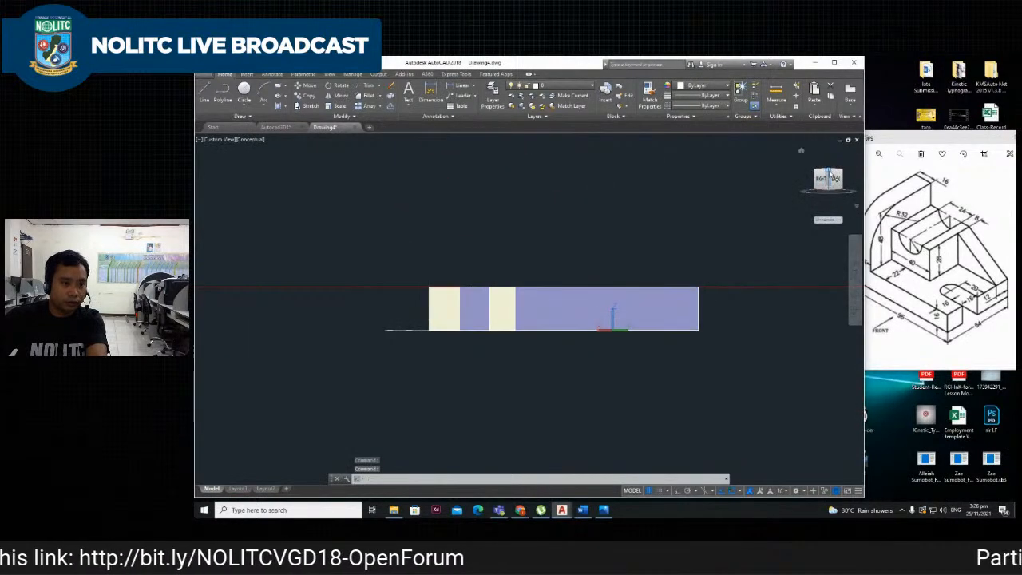
pyautogui.click(830, 179)
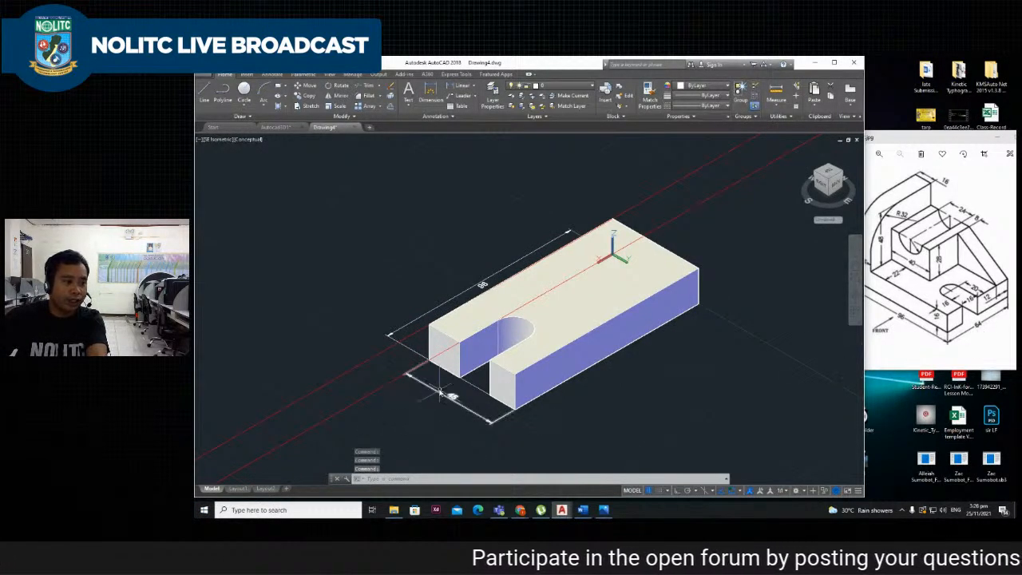
# Open Calculator and subtract the block's 45 mm width from the reference width of 64 mm.
pyautogui.click(302, 512)
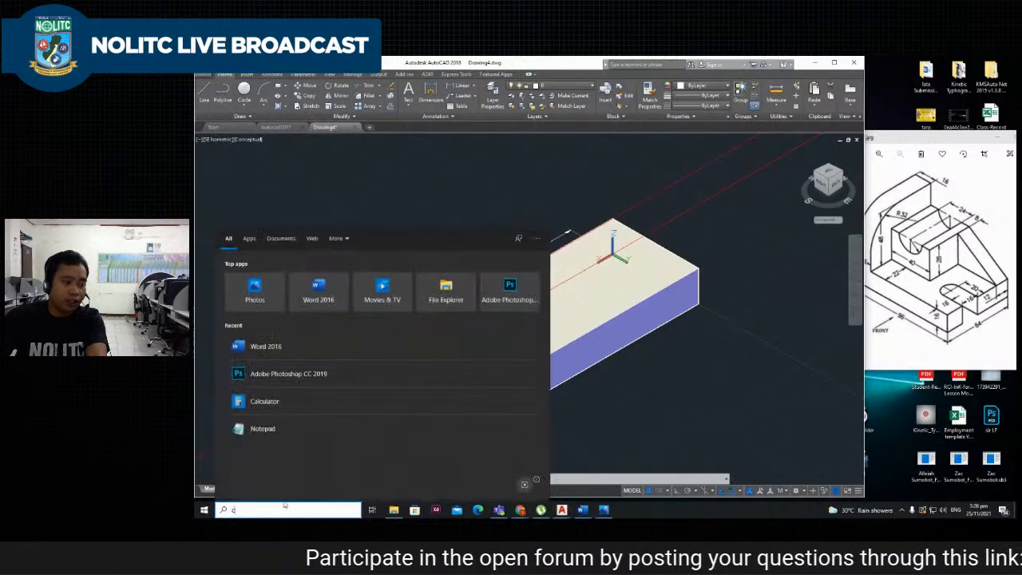
pyautogui.write('calc')
pyautogui.press('Return')
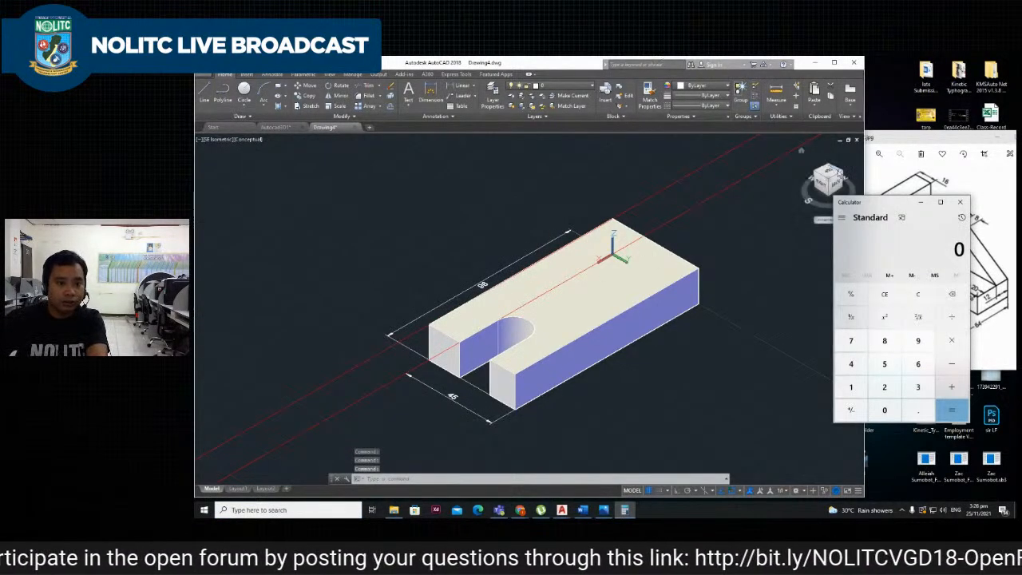
pyautogui.moveTo(879, 206); pyautogui.dragTo(769, 218)
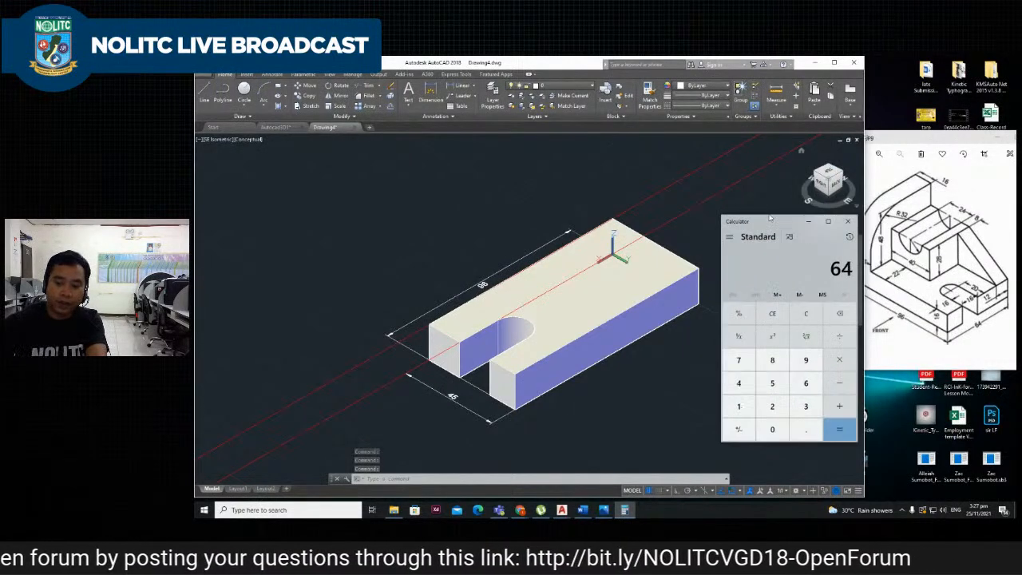
pyautogui.write('45 =')
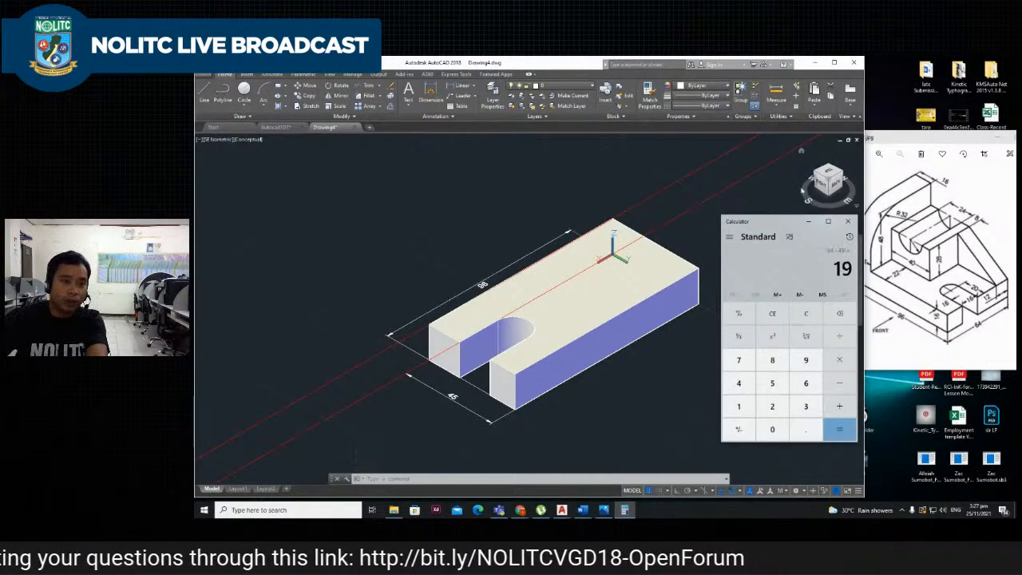
pyautogui.click(808, 221)
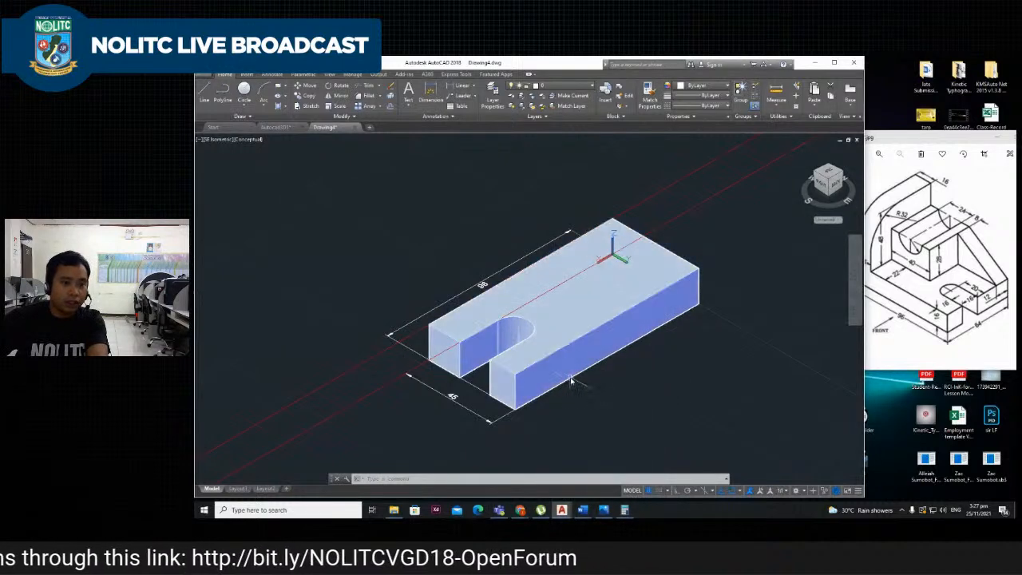
# Presspull the block's long side face farthest from the construction lines outward by 19 mm.
pyautogui.write('p')
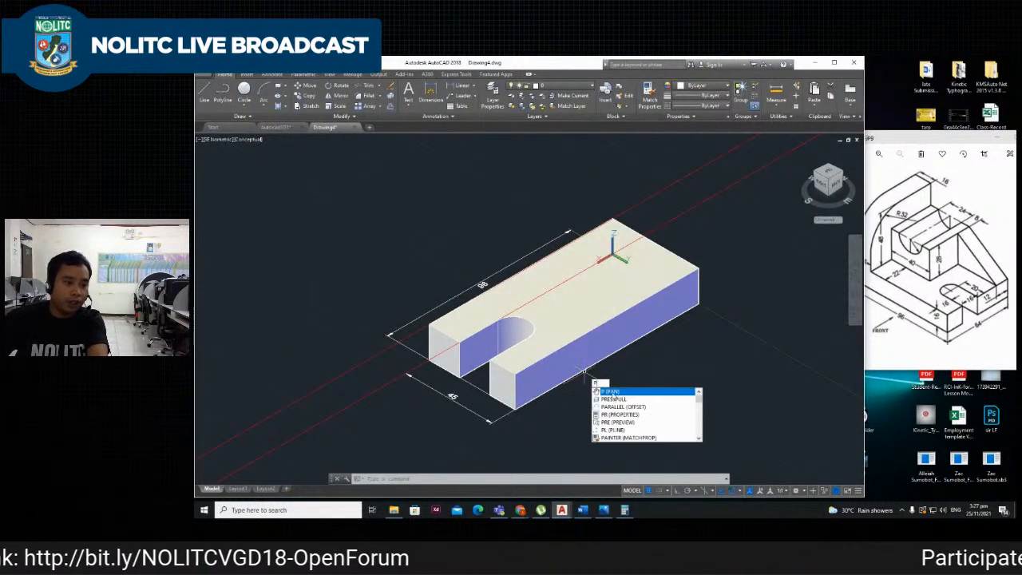
pyautogui.press('Down')
pyautogui.press('Return')
pyautogui.click(605, 364)
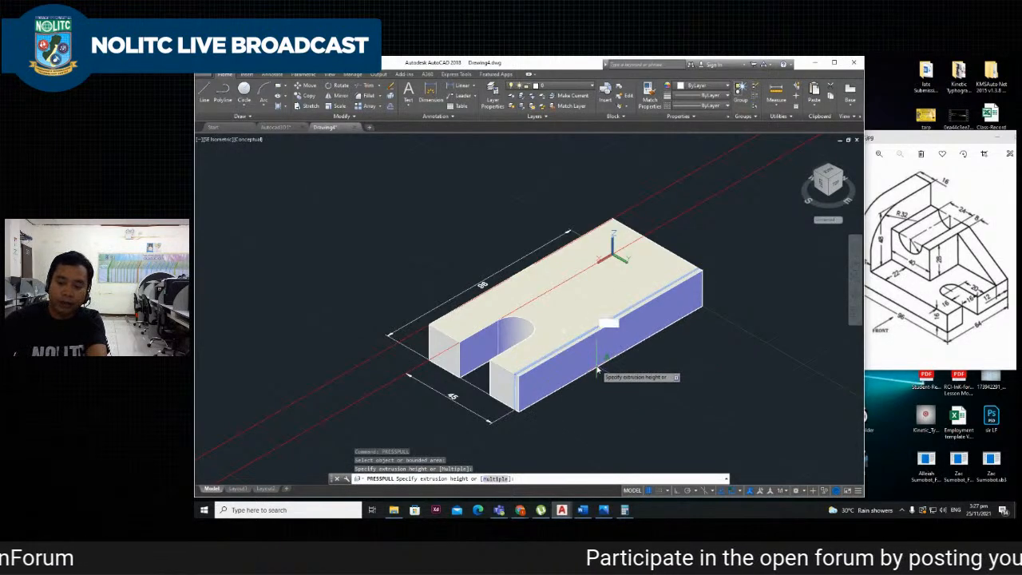
pyautogui.write('10')
pyautogui.press('Return')
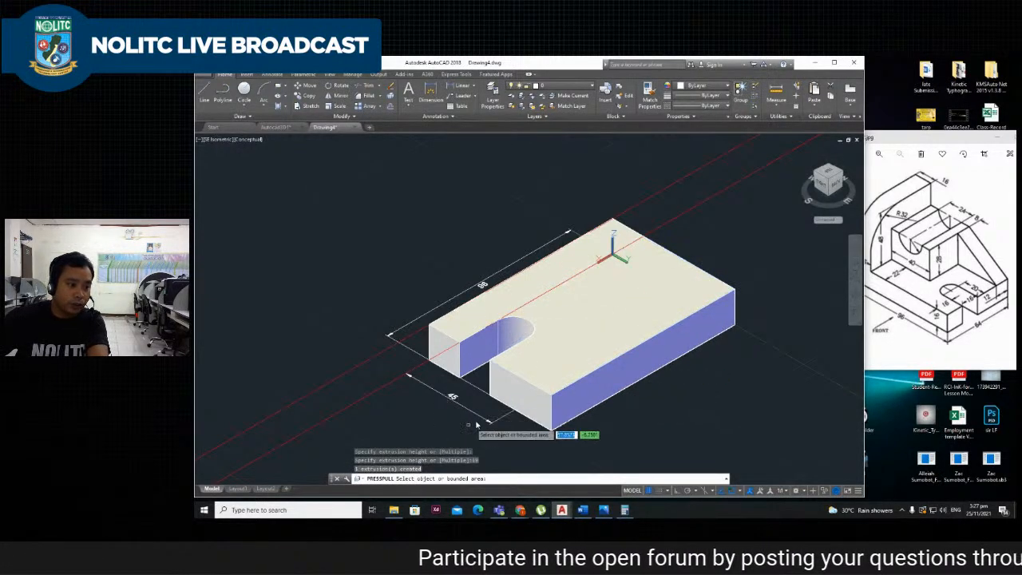
pyautogui.press('Return')
# Replace the outdated 45 mm dimension with a linear dimension across the full width of the block's slotted end.
pyautogui.click(489, 420)
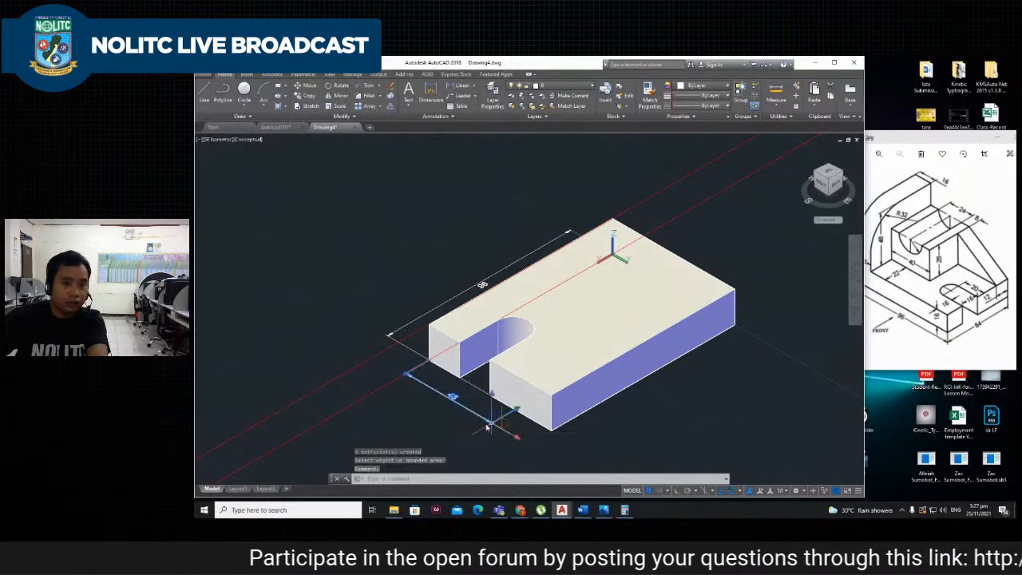
pyautogui.press('Delete')
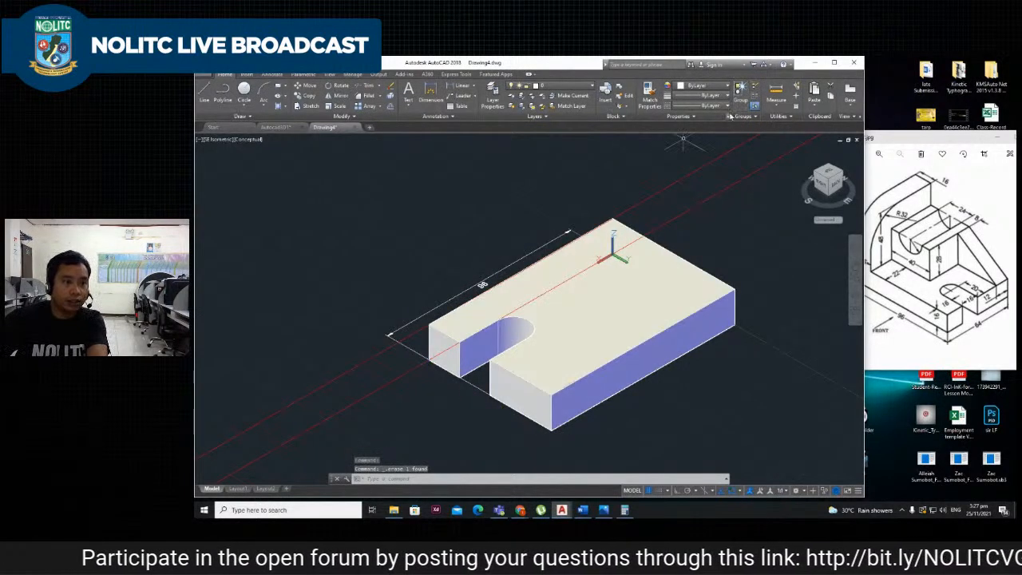
pyautogui.click(467, 89)
pyautogui.click(429, 359)
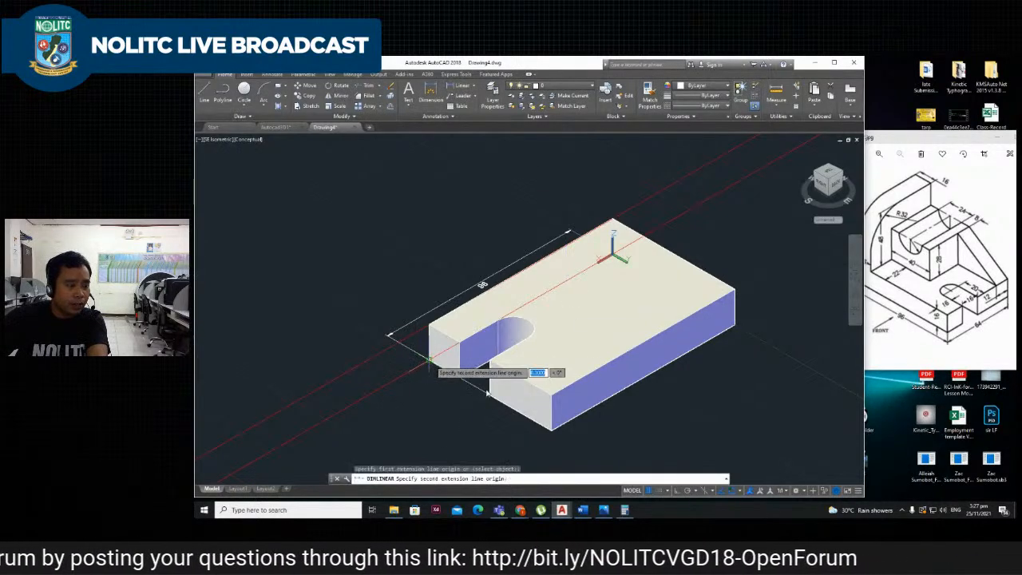
pyautogui.click(550, 430)
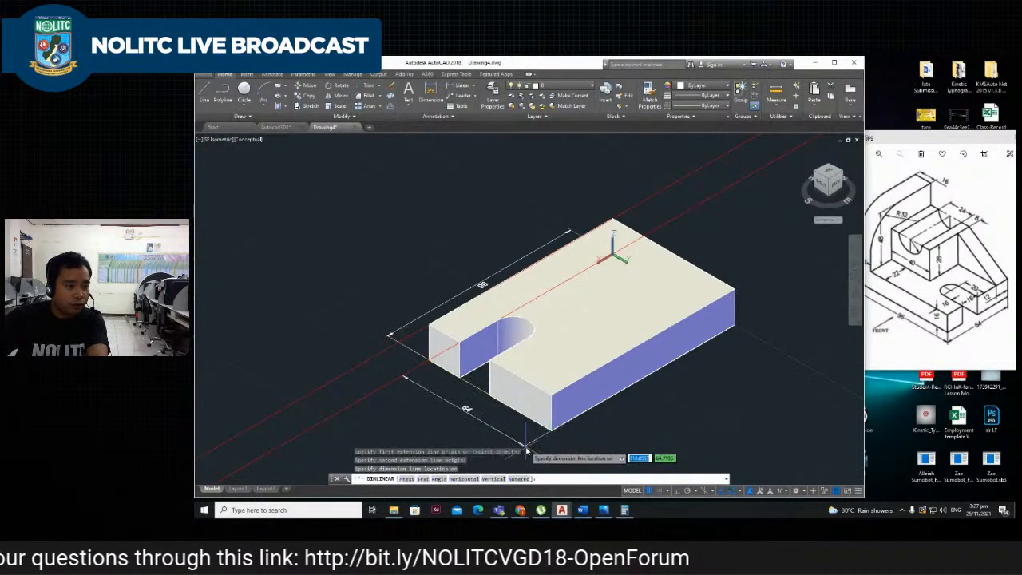
pyautogui.click(526, 450)
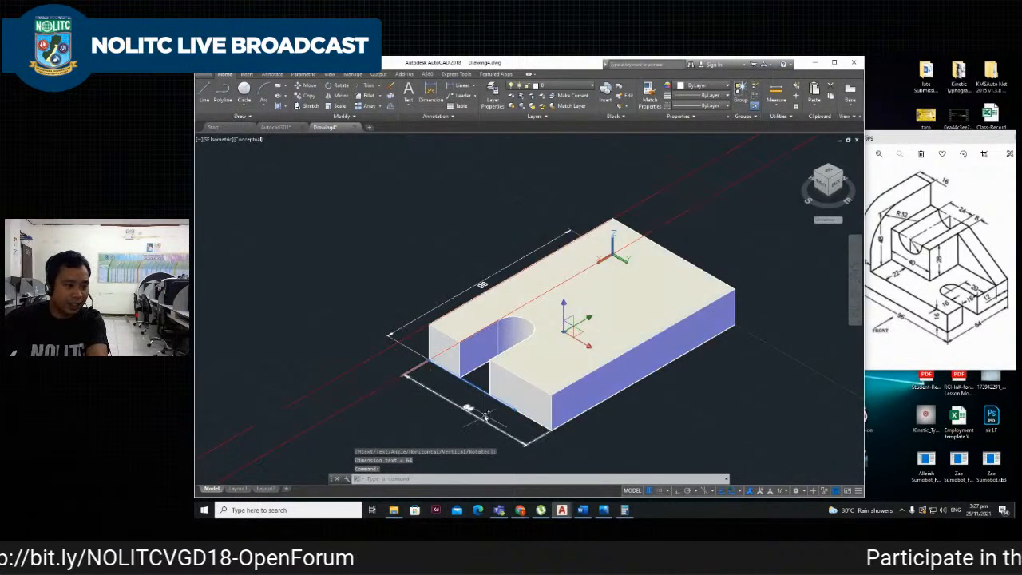
# Erase the leftover base outline crossing the slot opening at the block's bottom edge.
pyautogui.click(670, 428)
pyautogui.press('Escape')
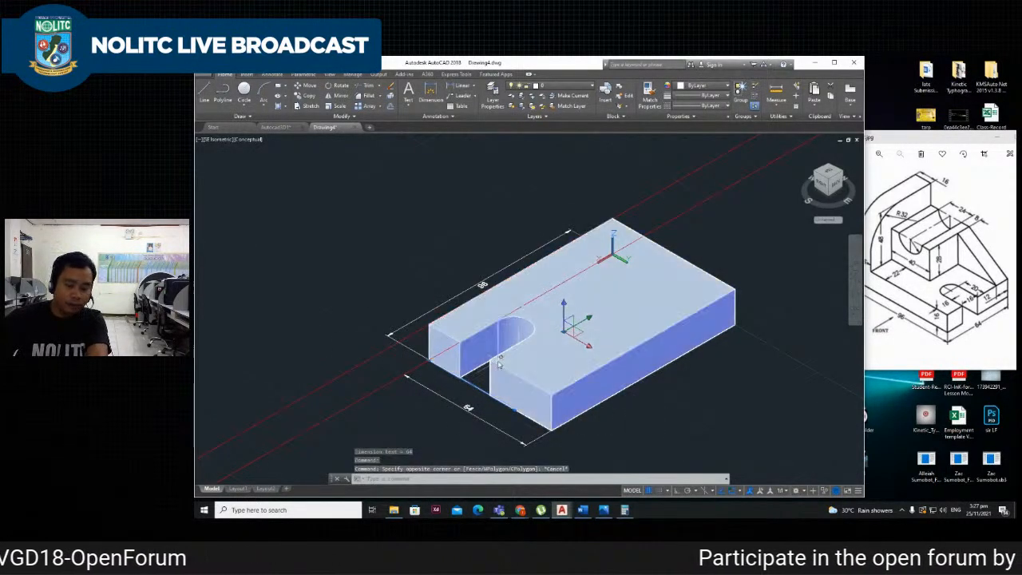
pyautogui.press('Delete')
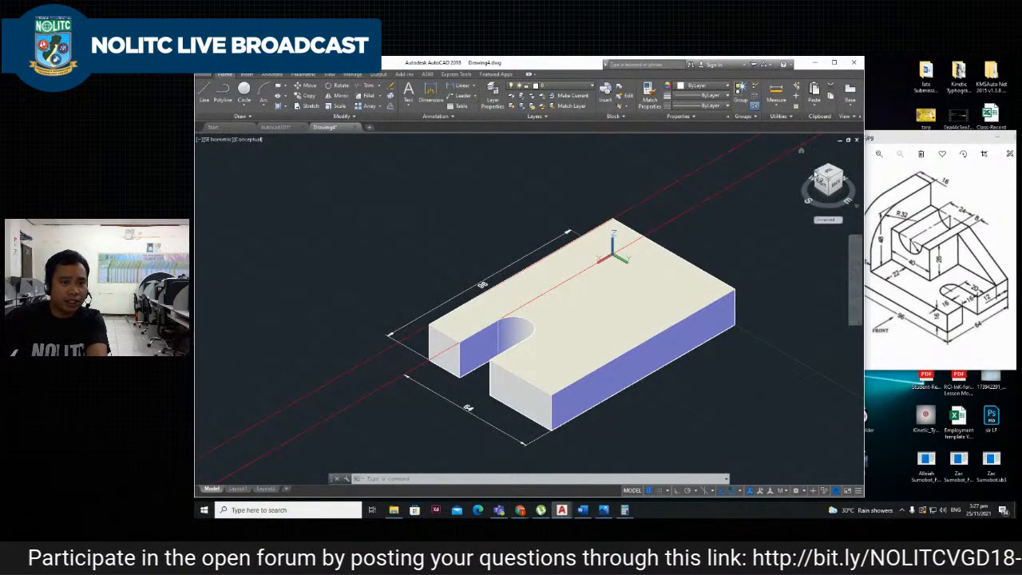
# Return to the southwest isometric view and draw a construction line along the top edge of the block's unslotted end.
pyautogui.click(815, 171)
pyautogui.scroll(-3, 563, 232)
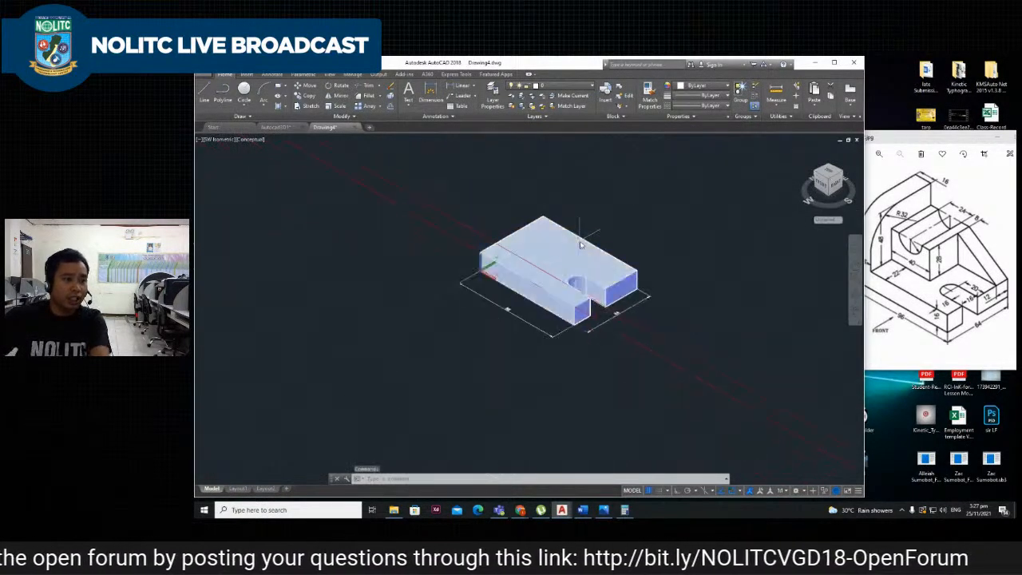
pyautogui.scroll(2, 527, 233)
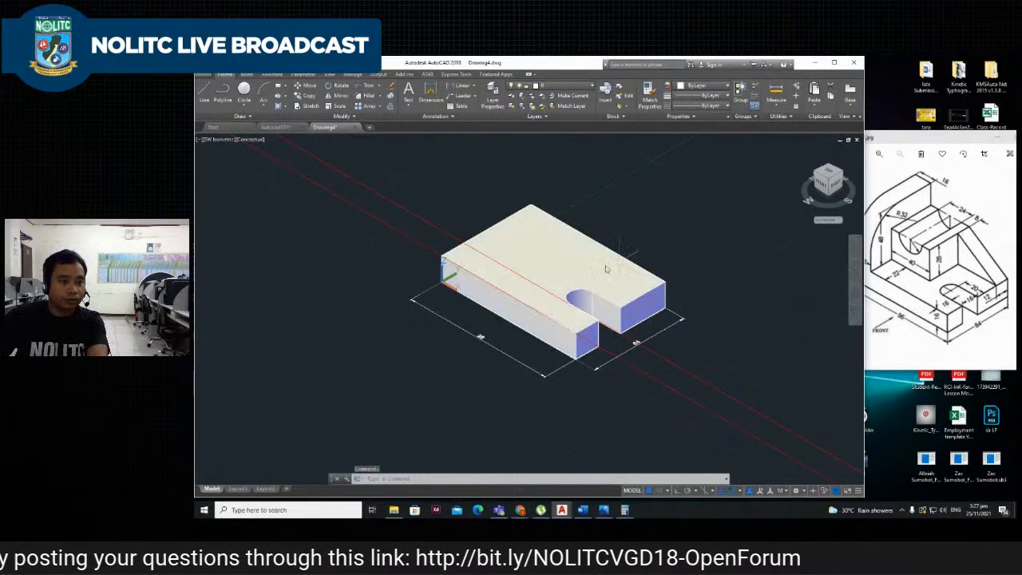
pyautogui.click(915, 284)
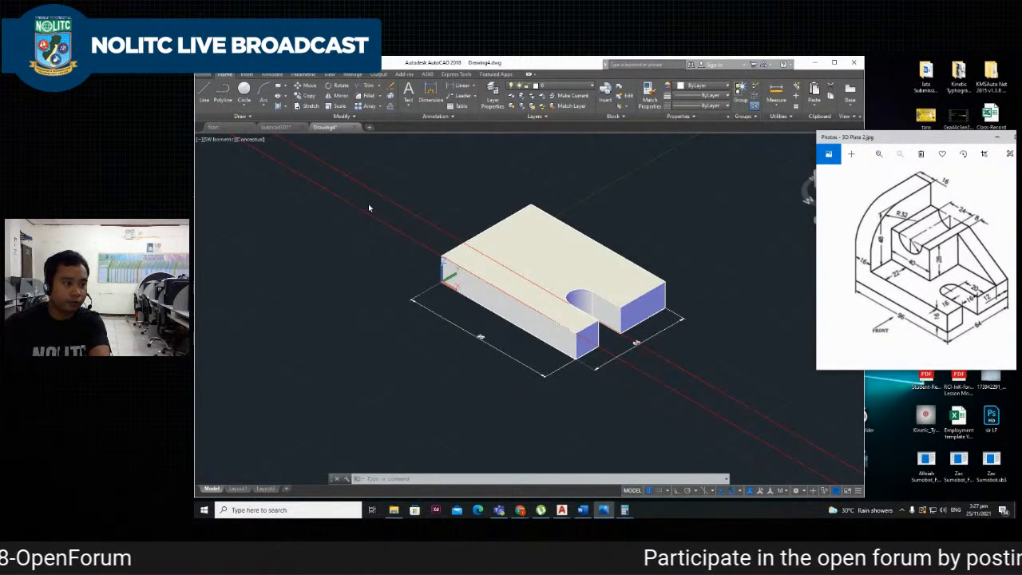
pyautogui.scroll(3, 406, 232)
pyautogui.scroll(-4, 440, 220)
pyautogui.scroll(3, 311, 213)
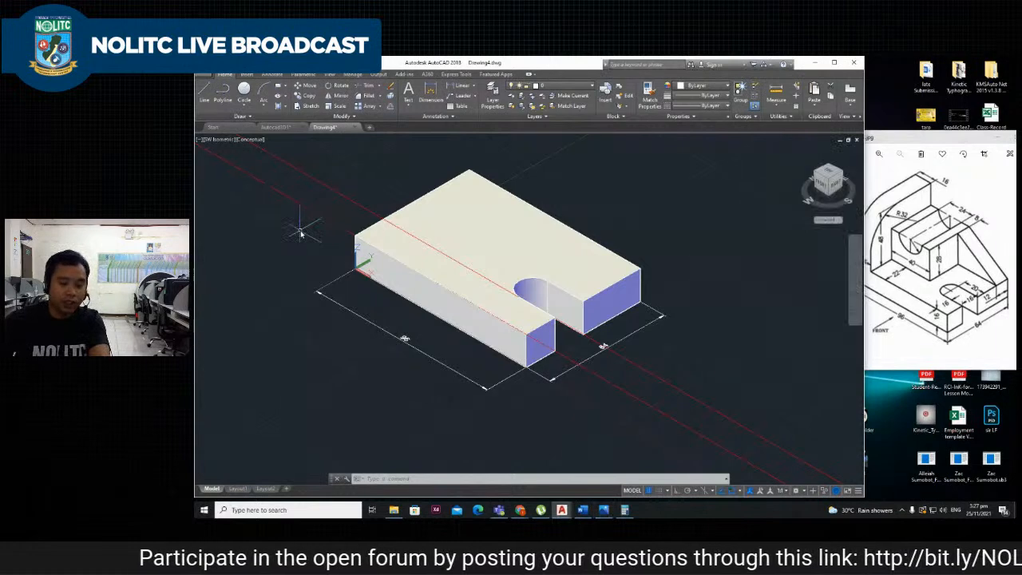
pyautogui.press('Return')
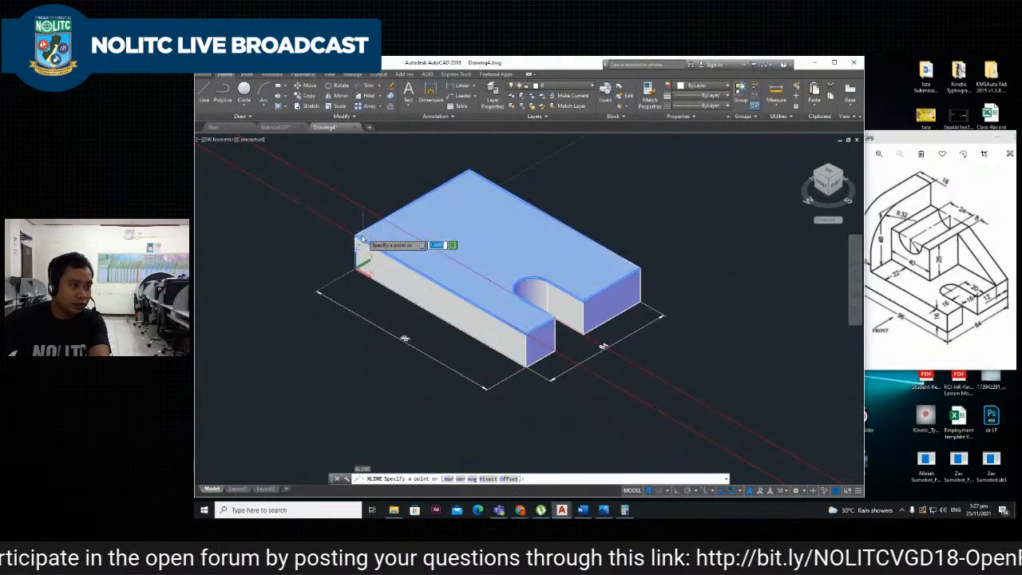
pyautogui.click(356, 237)
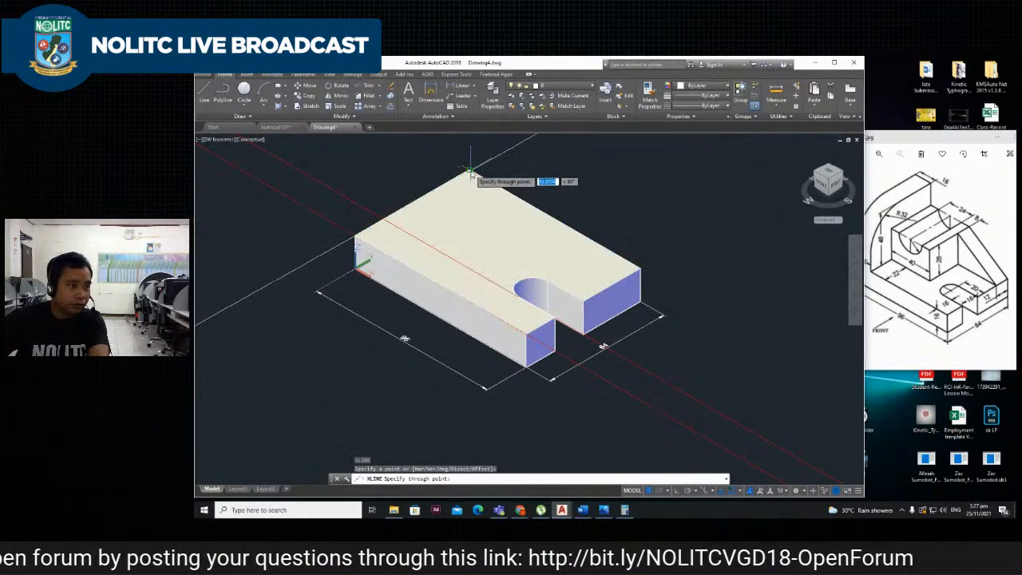
pyautogui.press('Escape')
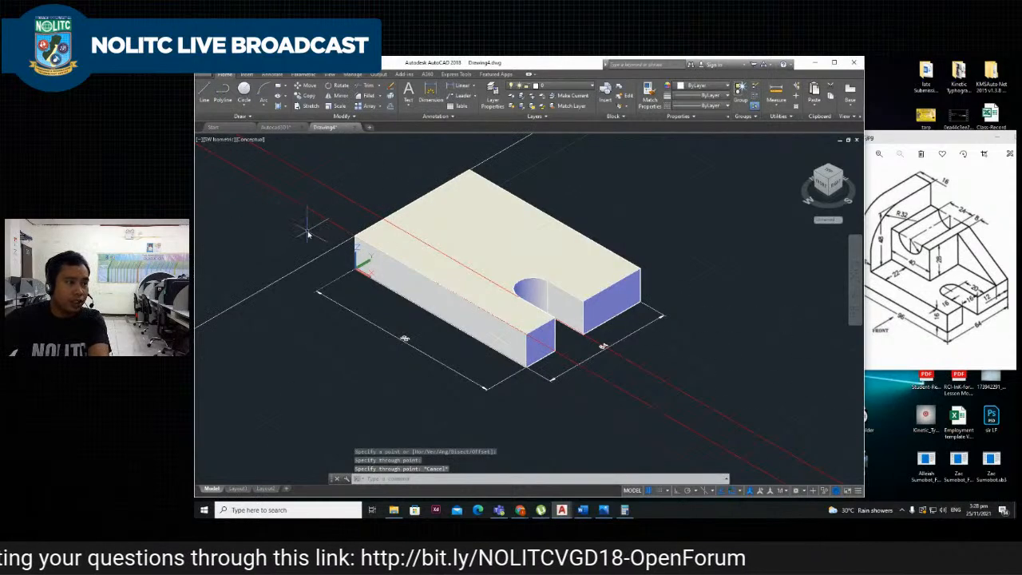
# Change the color of the new construction line along the unslotted end to Red.
pyautogui.scroll(2, 311, 243)
pyautogui.click(330, 263)
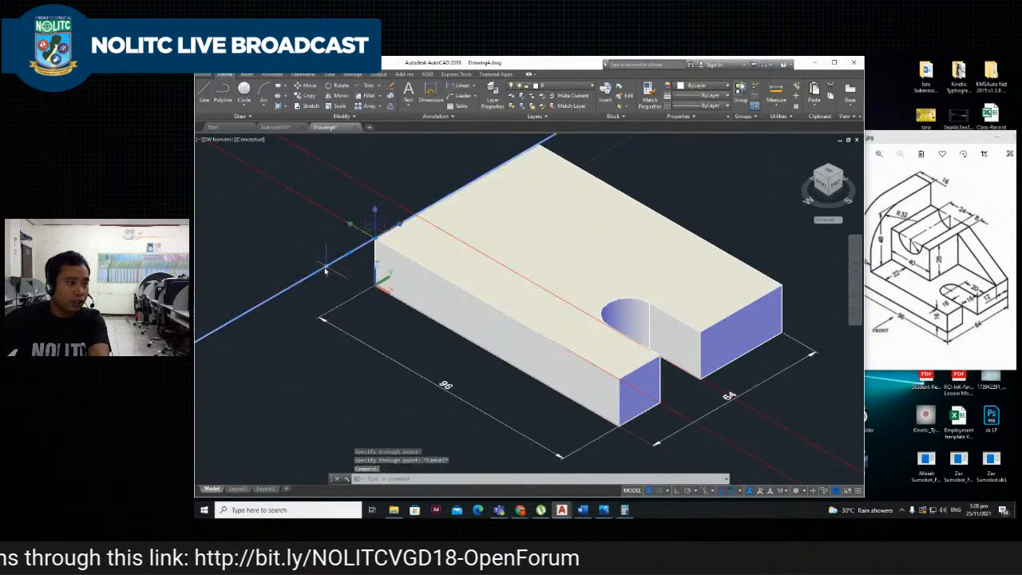
pyautogui.rightClick(325, 269)
pyautogui.click(350, 461)
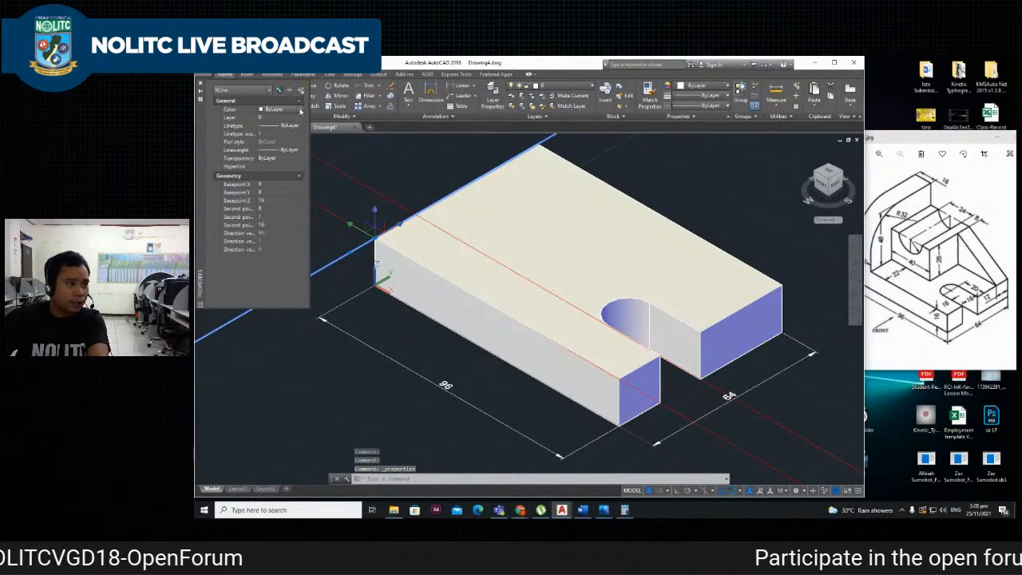
pyautogui.click(300, 109)
pyautogui.click(272, 132)
pyautogui.scroll(-3, 457, 177)
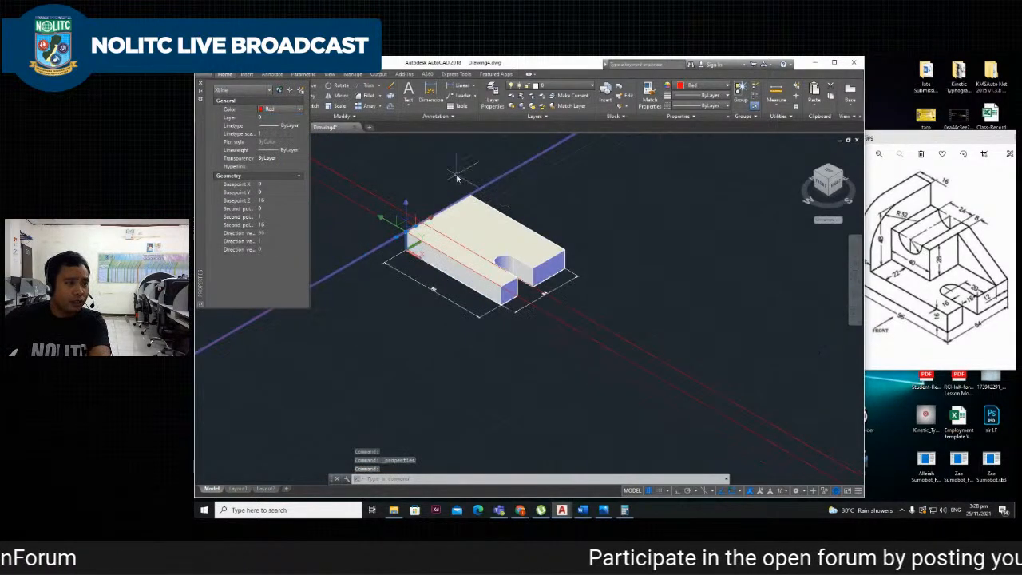
pyautogui.click(200, 82)
pyautogui.scroll(2, 354, 149)
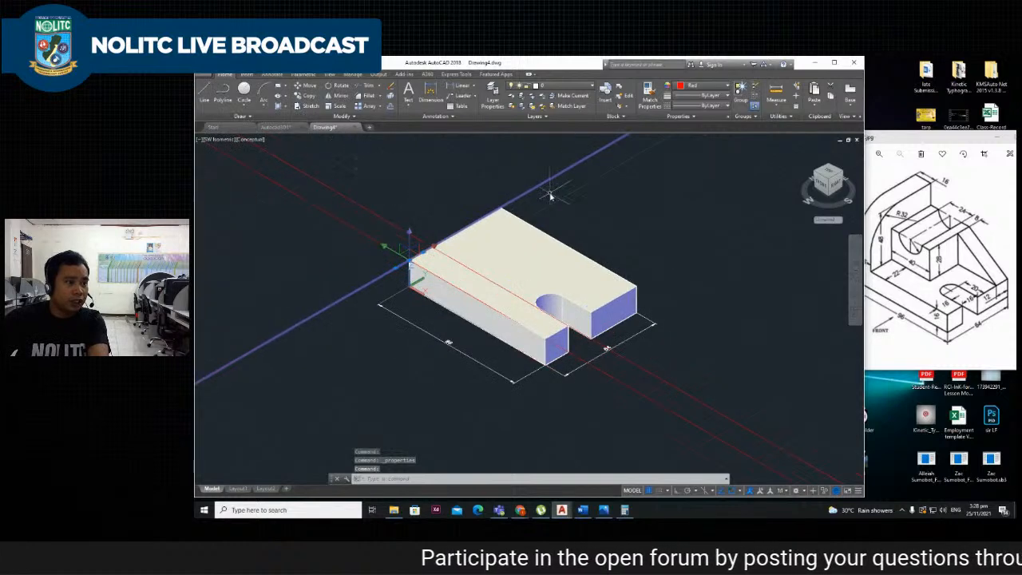
pyautogui.press('Escape')
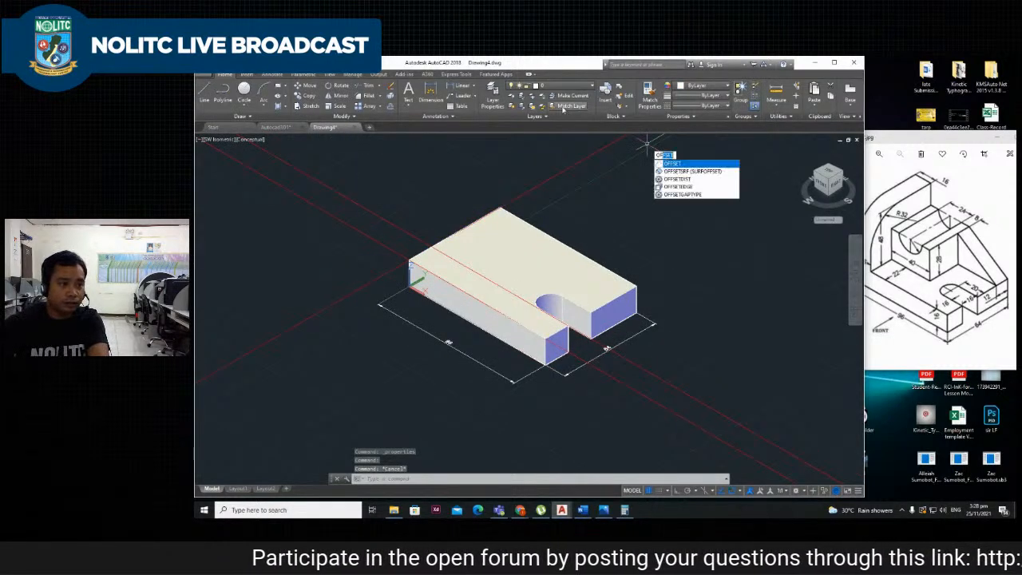
# Offset the construction line along the base's unslotted end 16 mm toward the slot.
pyautogui.press('Return')
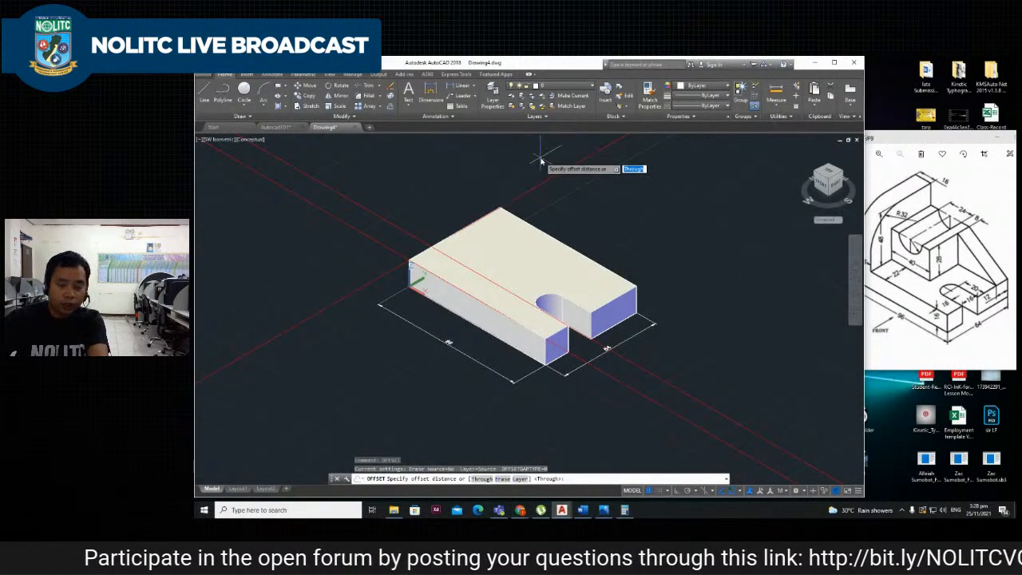
pyautogui.press('Return')
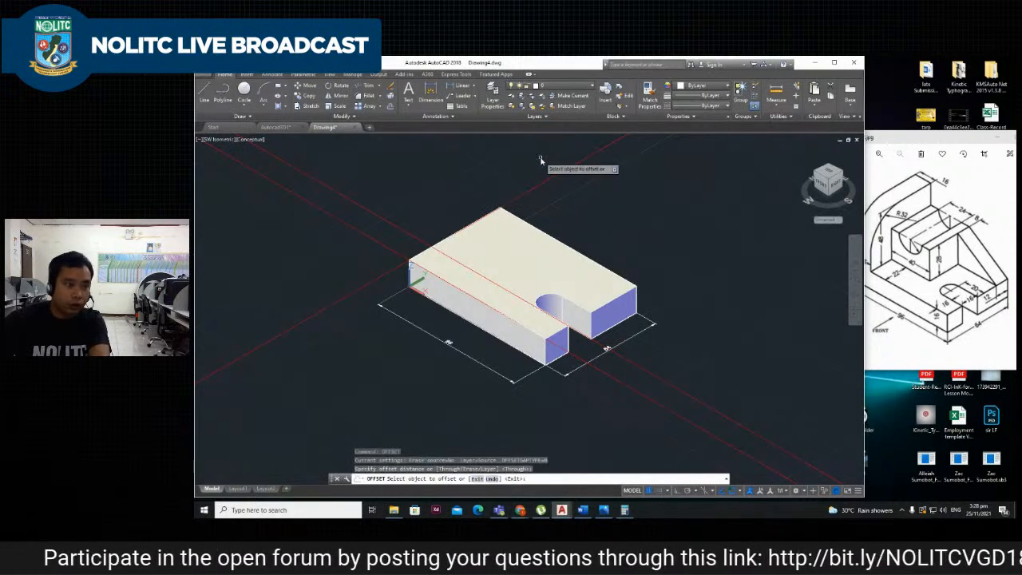
pyautogui.click(526, 196)
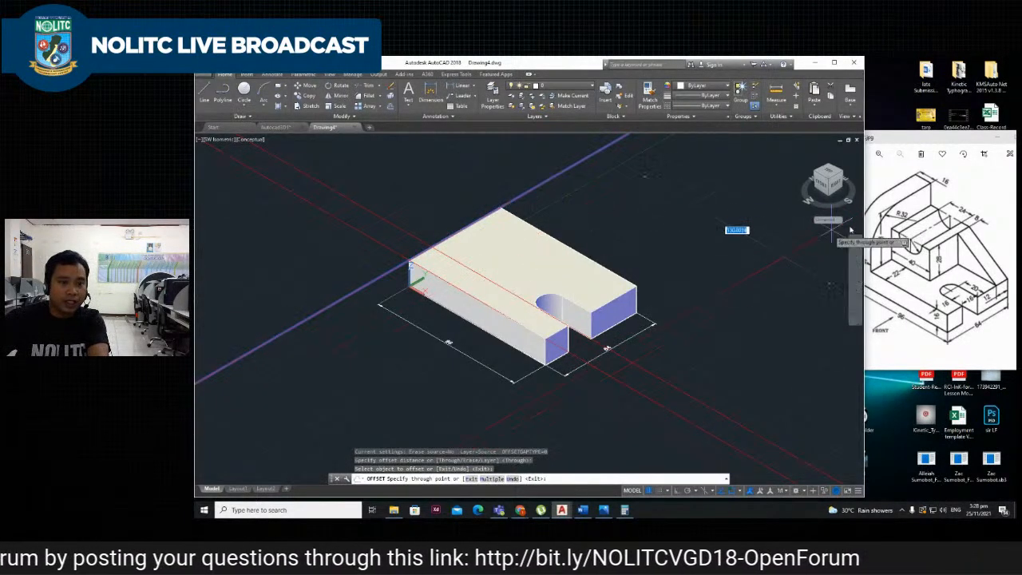
pyautogui.click(881, 281)
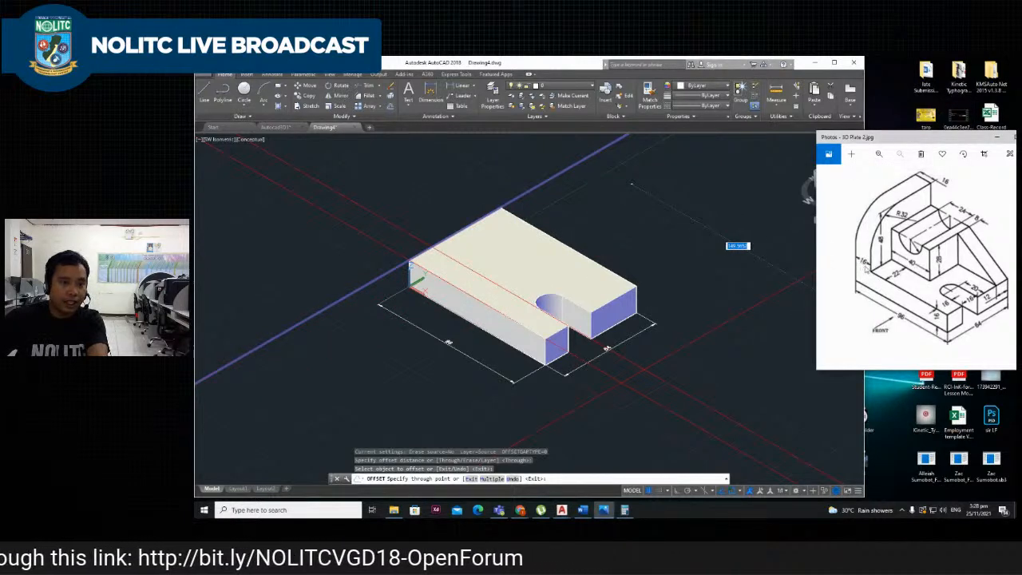
pyautogui.click(591, 213)
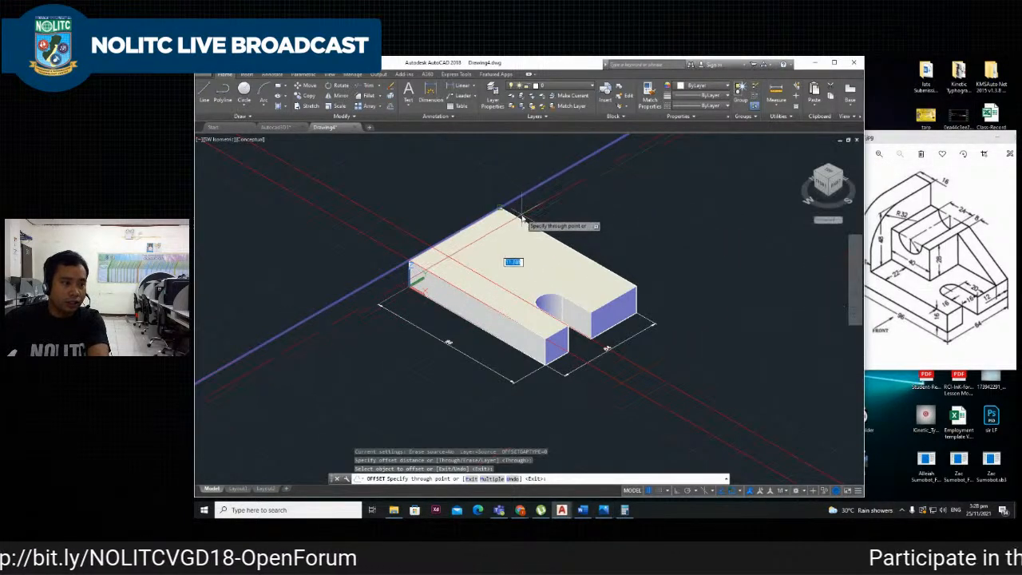
pyautogui.write('16')
pyautogui.press('Return')
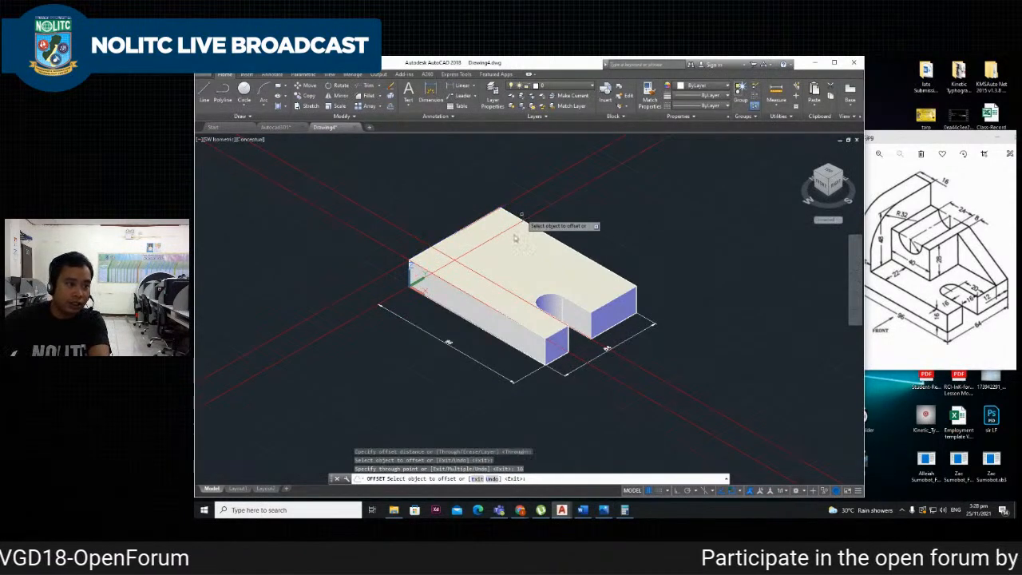
# Leave the Offset command and erase the construction line running lengthwise through the slot.
pyautogui.click(968, 198)
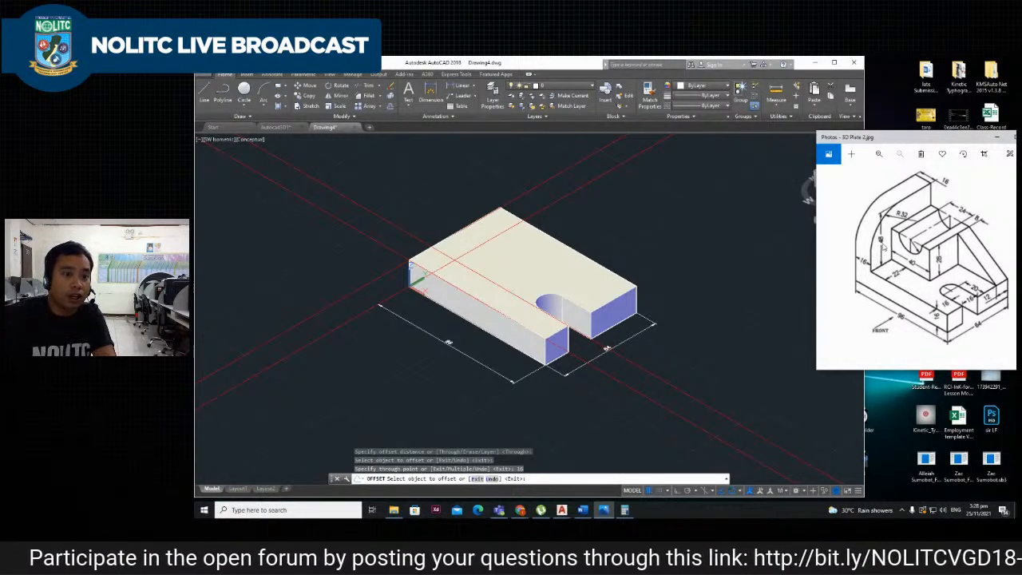
pyautogui.click(492, 285)
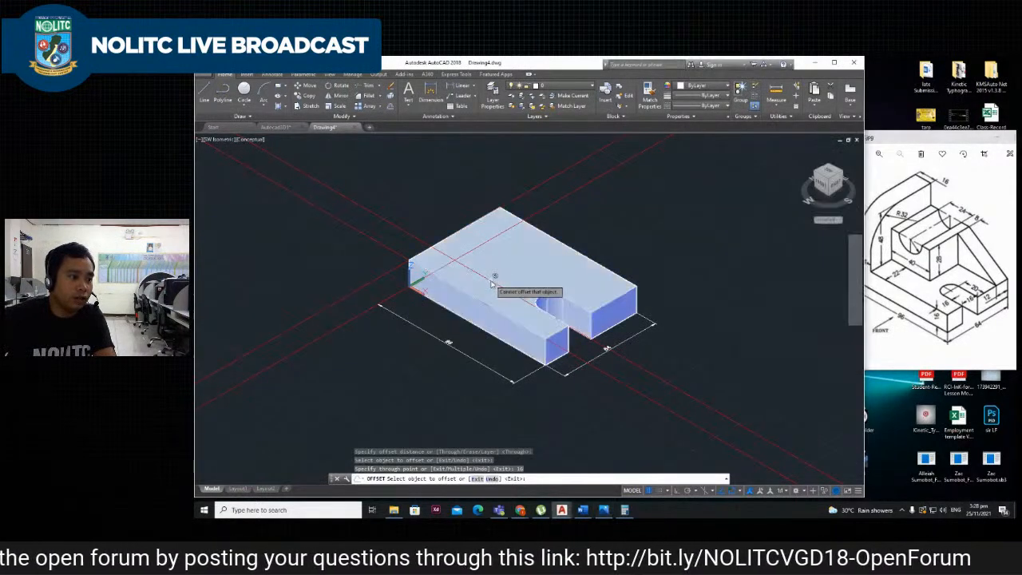
pyautogui.press('Escape')
pyautogui.click(387, 223)
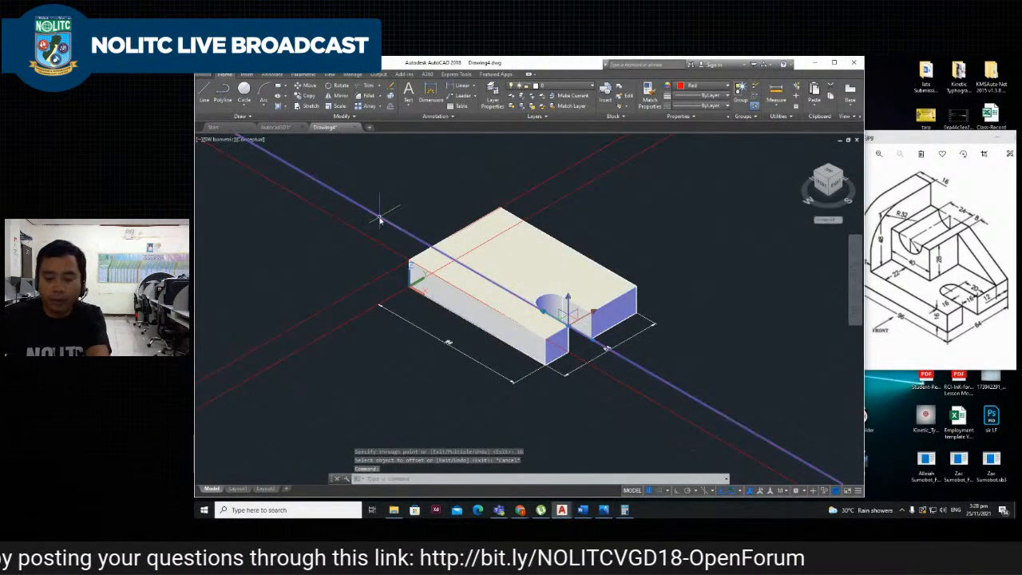
pyautogui.press('Delete')
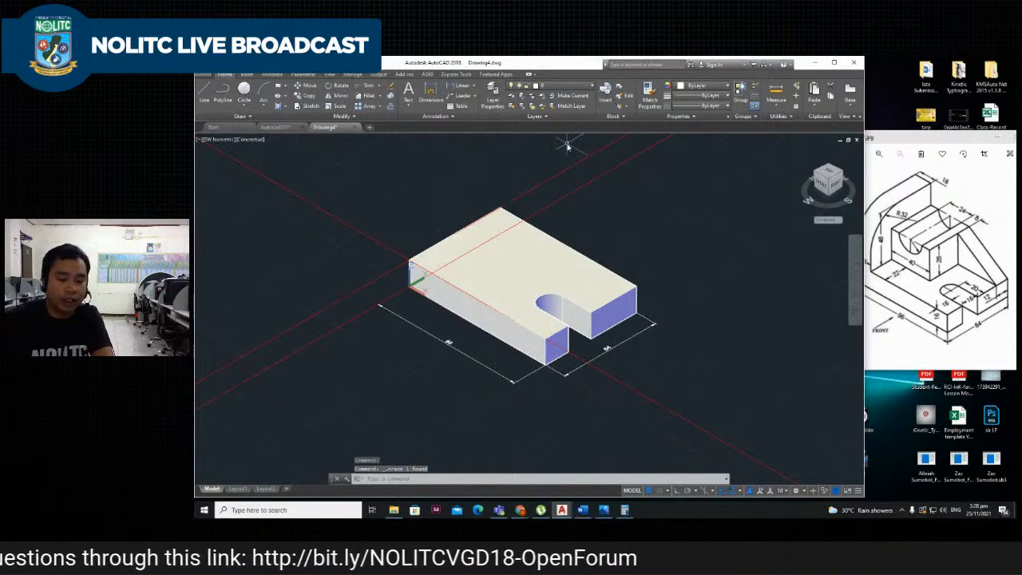
# Presspull the 16 mm strip at the base's unslotted end upward 48 mm to form the upright wall.
pyautogui.press('Down')
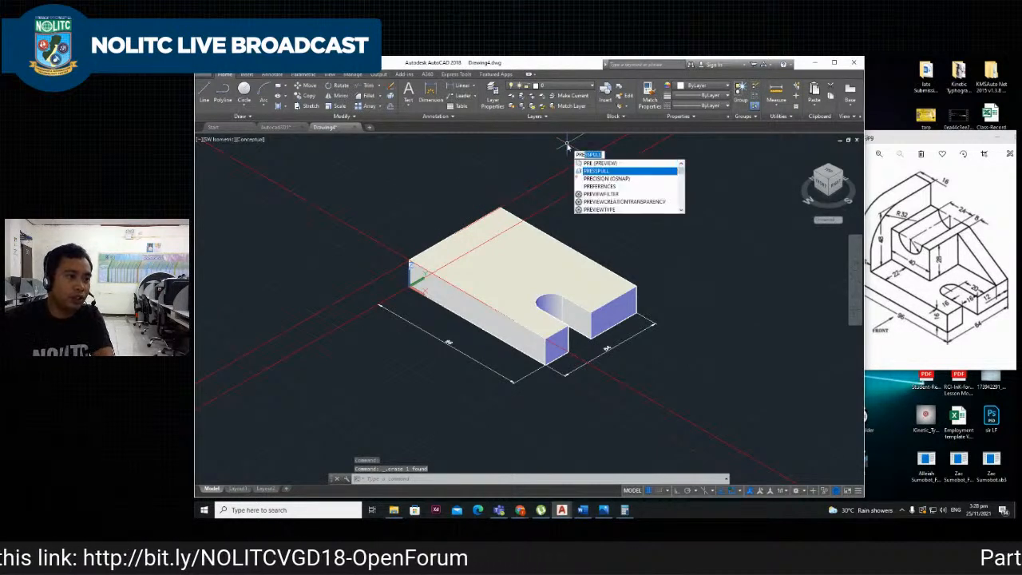
pyautogui.press('Return')
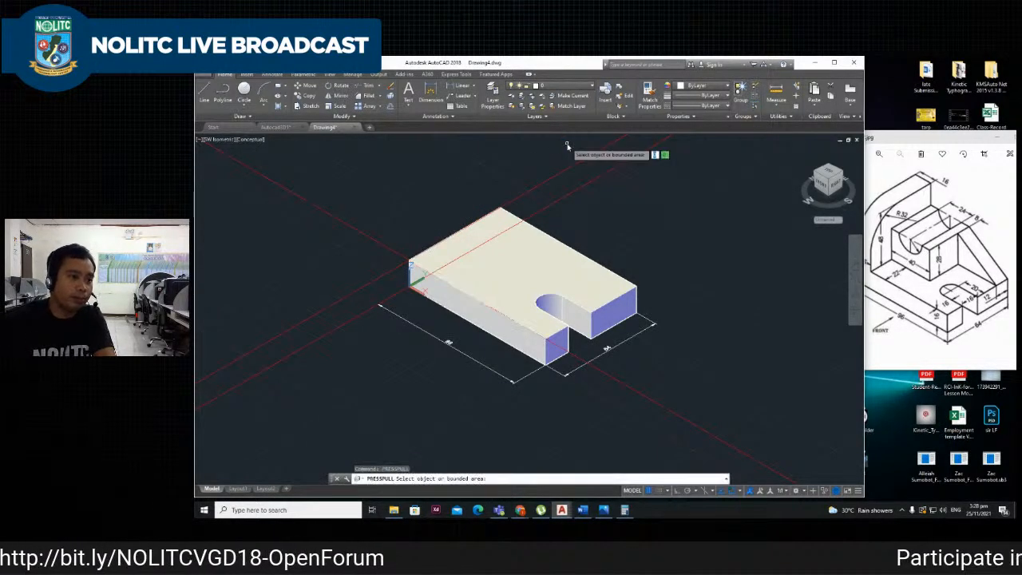
pyautogui.click(474, 228)
pyautogui.write('4')
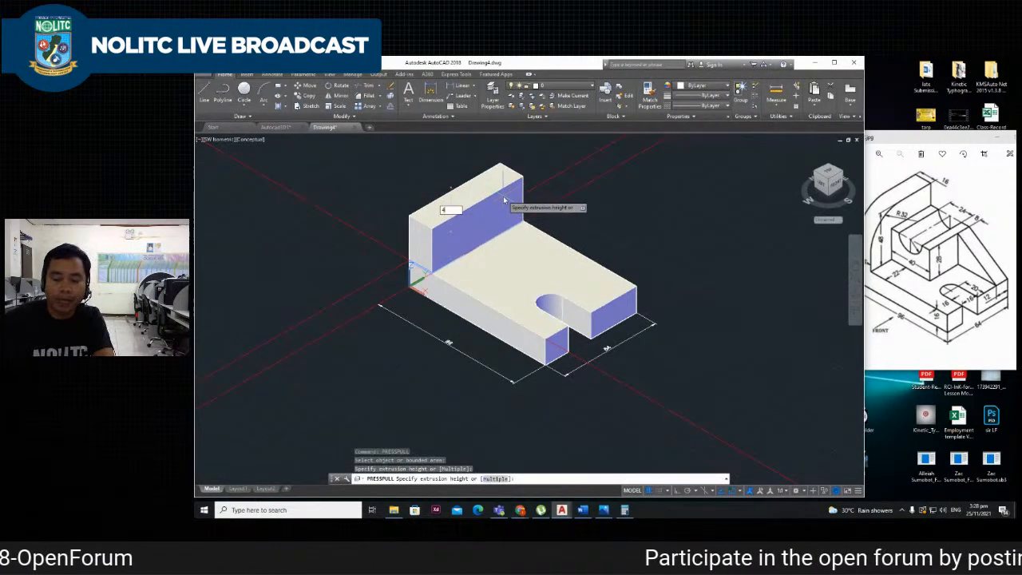
pyautogui.write('0')
pyautogui.press('Return')
pyautogui.scroll(-4, 511, 156)
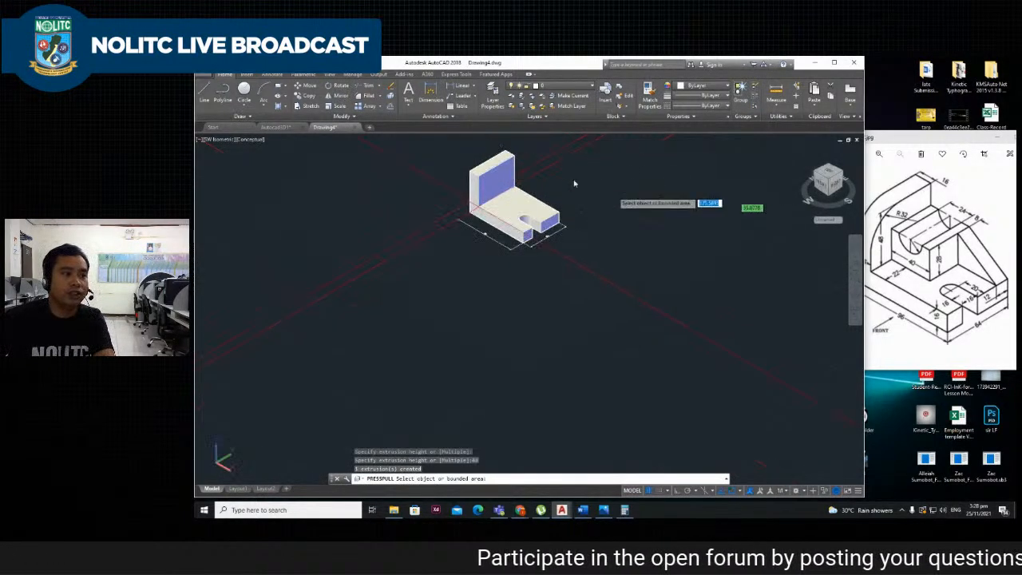
pyautogui.press('Escape')
pyautogui.scroll(3, 515, 144)
# Check the reference drawing and offset the construction line along the base's long front edge 22 mm inward across the top face.
pyautogui.click(848, 313)
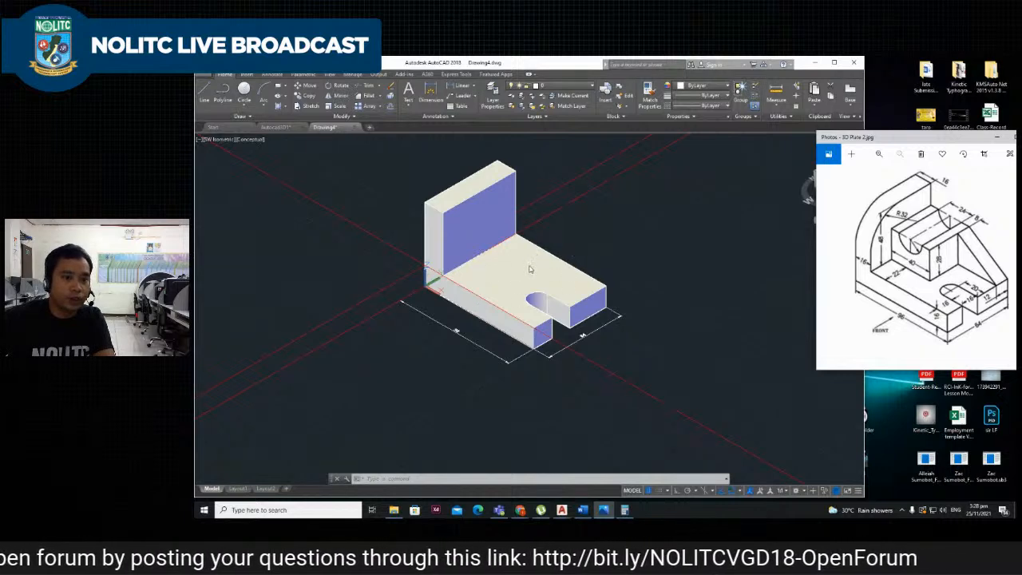
pyautogui.click(671, 368)
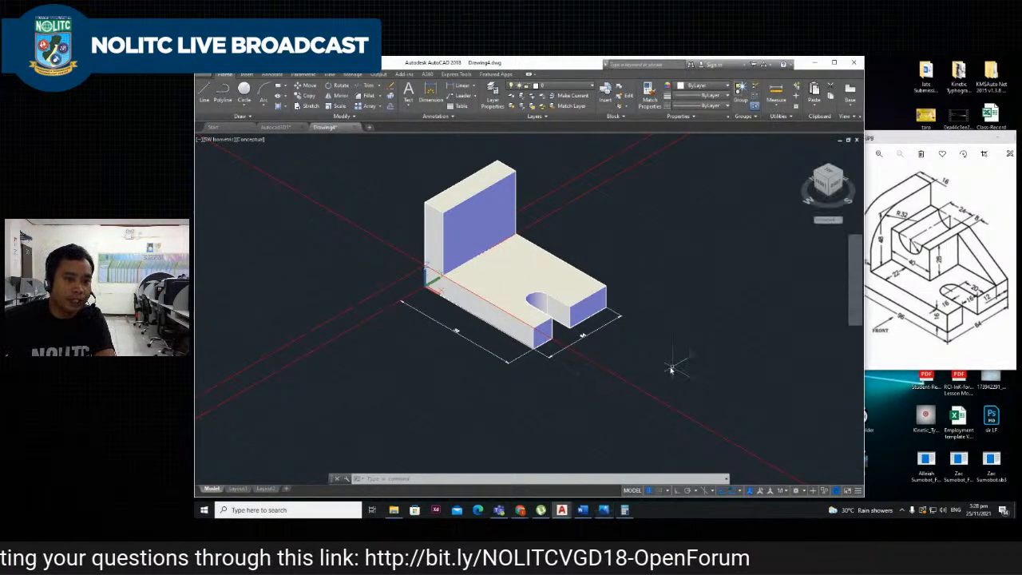
pyautogui.write('o')
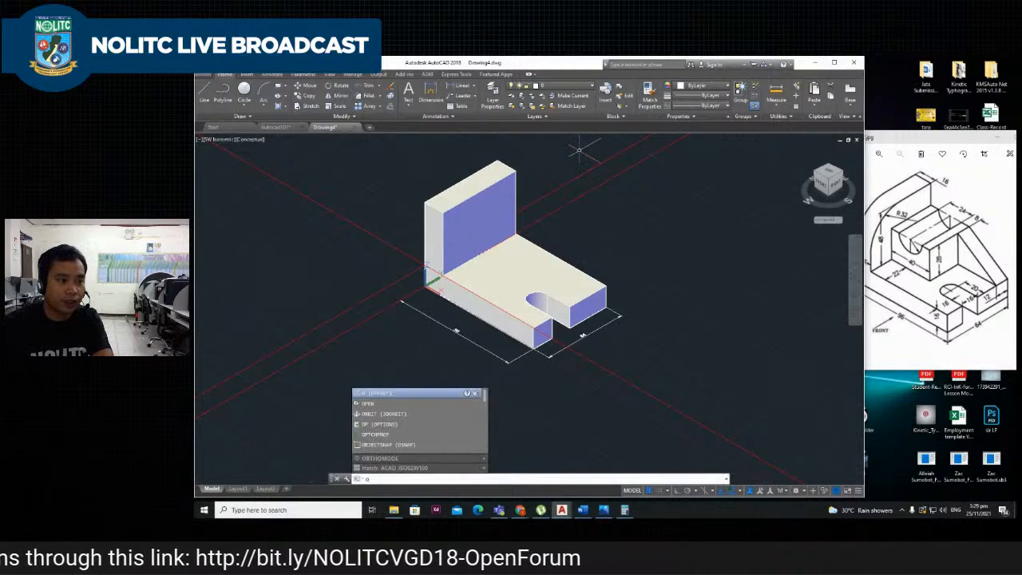
pyautogui.press('Return')
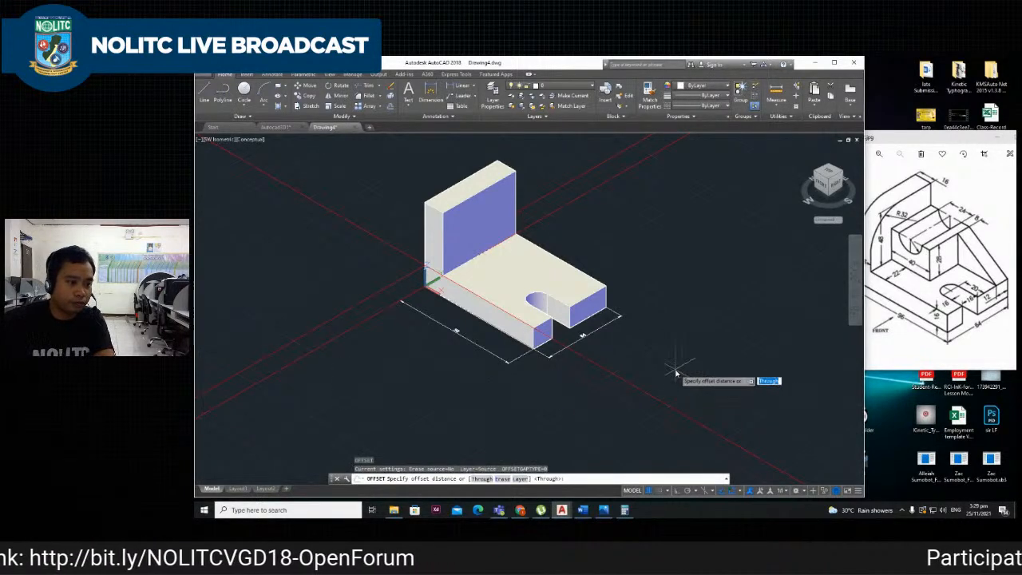
pyautogui.press('Return')
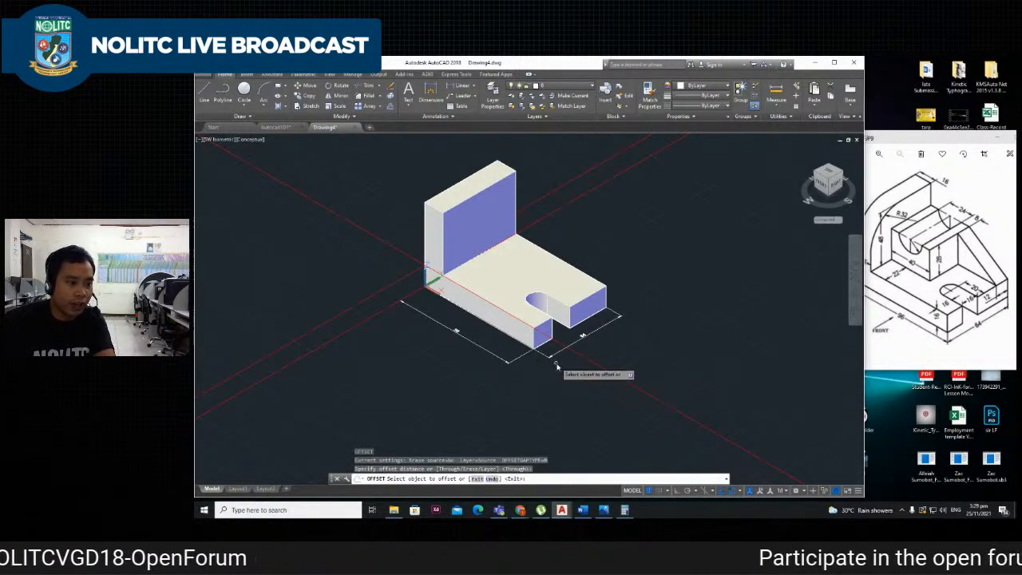
pyautogui.click(582, 359)
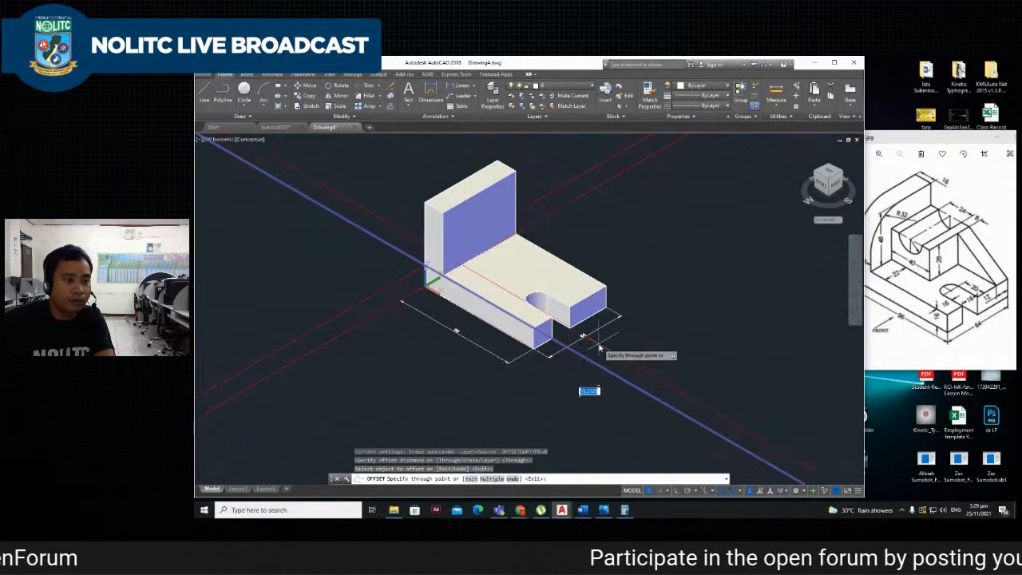
pyautogui.scroll(2, 595, 347)
pyautogui.scroll(-1, 559, 331)
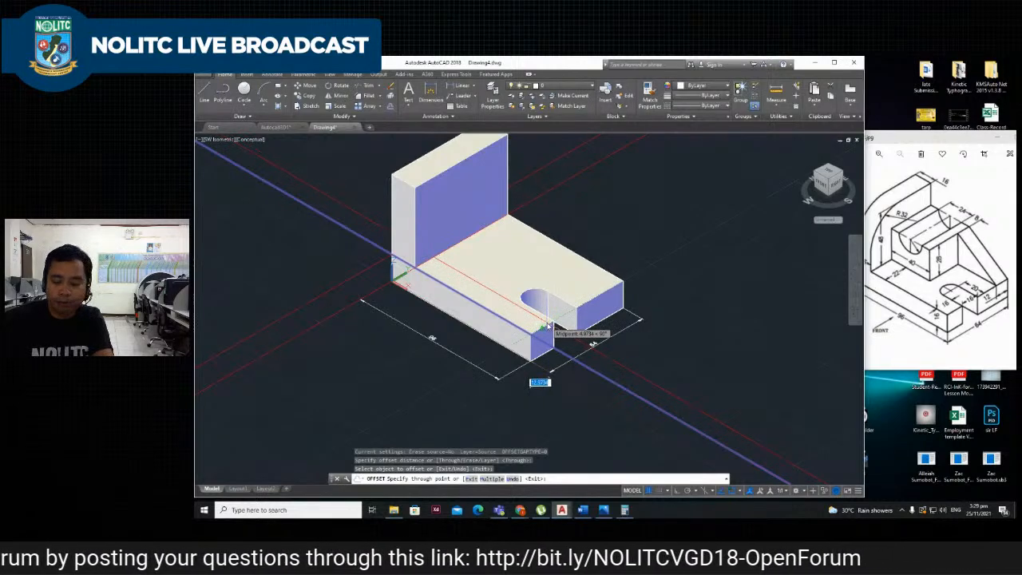
pyautogui.write('22')
pyautogui.press('Return')
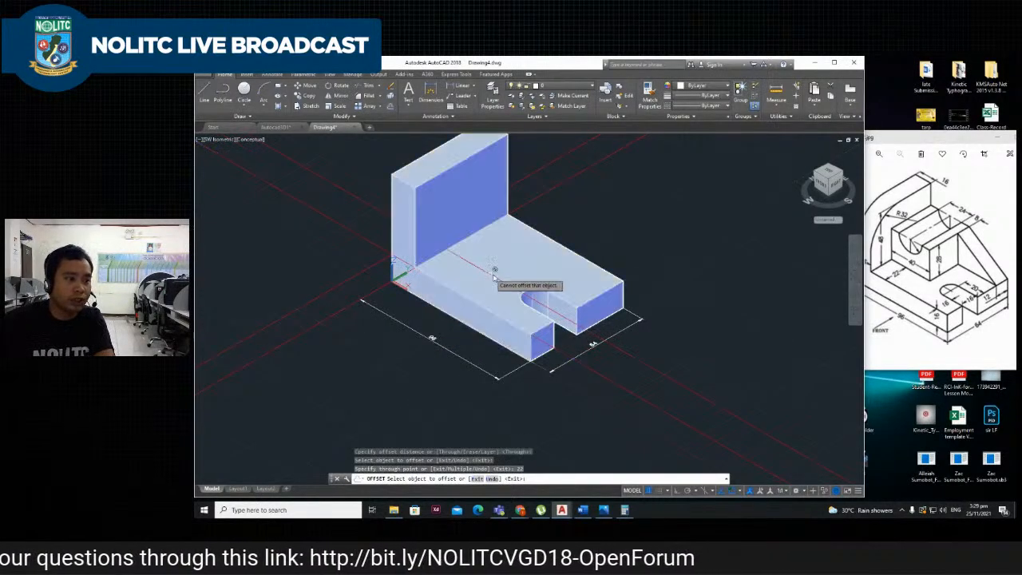
pyautogui.press('Escape')
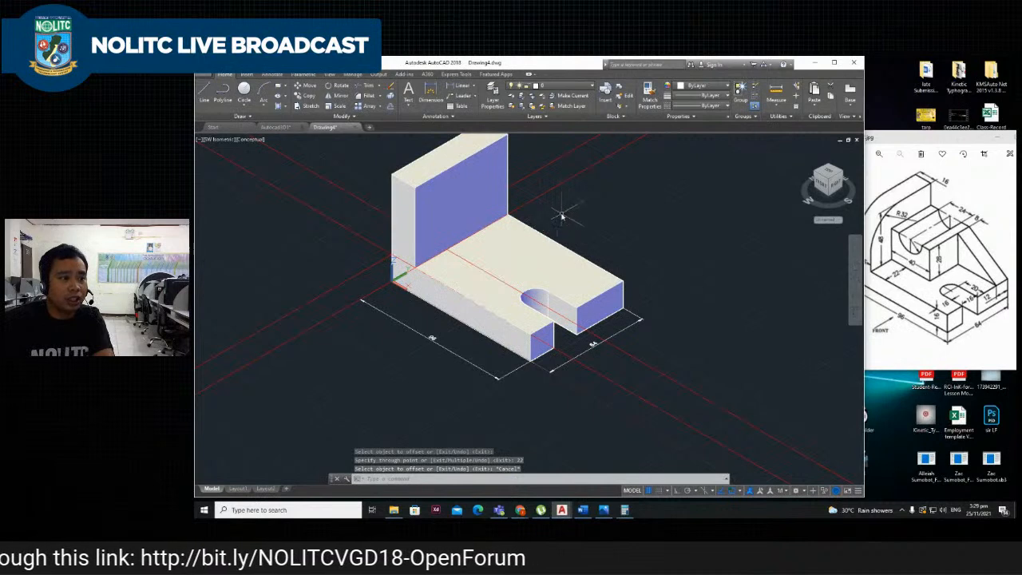
# Check the reference drawing and offset the construction line at the foot of the upright wall 40 mm toward the slotted end.
pyautogui.click(896, 339)
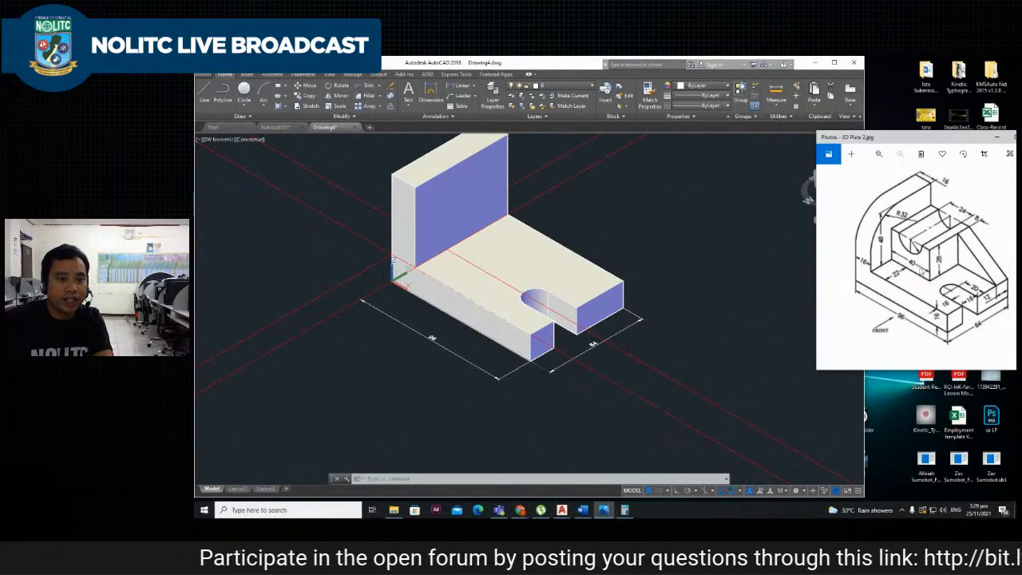
pyautogui.click(587, 221)
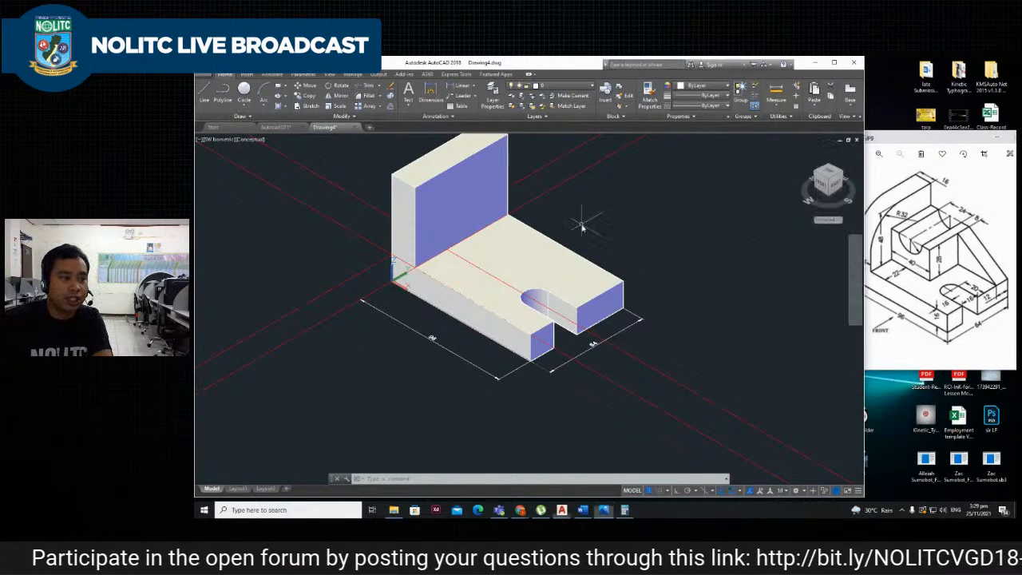
pyautogui.press('Escape')
pyautogui.press('Escape')
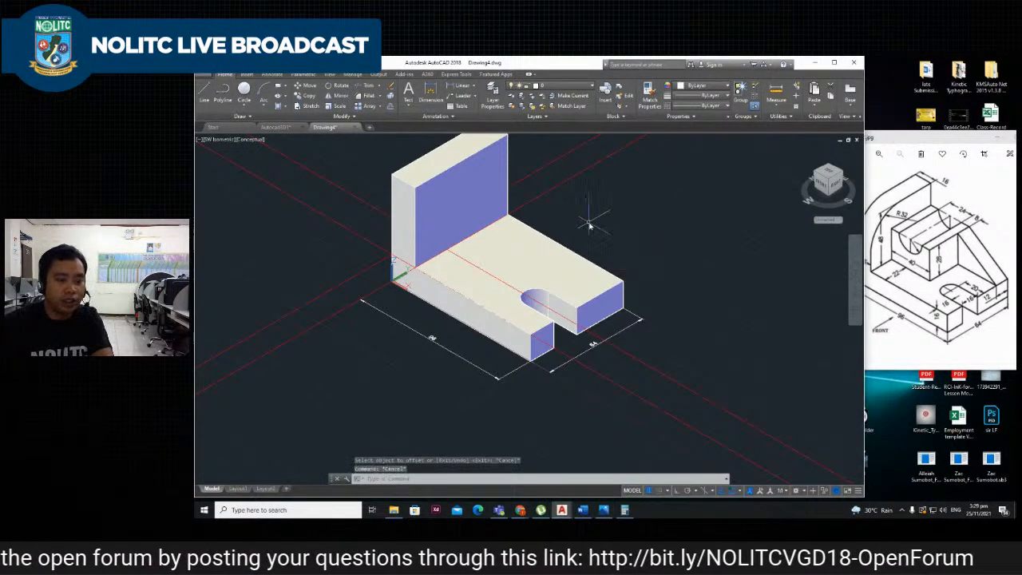
pyautogui.write('off')
pyautogui.press('Return')
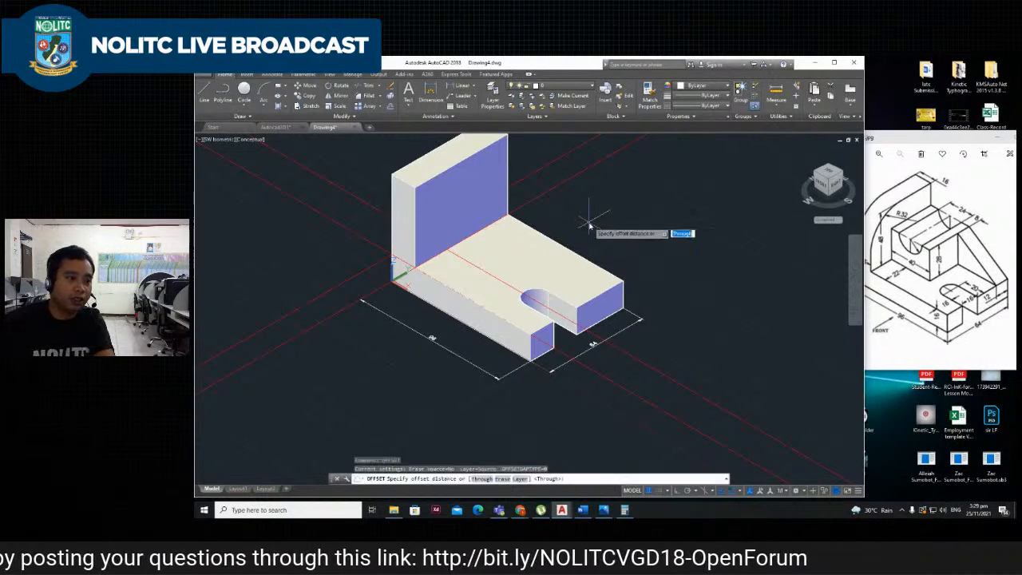
pyautogui.press('Return')
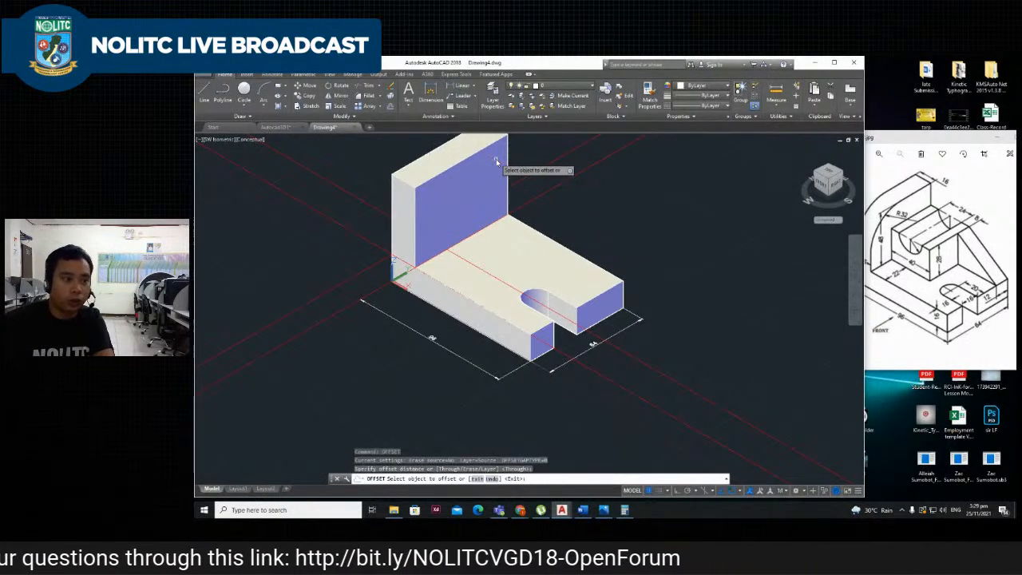
pyautogui.click(533, 201)
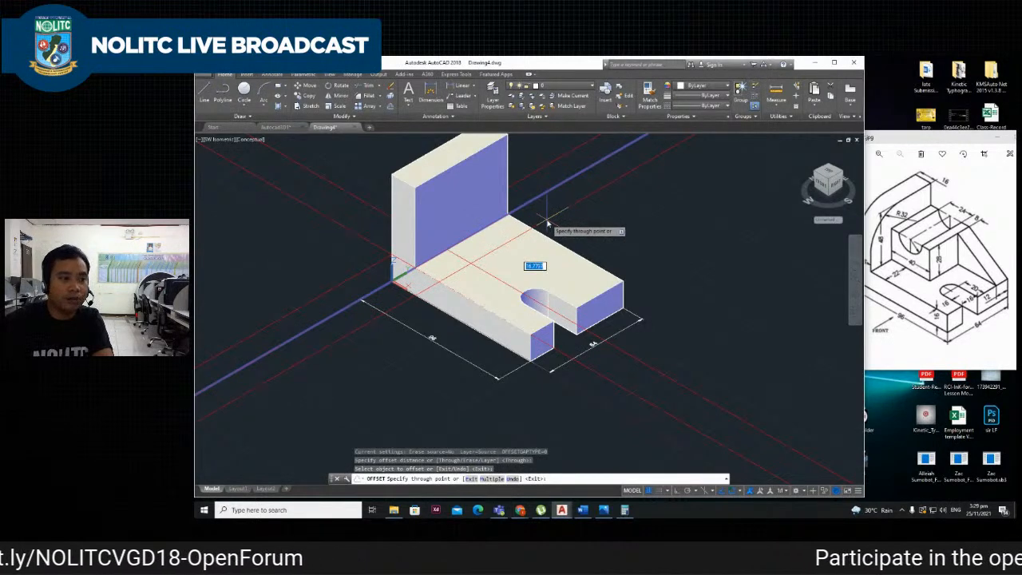
pyautogui.press('Return')
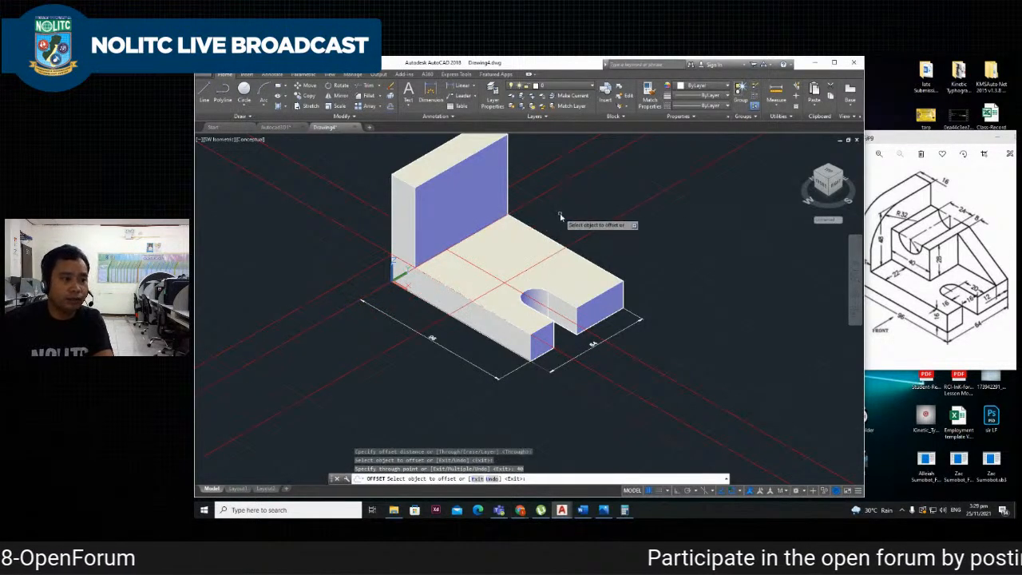
pyautogui.press('Escape')
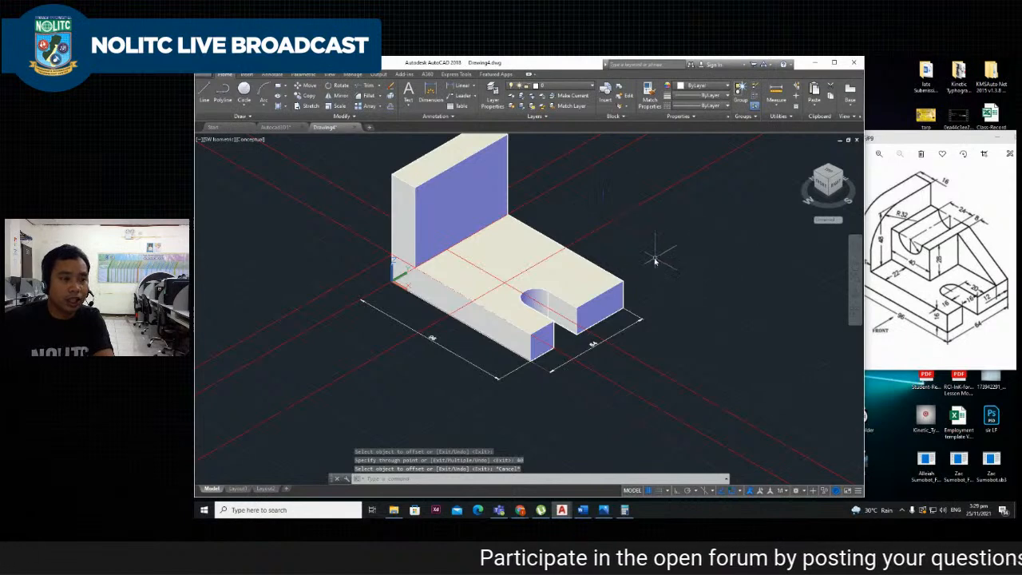
# Presspull the rectangular area beside the upright wall, bounded by the construction lines, upward 28 mm to form the central block.
pyautogui.write('pre')
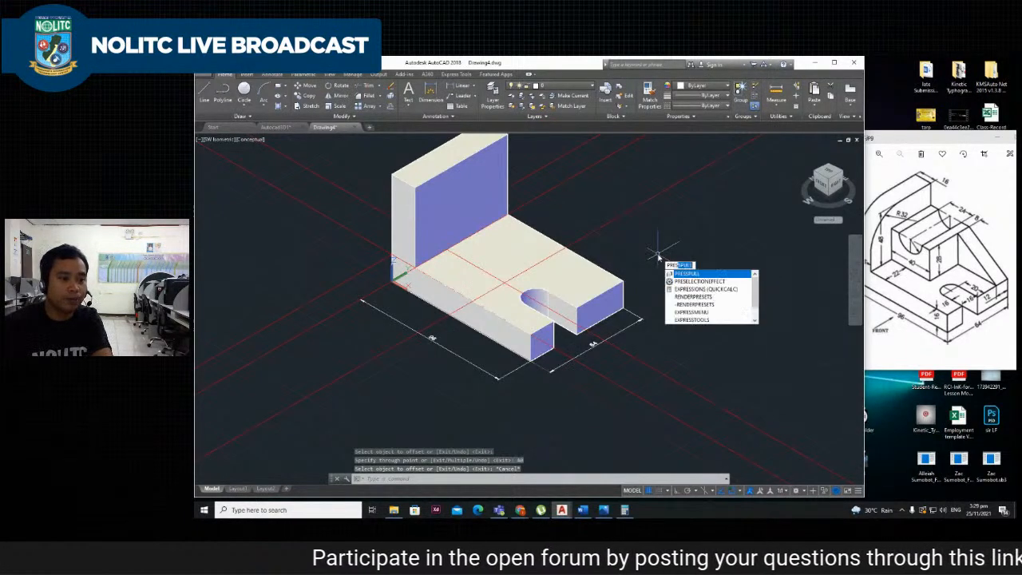
pyautogui.press('Return')
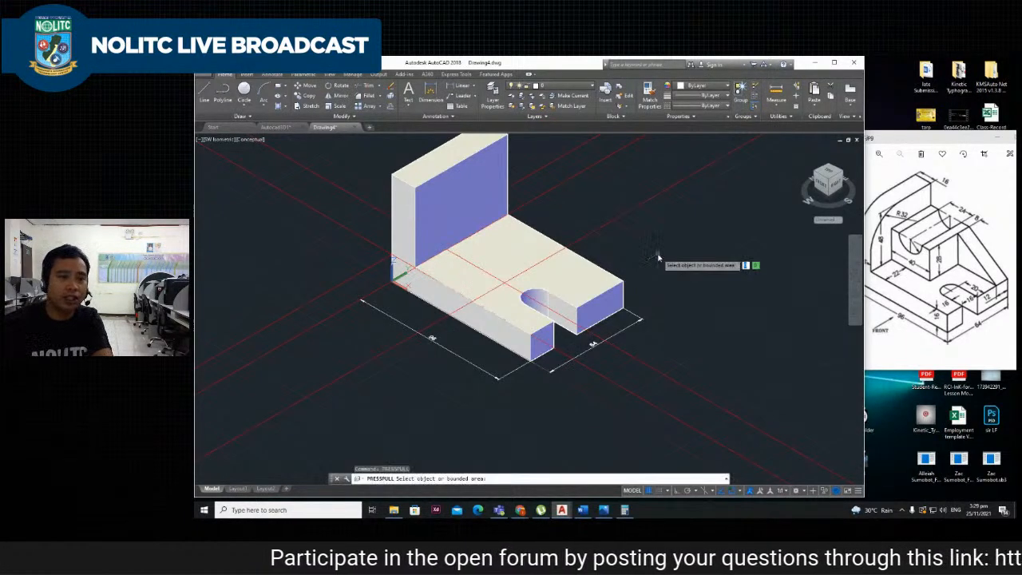
pyautogui.click(505, 258)
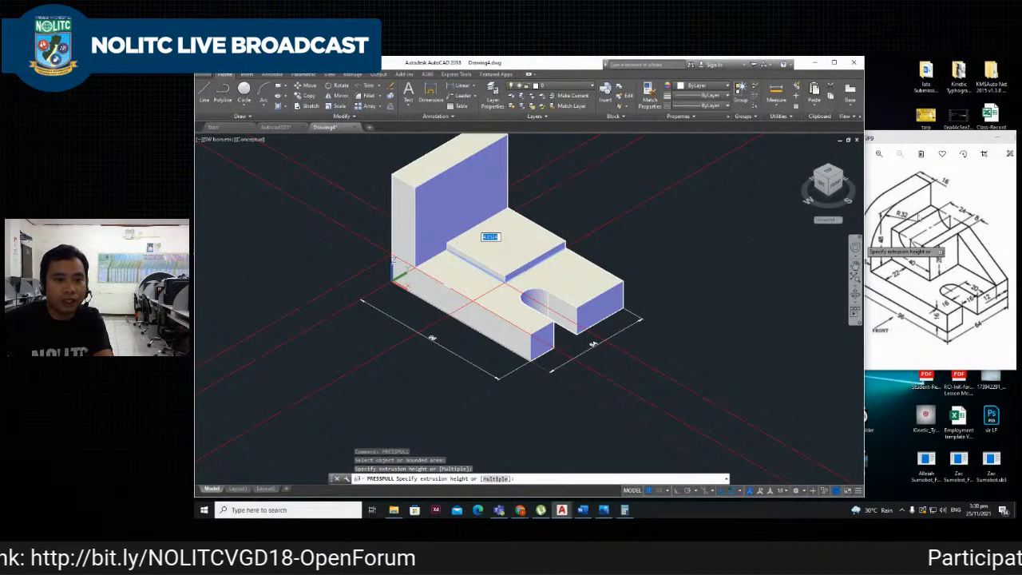
pyautogui.click(939, 209)
pyautogui.click(648, 242)
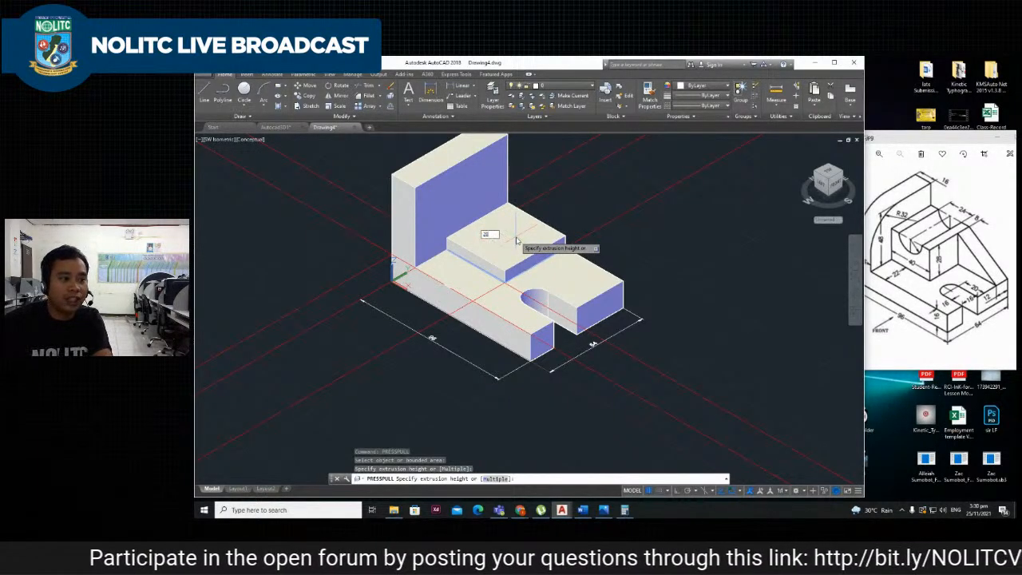
pyautogui.press('Return')
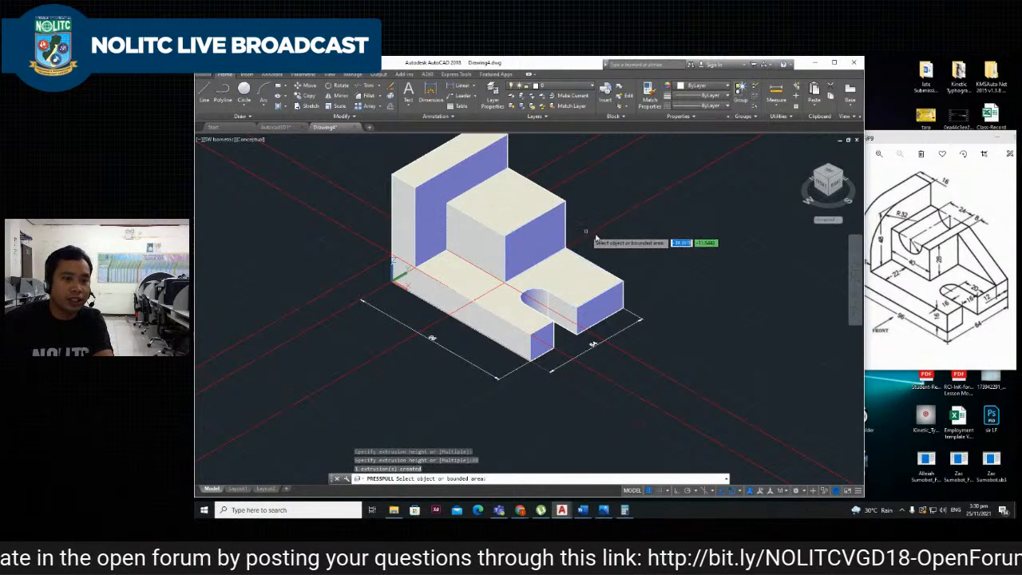
pyautogui.press('Return')
pyautogui.scroll(-4, 592, 253)
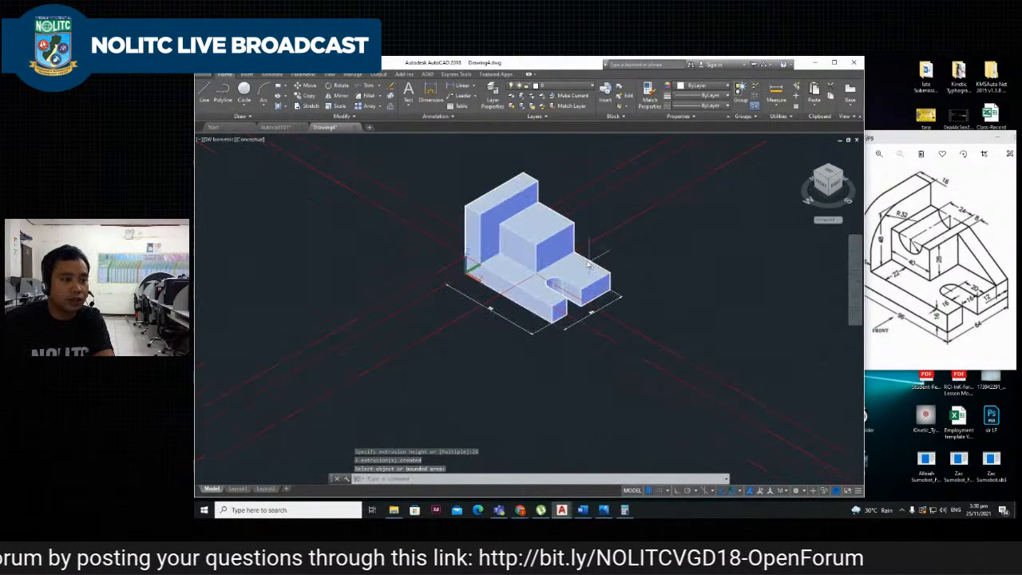
pyautogui.scroll(3, 582, 260)
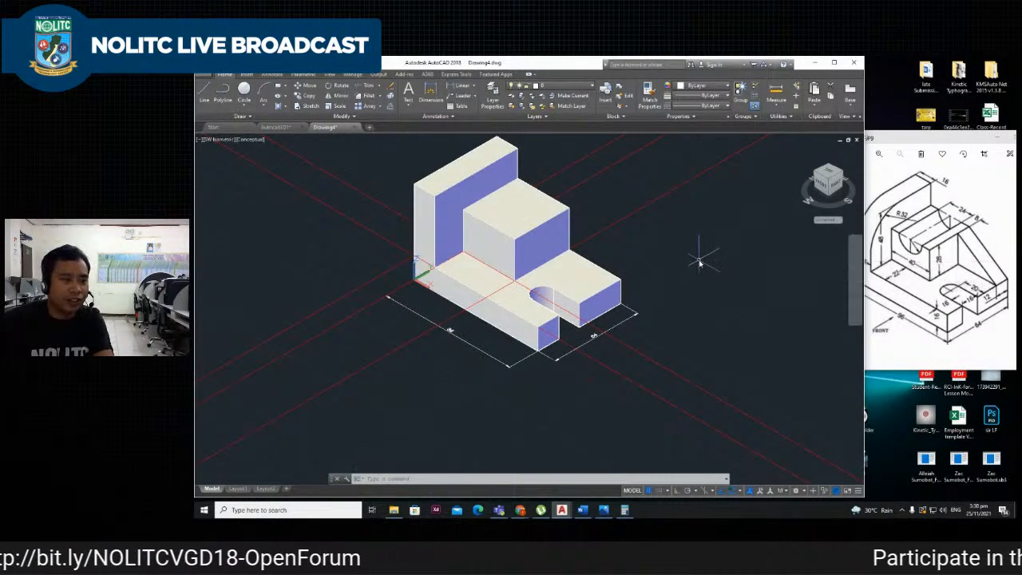
pyautogui.click(662, 257)
pyautogui.press('Escape')
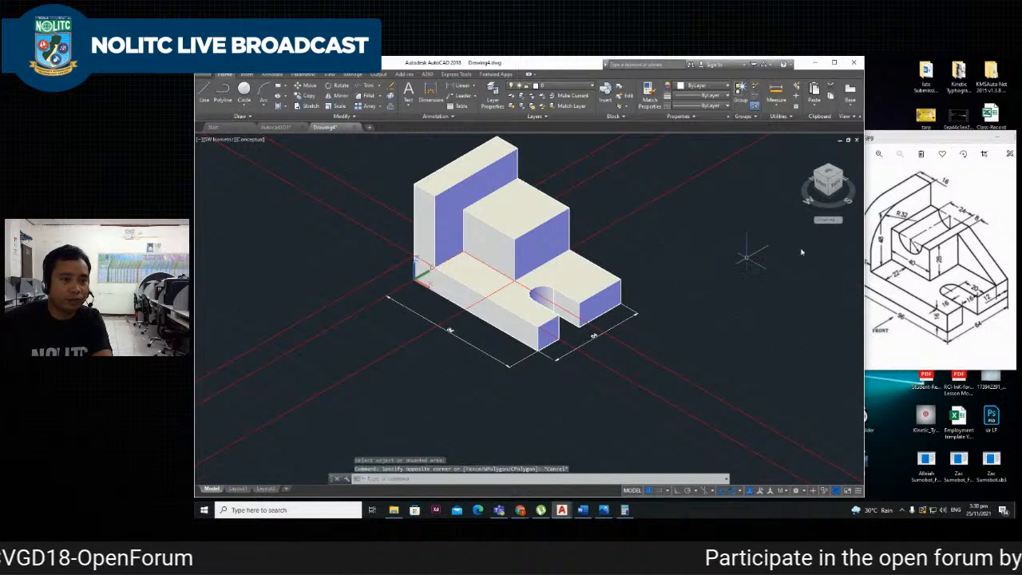
pyautogui.click(923, 251)
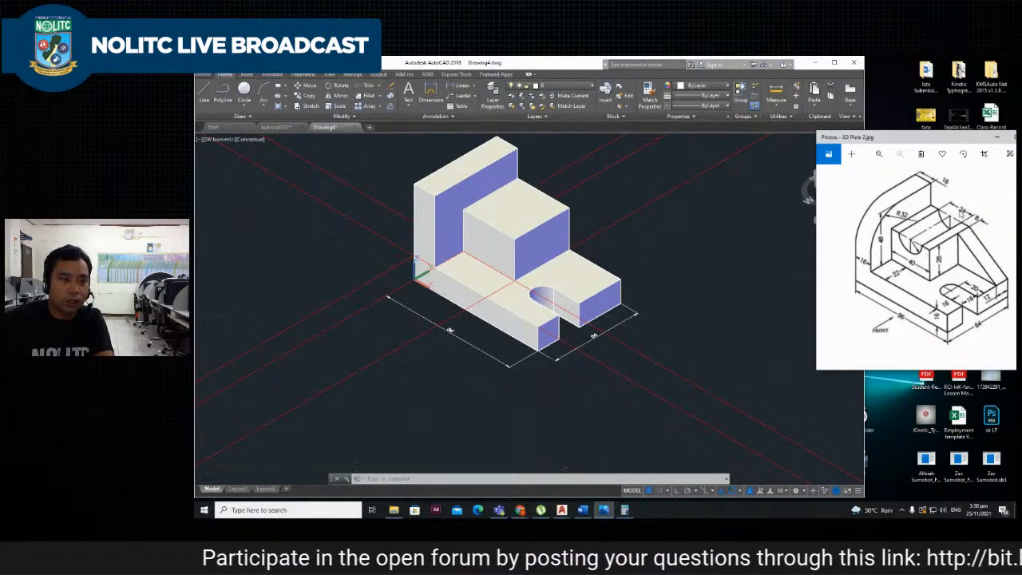
pyautogui.click(547, 206)
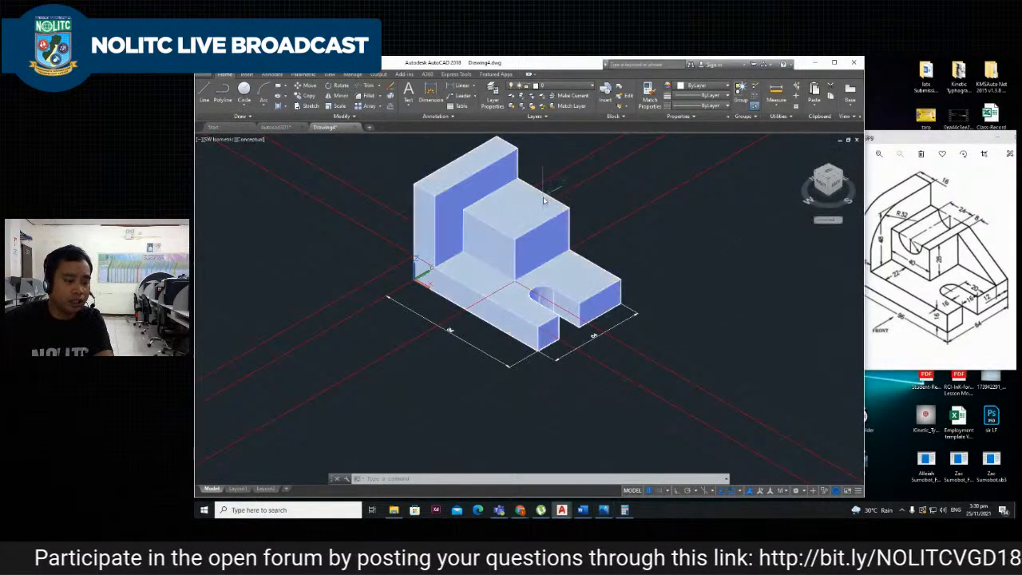
pyautogui.write('xl')
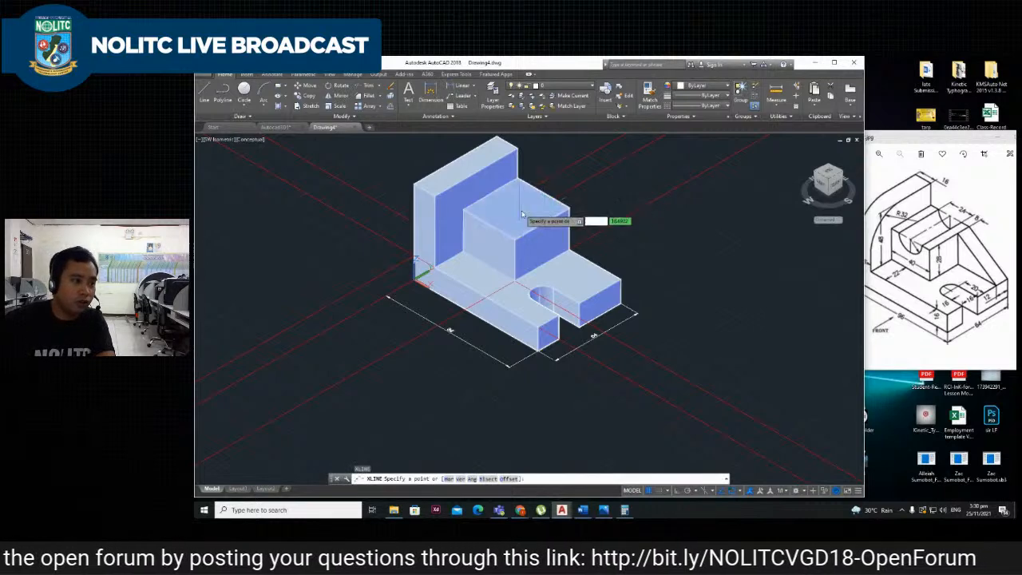
pyautogui.press('Return')
pyautogui.click(490, 227)
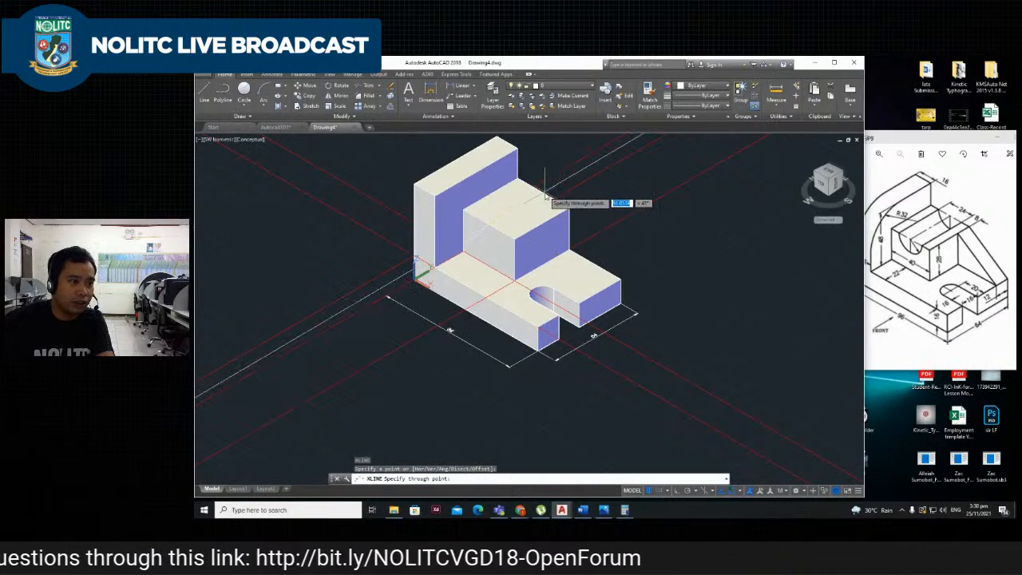
pyautogui.scroll(5, 543, 195)
pyautogui.press('Escape')
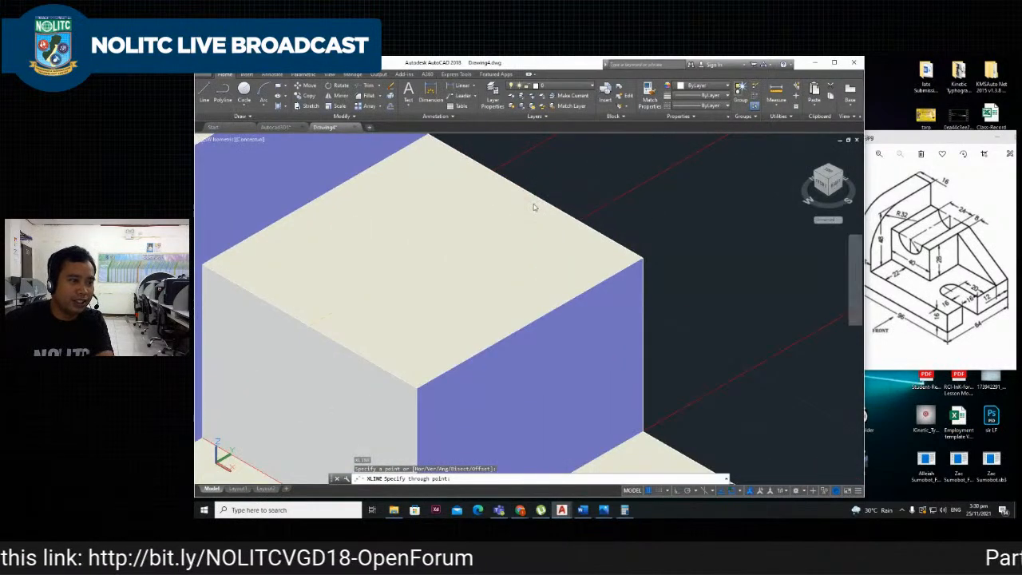
# Draw a construction line along the central block's top edge facing the slotted end, through both of its corners.
pyautogui.scroll(-6, 535, 203)
pyautogui.scroll(3, 521, 224)
pyautogui.rightClick(521, 224)
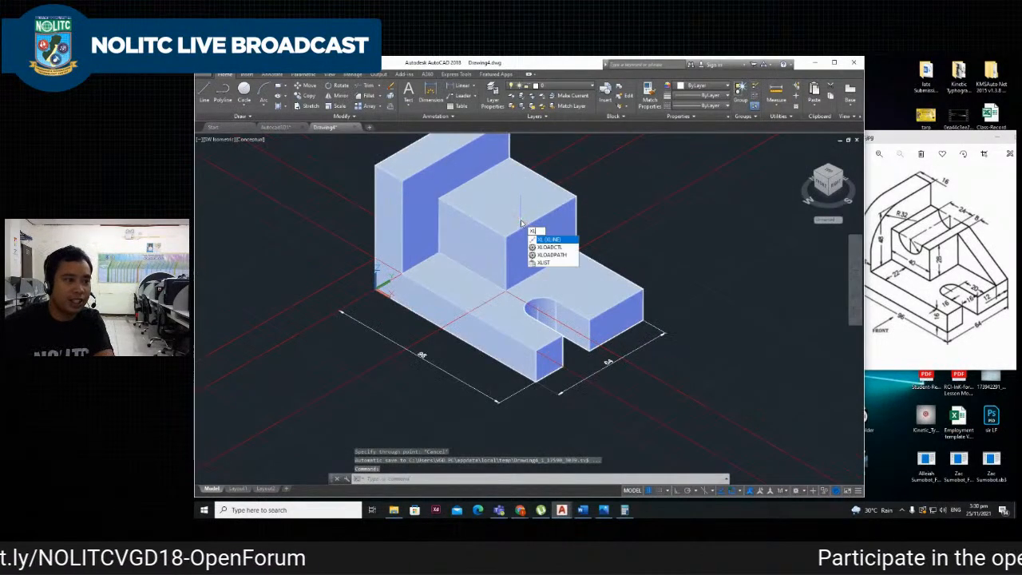
pyautogui.click(540, 232)
pyautogui.click(505, 238)
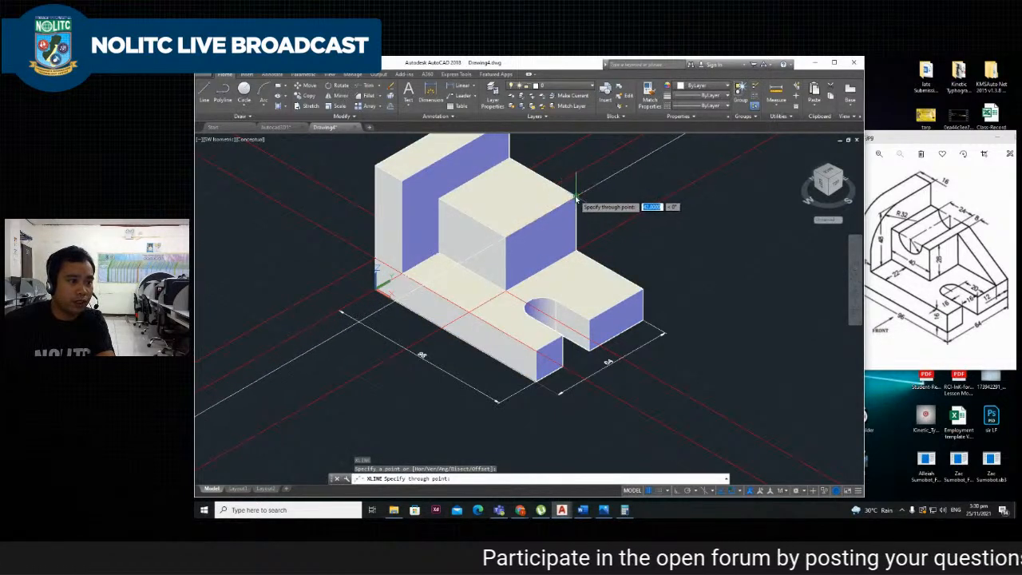
pyautogui.click(575, 196)
pyautogui.press('Escape')
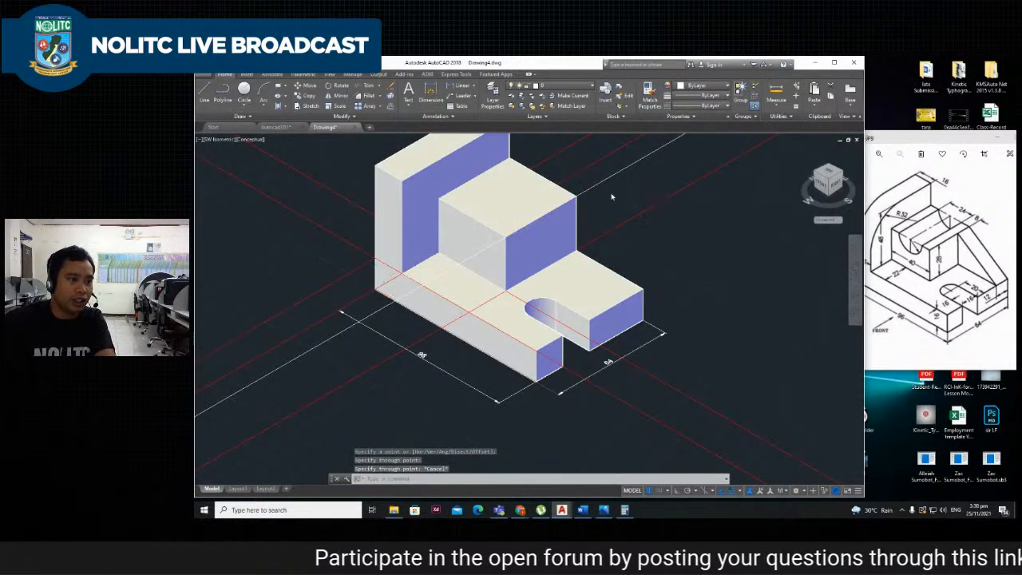
# Set the colour of the construction line along the block's top edge to Cyan and deselect it.
pyautogui.scroll(-1, 611, 197)
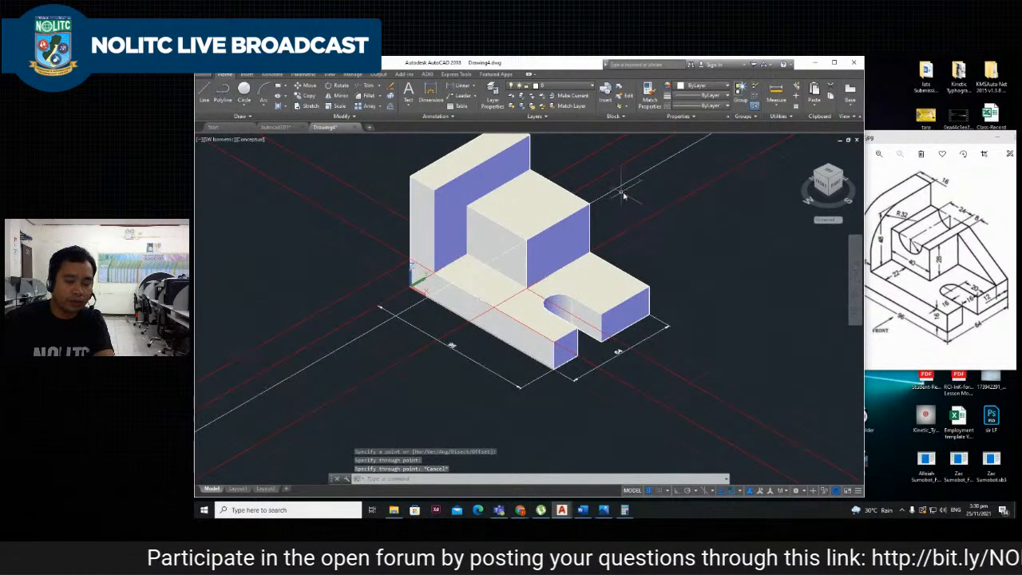
pyautogui.click(623, 187)
pyautogui.rightClick(630, 183)
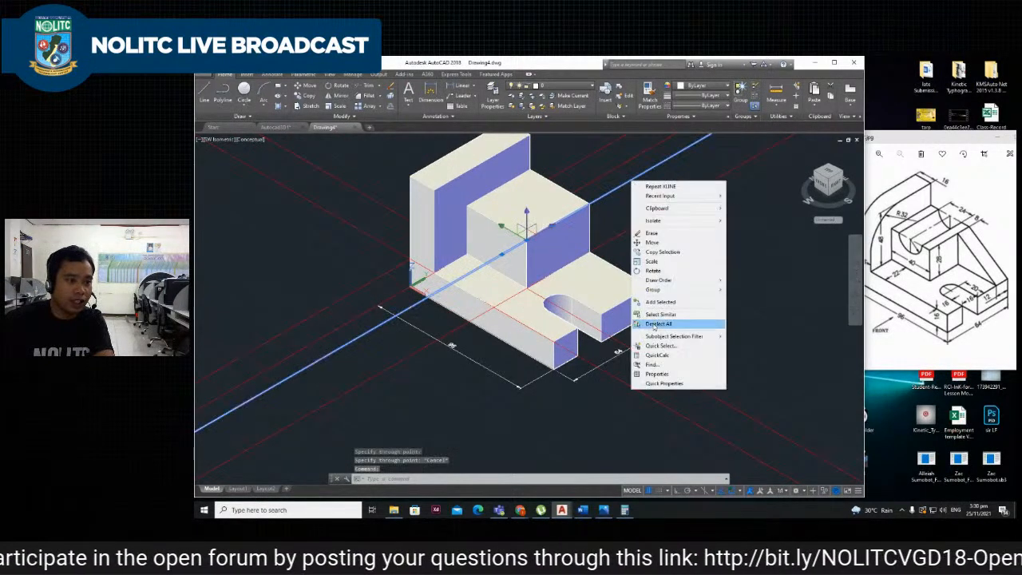
pyautogui.click(657, 374)
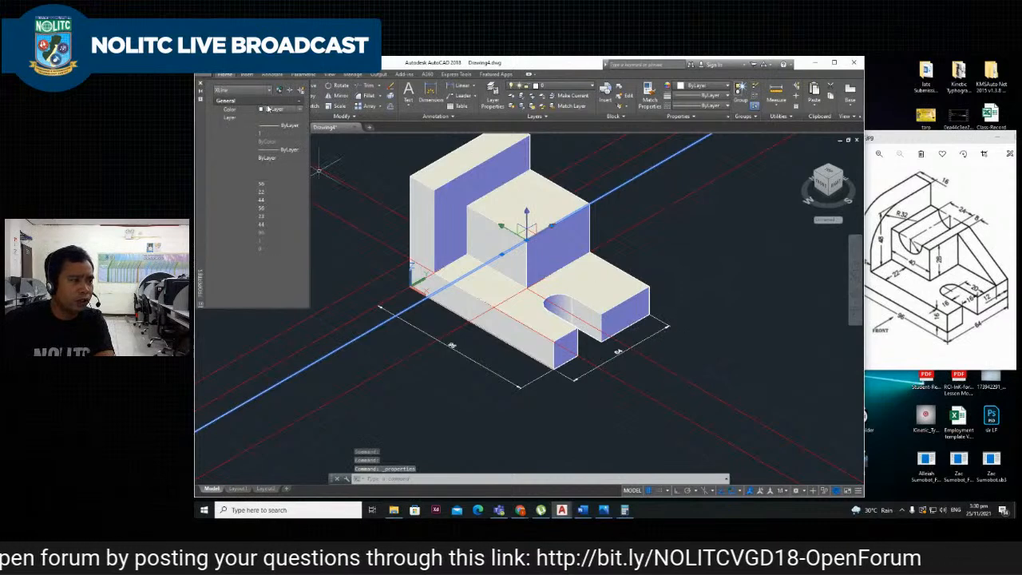
pyautogui.click(301, 110)
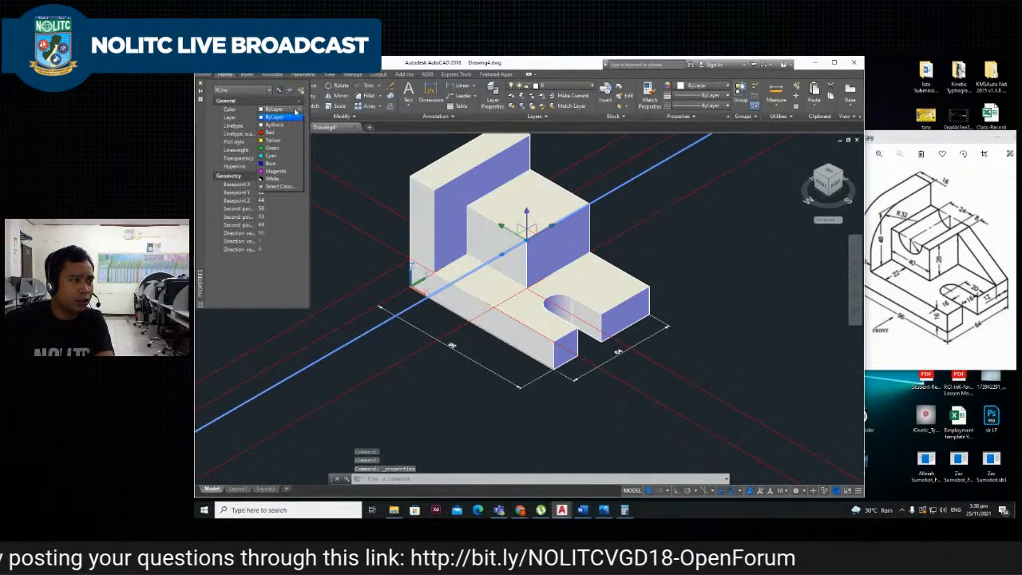
pyautogui.click(273, 155)
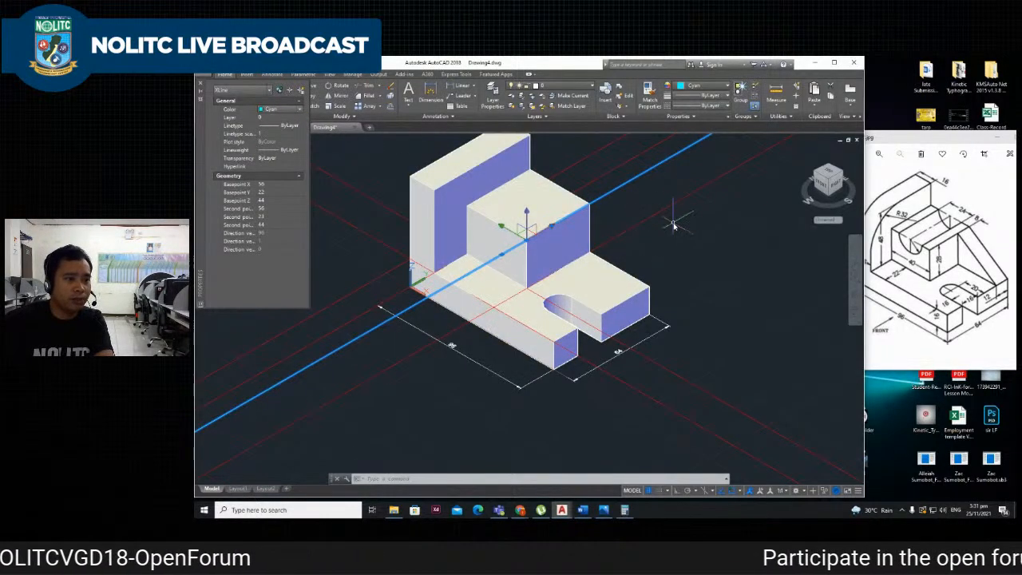
pyautogui.press('Escape')
pyautogui.scroll(-3, 563, 224)
pyautogui.scroll(5, 564, 224)
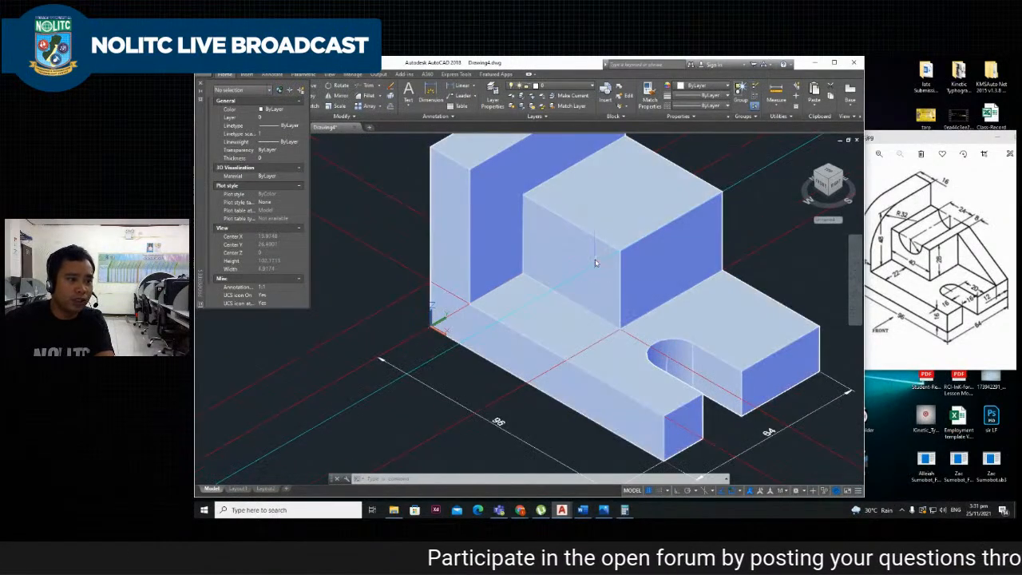
pyautogui.scroll(-2, 595, 259)
pyautogui.scroll(4, 685, 217)
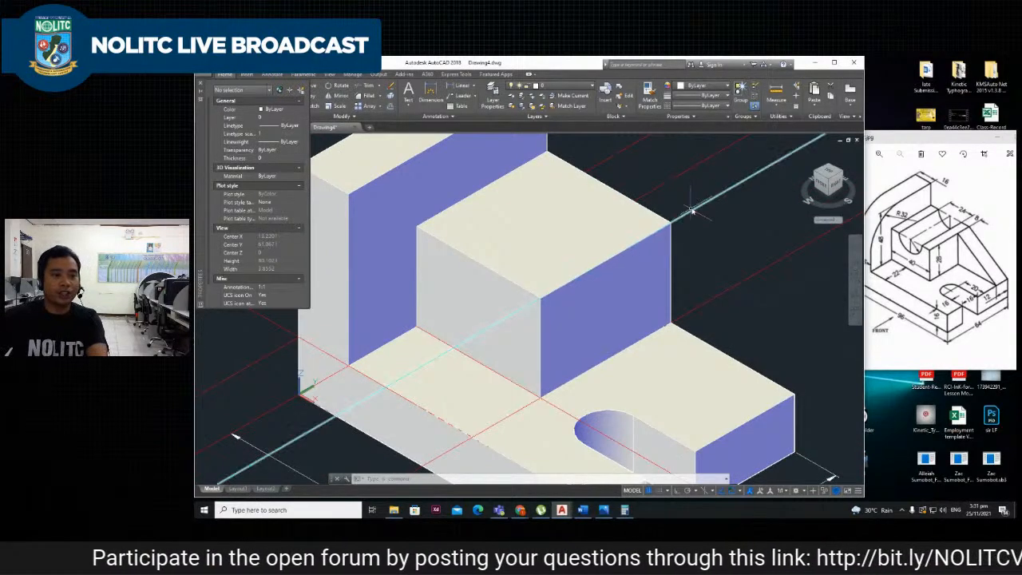
pyautogui.scroll(-2, 539, 280)
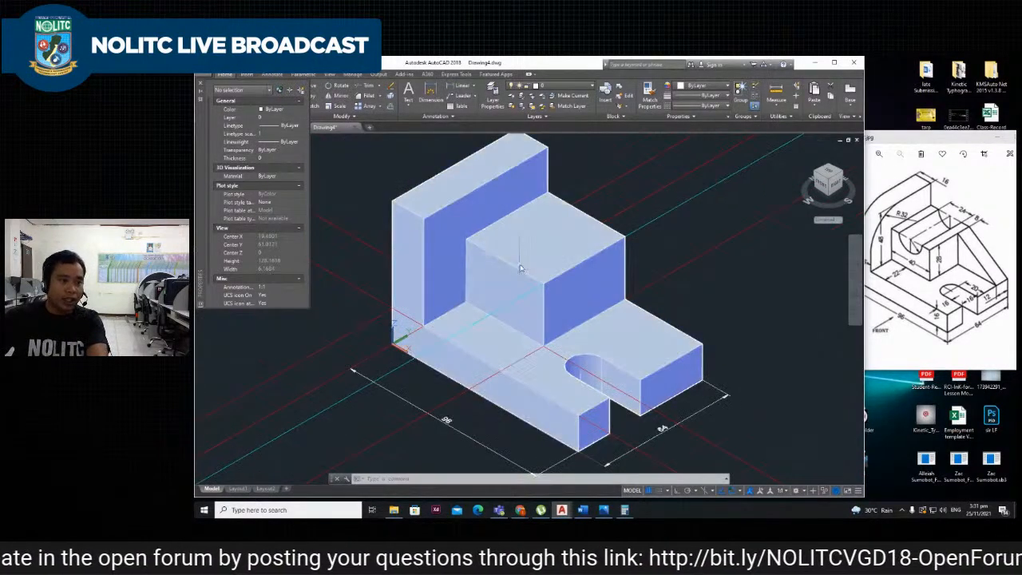
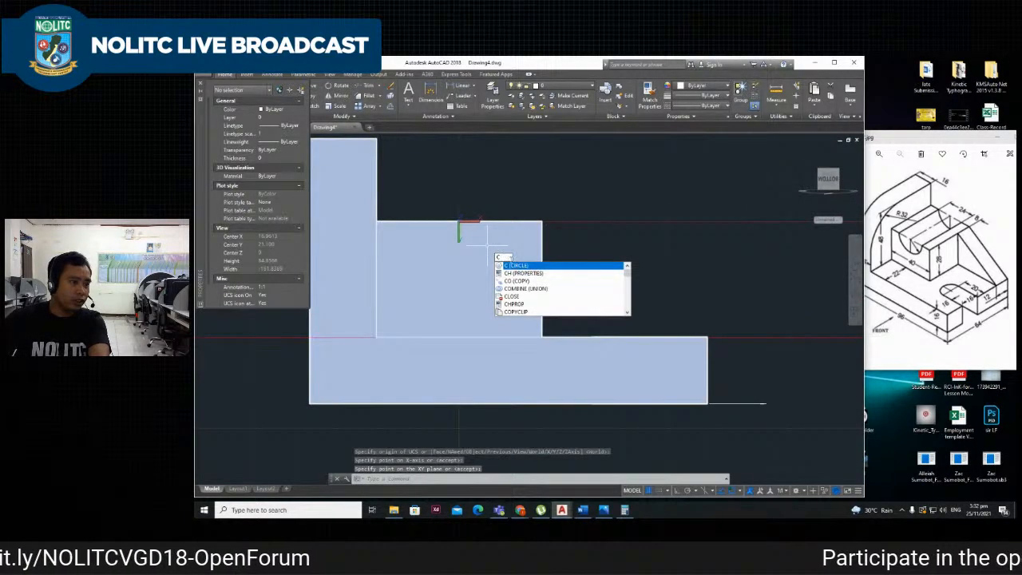
# Draw a 24 mm diameter circle centred at the UCS origin on the midpoint of the central block's top edge.
pyautogui.press('Return')
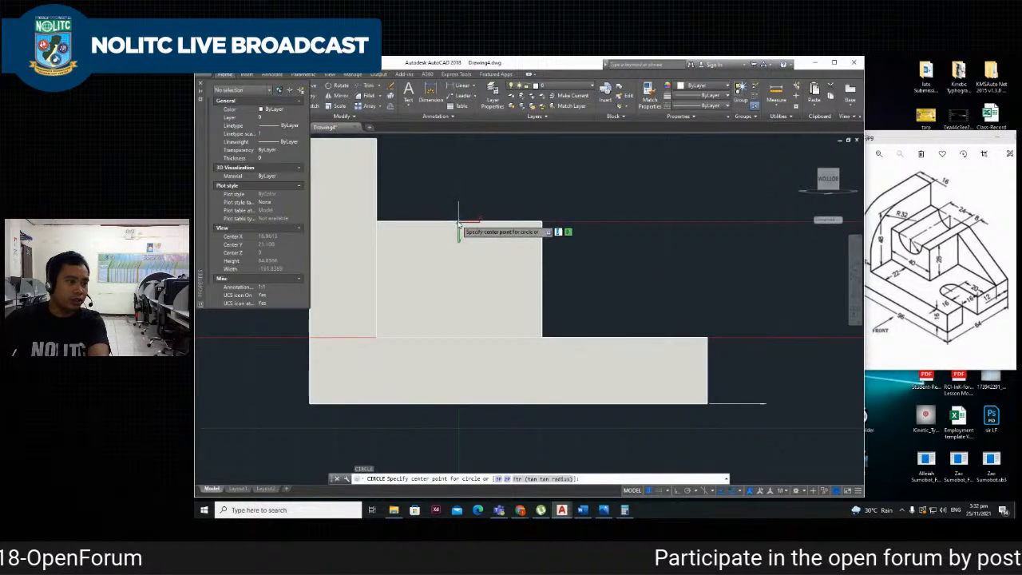
pyautogui.click(460, 221)
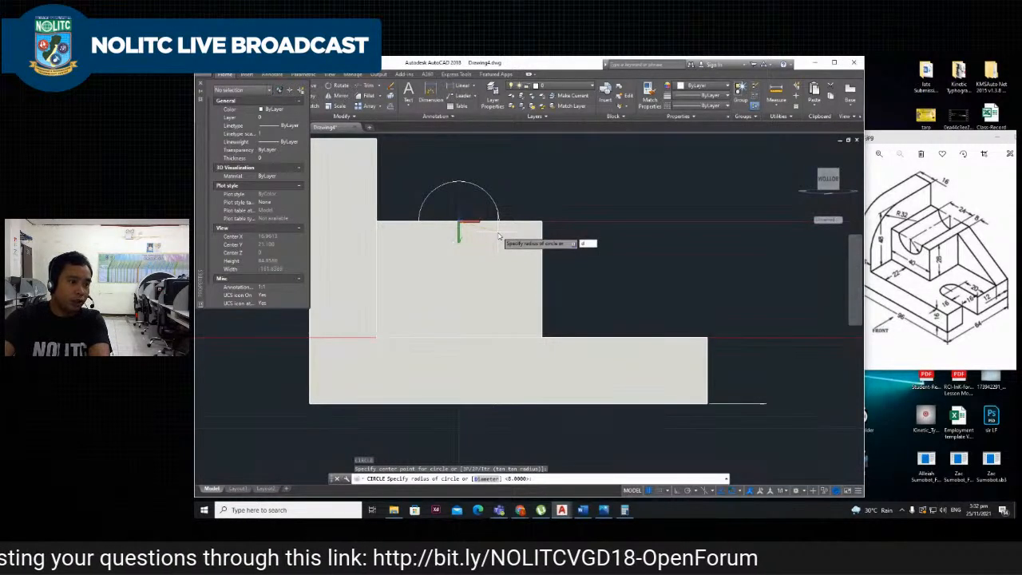
pyautogui.press('Return')
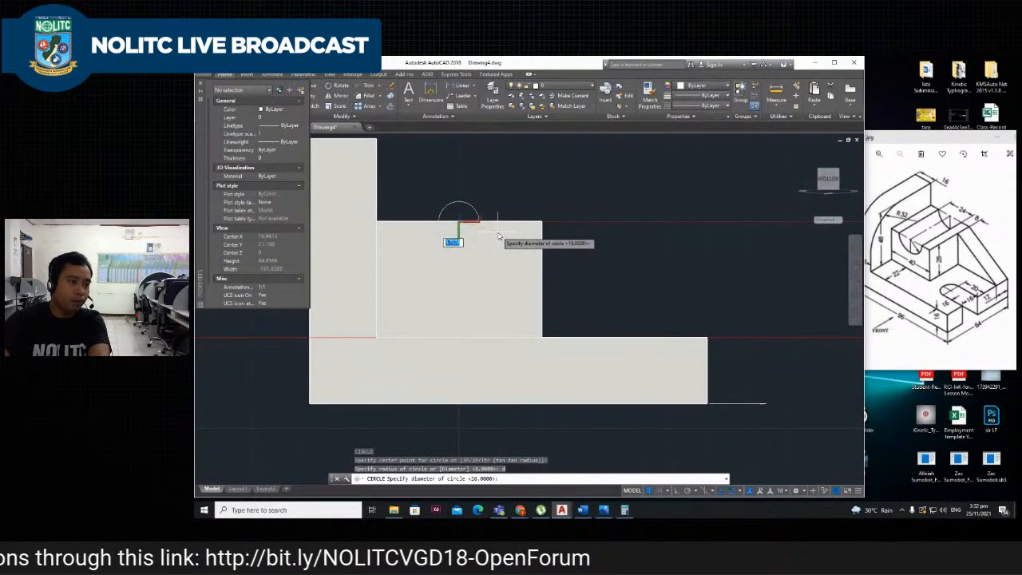
pyautogui.press('Return')
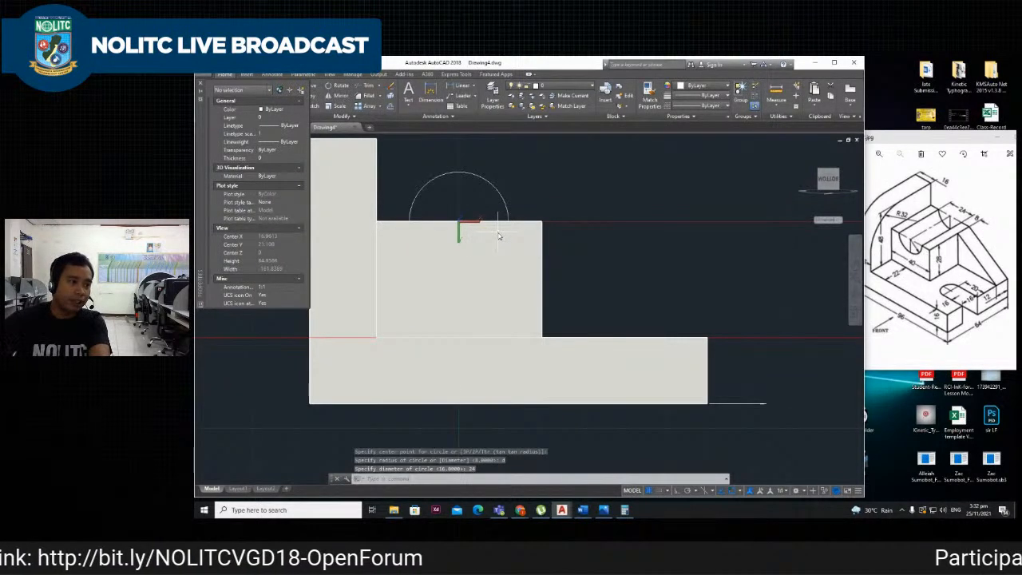
# Inspect the circle's position from the raised front view and erase it from the block's rear top edge.
pyautogui.click(829, 174)
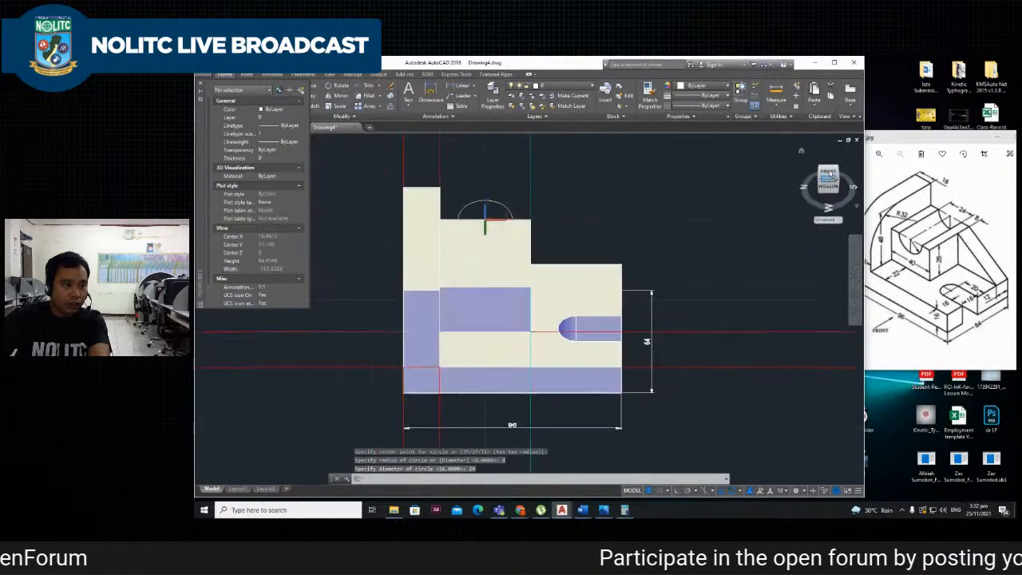
pyautogui.scroll(3, 504, 238)
pyautogui.scroll(-2, 483, 209)
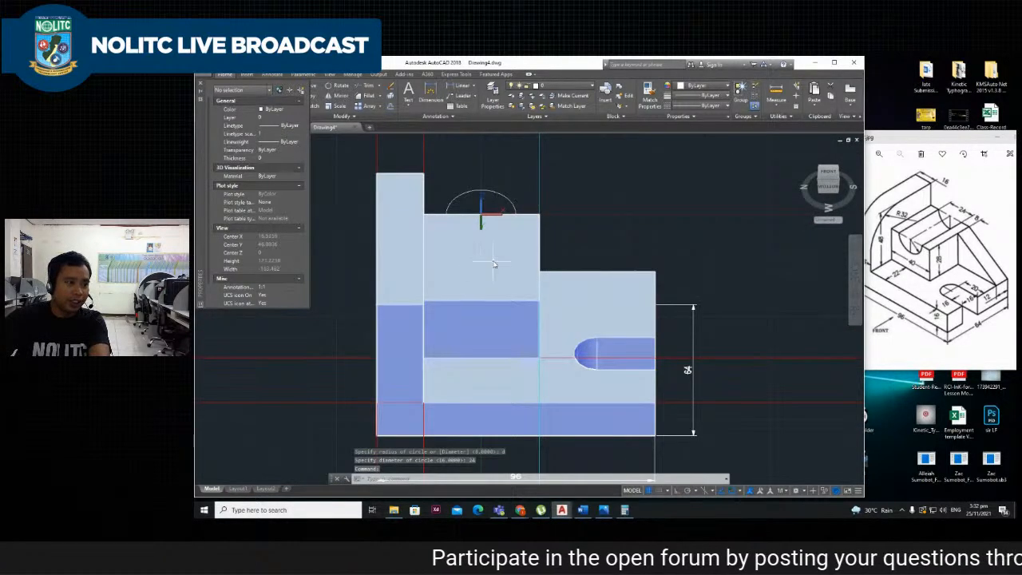
pyautogui.click(494, 195)
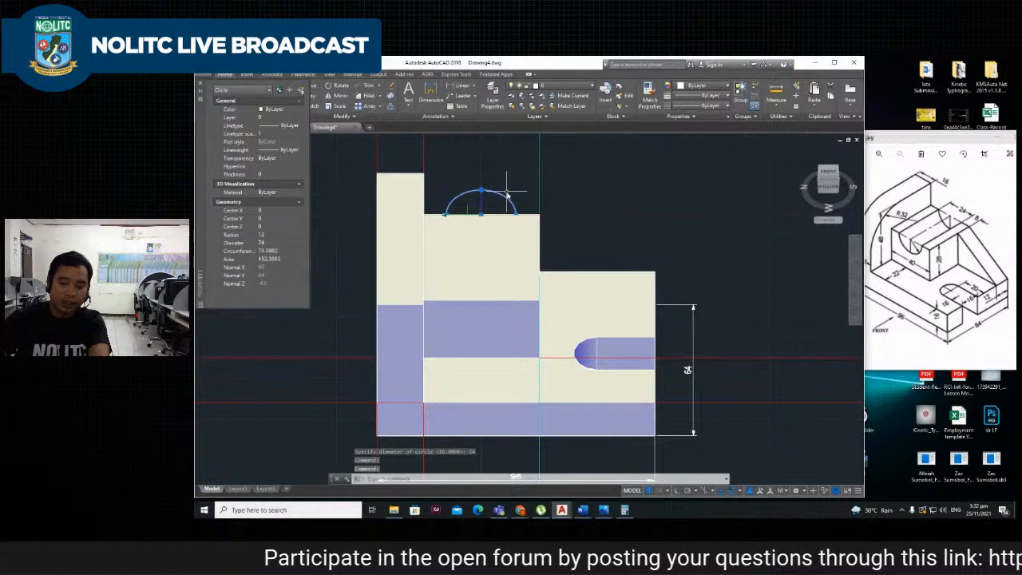
pyautogui.press('Delete')
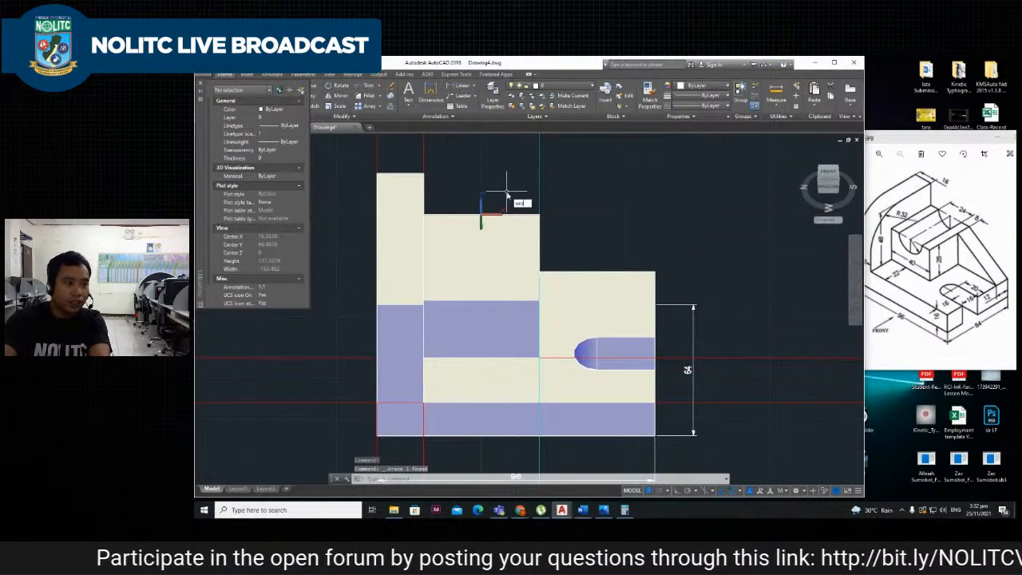
# Set the UCS origin at the midpoint of the block's front top edge, X toward the slotted end and Y down the front face.
pyautogui.press('Return')
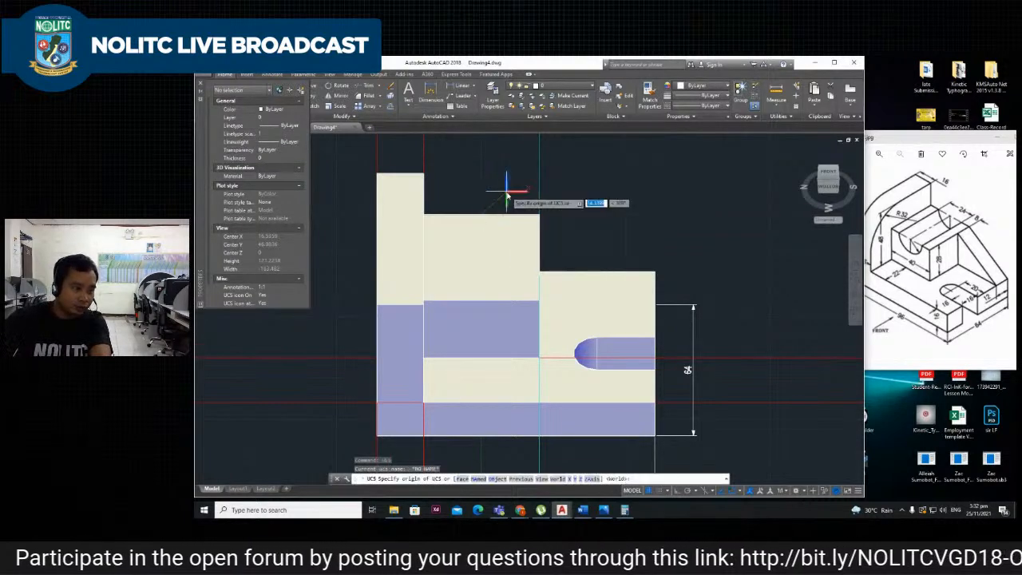
pyautogui.click(482, 300)
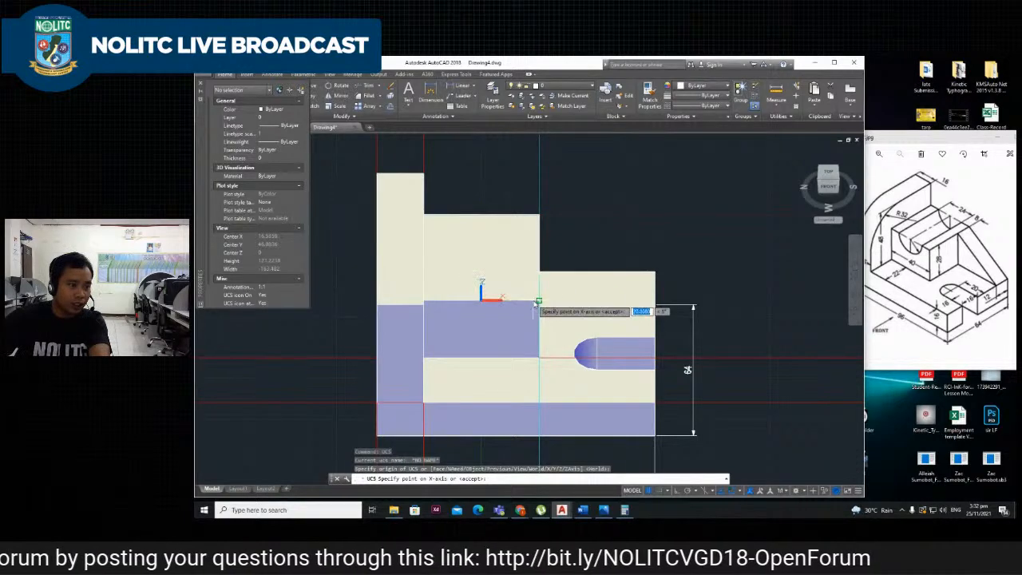
pyautogui.click(538, 301)
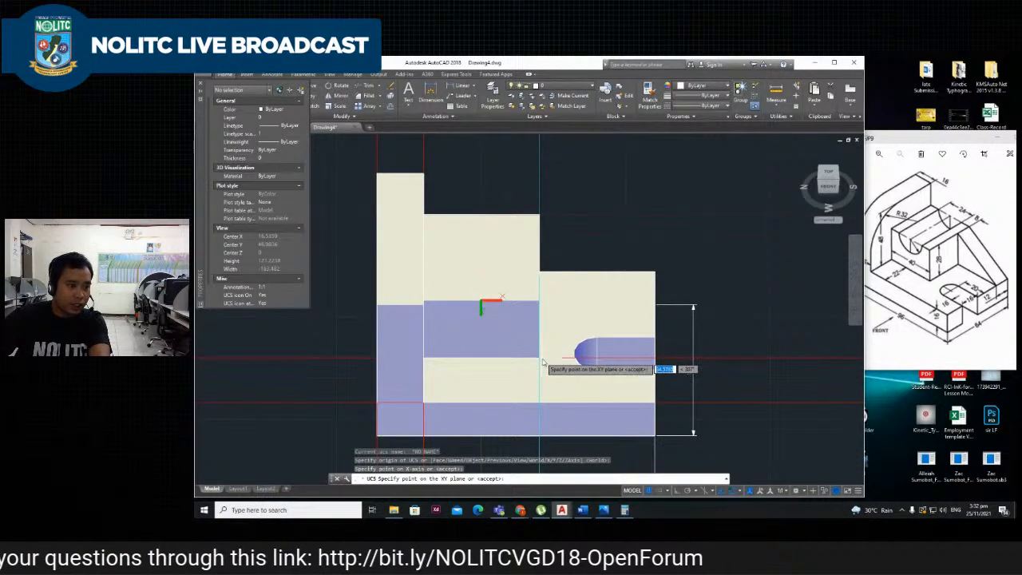
pyautogui.scroll(5, 539, 360)
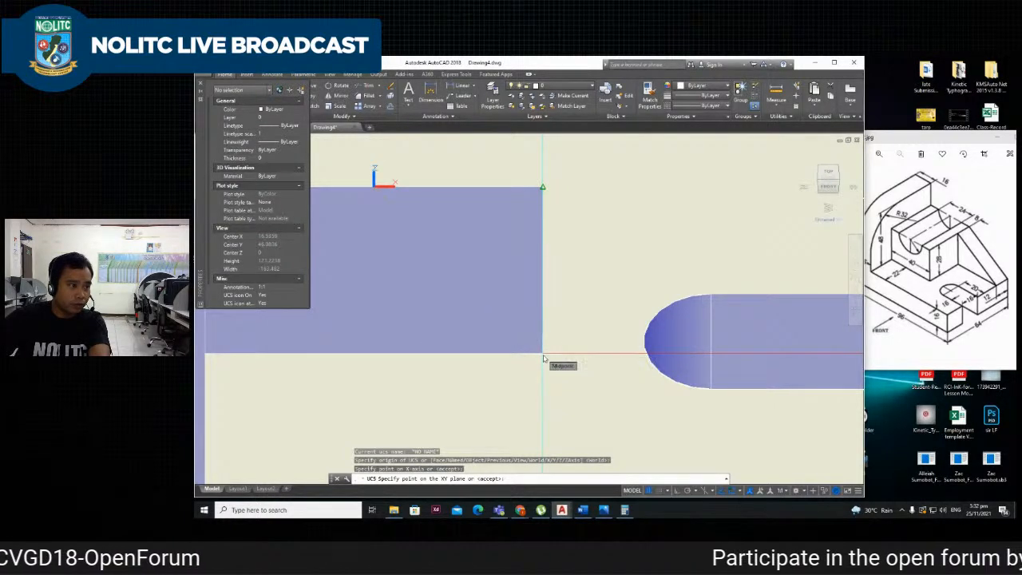
pyautogui.scroll(-5, 543, 357)
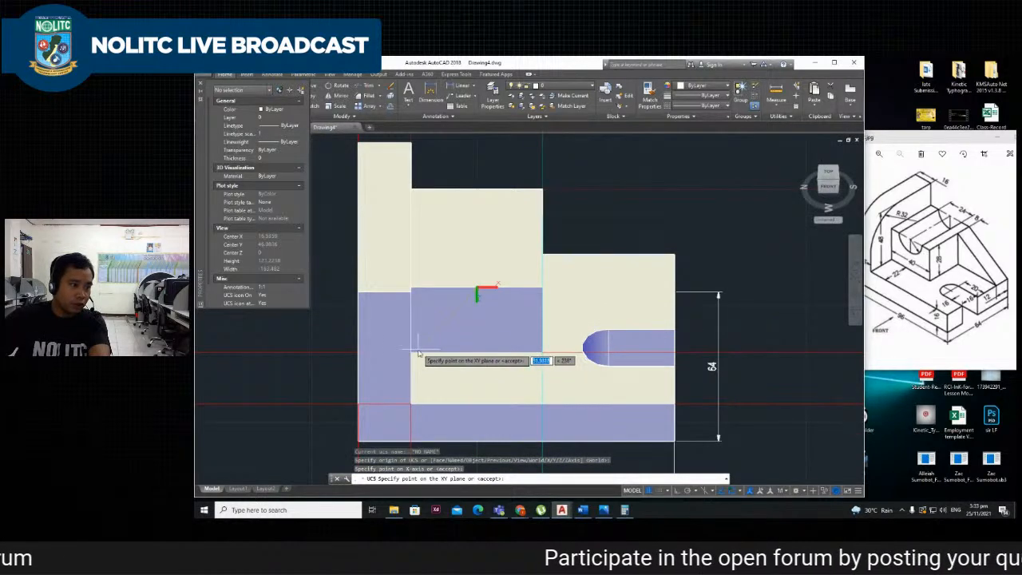
pyautogui.scroll(4, 496, 346)
pyautogui.scroll(-4, 497, 345)
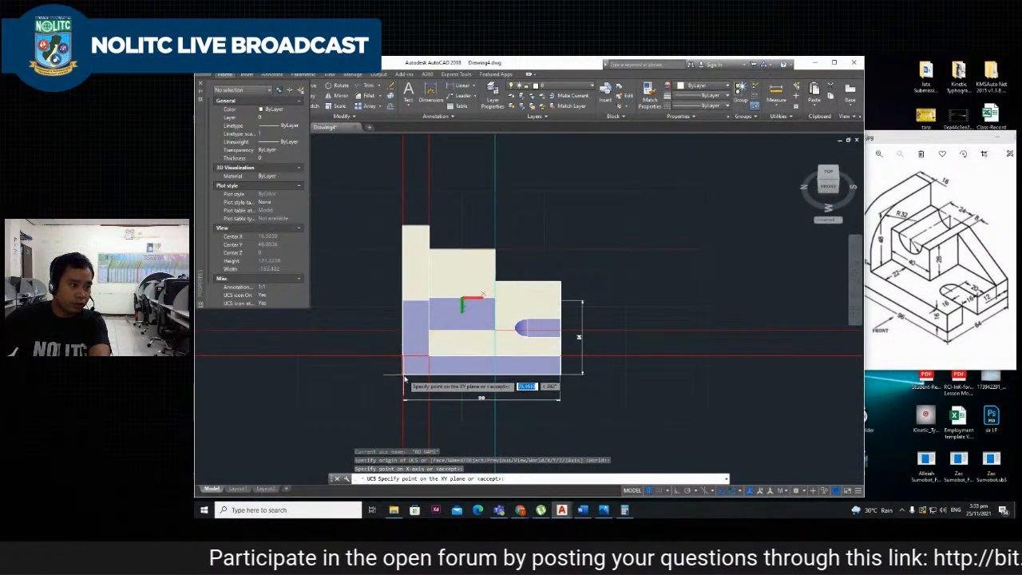
pyautogui.scroll(5, 475, 333)
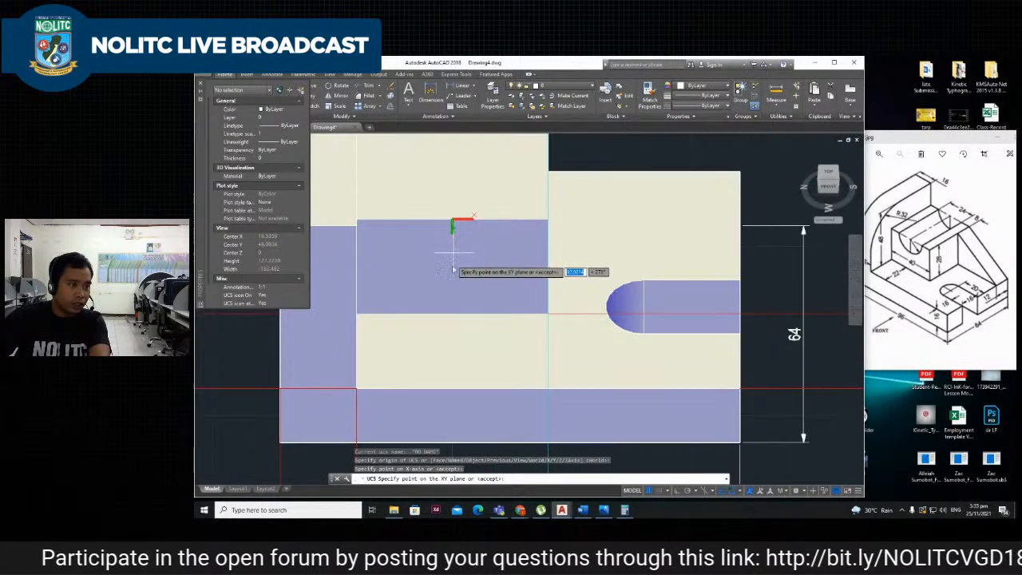
pyautogui.scroll(2, 451, 296)
pyautogui.scroll(-3, 456, 212)
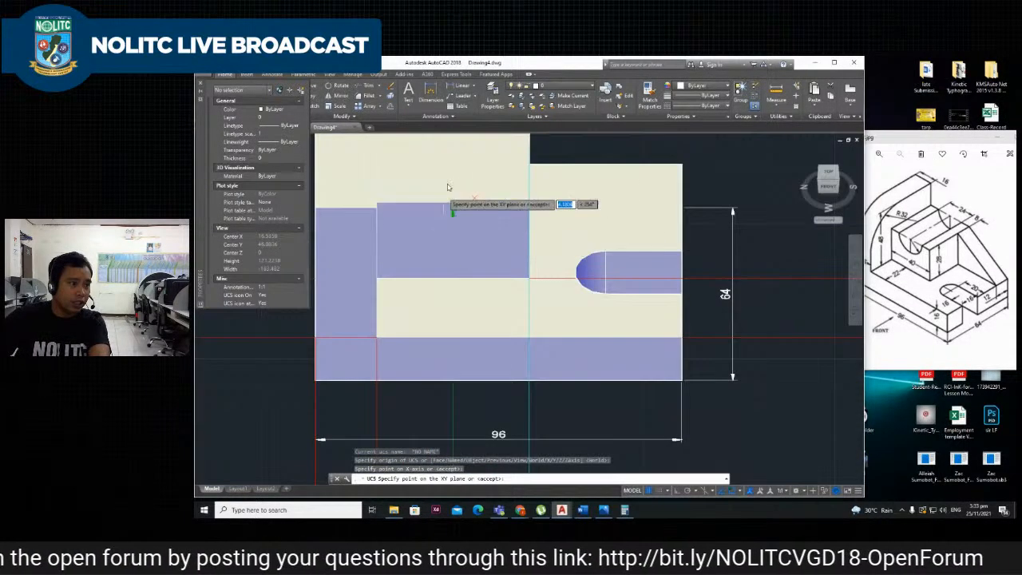
pyautogui.click(453, 243)
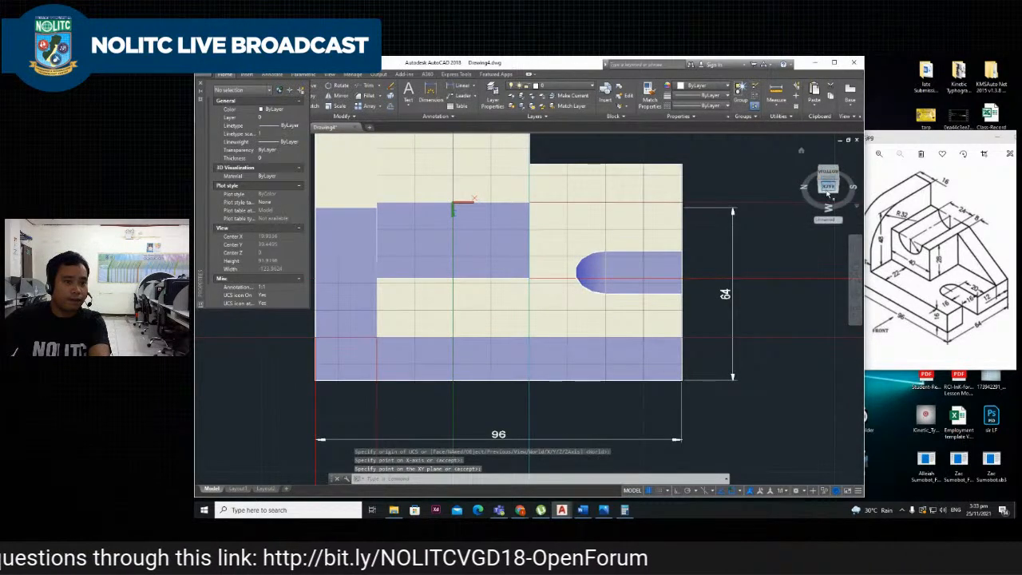
# Examine the part and its UCS orientation from the back, bottom, left and isometric views to locate the block's front face.
pyautogui.click(829, 190)
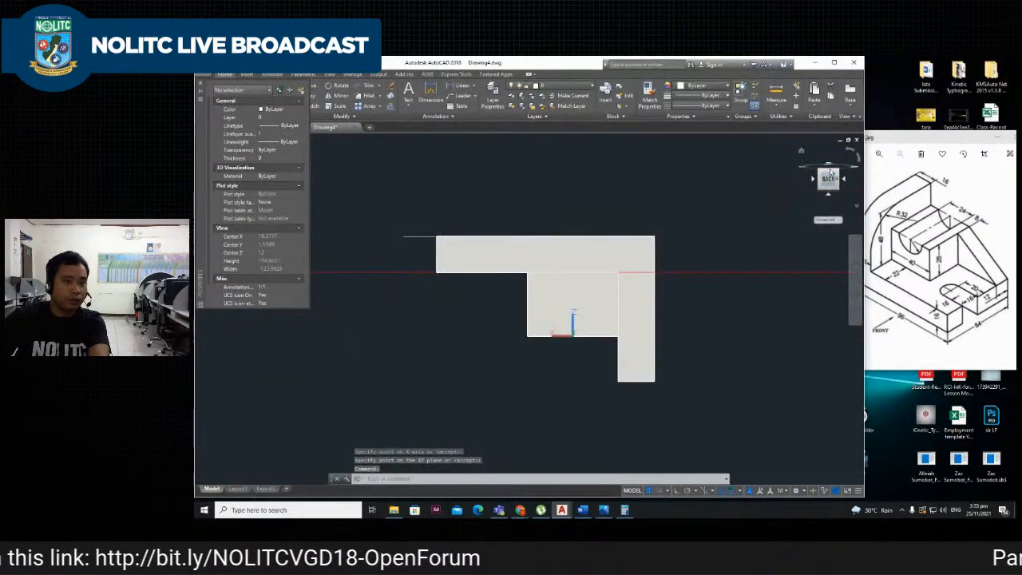
pyautogui.click(829, 173)
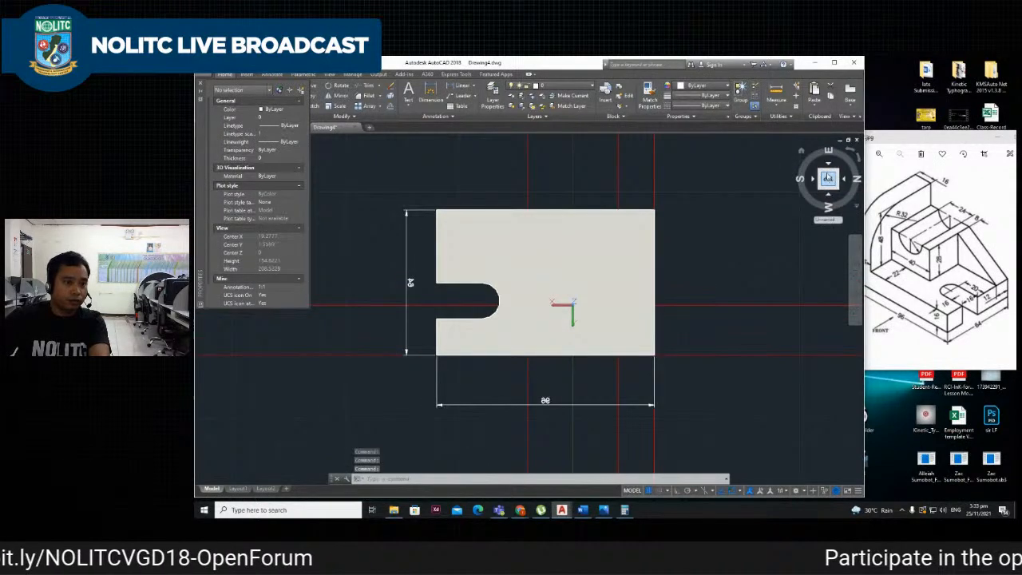
pyautogui.click(828, 188)
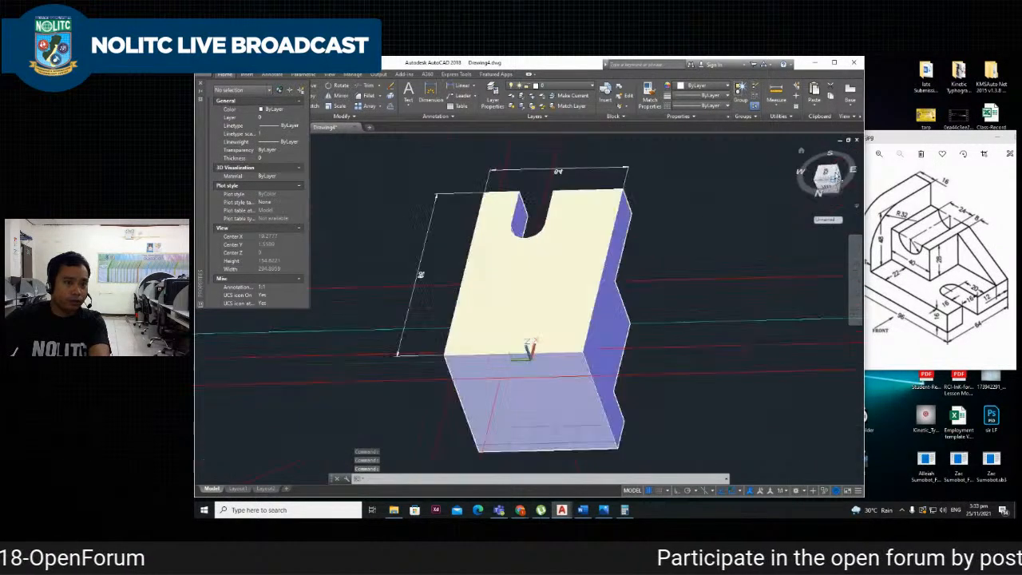
pyautogui.click(829, 189)
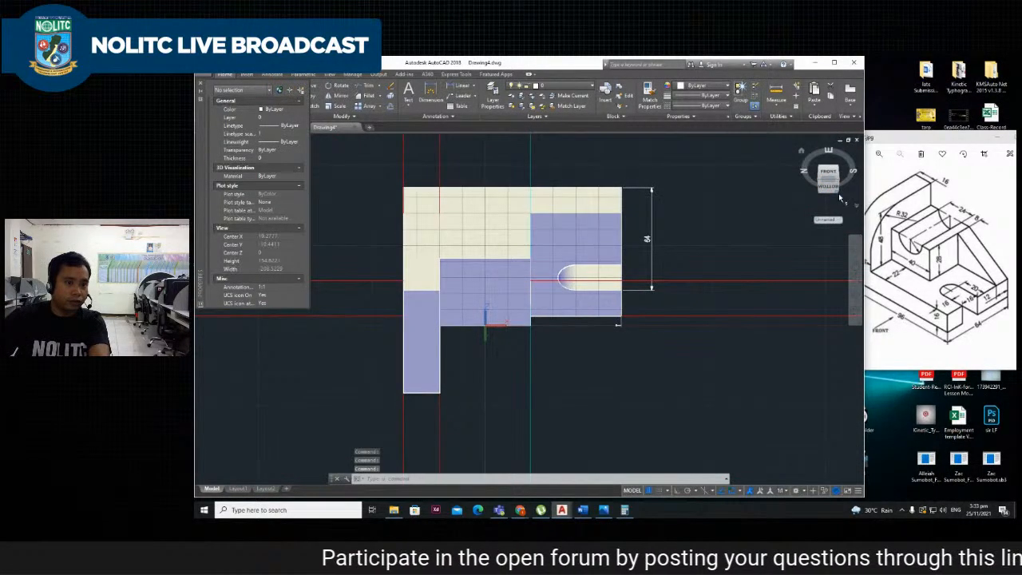
pyautogui.click(838, 190)
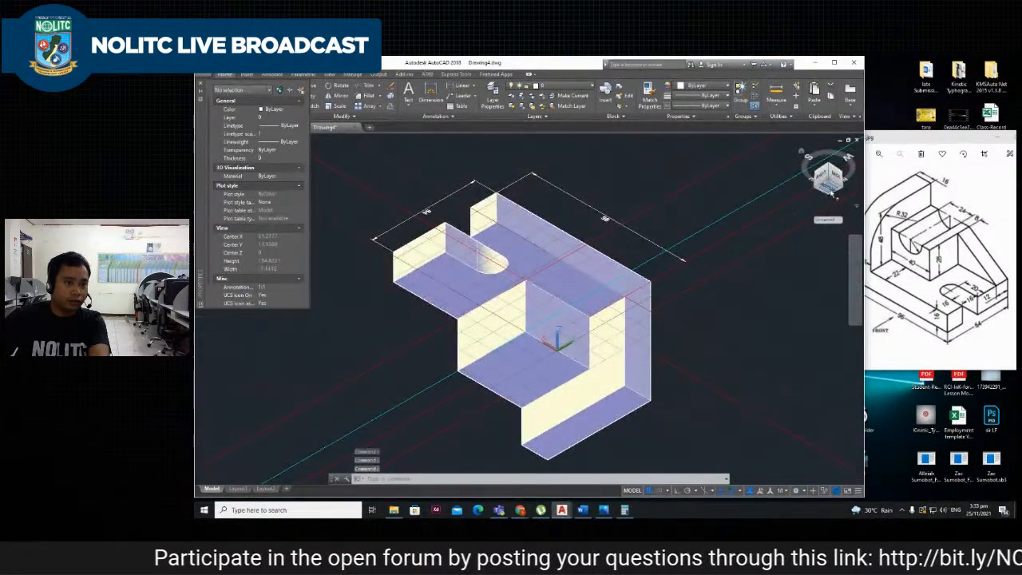
pyautogui.click(834, 190)
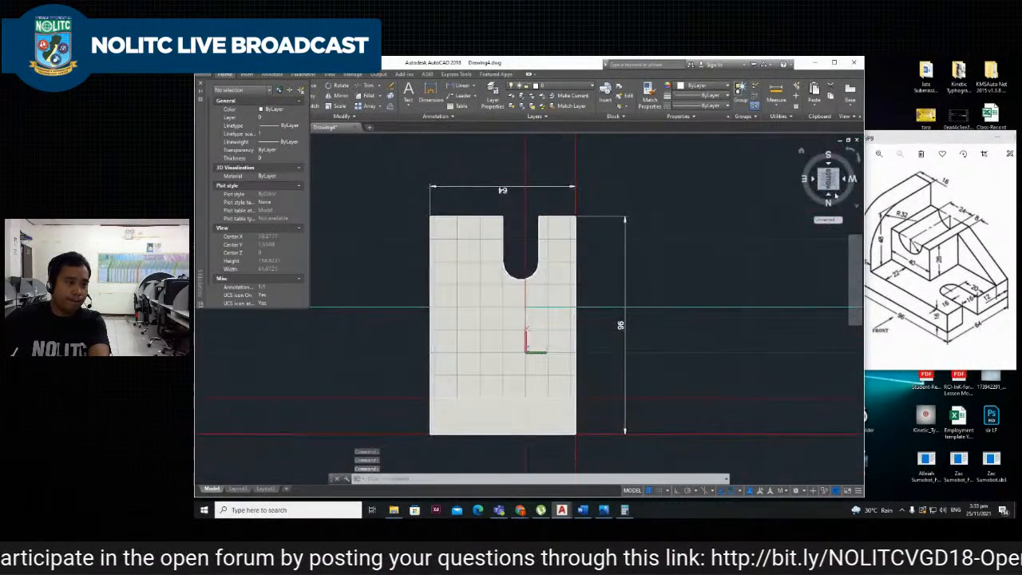
pyautogui.click(837, 190)
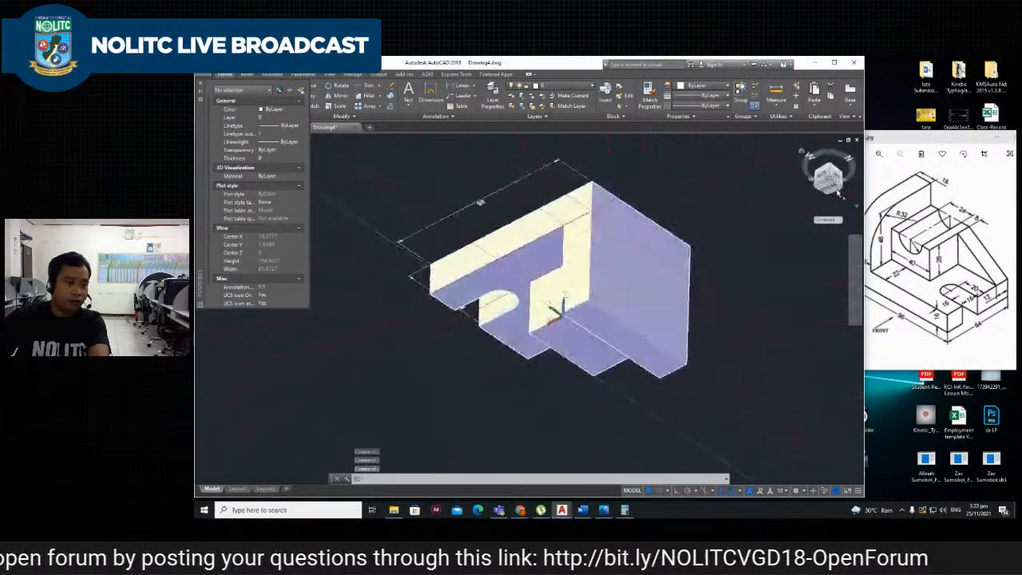
pyautogui.click(821, 179)
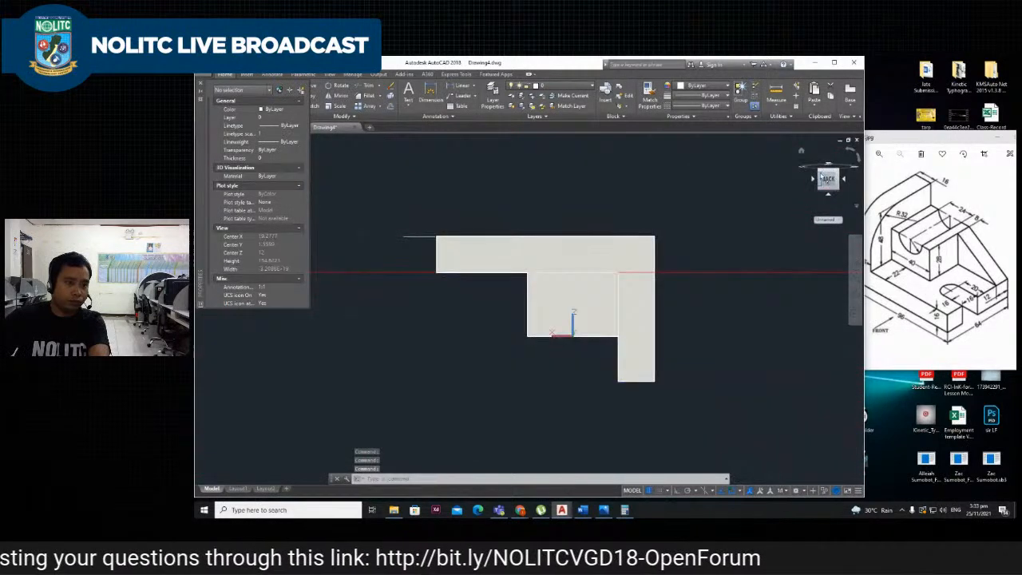
pyautogui.click(828, 174)
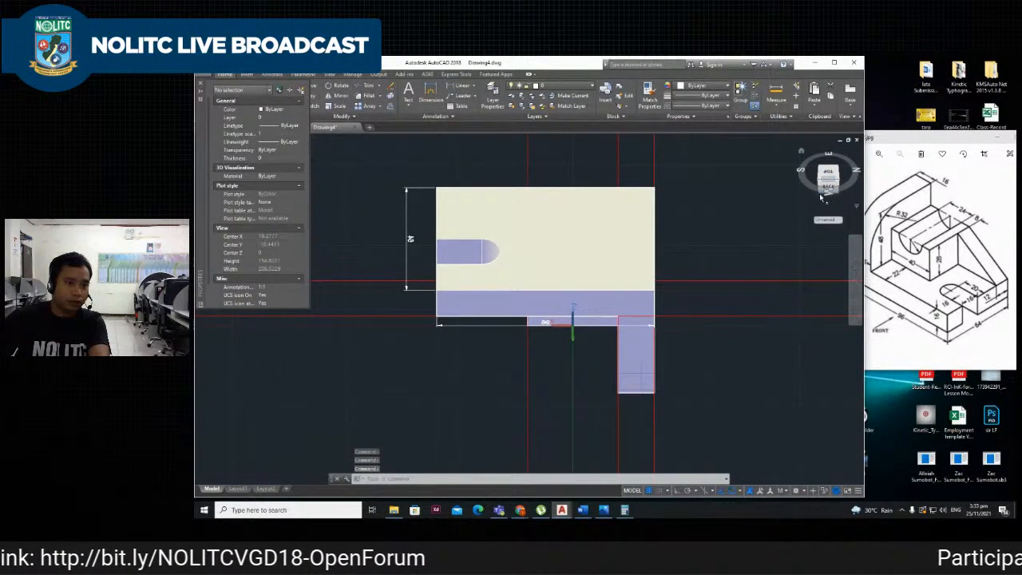
pyautogui.click(824, 191)
pyautogui.click(822, 179)
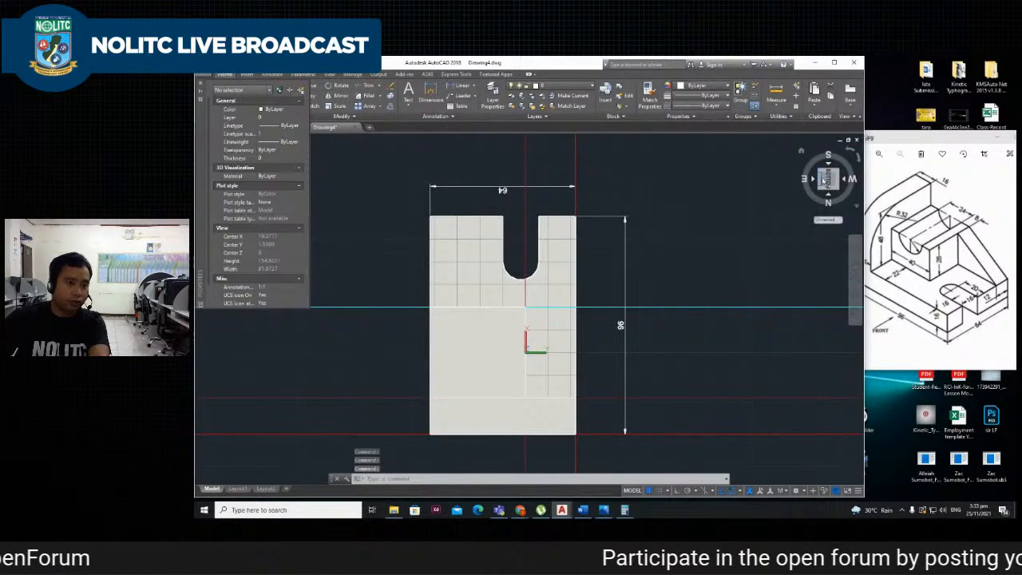
pyautogui.click(820, 173)
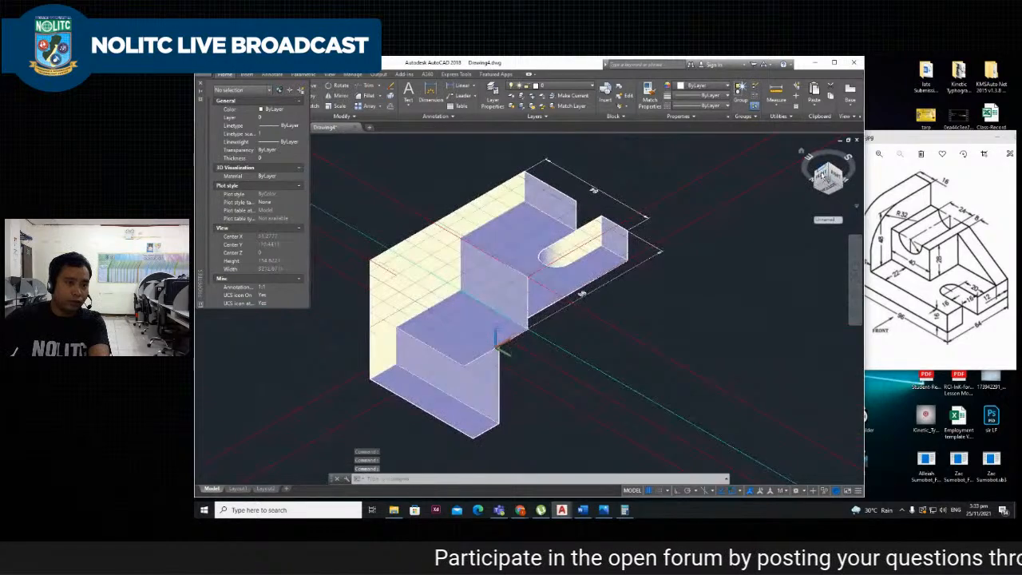
pyautogui.click(829, 188)
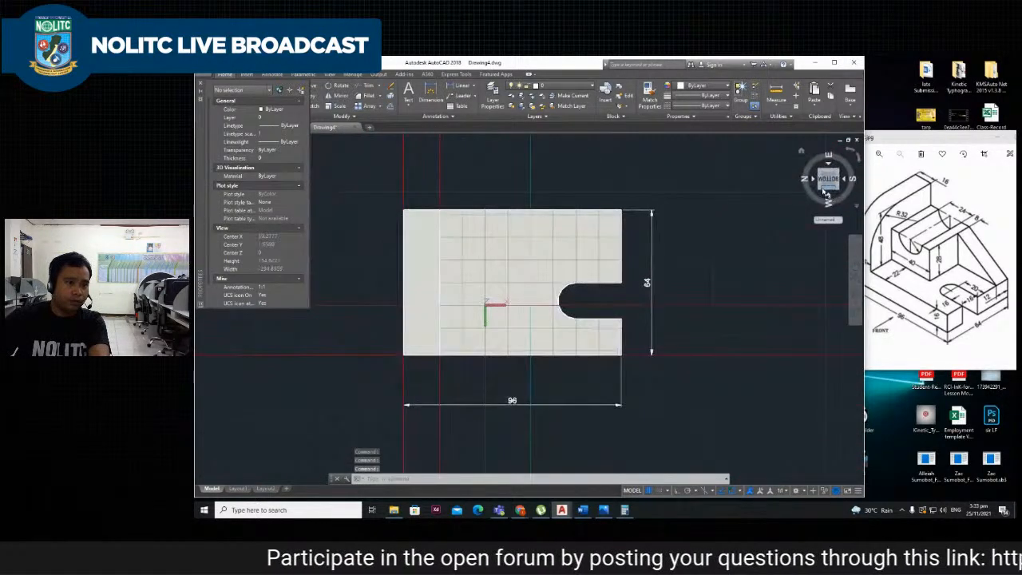
pyautogui.click(820, 189)
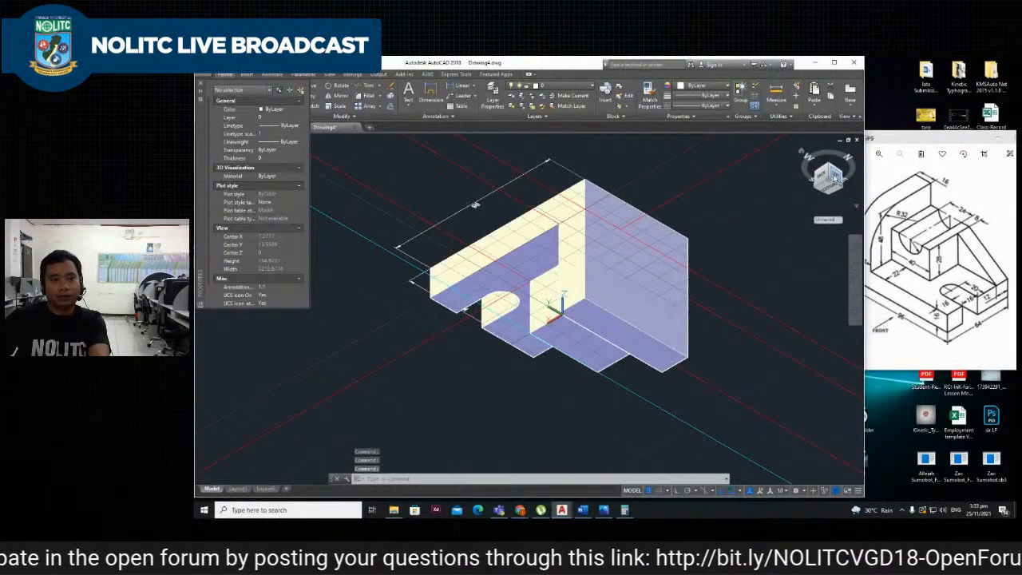
pyautogui.click(833, 178)
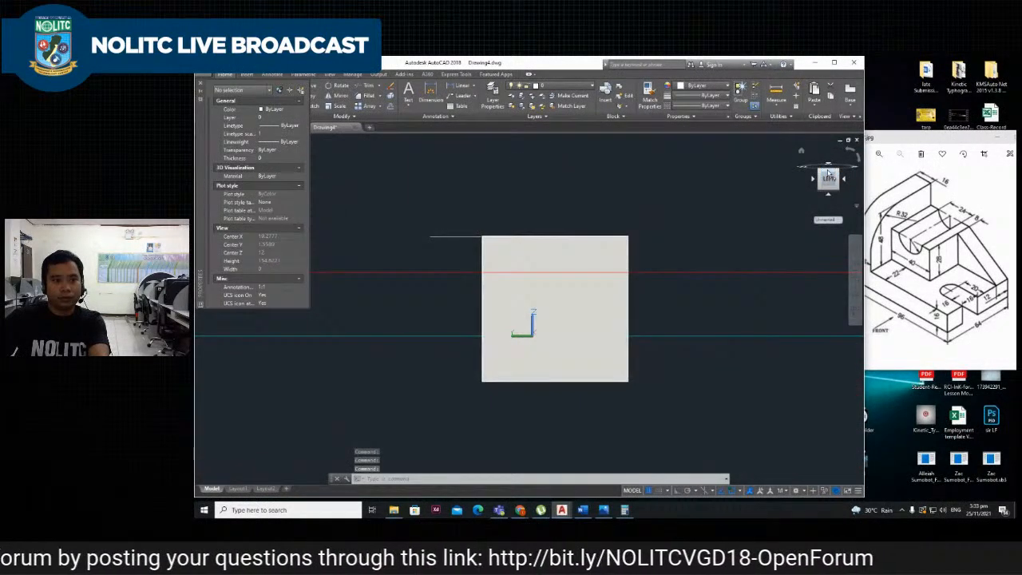
pyautogui.click(828, 173)
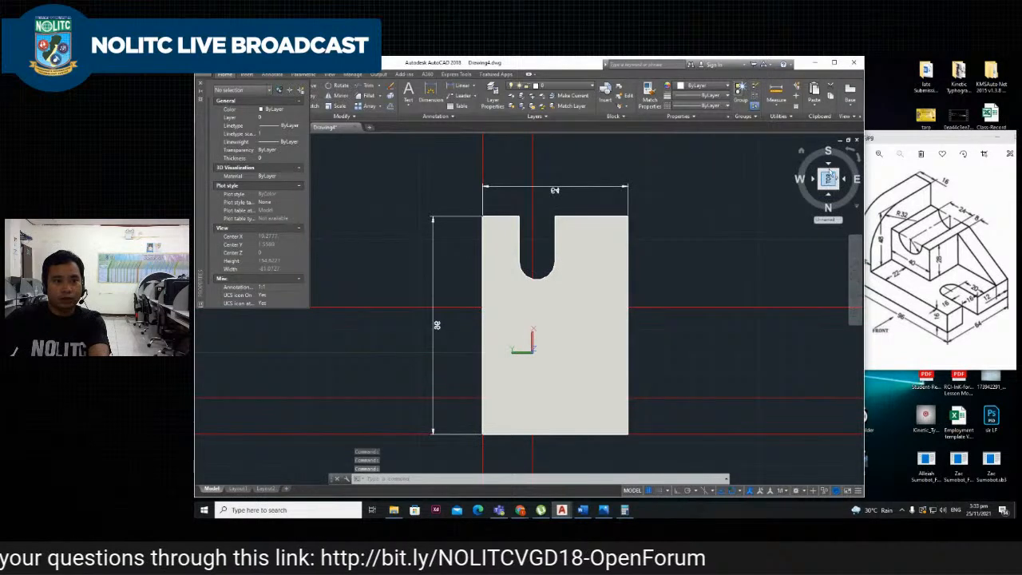
pyautogui.click(829, 183)
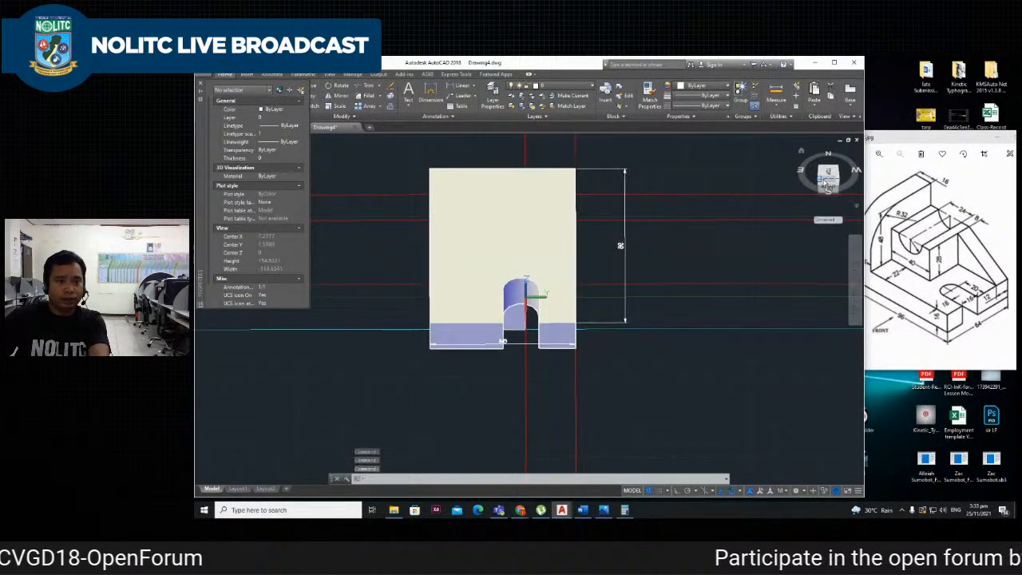
pyautogui.click(820, 181)
pyautogui.click(830, 196)
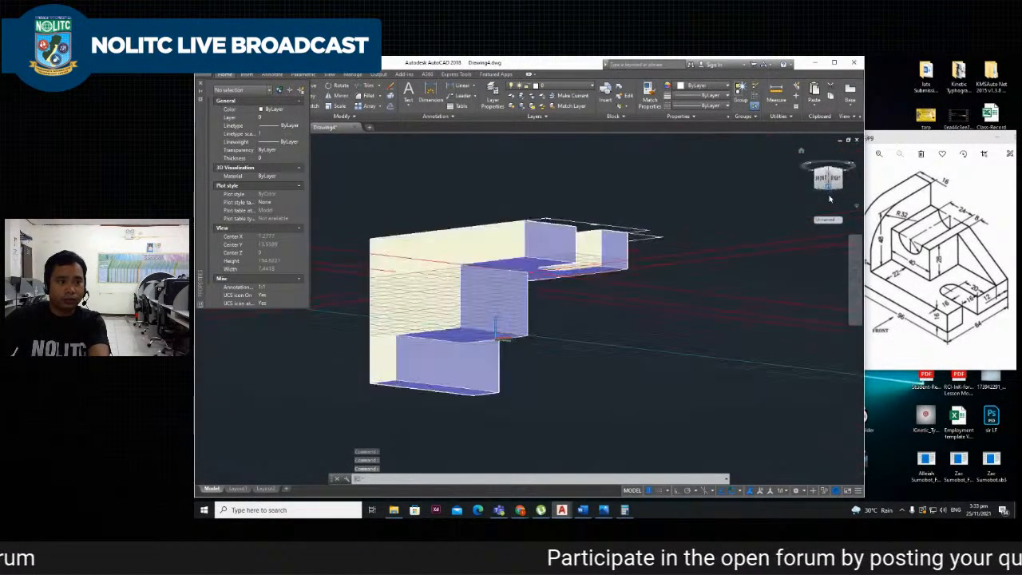
pyautogui.click(830, 182)
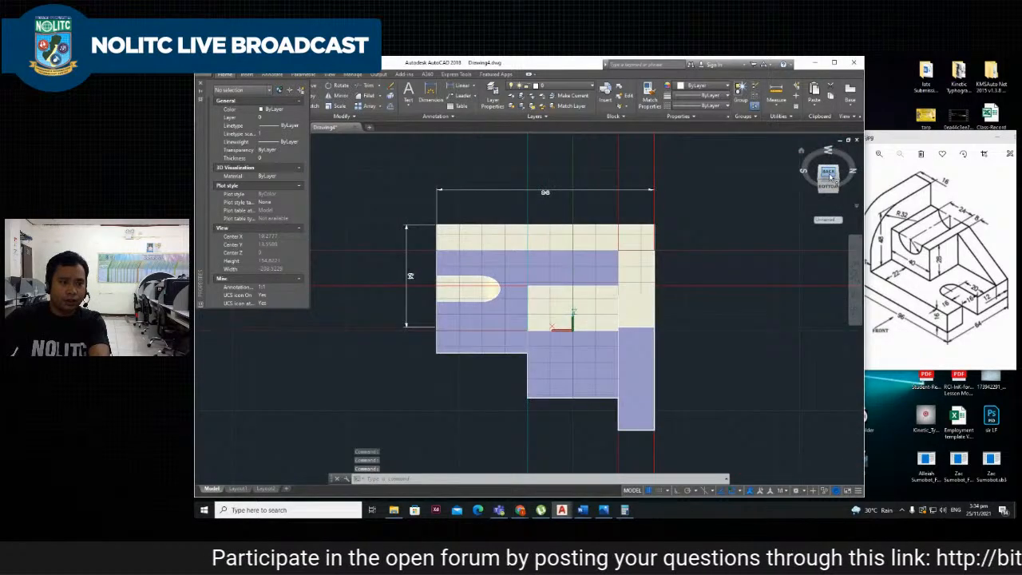
pyautogui.click(830, 171)
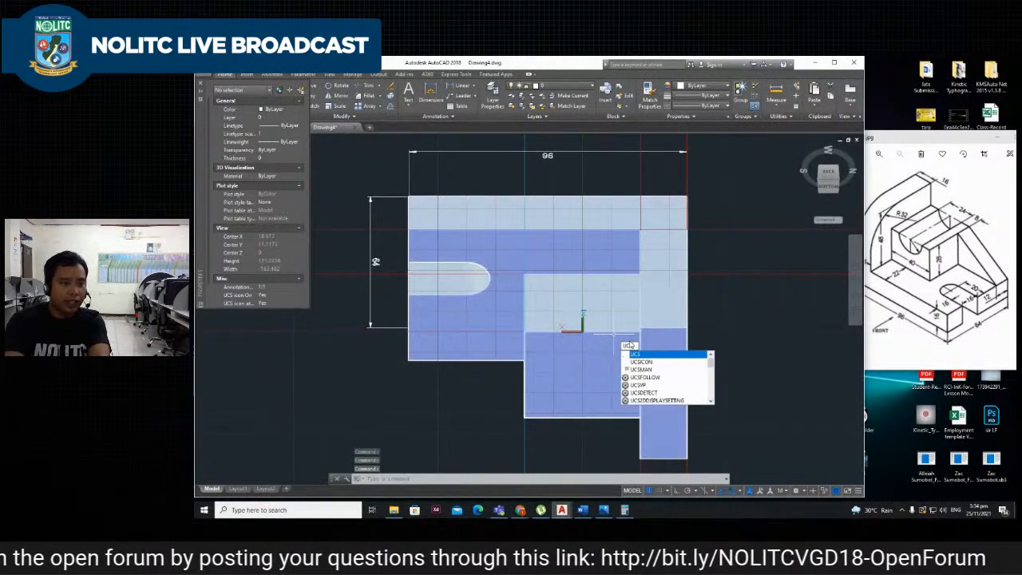
# Redefine the UCS at the block's front top edge midpoint, X toward its slotted-end corner and the XY plane on the front face.
pyautogui.press('Return')
pyautogui.click(583, 336)
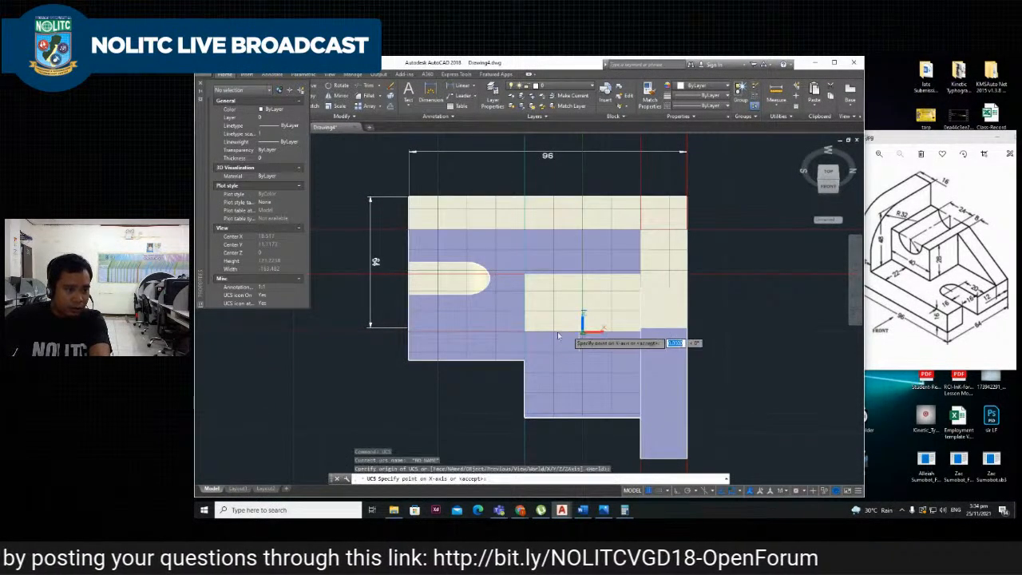
pyautogui.click(525, 338)
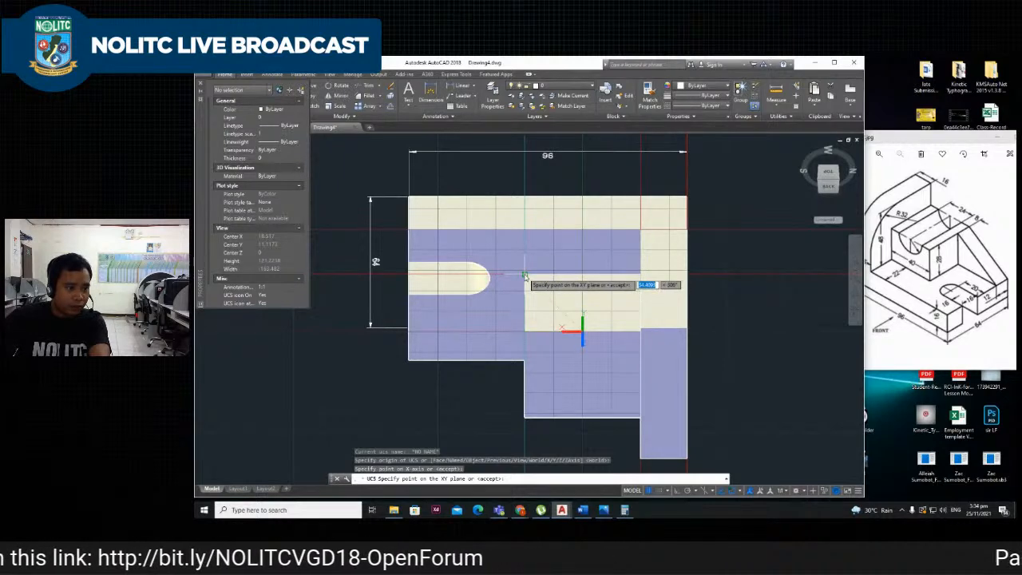
pyautogui.press('Escape')
# Draw a 24 mm diameter circle on the block's front face, centred at the midpoint of its front top edge.
pyautogui.scroll(-2, 587, 319)
pyautogui.scroll(3, 588, 323)
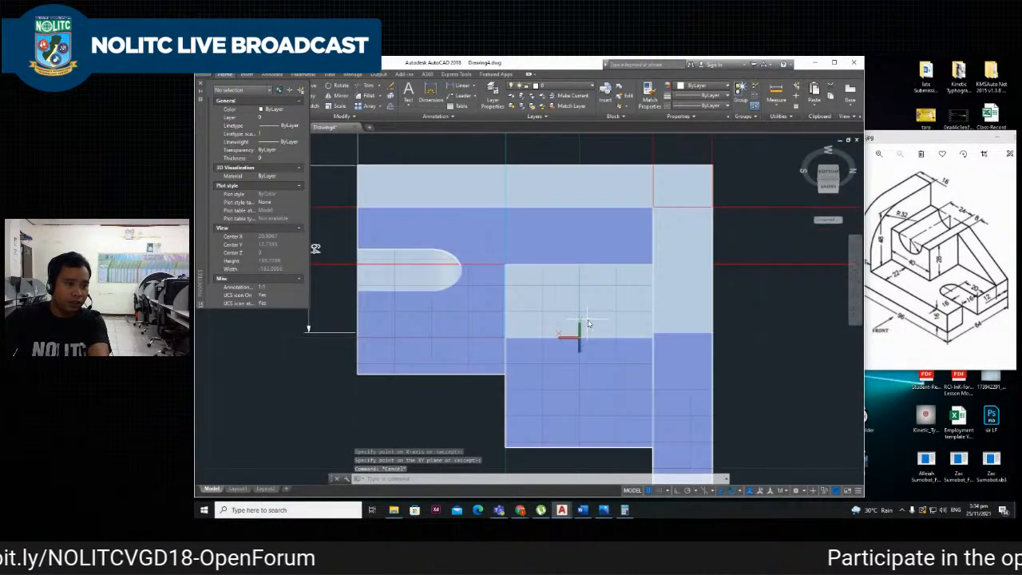
pyautogui.write('c')
pyautogui.press('Return')
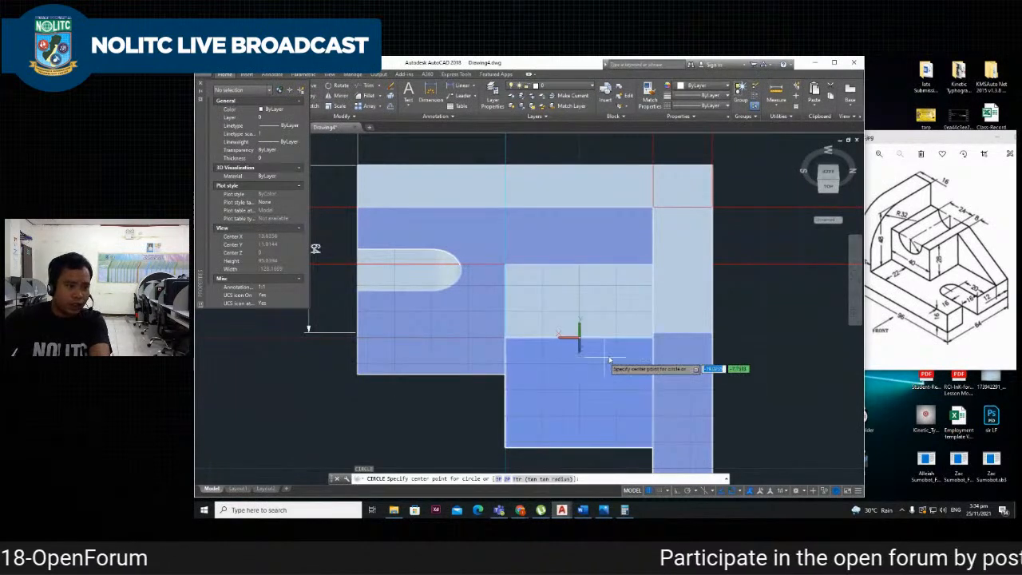
pyautogui.click(578, 338)
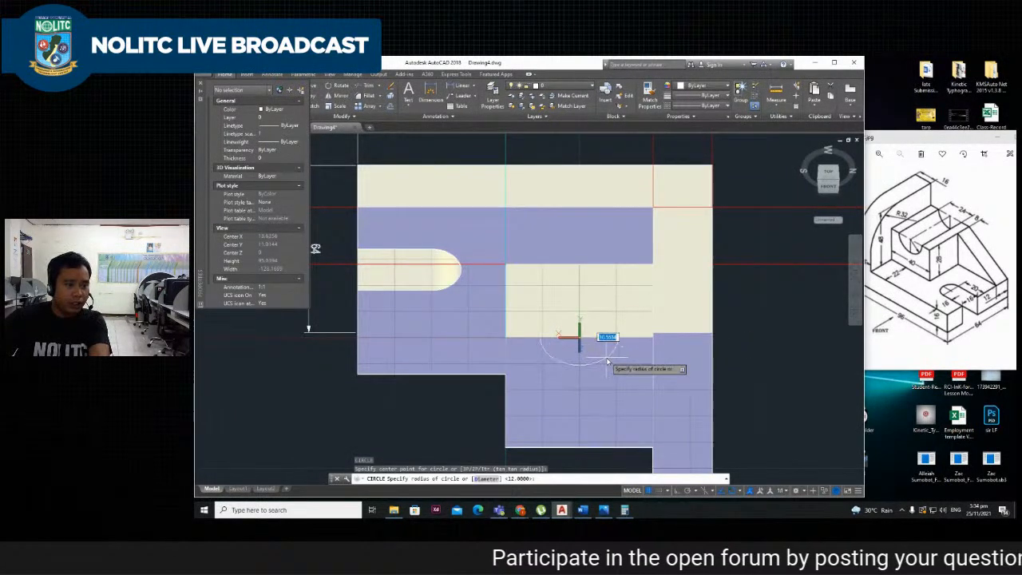
pyautogui.press('Return')
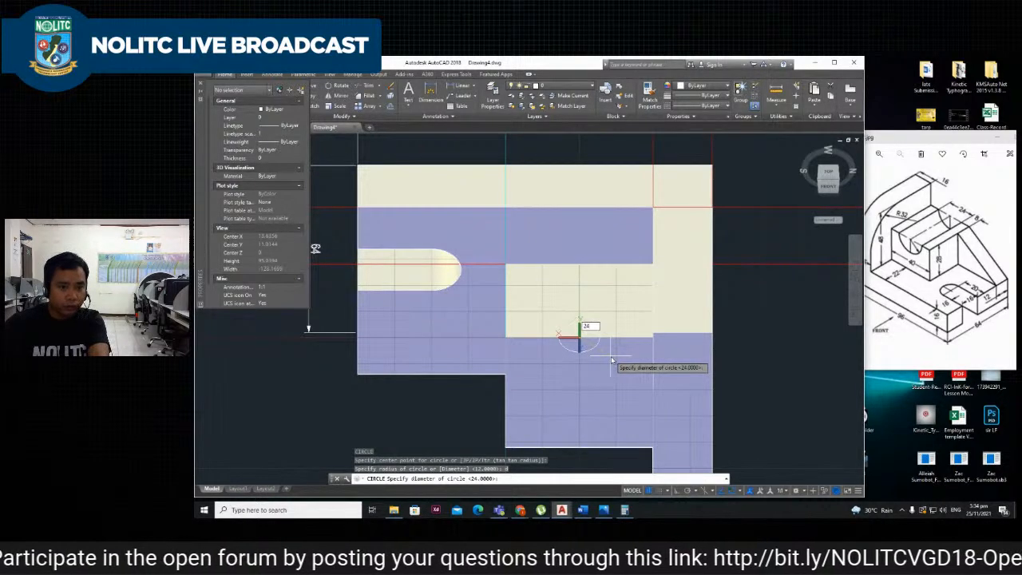
pyautogui.press('Return')
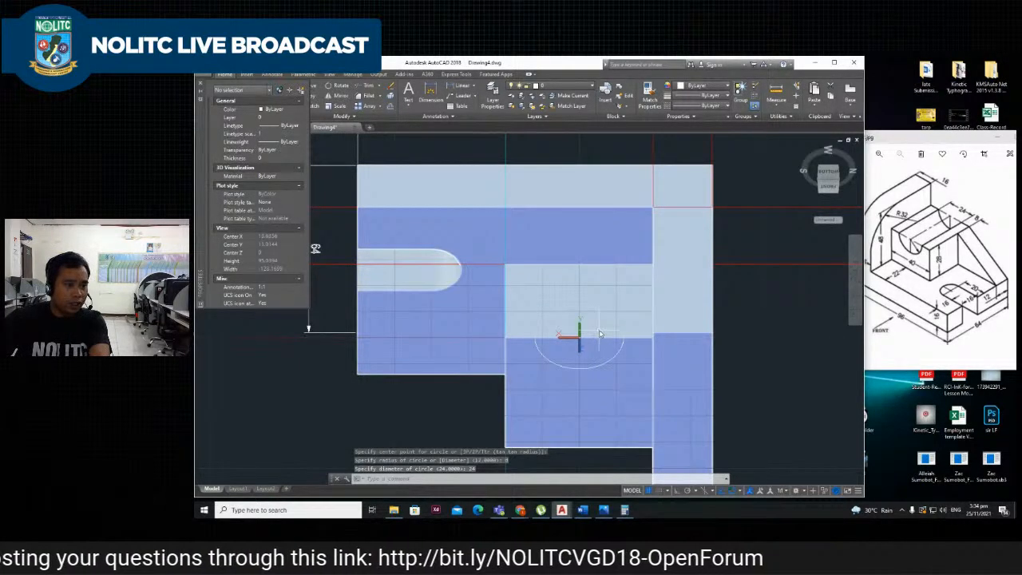
# Presspull the 24 mm circle area through the full depth of the central block to cut the semicircular groove.
pyautogui.write('pres')
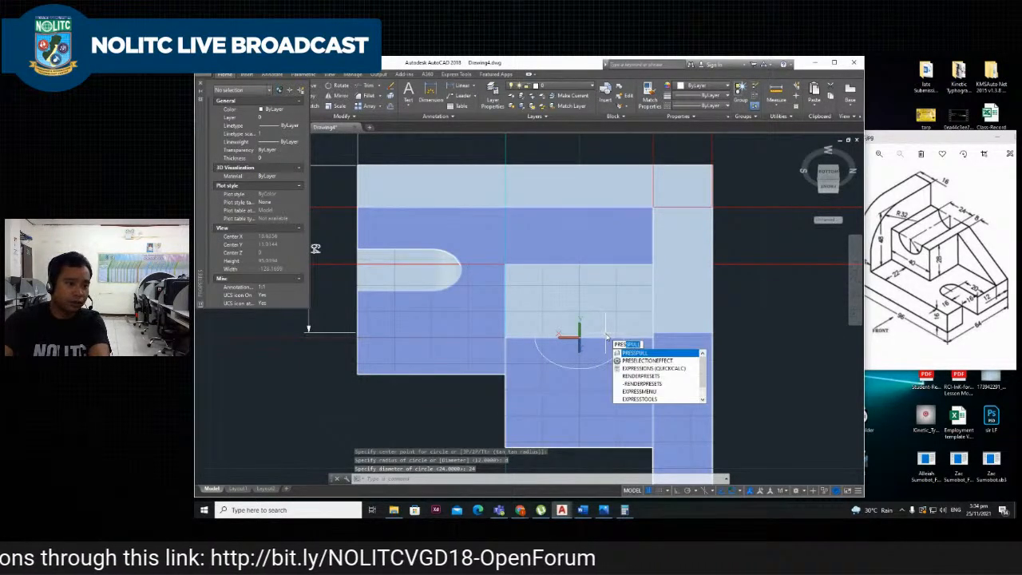
pyautogui.press('Return')
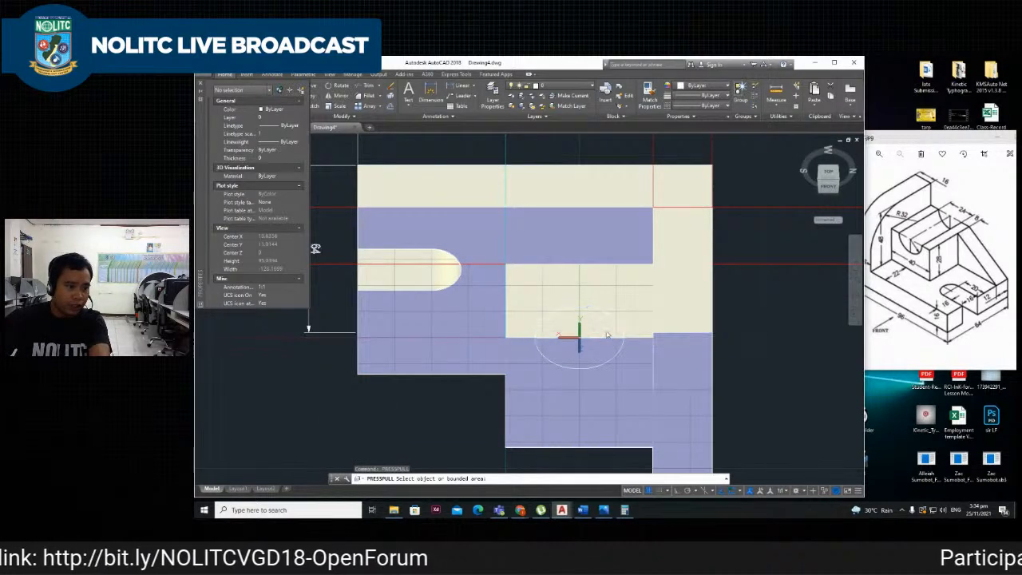
pyautogui.click(581, 328)
pyautogui.click(594, 462)
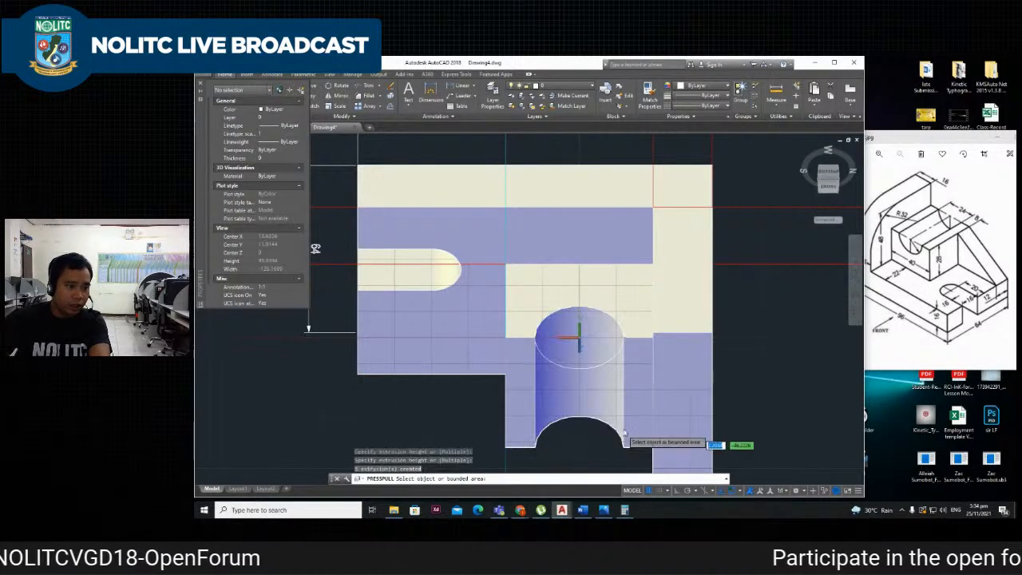
pyautogui.press('Return')
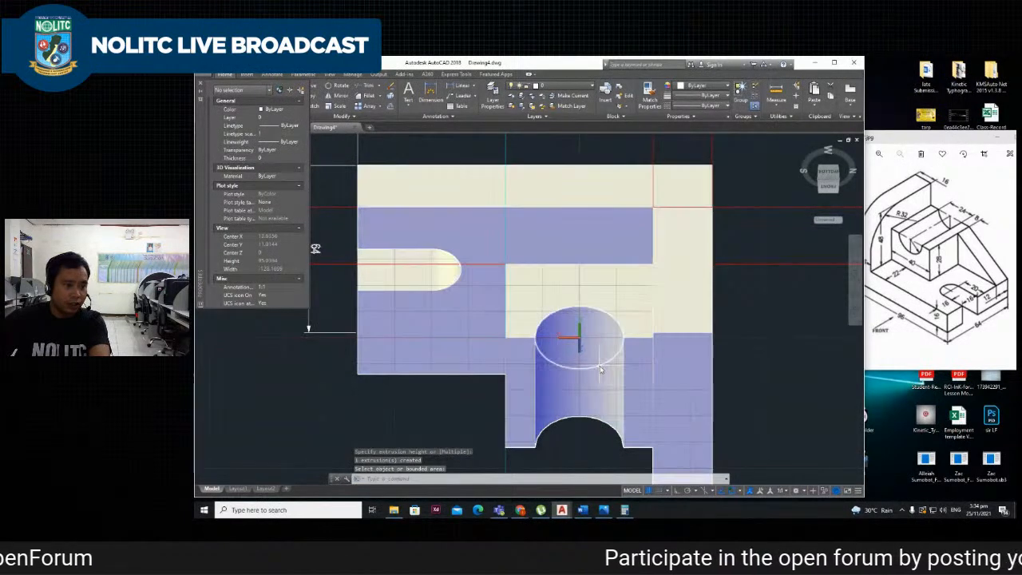
# Erase the leftover construction circle at the front end of the groove.
pyautogui.click(605, 370)
pyautogui.press('Escape')
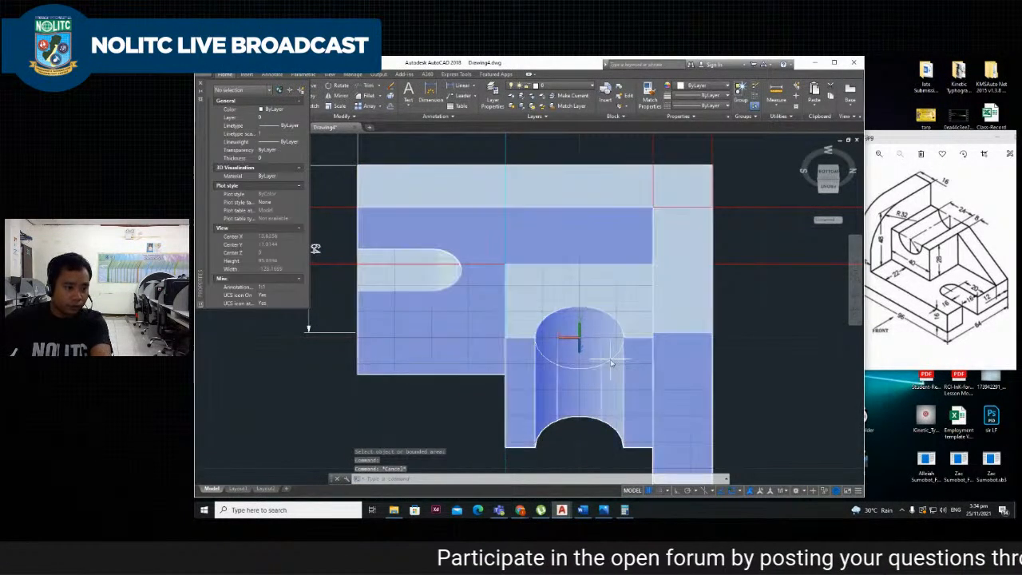
pyautogui.click(605, 365)
pyautogui.press('Delete')
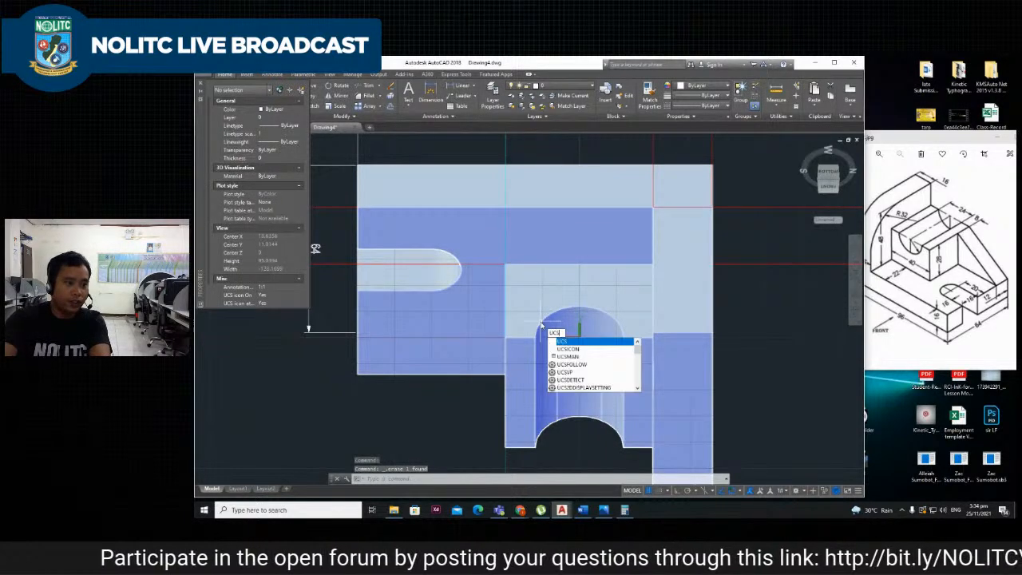
pyautogui.press('Return')
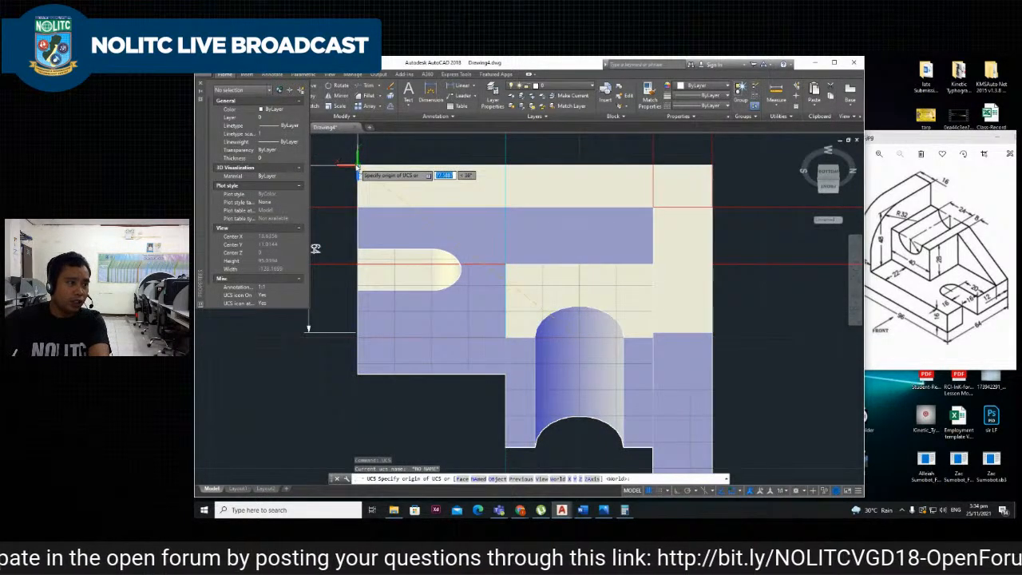
pyautogui.click(357, 165)
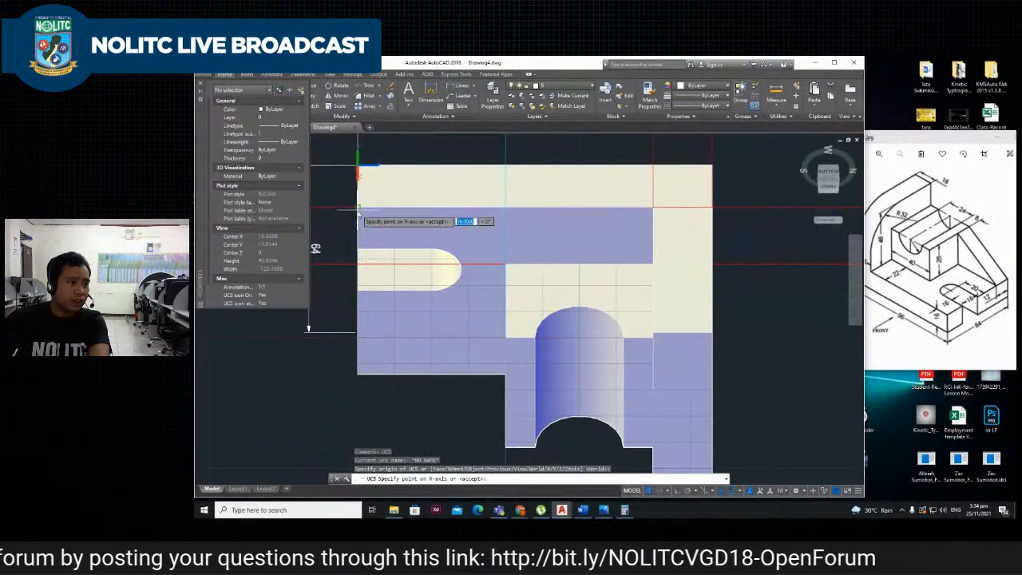
pyautogui.click(352, 166)
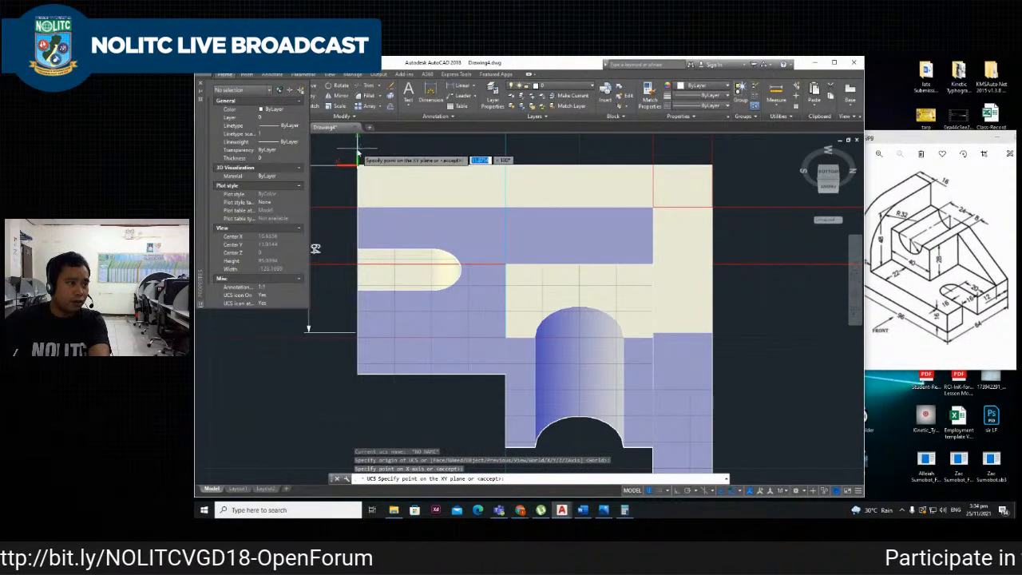
pyautogui.click(357, 159)
pyautogui.press('Escape')
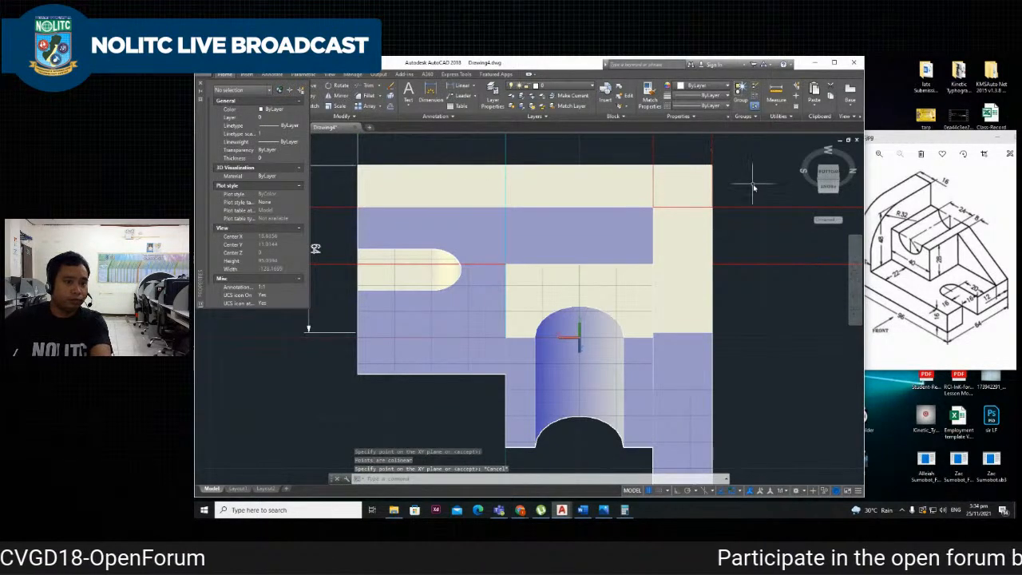
# Examine the grooved part from its front, bottom and isometric views to locate the base's front bottom corner at the upright wall.
pyautogui.click(829, 187)
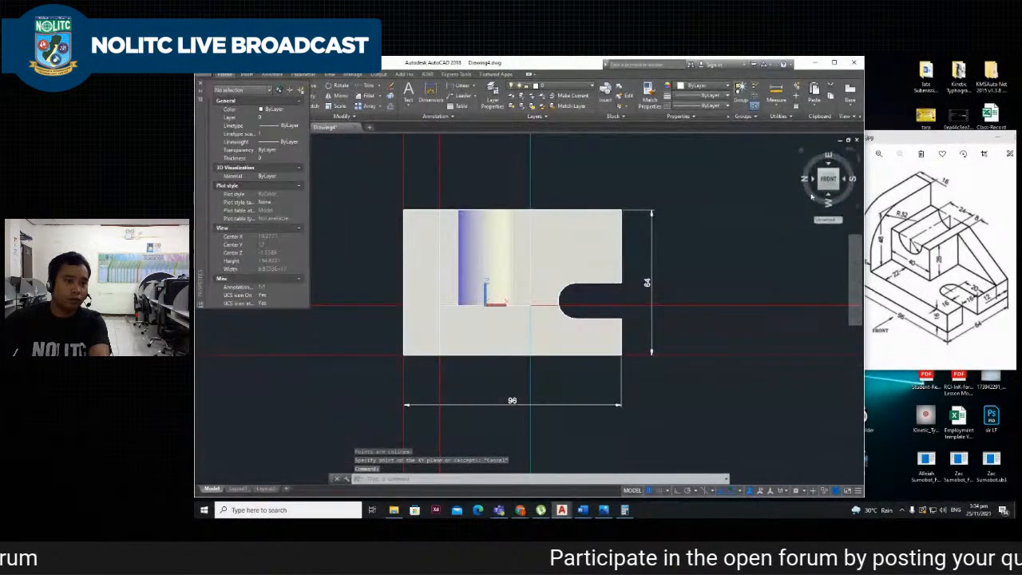
pyautogui.click(820, 190)
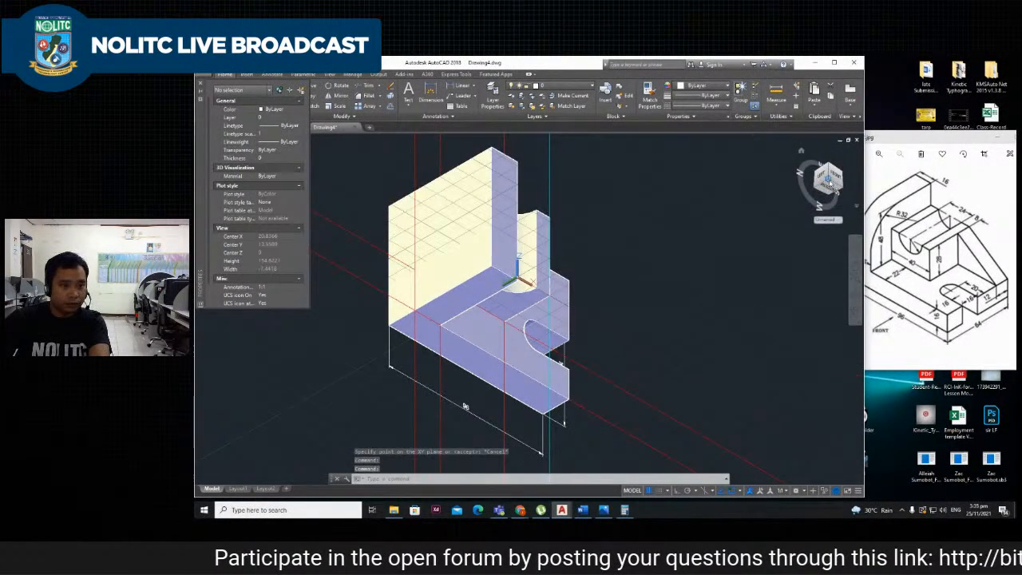
pyautogui.click(823, 190)
pyautogui.click(835, 178)
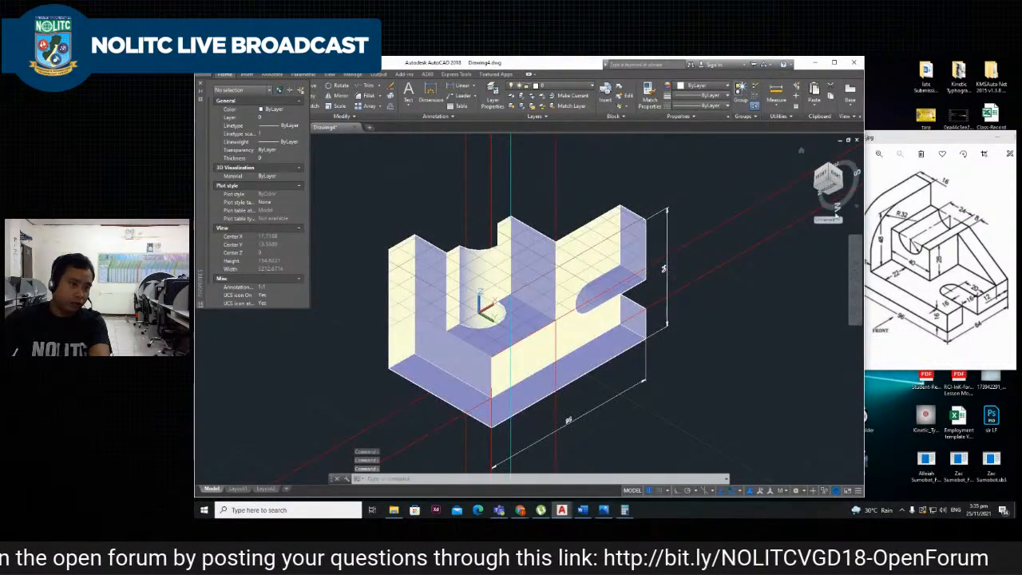
pyautogui.click(844, 191)
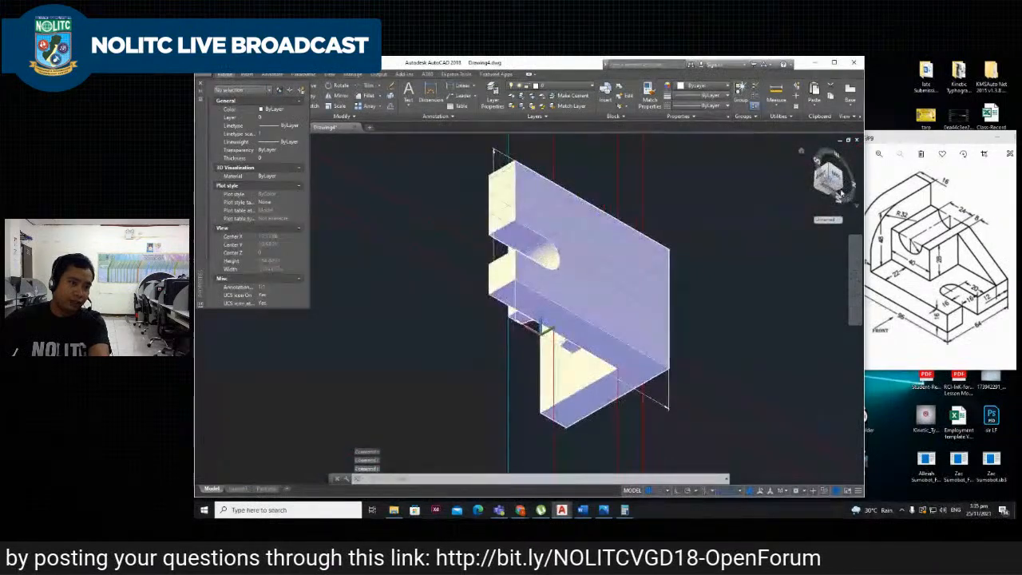
pyautogui.click(816, 190)
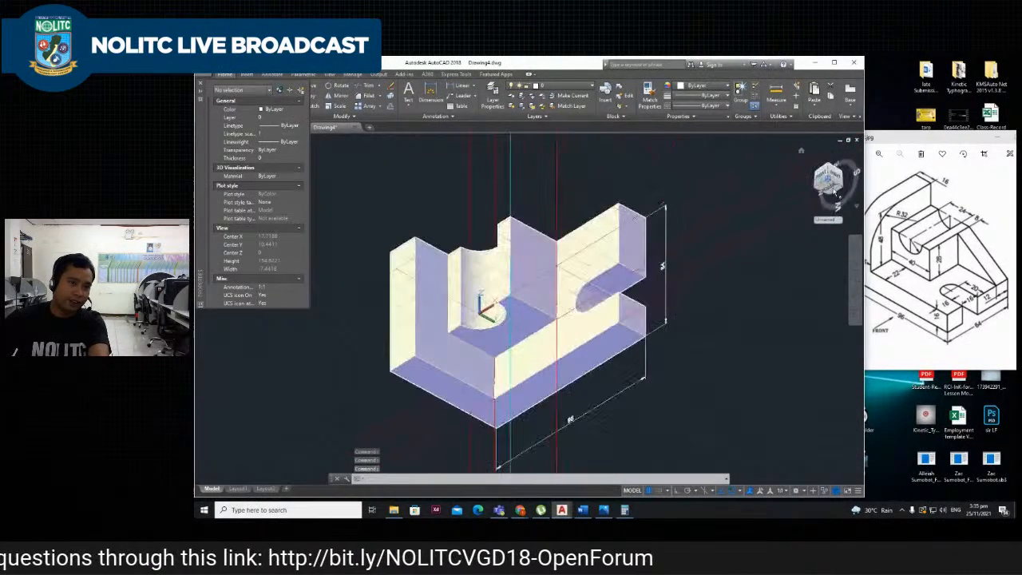
pyautogui.click(831, 192)
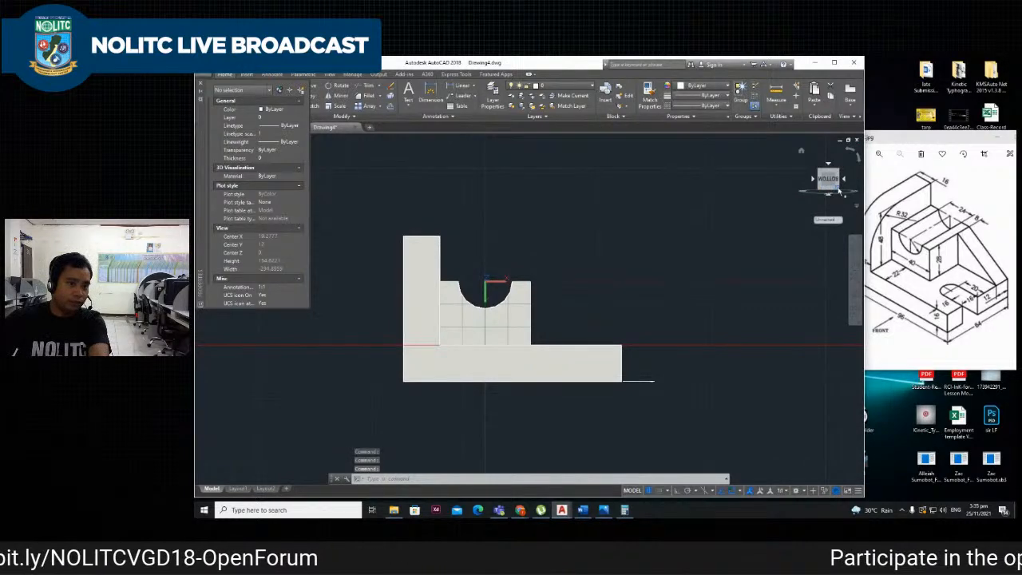
pyautogui.click(839, 191)
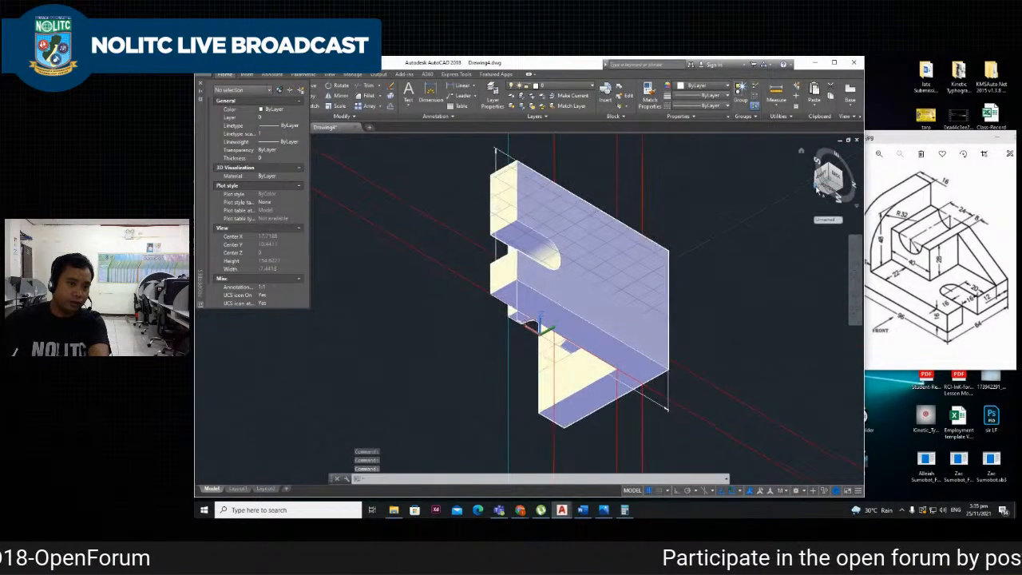
pyautogui.click(818, 190)
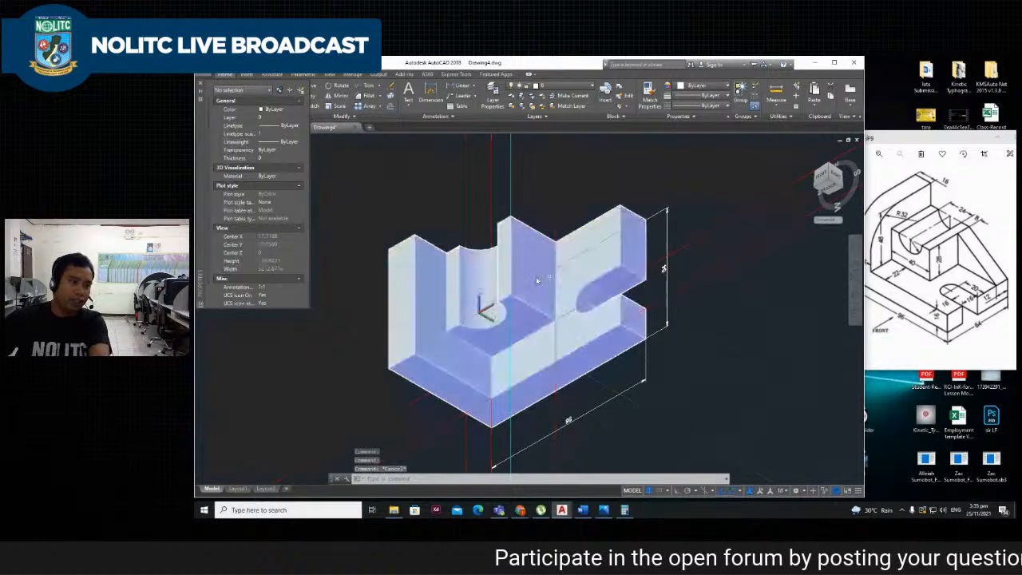
# Redefine the UCS at the base's front bottom corner under the upright wall, X along the 96 mm edge and Y toward the rear.
pyautogui.scroll(5, 491, 359)
pyautogui.scroll(-3, 505, 347)
pyautogui.click(511, 343)
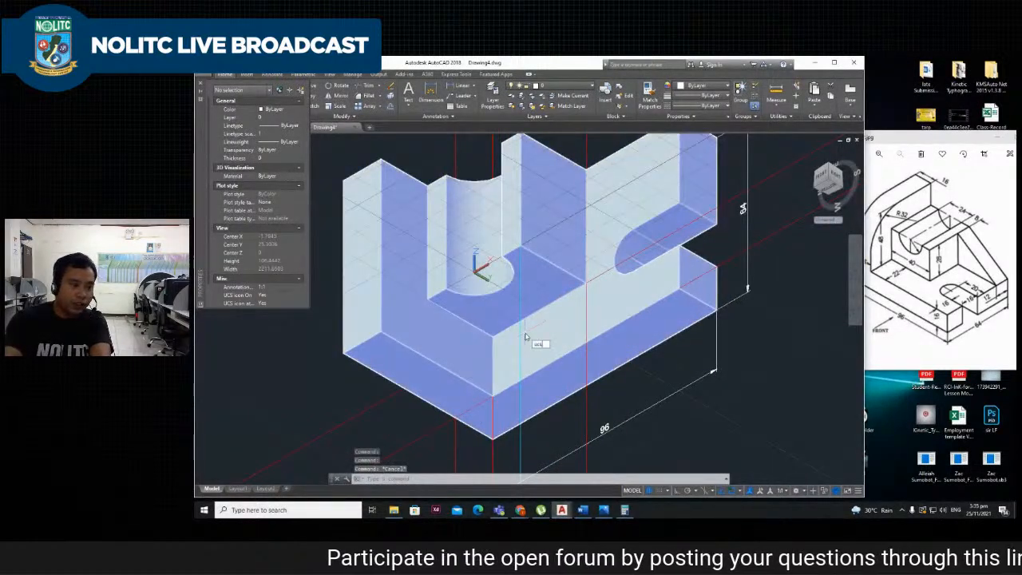
pyautogui.press('Return')
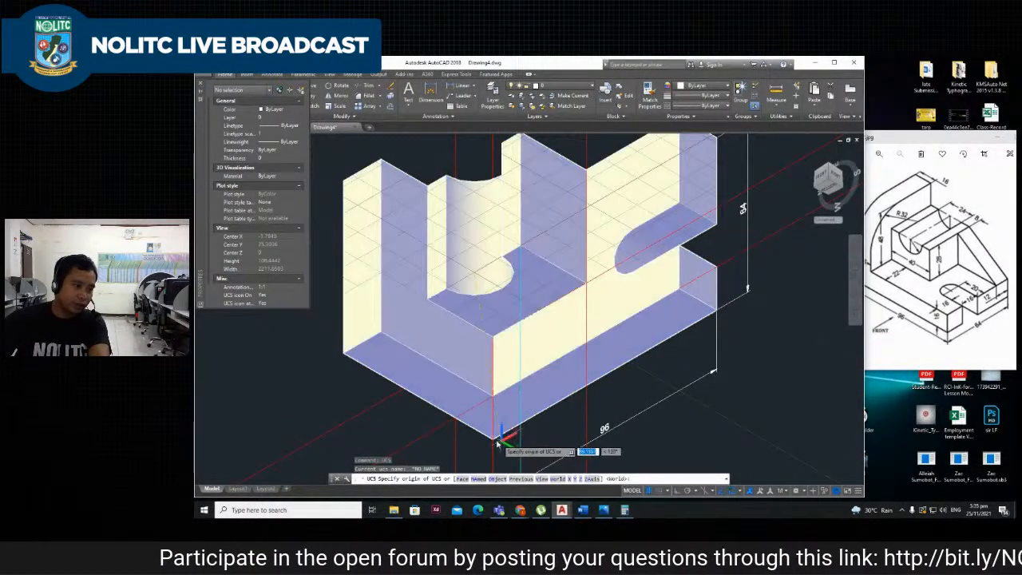
pyautogui.click(495, 439)
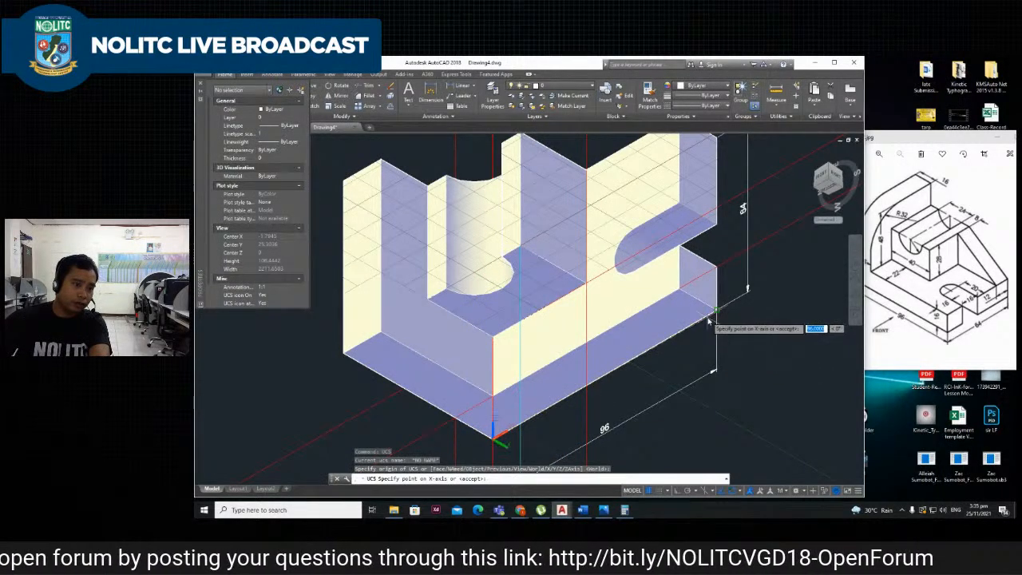
pyautogui.click(710, 320)
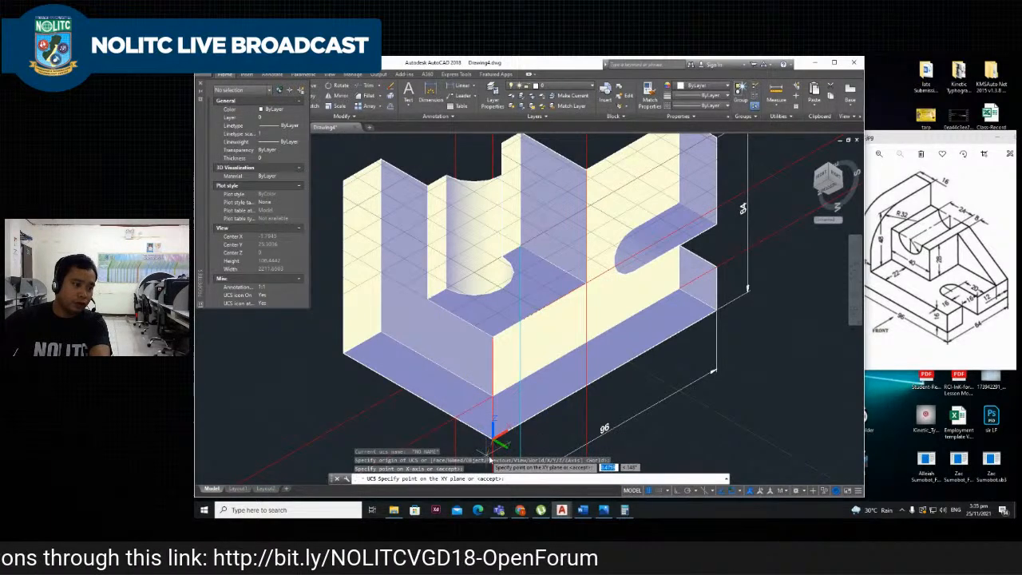
pyautogui.scroll(-4, 488, 460)
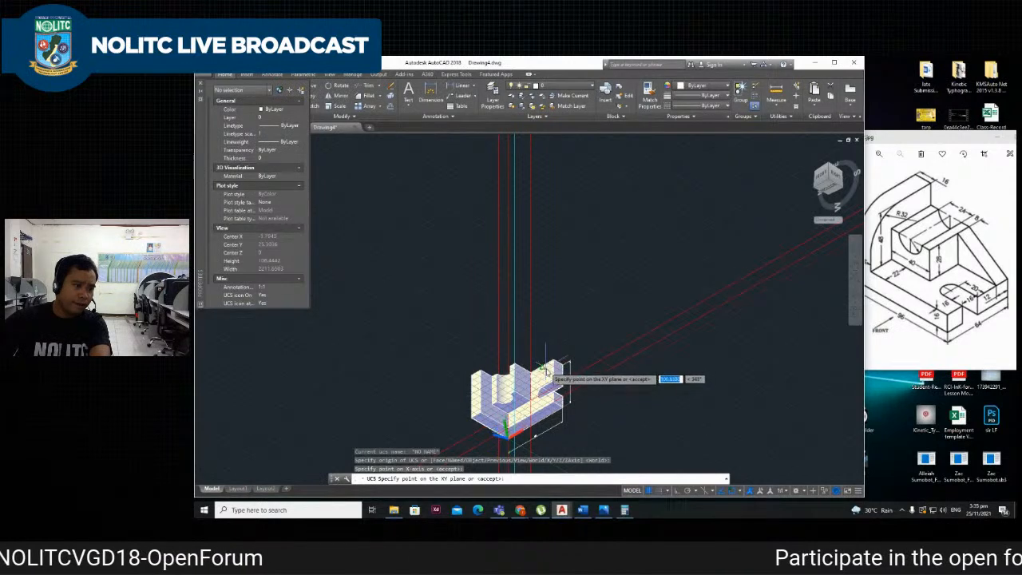
pyautogui.scroll(2, 489, 375)
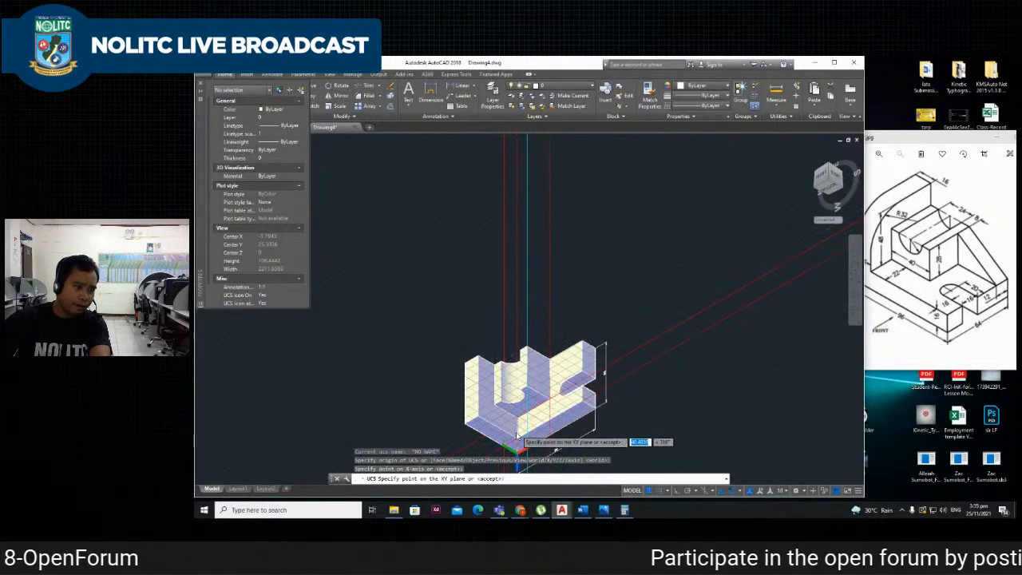
pyautogui.click(524, 431)
# Inspect the new UCS orientation and the grooved part from the front and upper isometric views.
pyautogui.scroll(2, 527, 427)
pyautogui.scroll(-1, 605, 448)
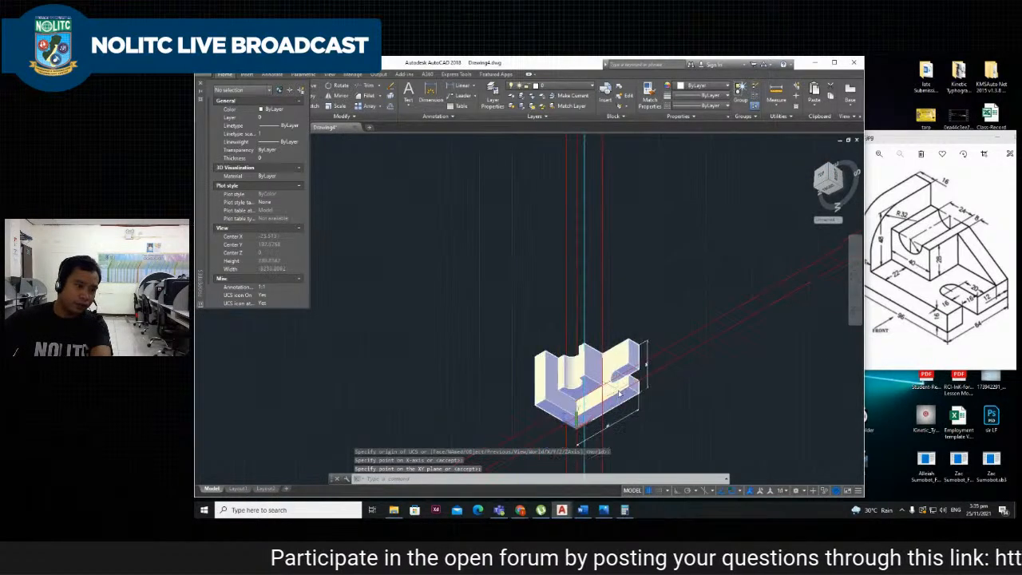
pyautogui.scroll(4, 607, 435)
pyautogui.click(607, 429)
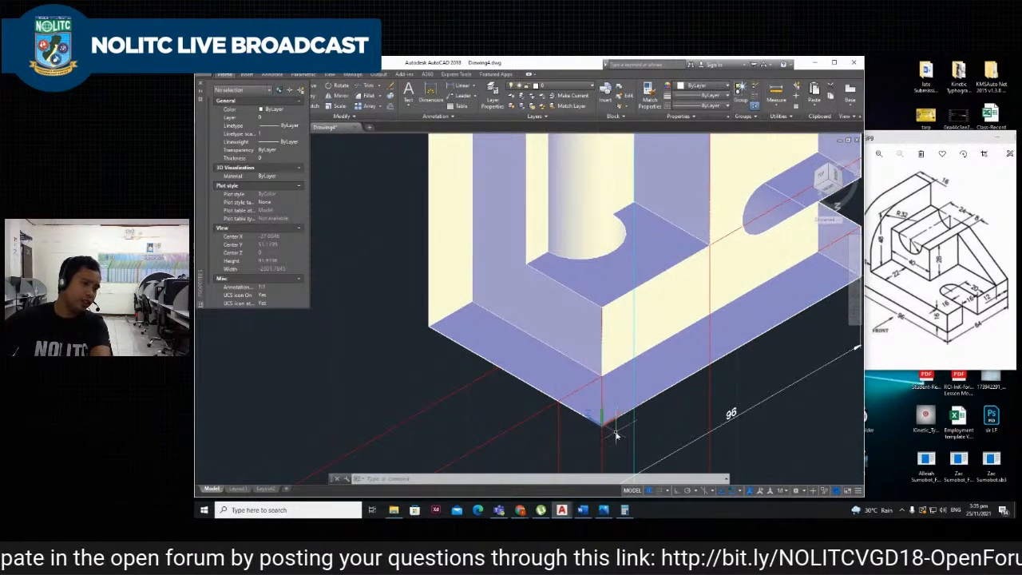
pyautogui.scroll(-5, 616, 422)
pyautogui.scroll(3, 616, 367)
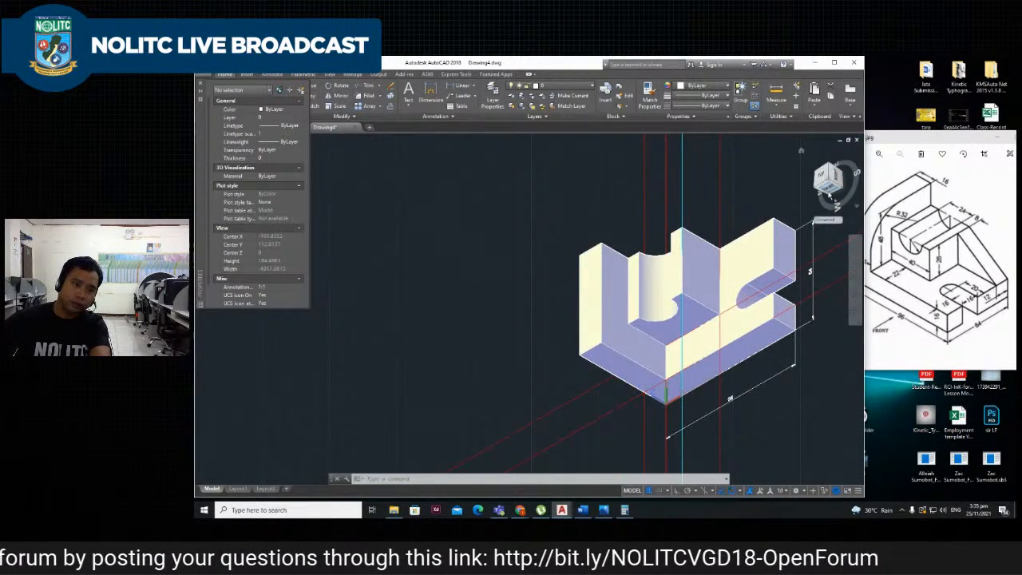
pyautogui.click(825, 195)
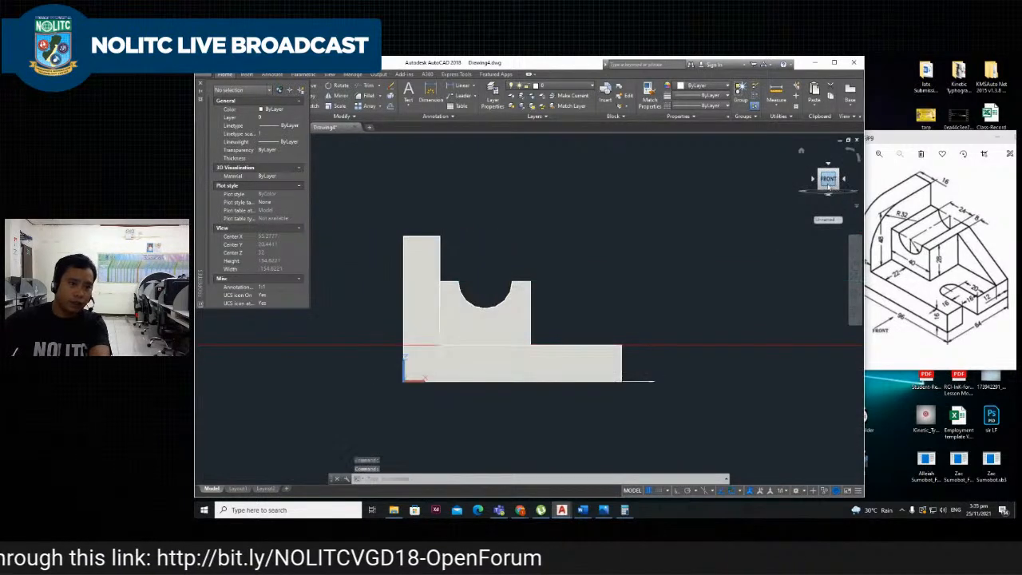
pyautogui.click(819, 172)
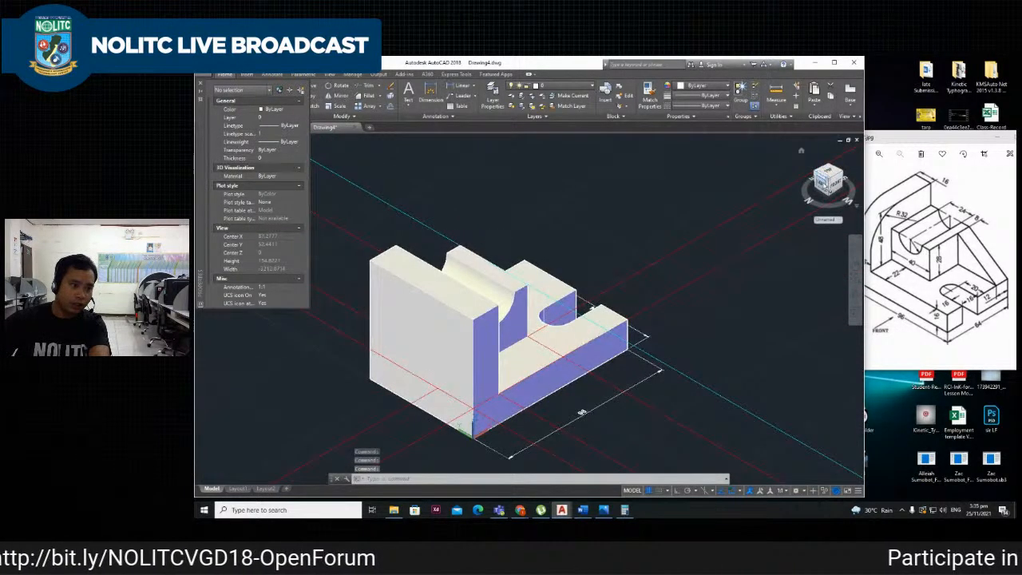
pyautogui.click(825, 184)
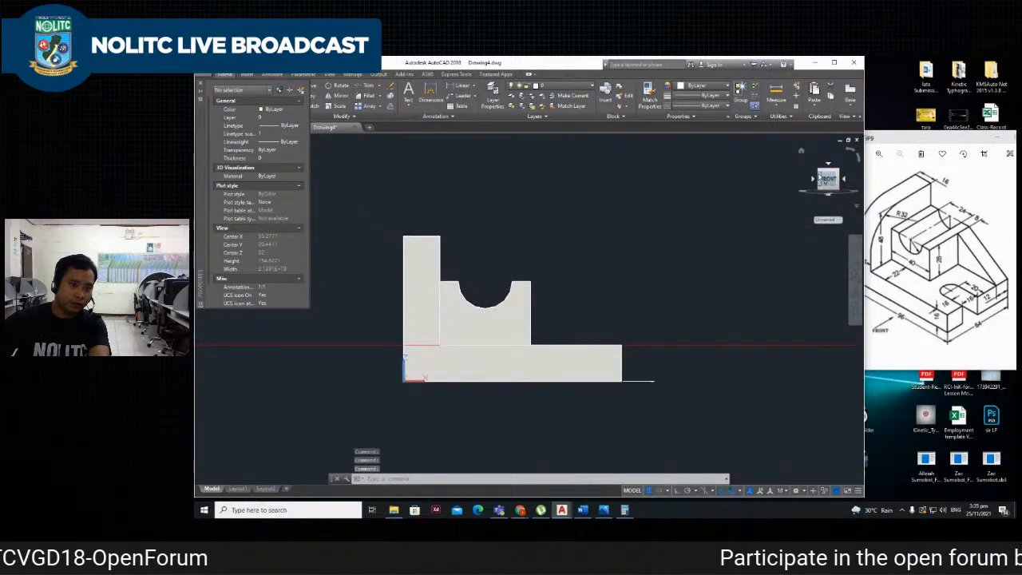
pyautogui.click(819, 171)
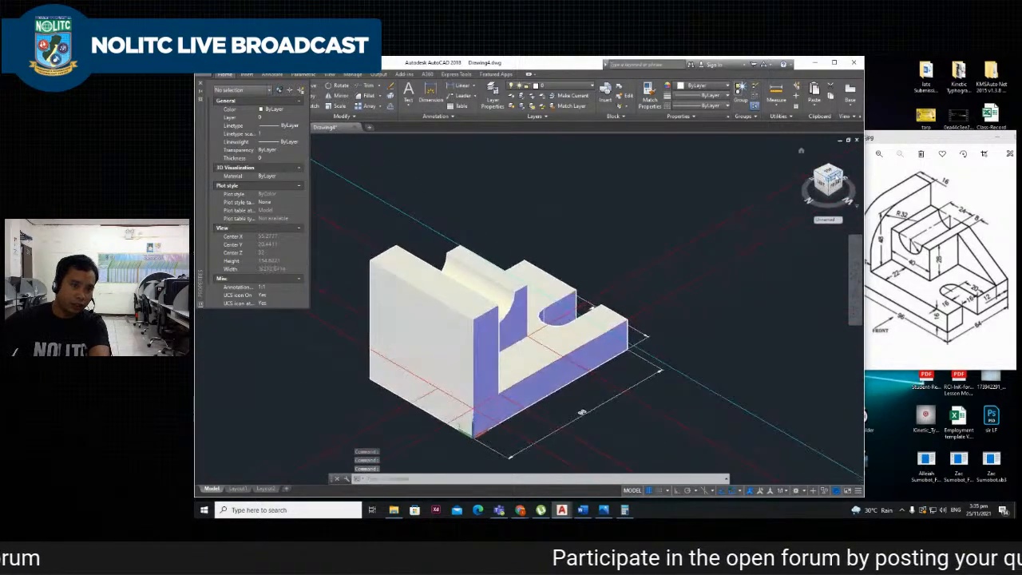
pyautogui.click(837, 179)
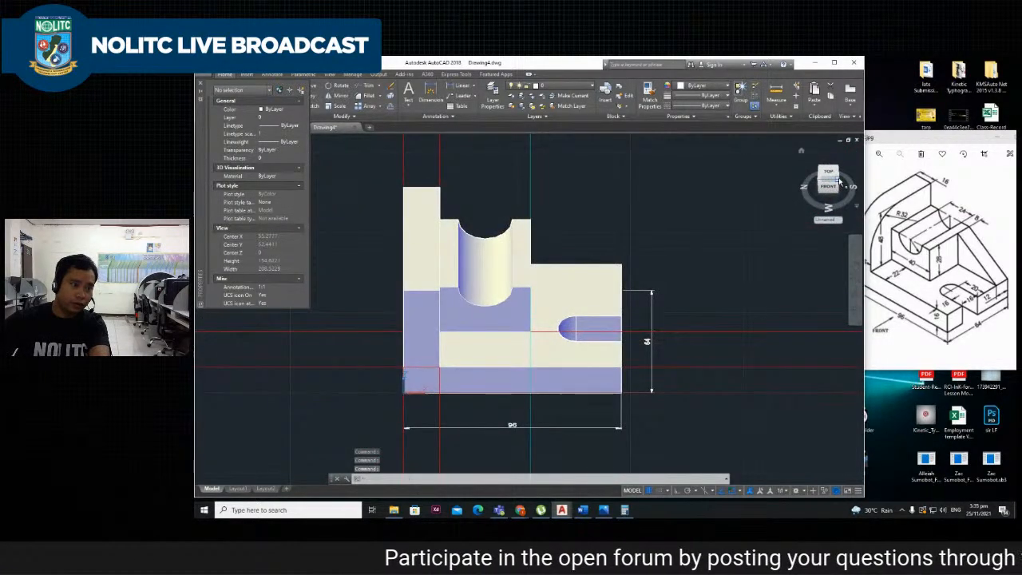
pyautogui.click(838, 182)
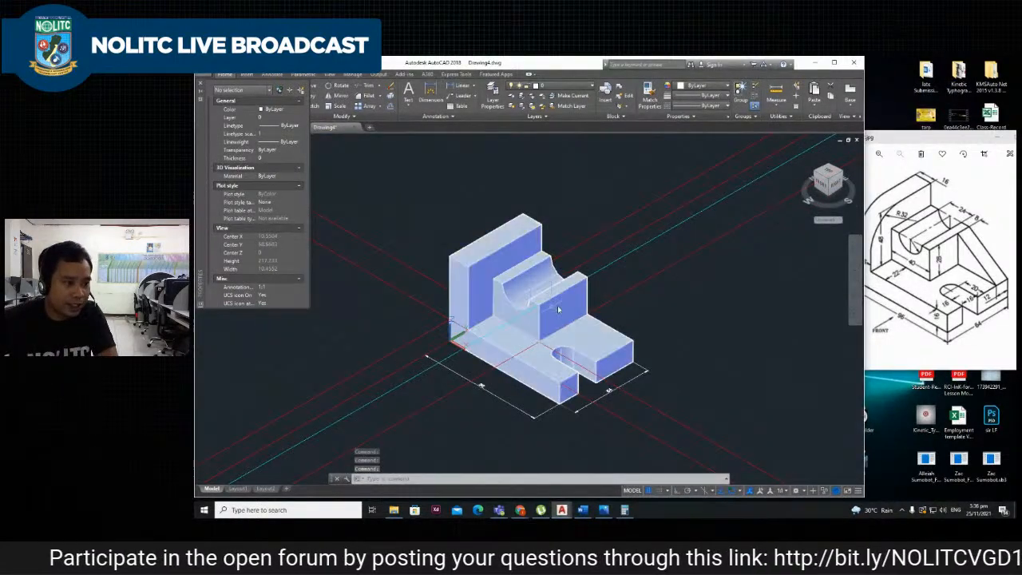
pyautogui.scroll(4, 535, 310)
pyautogui.scroll(-5, 499, 285)
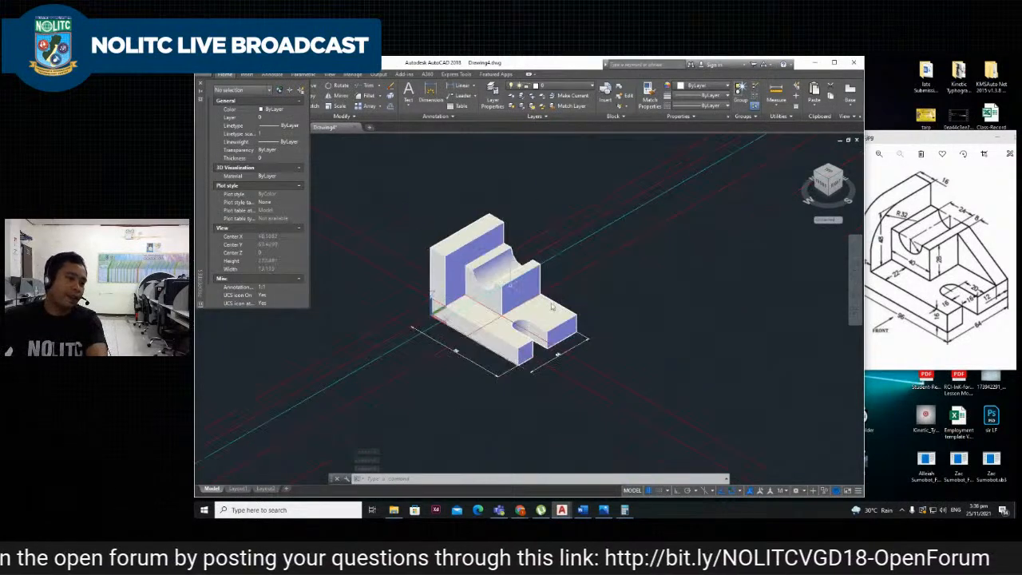
pyautogui.scroll(3, 453, 274)
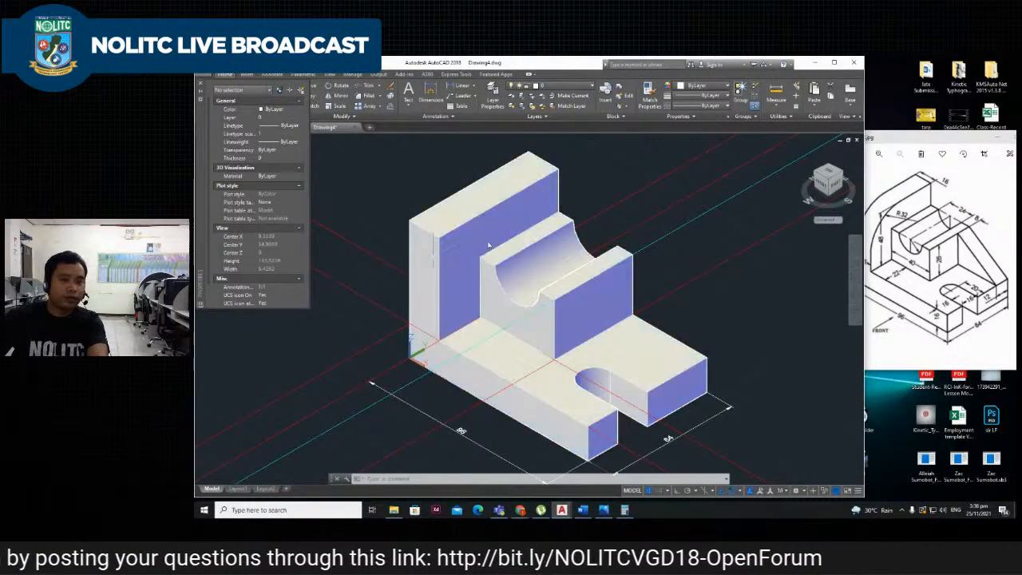
# Fillet the upright wall's short front top edge with a radius of 32 mm, as in the reference drawing.
pyautogui.click(922, 230)
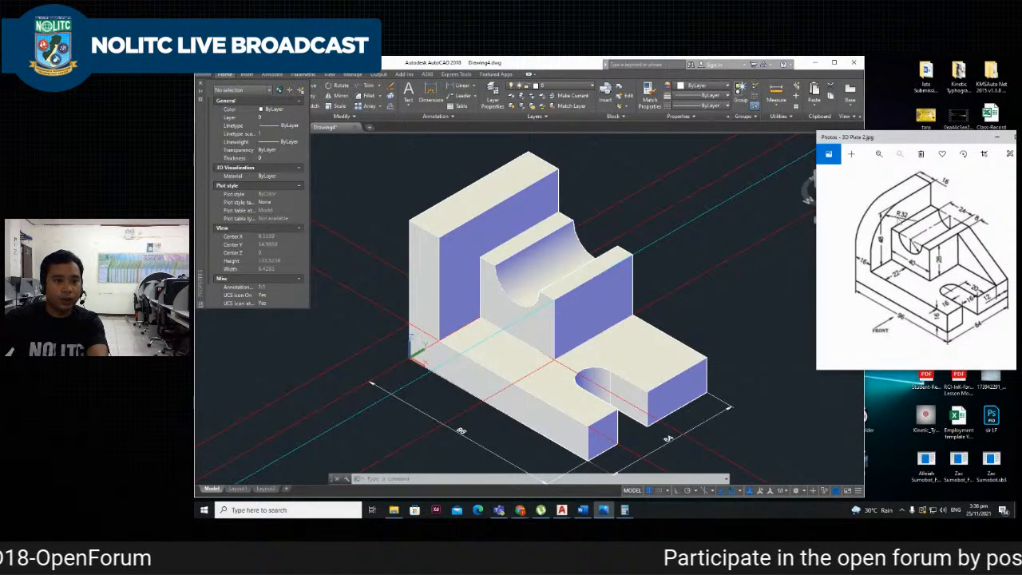
pyautogui.click(639, 174)
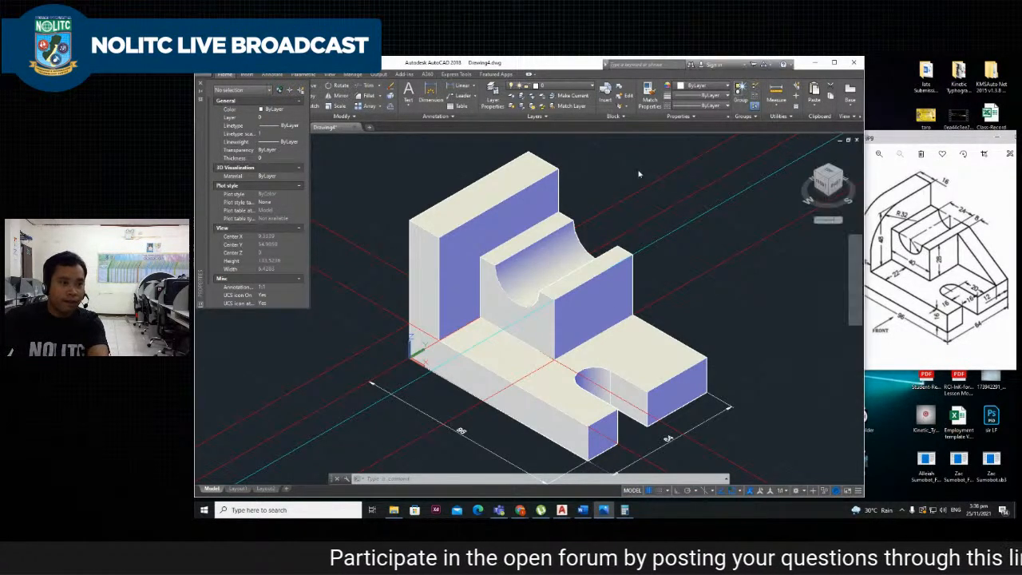
pyautogui.write('FILL')
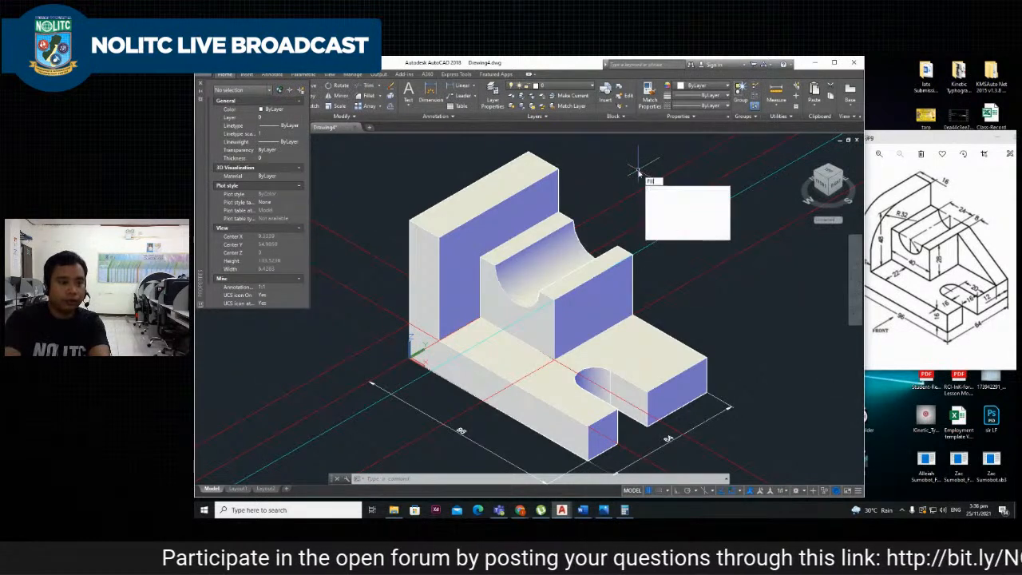
pyautogui.write('et')
pyautogui.press('Return')
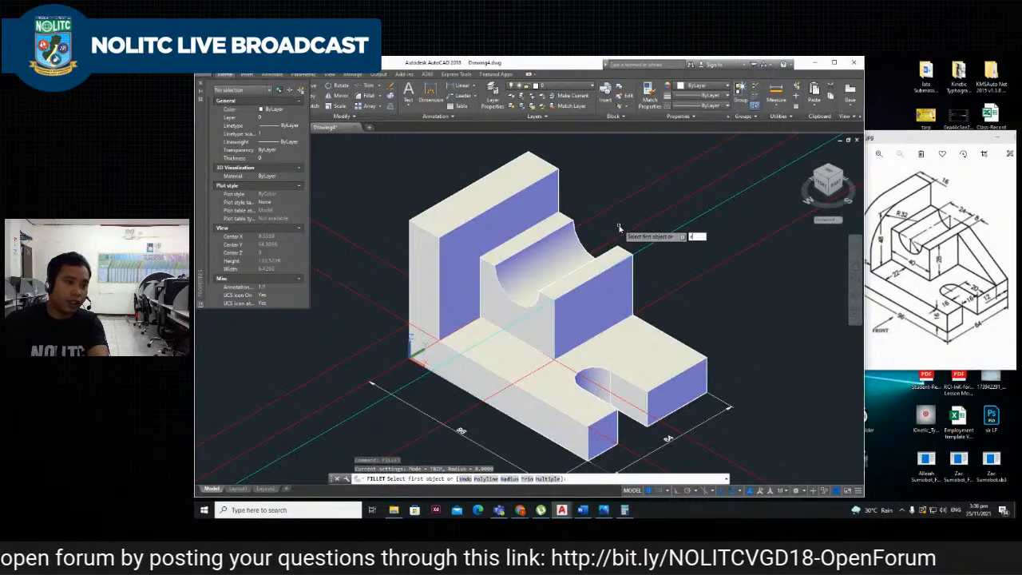
pyautogui.write('r')
pyautogui.press('Return')
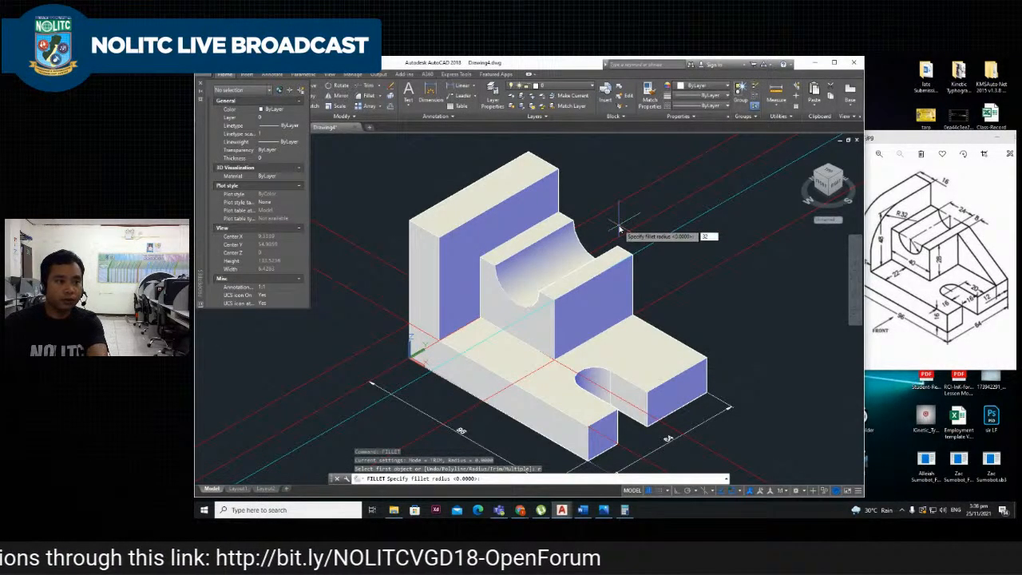
pyautogui.press('Return')
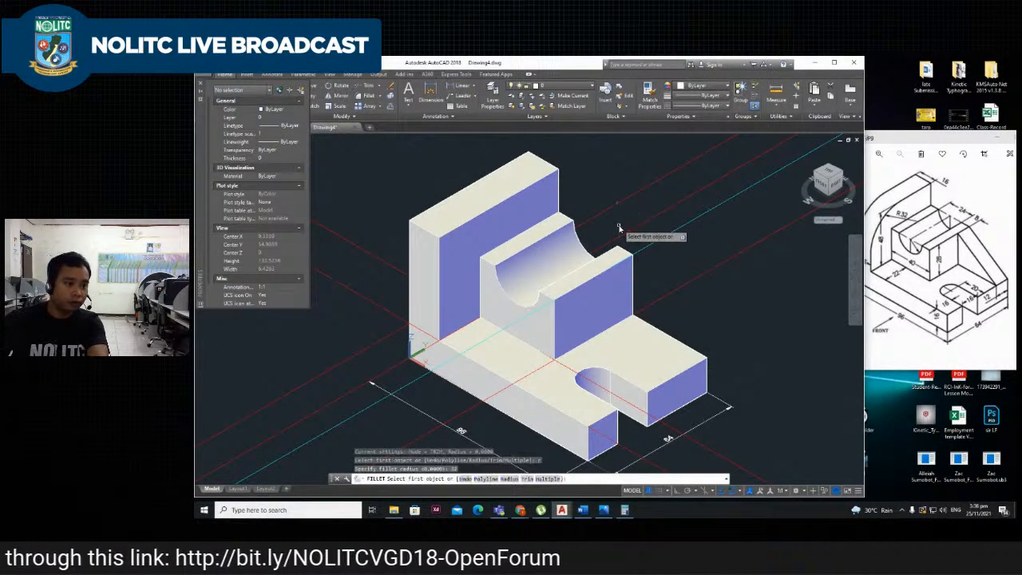
pyautogui.click(432, 230)
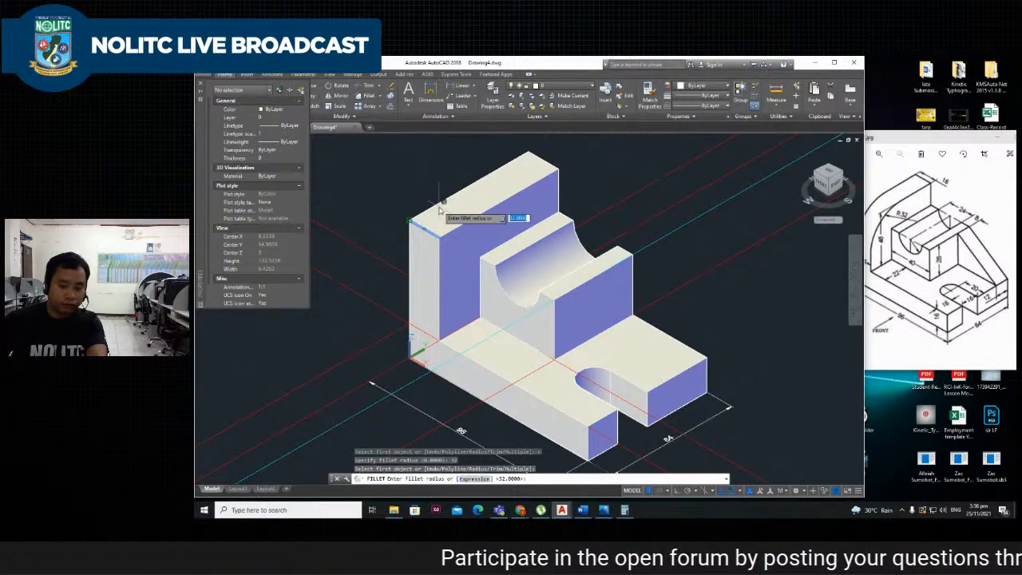
pyautogui.press('Return')
pyautogui.click(440, 210)
pyautogui.press('Return')
pyautogui.scroll(2, 479, 214)
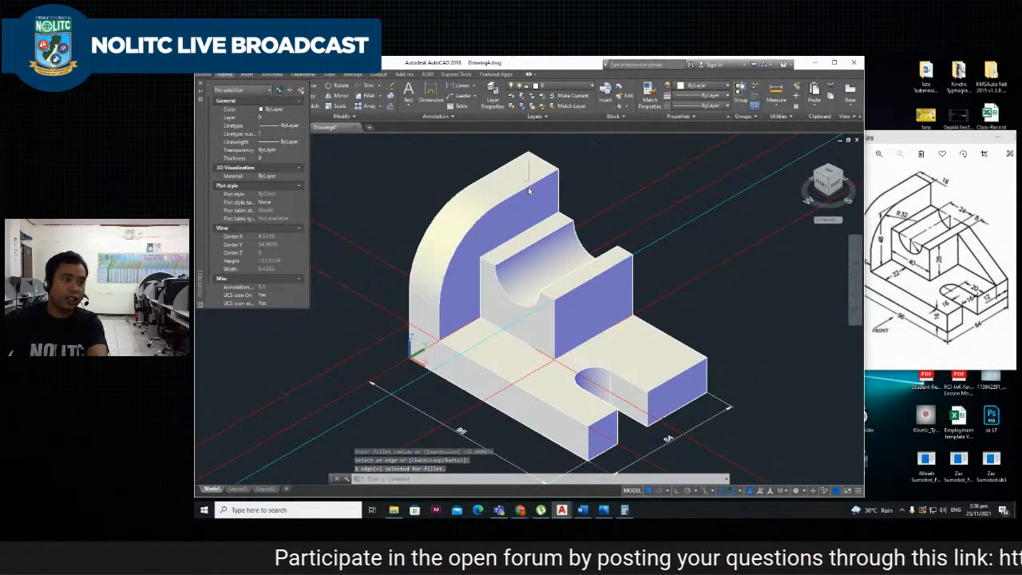
pyautogui.scroll(-4, 494, 222)
pyautogui.scroll(4, 479, 220)
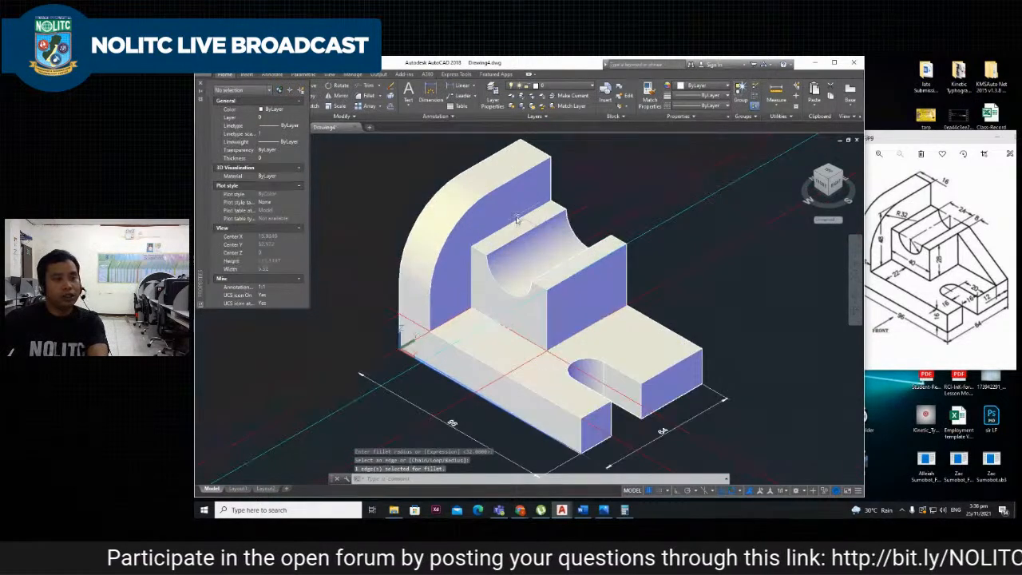
pyautogui.scroll(-5, 458, 215)
pyautogui.scroll(5, 458, 216)
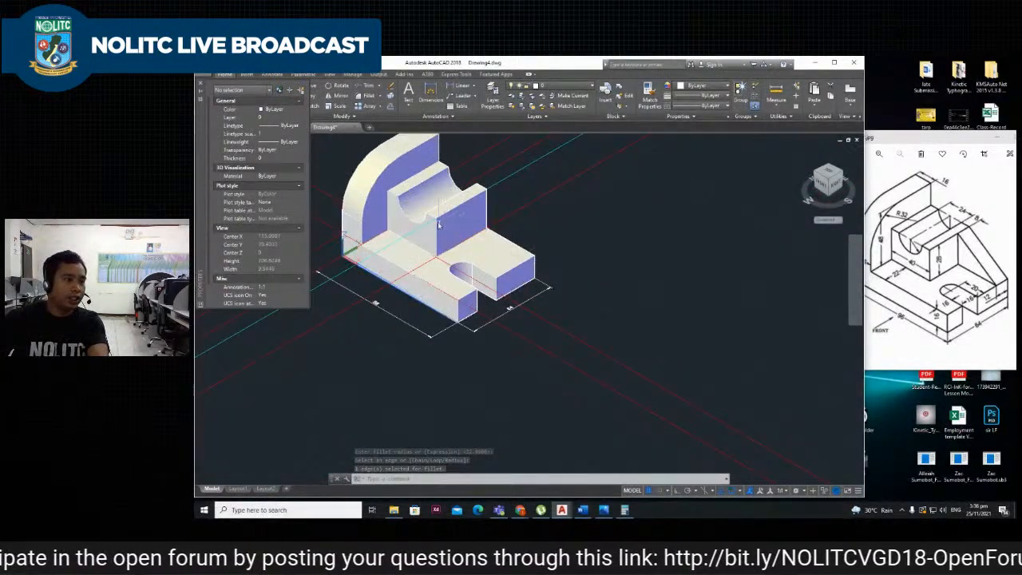